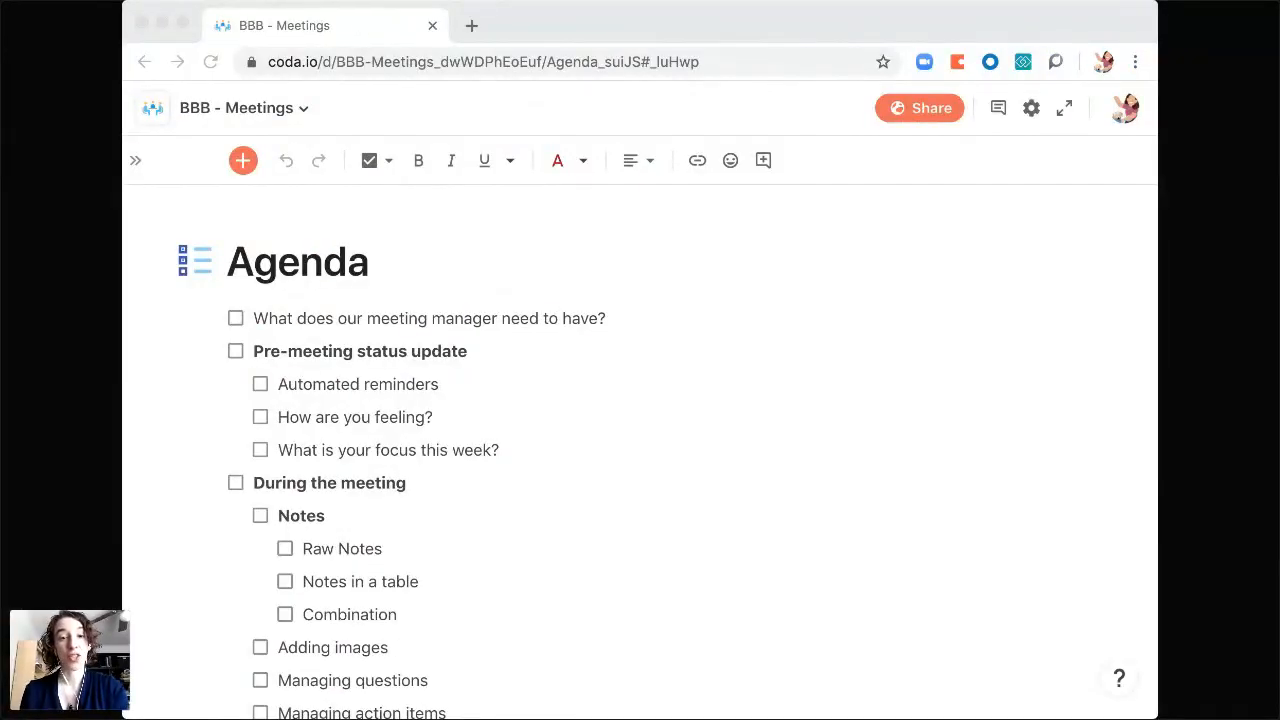
- Mark the agenda item "What does our meeting manager need to have?" as done
left_click(351, 120)
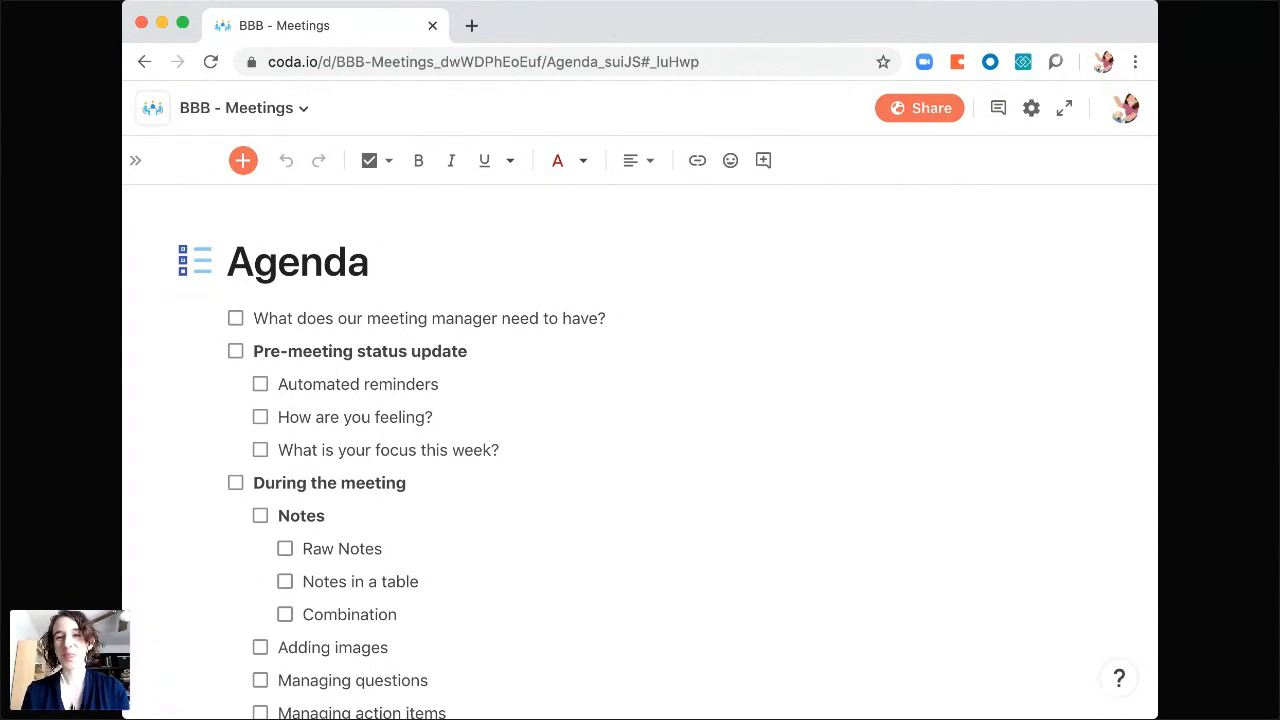
mouse_move(1152, 10)
left_mouse_down()
mouse_move(1100, 12)
mouse_move(1167, 18)
left_mouse_up()
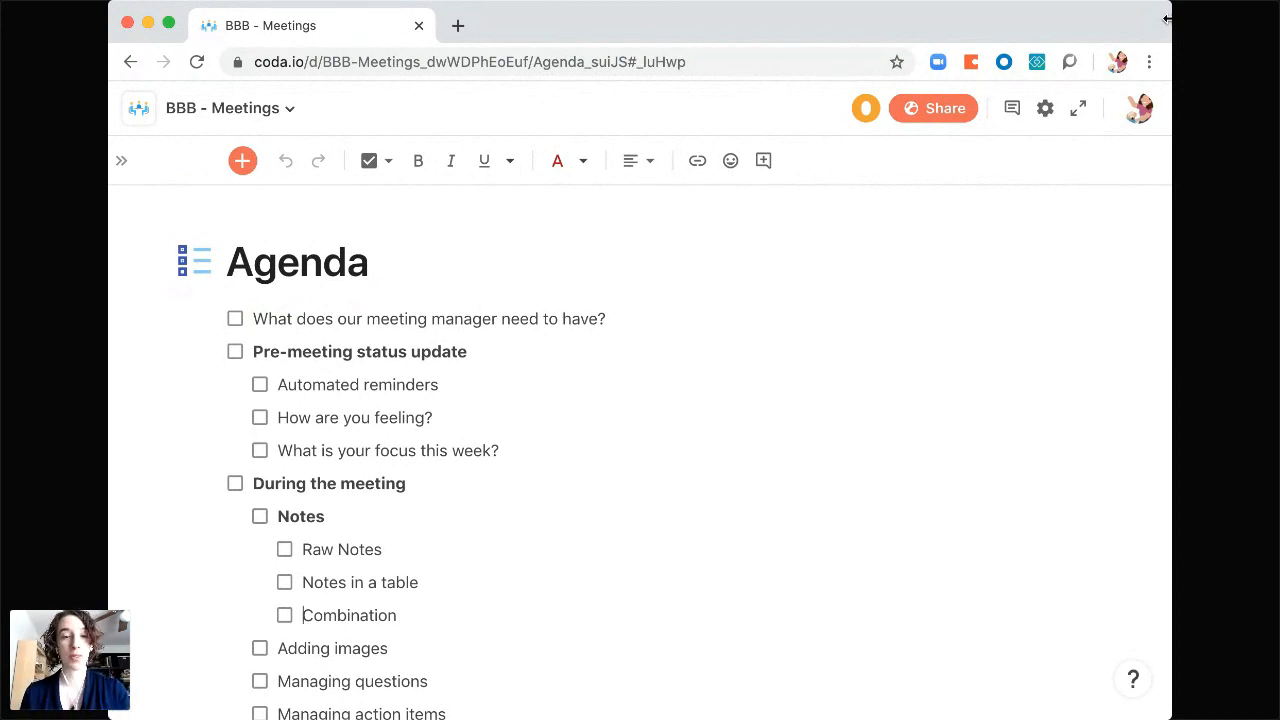
left_click(234, 320)
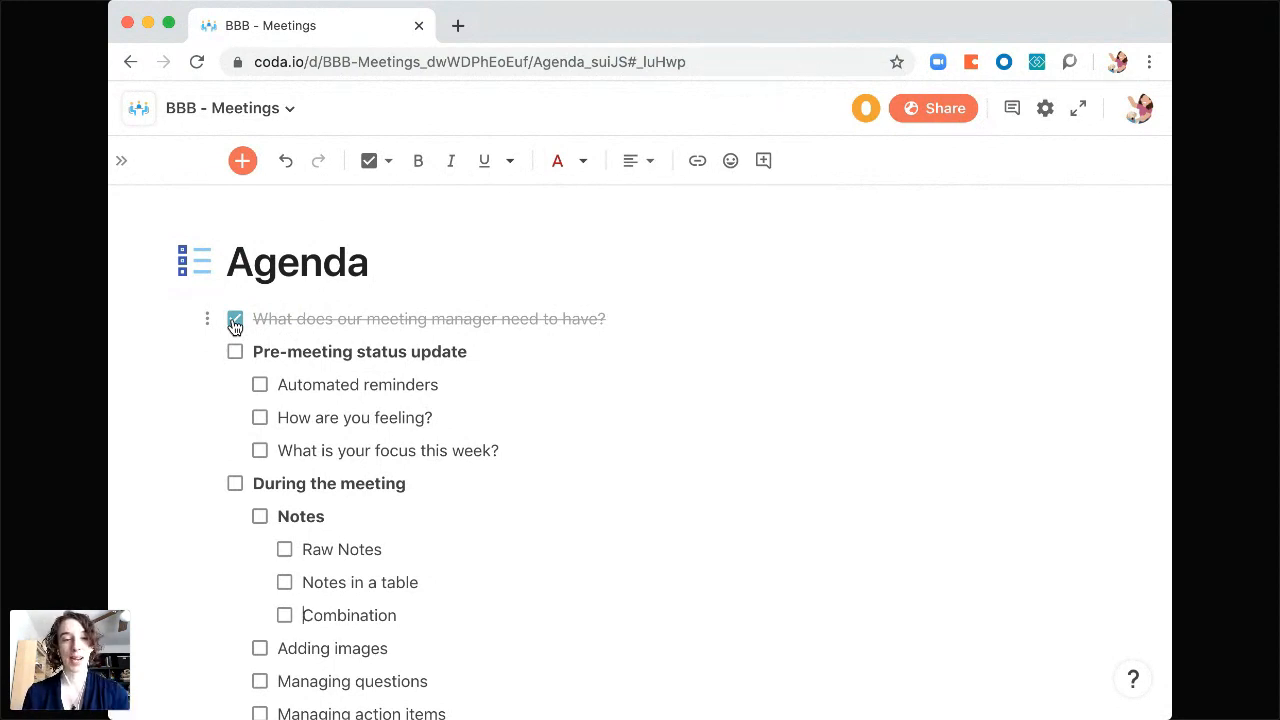
- Show the section list and add a new section titled "Team Meeting Hub"
left_click(120, 160)
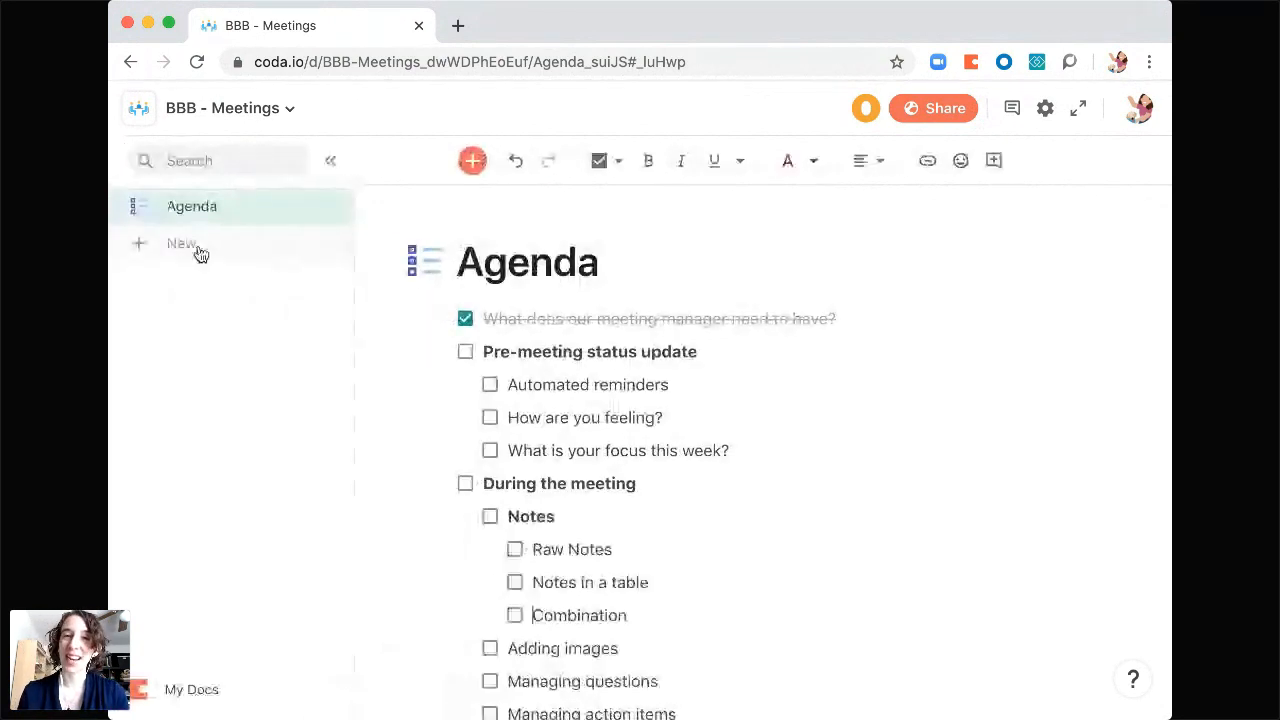
left_click(196, 250)
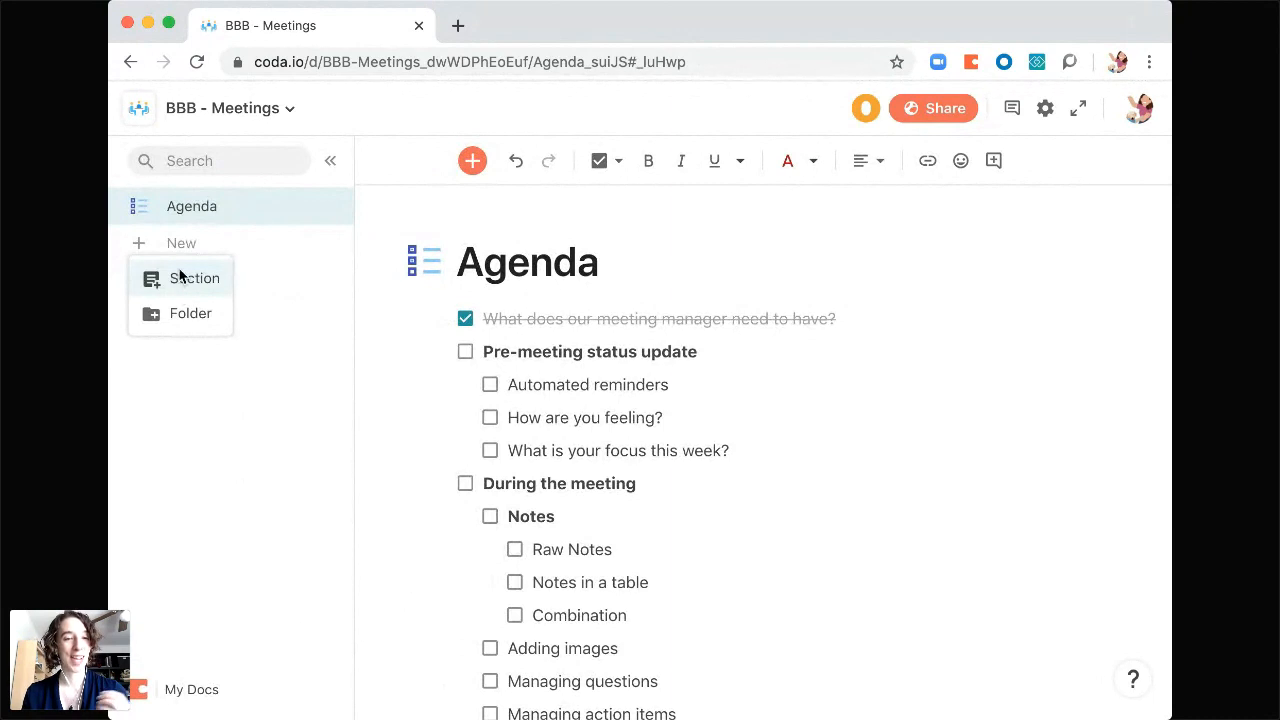
left_click(181, 278)
type("Team Meeting Hub")
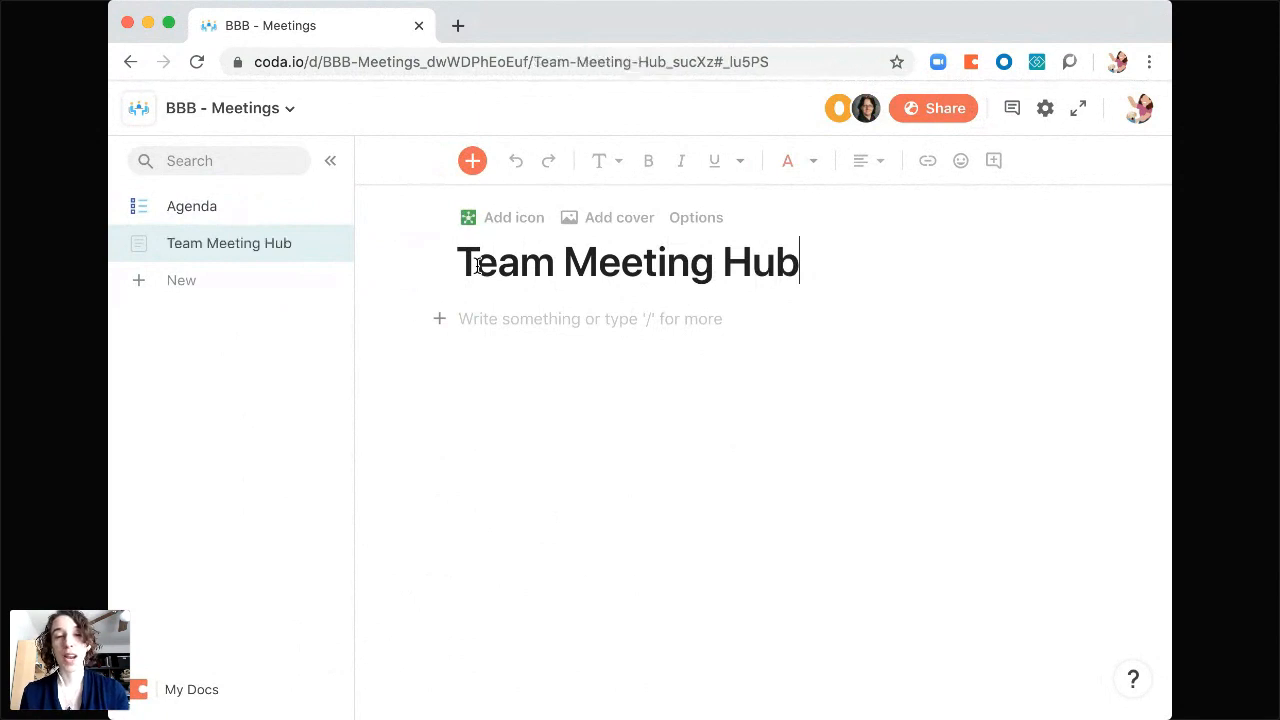
- Give the Team Meeting Hub section the man's face icon found by searching for "vulc"
left_click(528, 226)
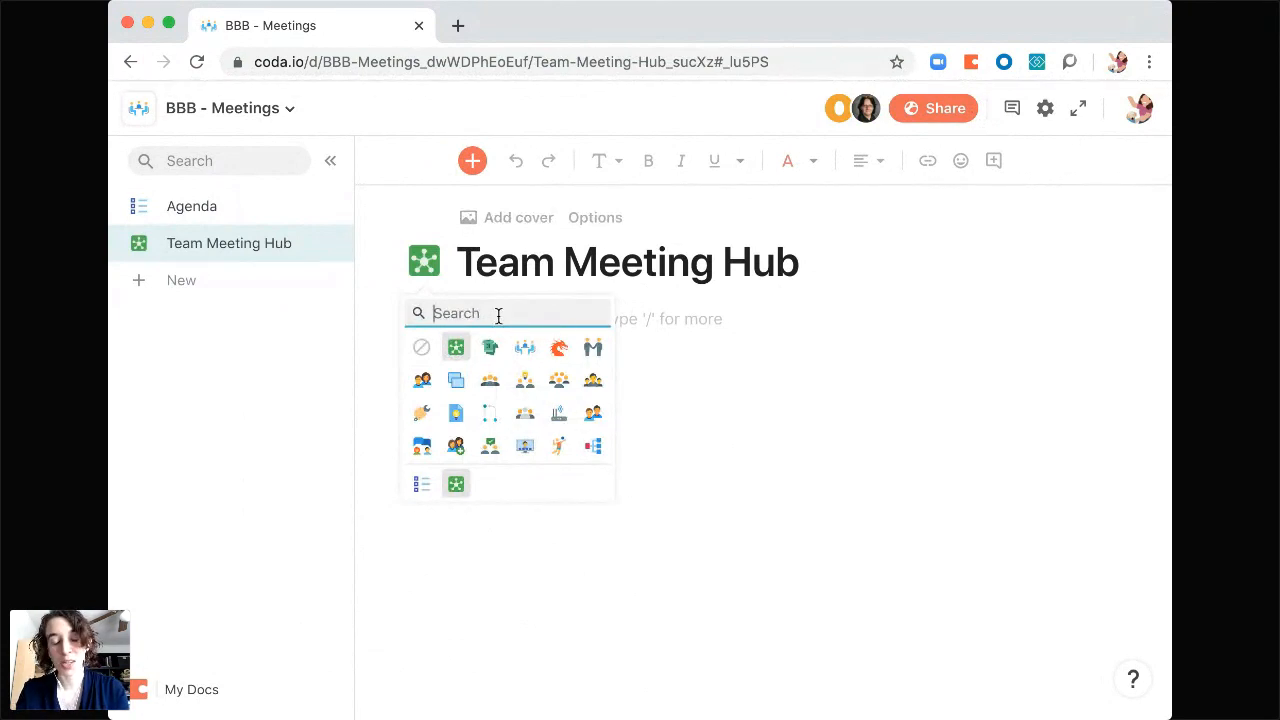
type("vulc")
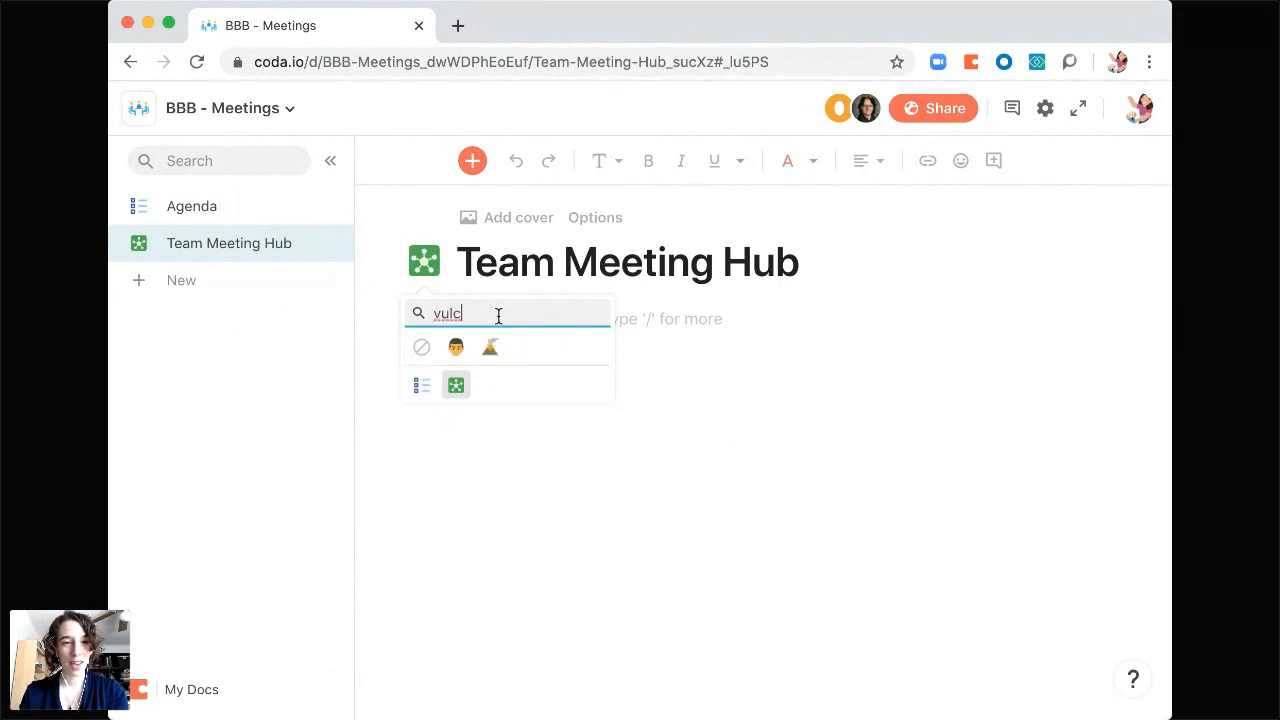
left_click(455, 349)
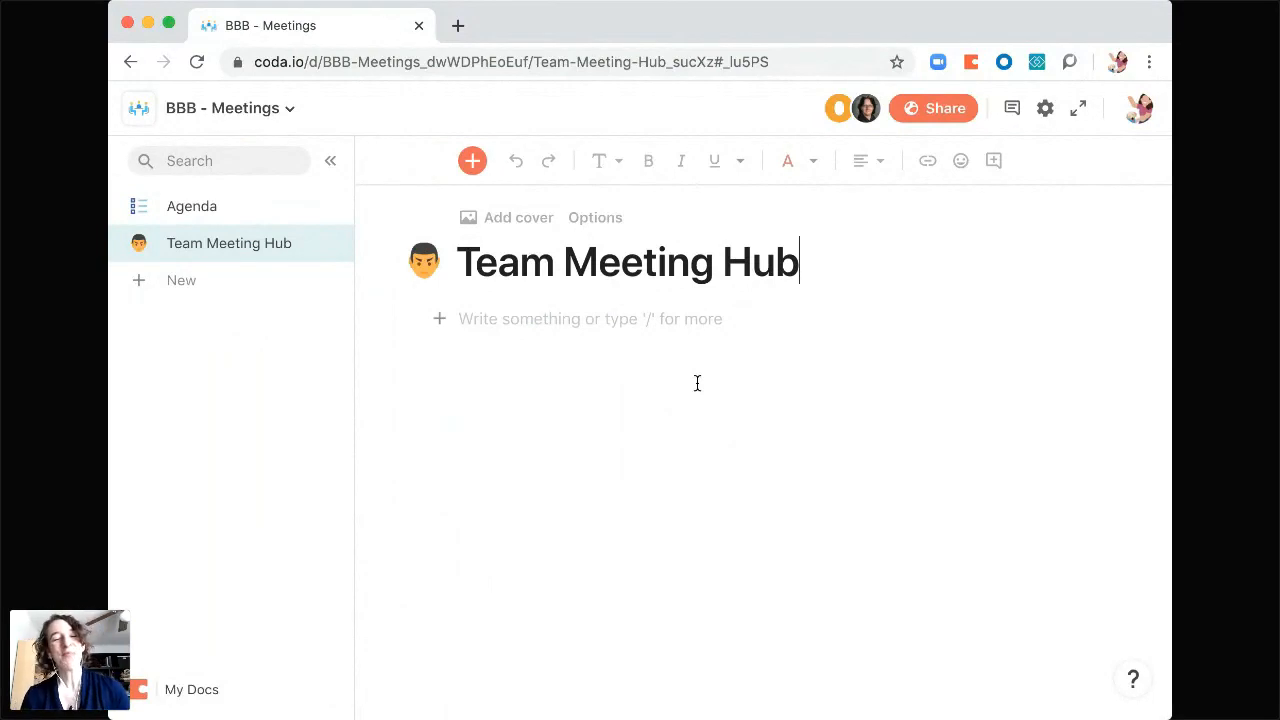
- Add a cover to the section using the Unsplash "golden retriever" photo of the pale dog looking up against dark greenery
left_click(503, 222)
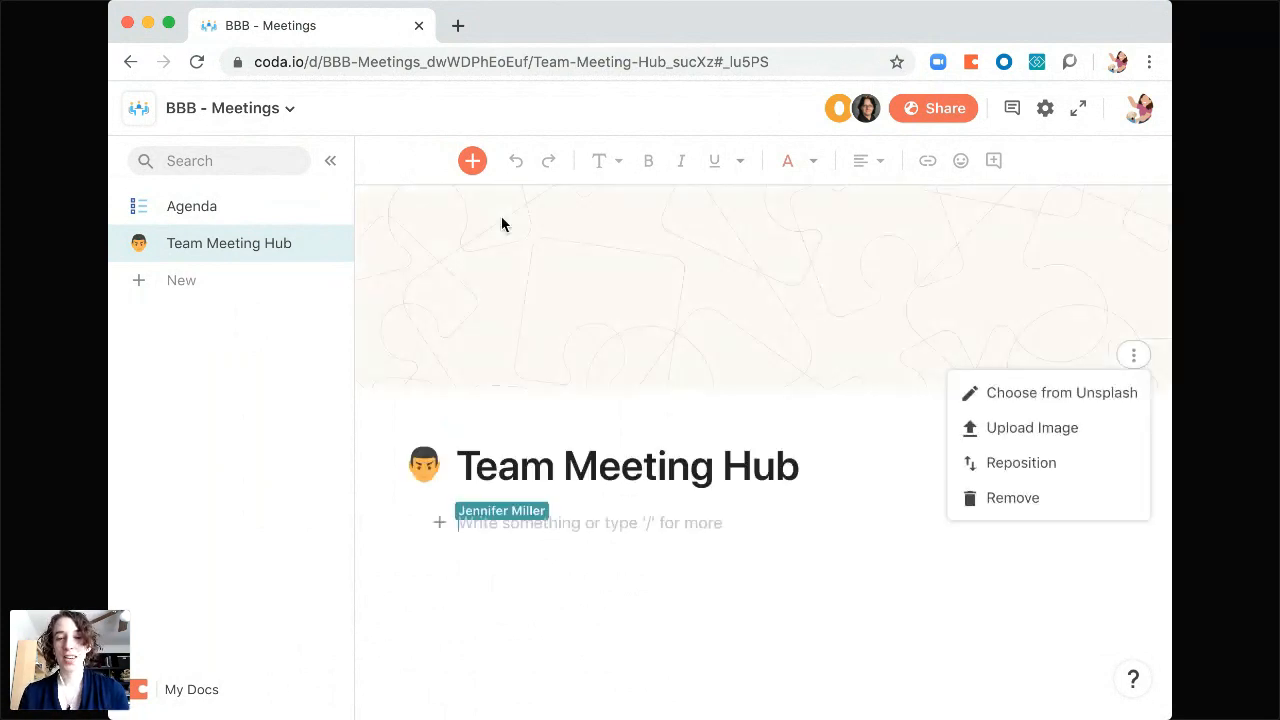
left_click(1095, 393)
type("golden retriever")
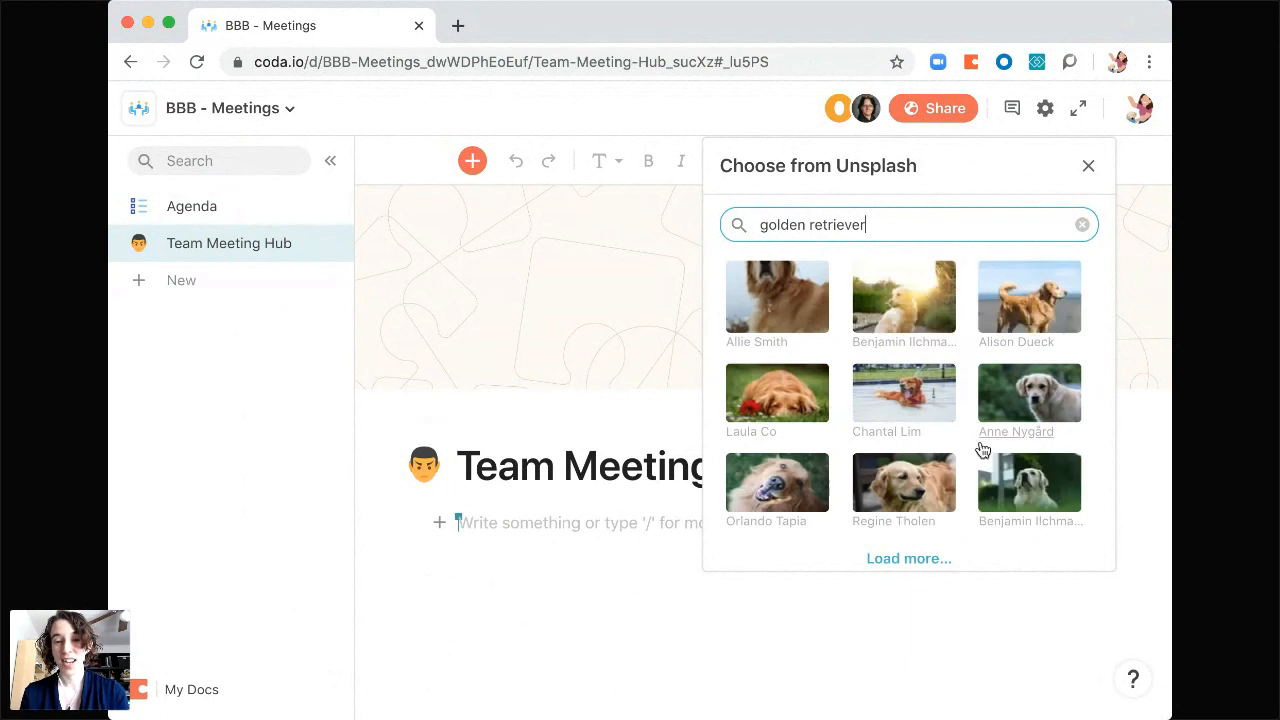
left_click(1026, 492)
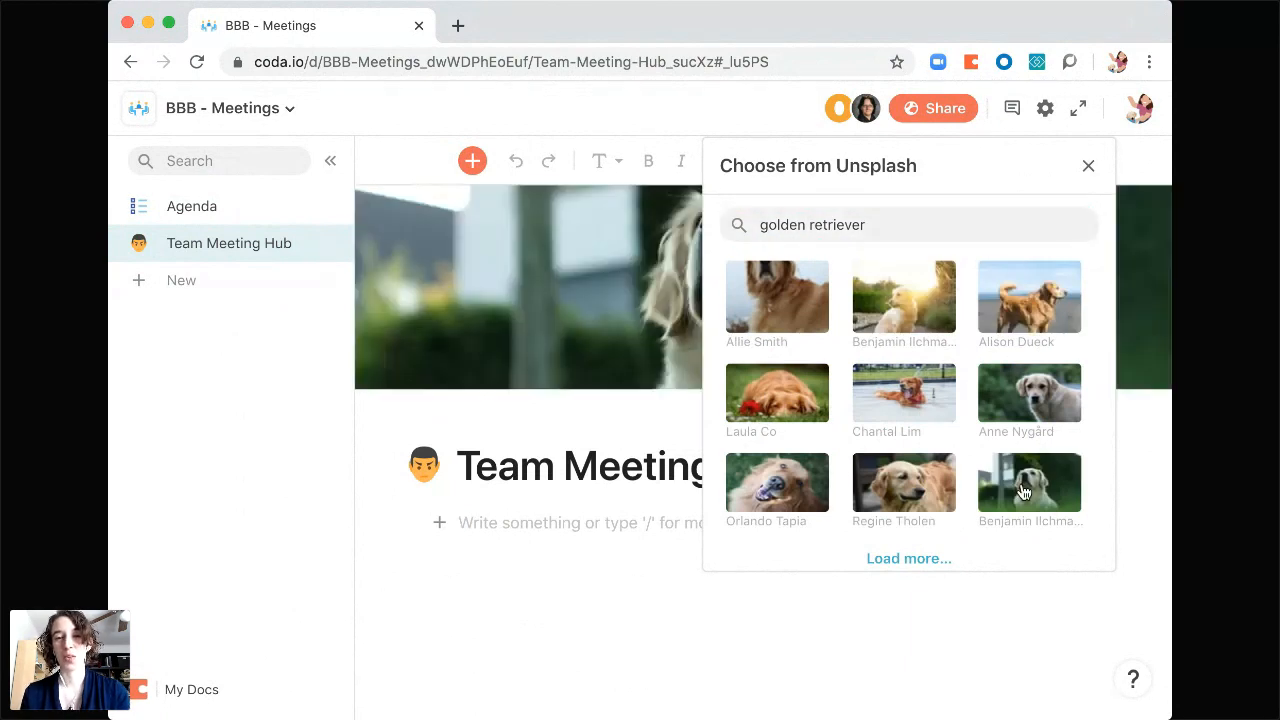
left_click(1087, 166)
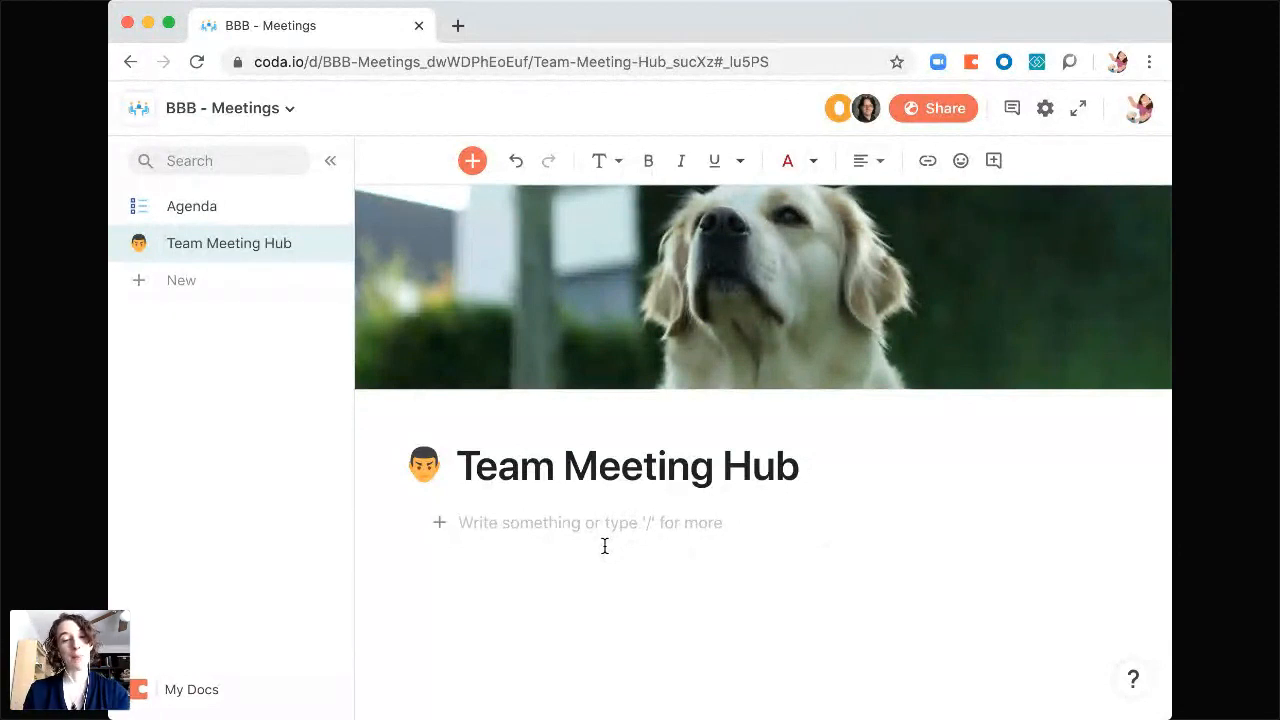
- Insert a new blank table under the Team Meeting Hub title and collapse the section list
type("/")
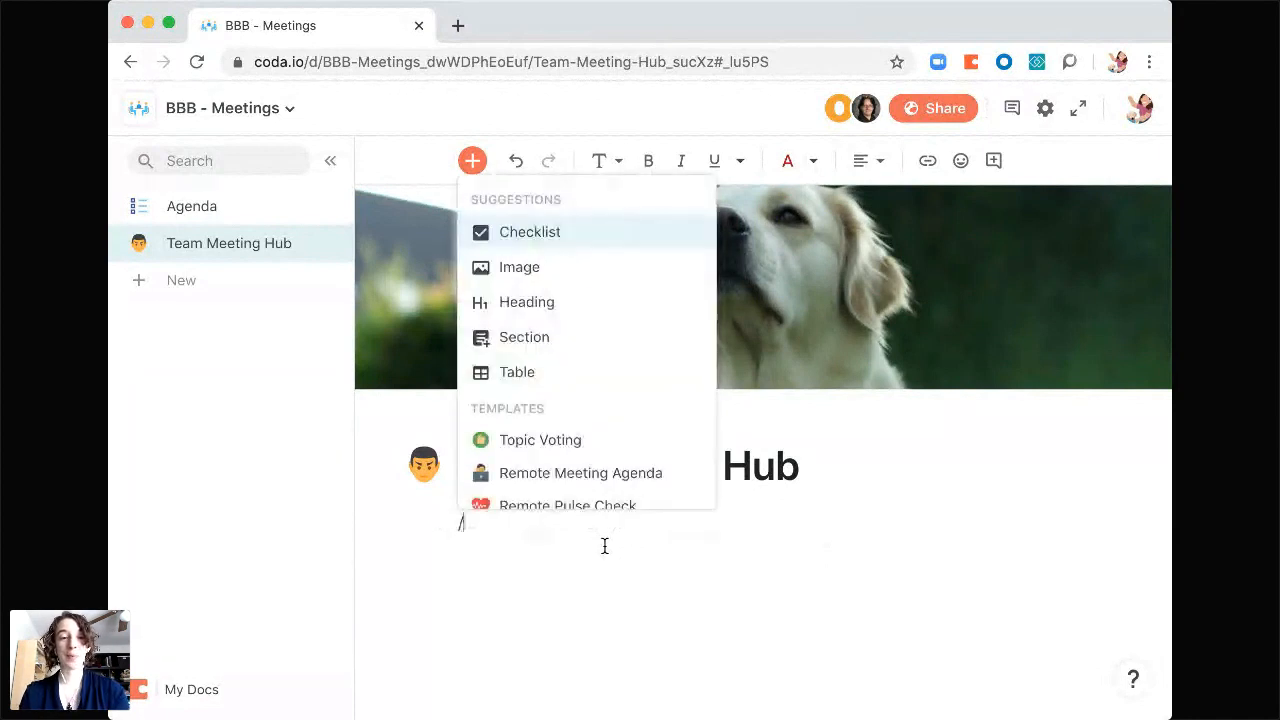
type("table")
scroll(640, 317, "down", 1)
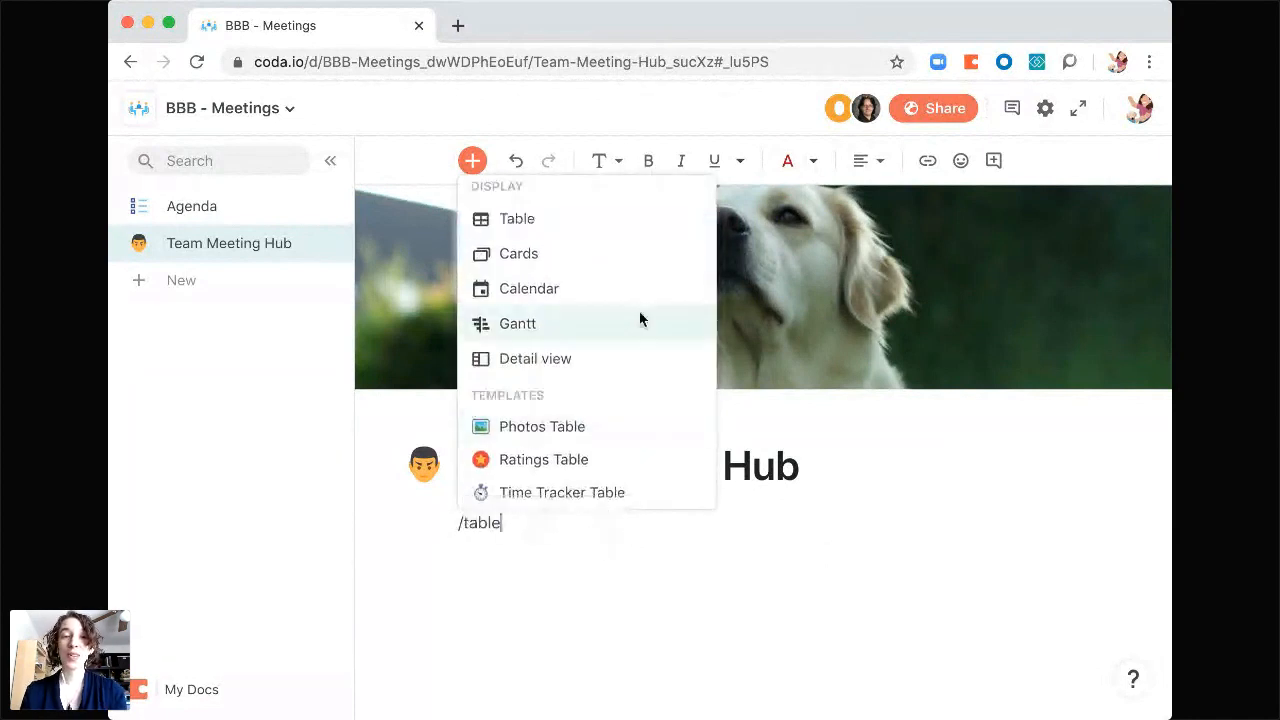
left_click(557, 230)
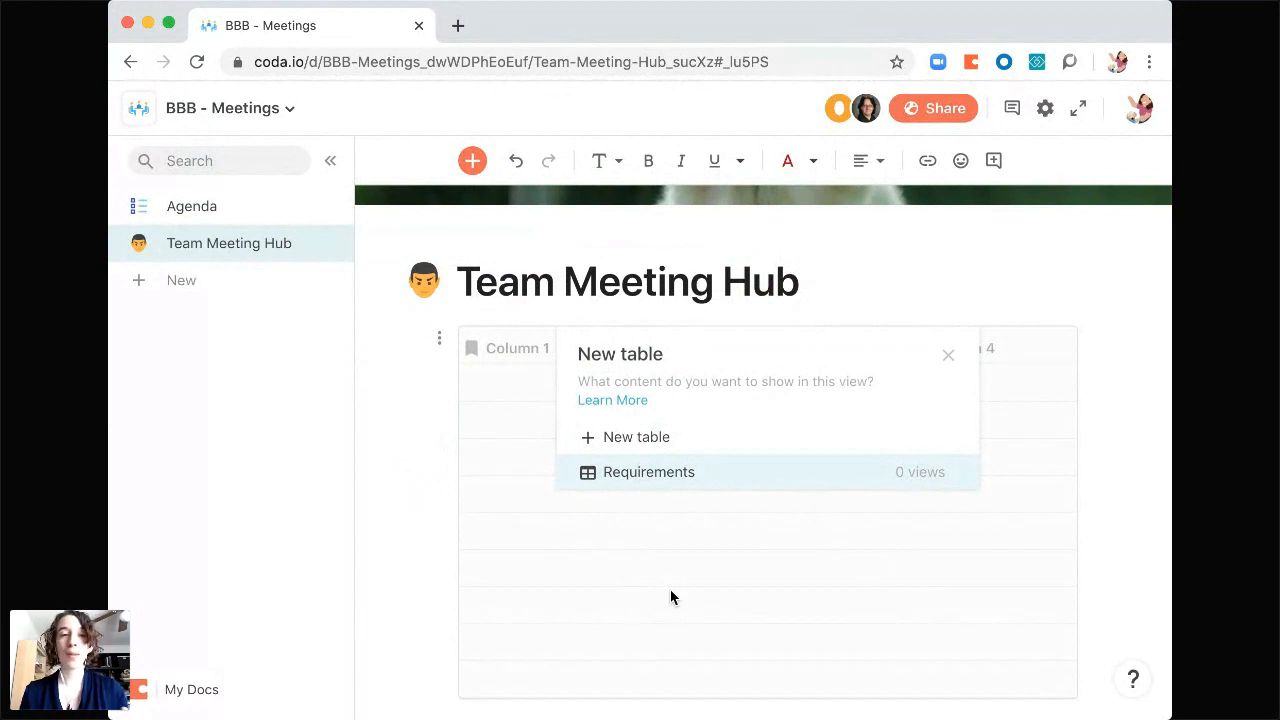
left_click(473, 161)
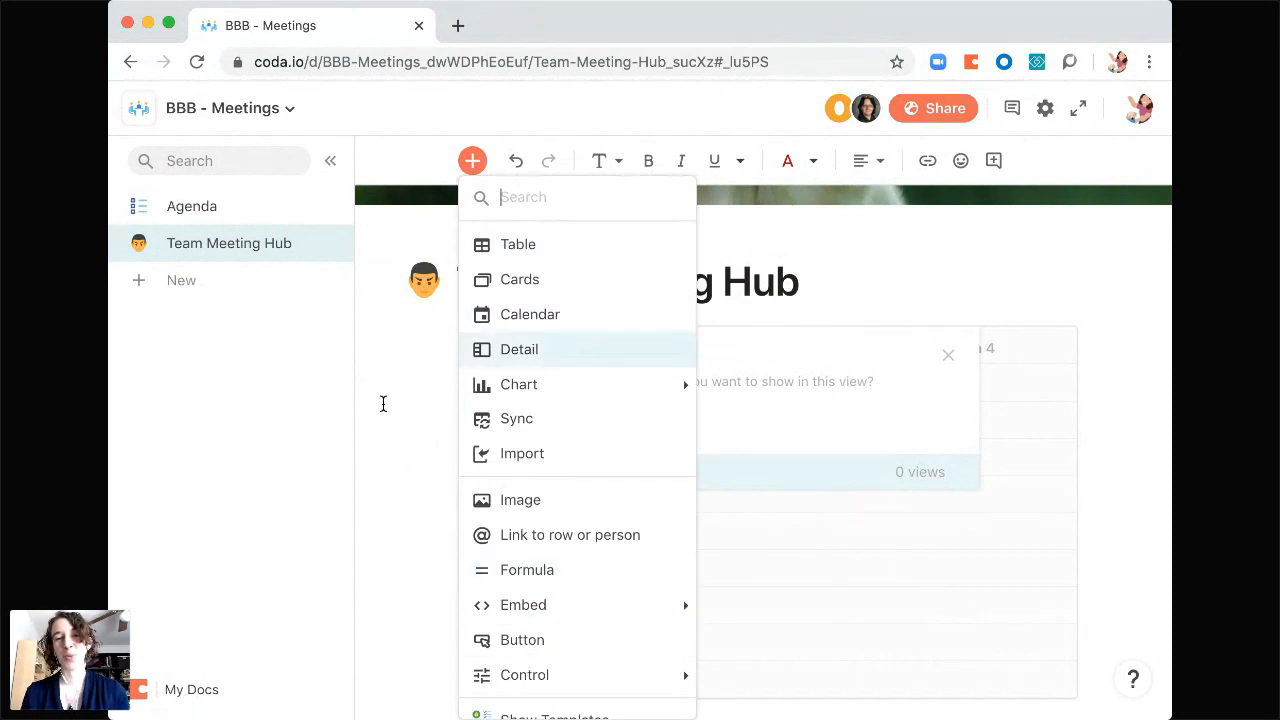
left_click(384, 403)
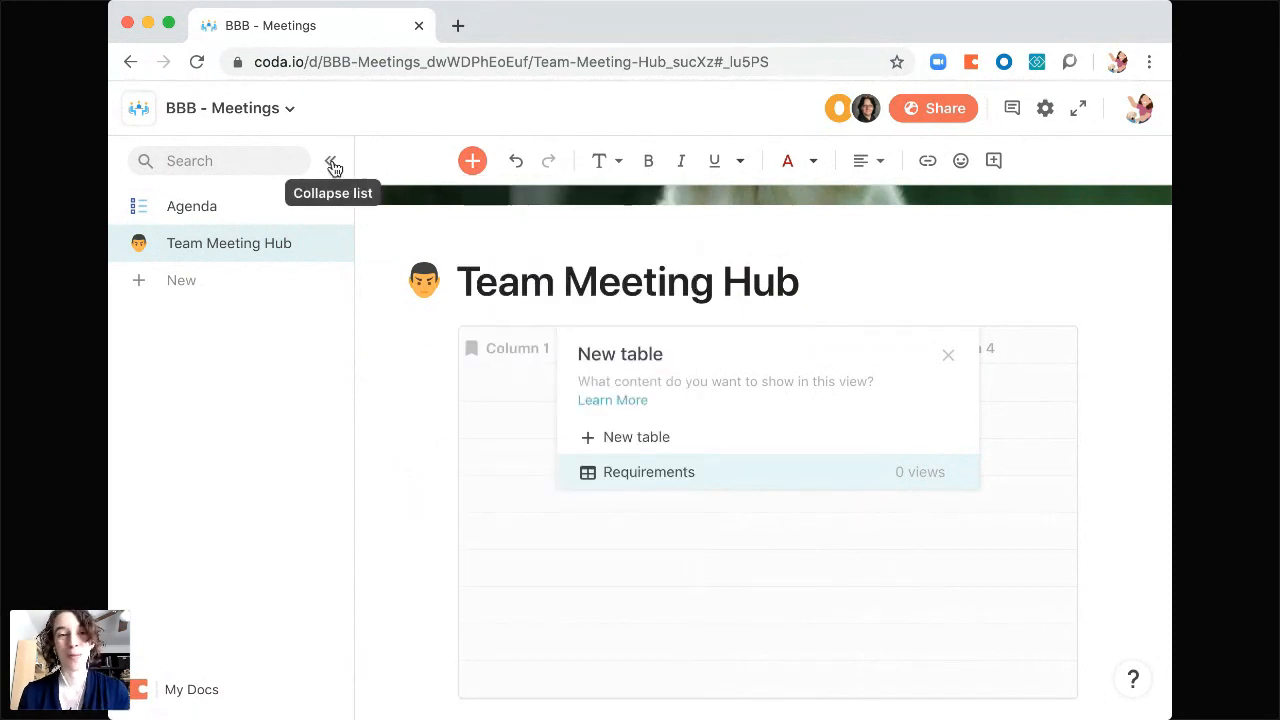
left_click(331, 163)
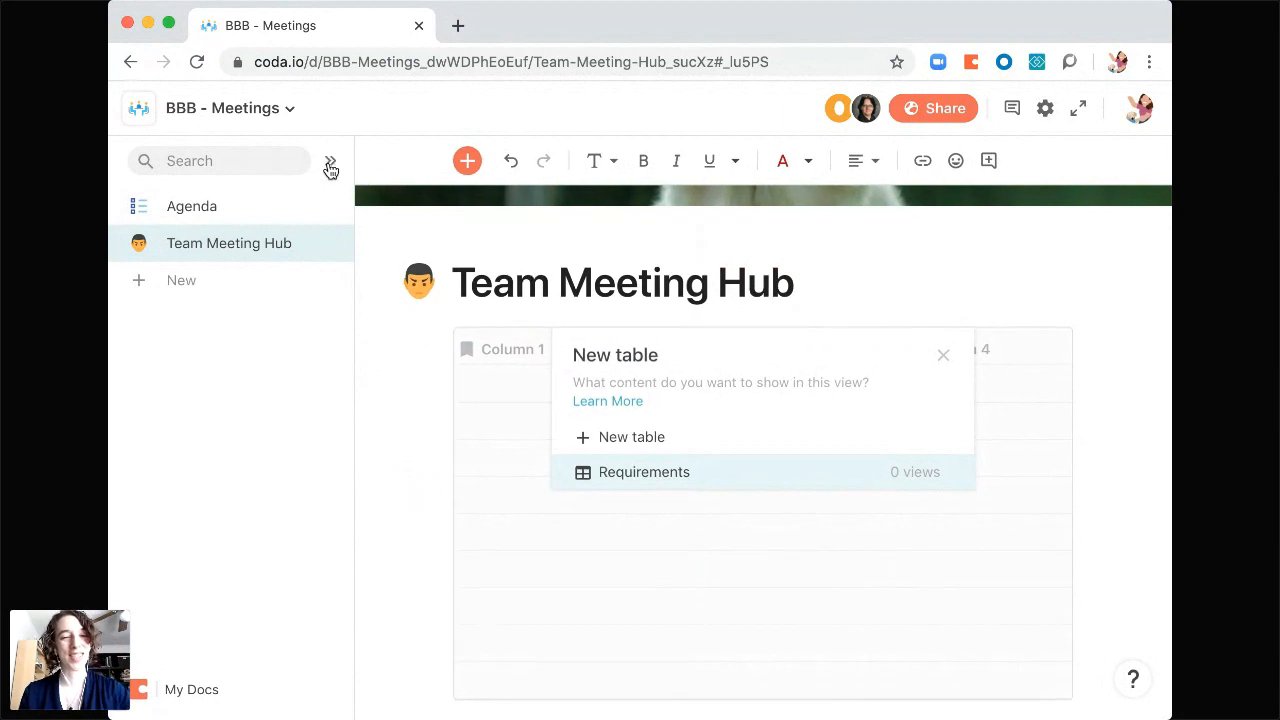
left_click(554, 440)
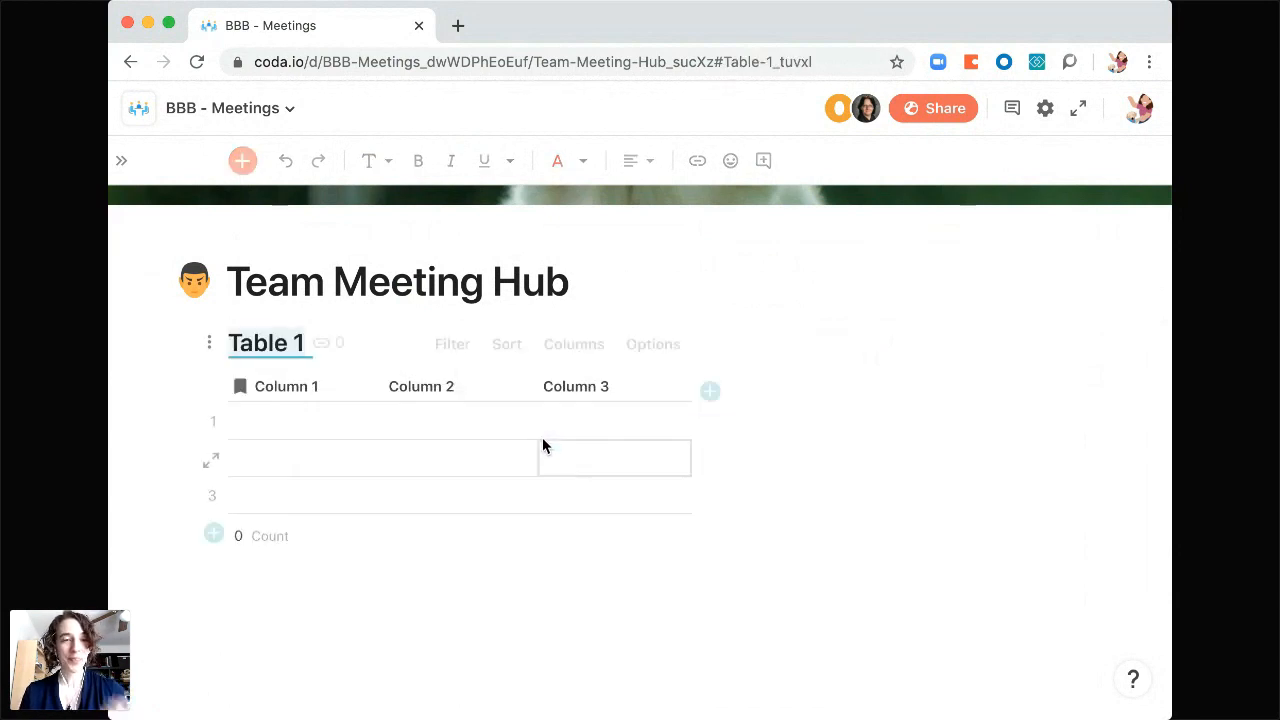
- Name the table "Team Updates" and rename its first column "Person"
type("Team Up")
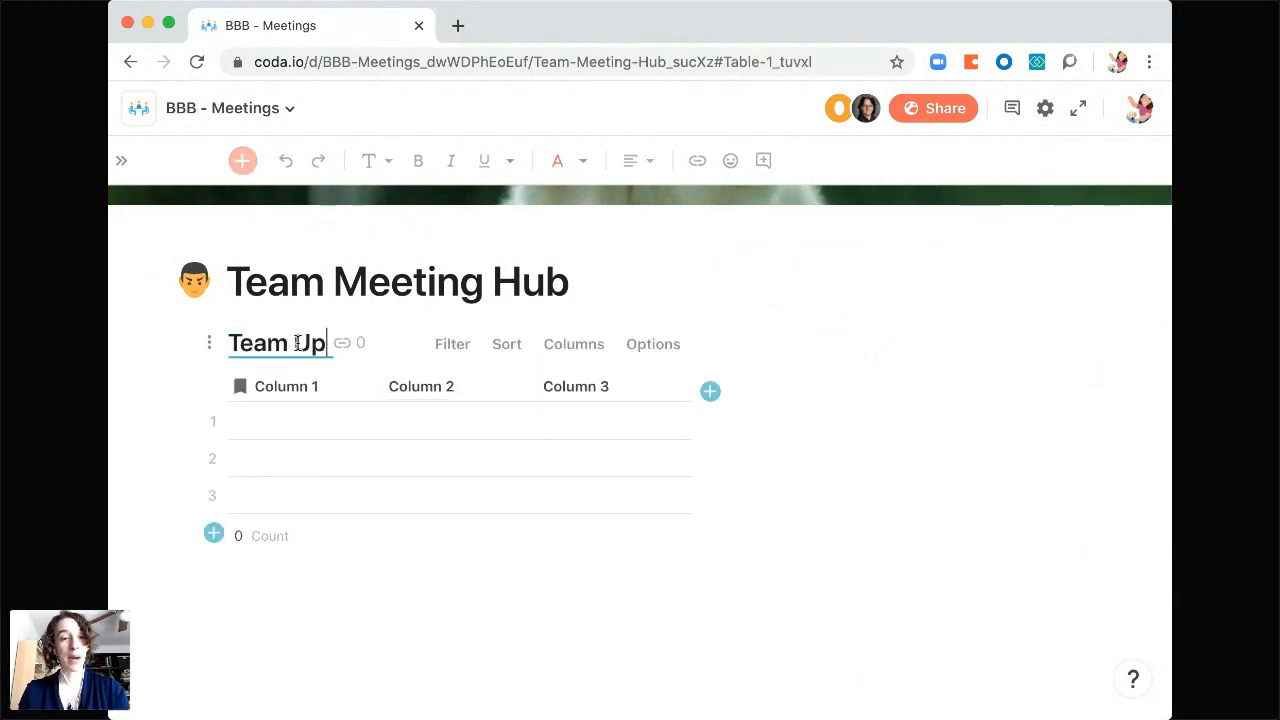
type("dates")
left_click(300, 388)
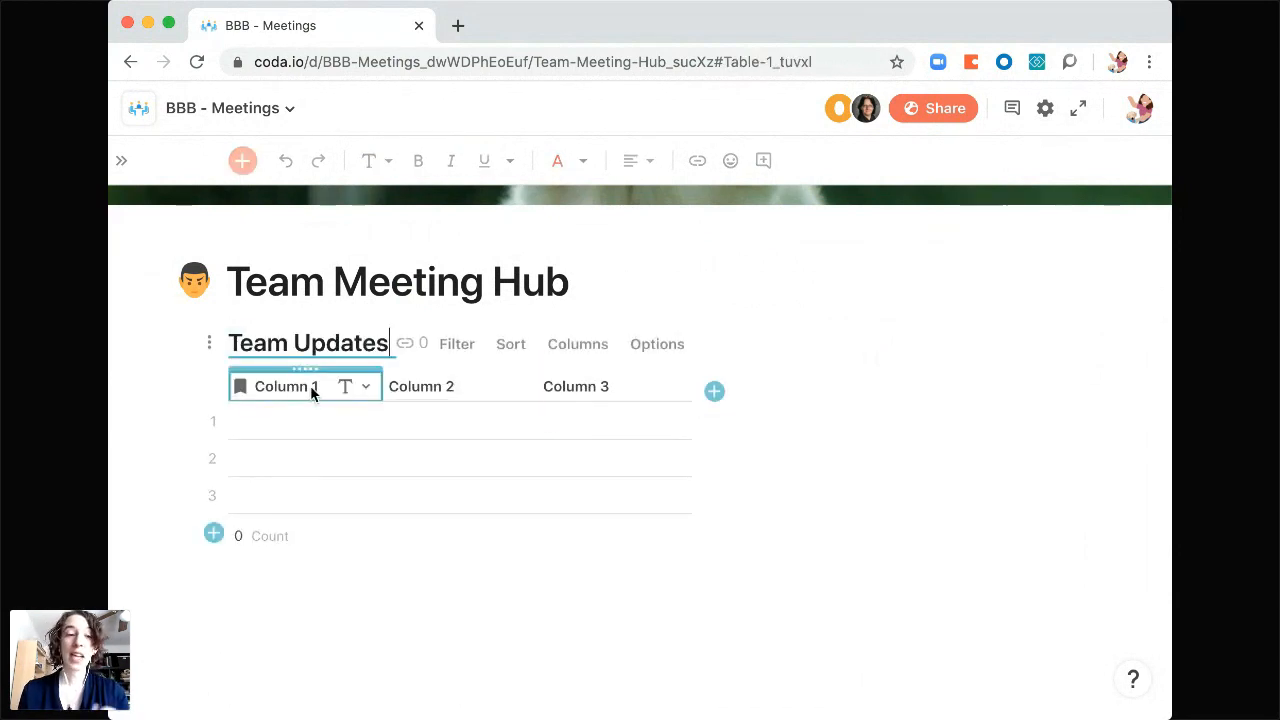
left_click(304, 386)
type("Person")
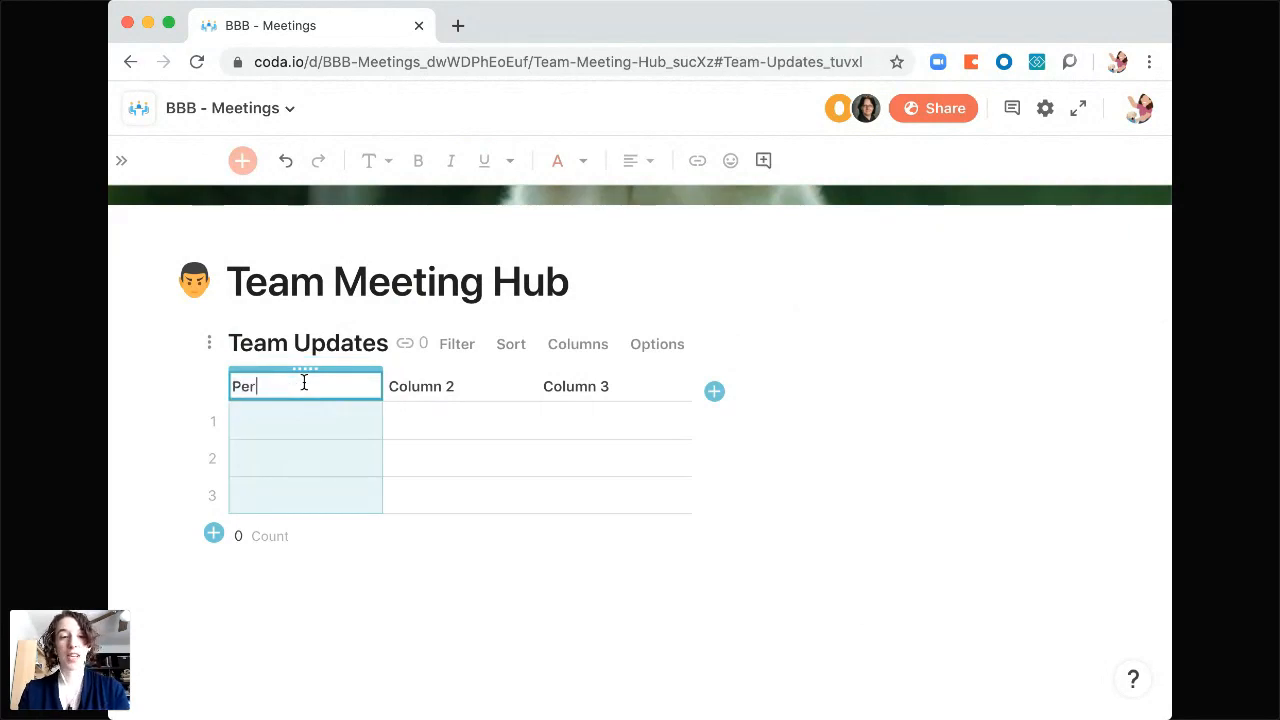
left_click(434, 421)
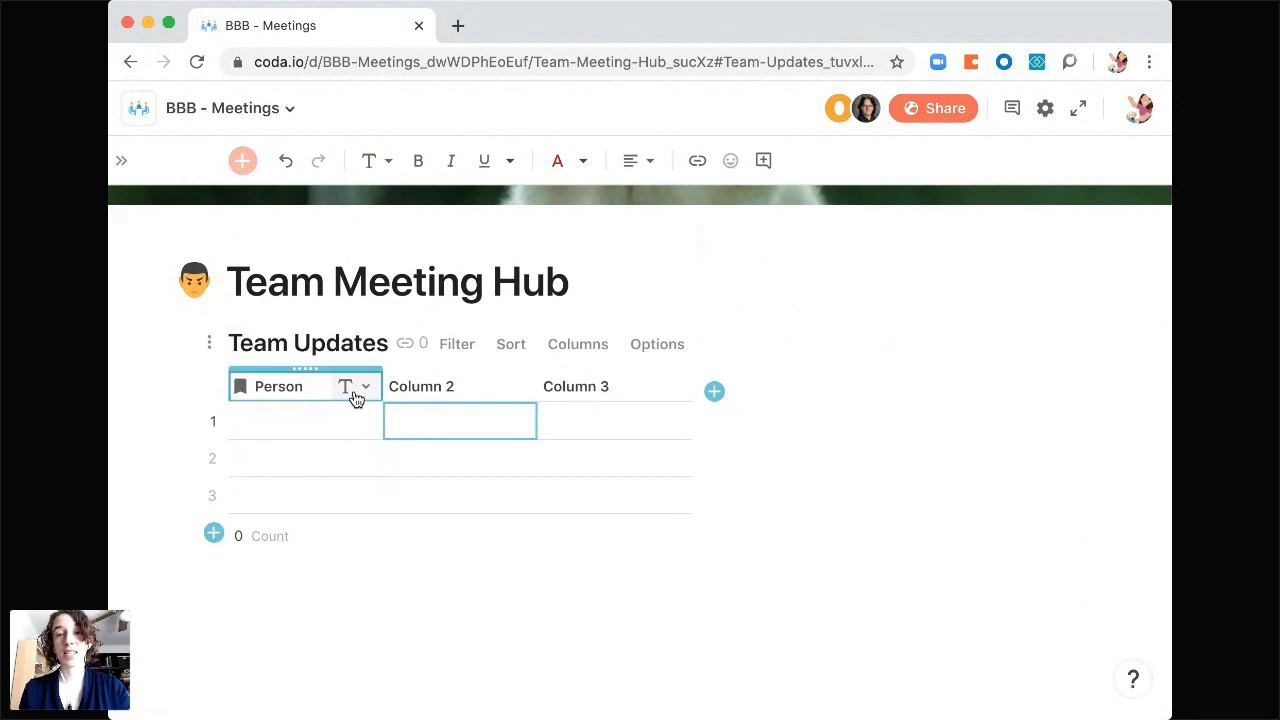
- Change the Person column's format from Text to People
left_click(356, 396)
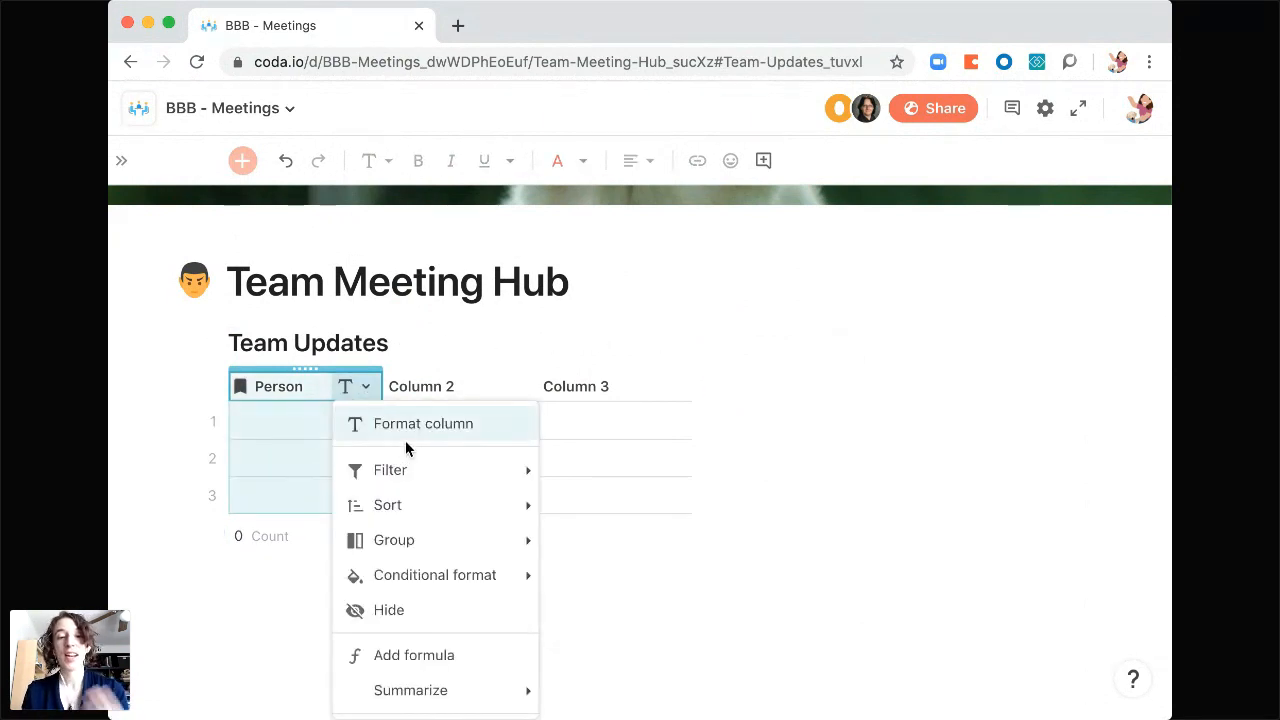
left_click(433, 432)
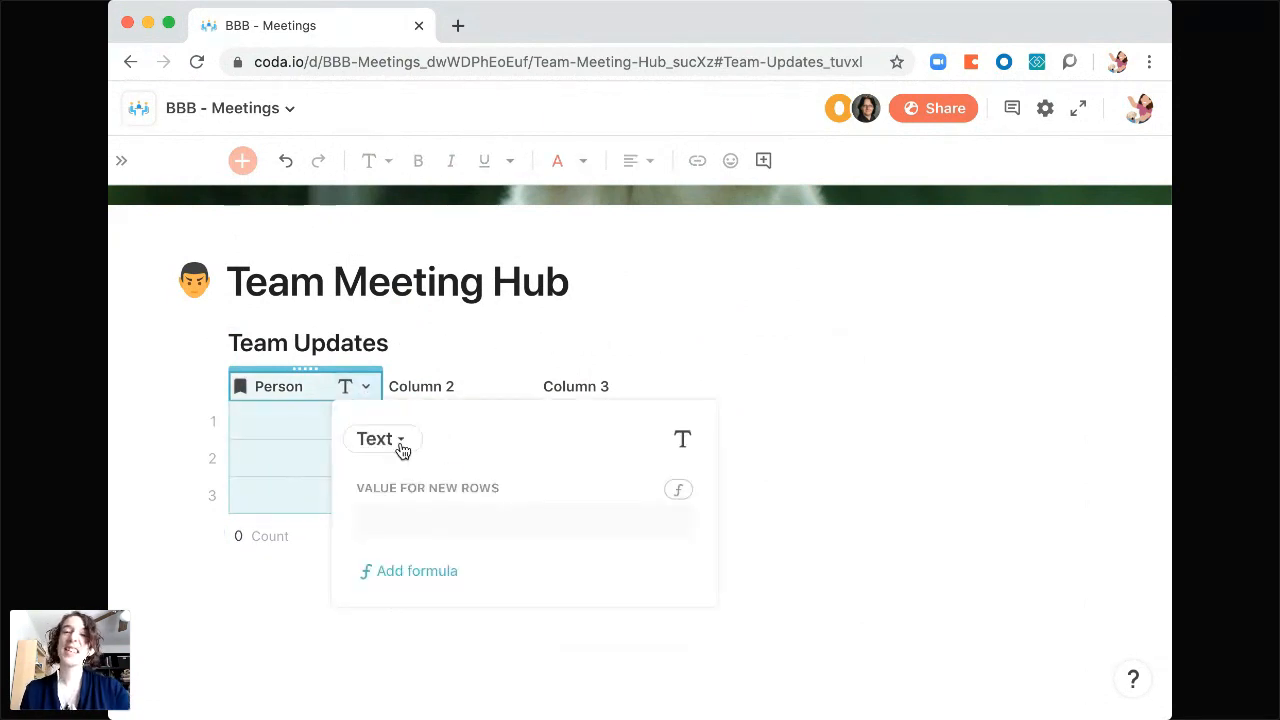
left_click(407, 450)
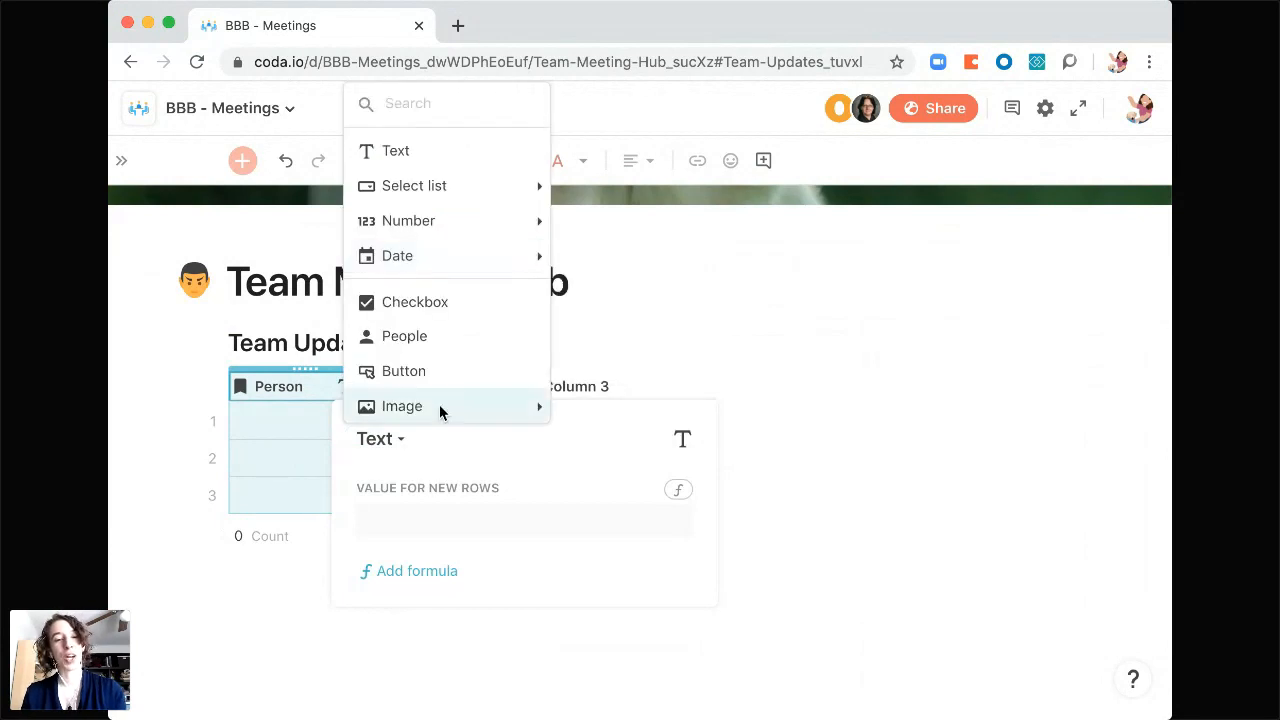
left_click(438, 338)
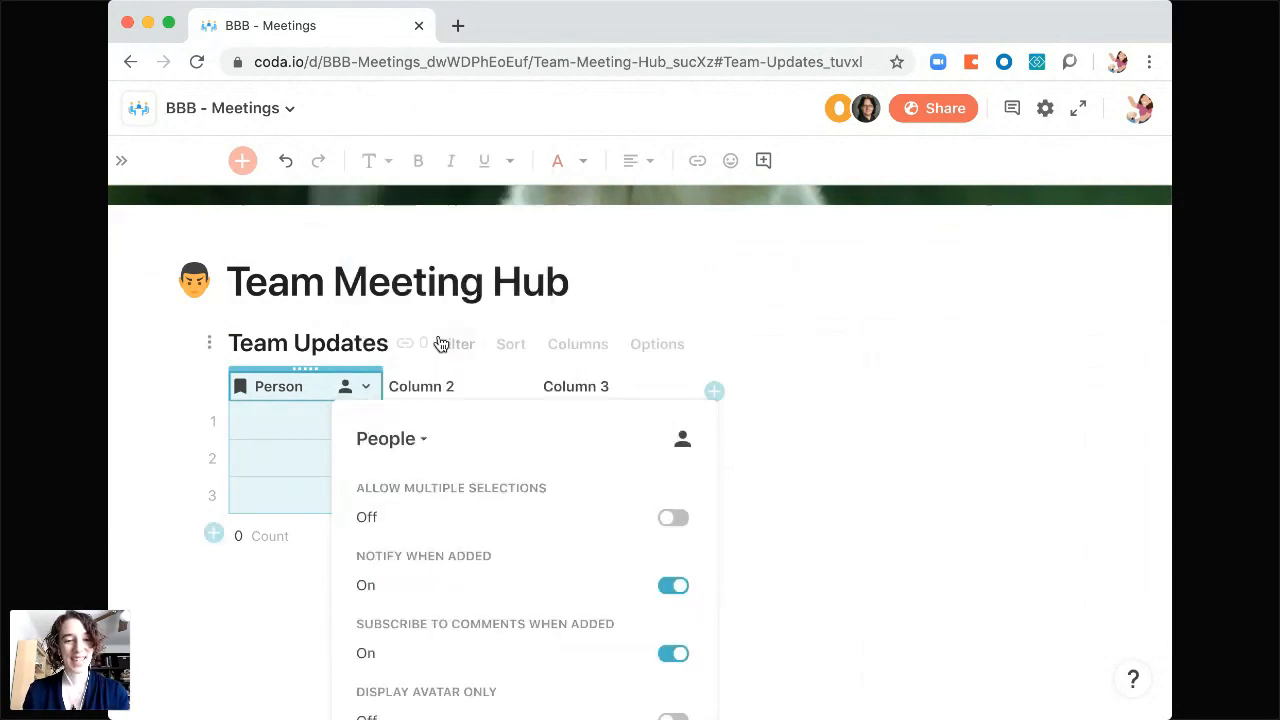
left_click(313, 458)
- Fill the three Person cells with a different listed participant each, and widen the column to fit the full names
left_click(320, 425)
left_click(320, 424)
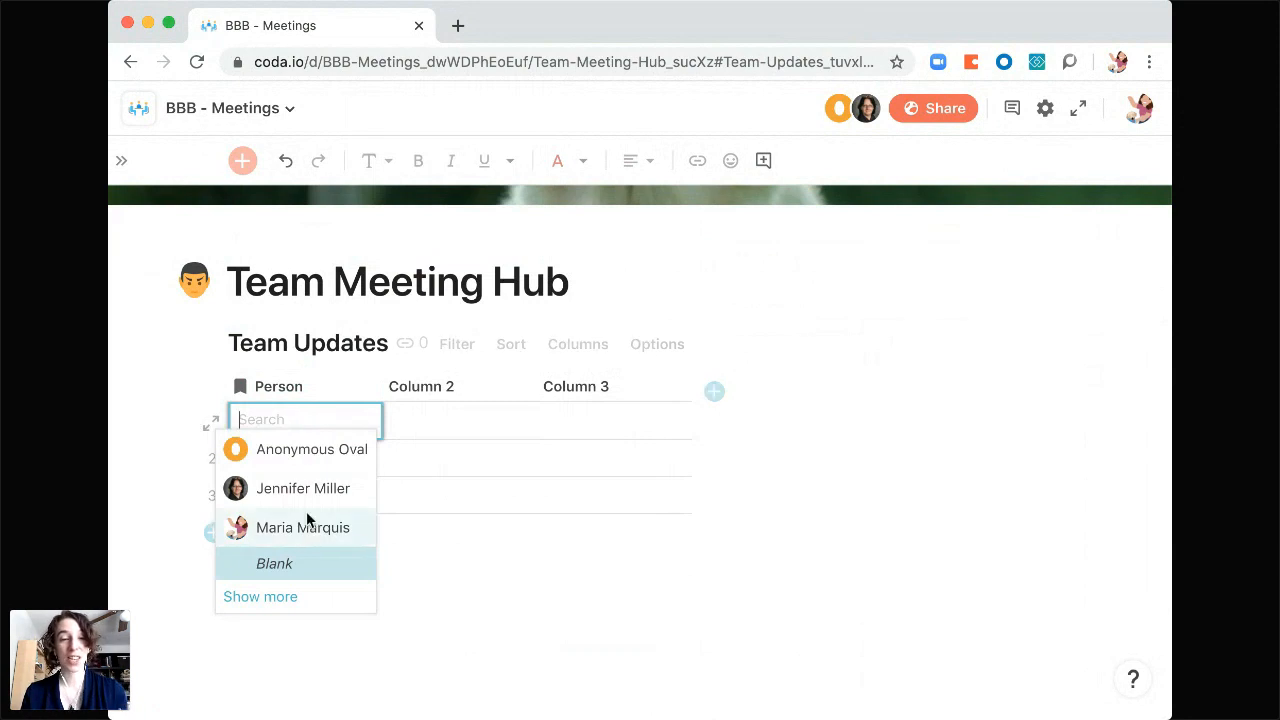
left_click(304, 527)
left_click(318, 457)
left_click(303, 527)
left_click(346, 491)
left_click(345, 484)
left_click(334, 523)
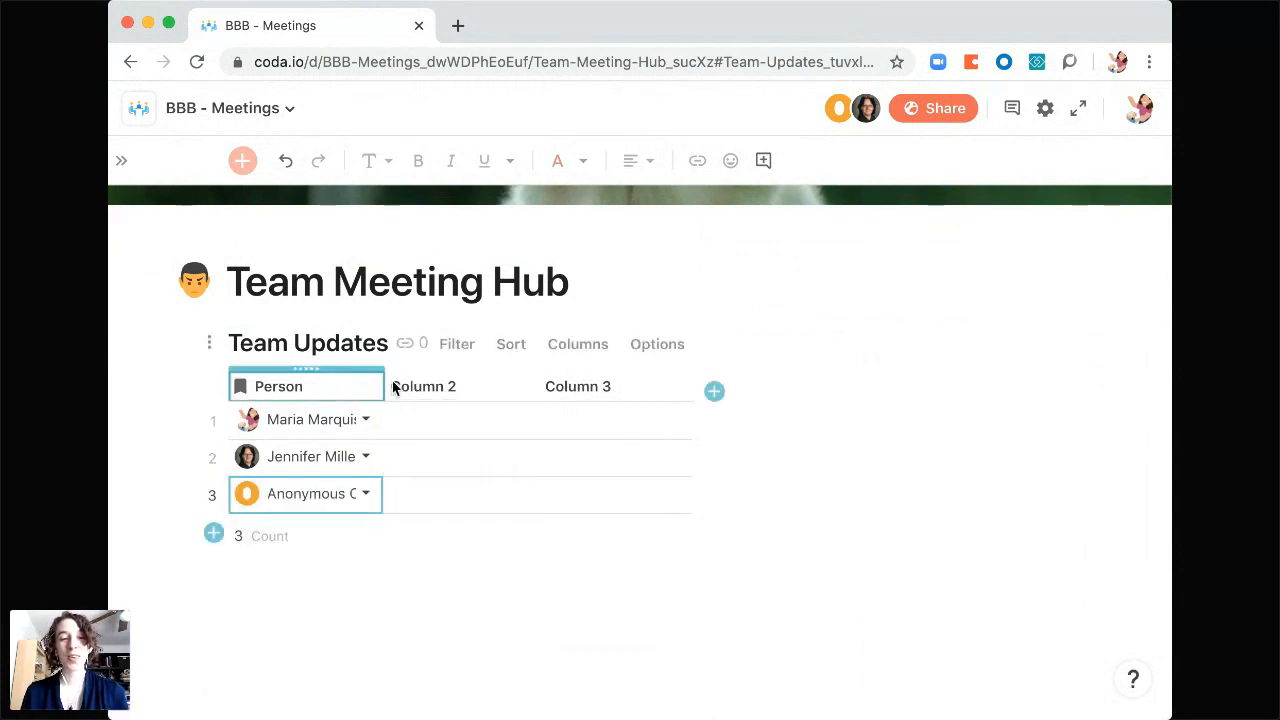
left_click_drag(381, 384, 403, 381)
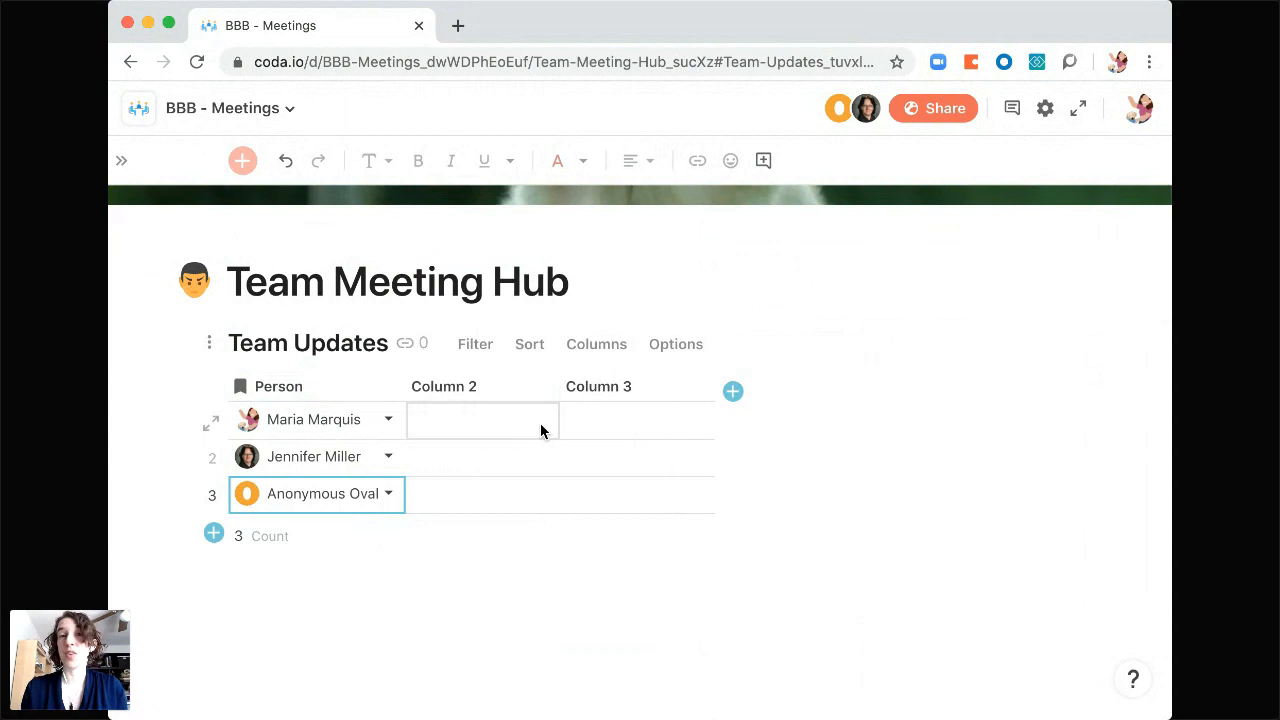
- Rename the second column "Goal for the Week" and the third column "Blockers"
left_click(476, 386)
left_click(476, 386)
type("Goal for the Week")
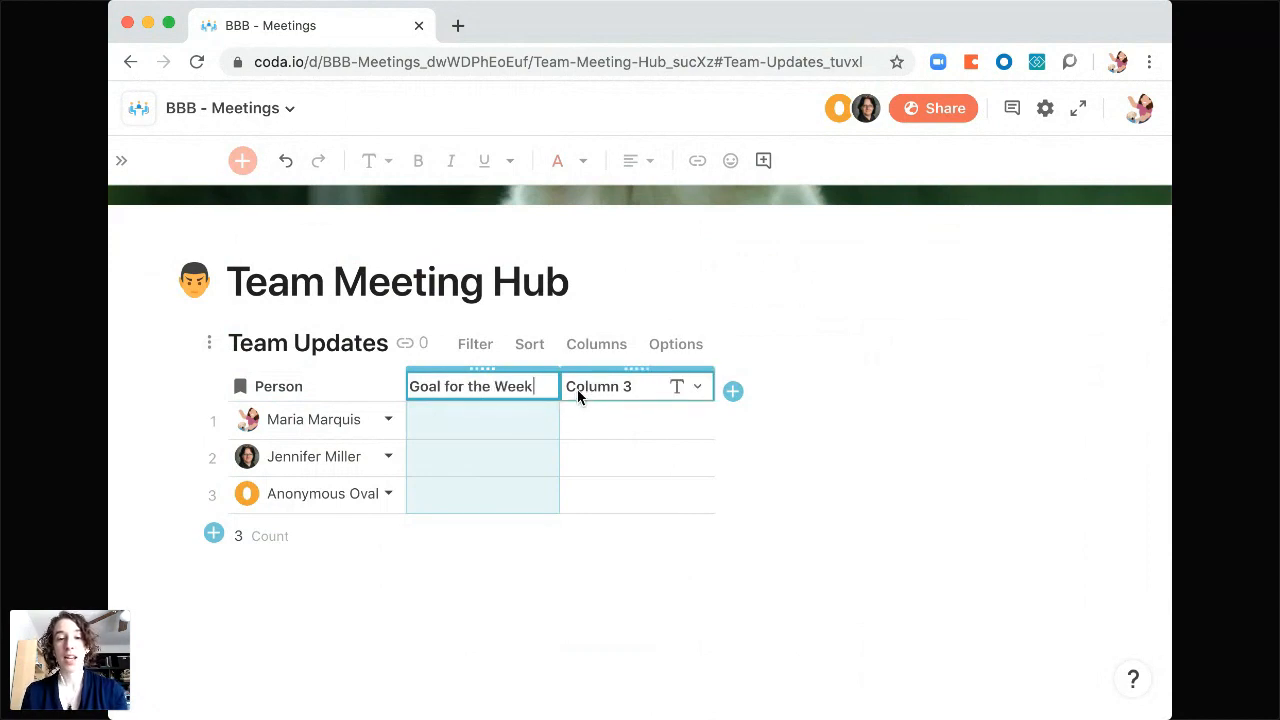
left_click(576, 388)
type("Blockers")
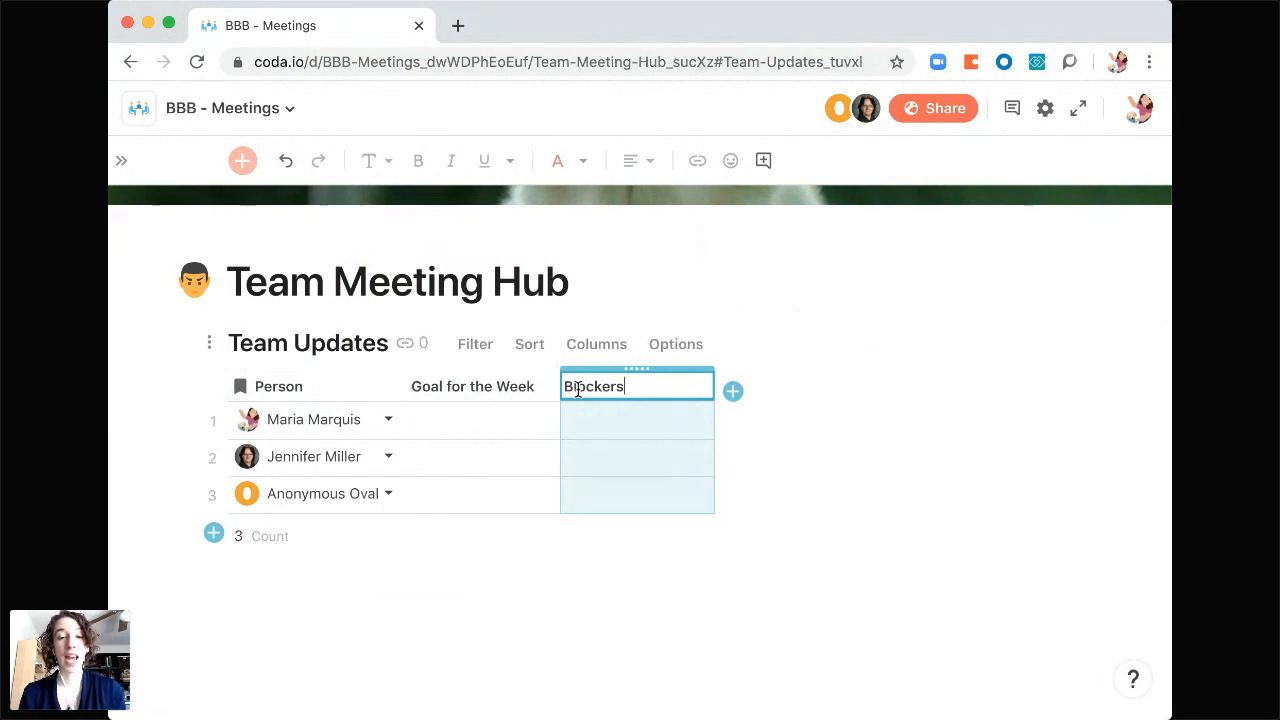
left_click(619, 422)
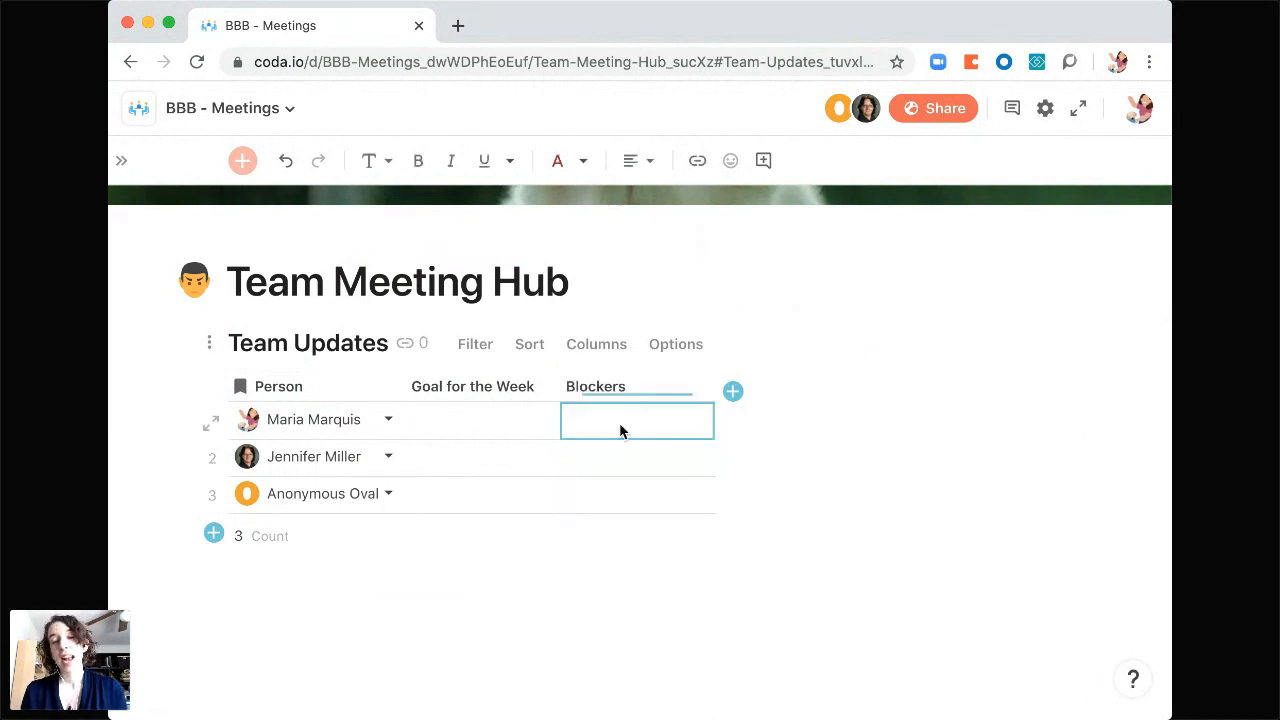
- Add a new Scale-format column after the Blockers column in the Team Updates table
left_click(732, 393)
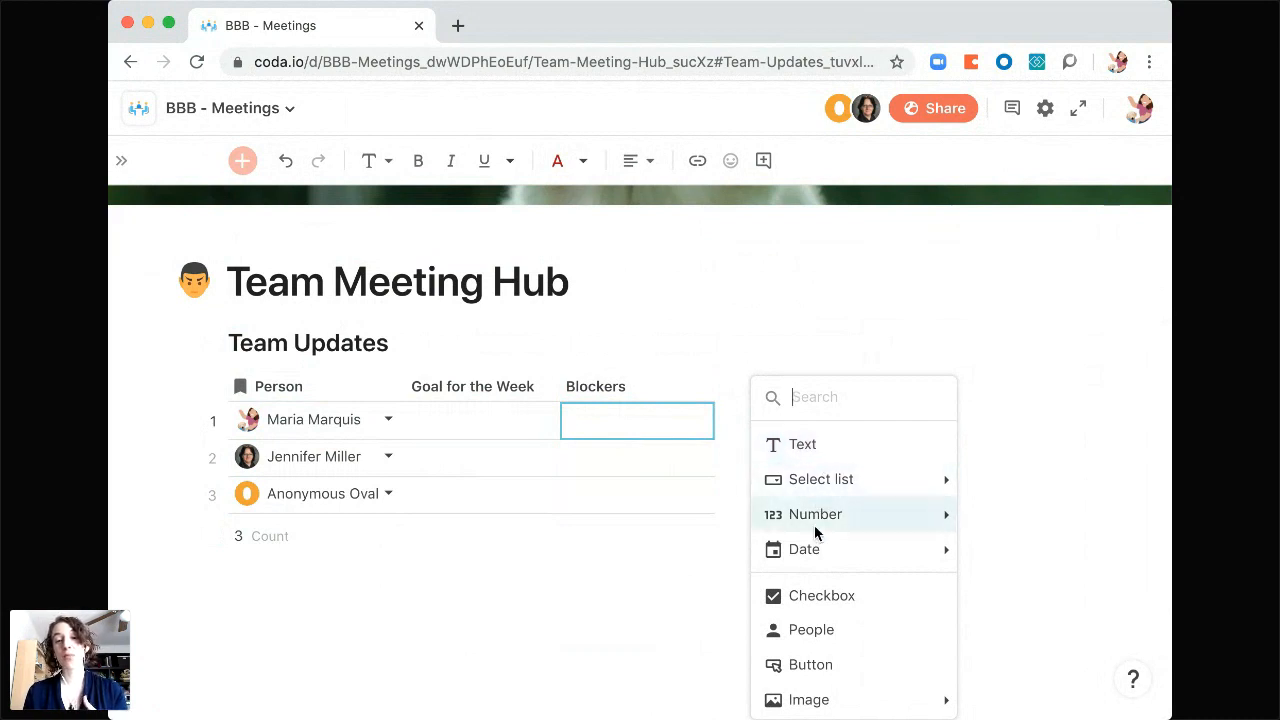
mouse_move(817, 516)
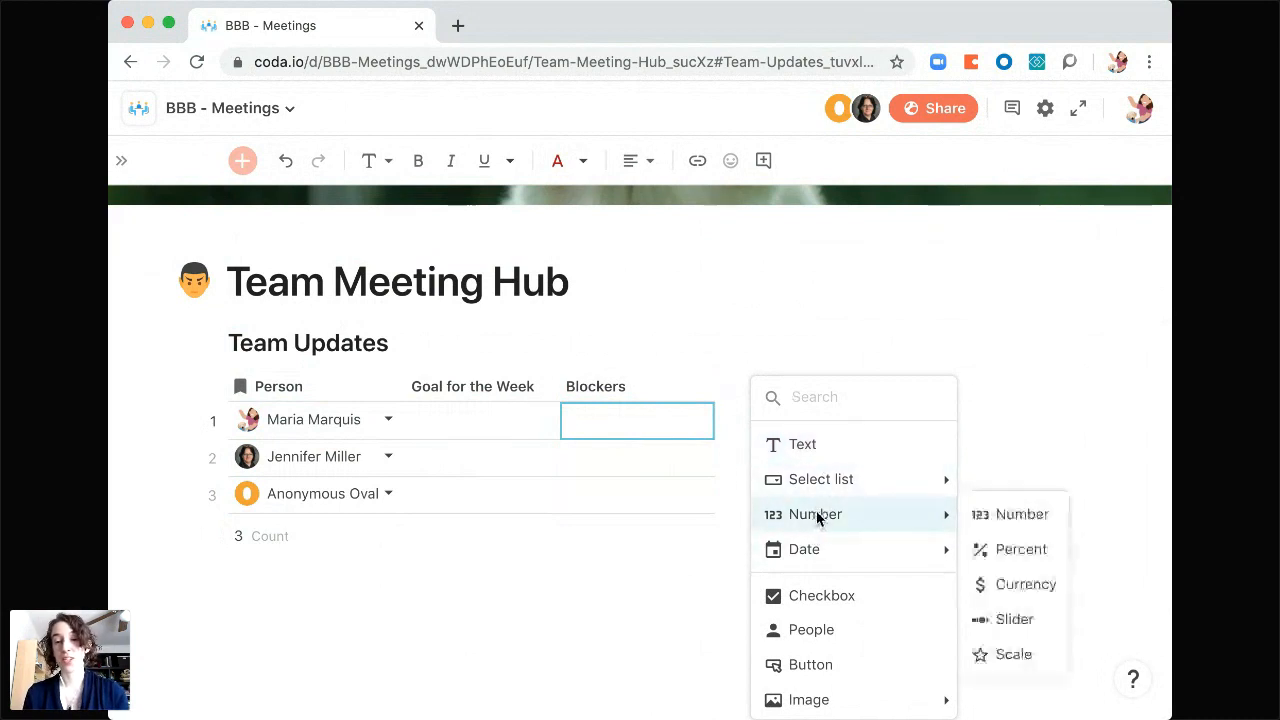
left_click(1010, 655)
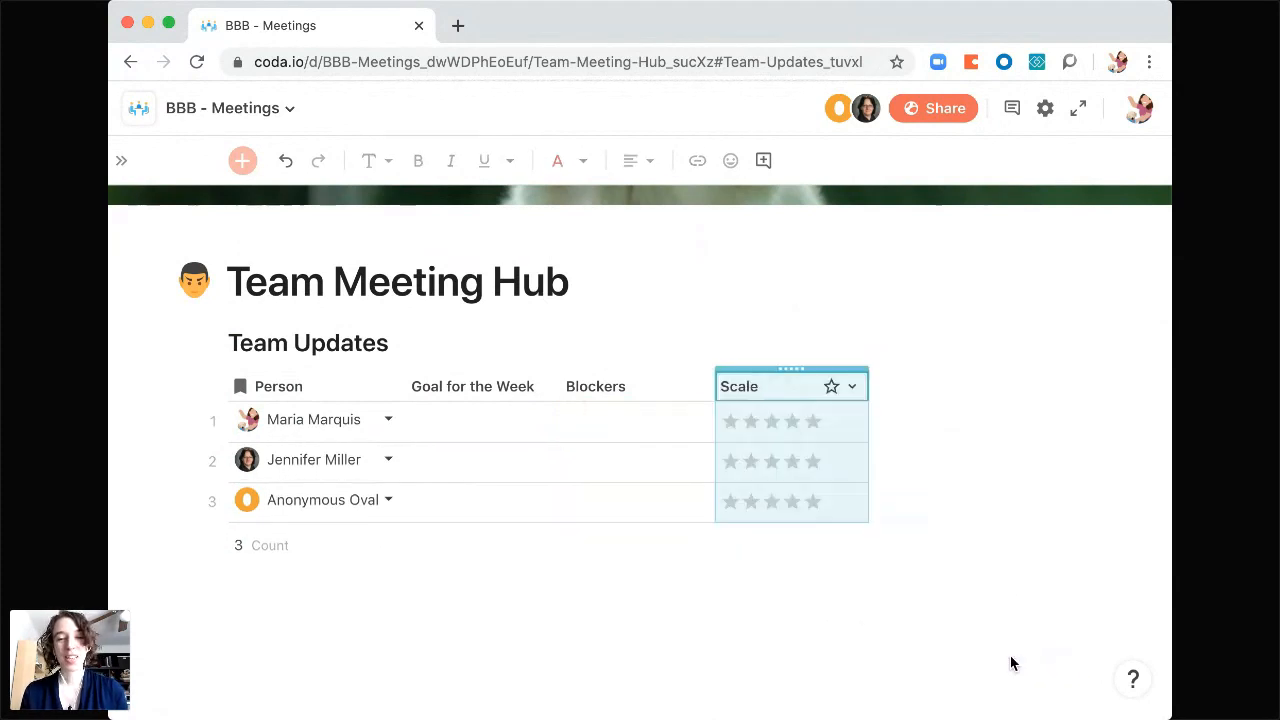
- Format the Scale column to use the coffee cup icon, keeping the maximum at 5
left_click(850, 394)
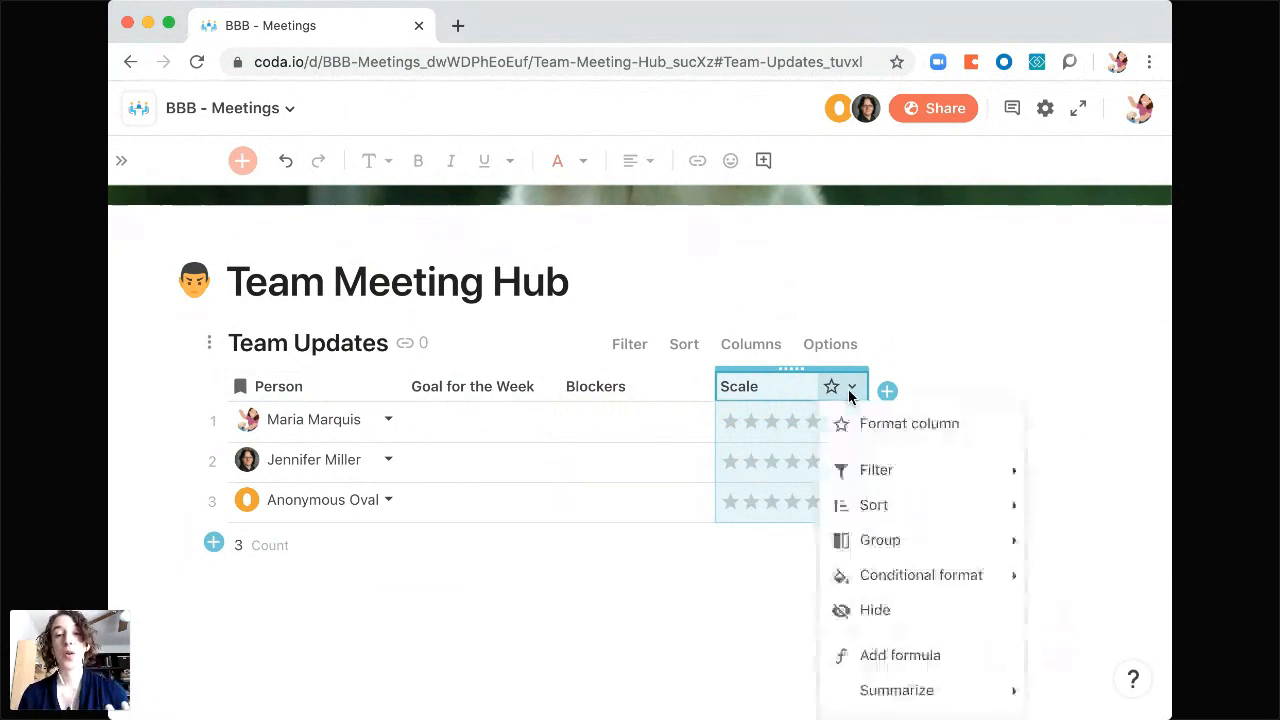
left_click(902, 425)
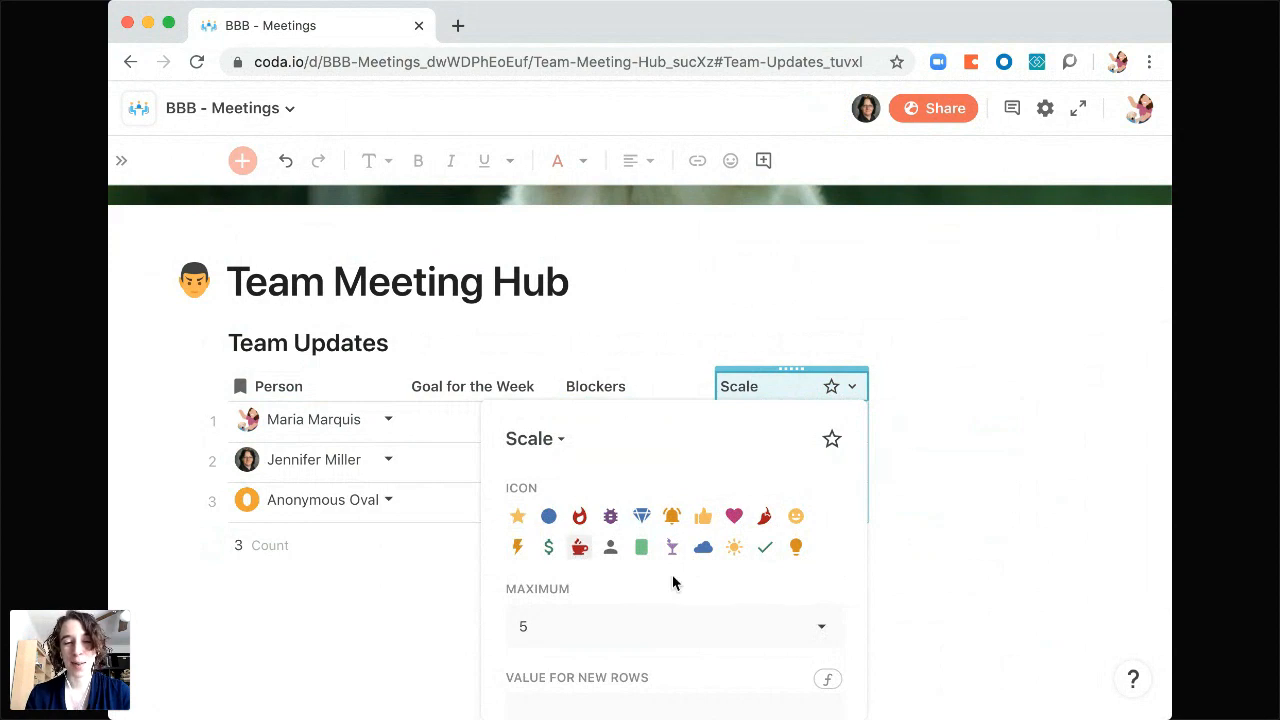
scroll(672, 574, "down", 1)
left_click(566, 550)
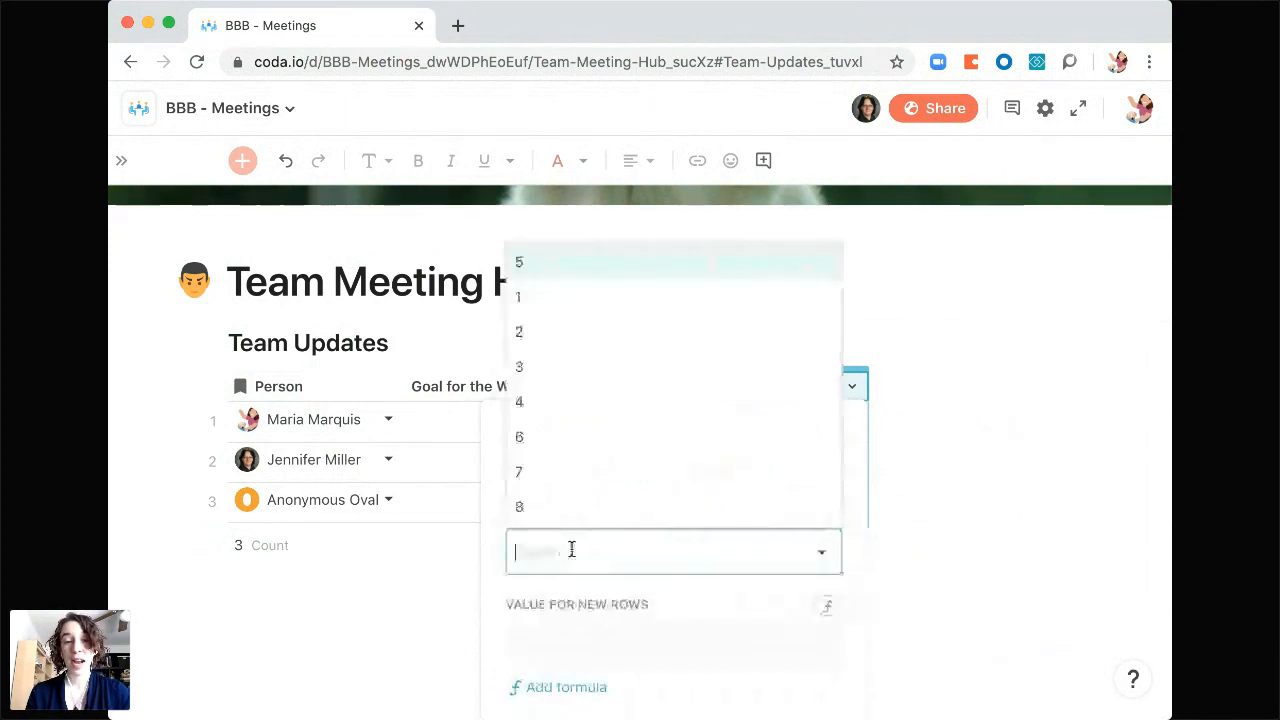
scroll(543, 505, "down", 2)
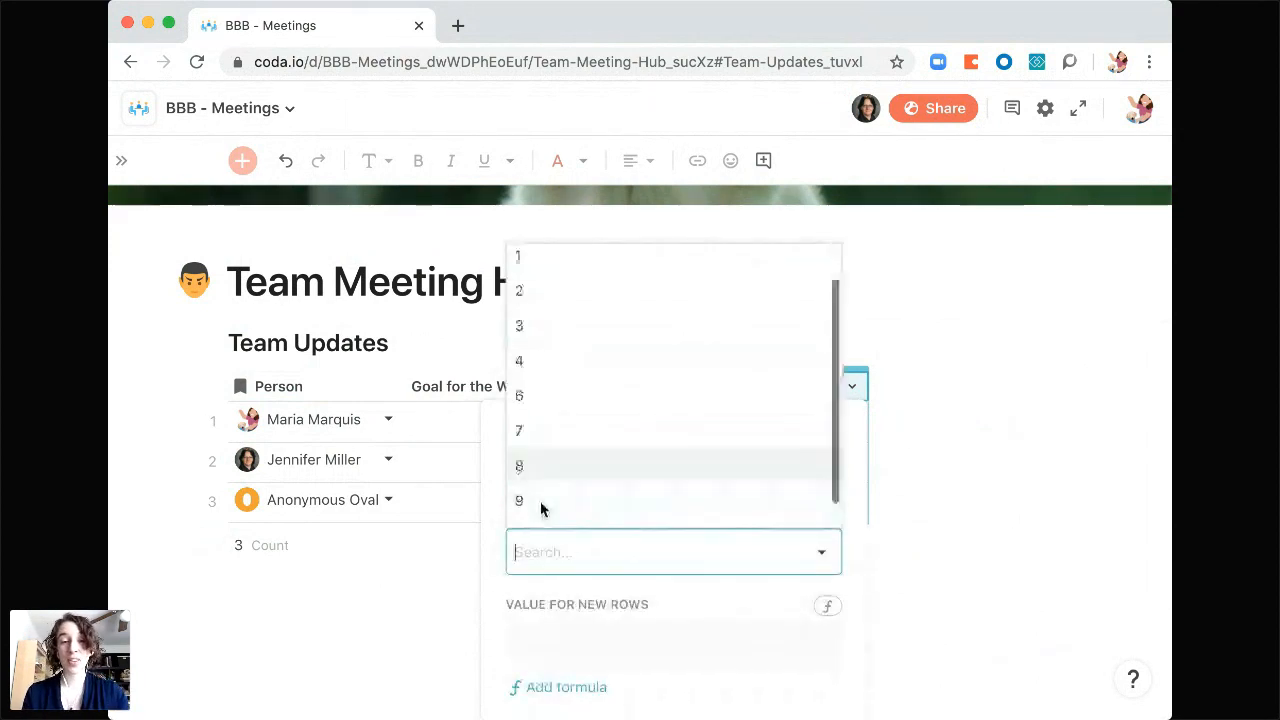
left_click(740, 599)
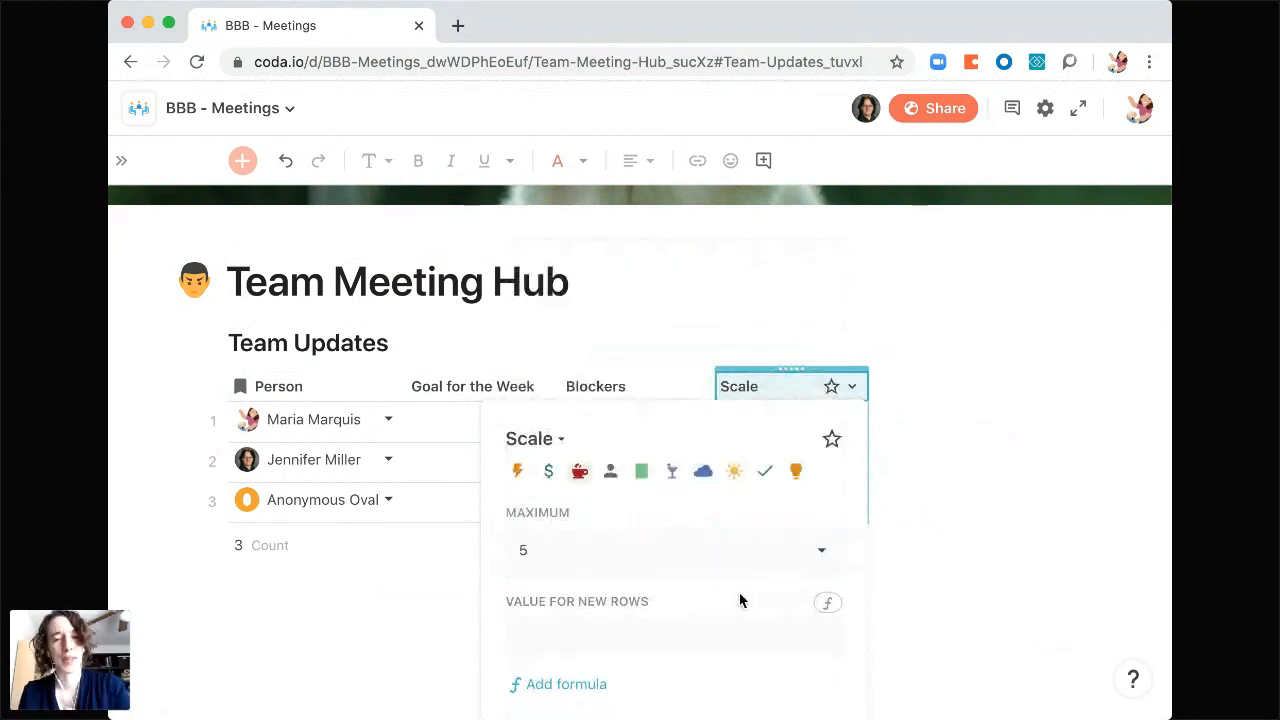
left_click(935, 539)
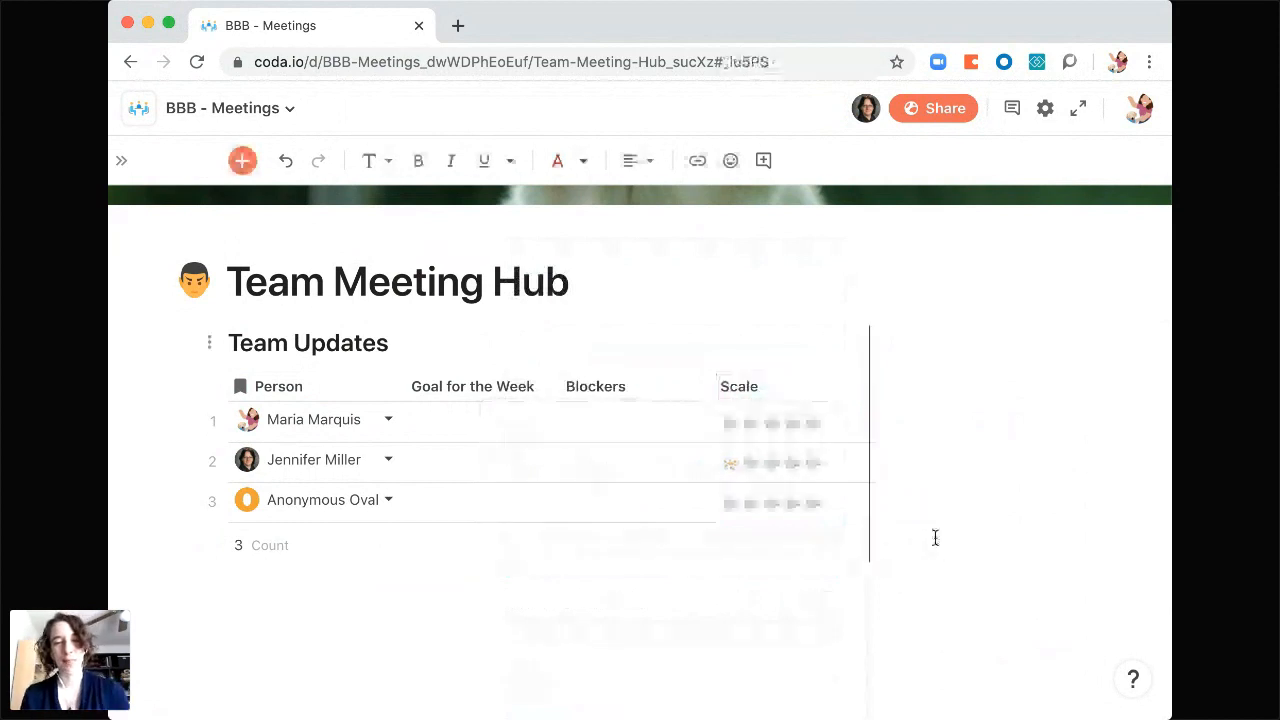
- Rename the Scale column "How are you feeling?"
double_click(750, 386)
type("How are you feeling?")
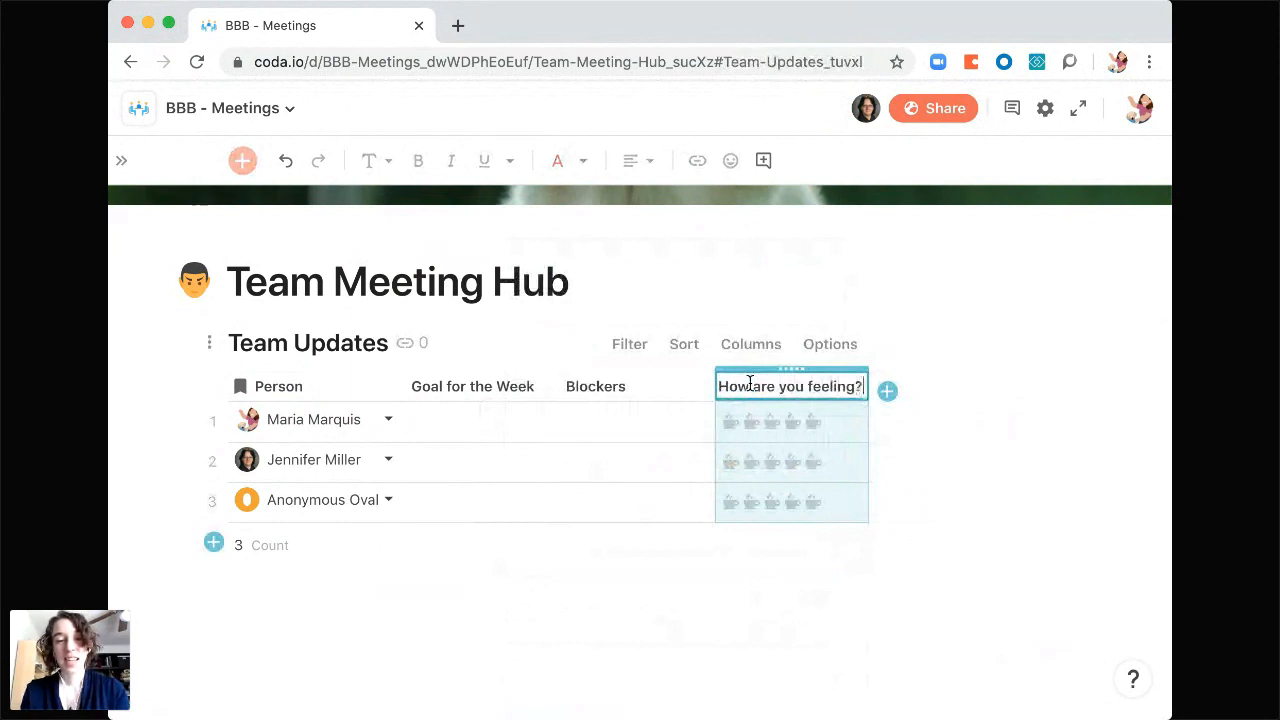
left_click(649, 420)
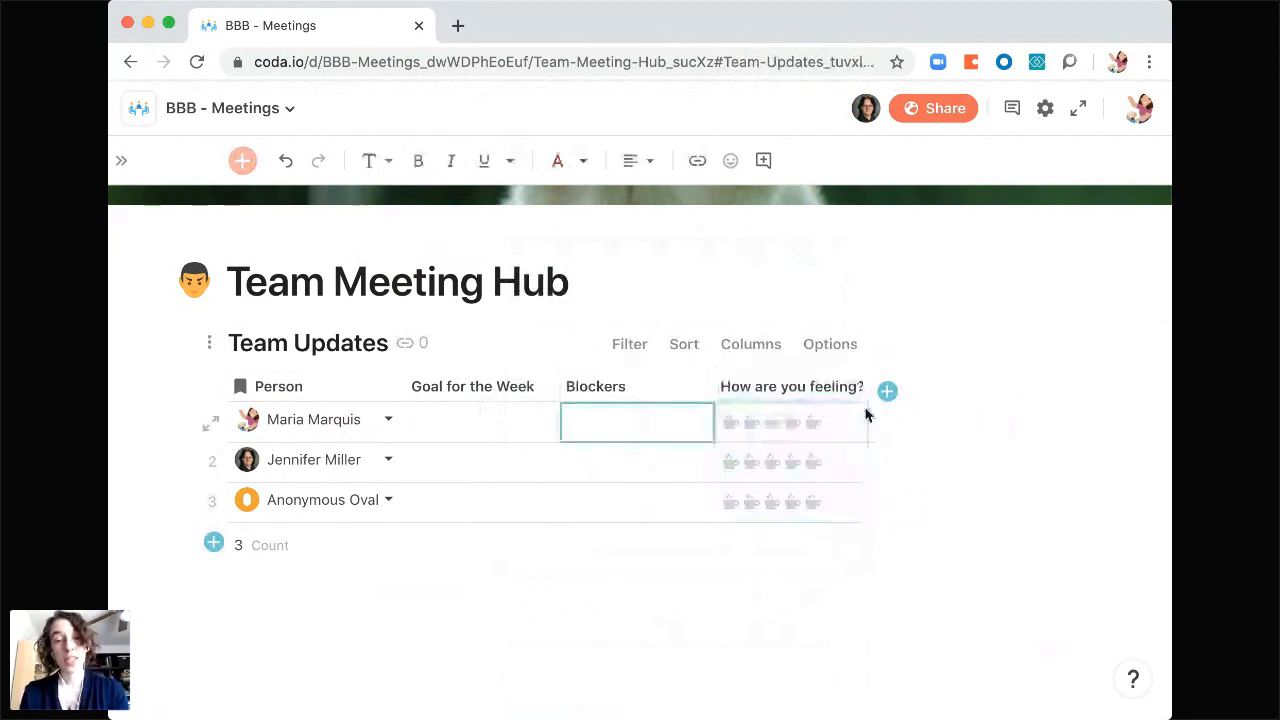
- Add a new select list column at the end of the table and name it "Out of office?"
left_click(885, 397)
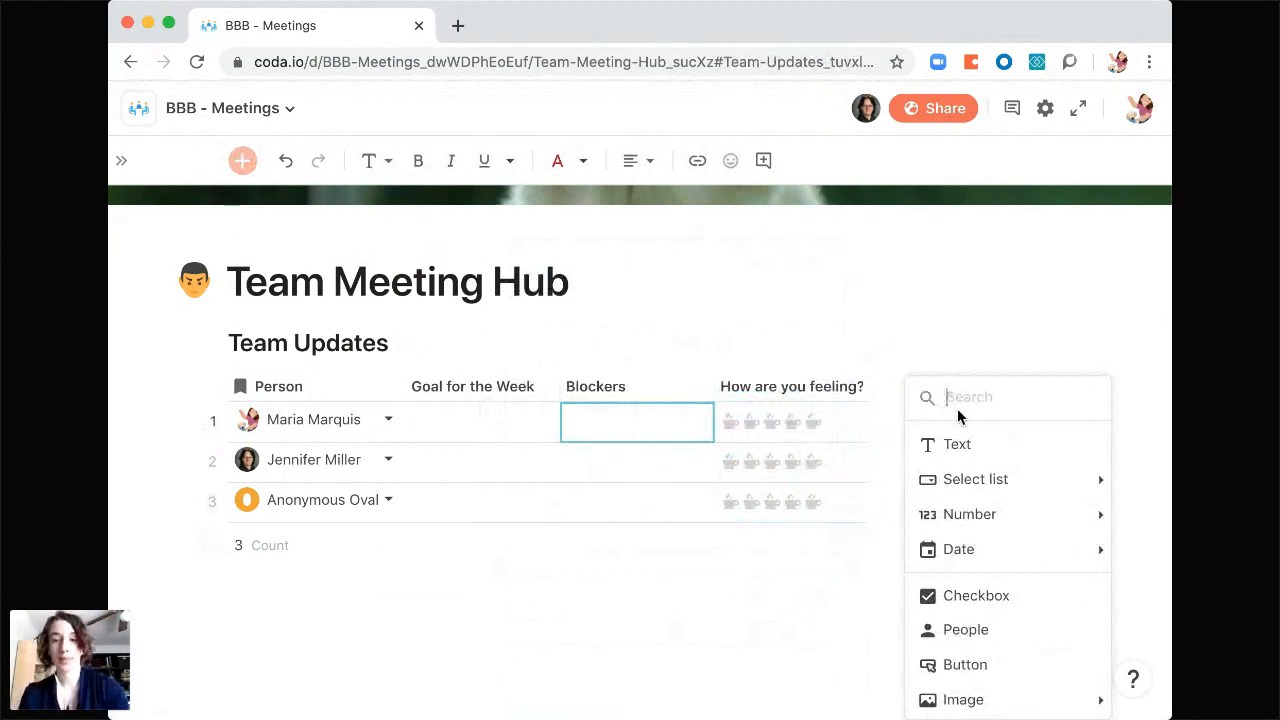
mouse_move(978, 484)
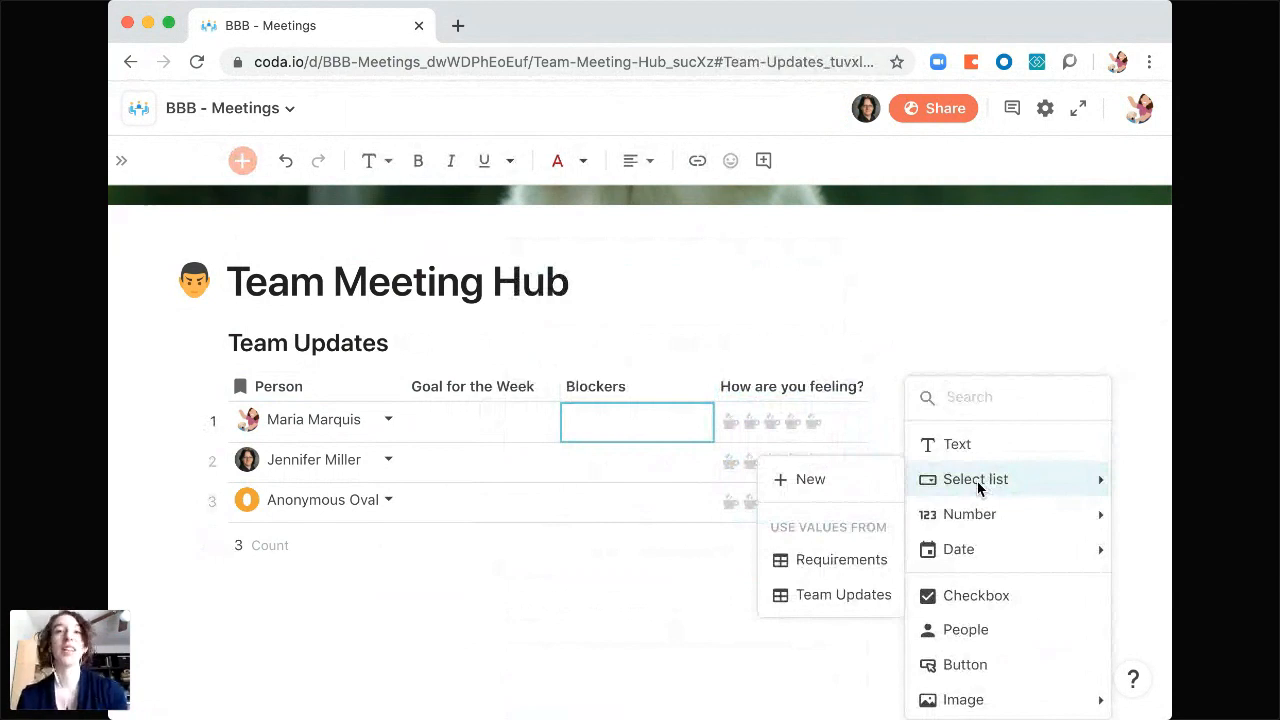
left_click(830, 486)
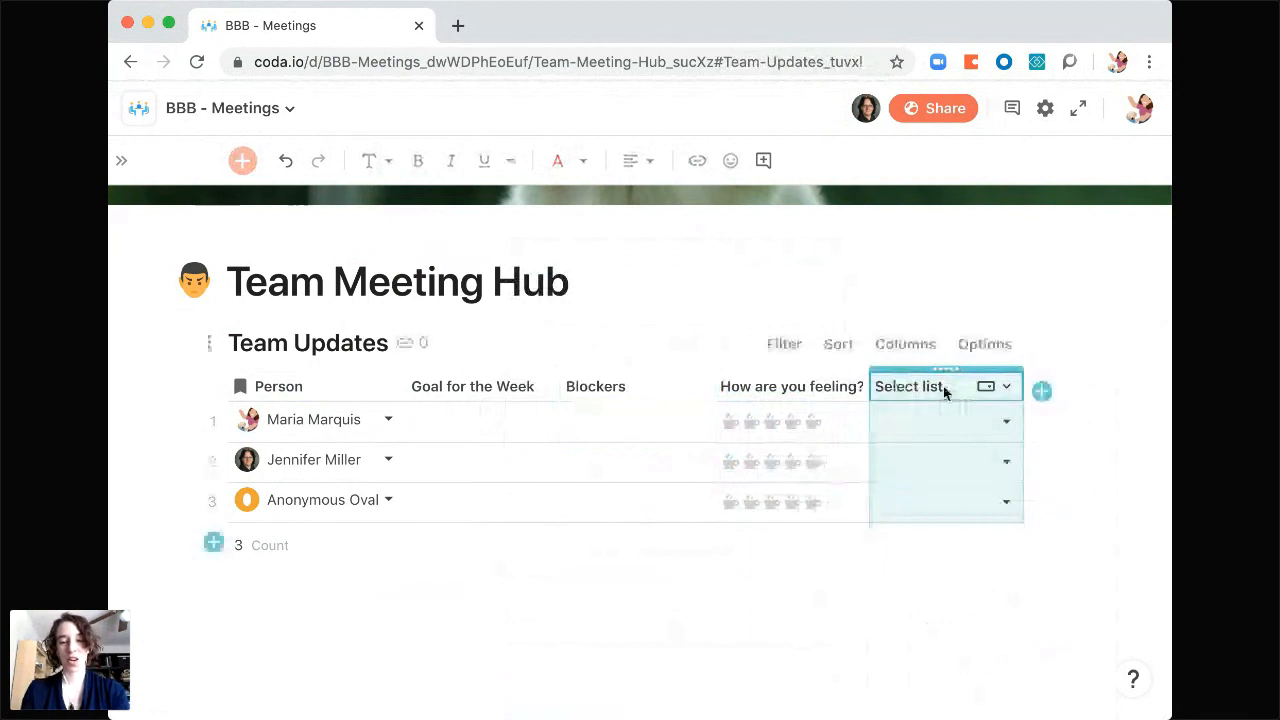
type("Out of office?")
key("Return")
left_click(990, 429)
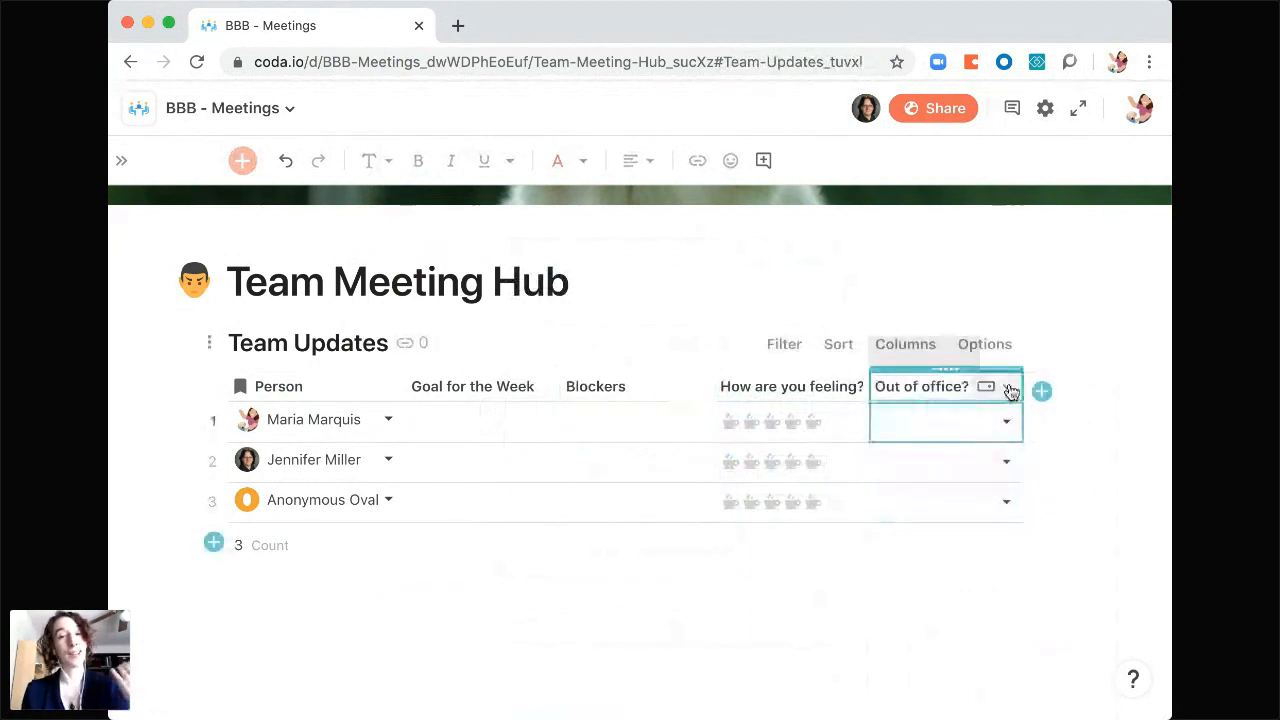
- Set the selectable items of the "Out of office?" column to Mon, Tues, Weds, Thurs, Fri
left_click(1008, 388)
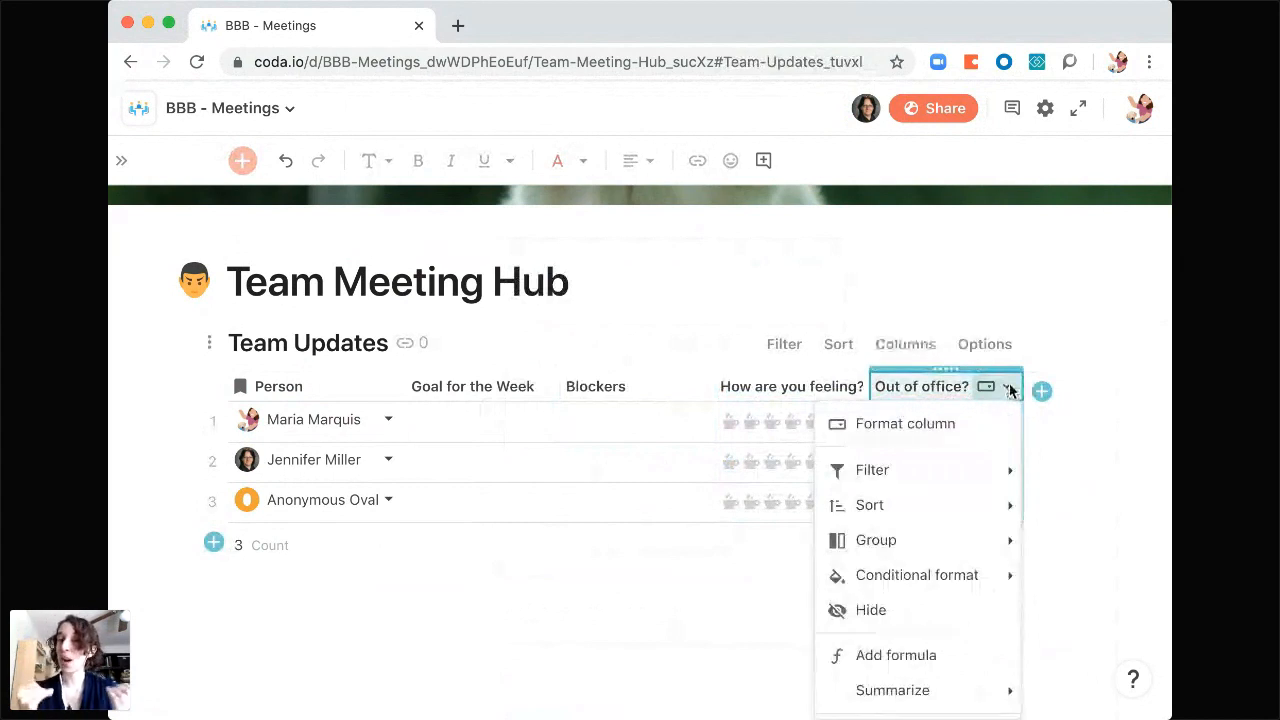
left_click(910, 428)
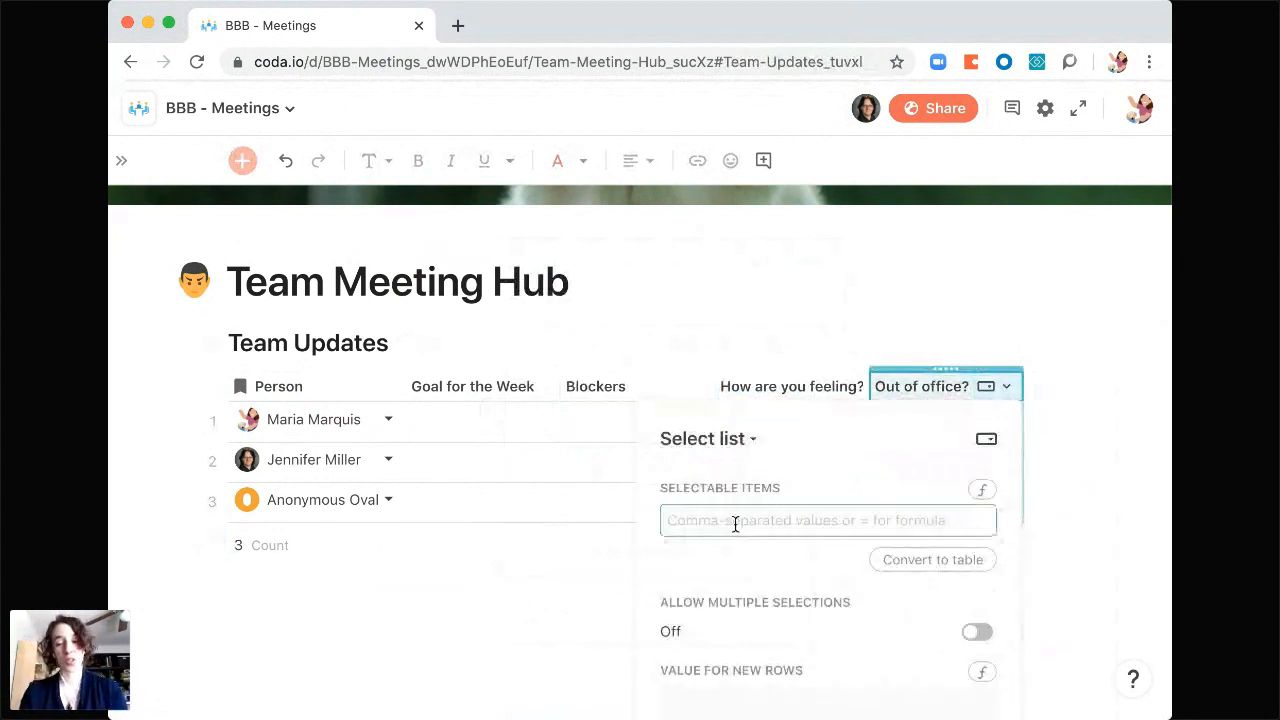
type("Mon, Tue")
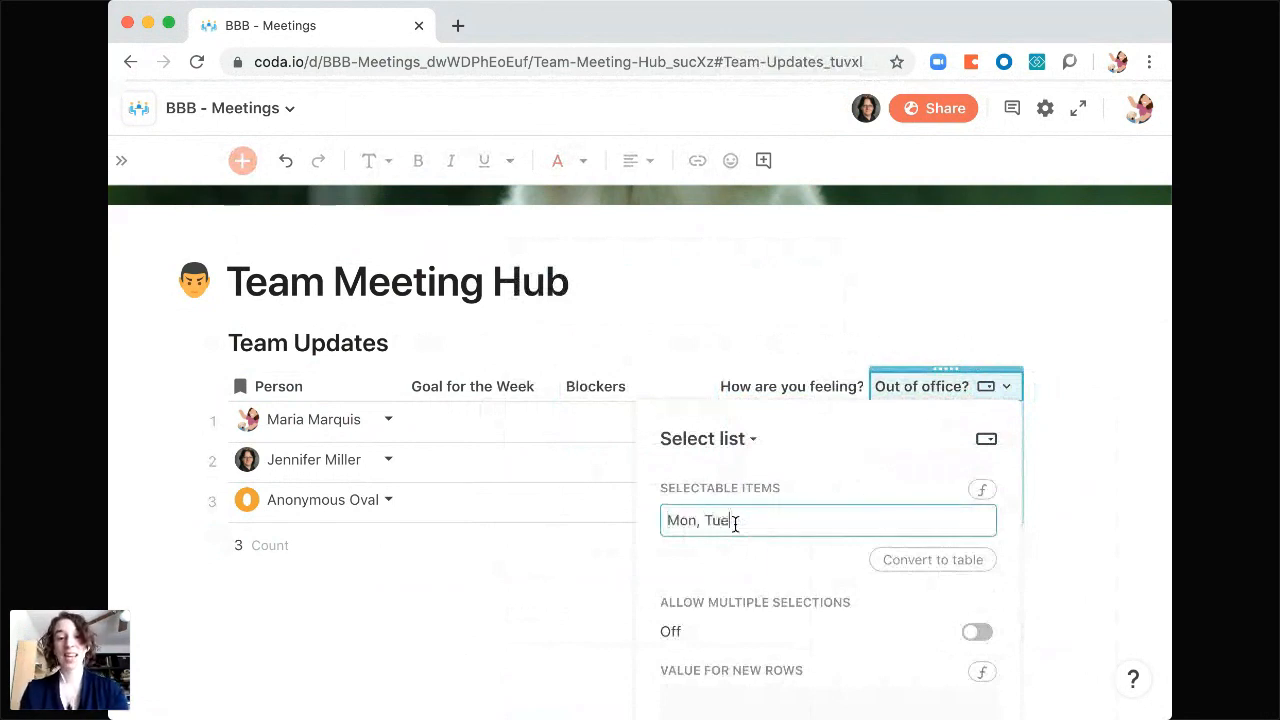
type("s, Weds, T")
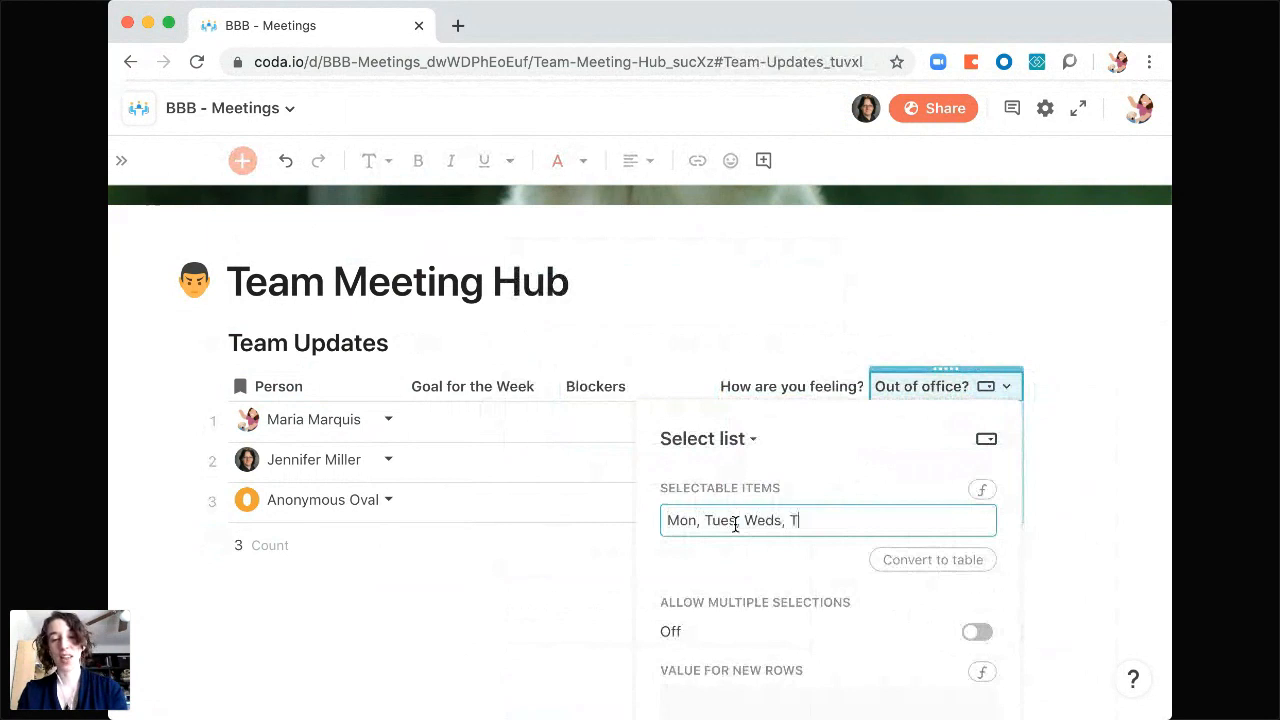
type("hurs, Fri")
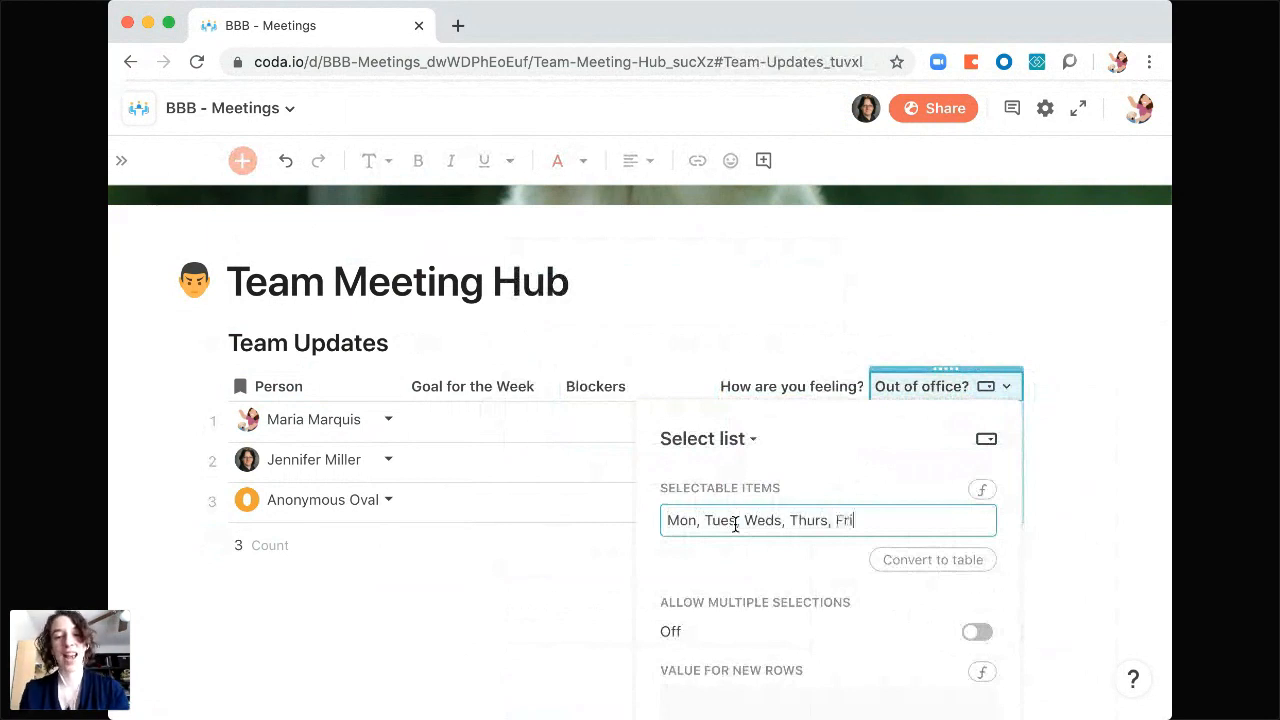
left_click(756, 566)
left_click(1086, 526)
left_click(1065, 516)
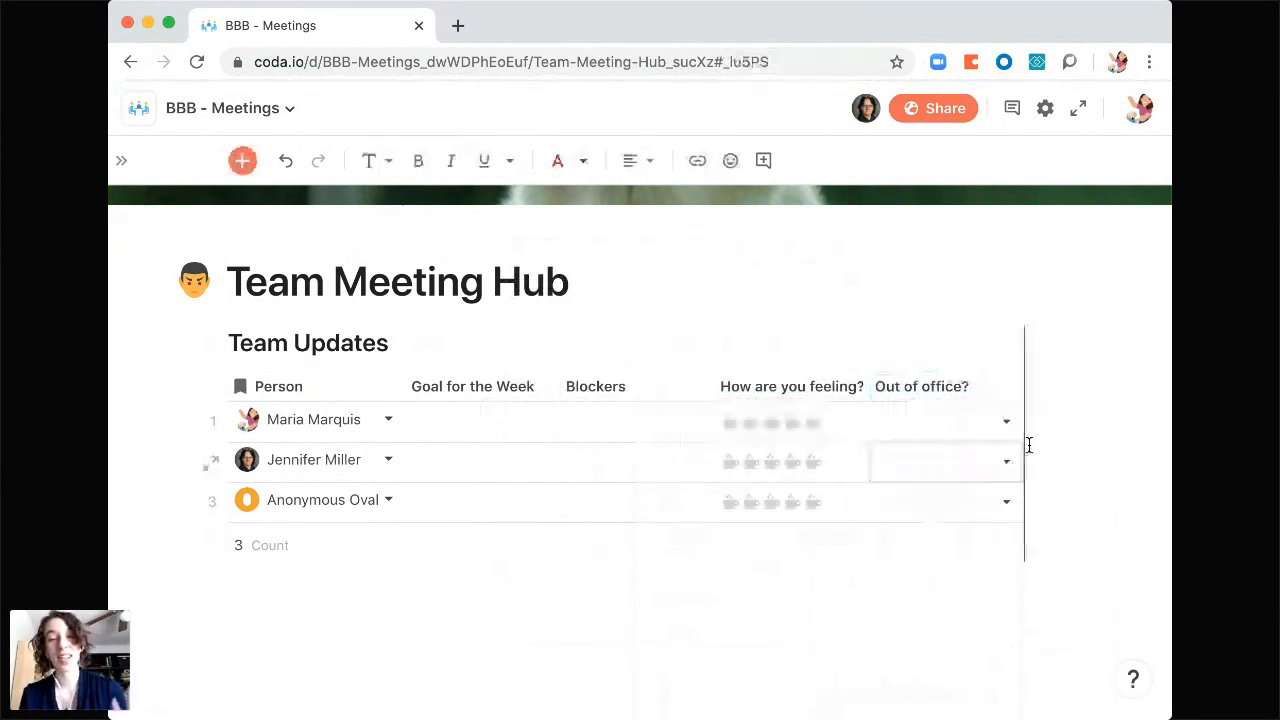
- Check the weekday choices in the first "Out of office?" cell and allow multiple selections for that column
left_click(1006, 421)
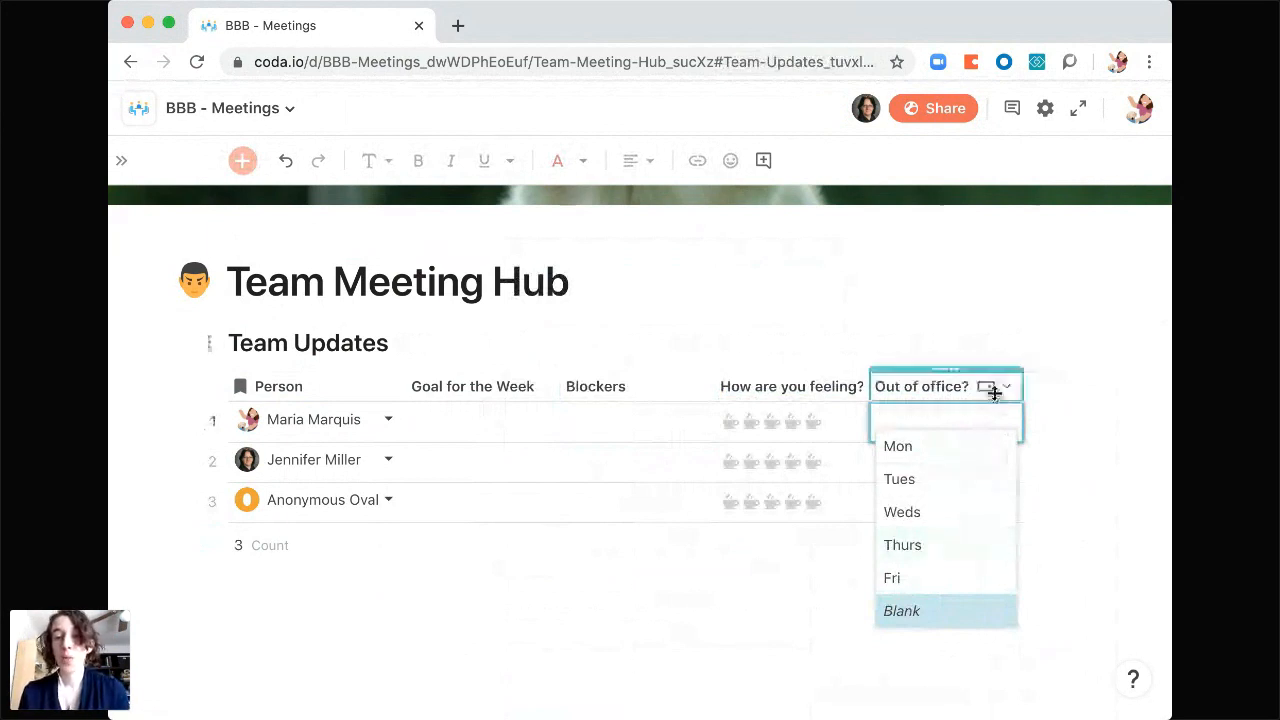
left_click(1005, 389)
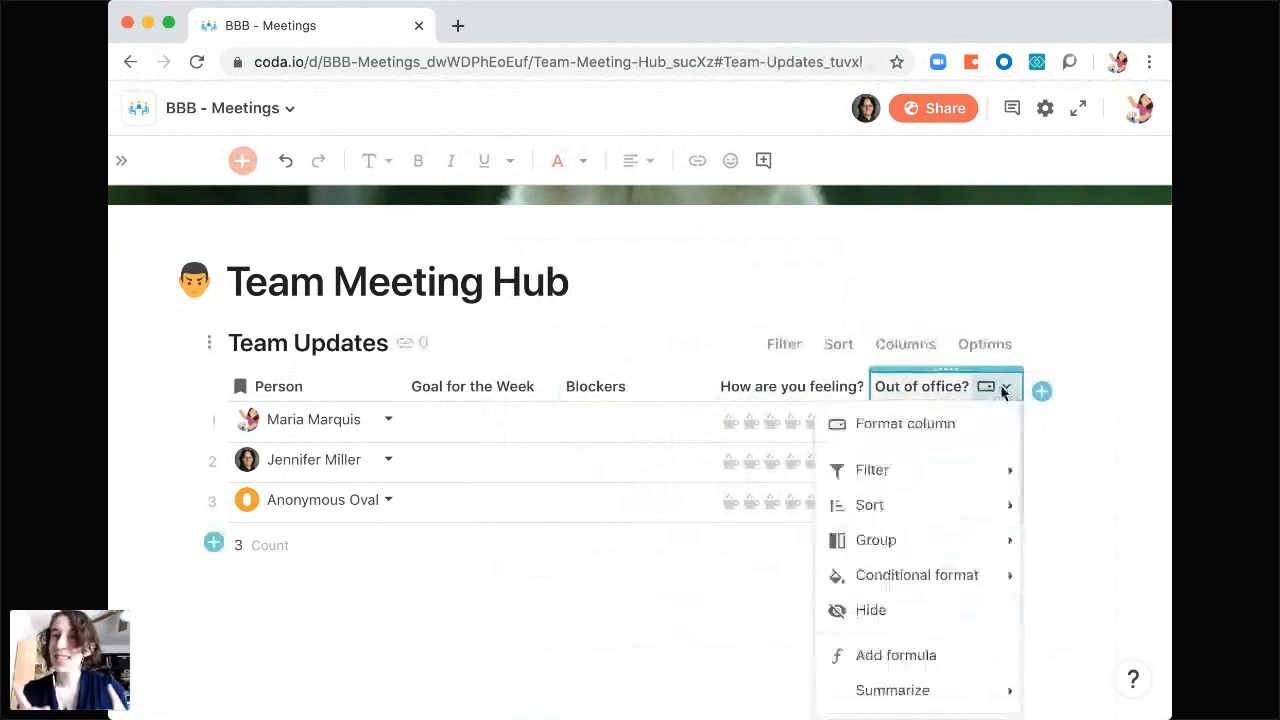
left_click(937, 430)
scroll(849, 583, "down", 3)
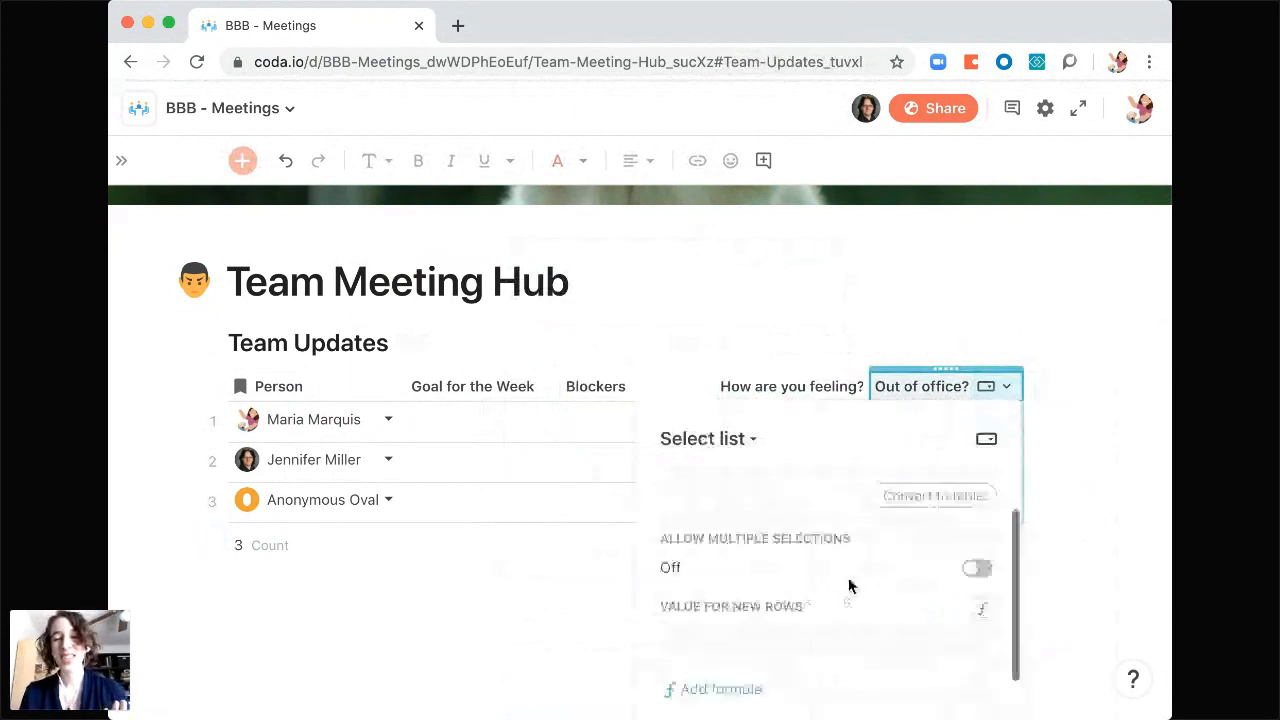
left_click(977, 516)
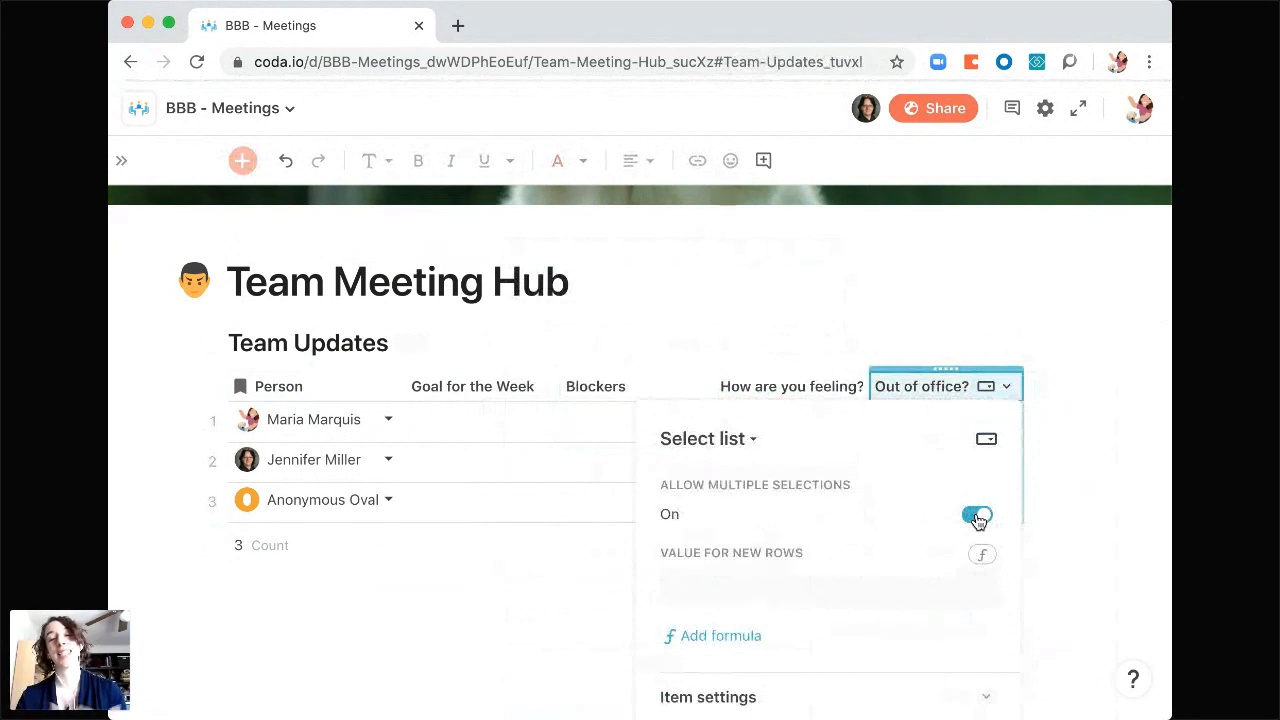
left_click(1071, 489)
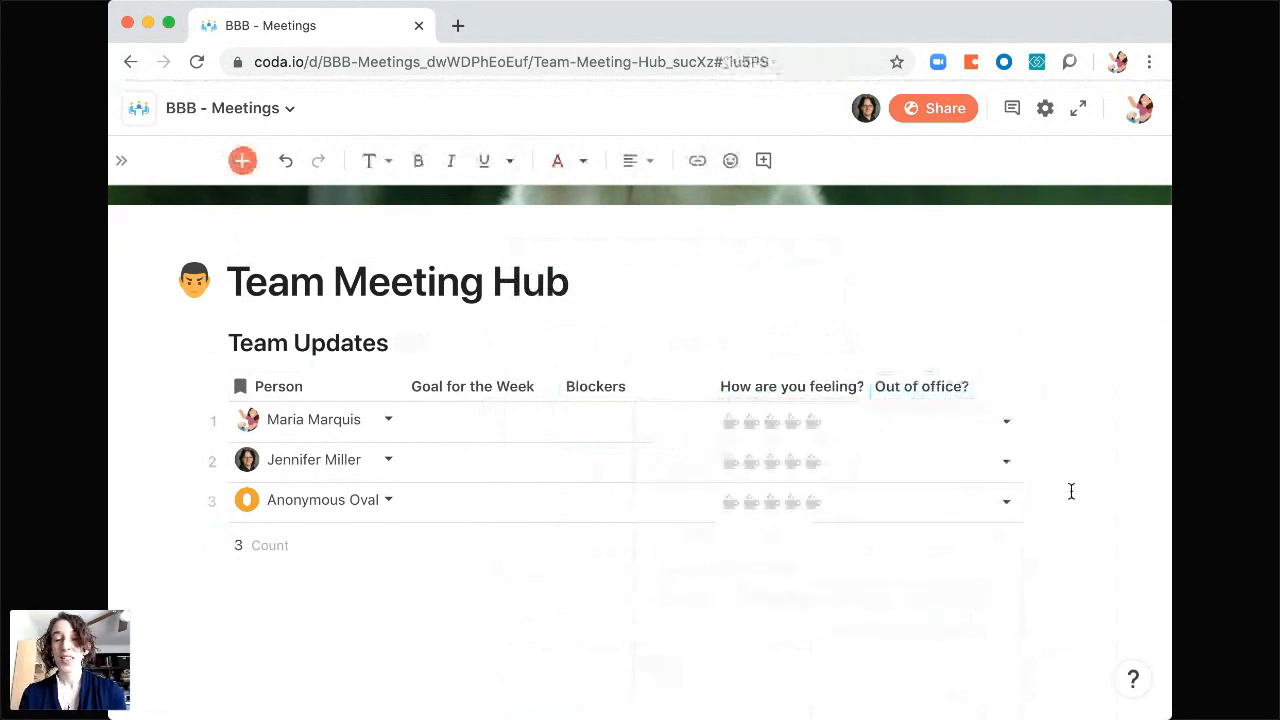
- Insert a new button on a blank line between the Team Meeting Hub title and the Team Updates table
scroll(690, 513, "up", 1)
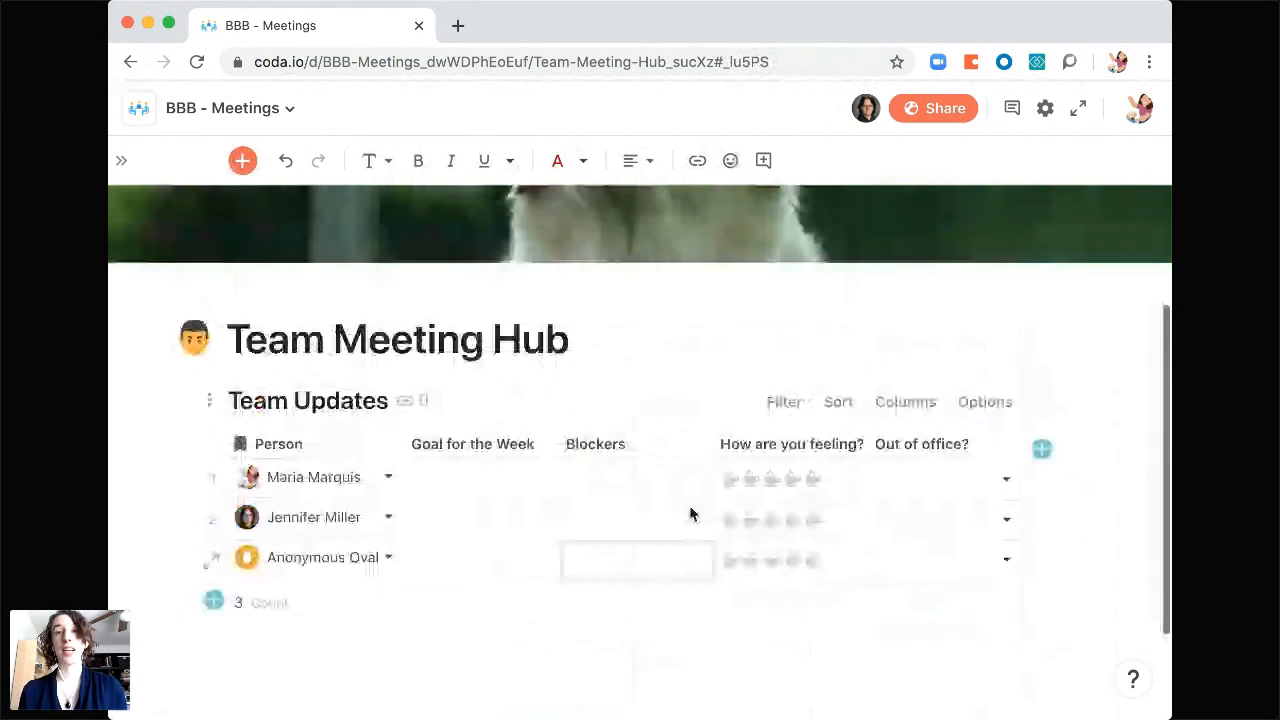
scroll(689, 513, "down", 1)
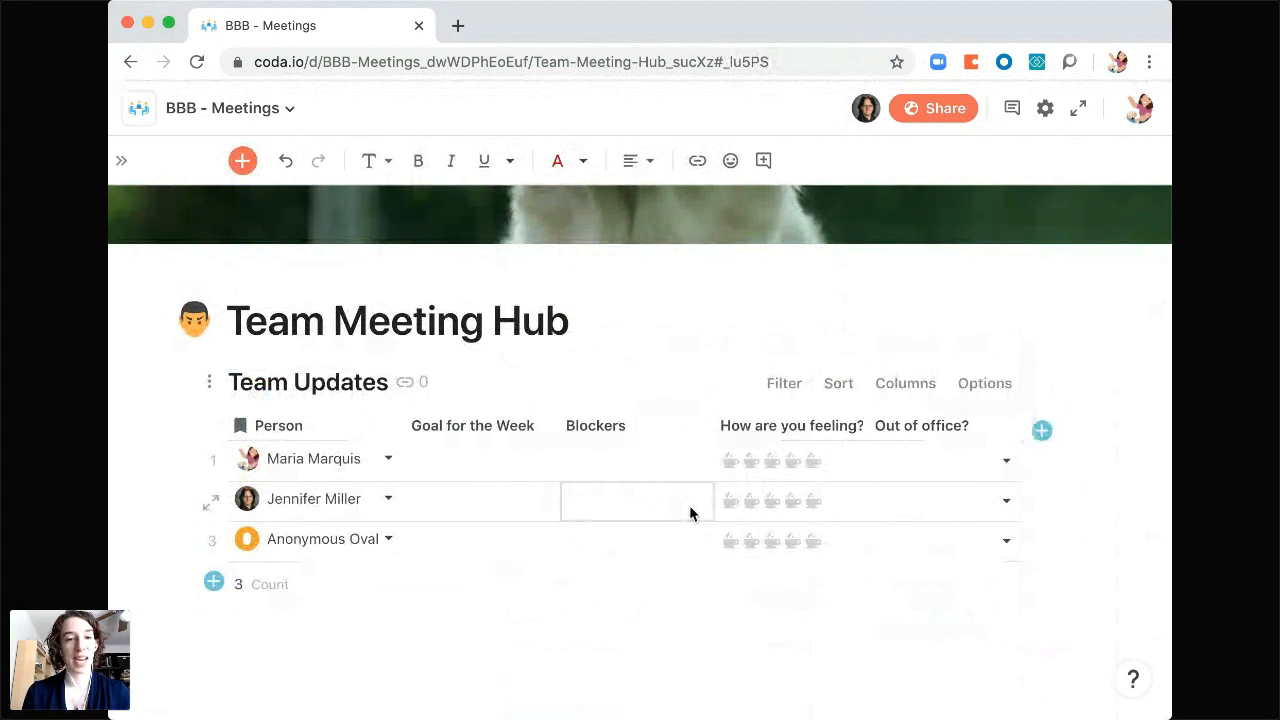
left_click(634, 317)
key("Return")
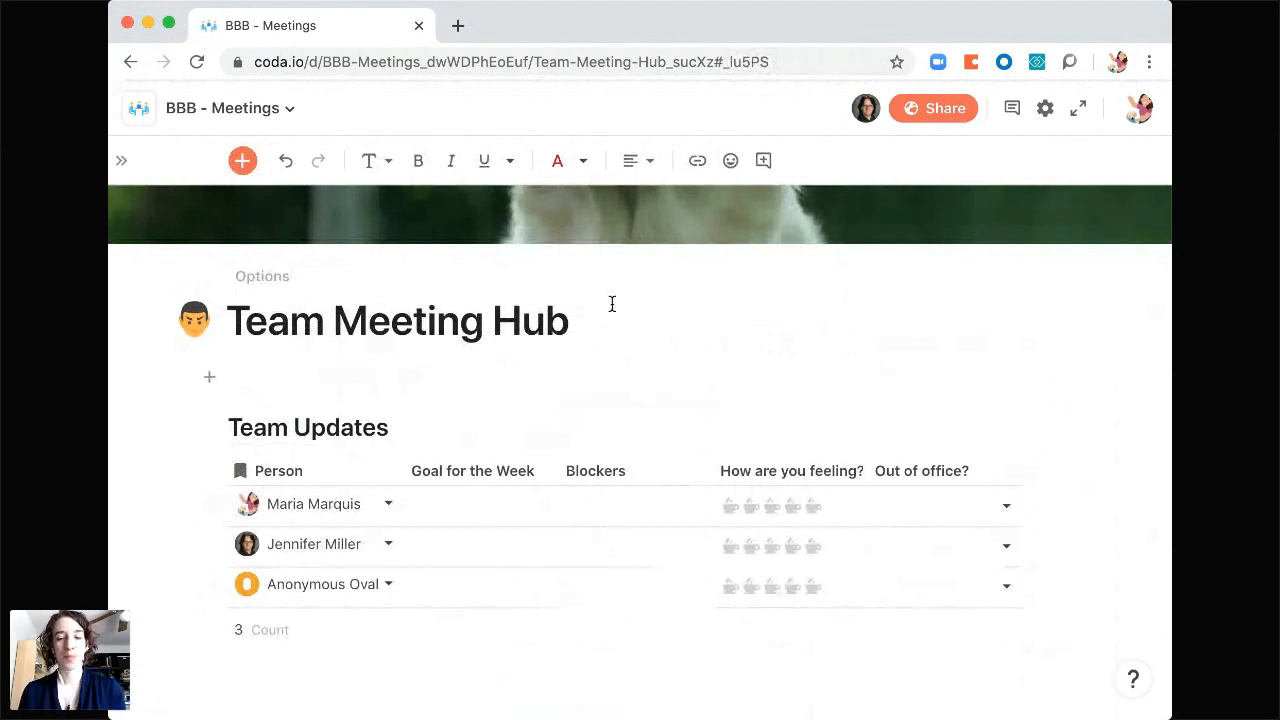
left_click(243, 161)
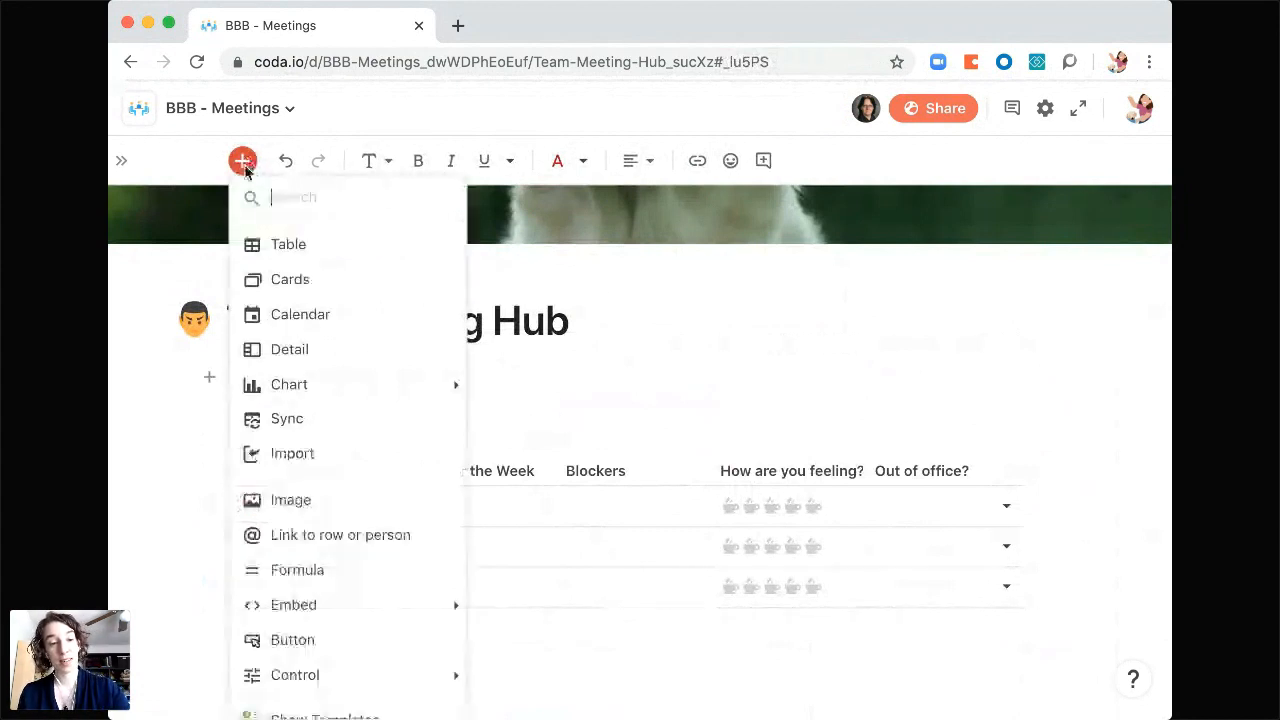
left_click(519, 368)
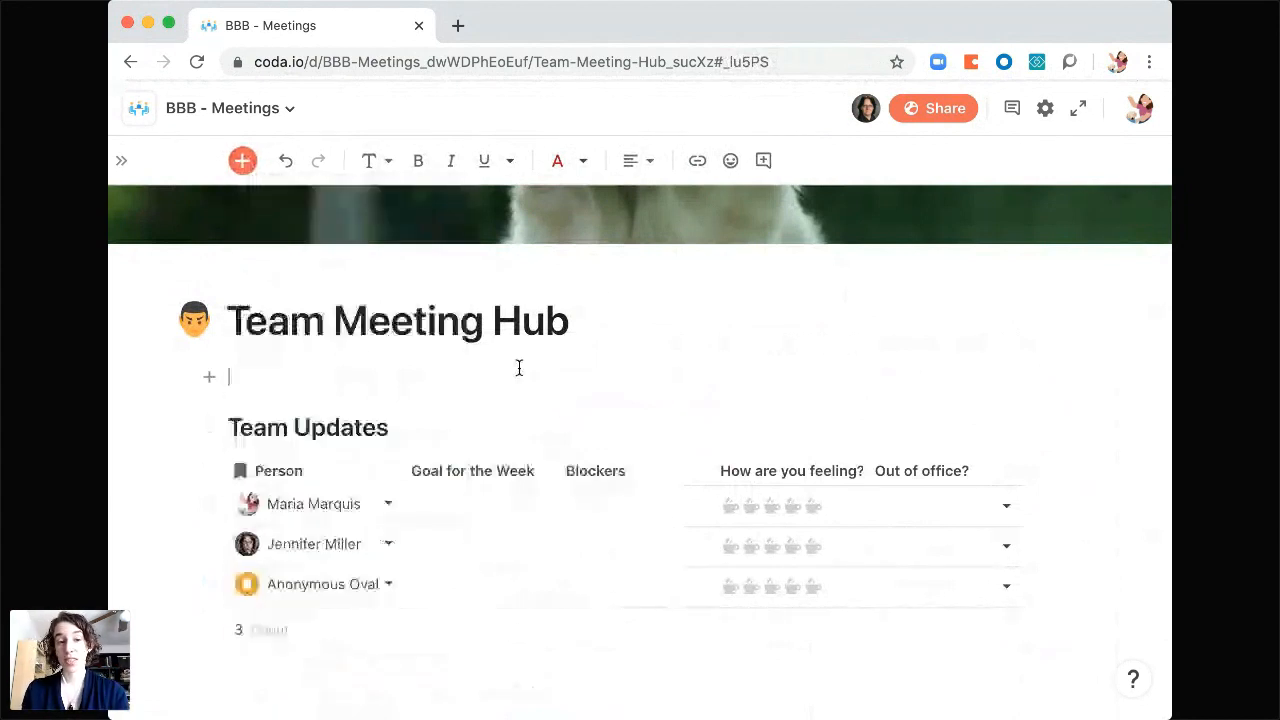
type("/butt")
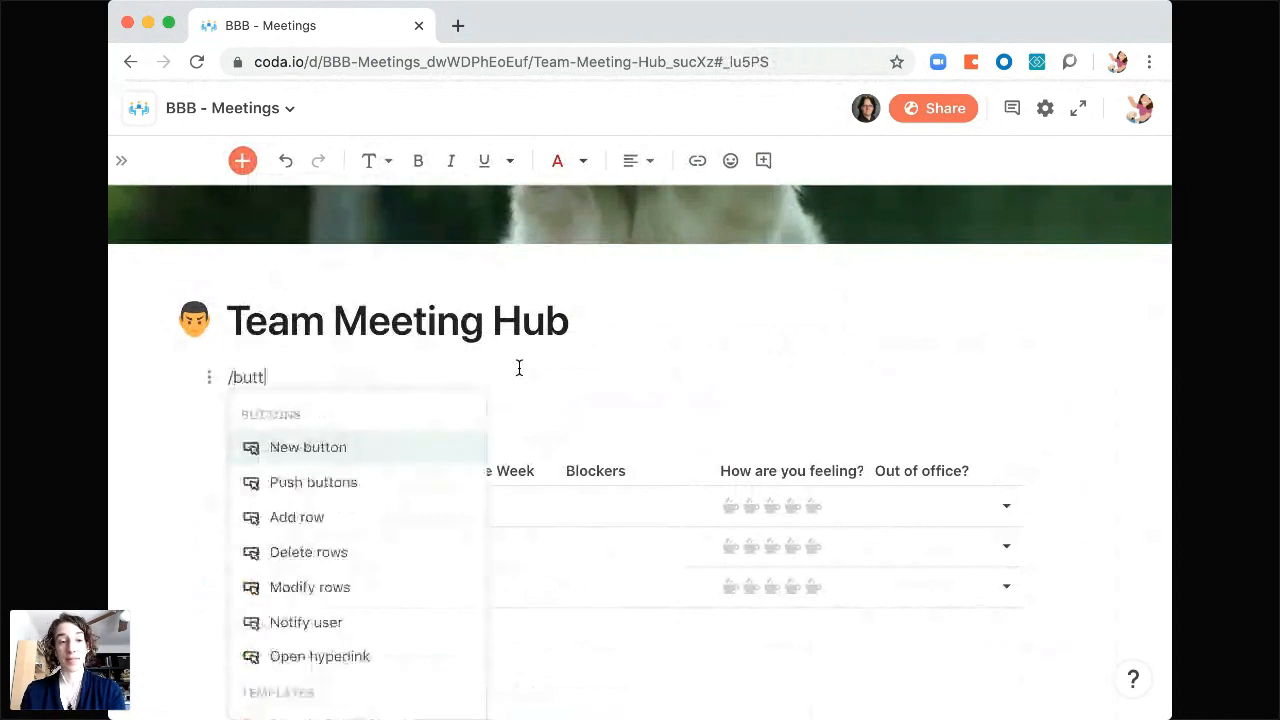
left_click(395, 456)
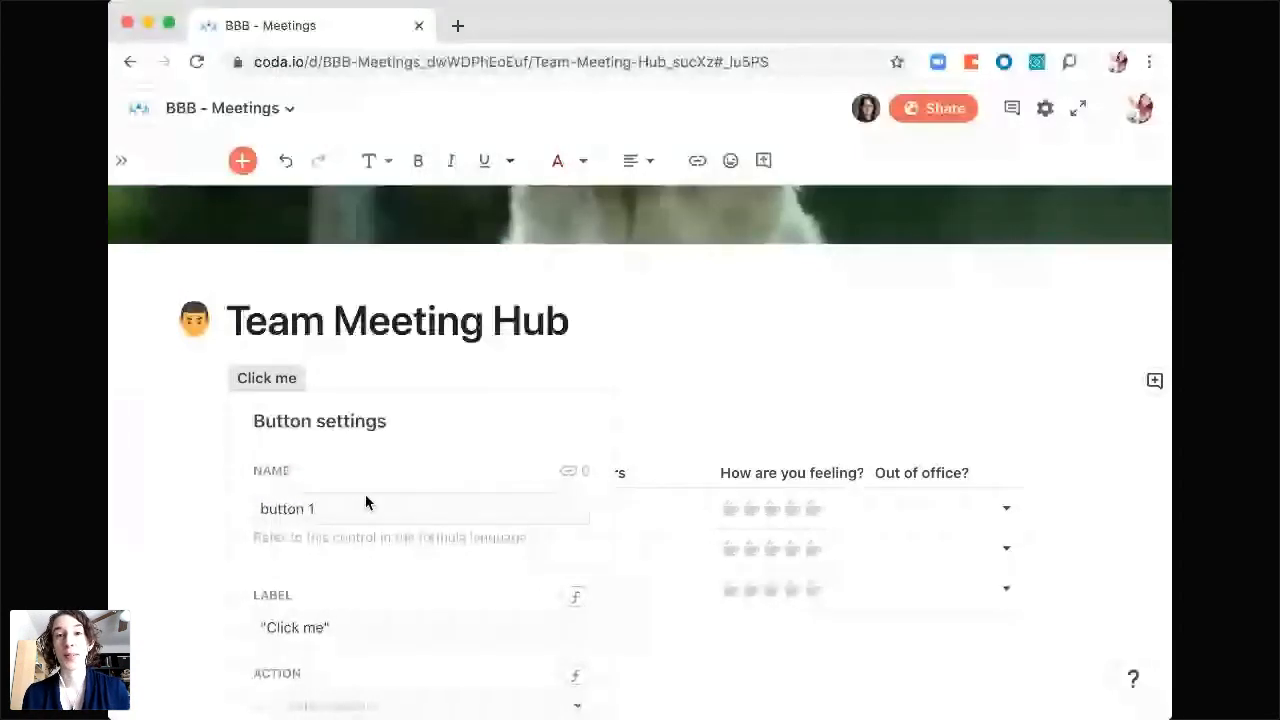
- Set the new button's name to "Update button" in its settings
left_click(332, 510)
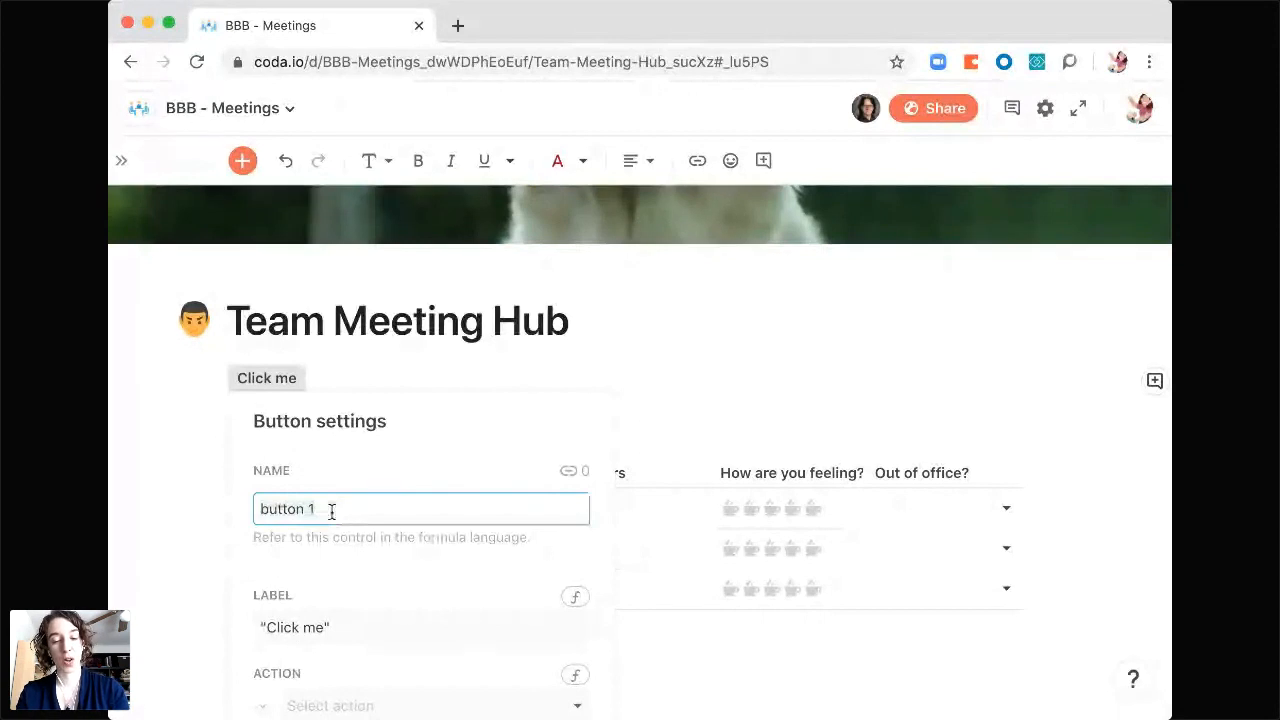
key("BackSpace")
key("BackSpace")
key("BackSpace")
key("BackSpace")
key("BackSpace")
key("BackSpace")
key("BackSpace")
key("BackSpace")
type("Update button")
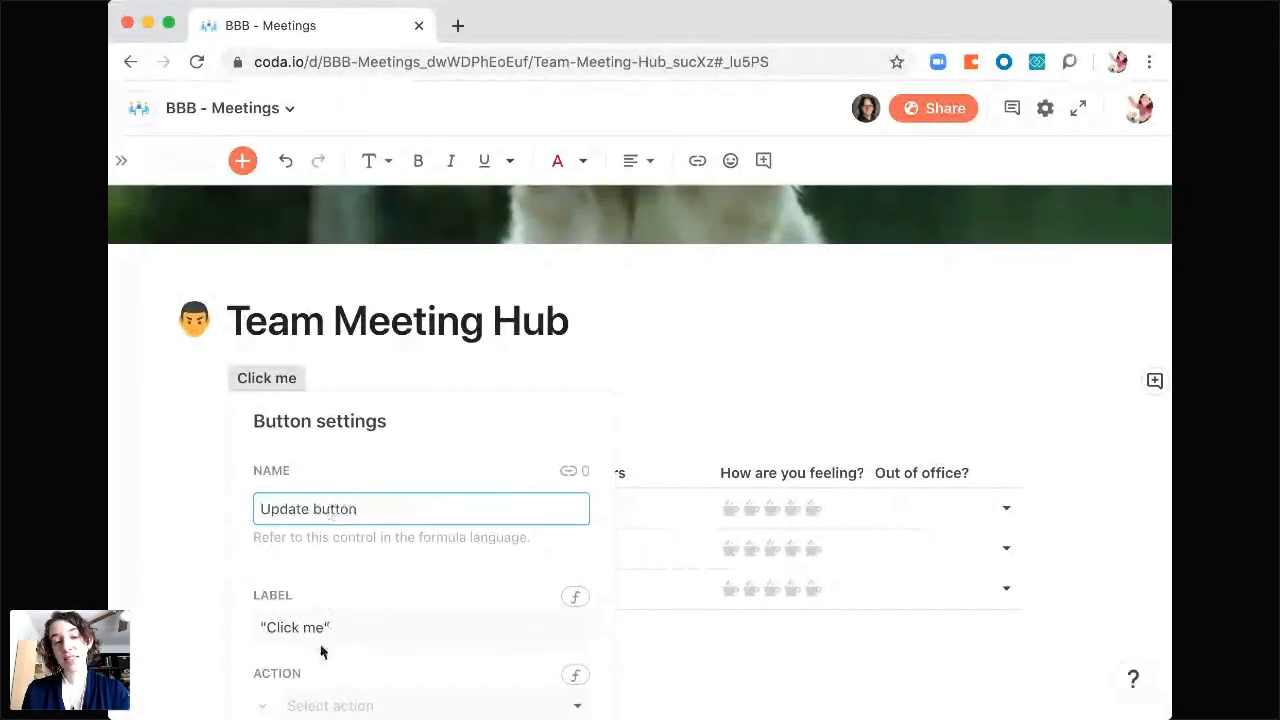
- Set the label of the new button to "Update your status"
left_click(321, 628)
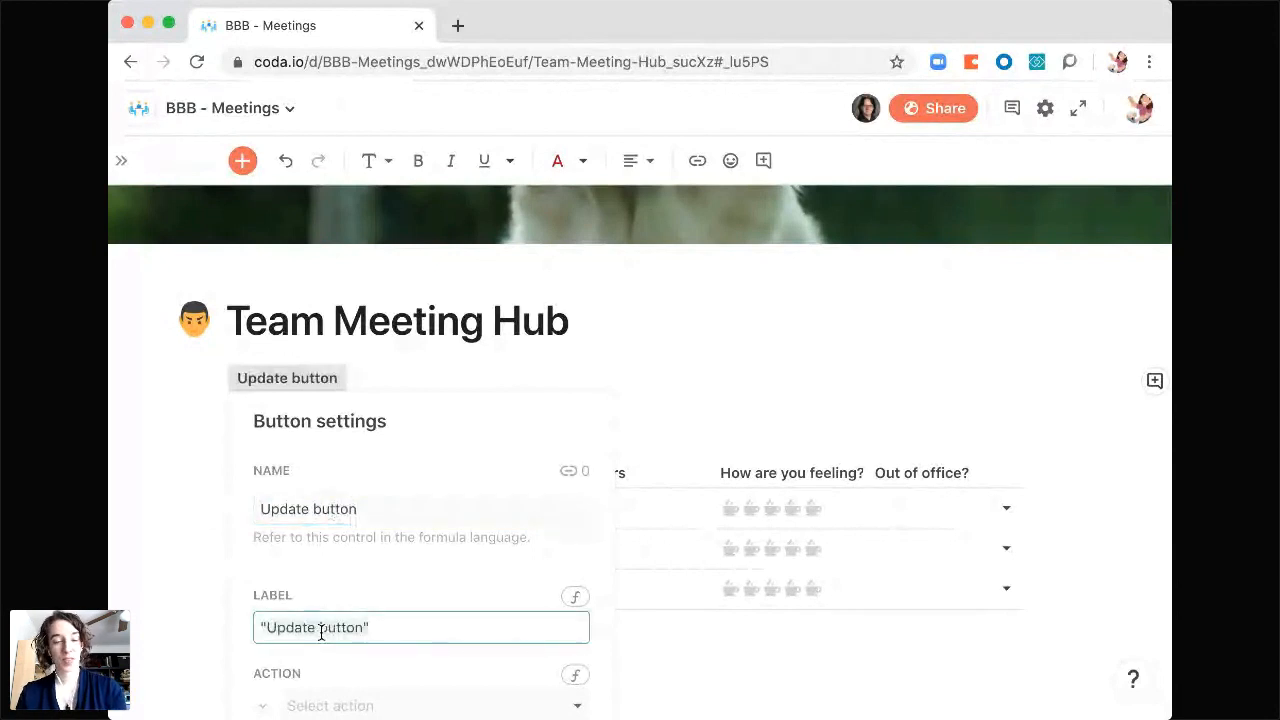
key("ctrl+a")
type("Update your status")
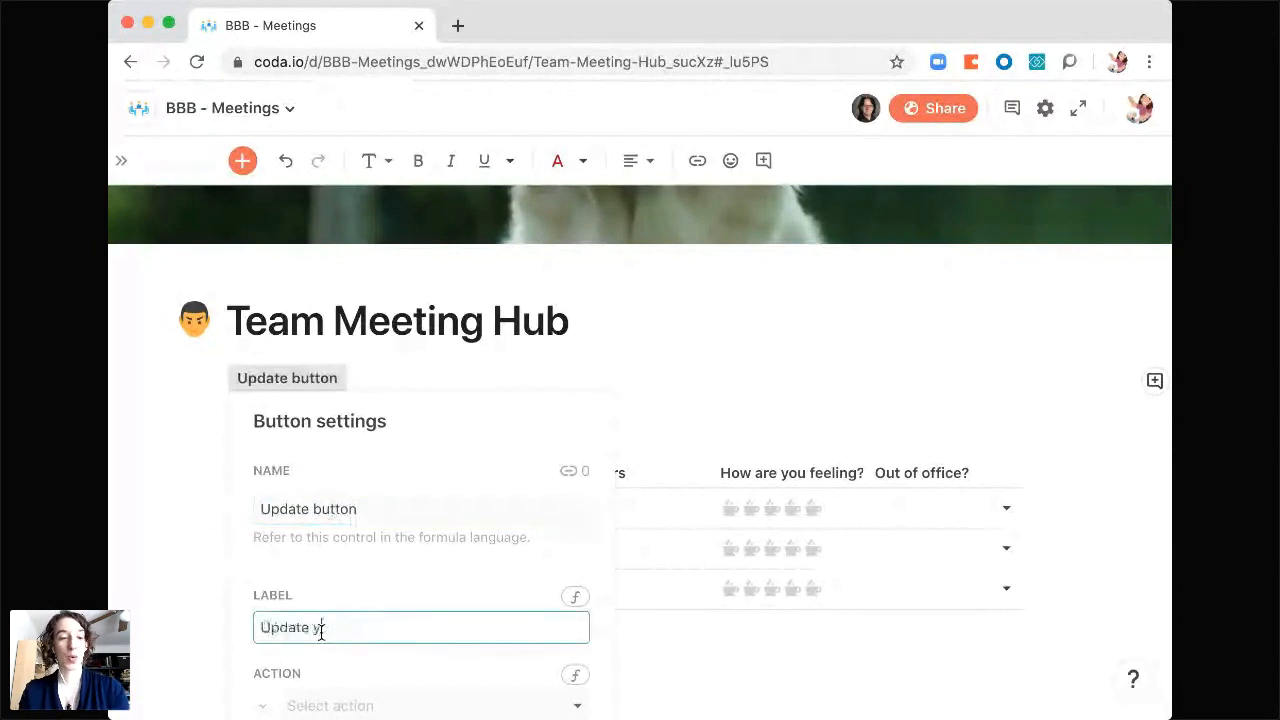
left_click(367, 584)
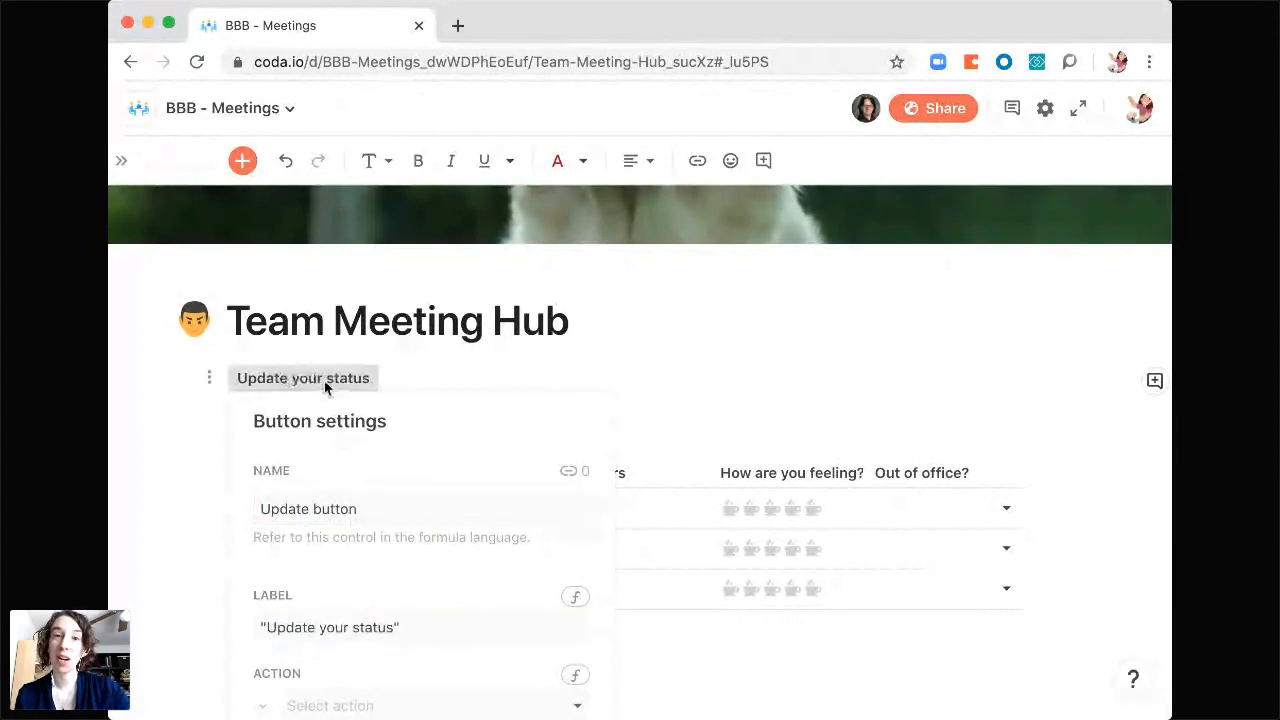
- Set the button's action to add a row to the Team Updates table
scroll(385, 653, "down", 1)
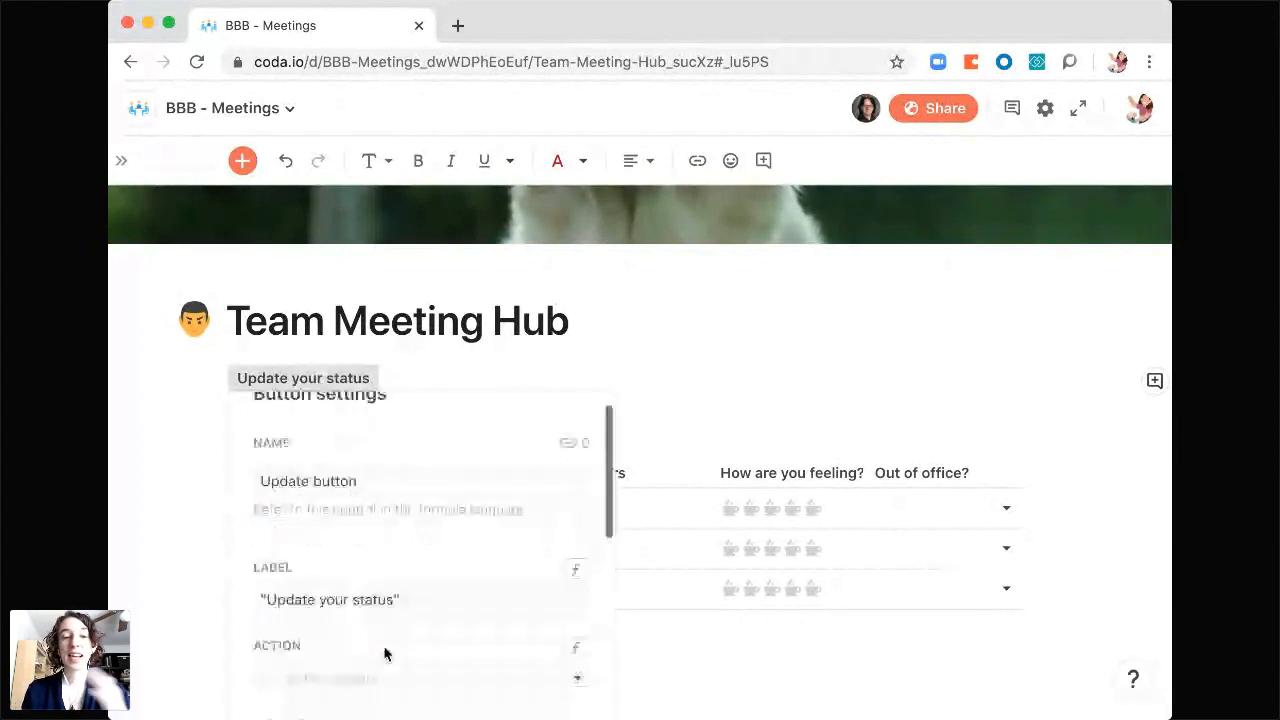
scroll(385, 653, "down", 5)
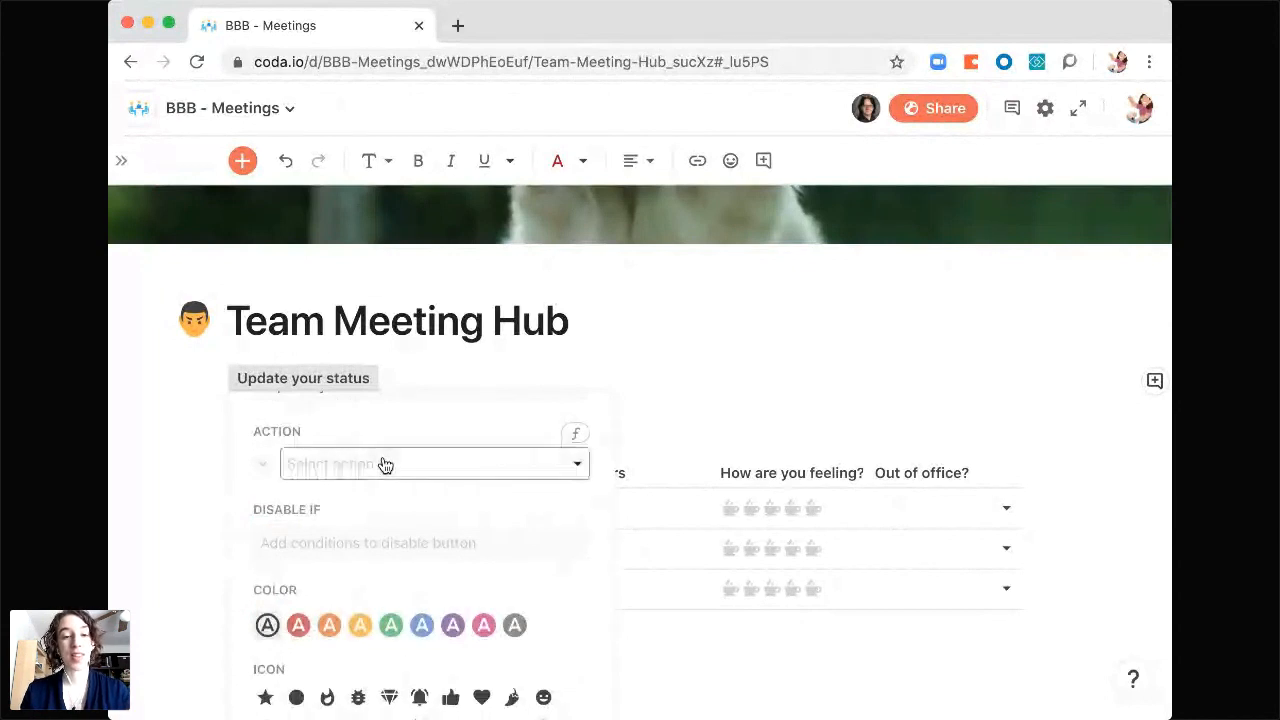
left_click(385, 465)
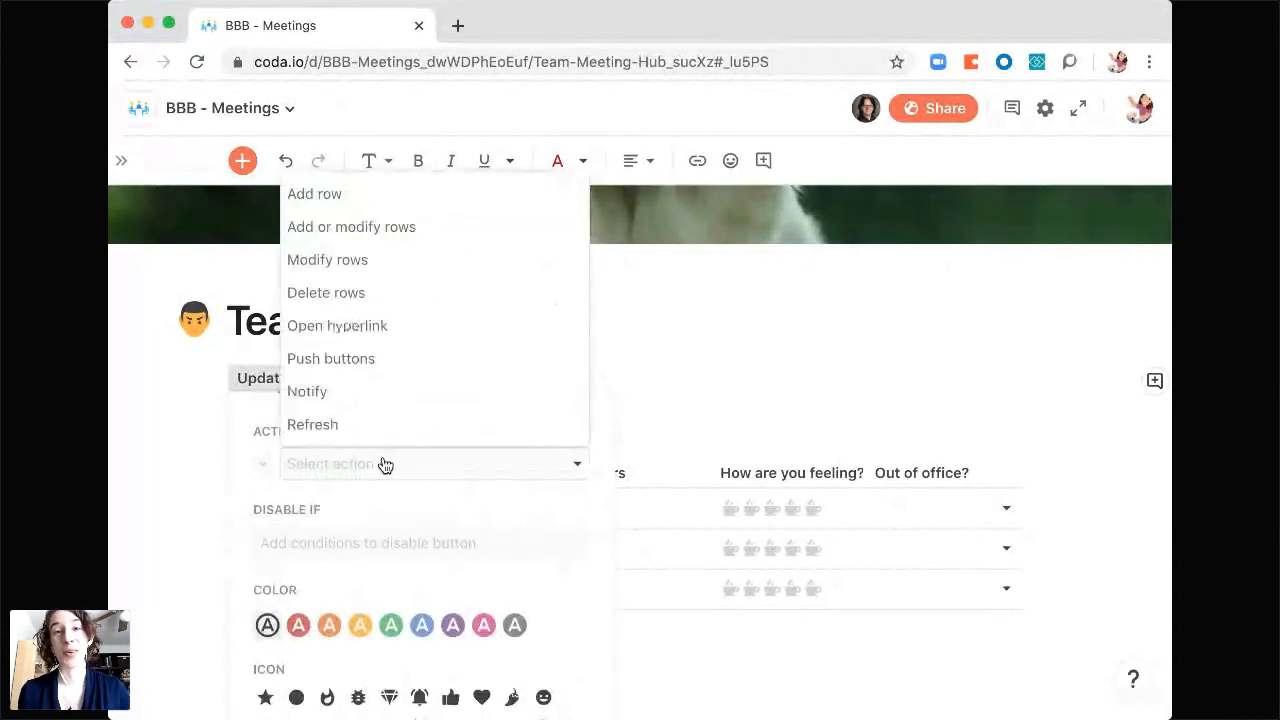
left_click(390, 205)
left_click(347, 551)
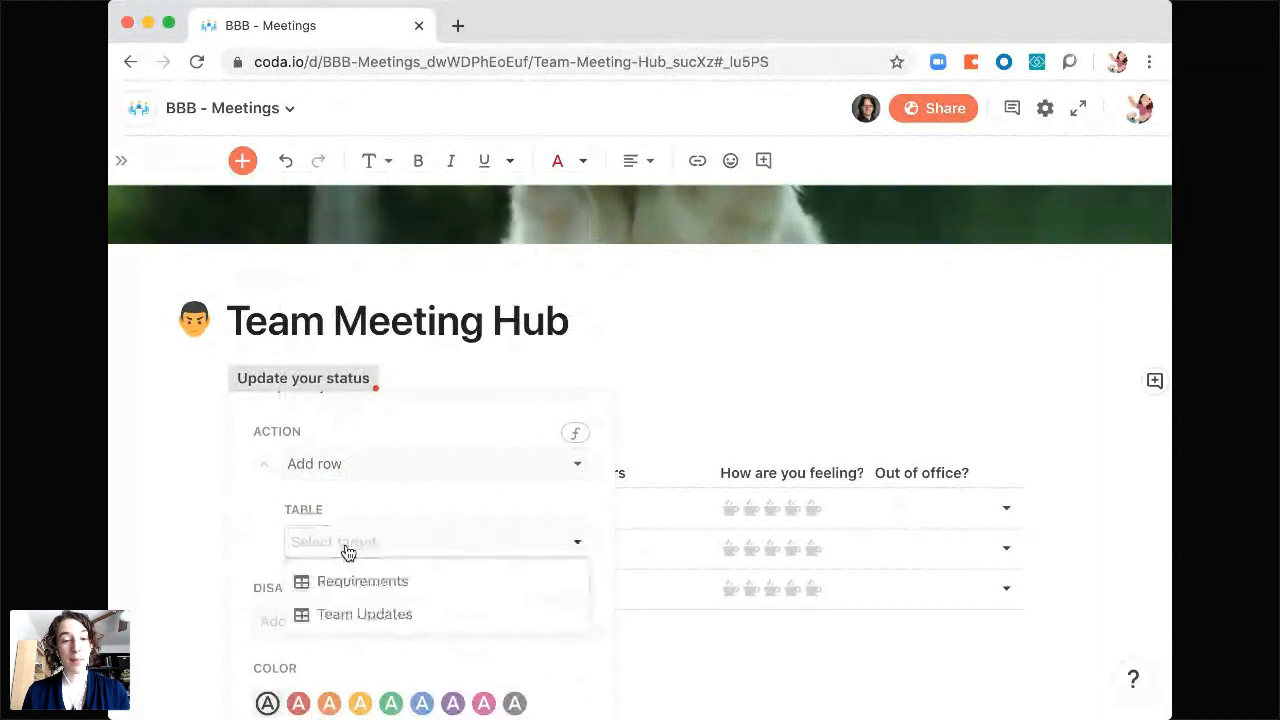
left_click(368, 613)
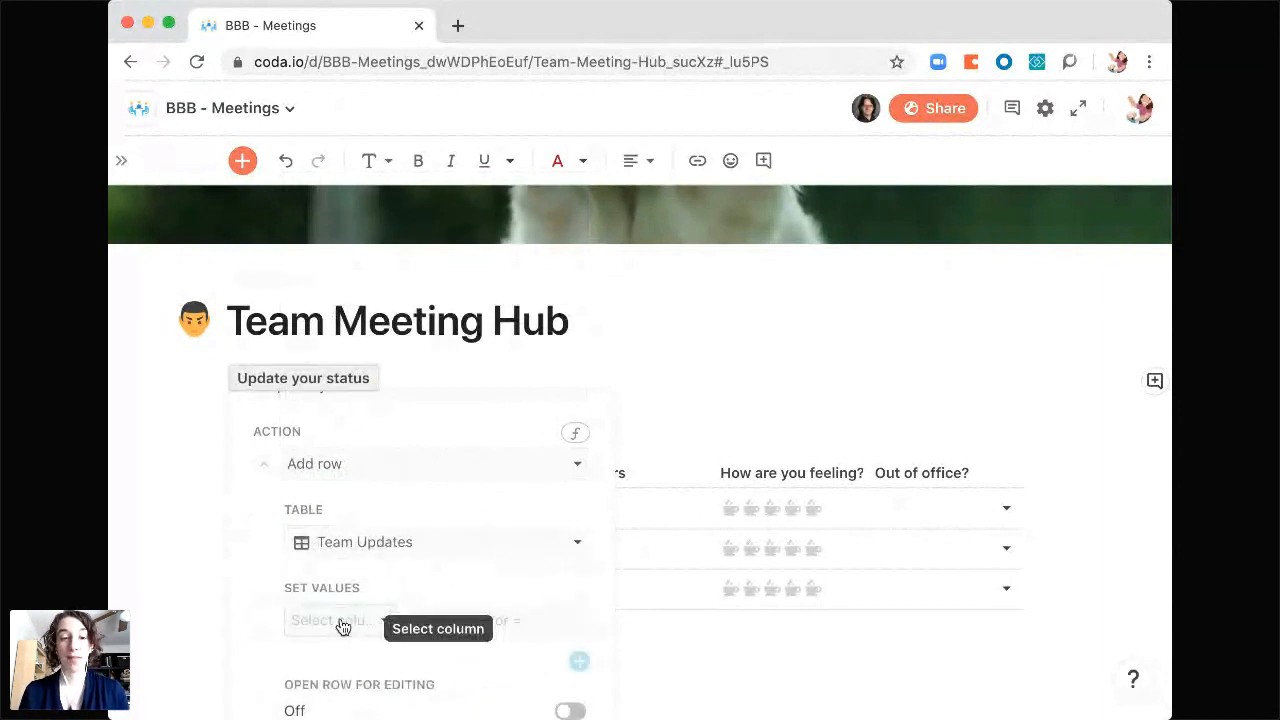
- Have the action set the Person column to User() and turn on opening the new row for editing
left_click(342, 626)
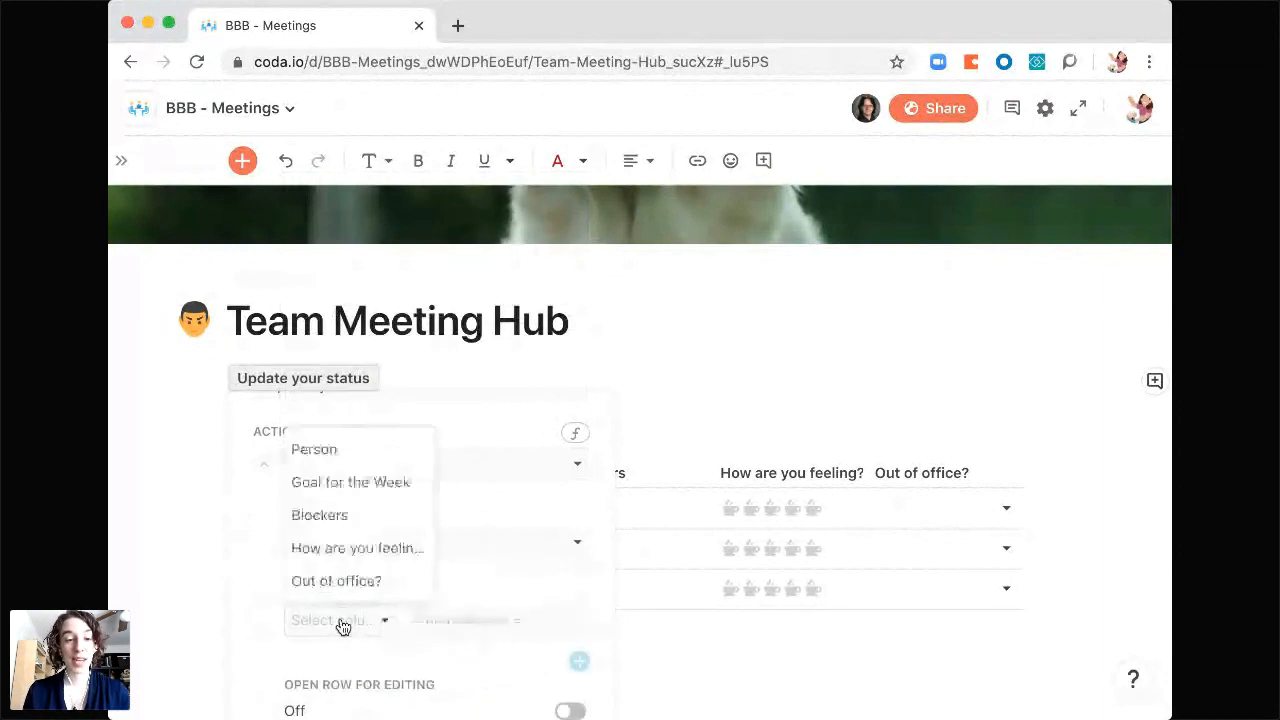
left_click(340, 462)
left_click(437, 616)
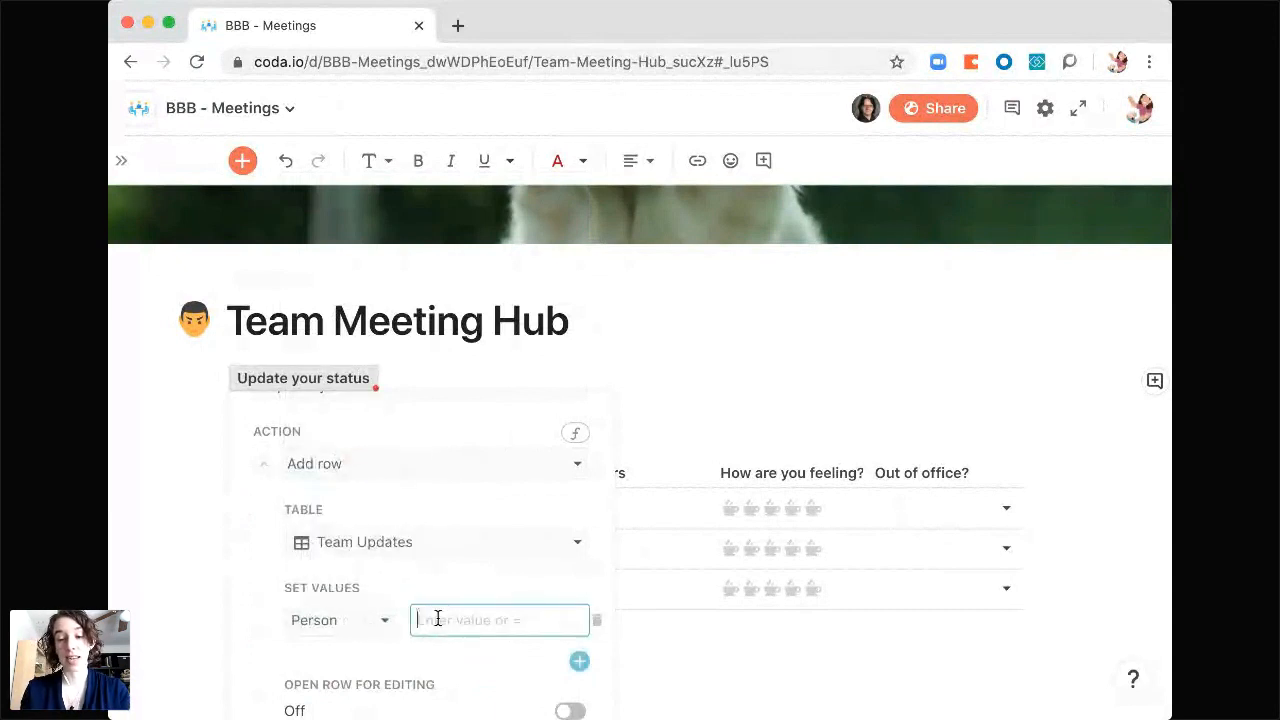
type("=")
type("User()")
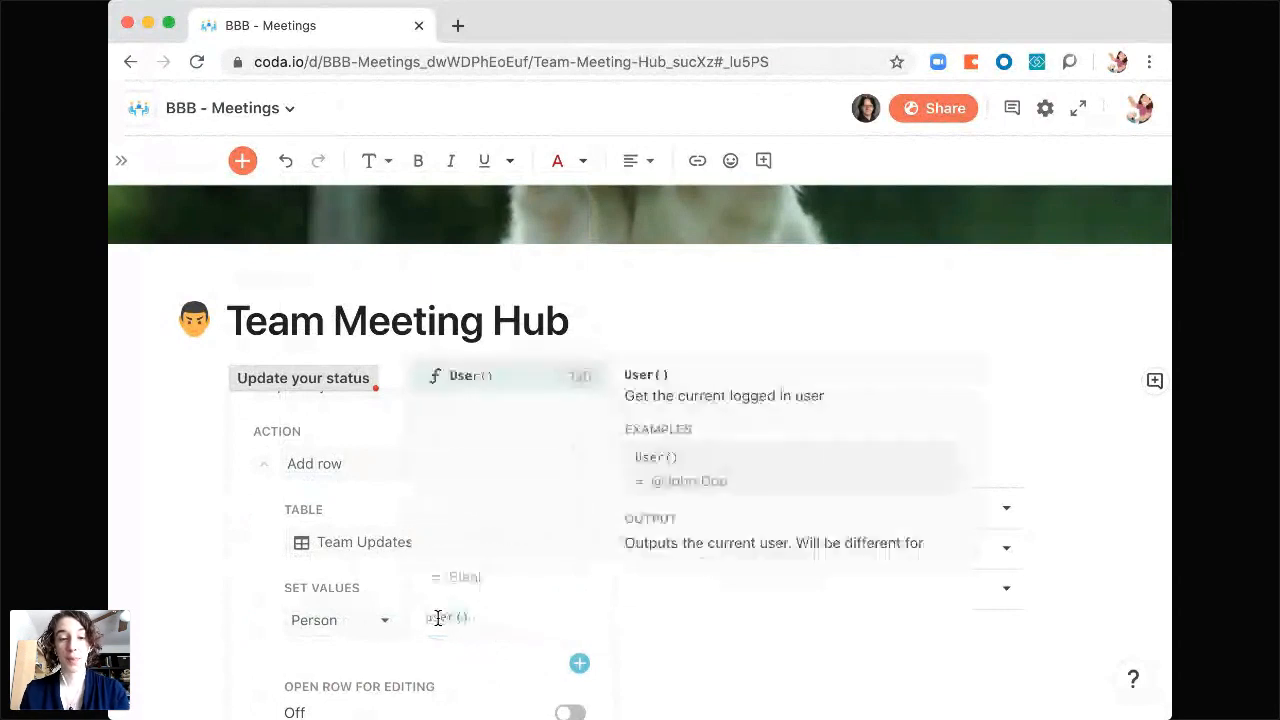
key("Return")
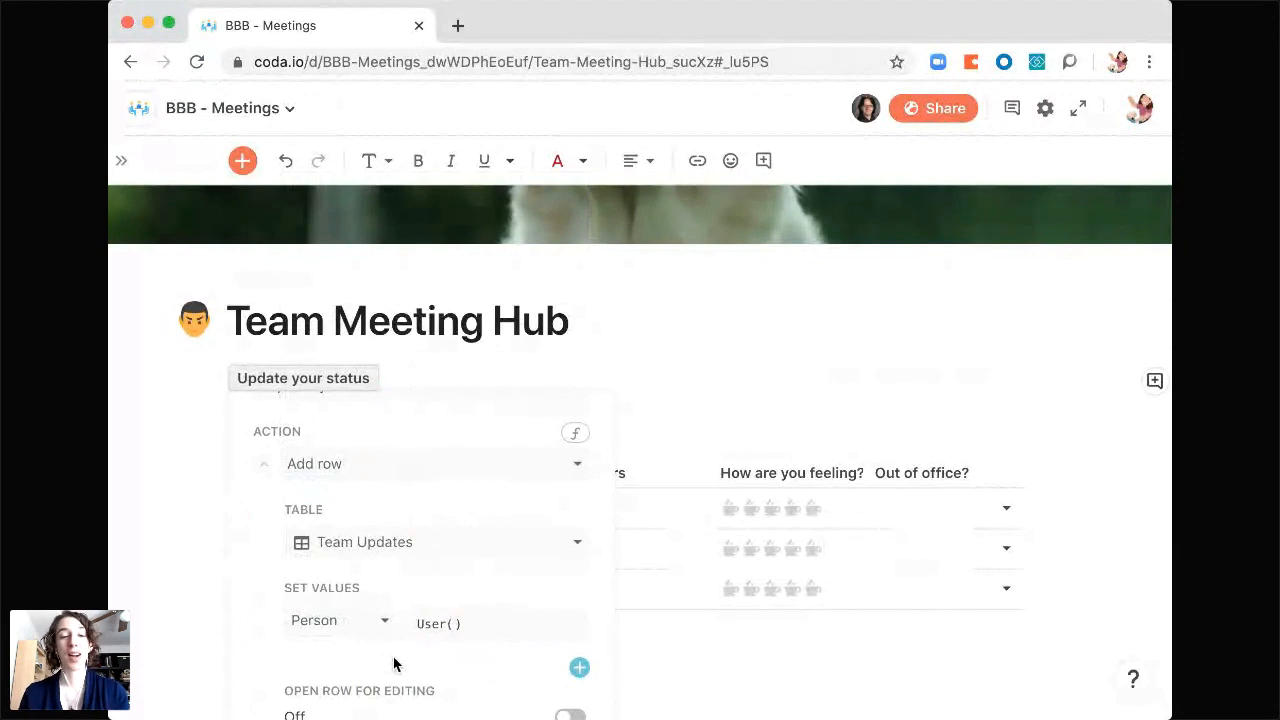
scroll(420, 677, "down", 3)
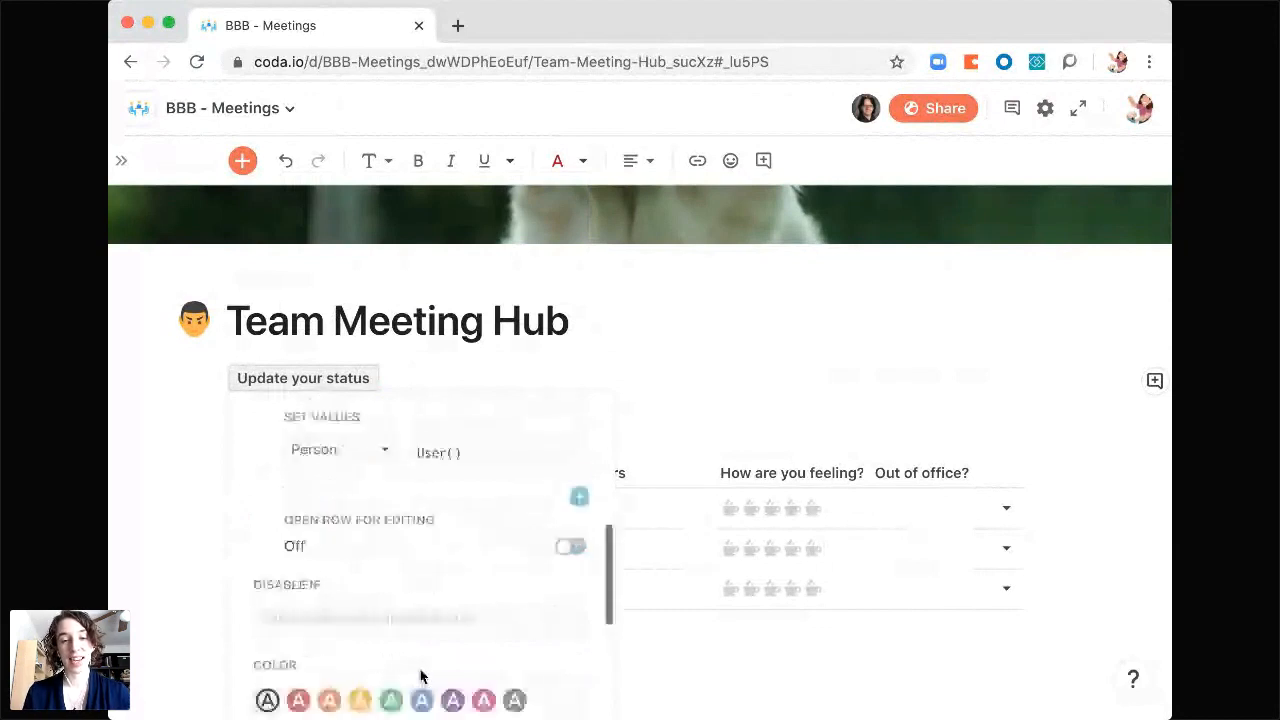
left_click(569, 537)
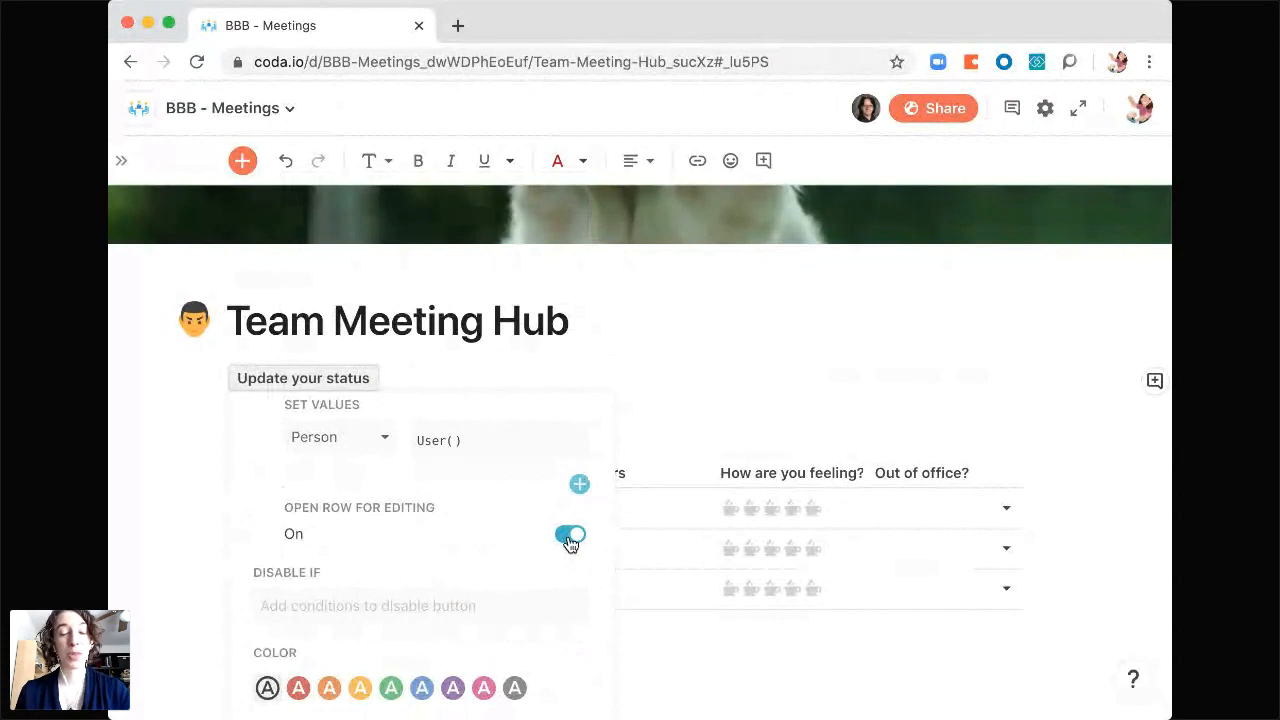
- Give the status button a red color and a coffee cup icon, and close its settings
scroll(462, 620, "down", 4)
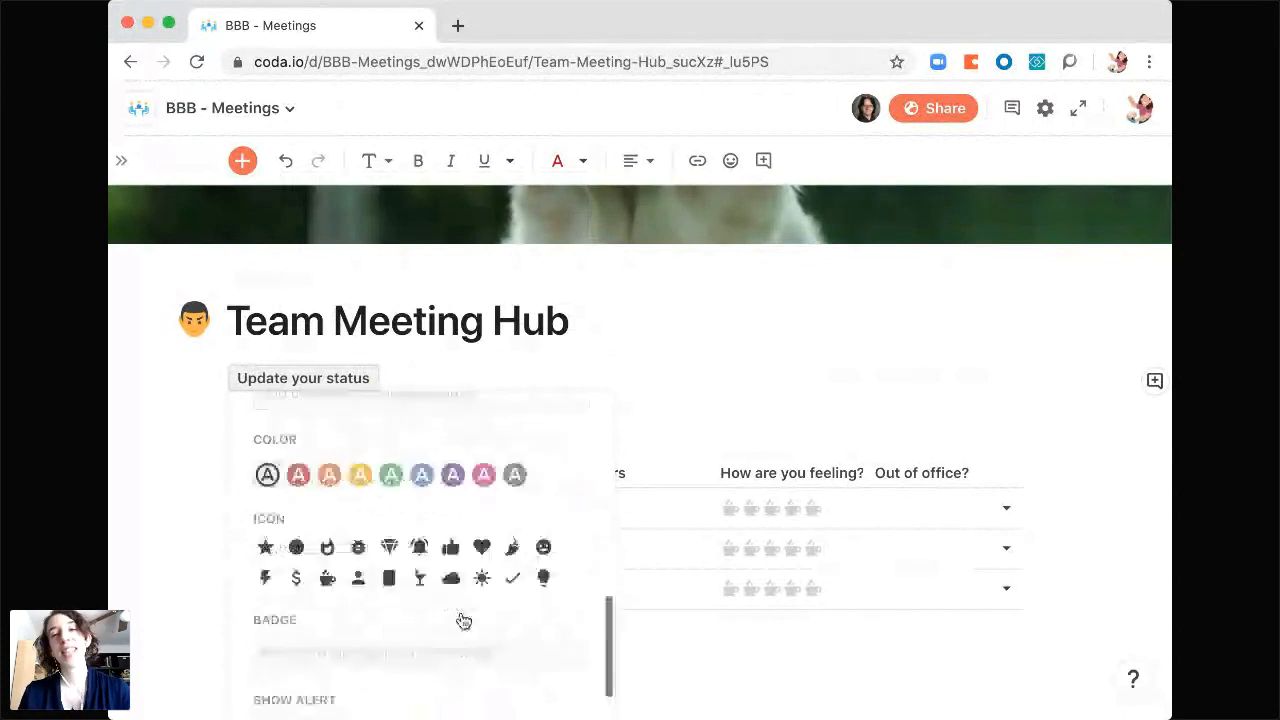
left_click(298, 478)
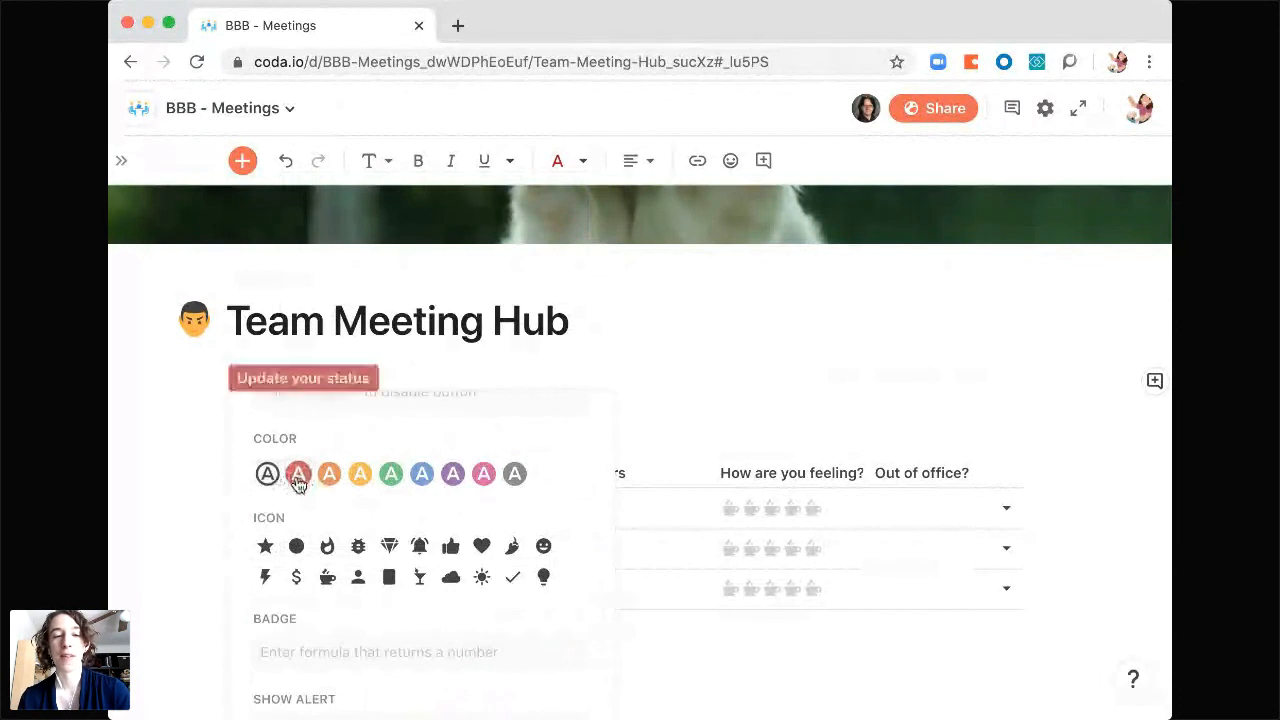
left_click(329, 580)
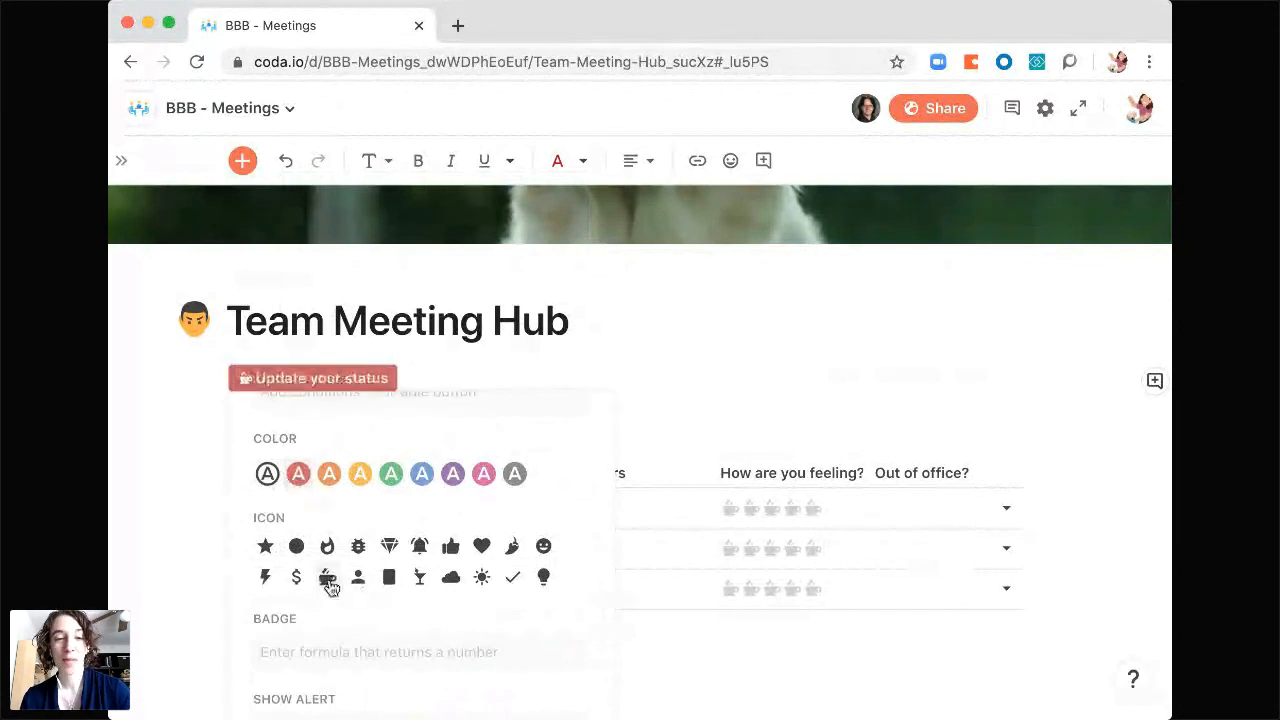
left_click(714, 394)
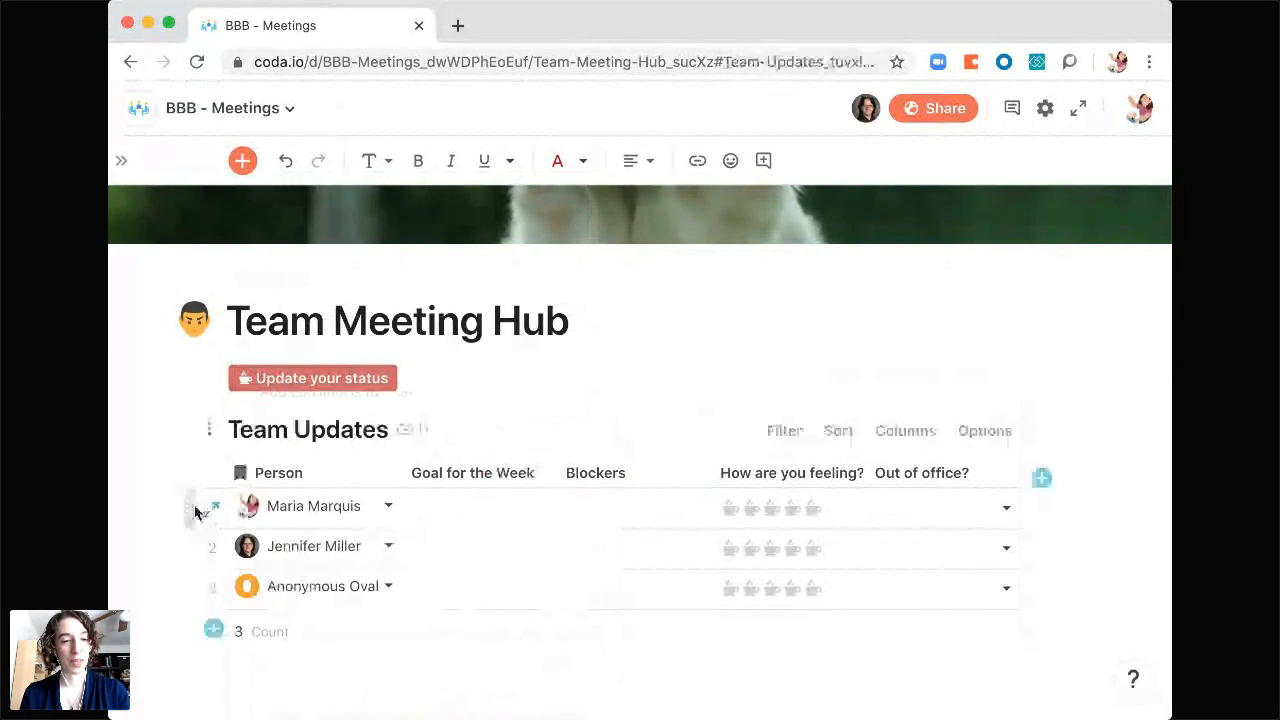
- Delete all three existing rows from the Team Updates table
left_click(198, 510)
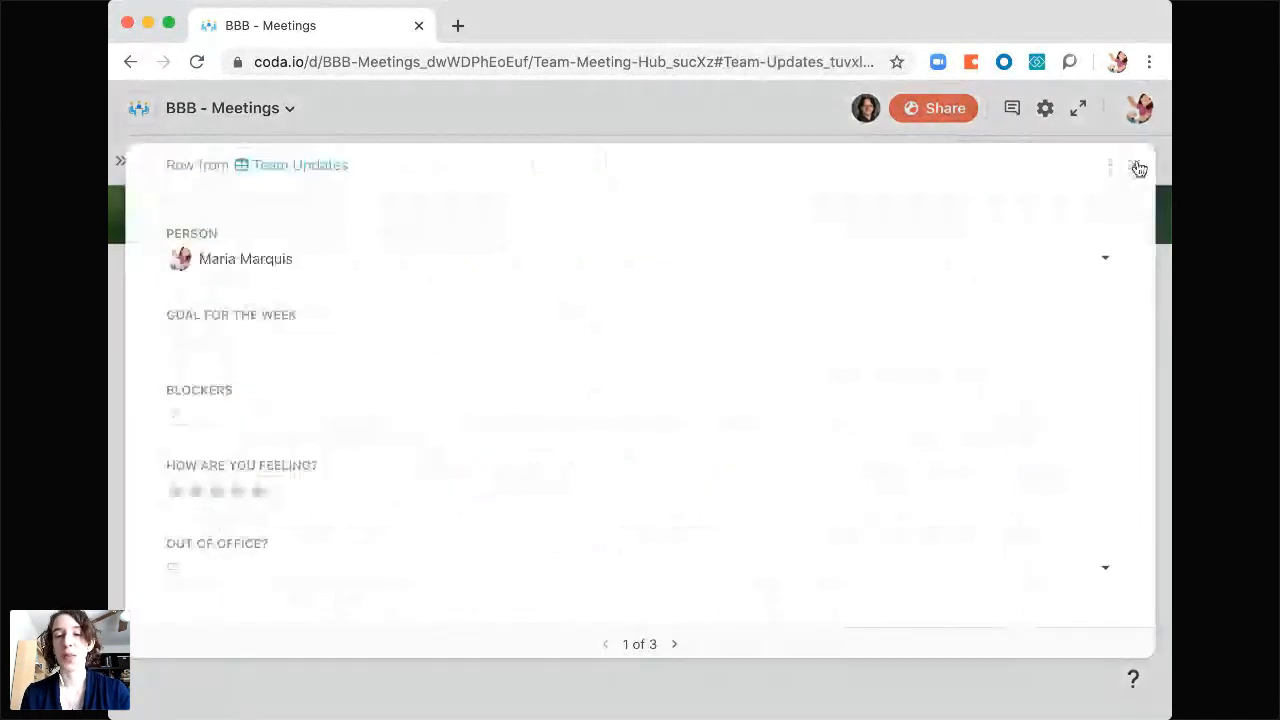
left_click_drag(189, 507, 189, 582)
key("Delete")
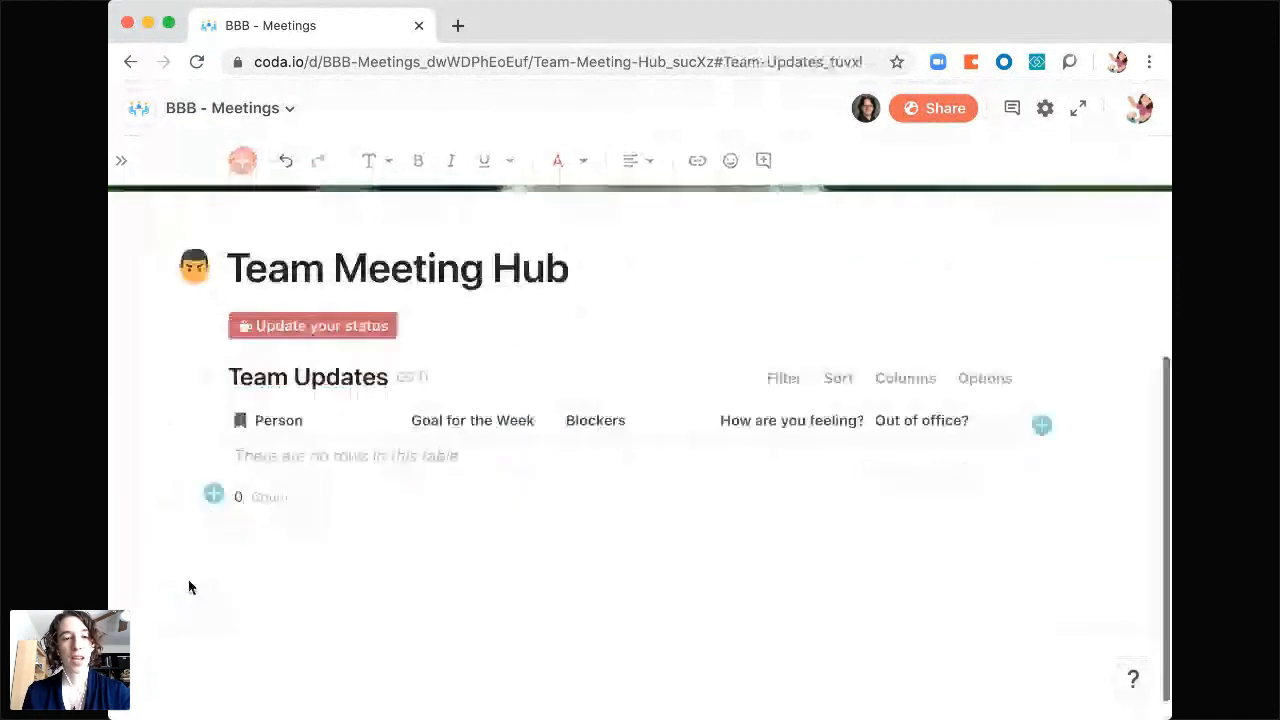
- Add a row with the status button, entering the goal "Host 5 webinars" and the blocker "I need someone to co-host - who's in?"
left_click(339, 328)
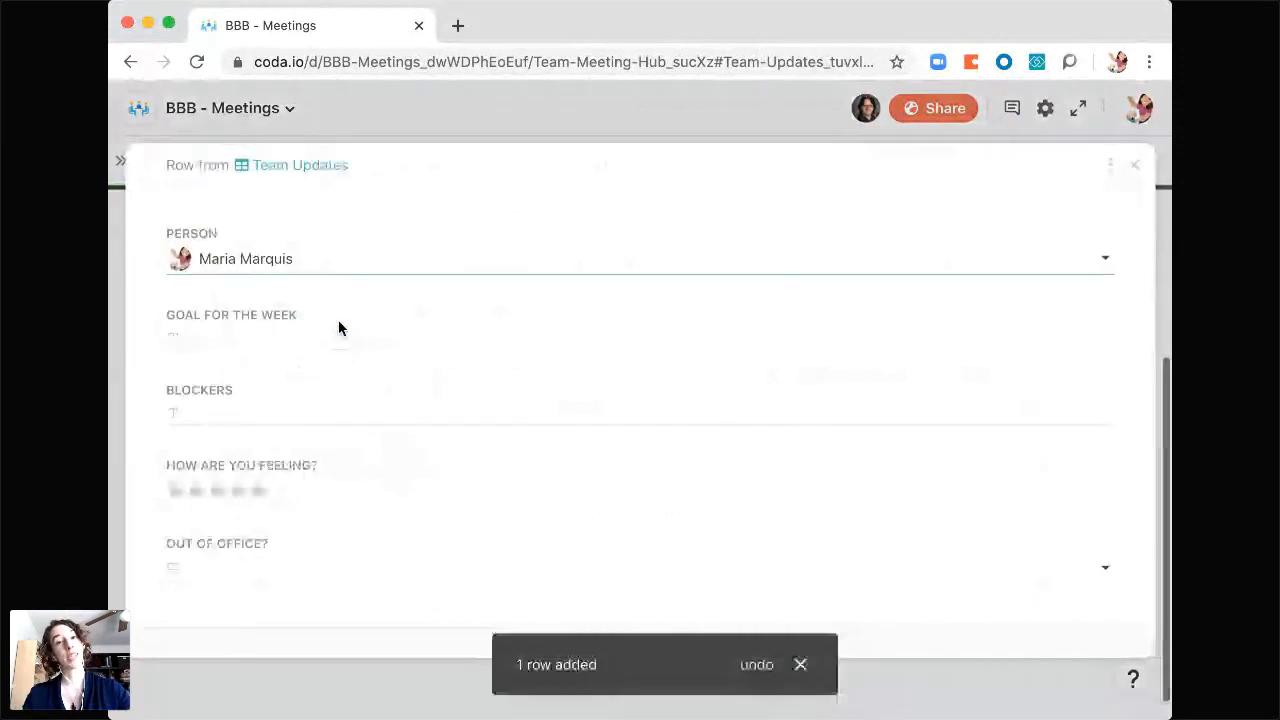
left_click(236, 341)
type("Host 5 webinars")
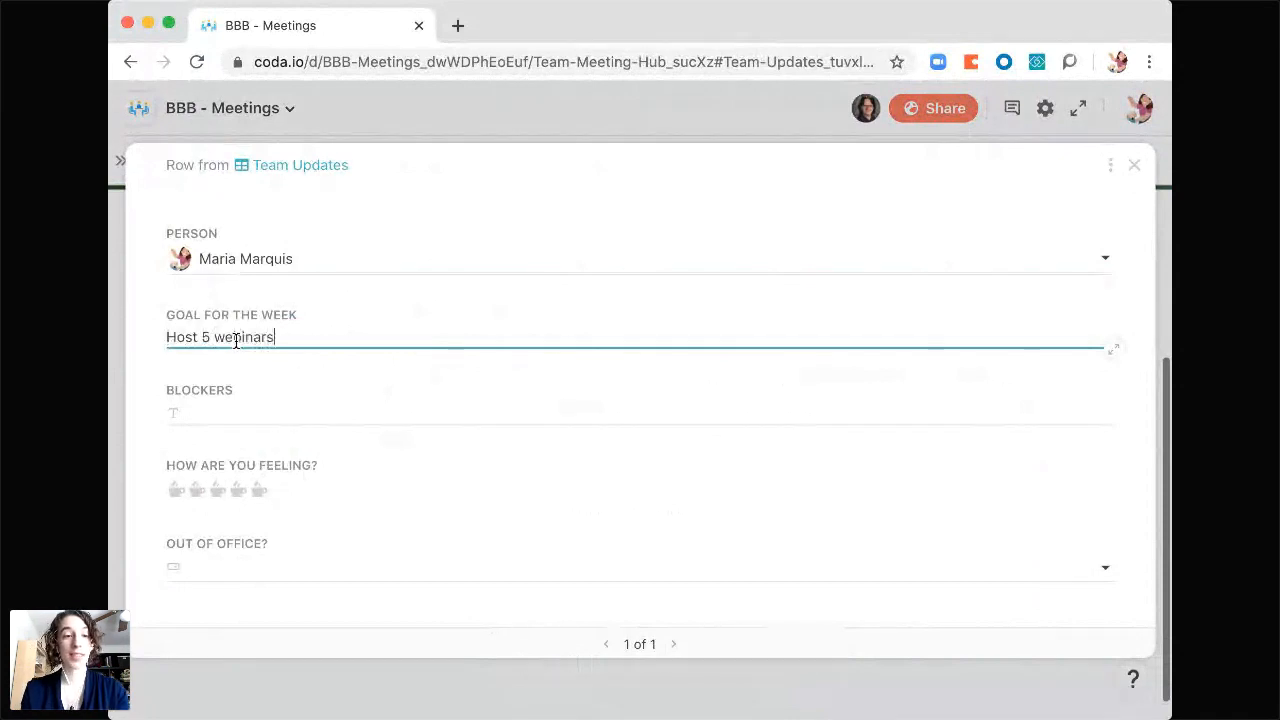
left_click(234, 417)
type("I need someone to co-host - who's in?")
- Rate the feeling at four cups, choose Thurs and Weds as out-of-office days, and close the row
left_click(233, 496)
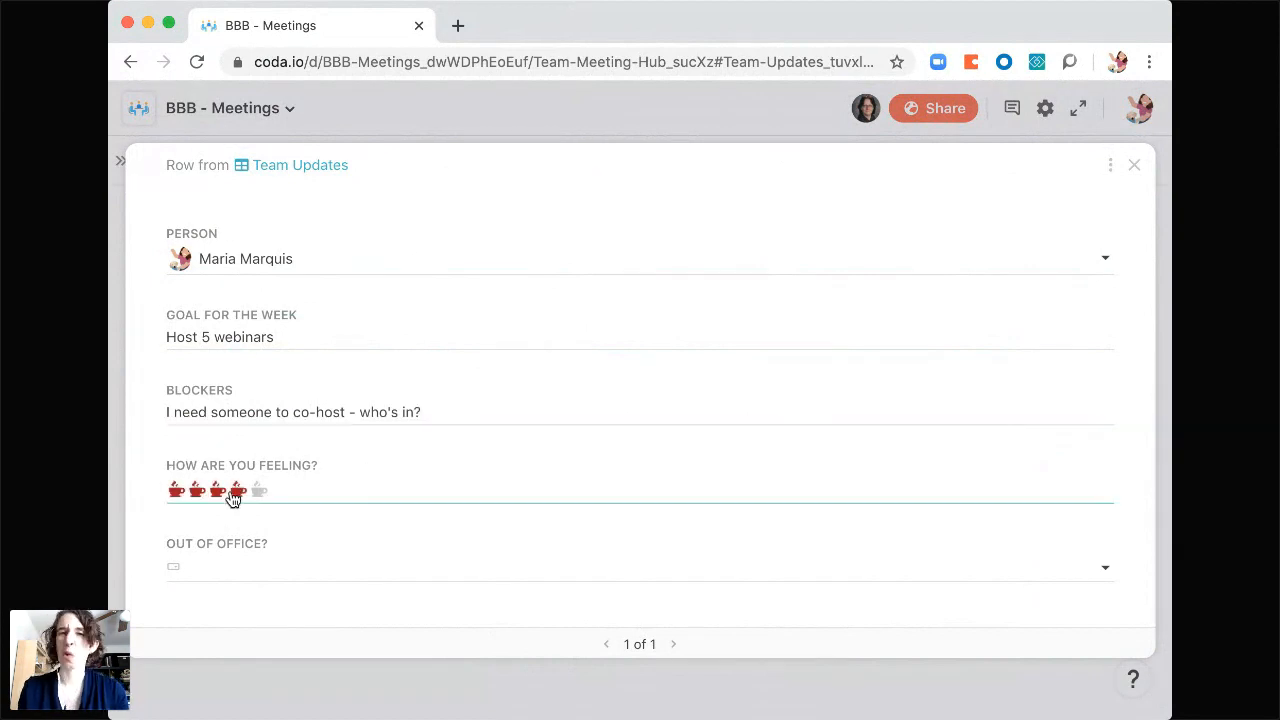
left_click(217, 574)
left_click(223, 490)
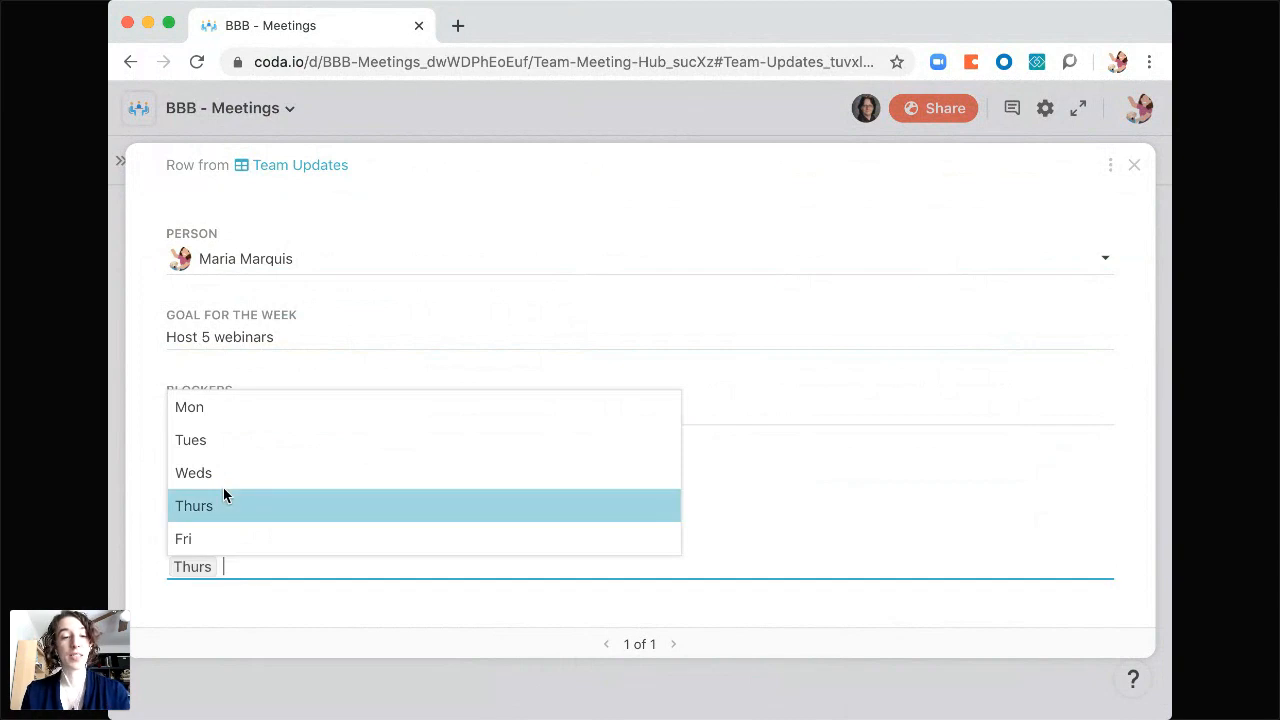
left_click(225, 478)
left_click(381, 636)
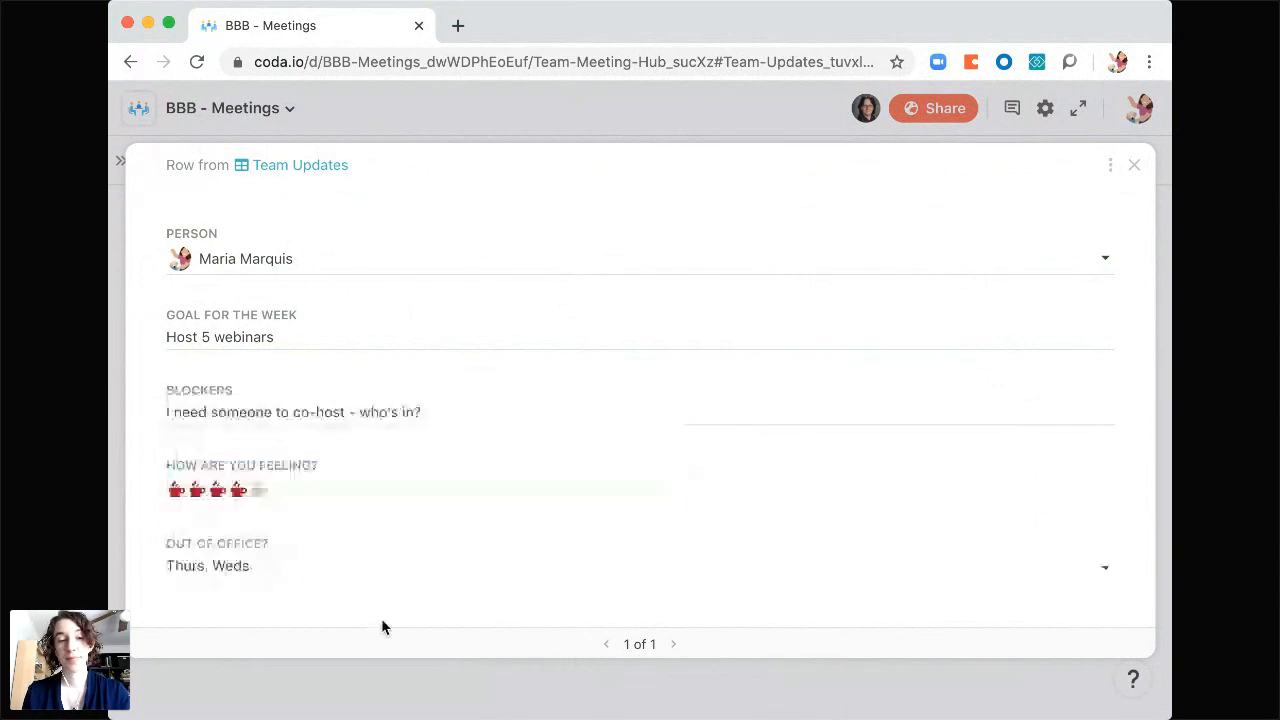
left_click(1134, 170)
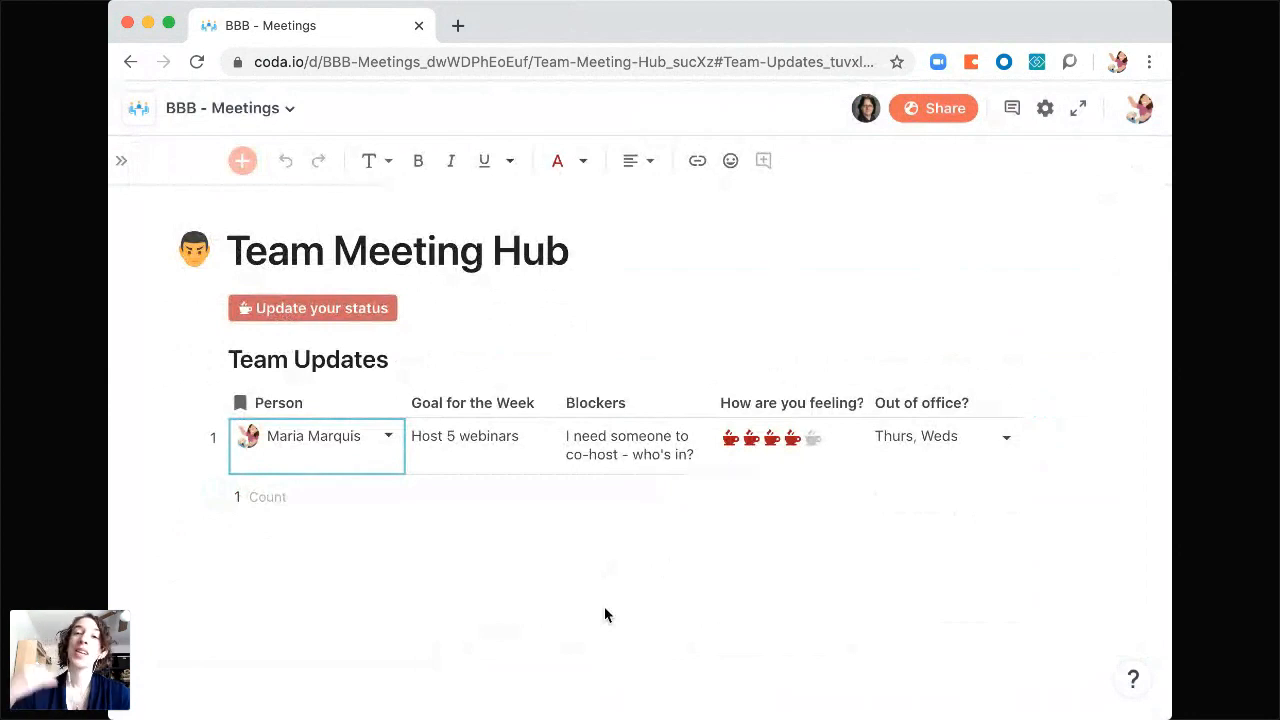
- Check off "How are you feeling?" and "What is your focus this week?" in the Agenda section
left_click(121, 160)
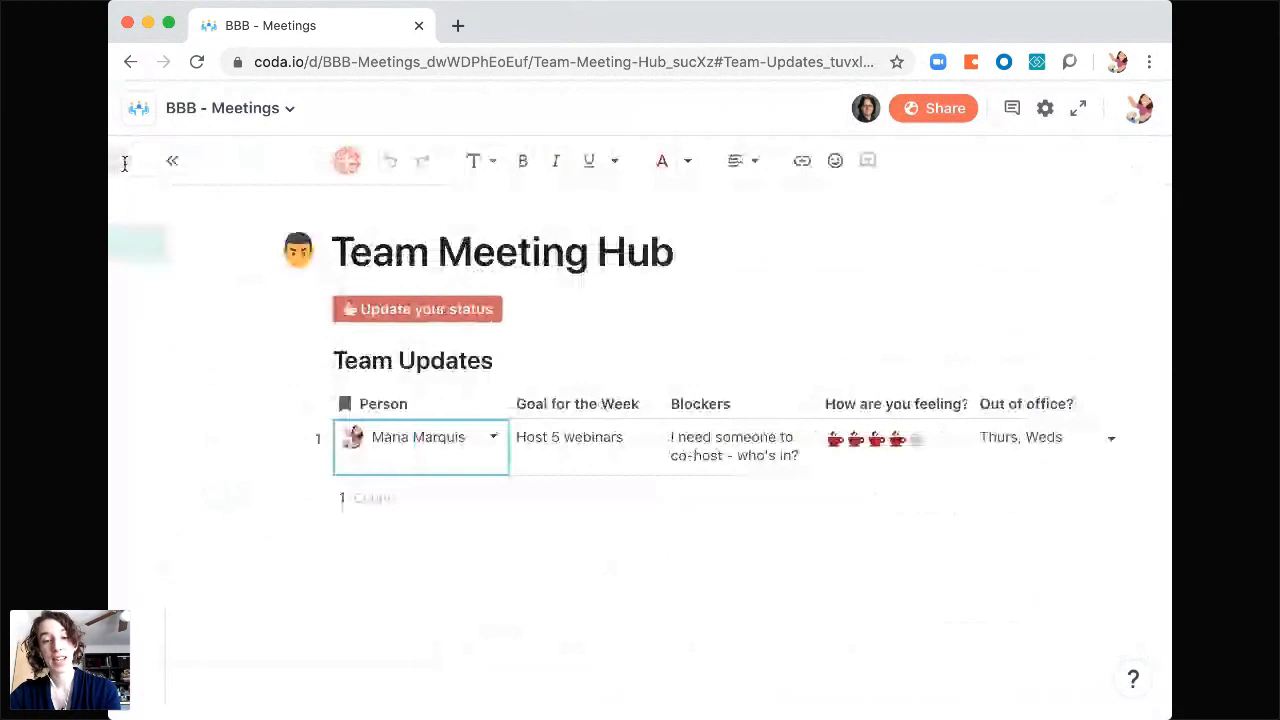
left_click(191, 206)
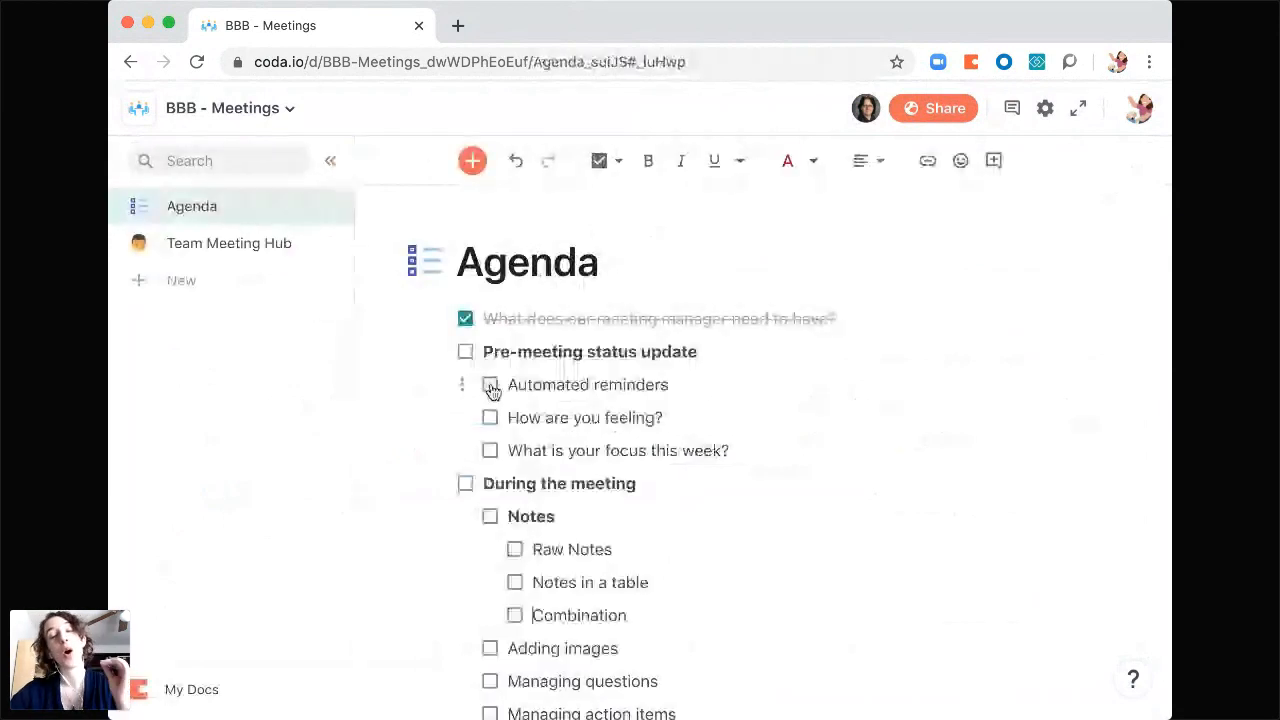
left_click(490, 420)
left_click(491, 453)
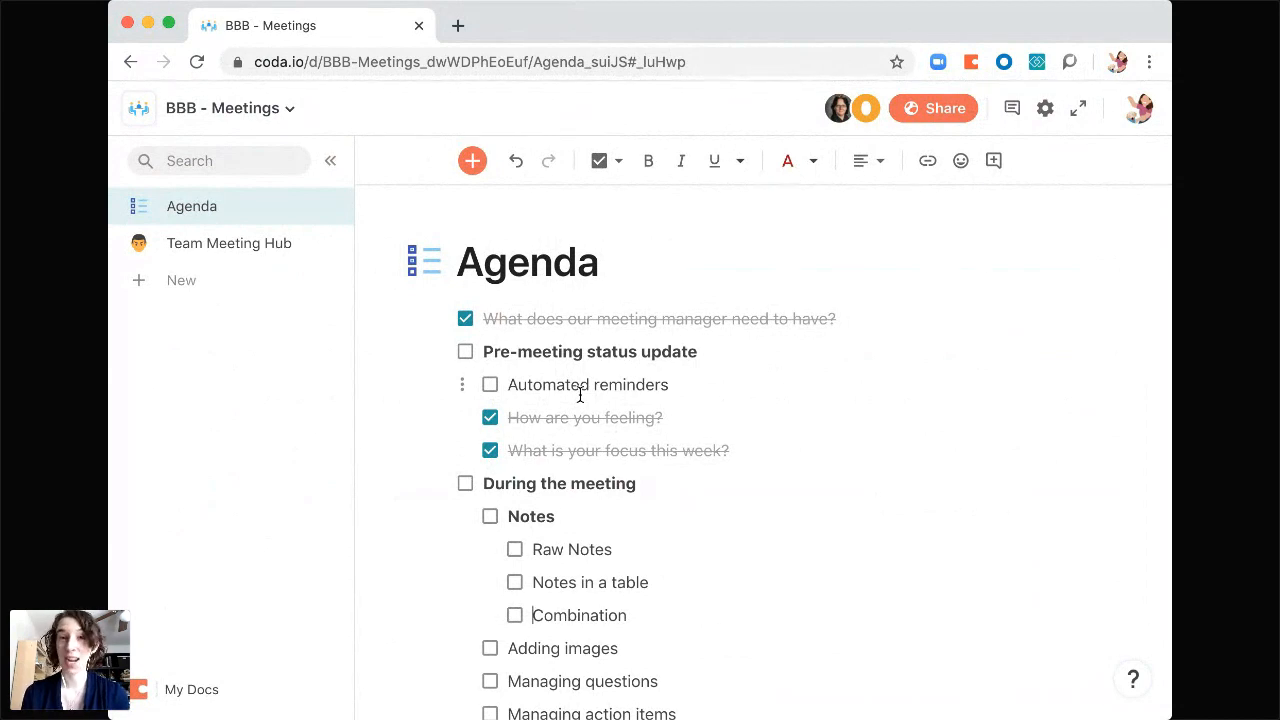
- Return to the Team Meeting Hub section and create an automation rule named "Weekly Reminder" in the doc settings
left_click(268, 248)
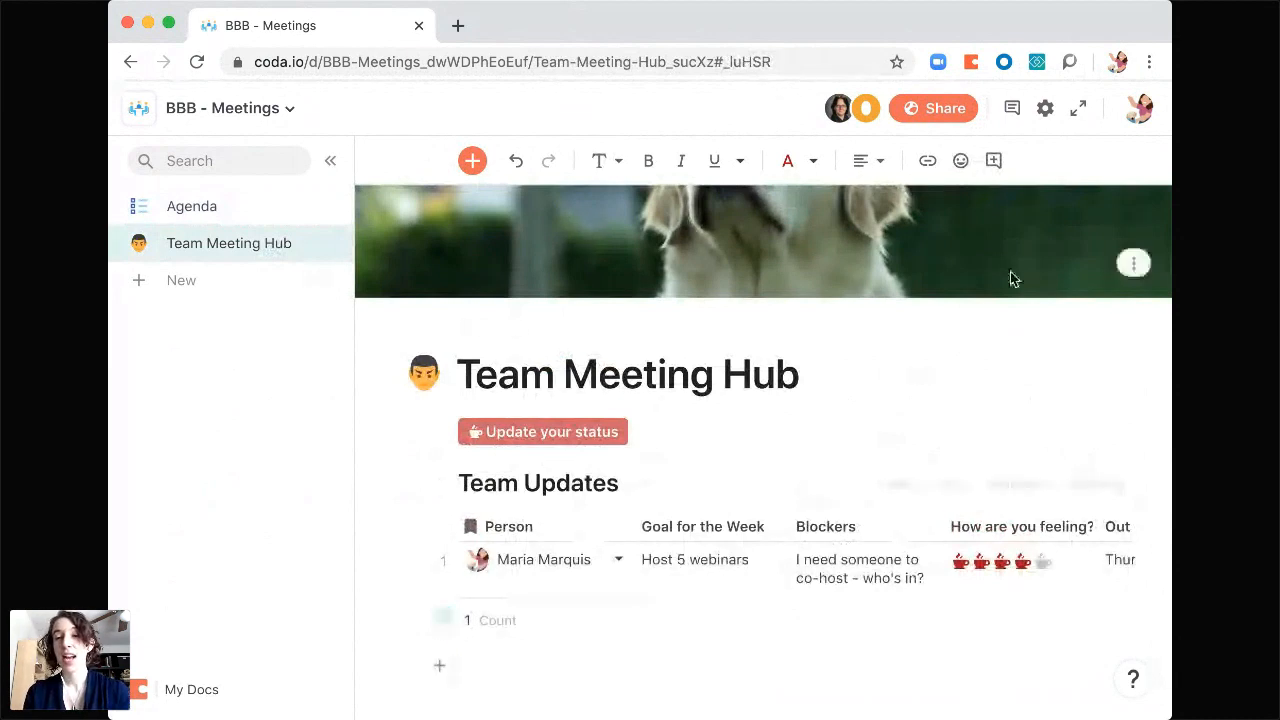
left_click(1044, 112)
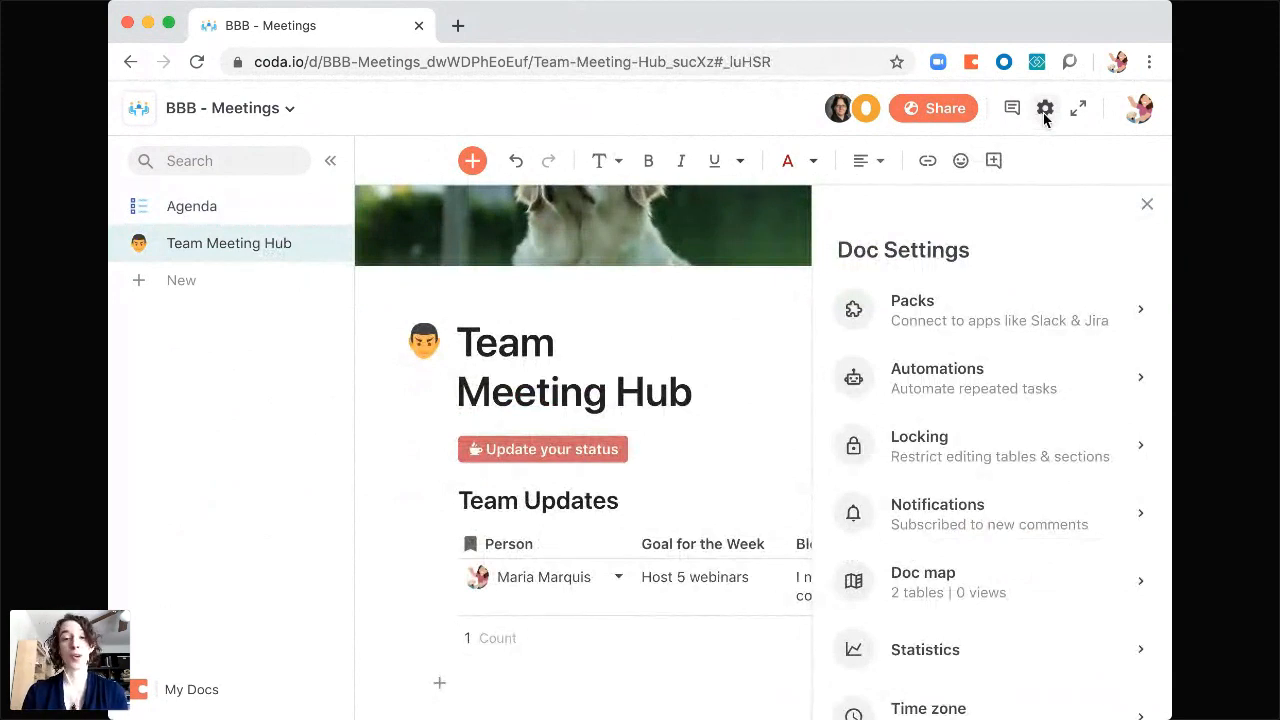
left_click(987, 388)
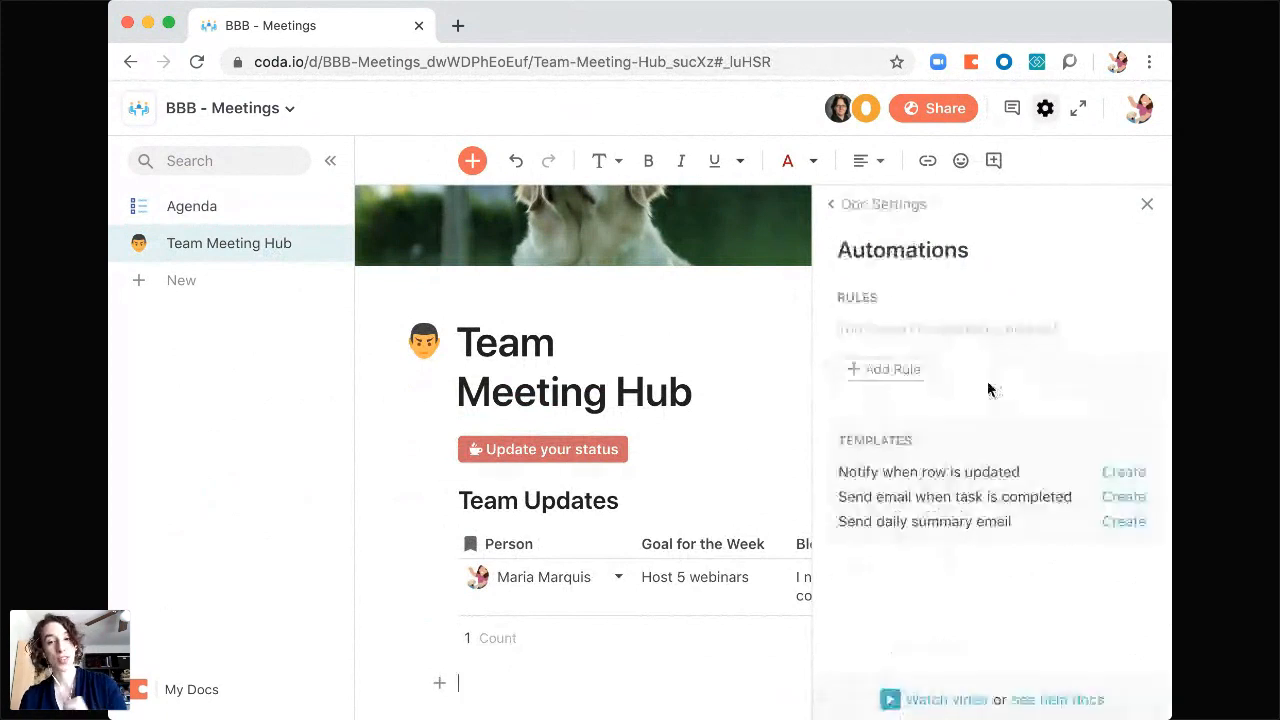
left_click(876, 370)
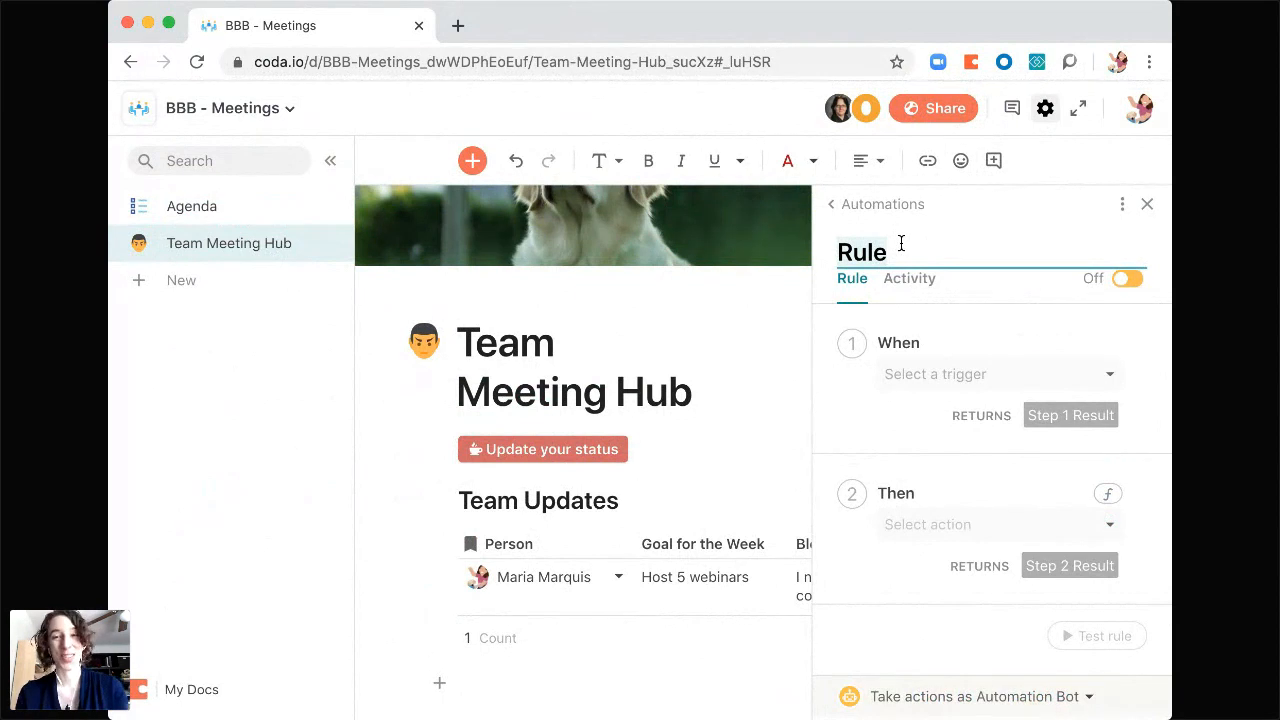
type("Weekly Reminder")
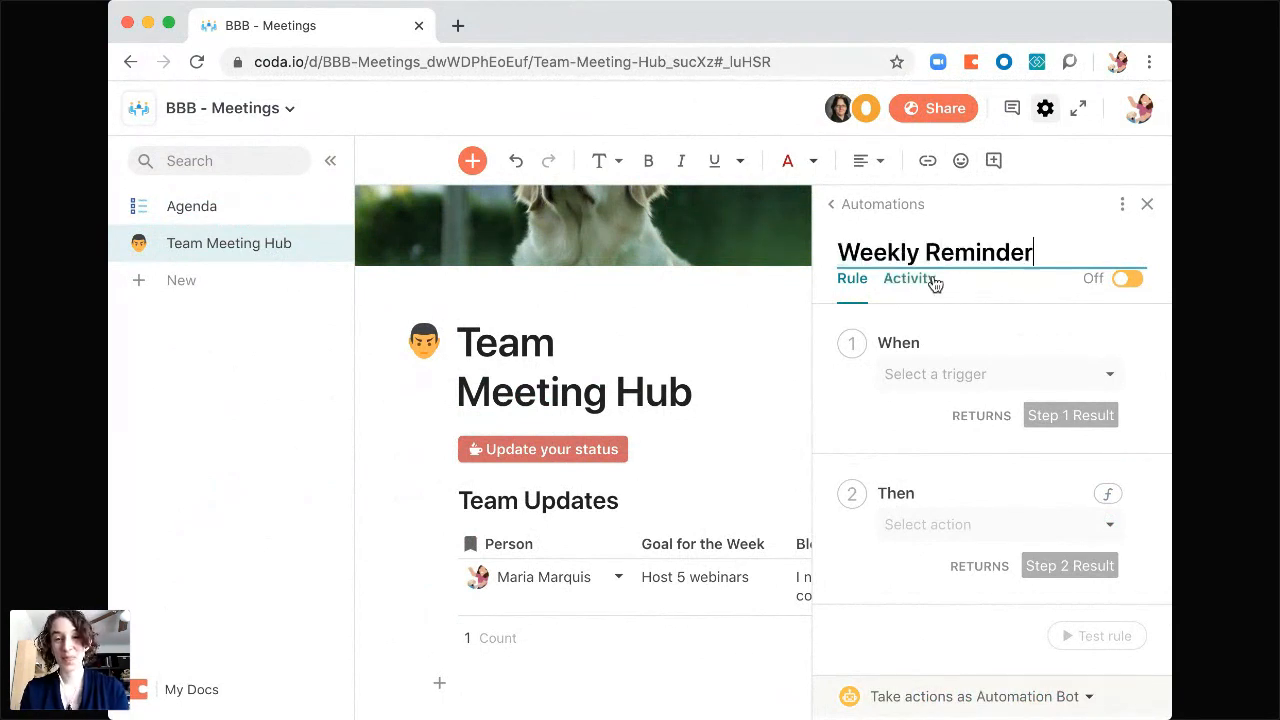
left_click(824, 395)
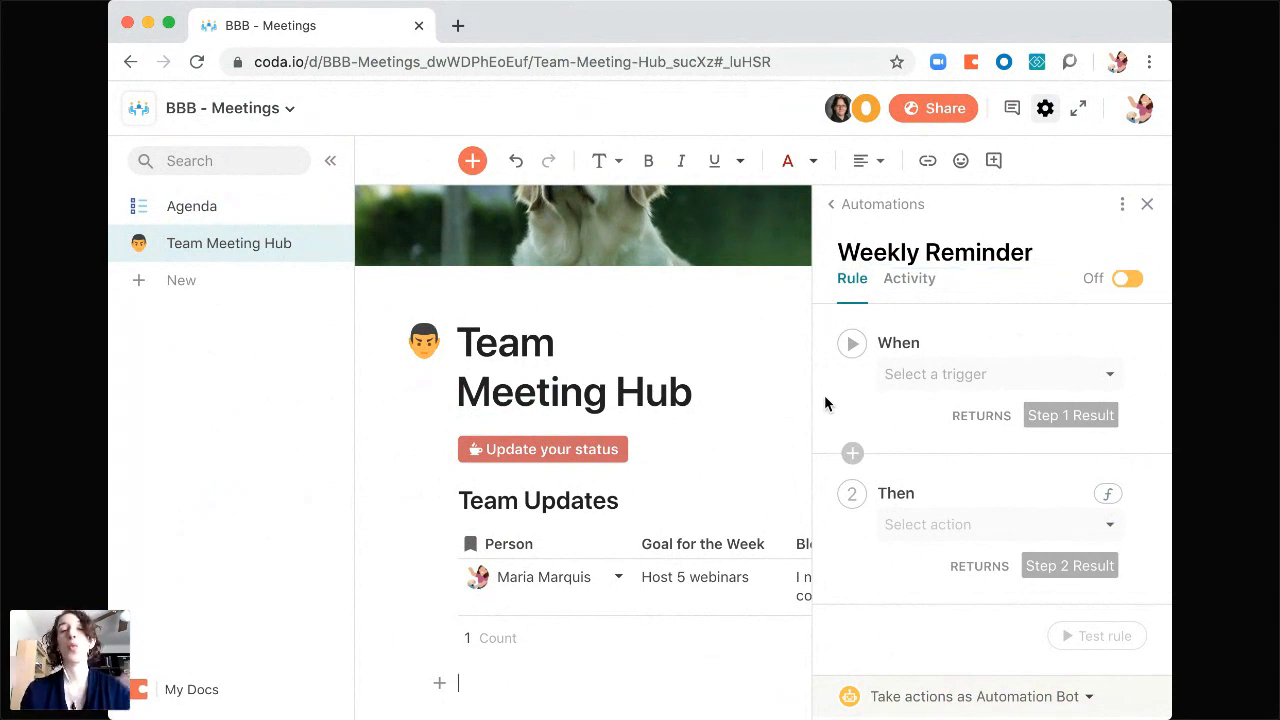
- Set the rule's trigger to Time-based, repeating every week on Monday only
left_click(924, 376)
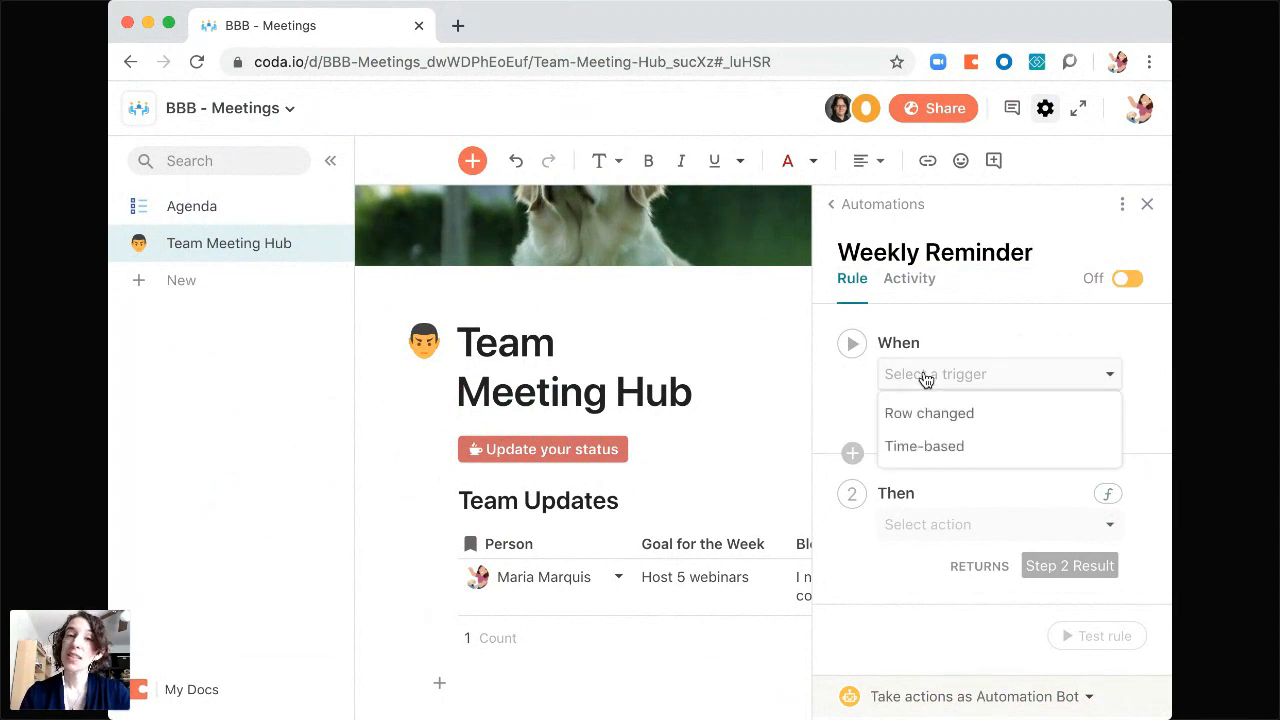
left_click(945, 460)
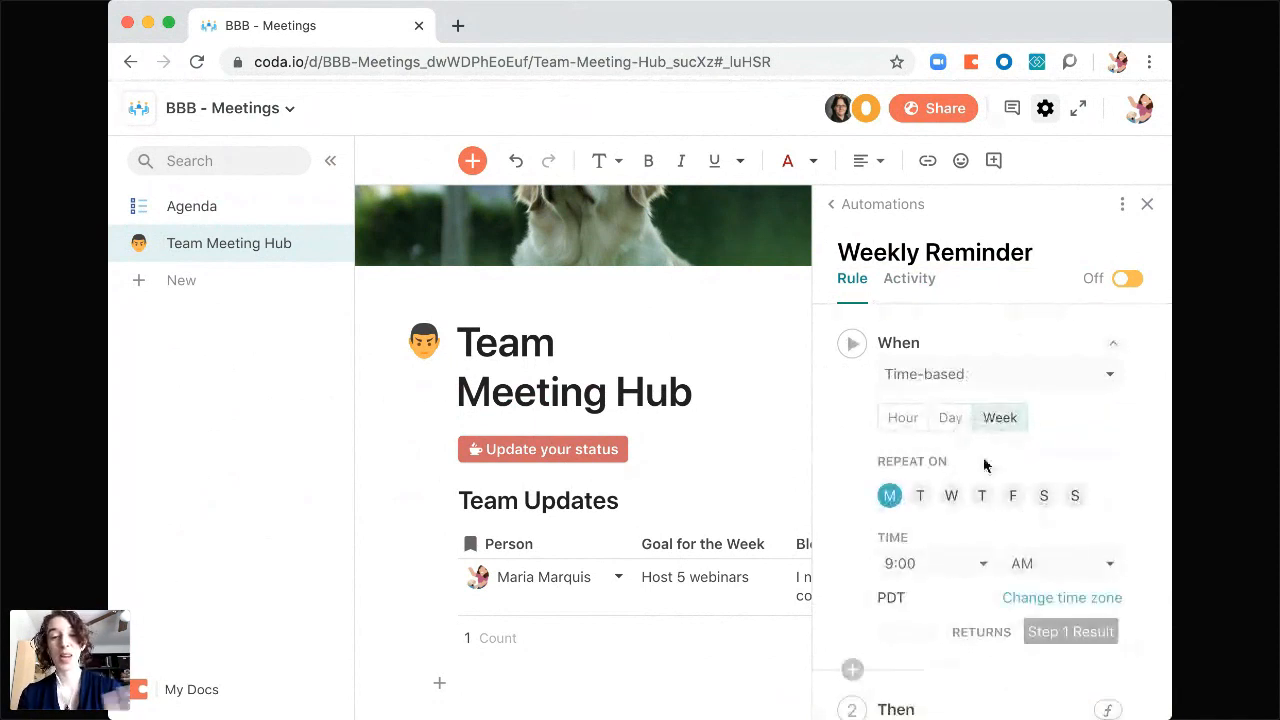
scroll(980, 531, "down", 2)
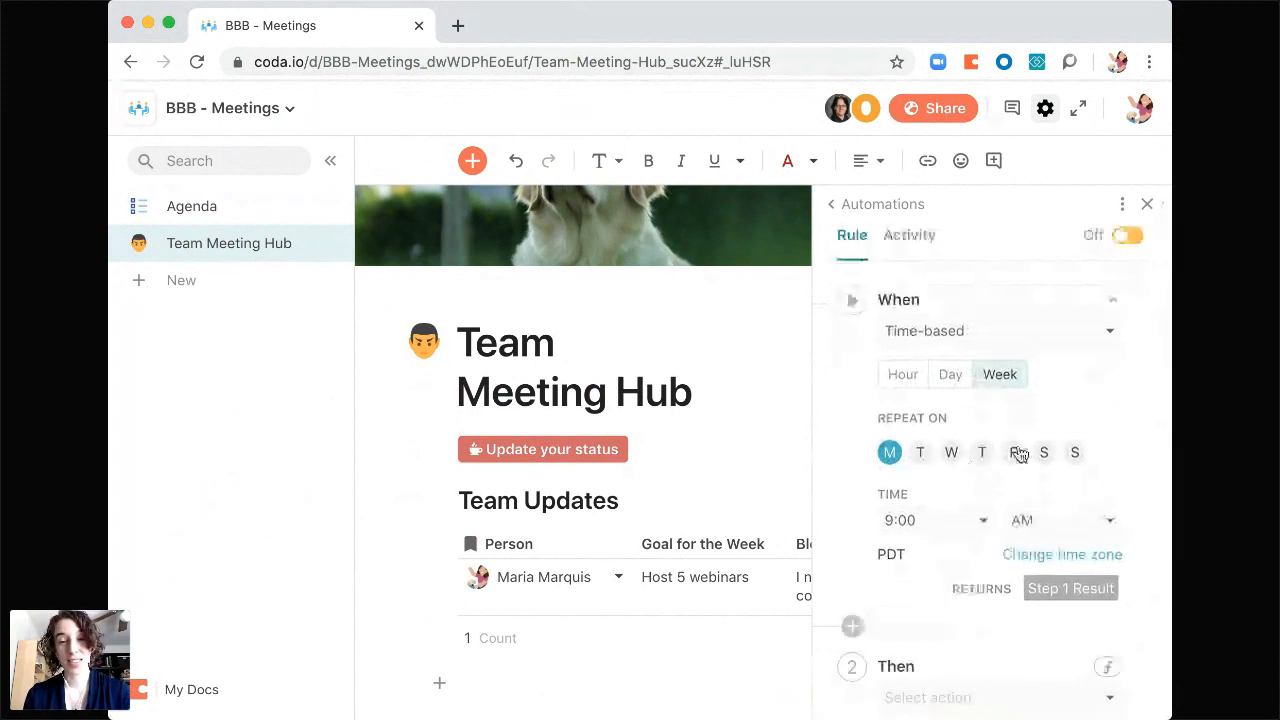
left_click(920, 452)
left_click(1012, 455)
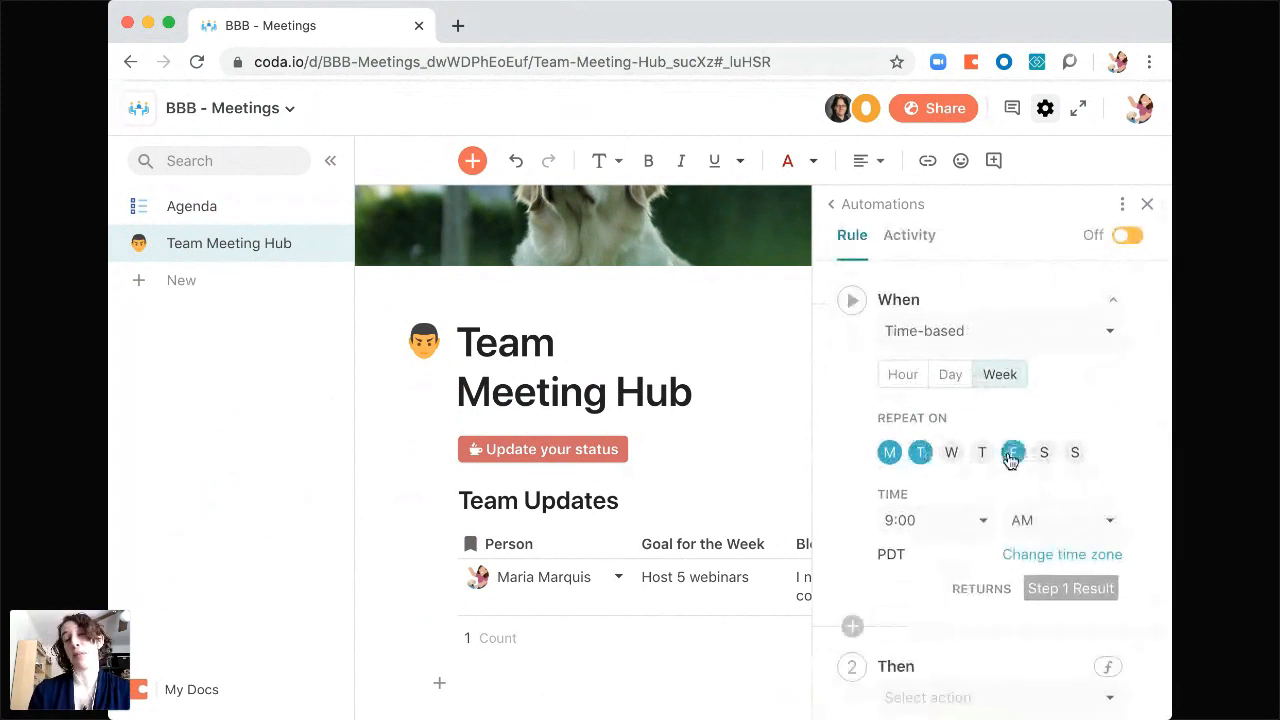
left_click(1012, 454)
left_click(920, 455)
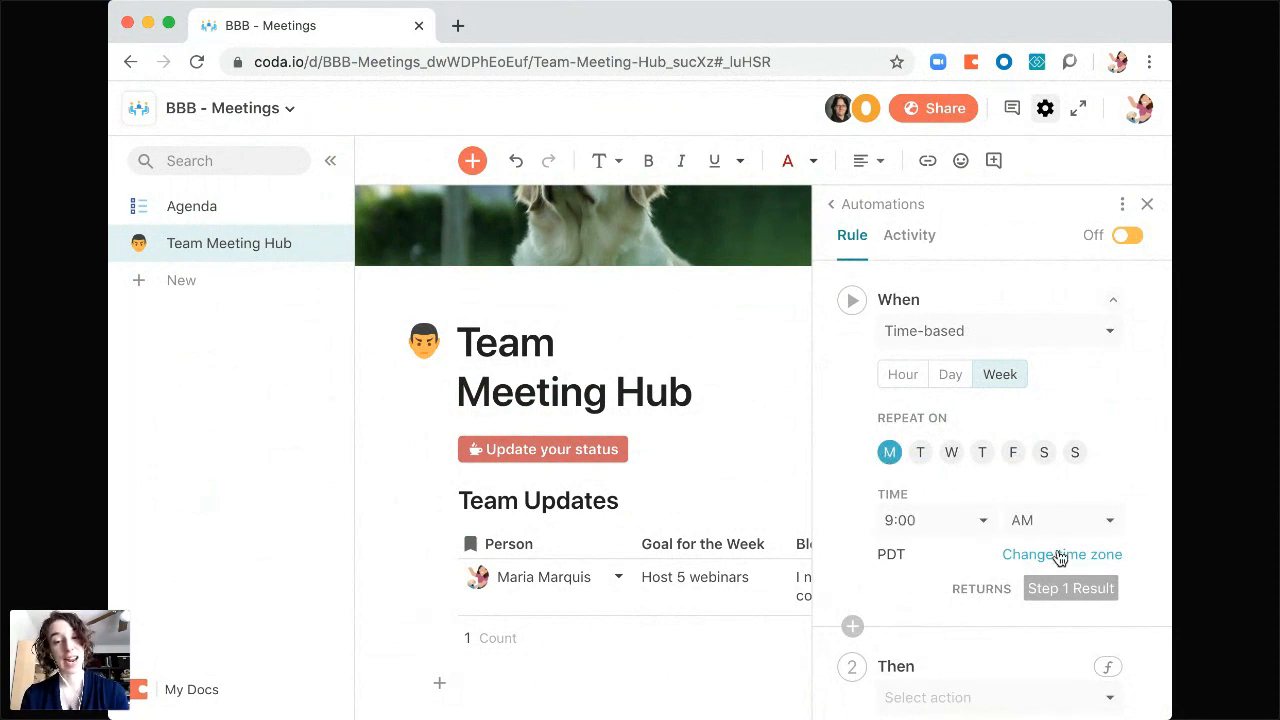
- Set the rule's action to Notify, with Specific Users as the recipient type
scroll(907, 538, "down", 3)
left_click(910, 538)
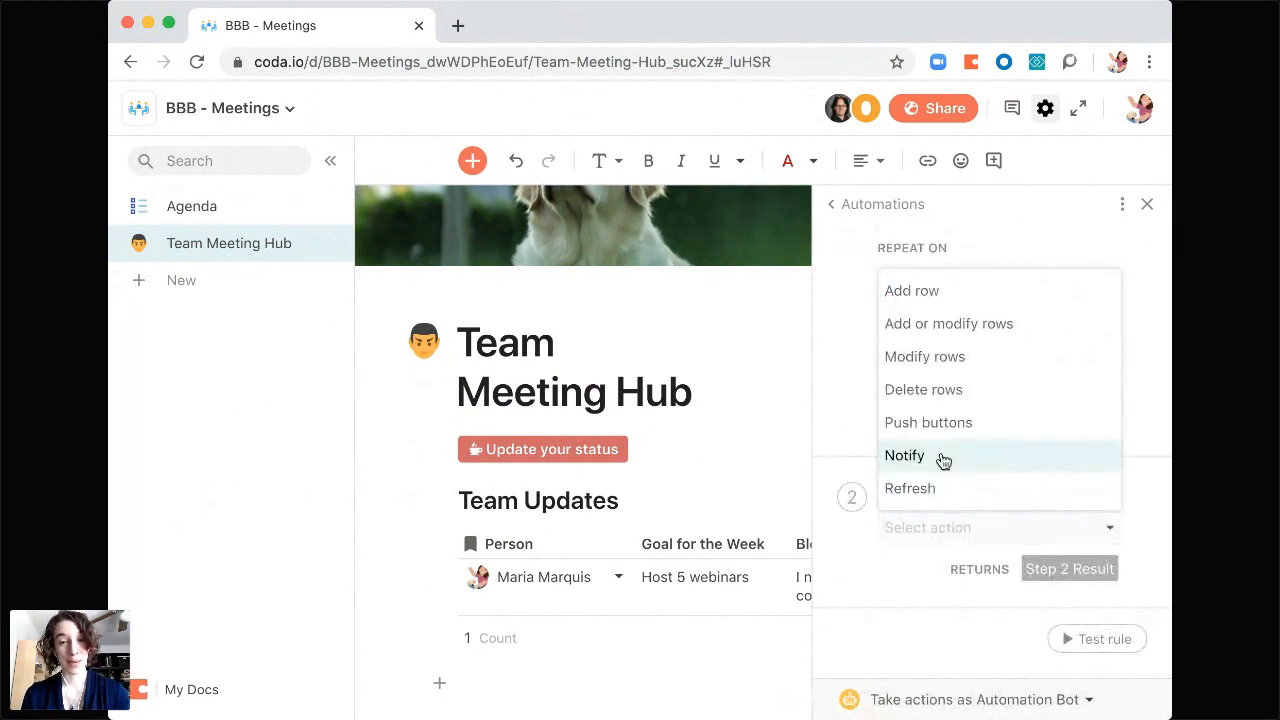
left_click(943, 458)
scroll(937, 540, "down", 2)
left_click(955, 528)
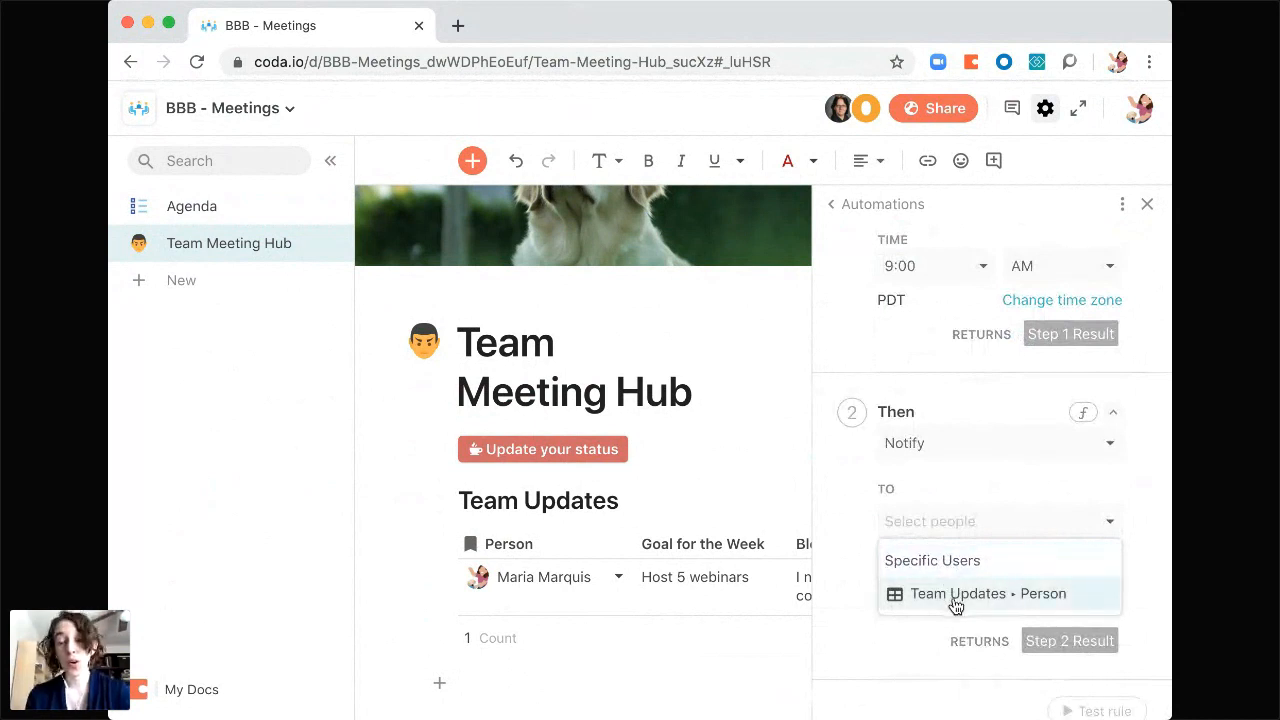
left_click(958, 563)
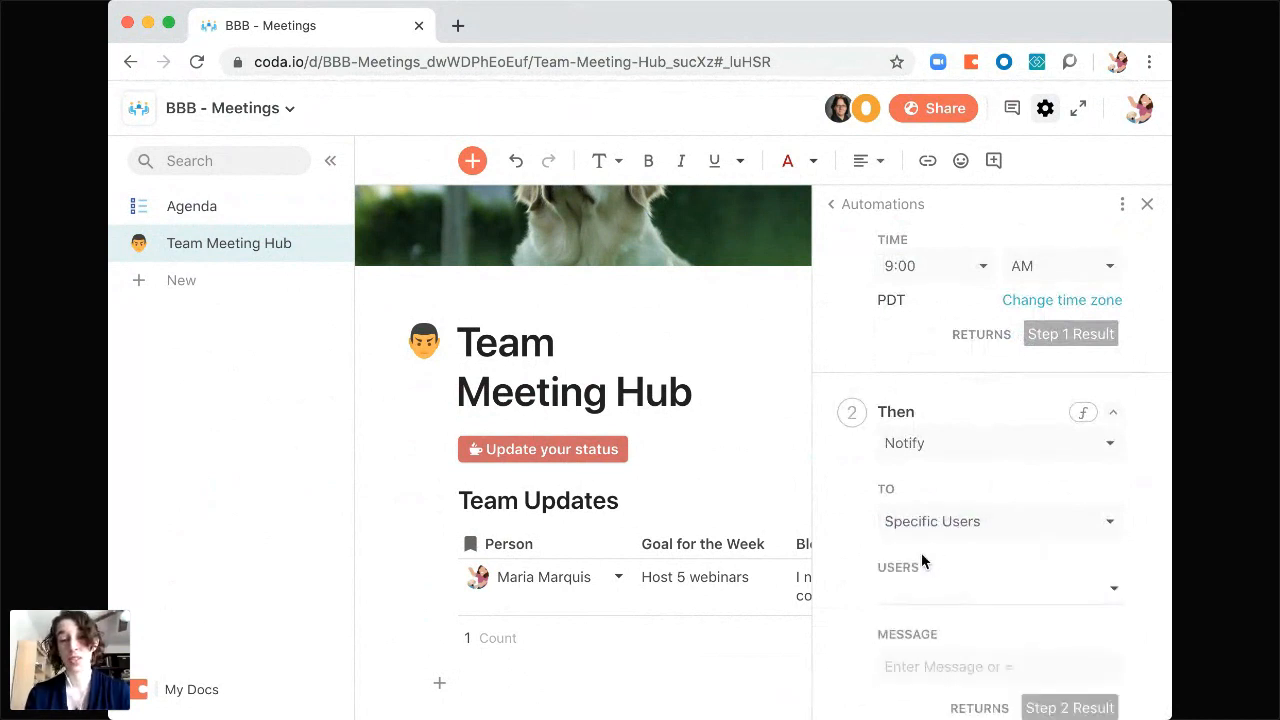
- Choose all three listed people as the users the notification goes to
scroll(921, 560, "down", 2)
left_click(954, 470)
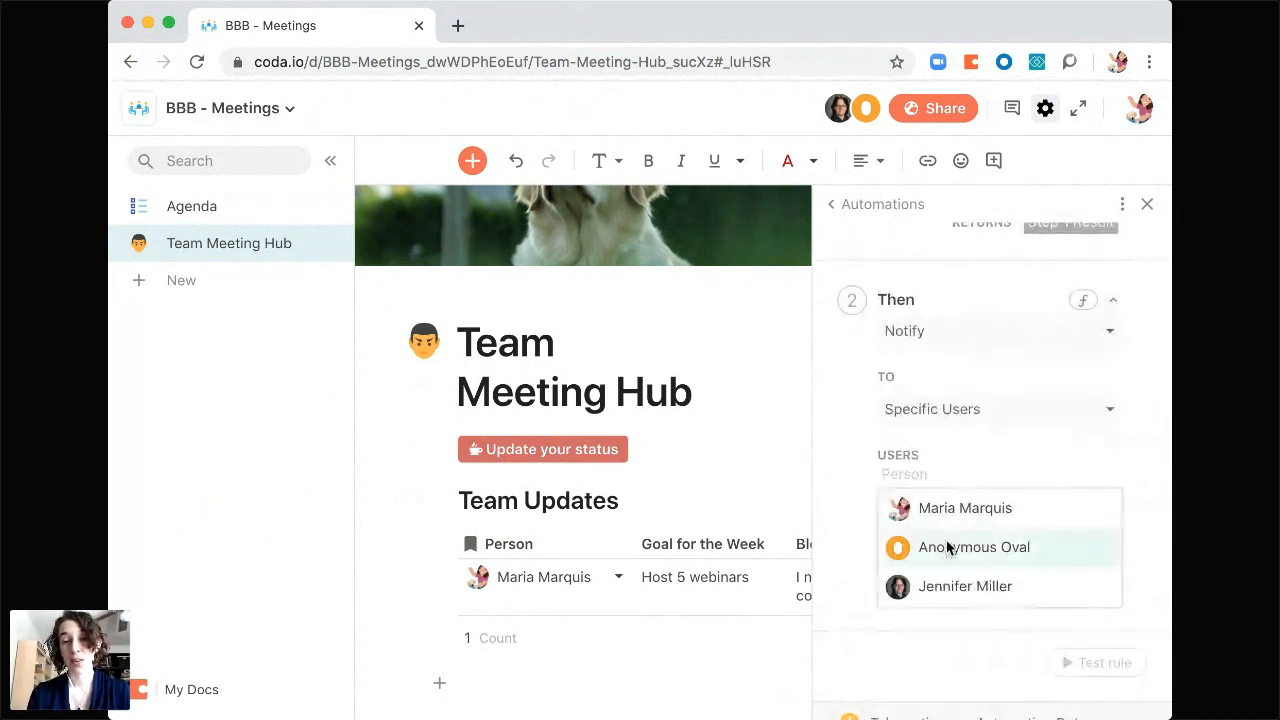
left_click(905, 589)
left_click(934, 554)
left_click(936, 541)
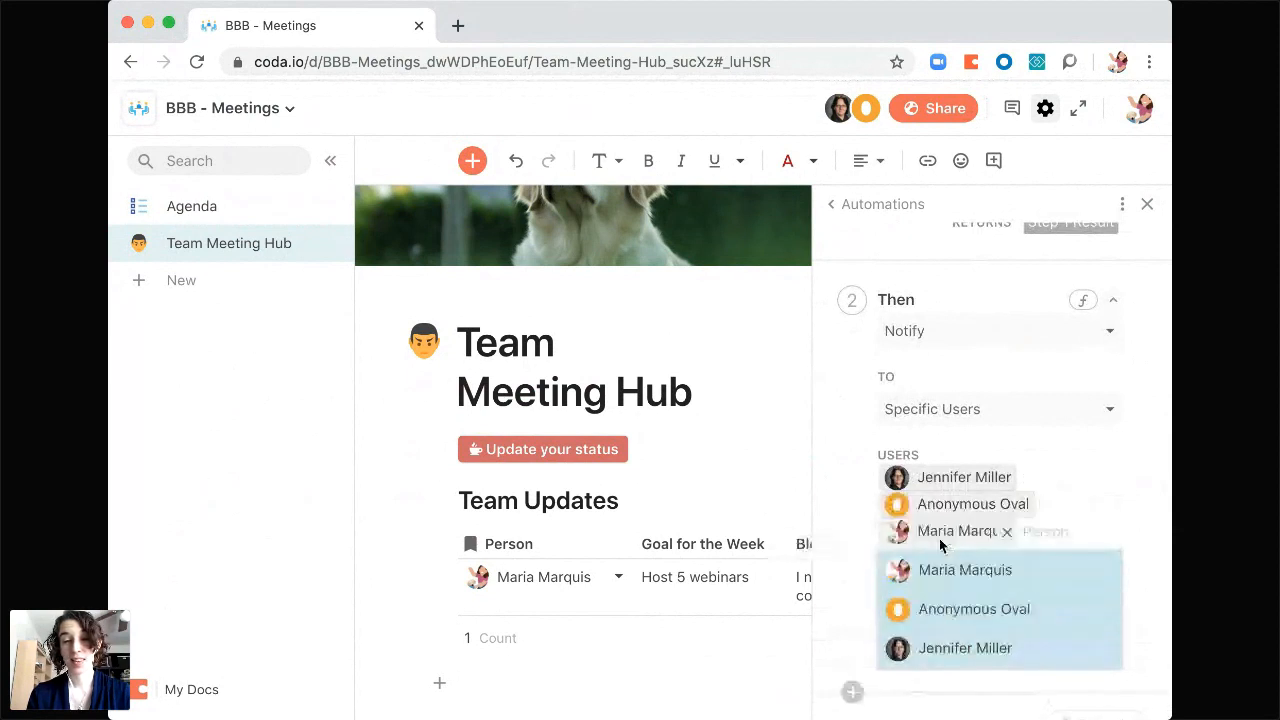
left_click(844, 490)
- Set the notification message to "Don't forget to update your status before the meeting - happy monday!"
left_click(946, 604)
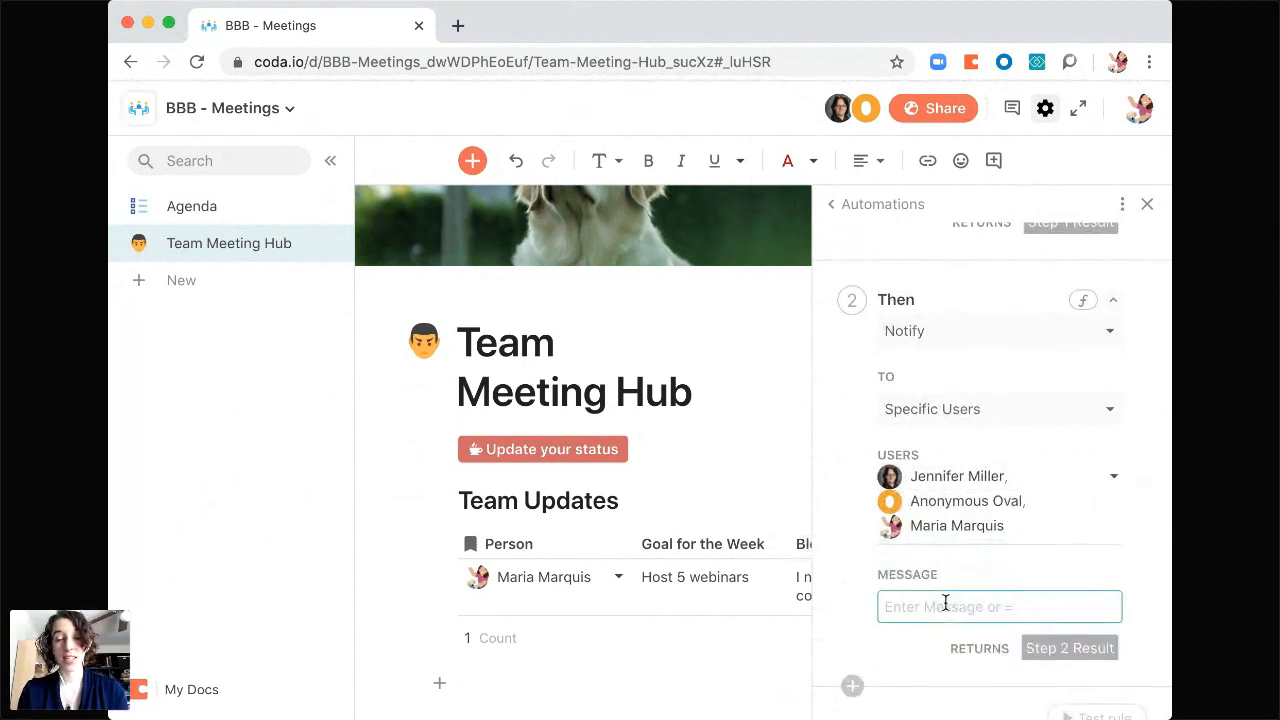
type("Don't forge")
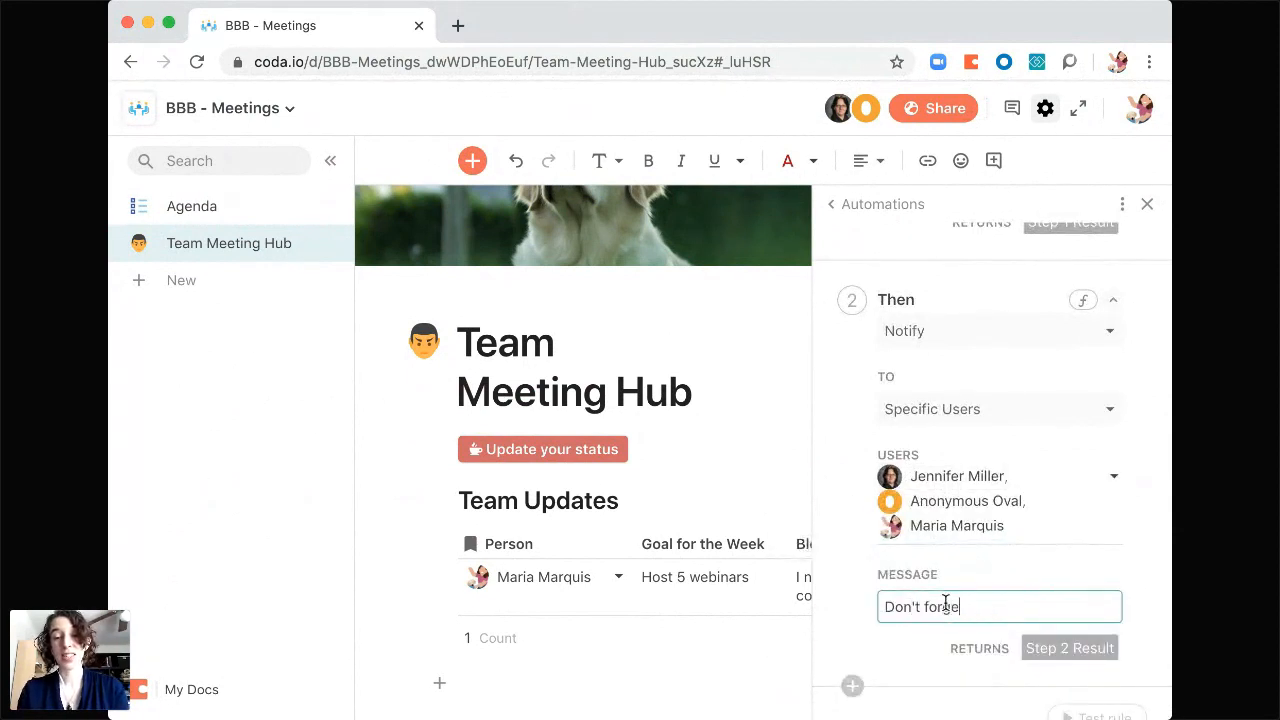
type("t to update your status ")
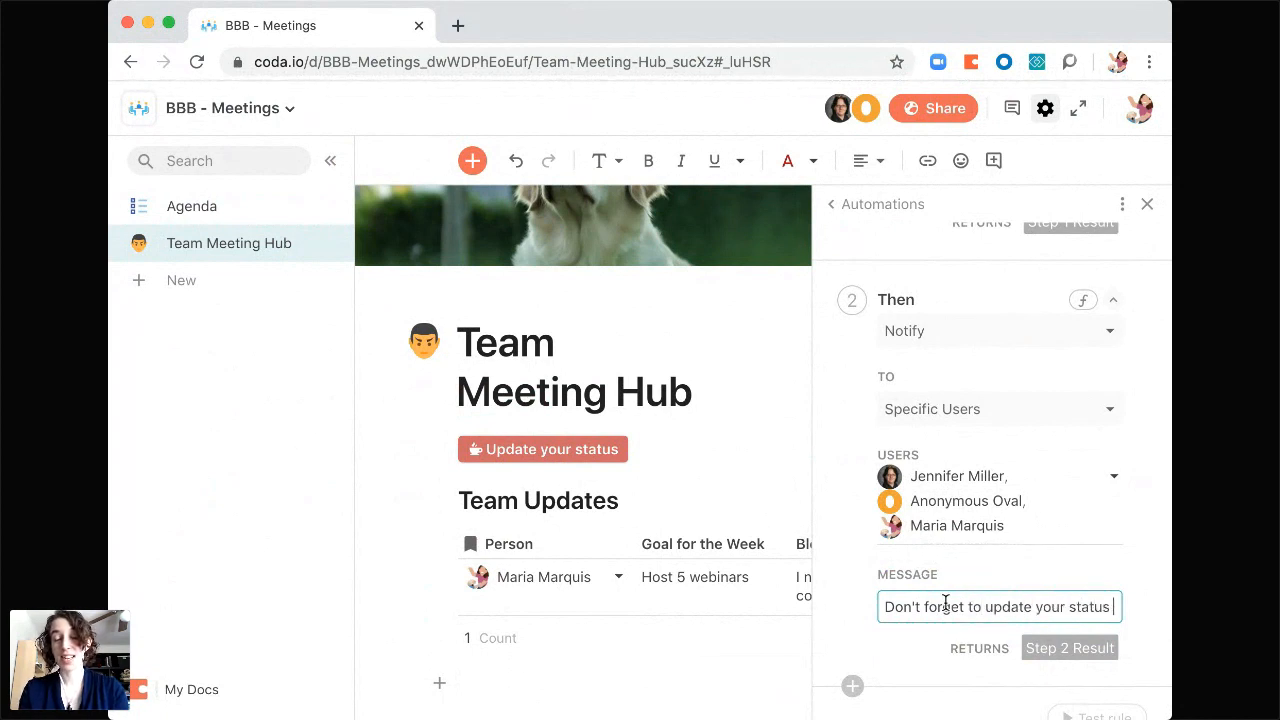
type("before the meeting - h")
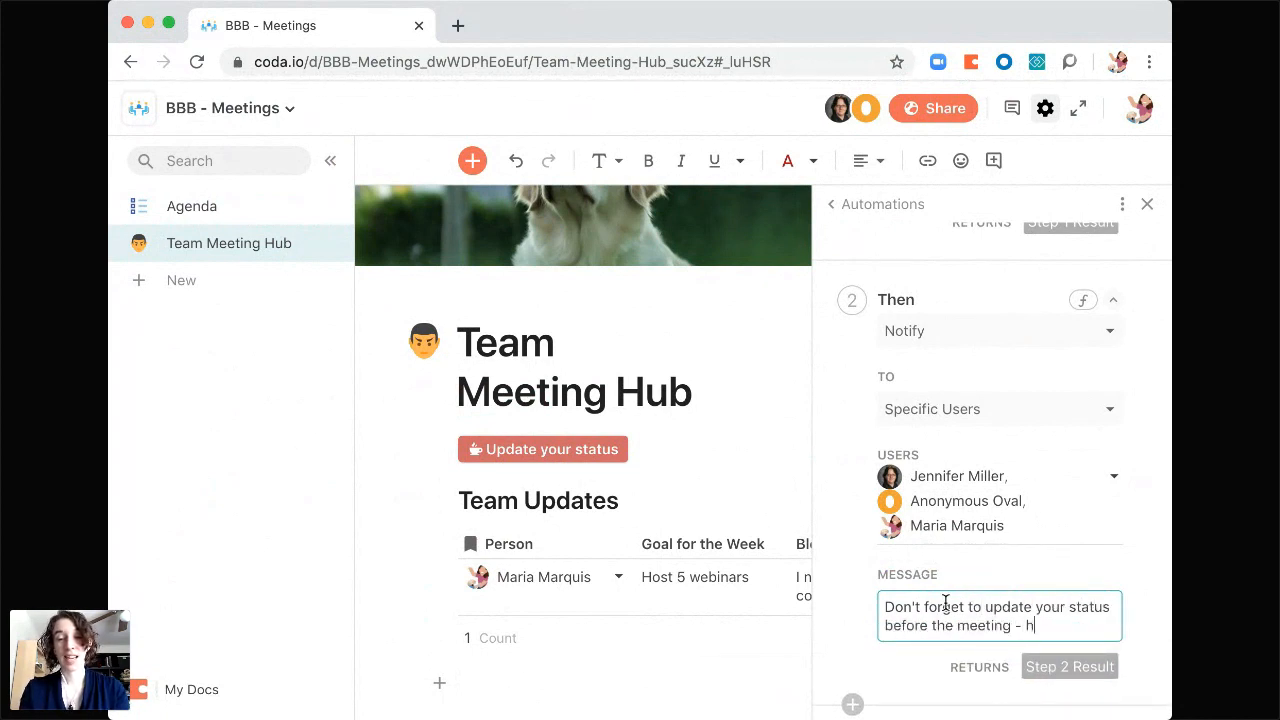
type("appy monday!")
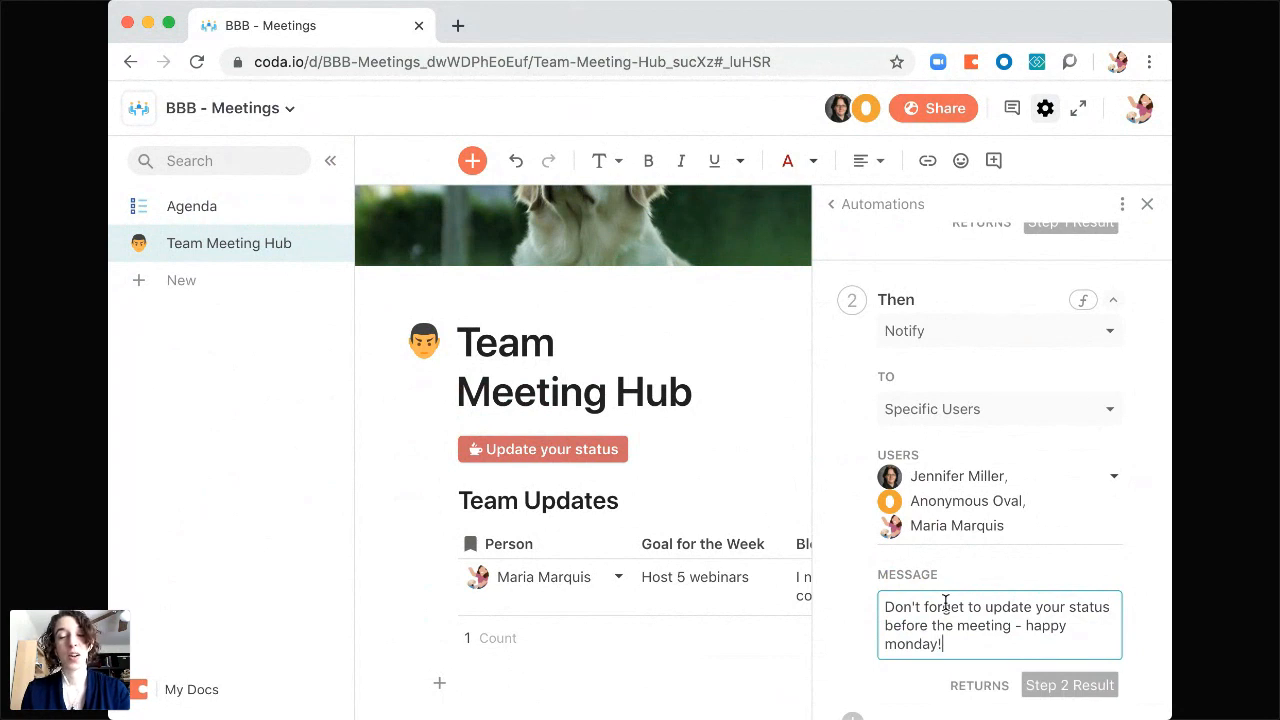
left_click(859, 567)
- Review the other available actions and the Weekly Reminder rule's settings, and close the automation settings
scroll(859, 574, "down", 2)
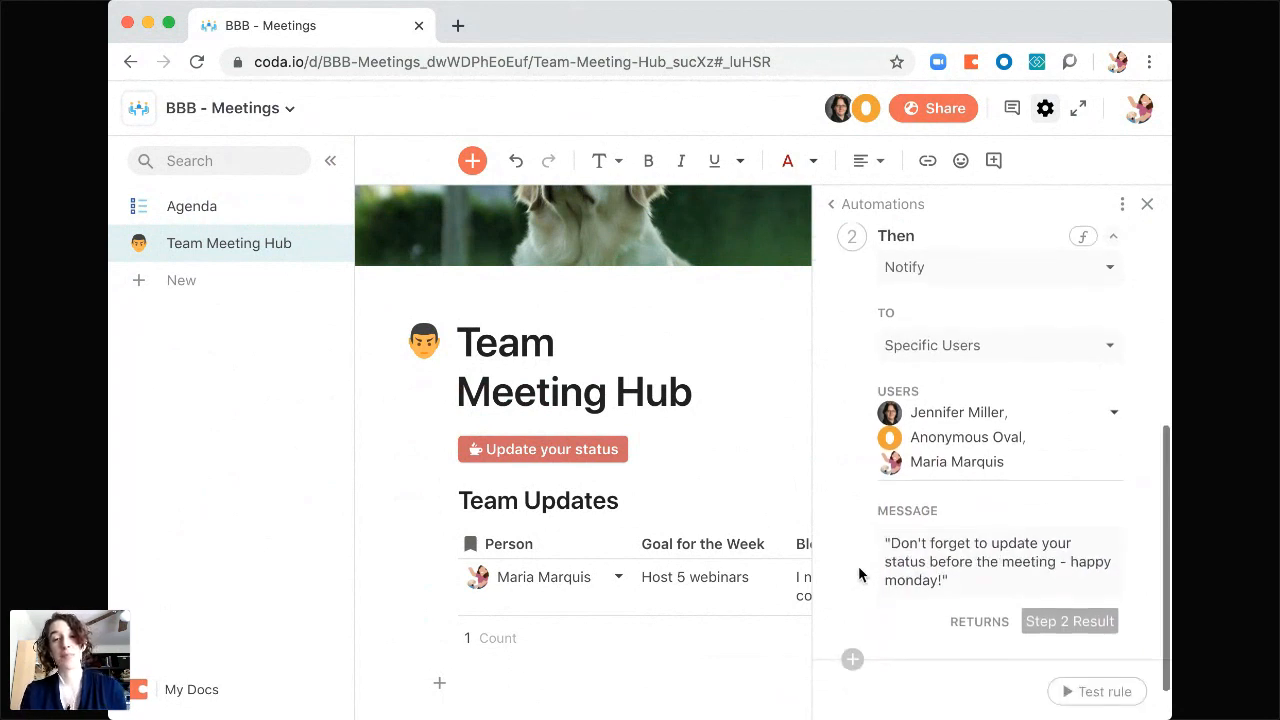
scroll(997, 410, "up", 2)
left_click(1002, 333)
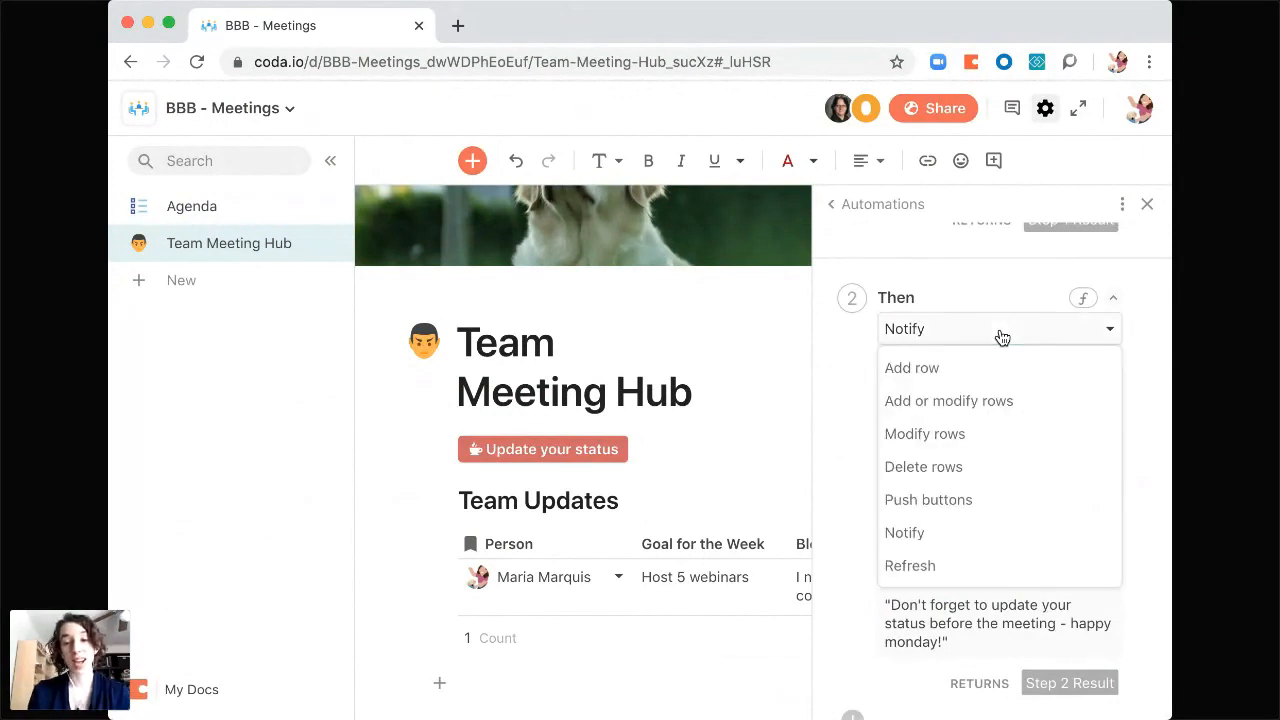
left_click(846, 342)
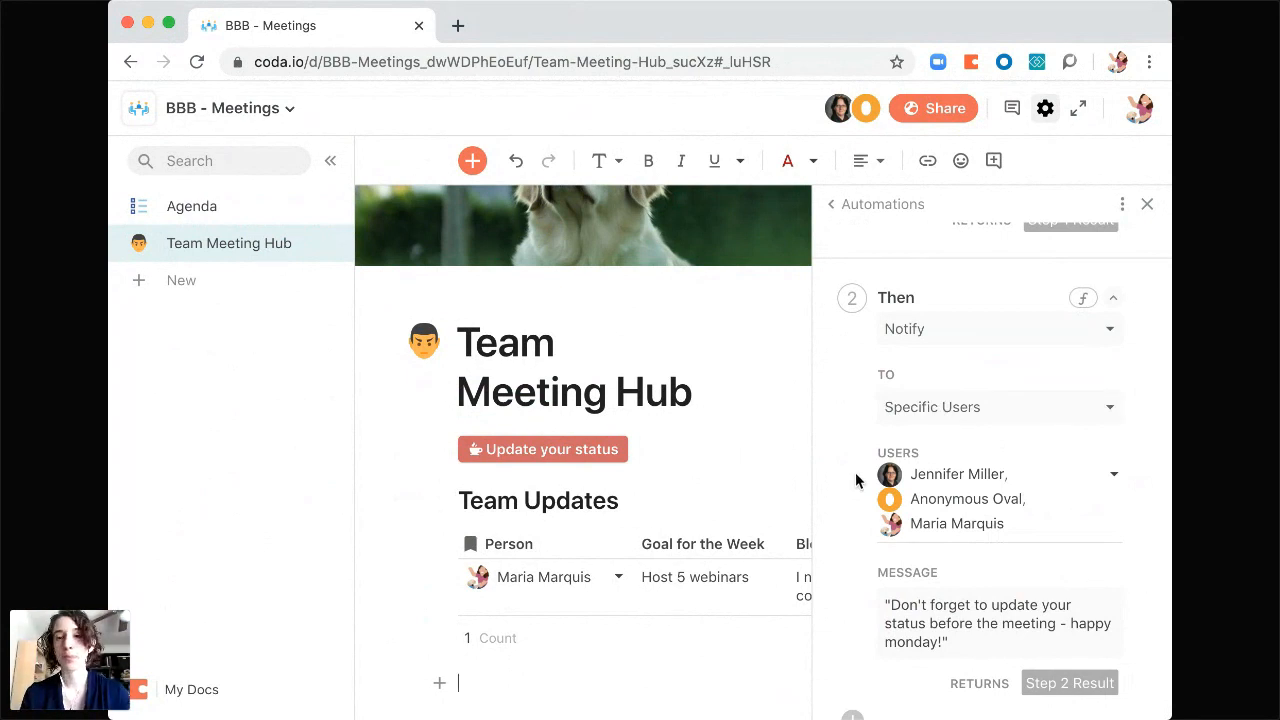
scroll(1106, 294, "up", 3)
scroll(1131, 258, "up", 2)
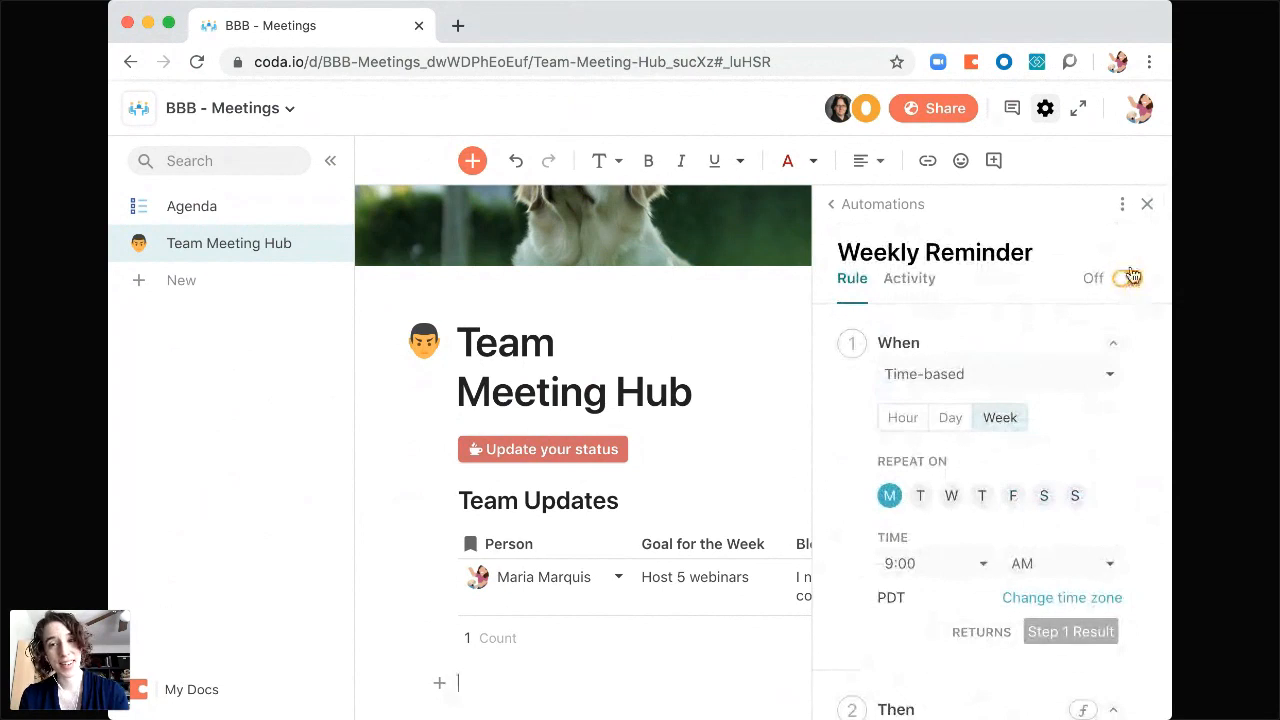
left_click(1147, 204)
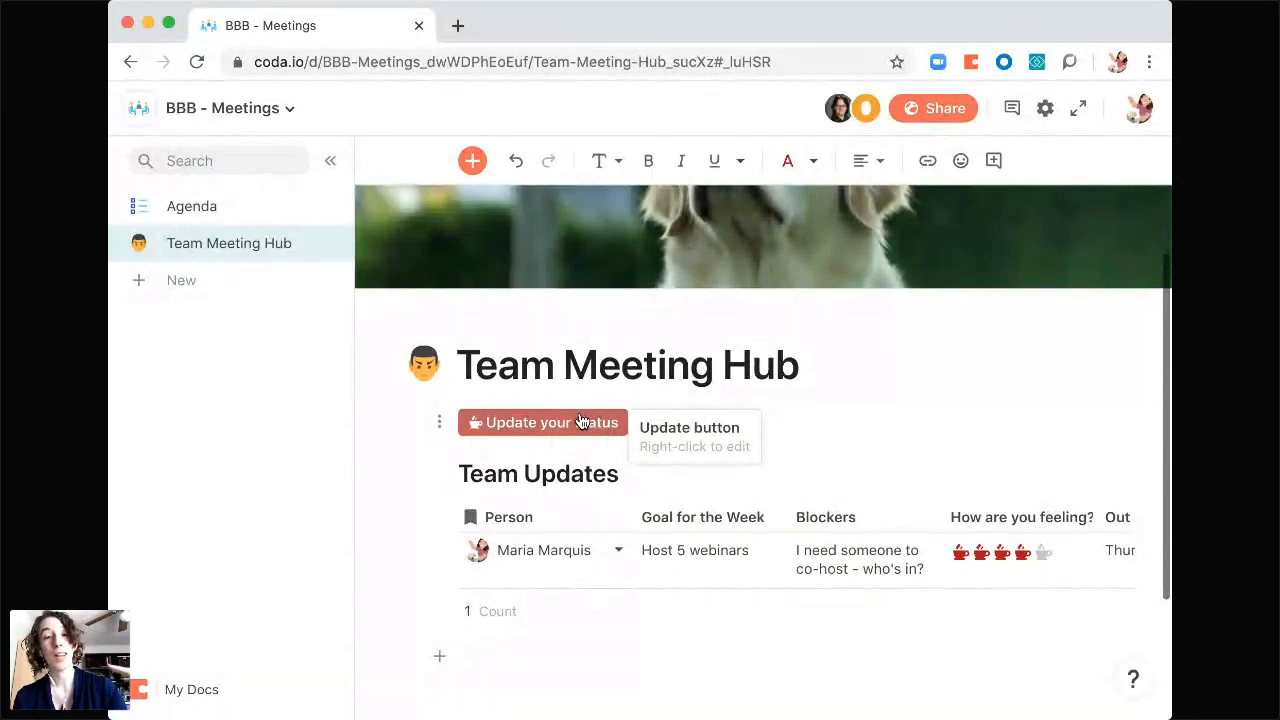
- Check off "Automated reminders" and "Pre-meeting status update" in the Agenda section
left_click(233, 213)
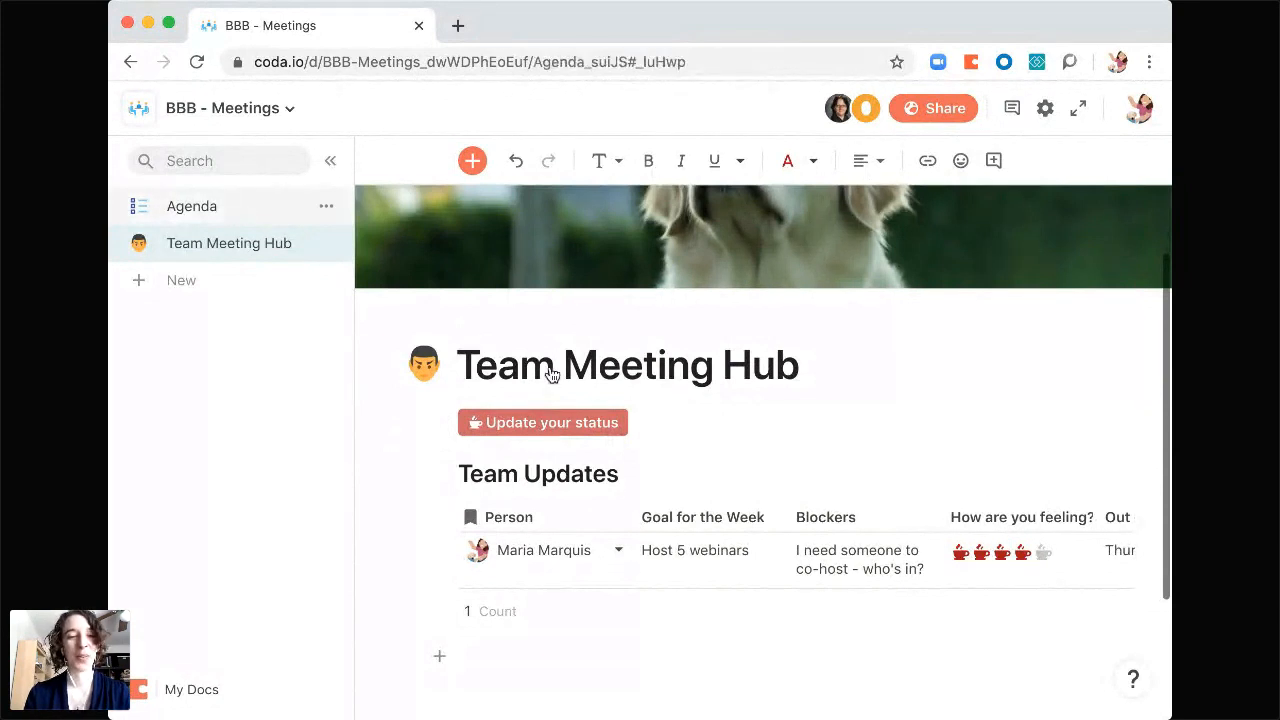
left_click(490, 386)
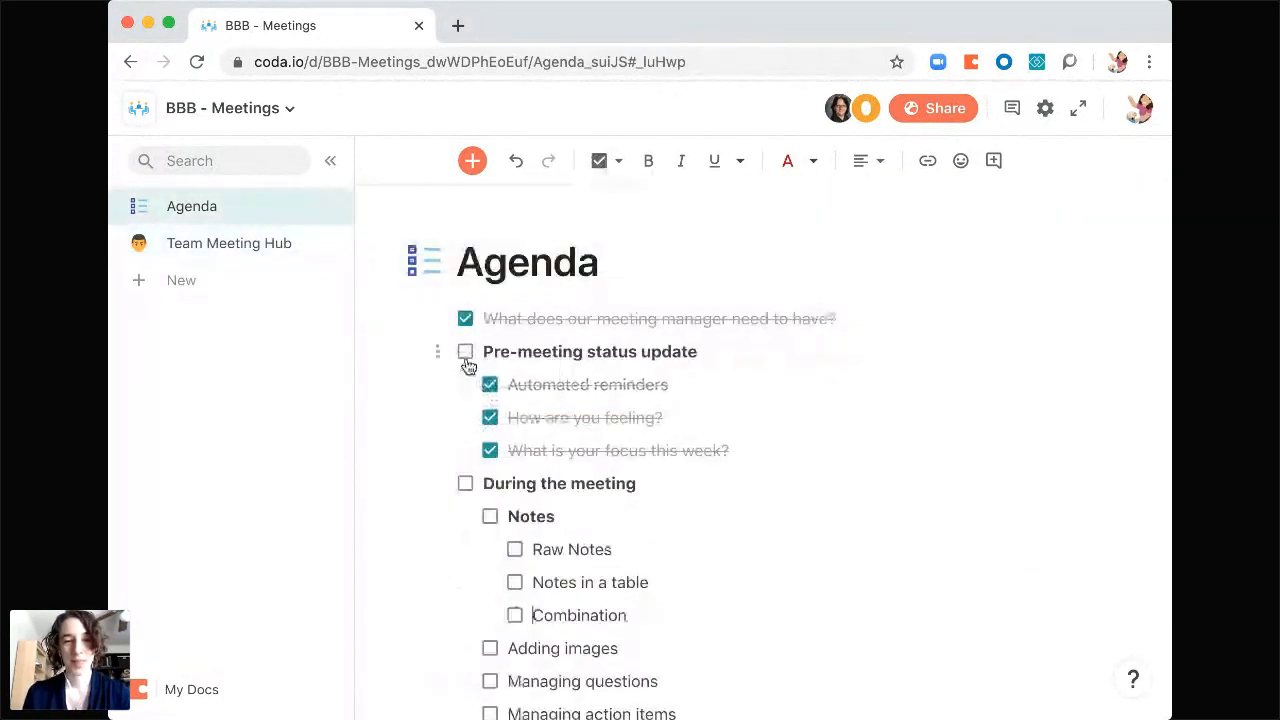
left_click(466, 353)
- Return to the Team Meeting Hub section and collapse the section list to give the table more width
left_click(200, 252)
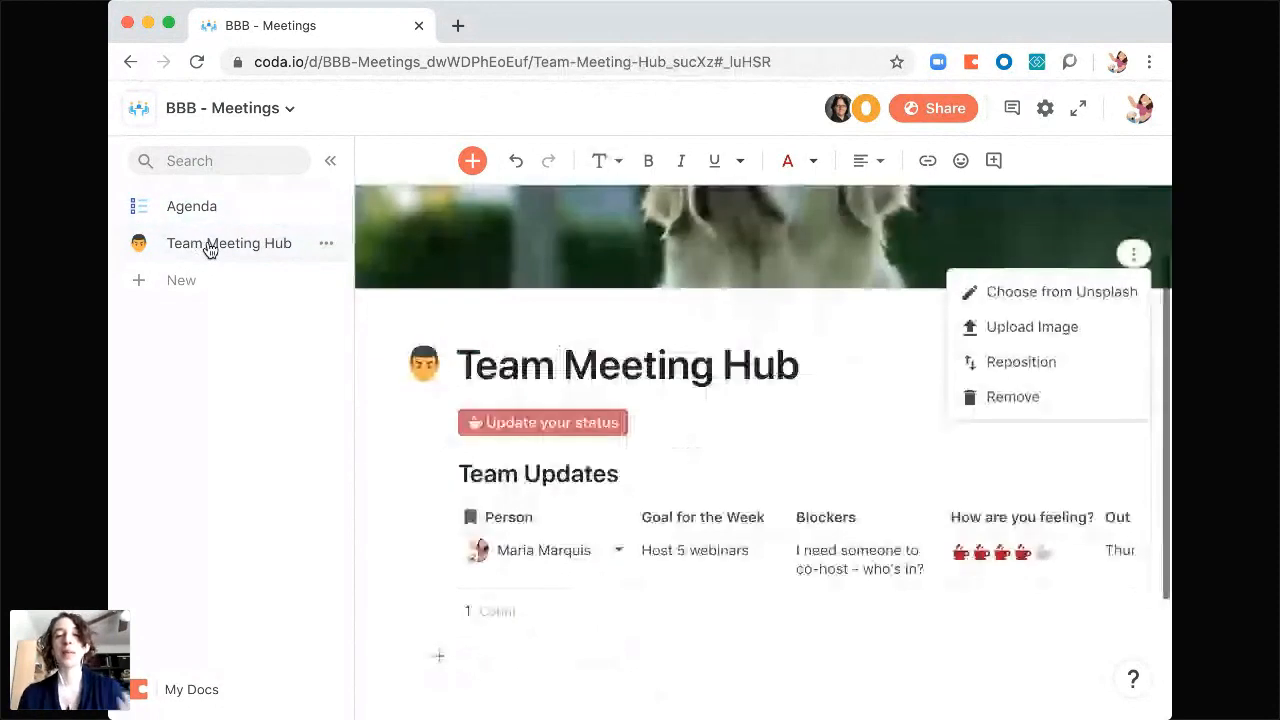
left_click(781, 434)
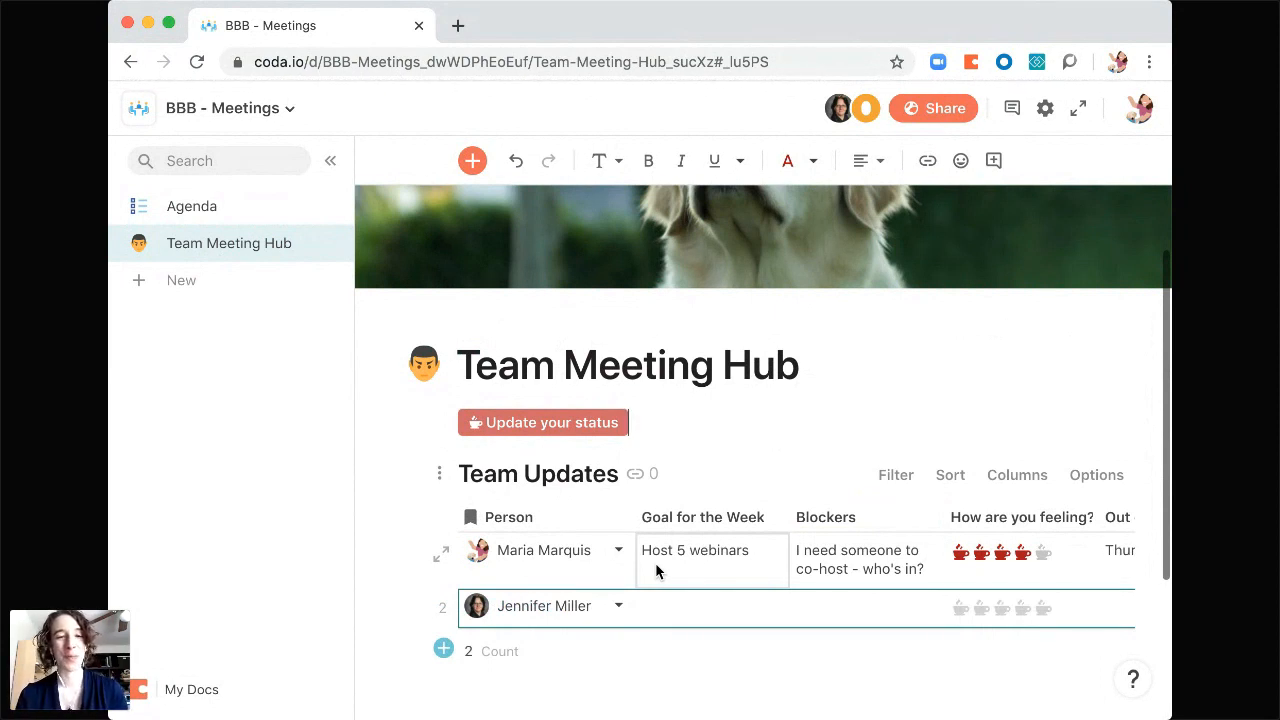
left_click(330, 161)
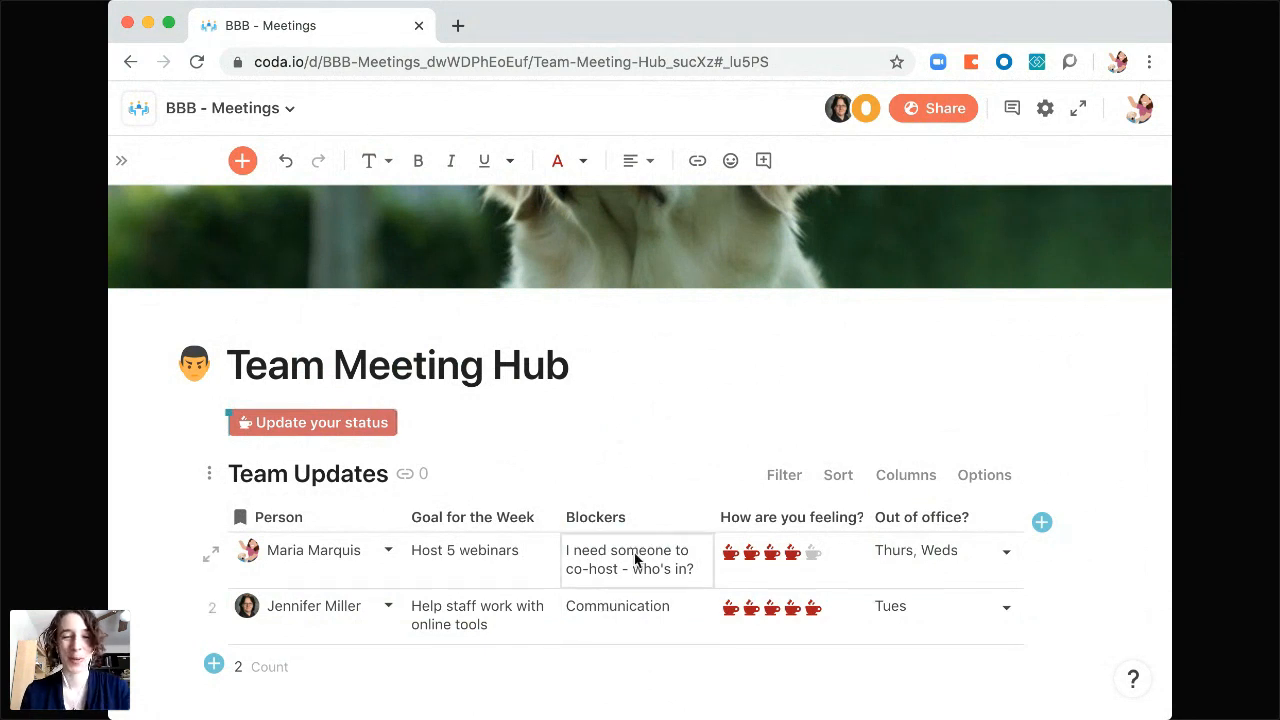
- Add the text "Notes" below the Team Updates table and format it as a large heading
scroll(634, 553, "down", 1)
scroll(636, 560, "down", 3)
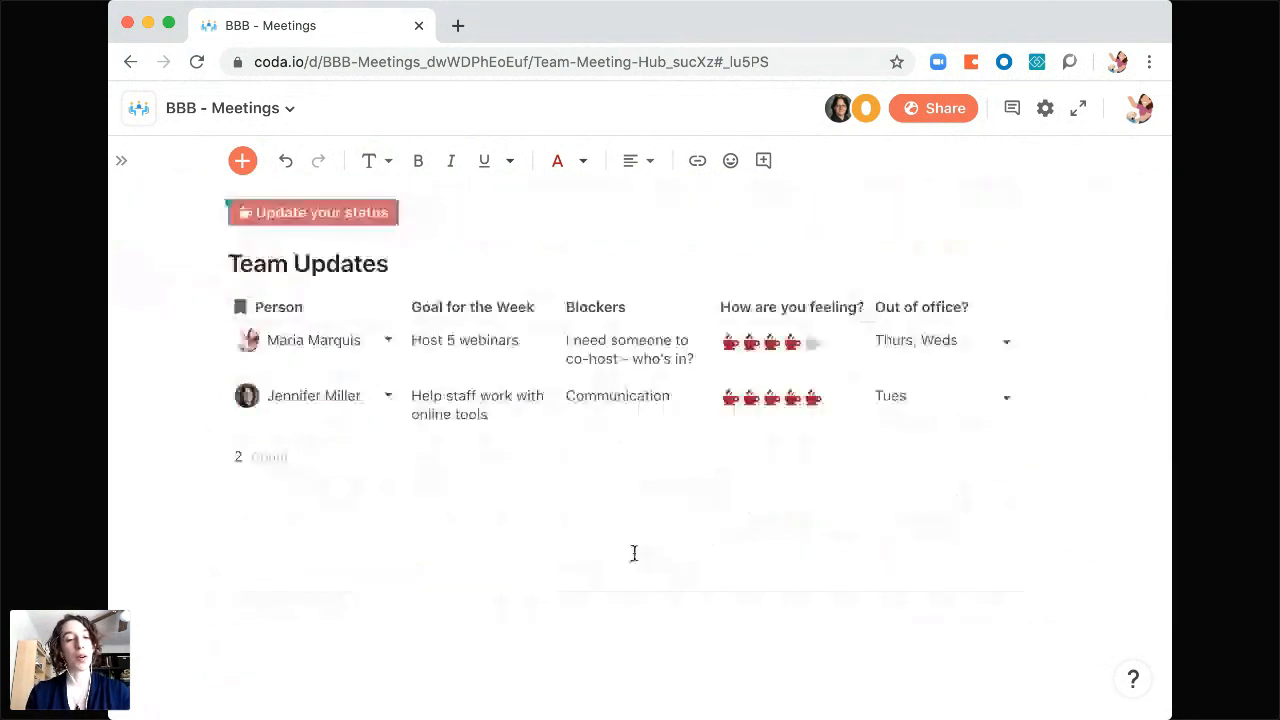
left_click(444, 557)
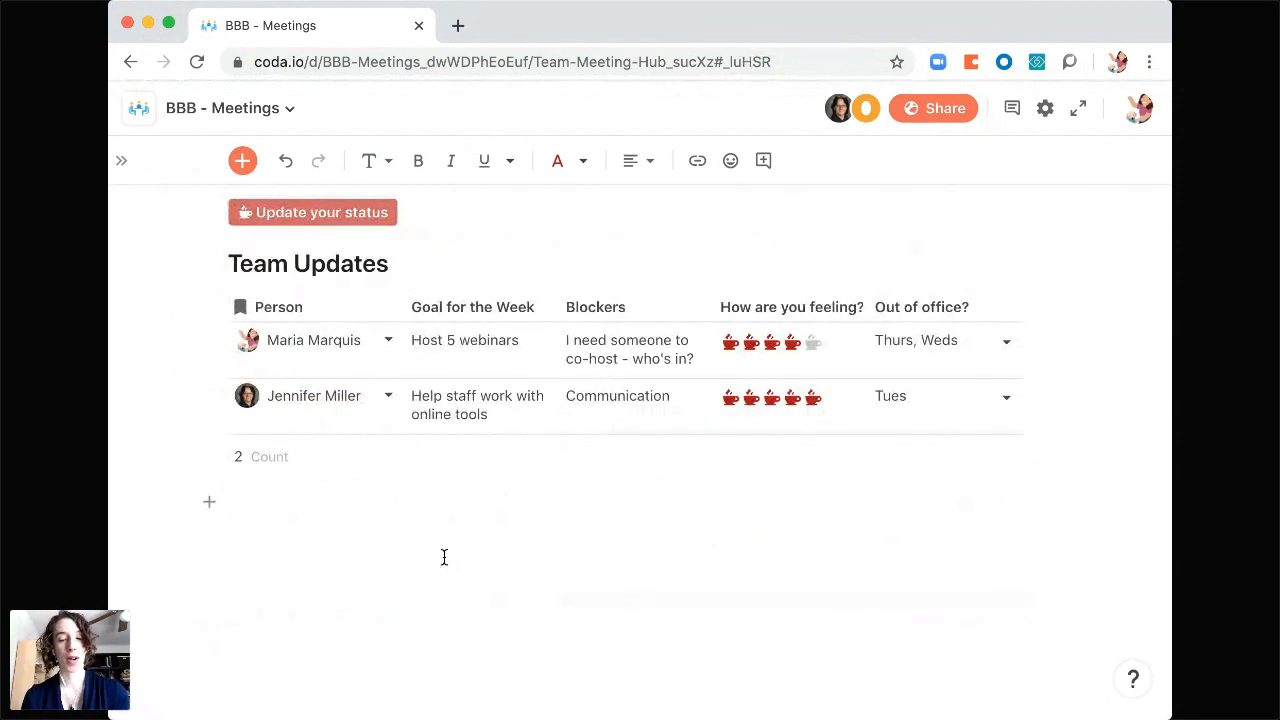
type("Notes")
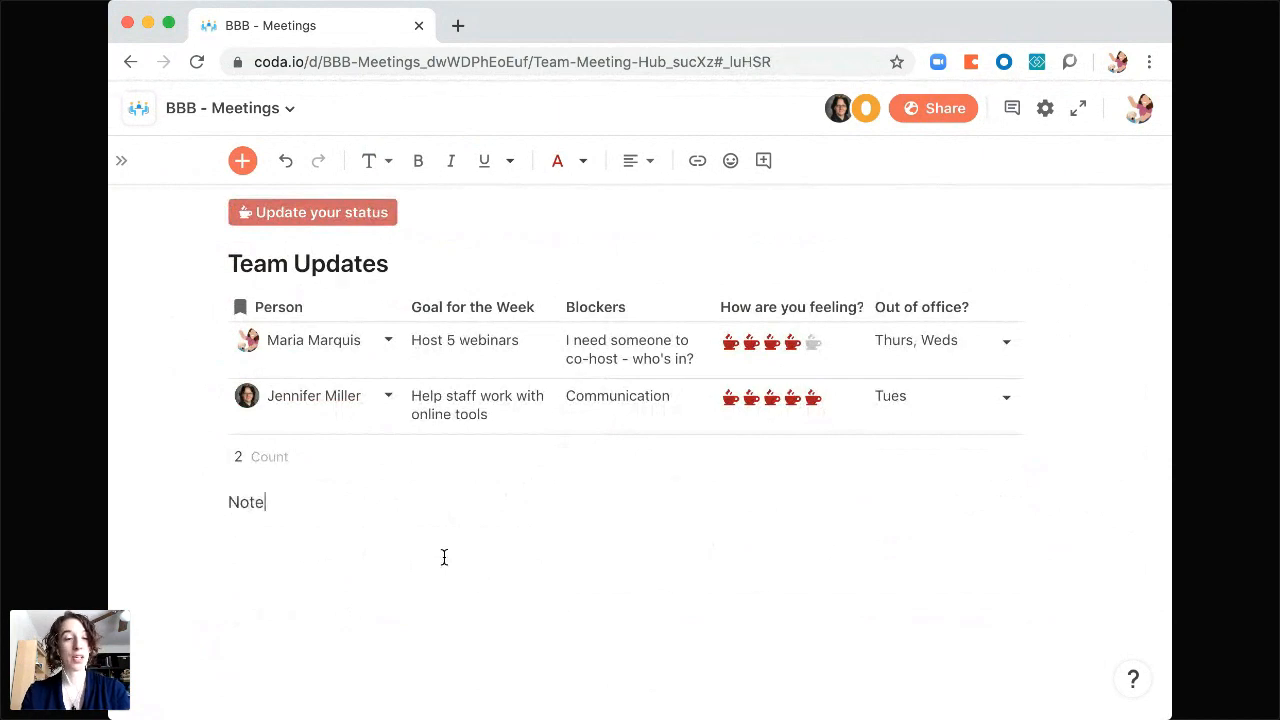
double_click(251, 500)
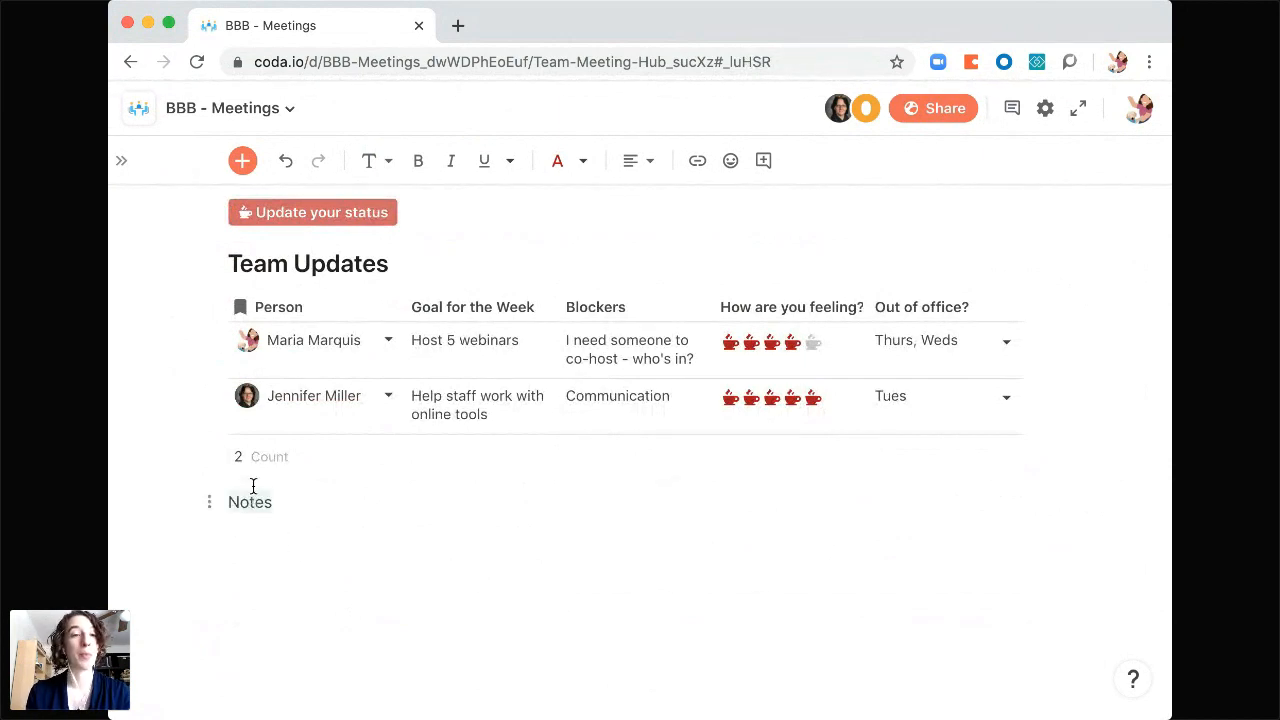
left_click(378, 162)
left_click(430, 229)
left_click(361, 515)
- Add the line "Monday April 6" under Notes and format it as a medium heading
key("Return")
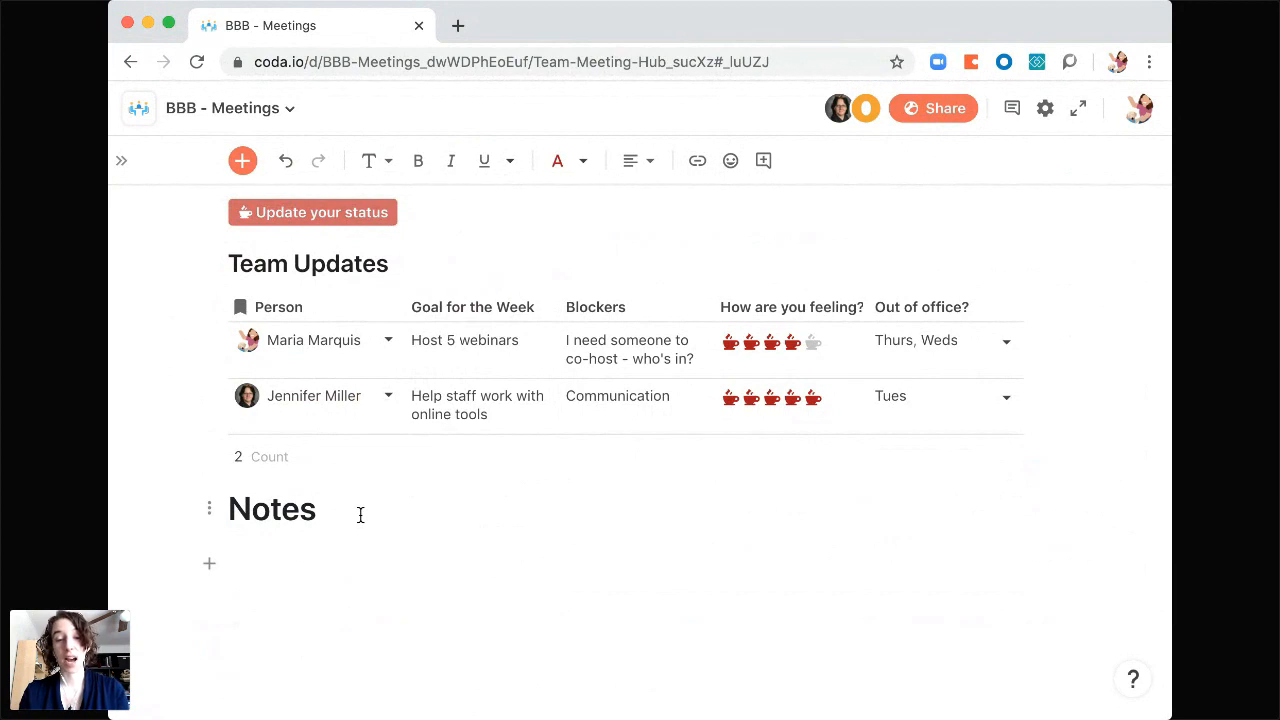
type("Monday April 6")
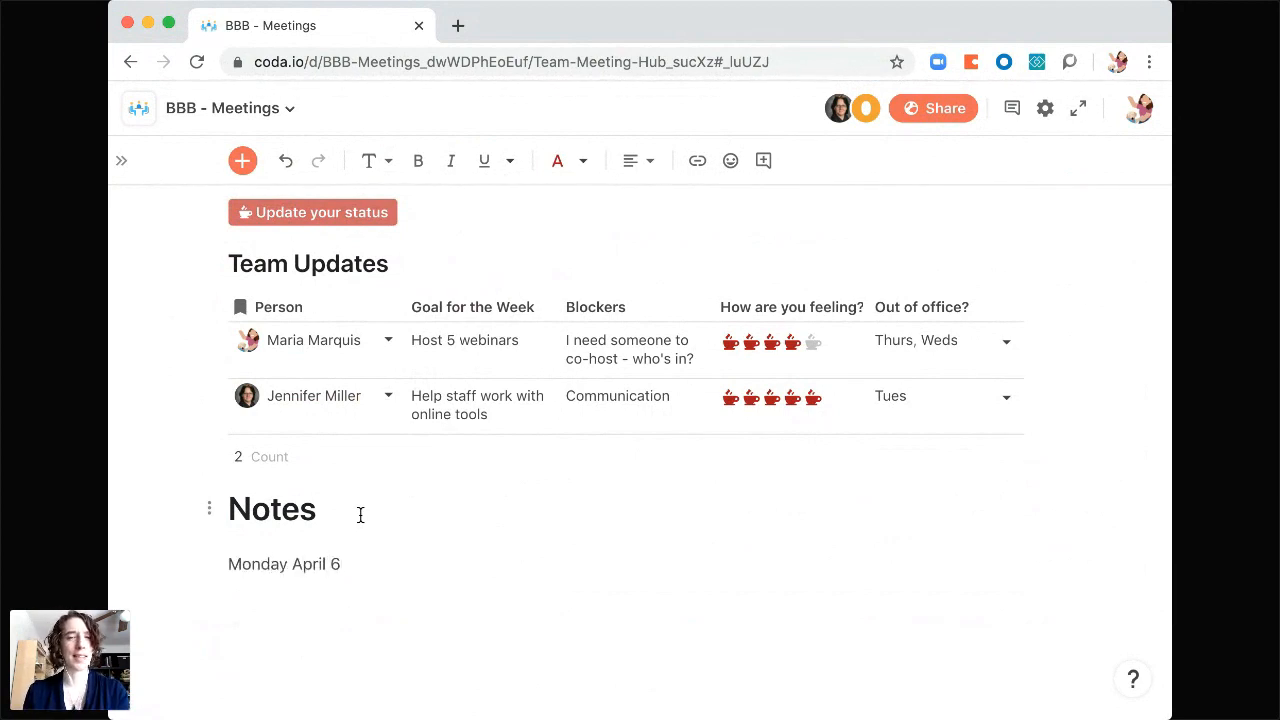
triple_click(277, 565)
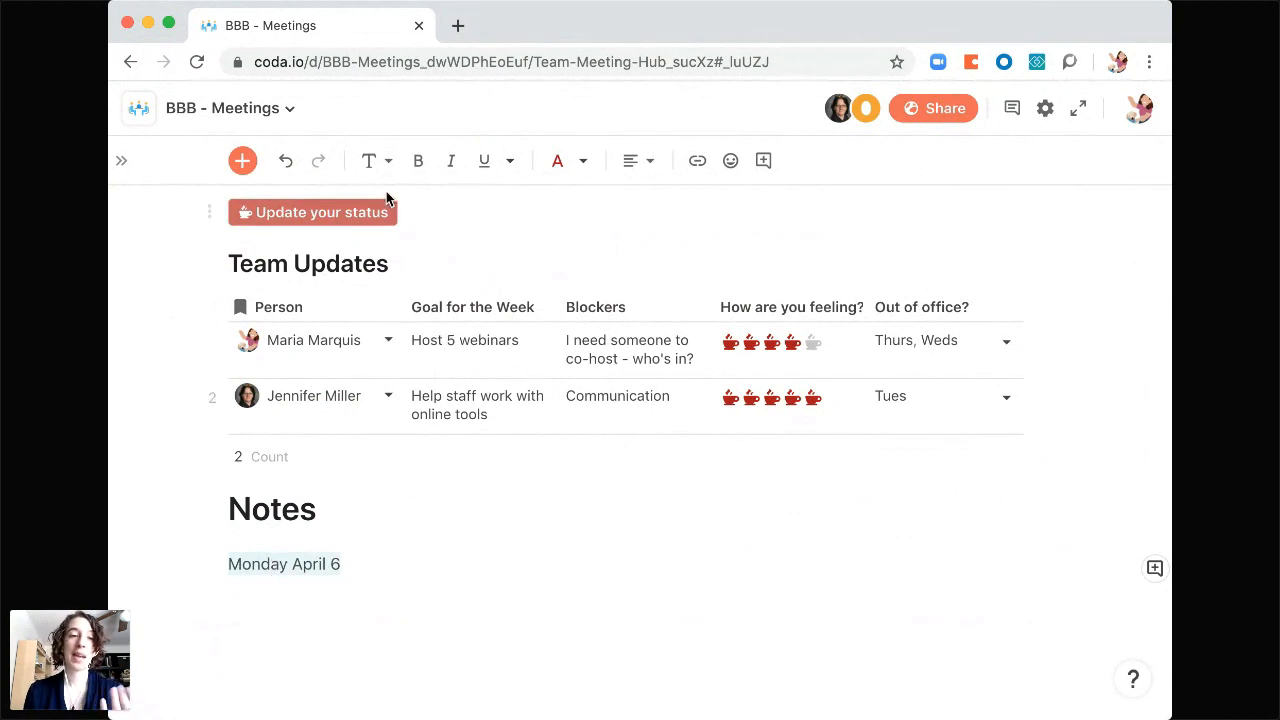
left_click(379, 162)
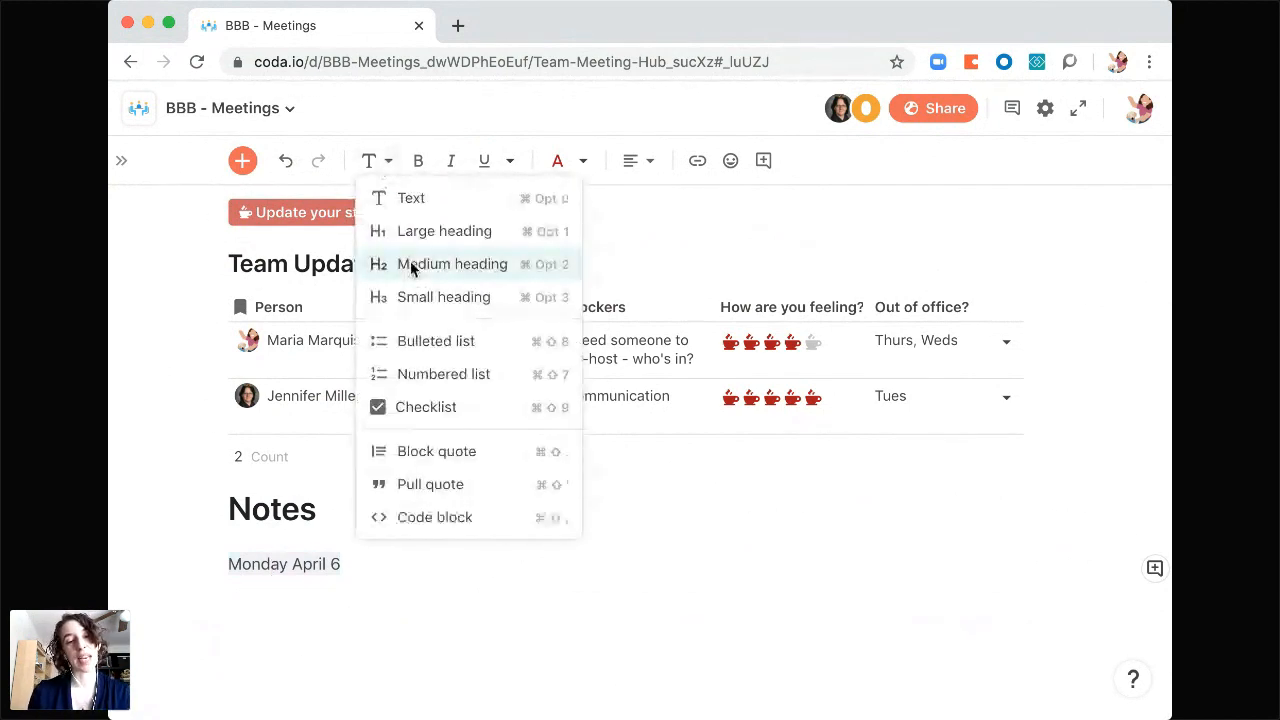
left_click(410, 265)
- Write "Just start typing our notes." and "We could keep typing" as two lines under the Monday April 6 heading
key("Return")
type("Just state")
key("BackSpace")
key("BackSpace")
type("rt typing our notes.")
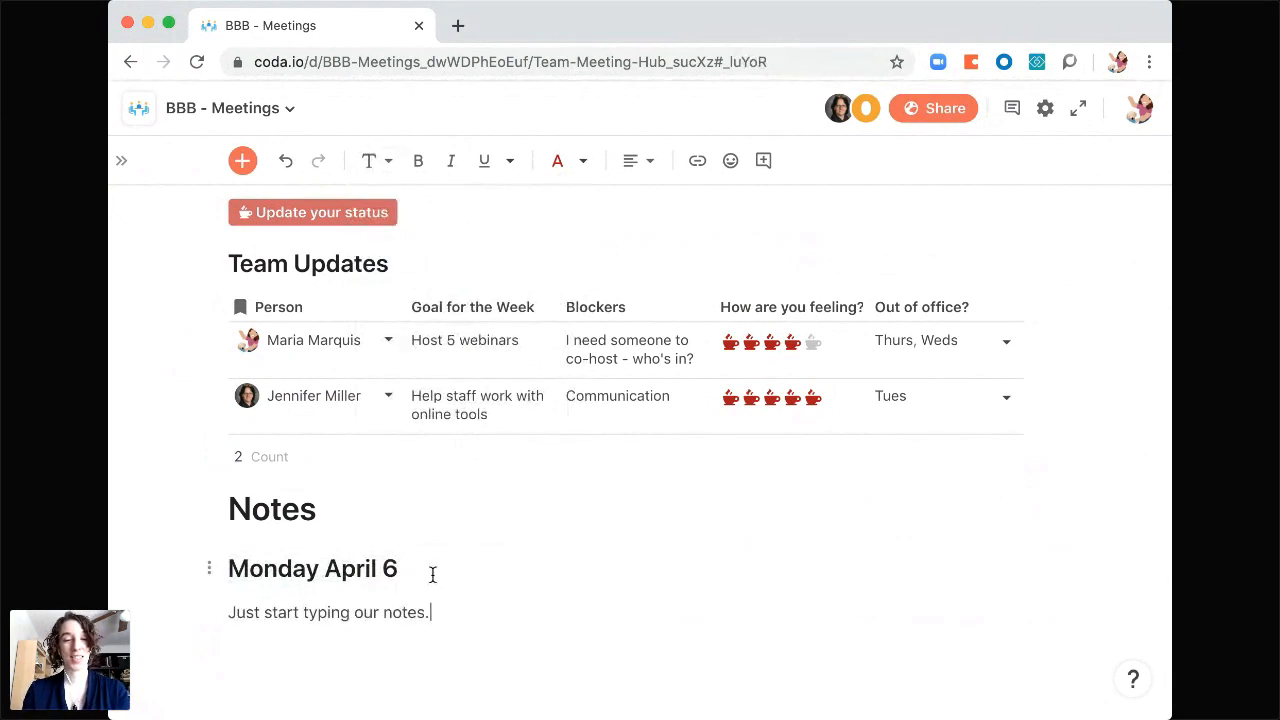
key("Return")
type("W")
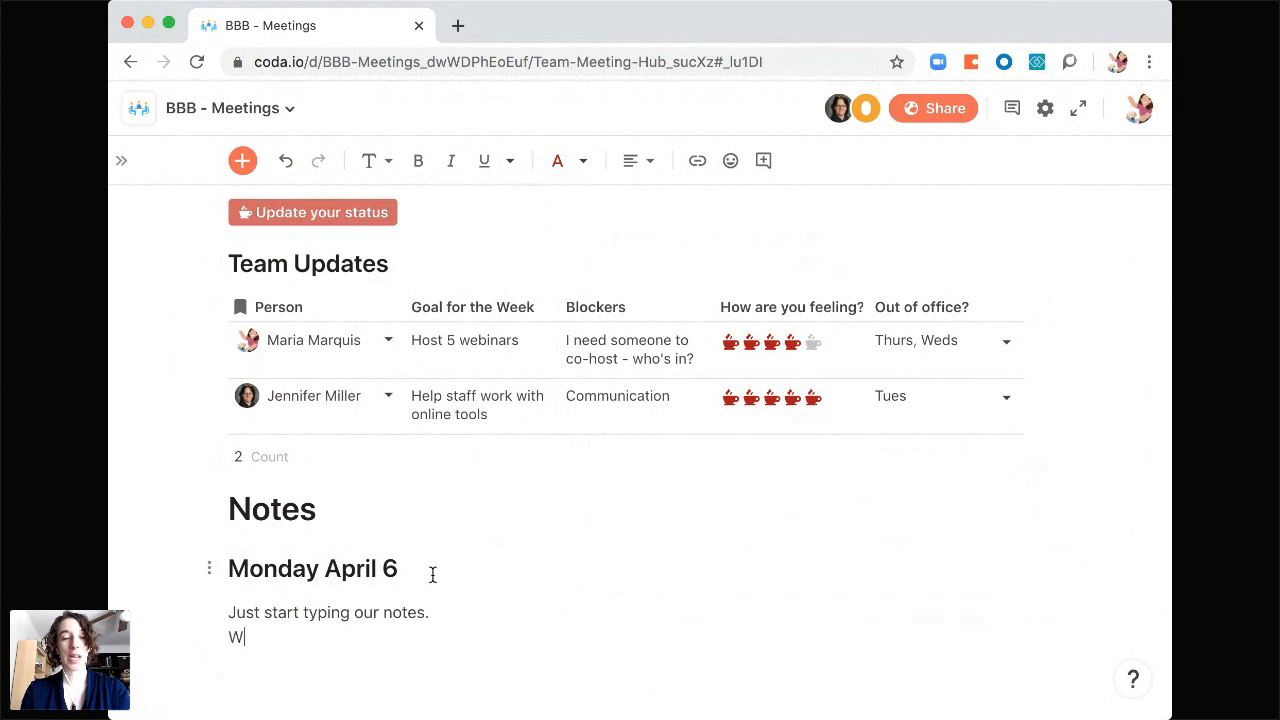
type("e could keep typing")
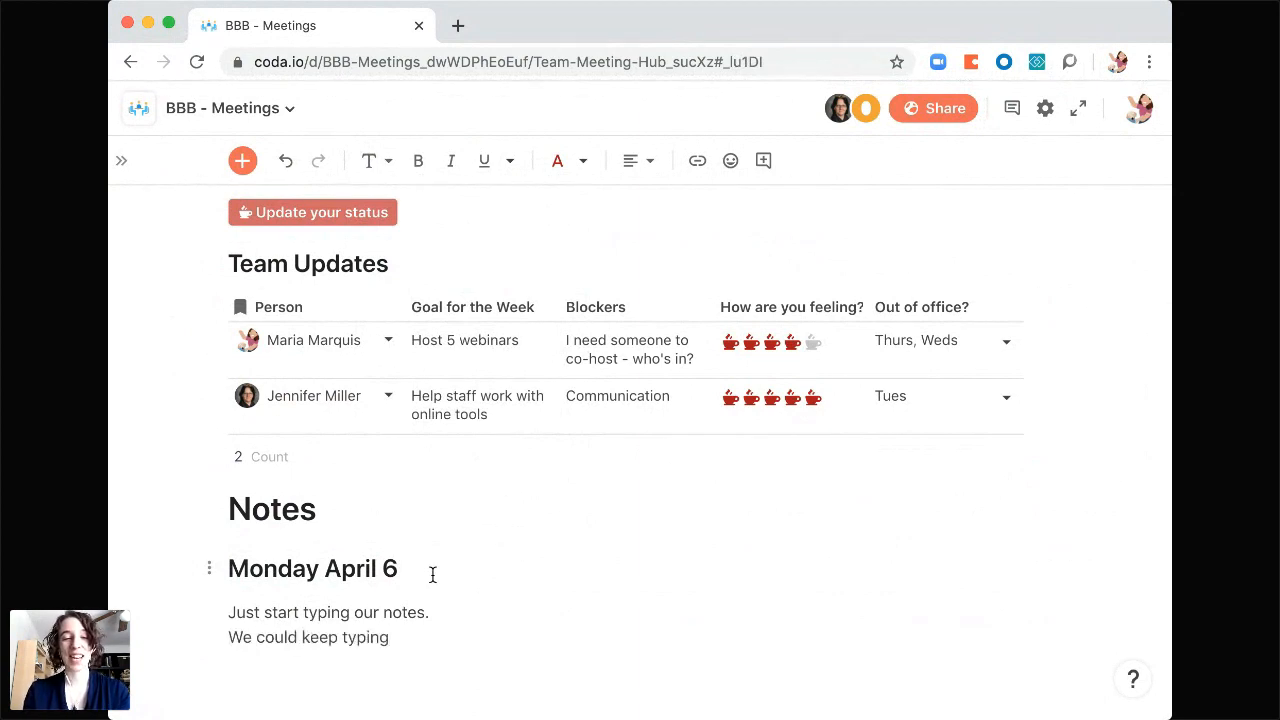
key("Return")
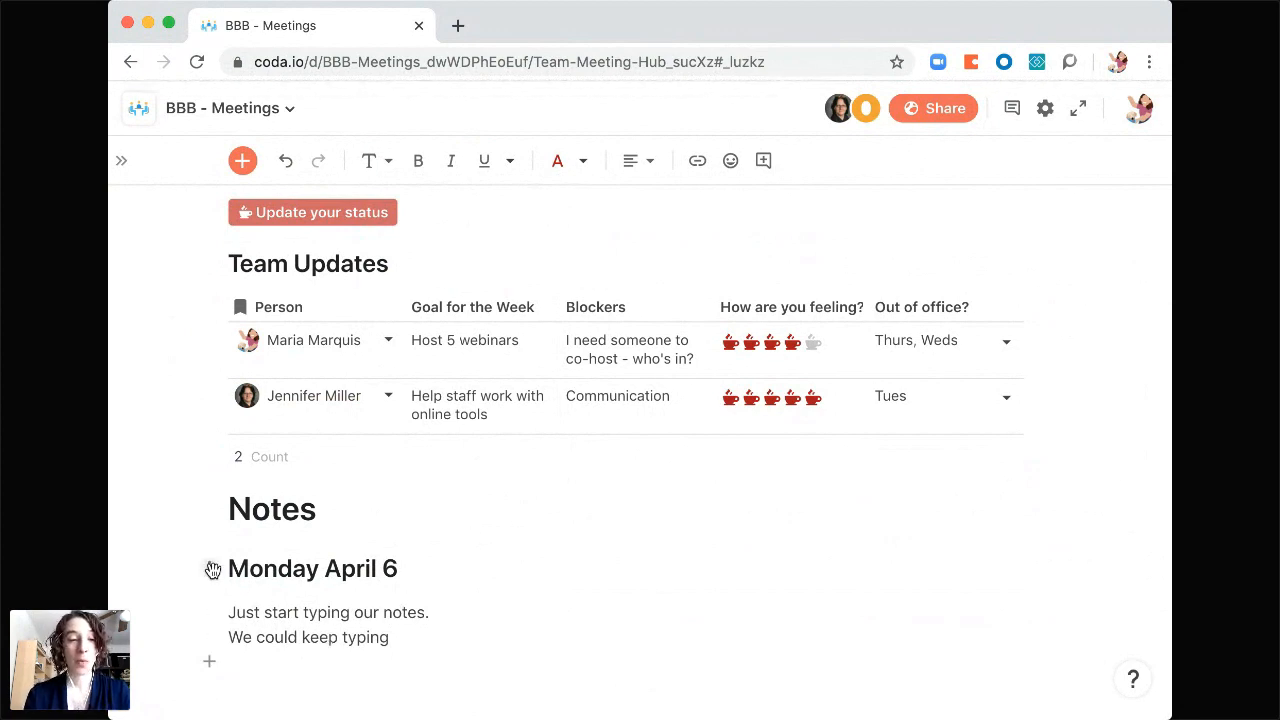
- Make the content under the Monday April 6 heading collapsible, expand it once, and leave it collapsed
left_click(209, 572)
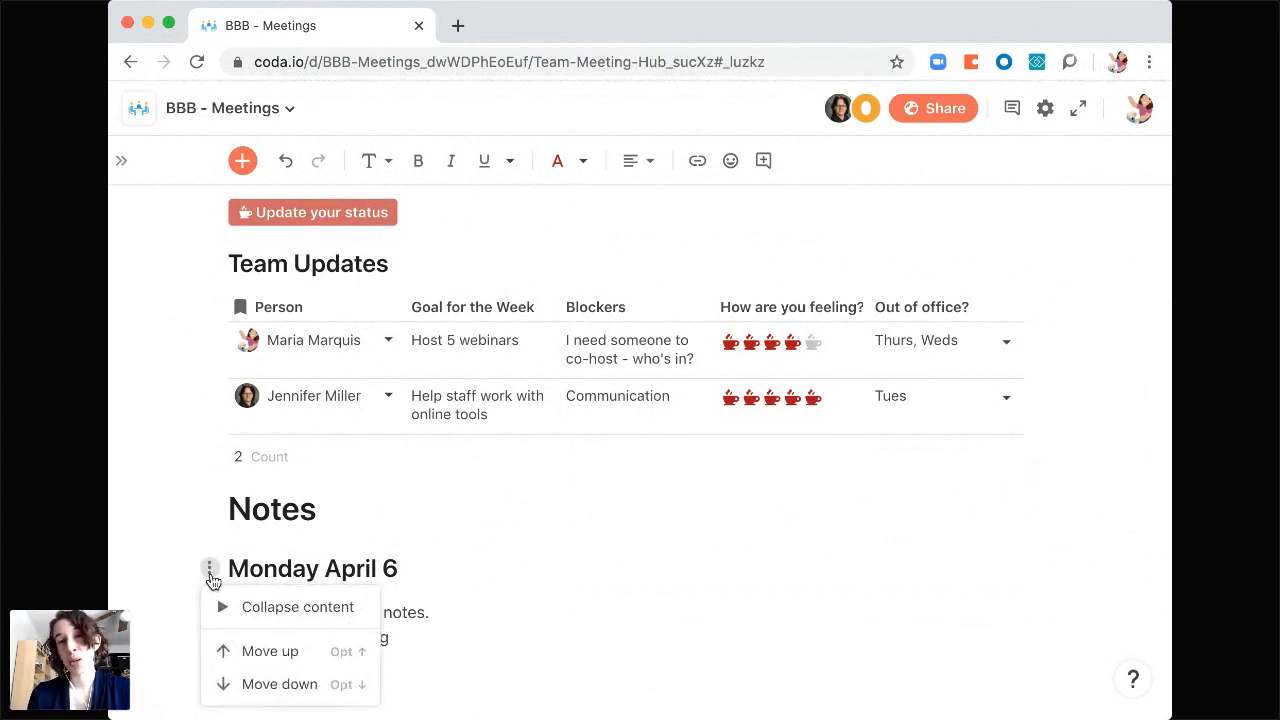
left_click(257, 618)
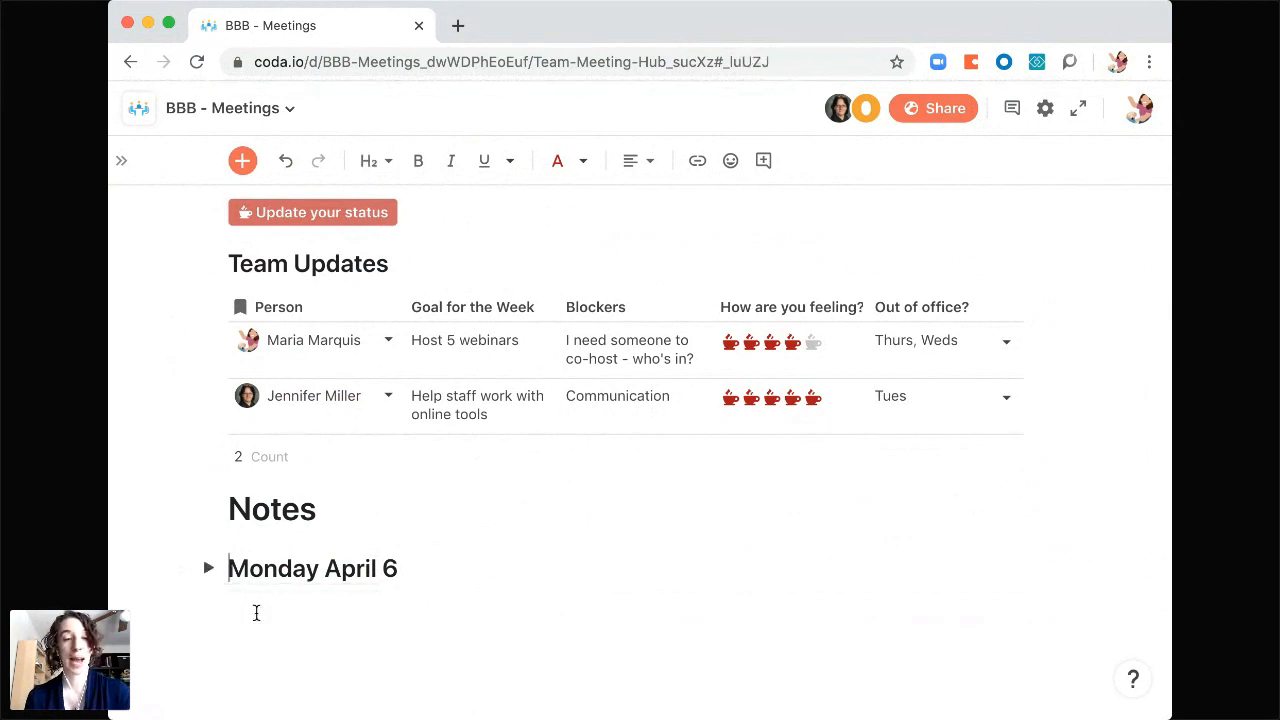
left_click(209, 570)
left_click(209, 572)
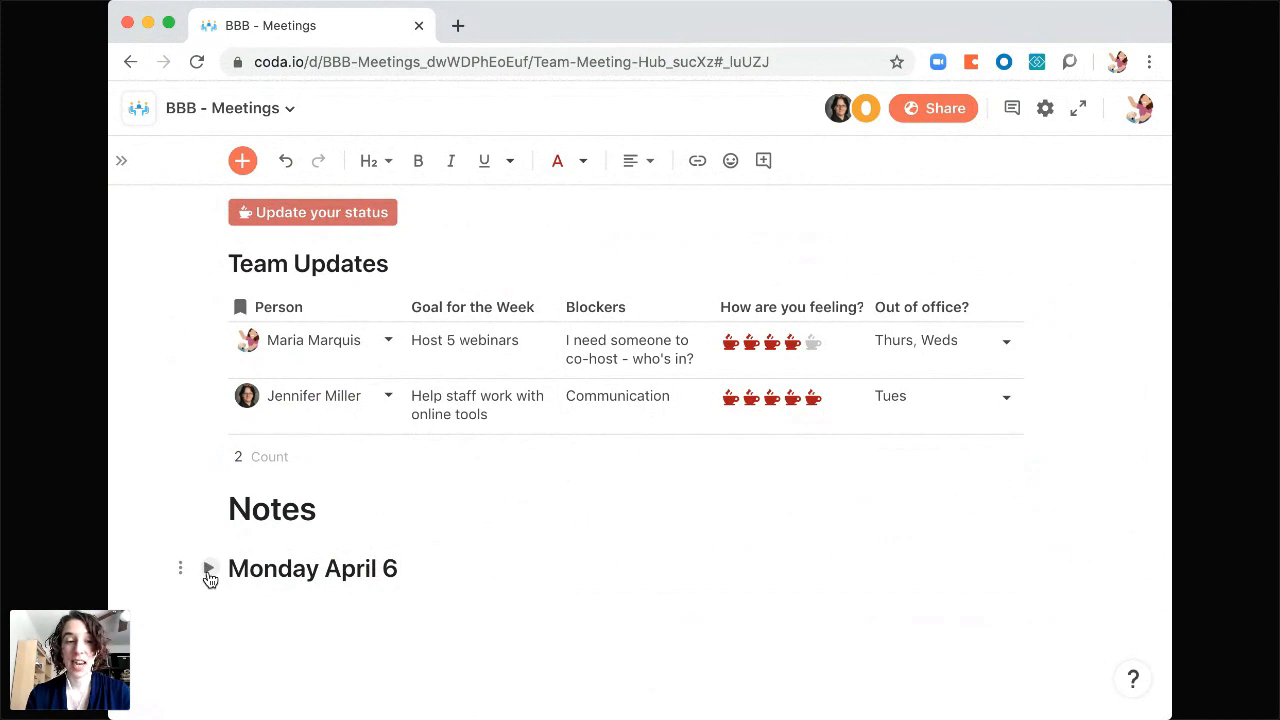
- Add the line "Monday April 13" between Notes and Monday April 6 and format it as a medium heading
left_click(316, 515)
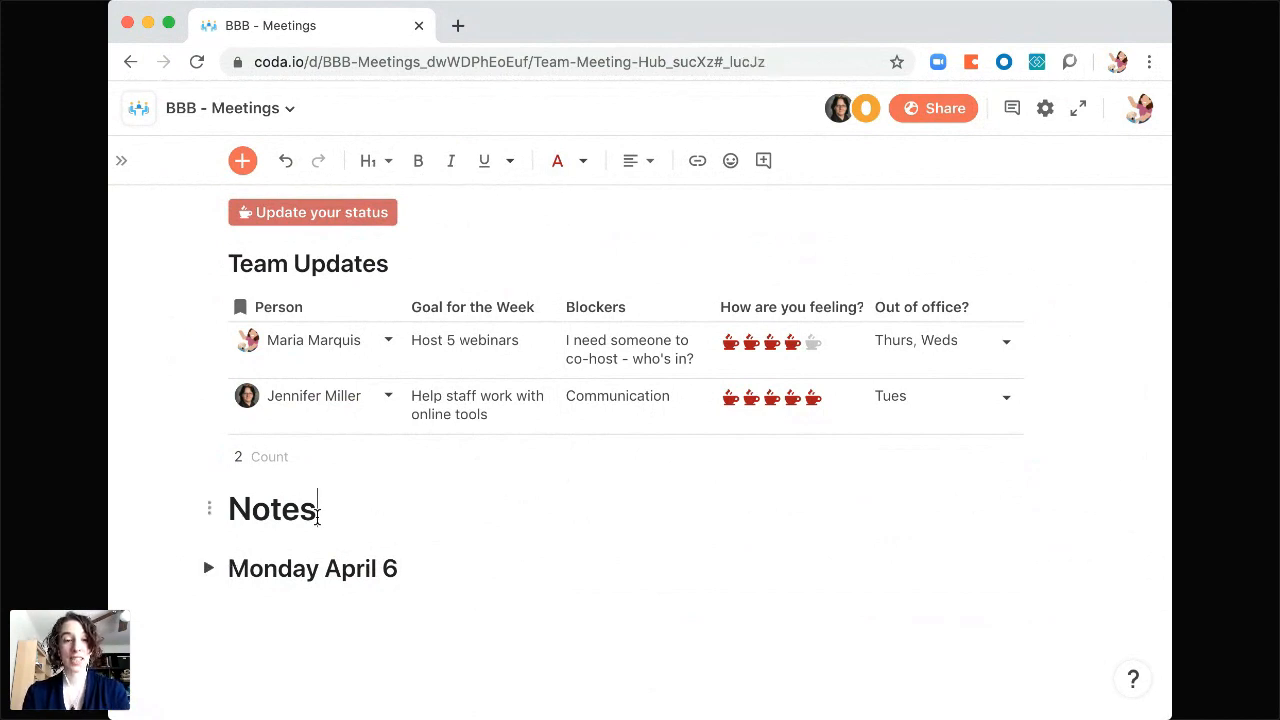
key("Return")
type("Monday April 13")
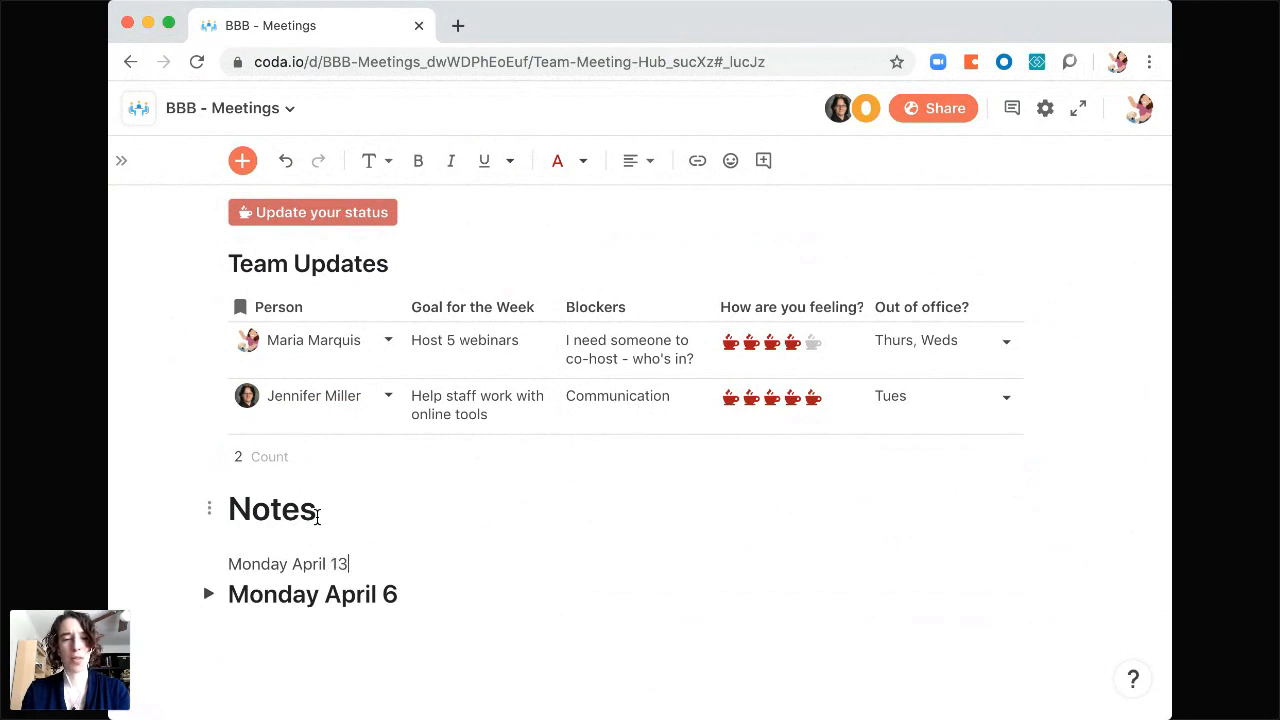
triple_click(279, 568)
left_click(371, 160)
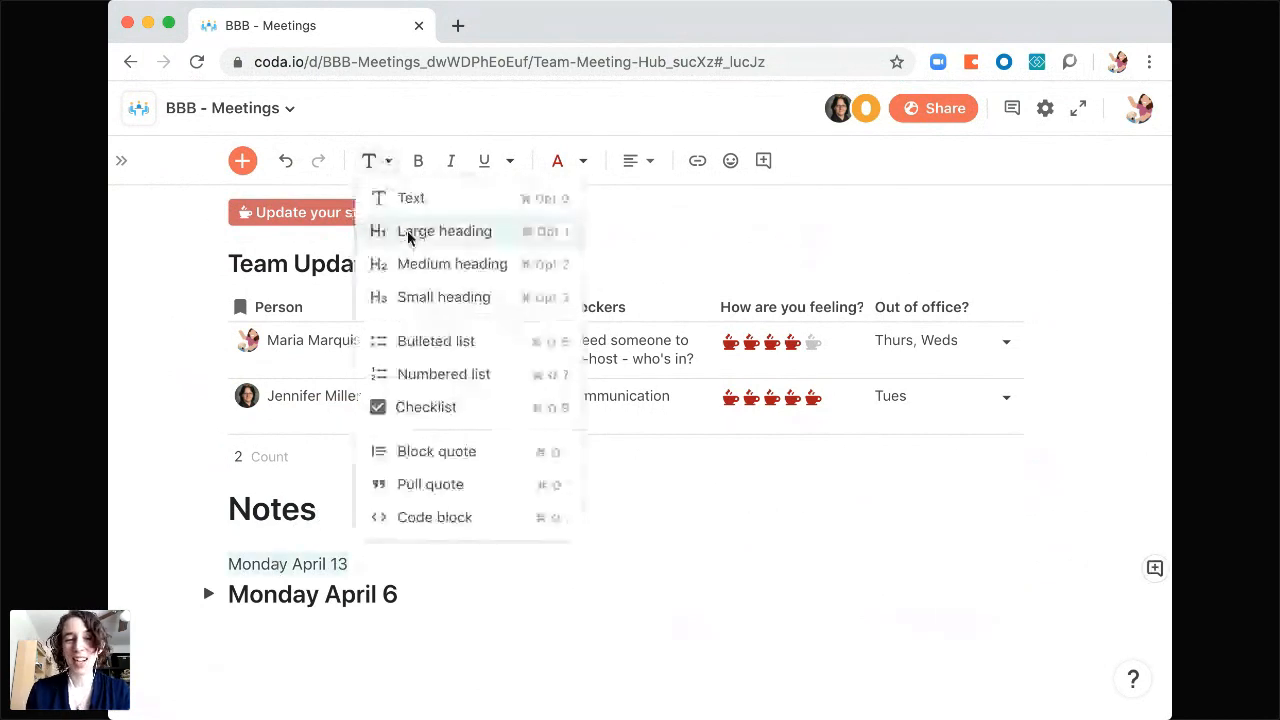
left_click(411, 263)
- Write "Just start typing again" as a line under the Monday April 13 heading
left_click(432, 574)
key("Return")
type("Just ts")
key("BackSpace")
key("BackSpace")
key("BackSpace")
type("sta")
key("BackSpace")
key("BackSpace")
key("BackSpace")
type("start typing")
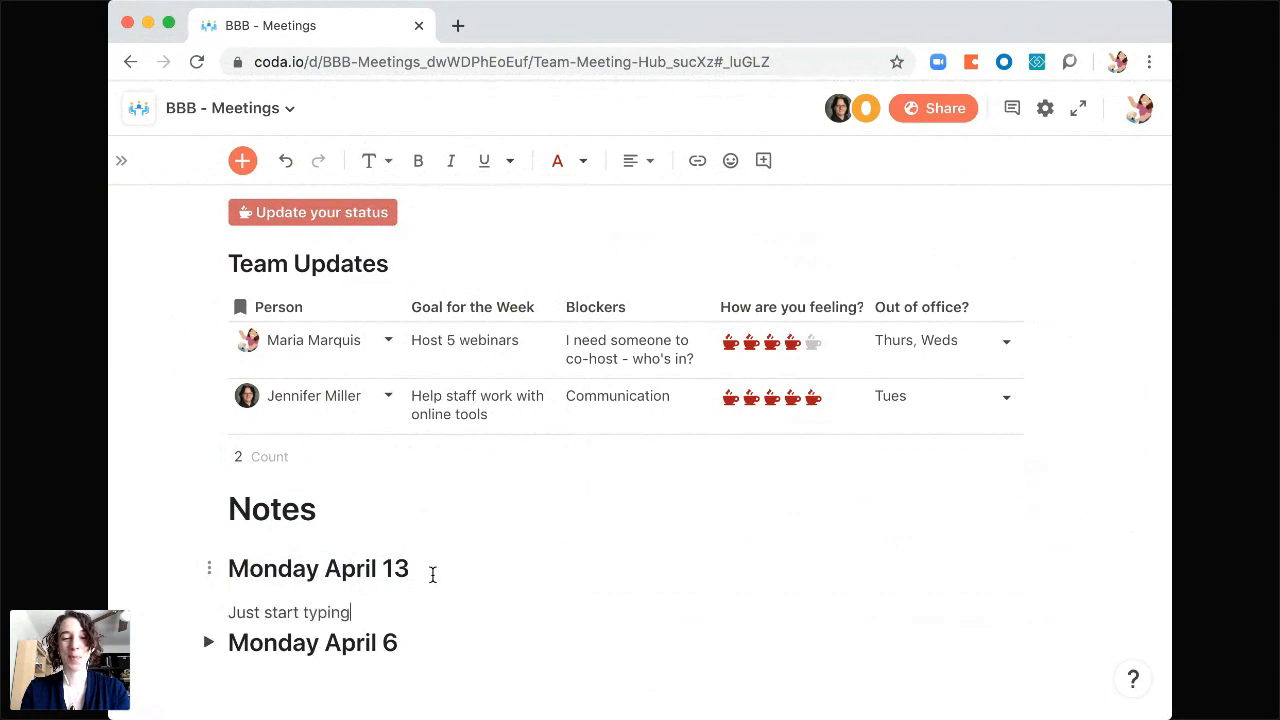
type(" again")
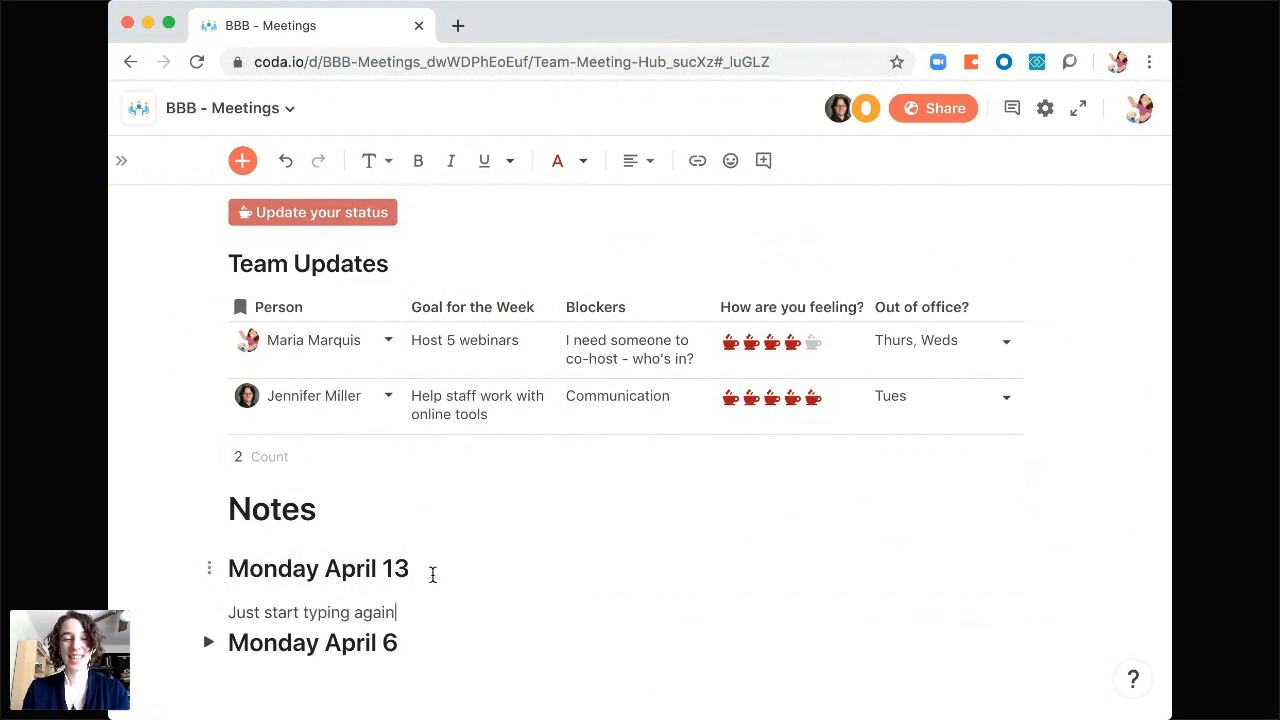
- Make the Monday April 13 content collapsible, with an empty line added below its note, and leave it collapsed
left_click(210, 569)
left_click(240, 606)
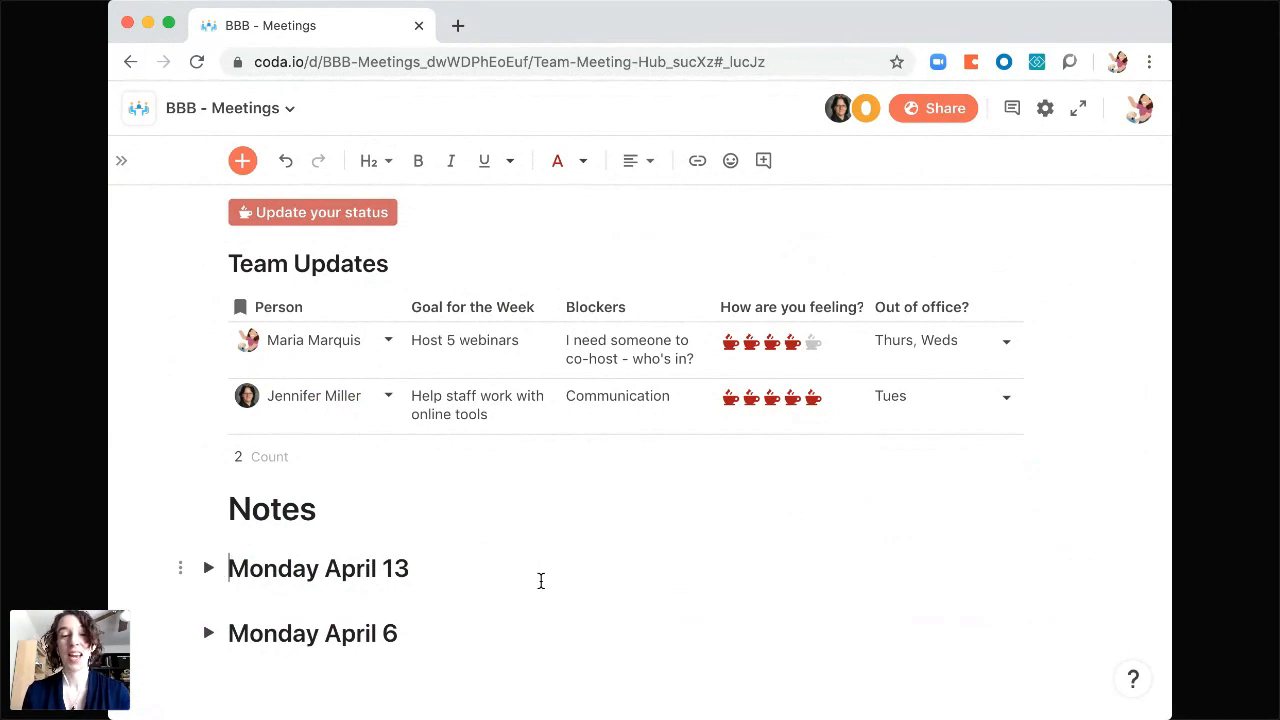
left_click(208, 568)
left_click(446, 611)
key("Return")
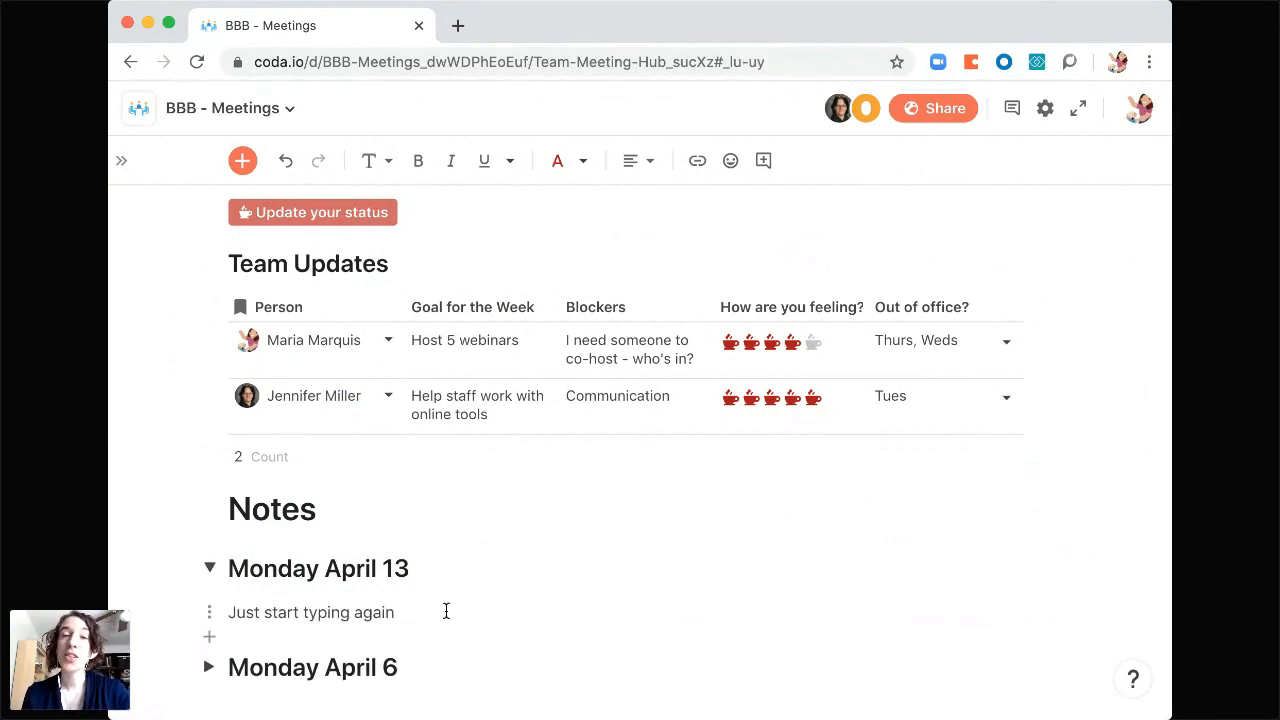
left_click(380, 163)
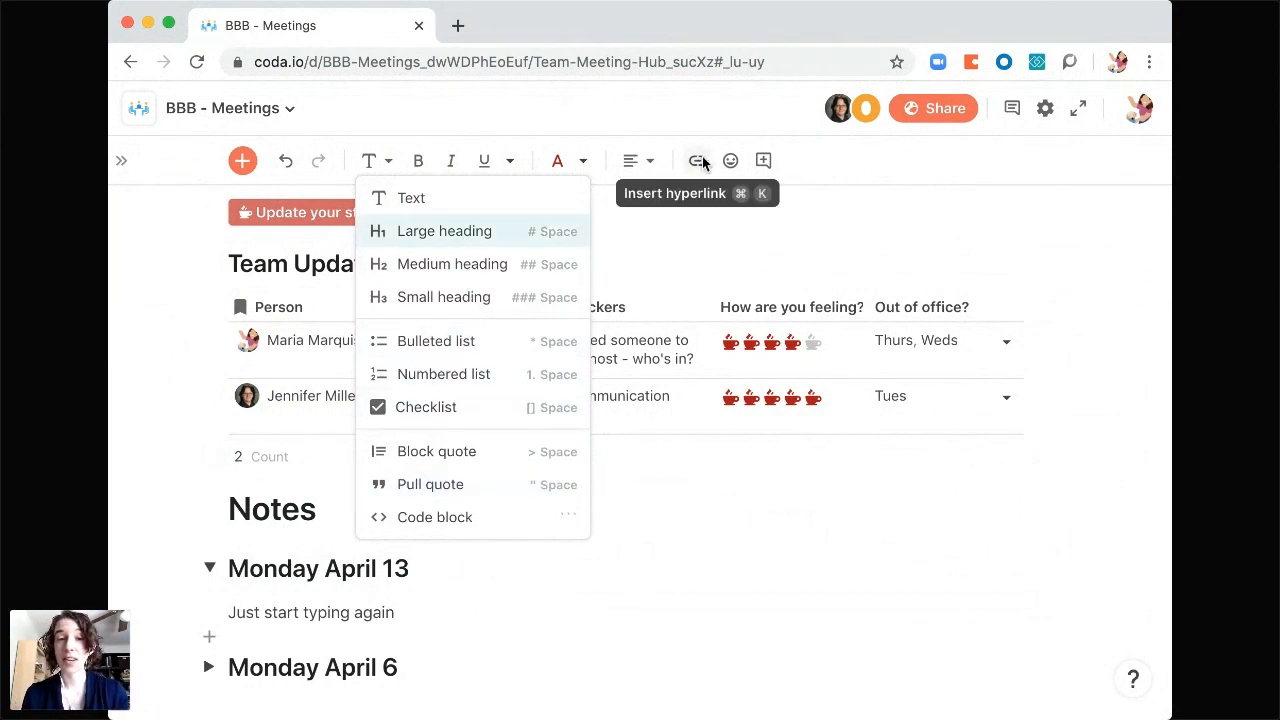
left_click(410, 625)
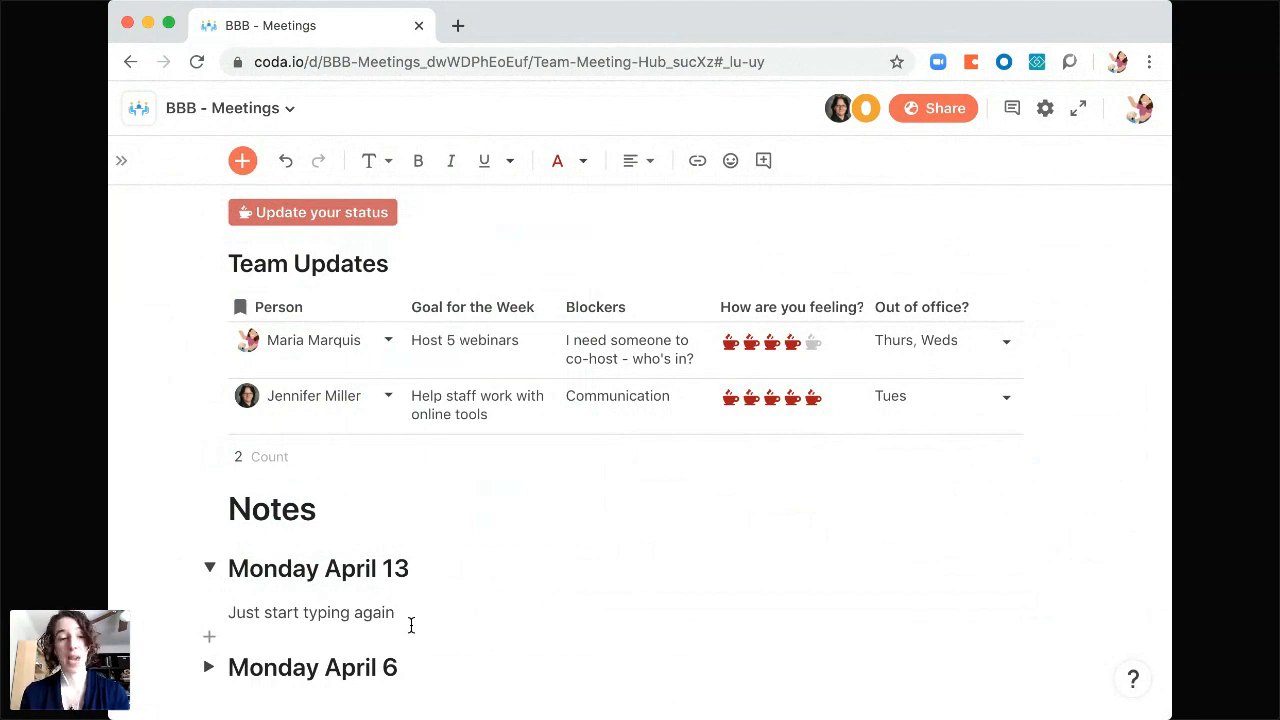
left_click(209, 568)
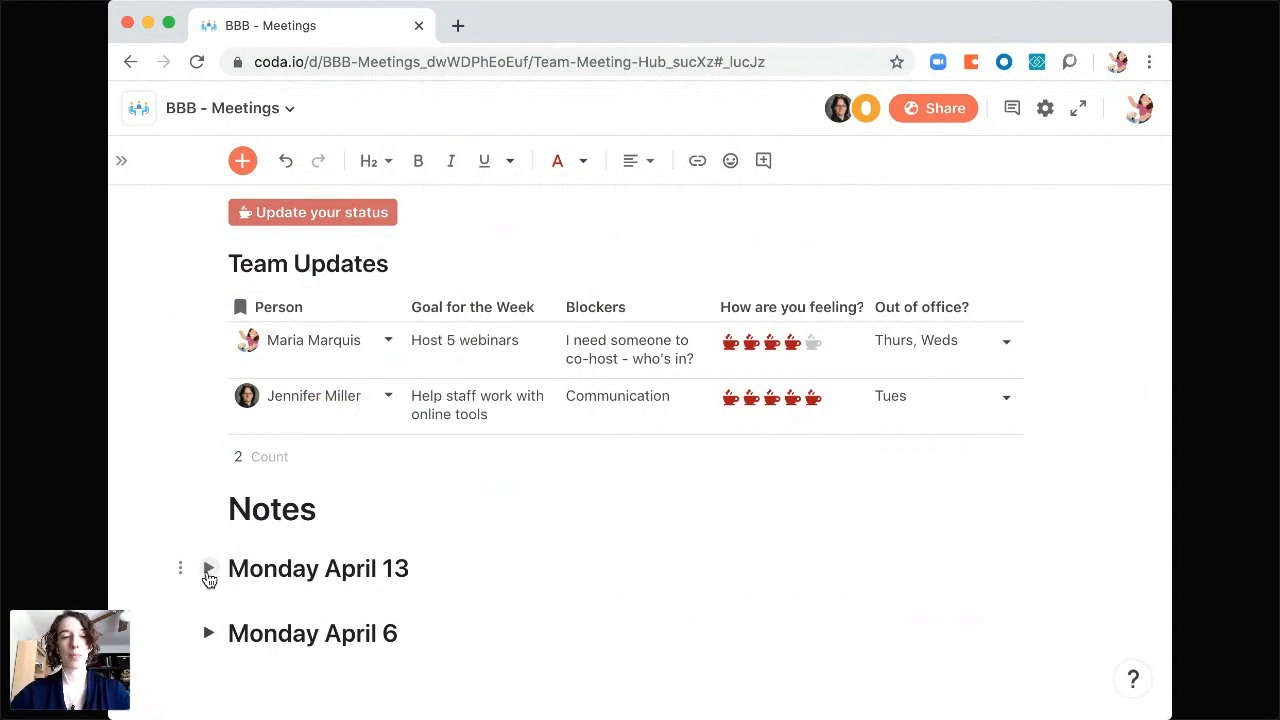
- Insert a new blank table directly below the Notes heading and name it "Note Repository"
left_click(431, 604)
left_click(379, 514)
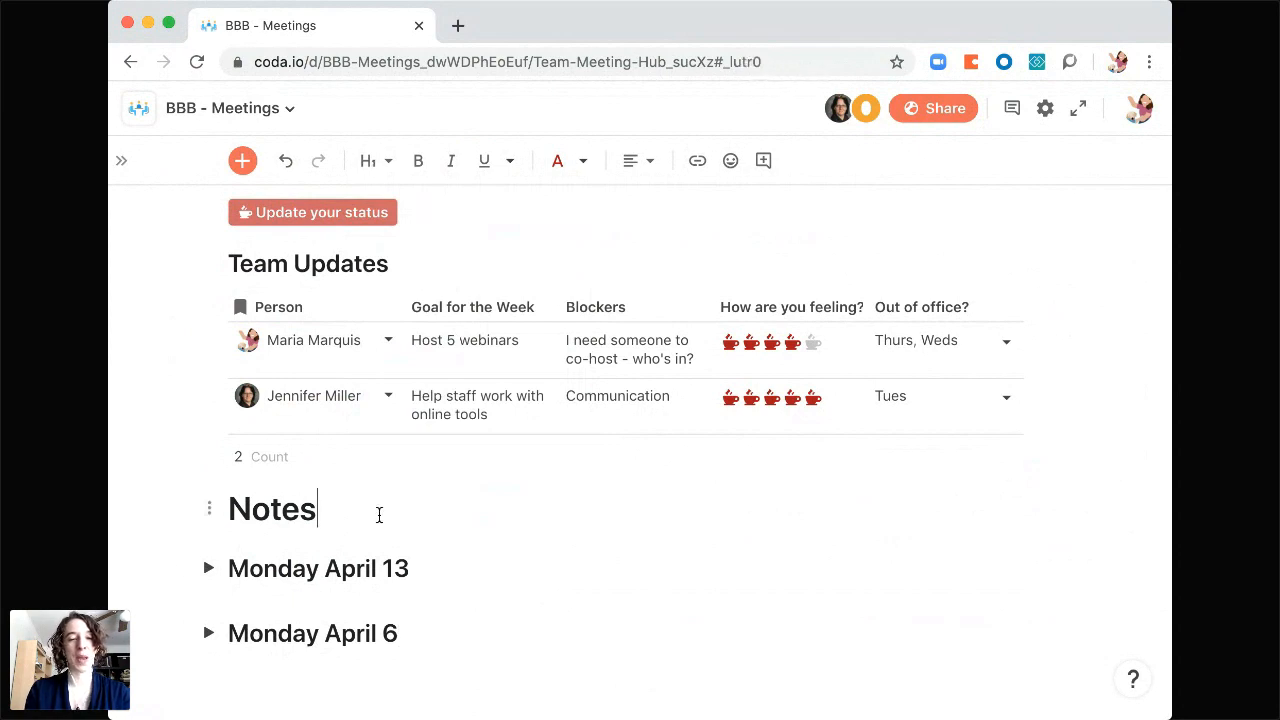
key("Return")
scroll(379, 514, "down", 2)
key("BackSpace")
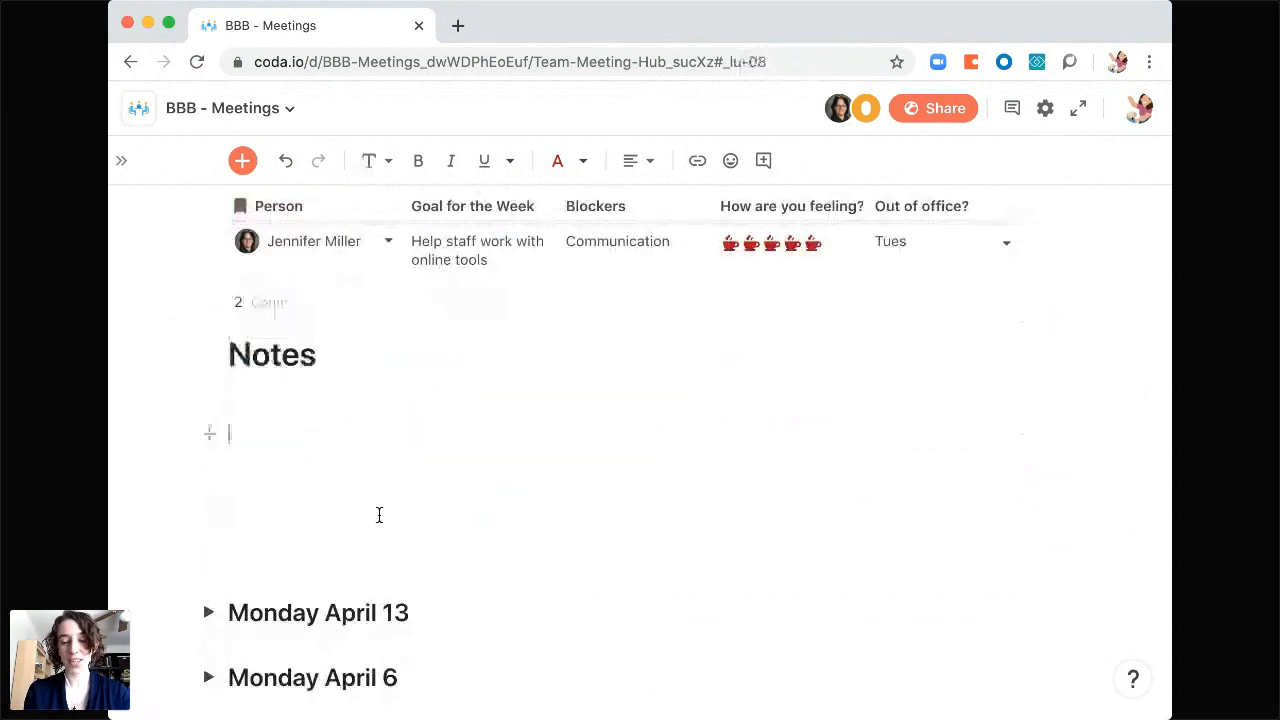
type("/table")
left_click(335, 503)
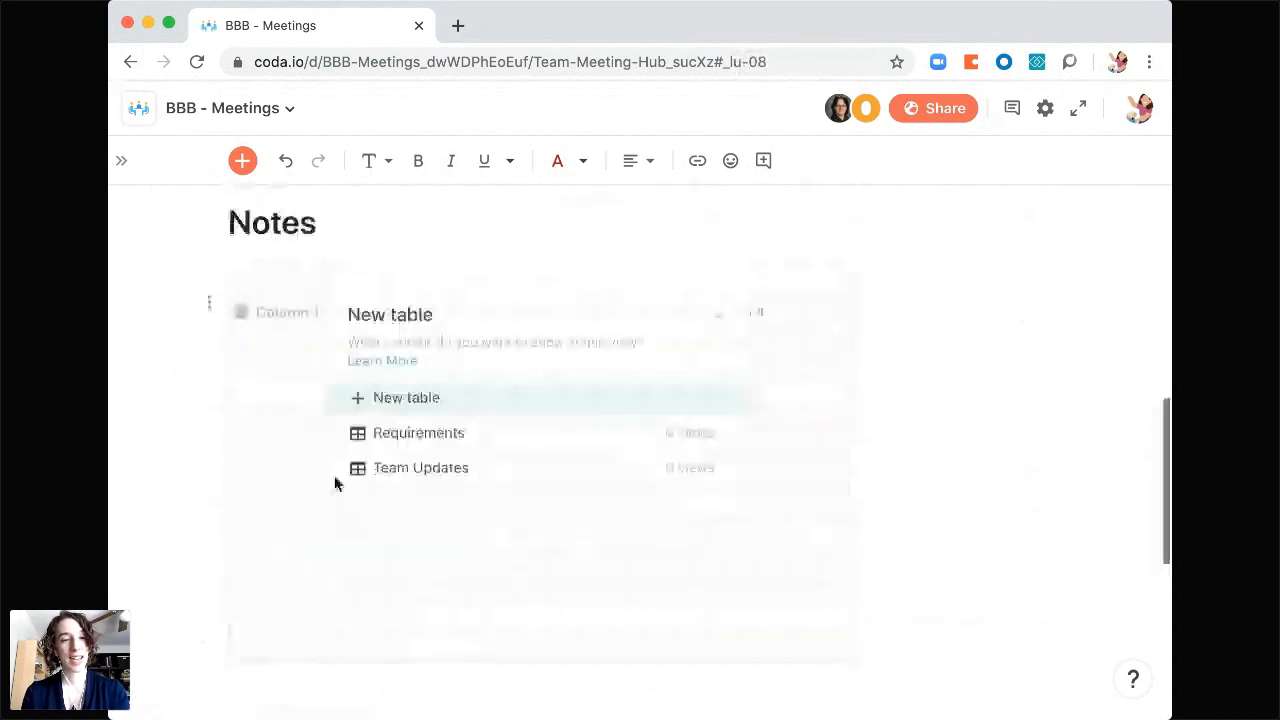
left_click(415, 404)
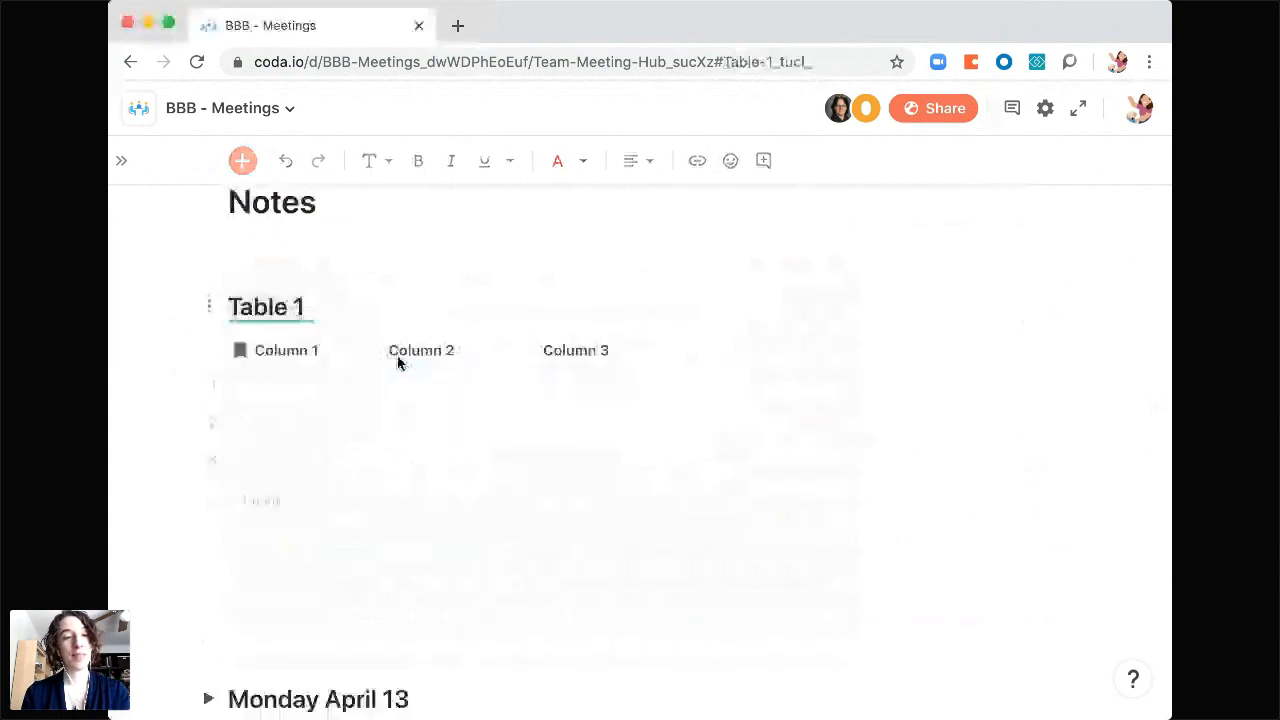
type("Note R")
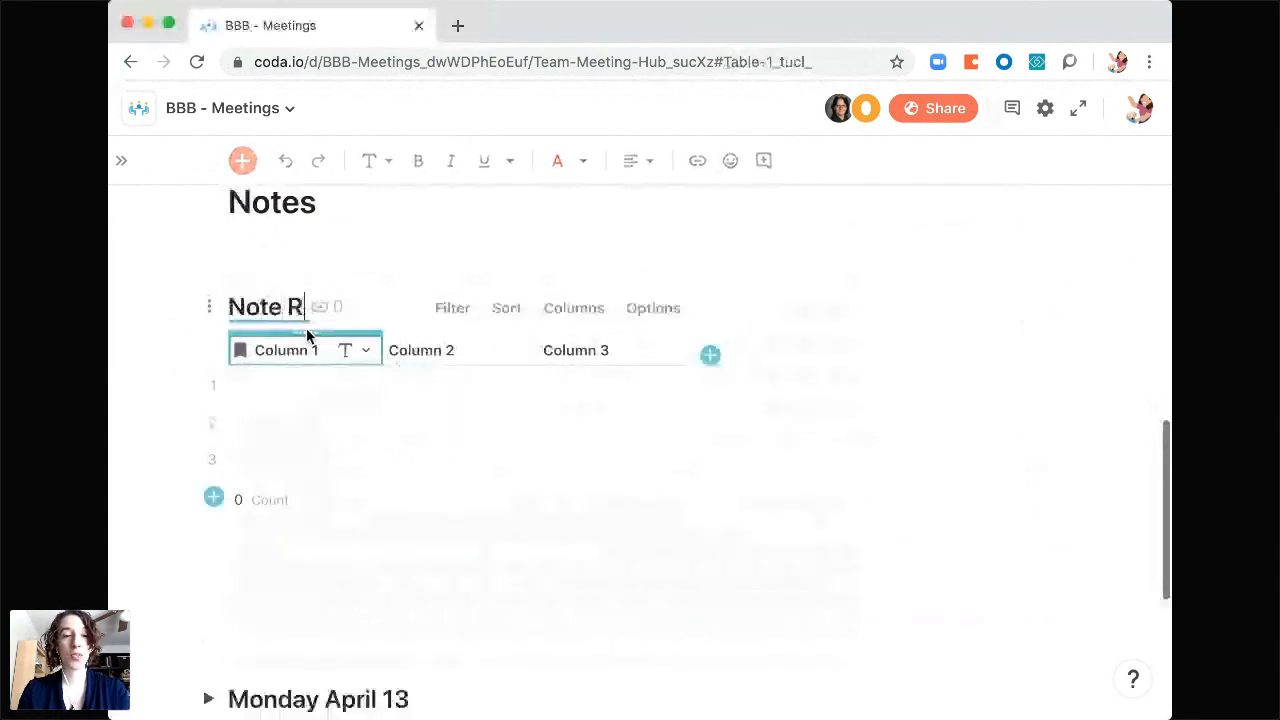
type("eposi")
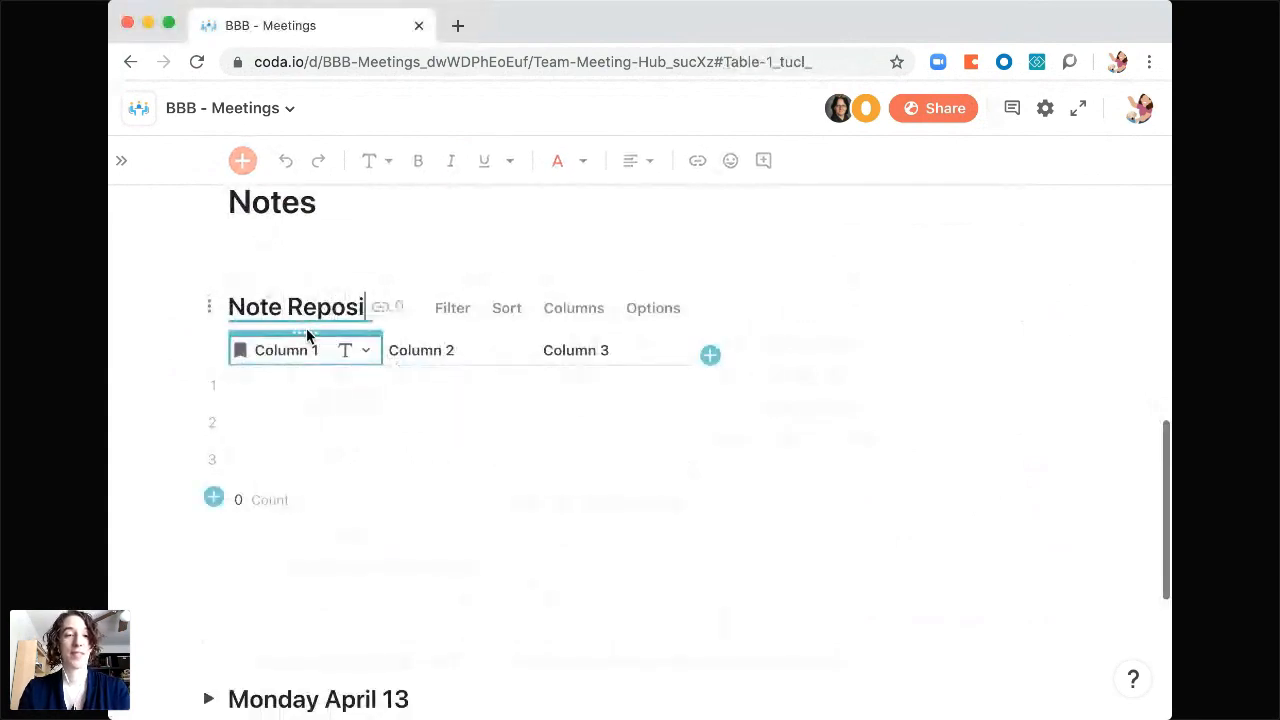
type("tory")
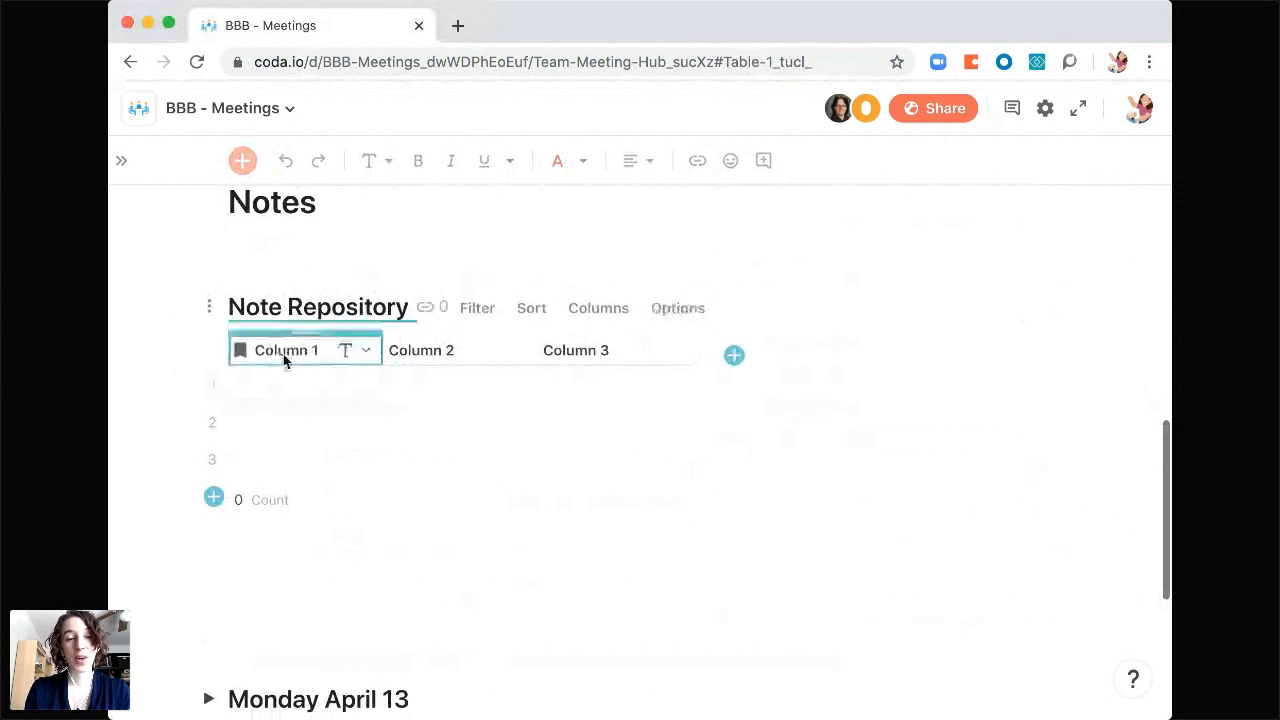
- Name the three columns of the Note Repository table Date, Attendees and Notes
type("Date")
key("Tab")
type("Attendees")
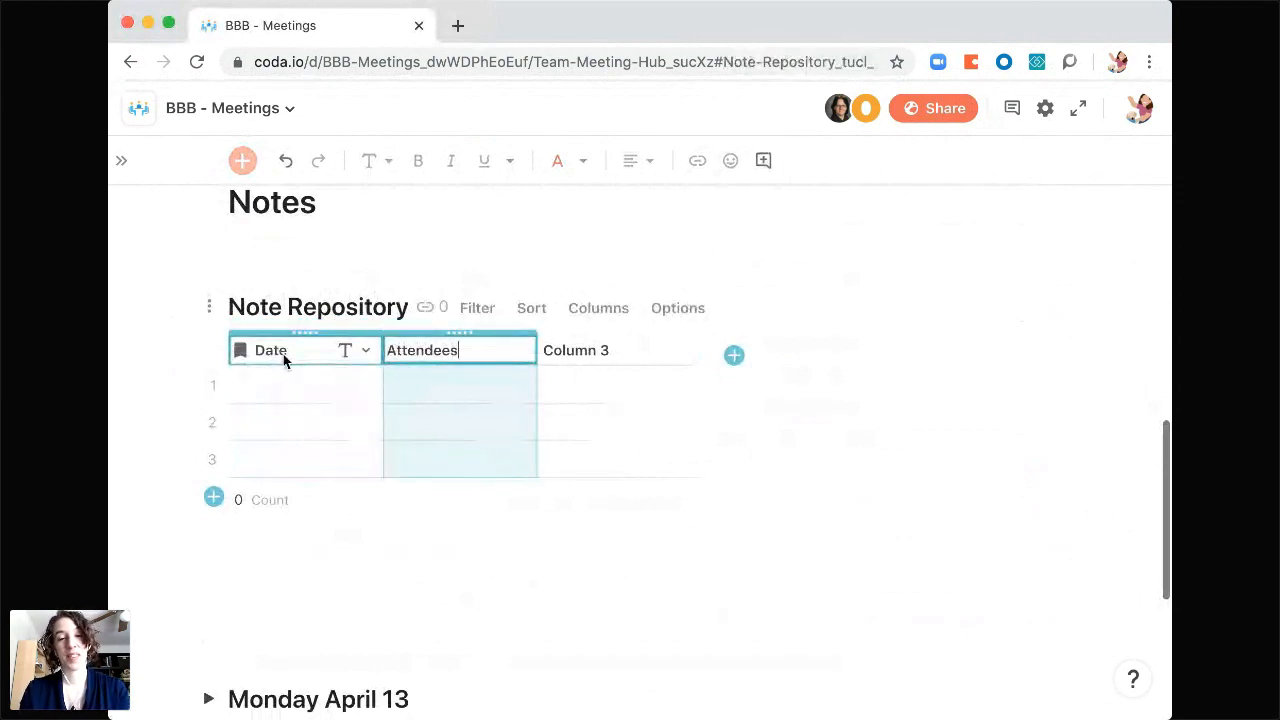
key("Tab")
type("Notes")
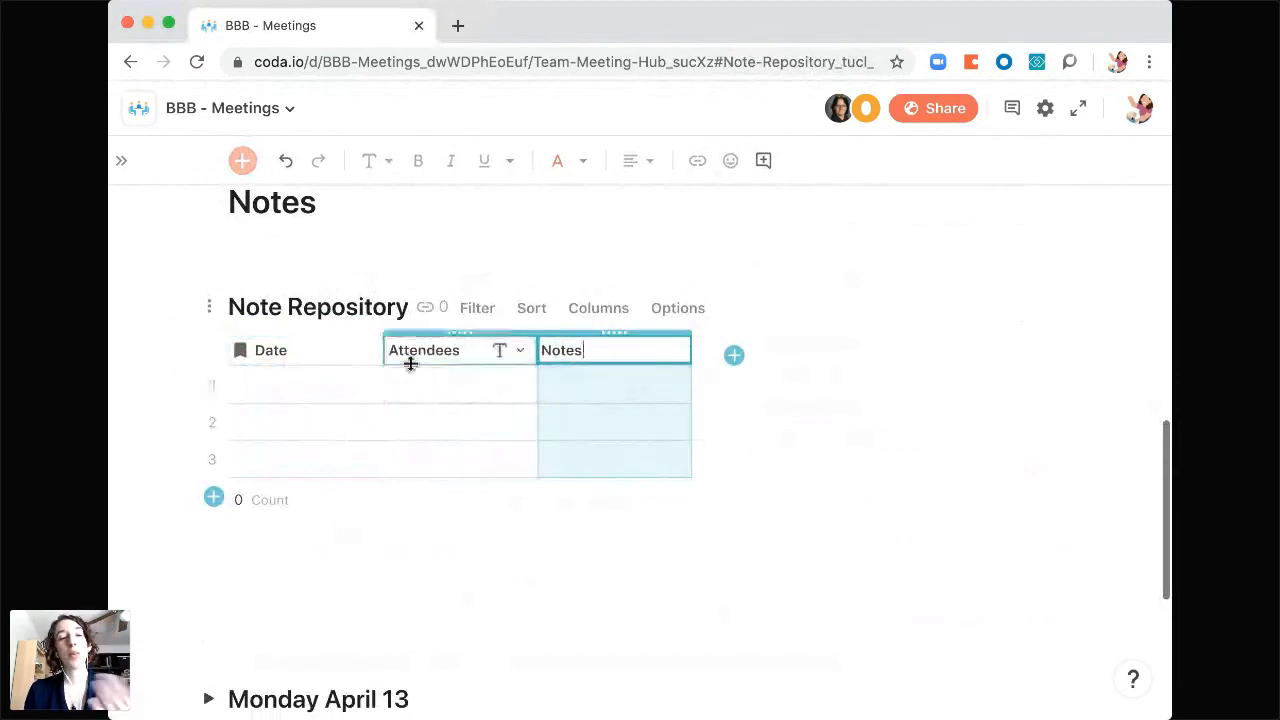
- Format the Date column of the Note Repository table as the Date type
left_click(364, 351)
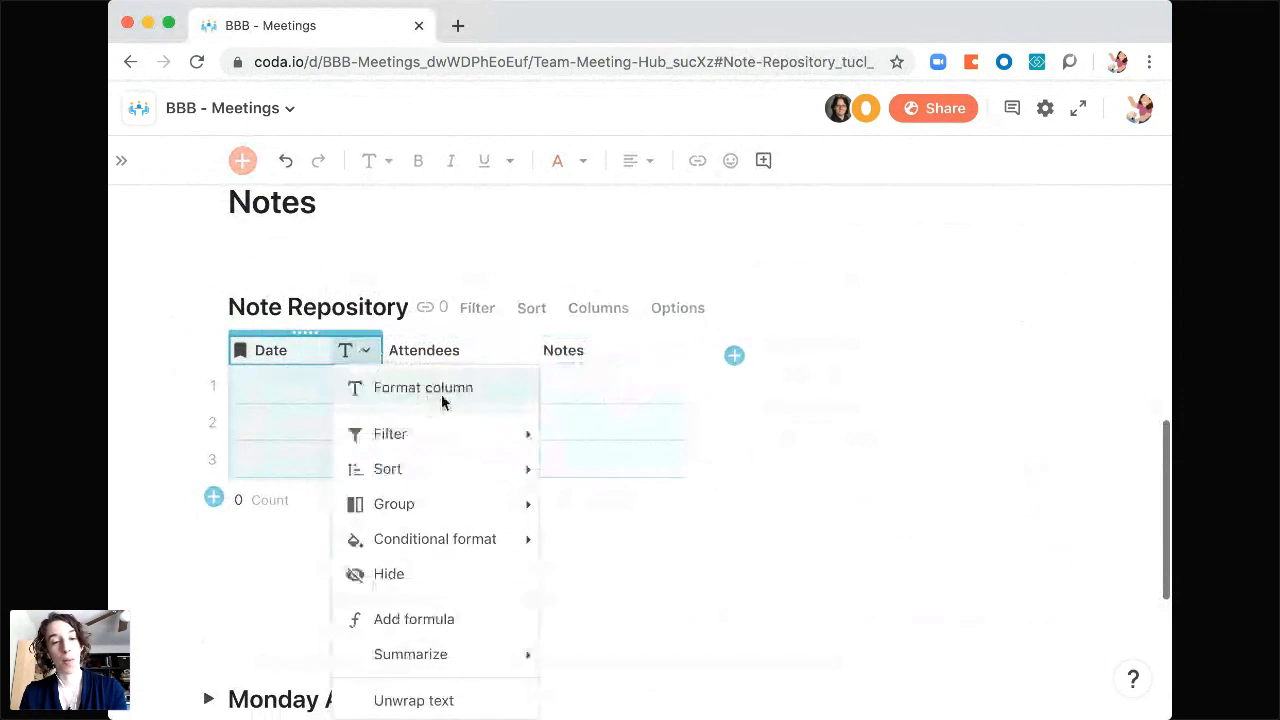
left_click(466, 388)
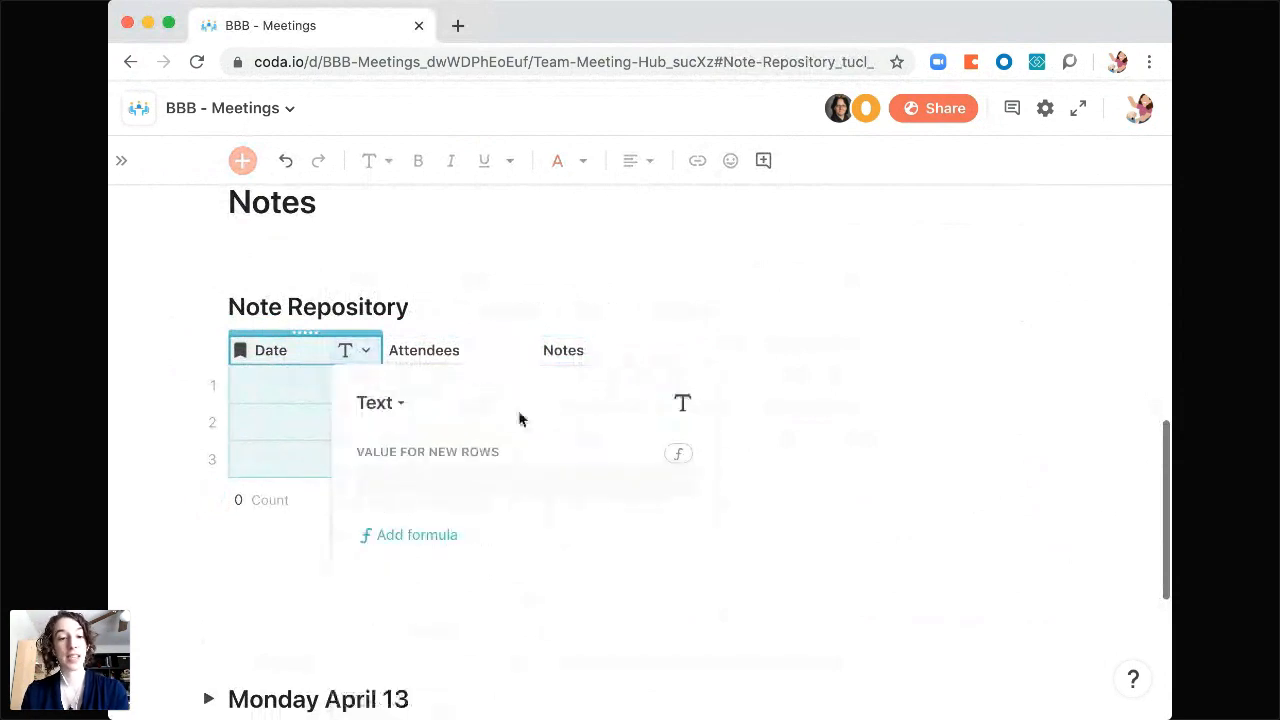
left_click(400, 405)
mouse_move(437, 266)
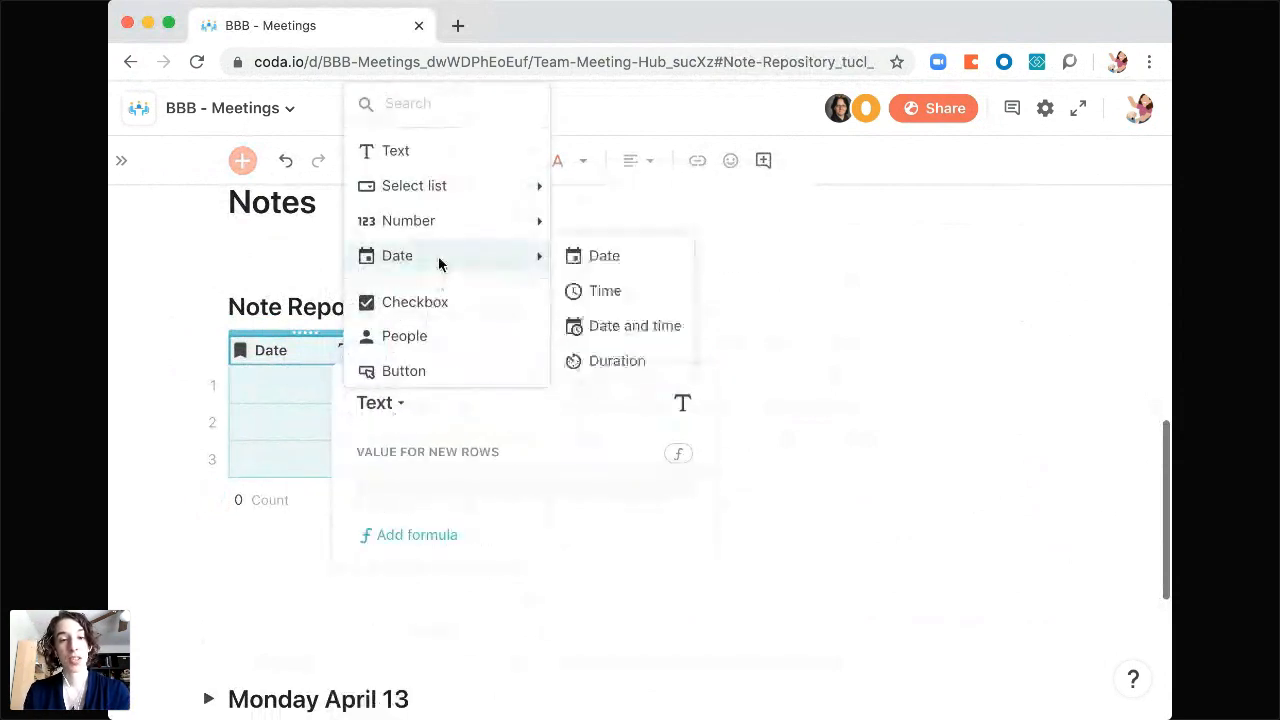
left_click(588, 258)
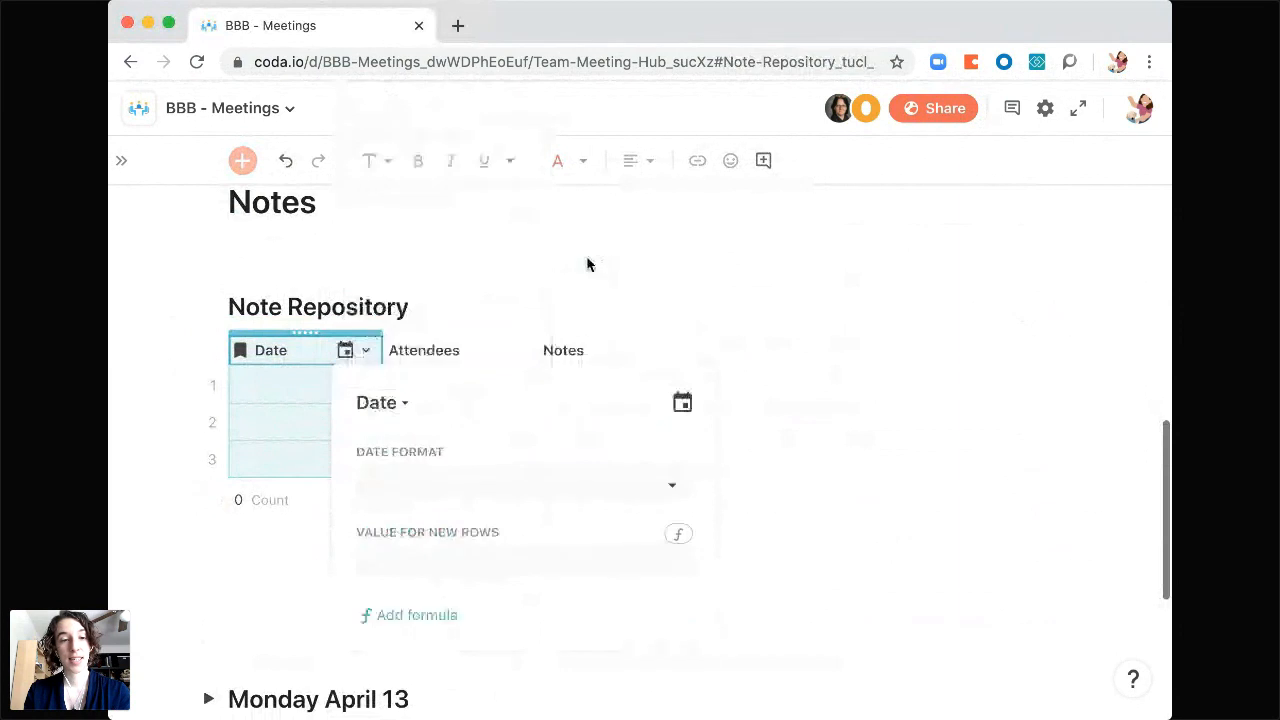
- Format the Attendees column of the Note Repository table as the People type
left_click(516, 350)
scroll(565, 513, "down", 3)
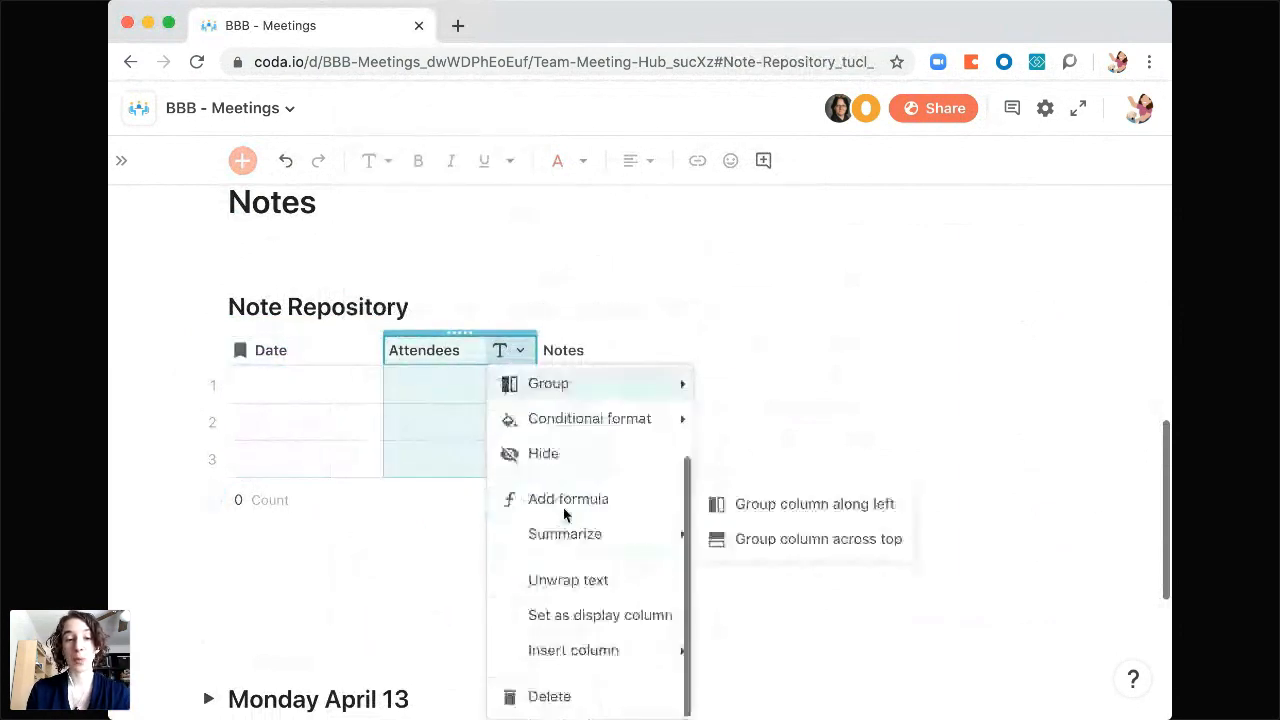
scroll(578, 423, "up", 3)
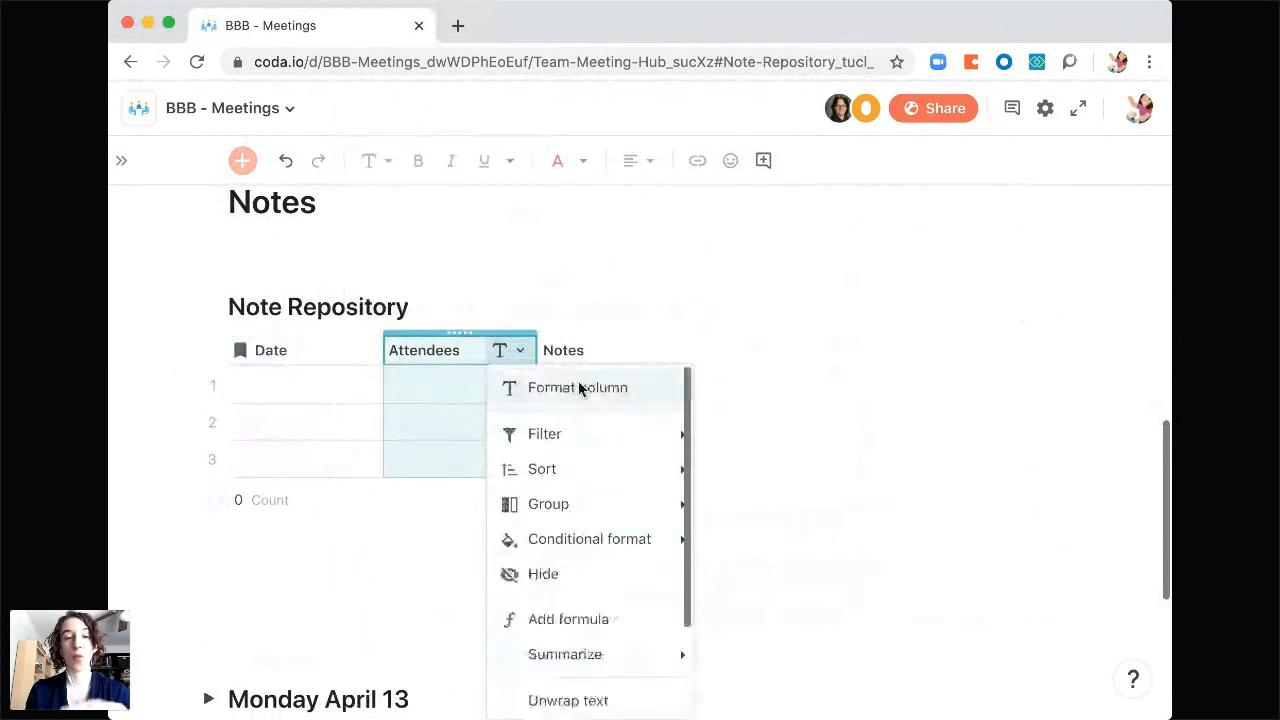
left_click(580, 387)
left_click(540, 406)
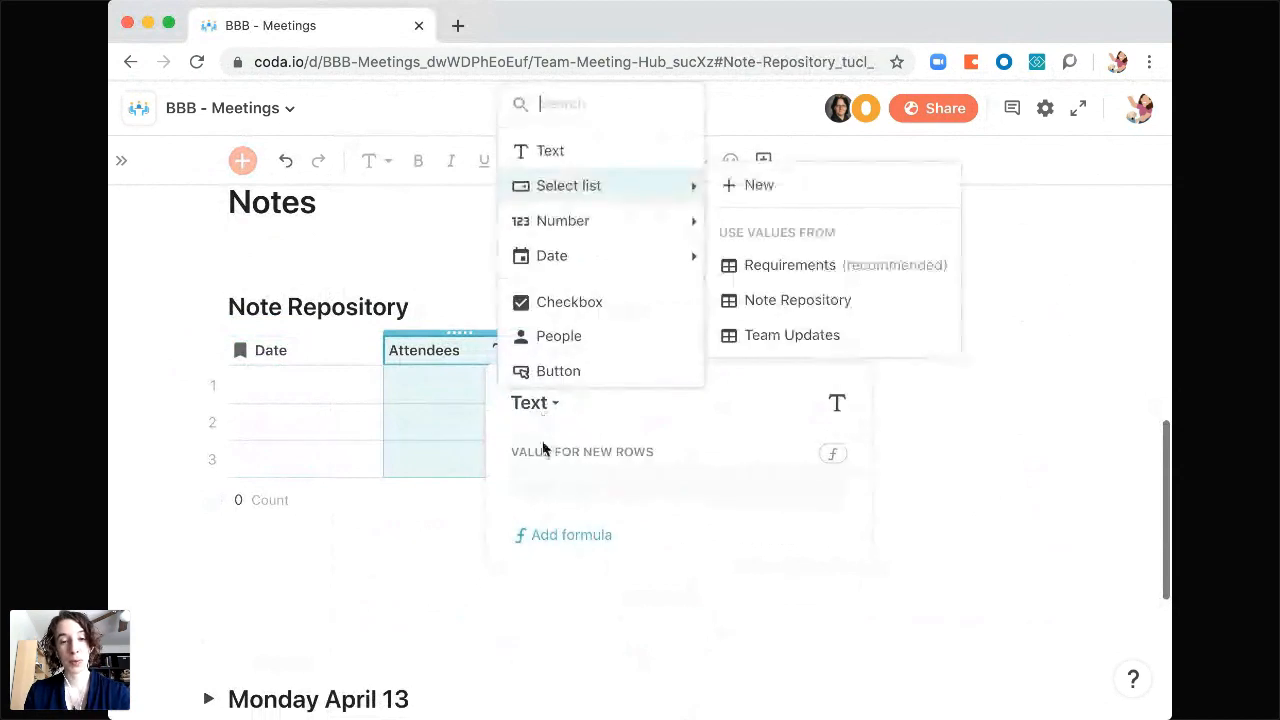
left_click(560, 336)
left_click(438, 403)
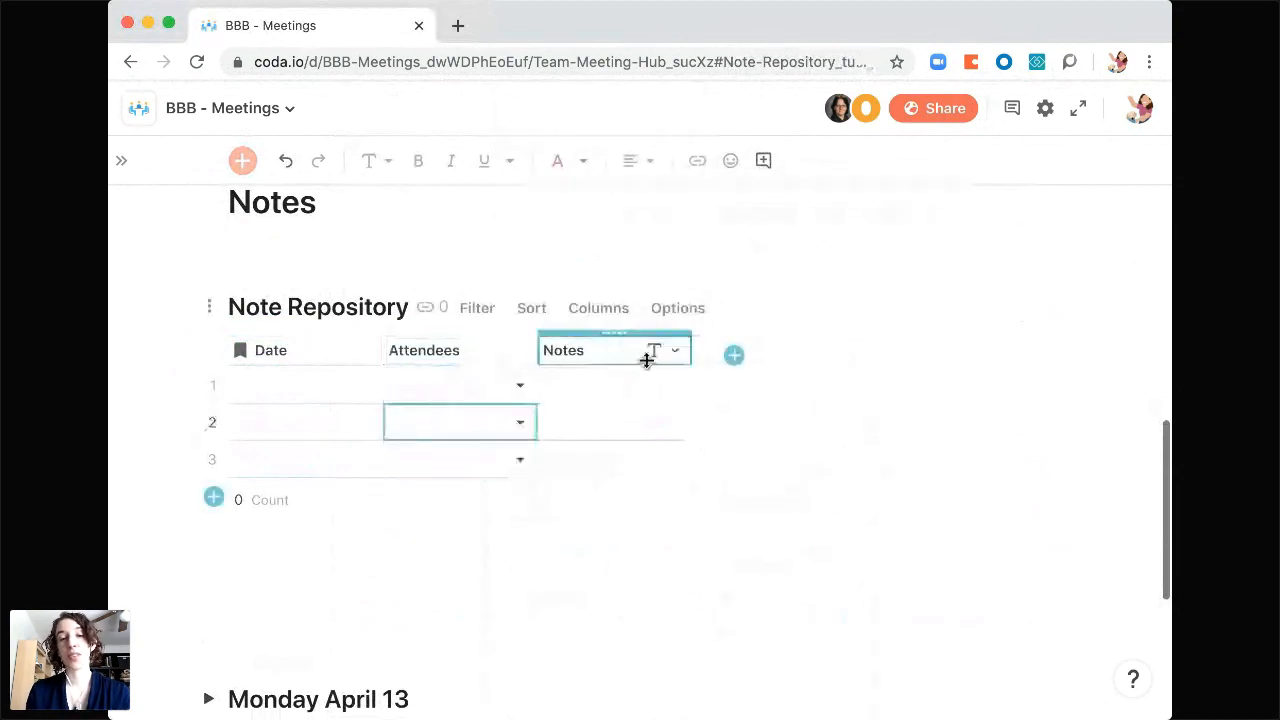
- Fill the first row of the Note Repository table with the date 4/3/2020 and one attendee
left_click(326, 386)
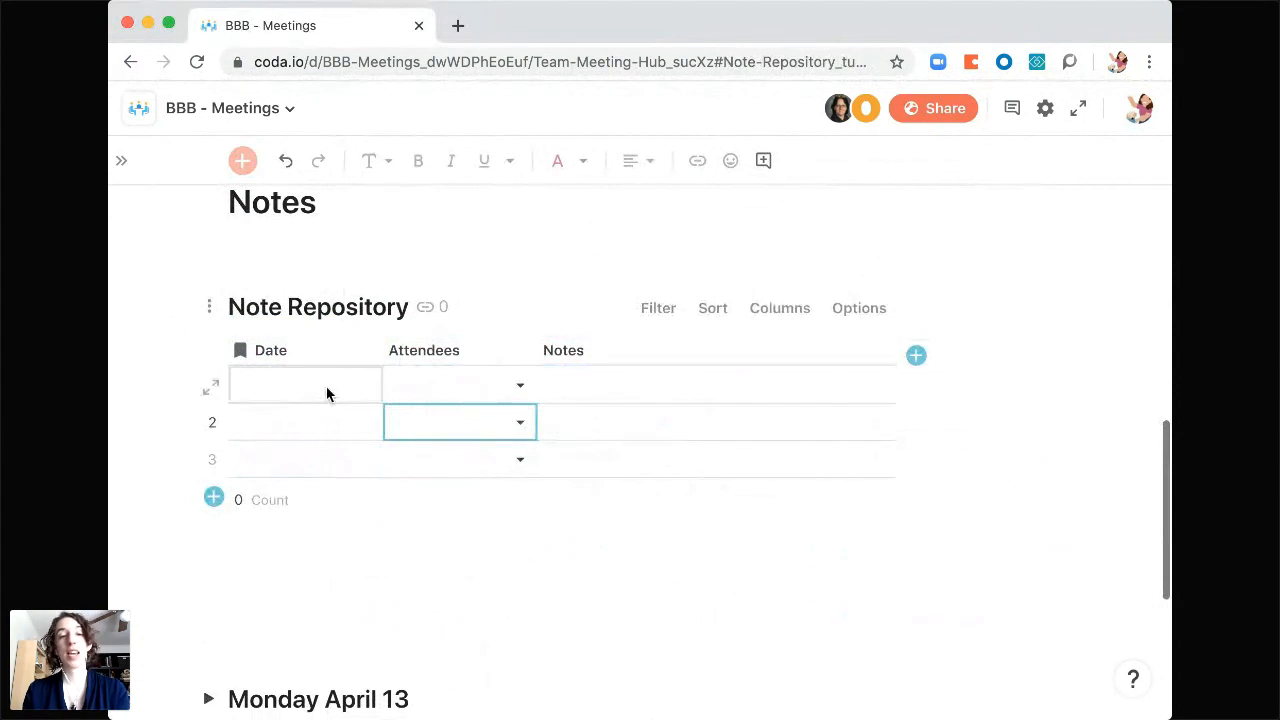
left_click(326, 386)
left_click(471, 393)
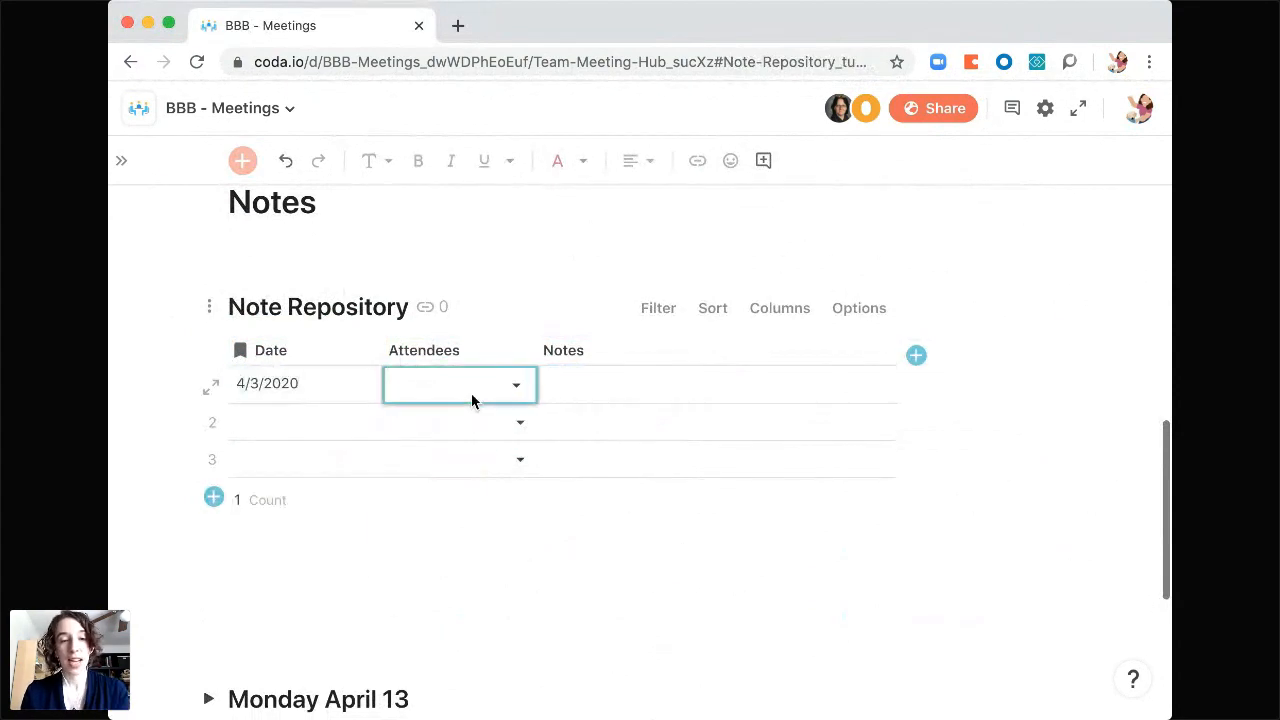
left_click(471, 395)
left_click(452, 494)
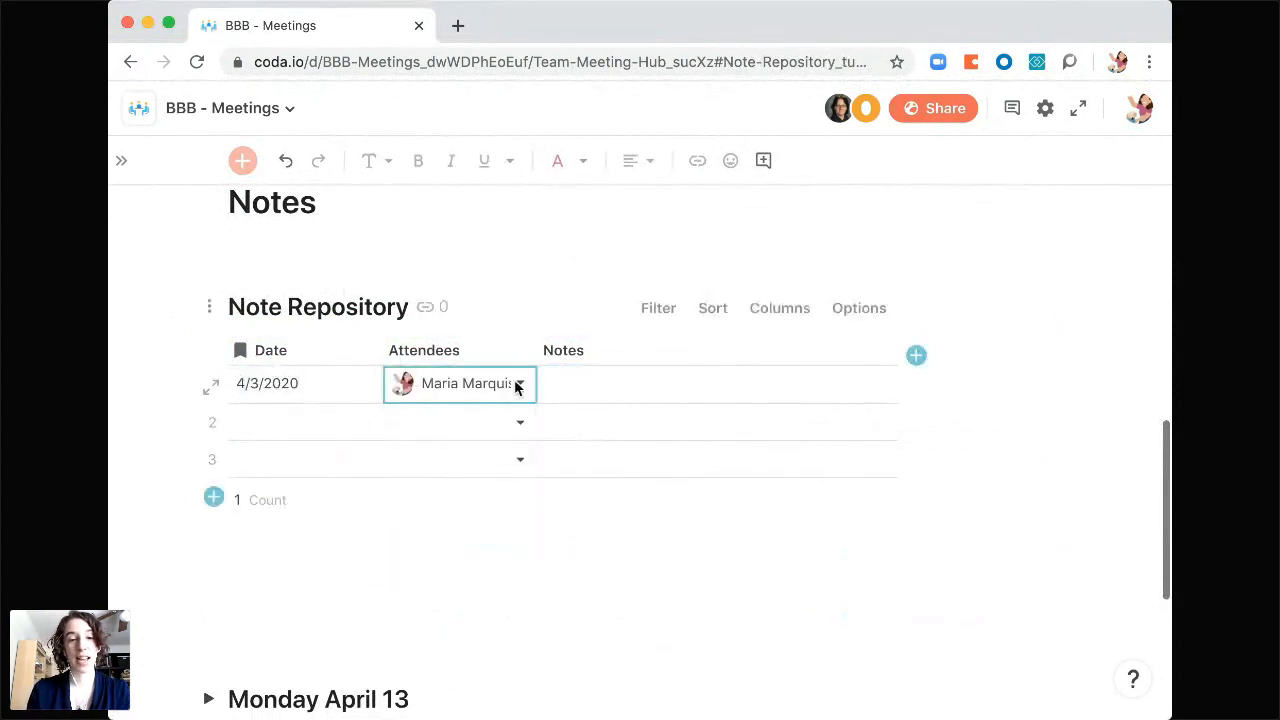
- Allow multiple selections in the Attendees column of the Note Repository table
left_click(520, 350)
left_click(557, 389)
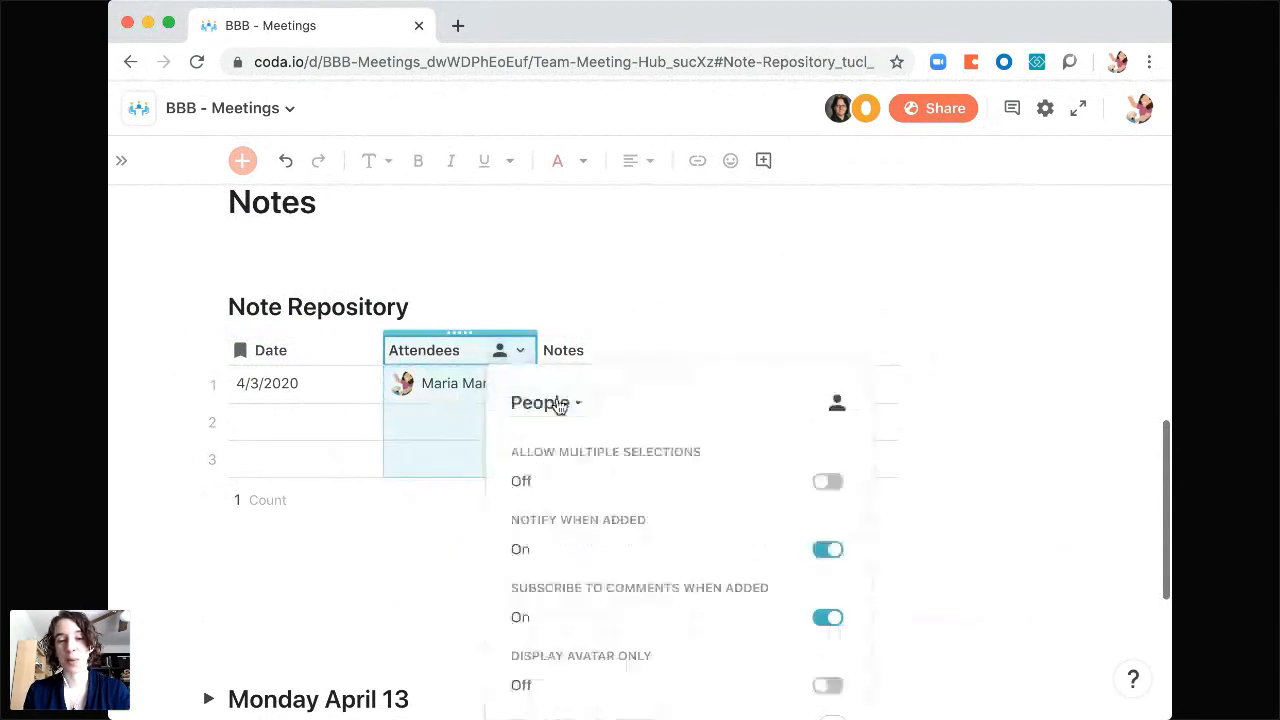
left_click(830, 481)
left_click(464, 430)
- Add the two other listed people to the Attendees cell of the 4/3/2020 row
left_click(528, 385)
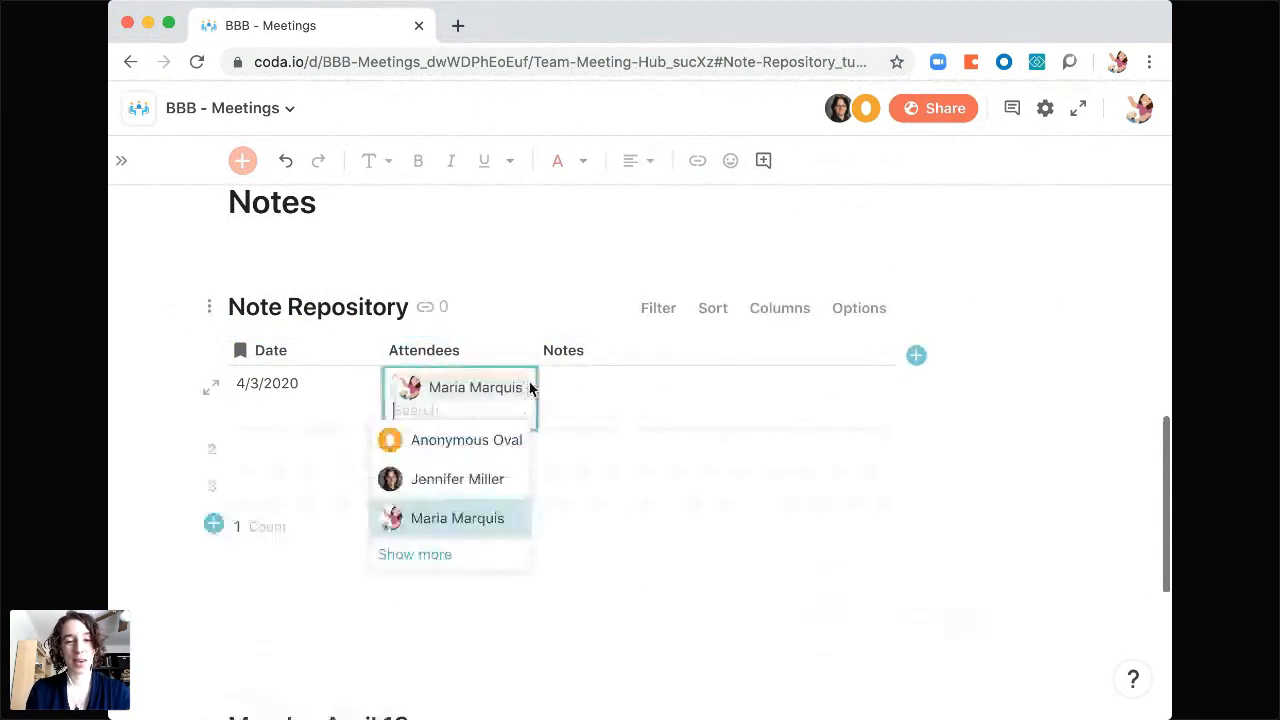
left_click(477, 484)
left_click(471, 463)
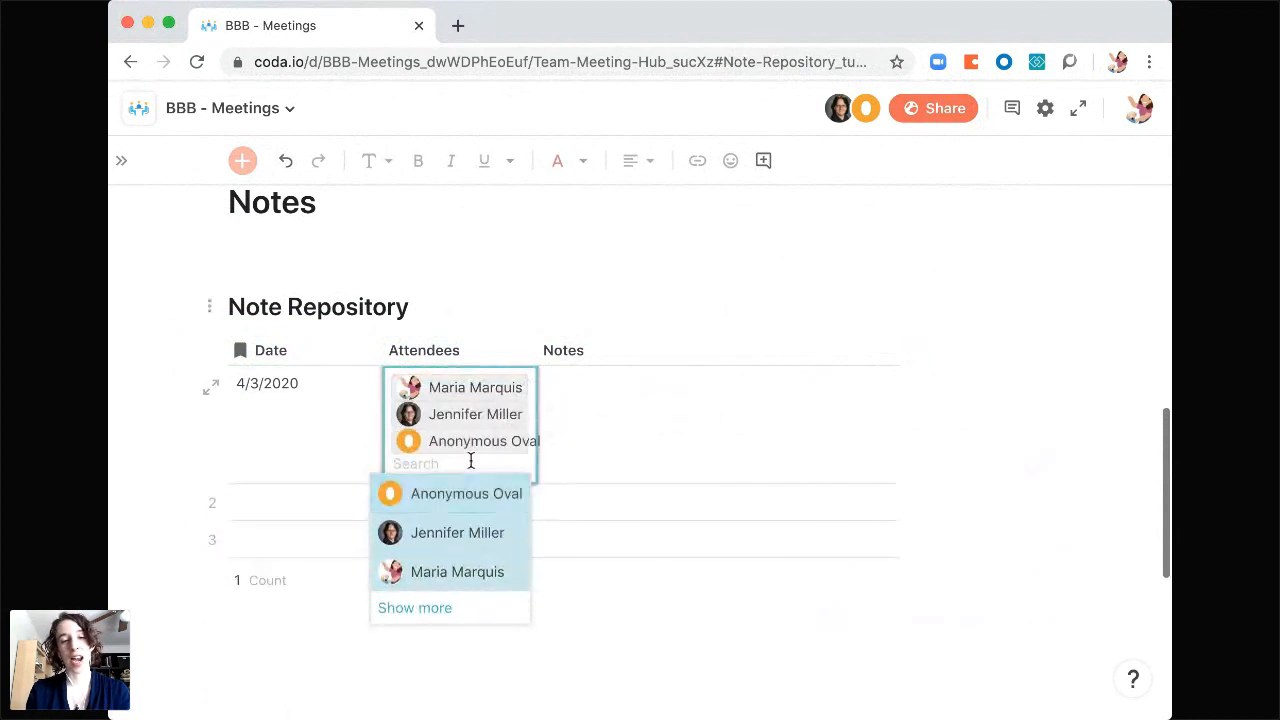
left_click(575, 443)
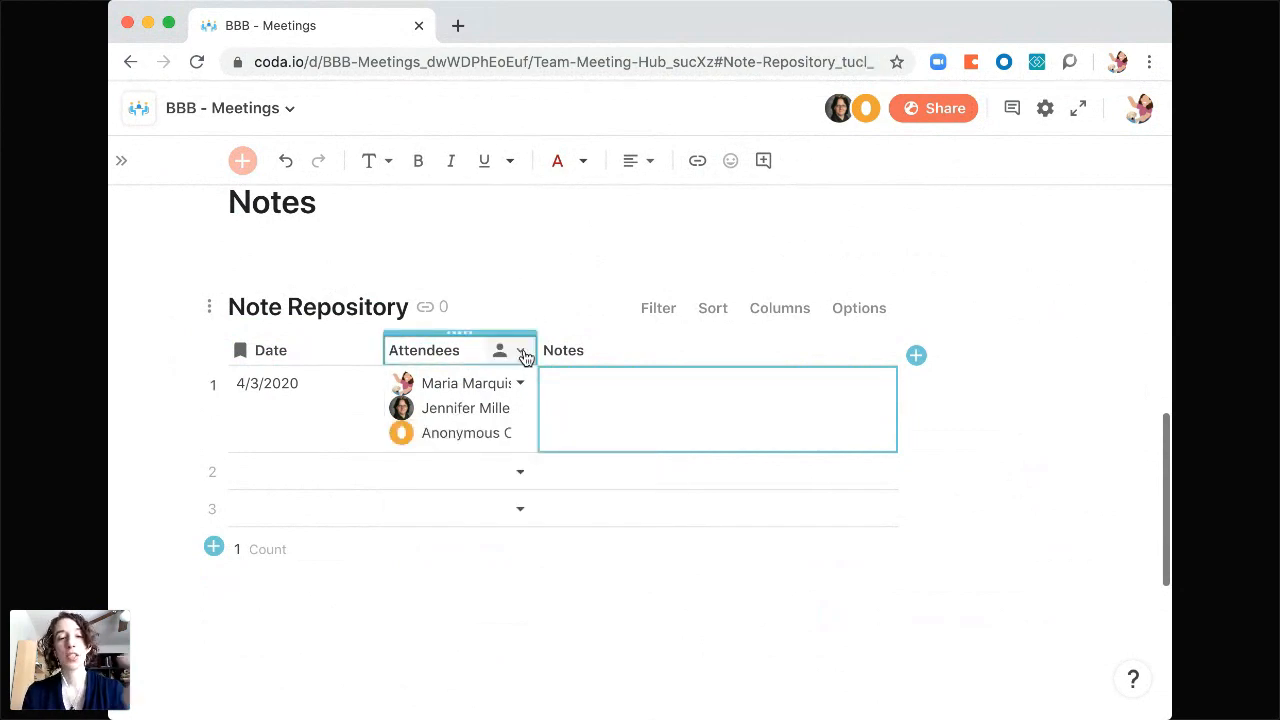
- Set the Attendees column to display avatars only
left_click(521, 352)
left_click(561, 393)
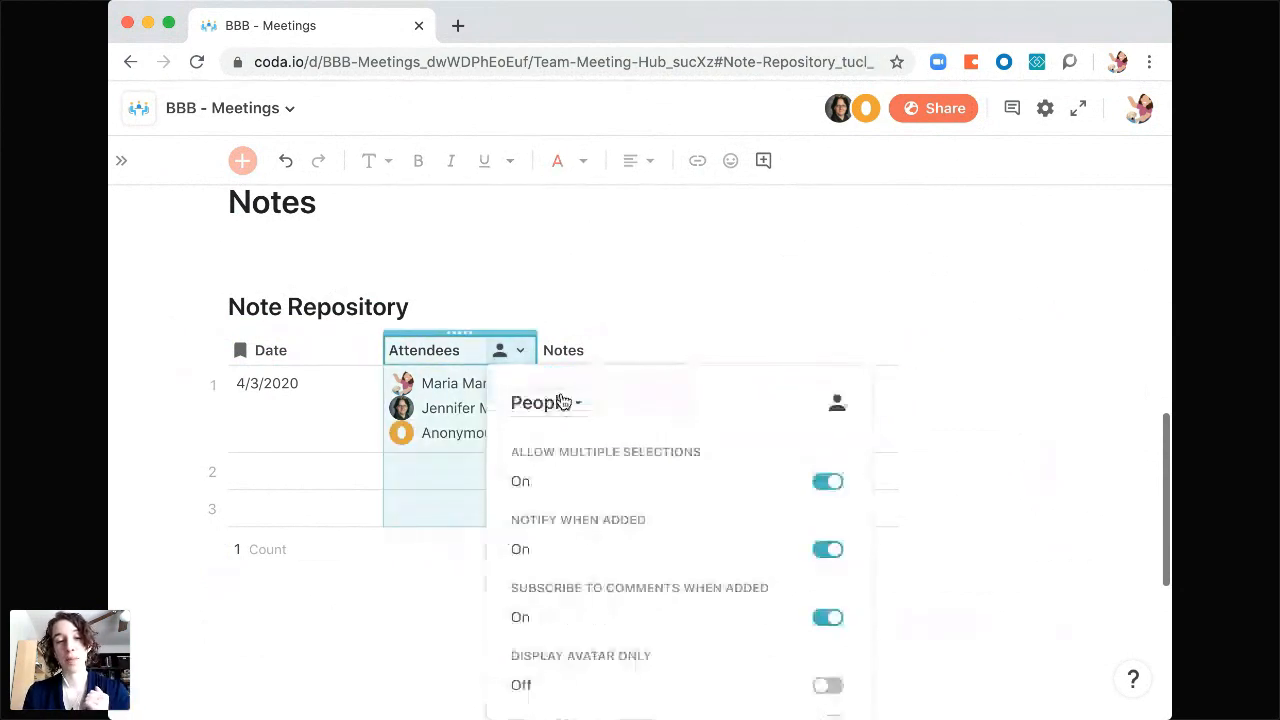
scroll(692, 512, "down", 3)
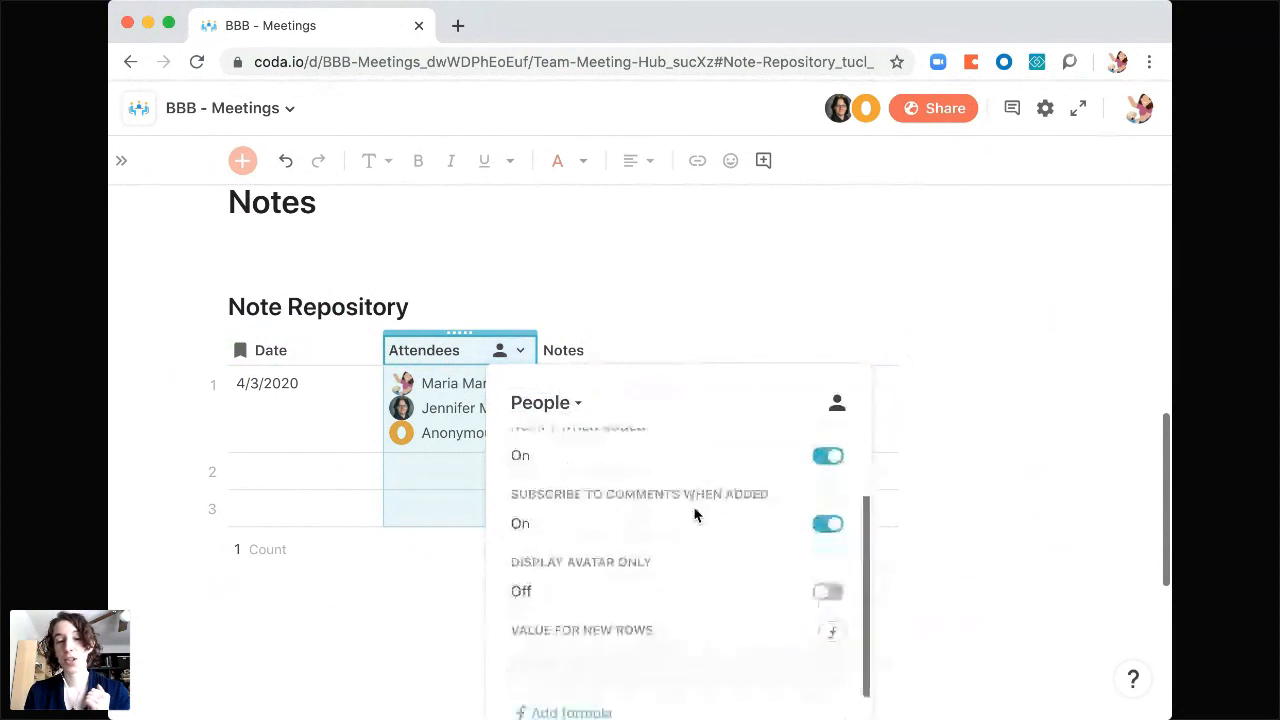
left_click(830, 595)
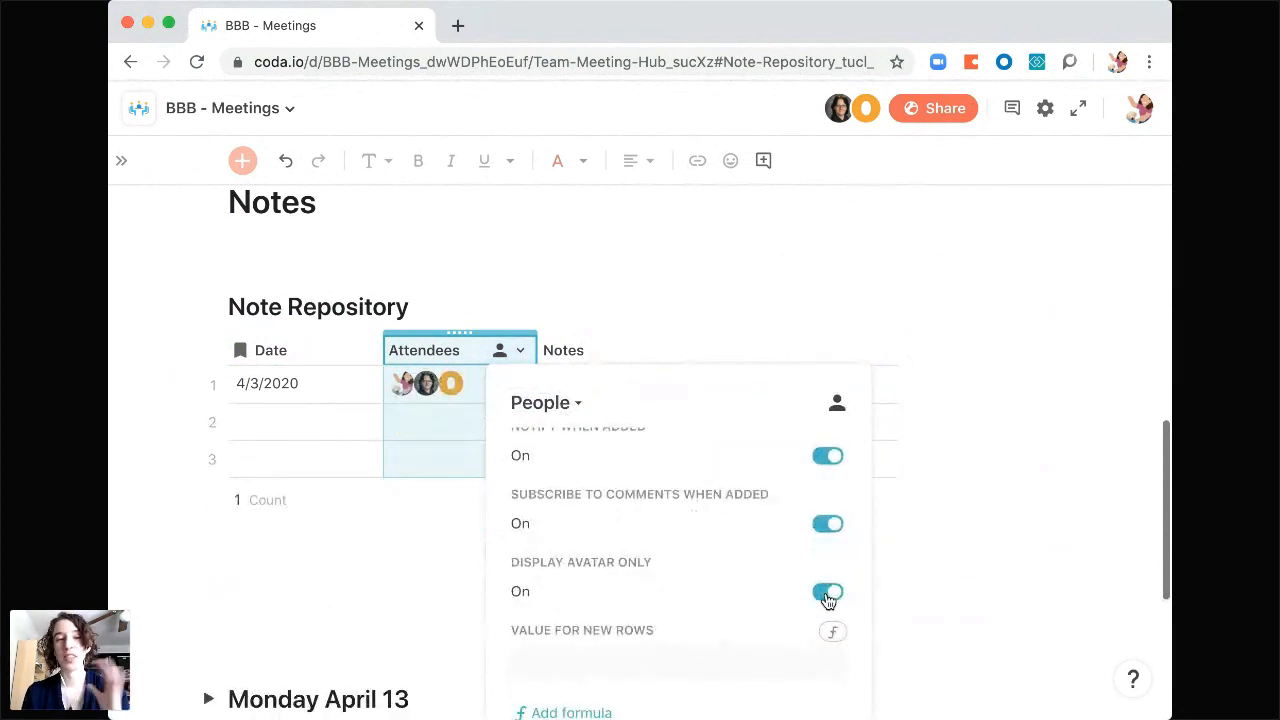
left_click(439, 432)
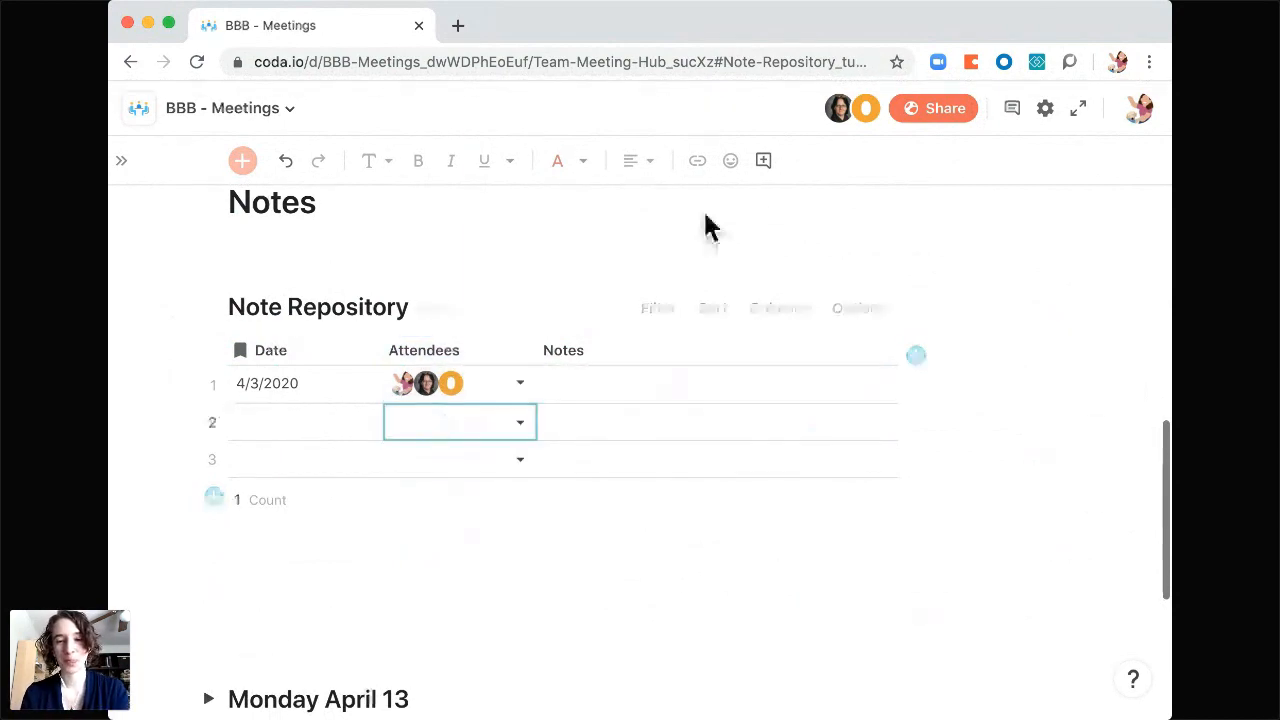
- View the first row's Notes cell in the expanded text editor, and close the editor without entering text
left_click(629, 382)
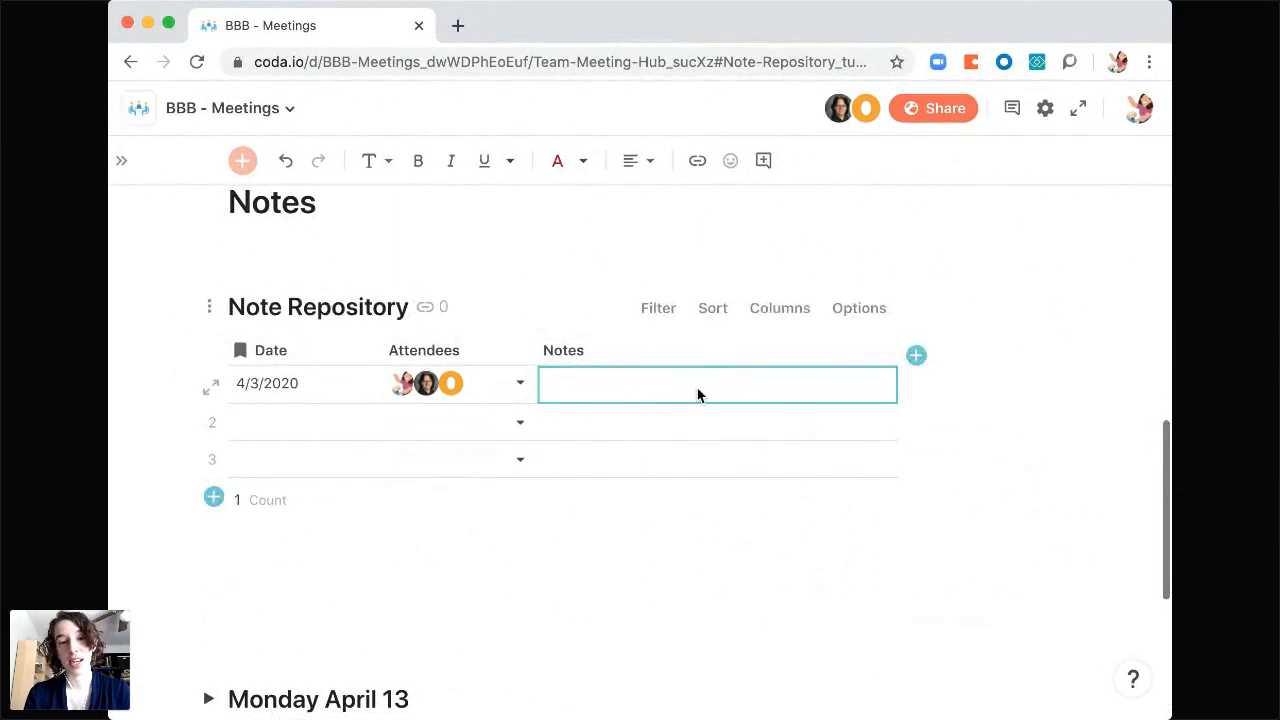
double_click(746, 382)
left_click(896, 404)
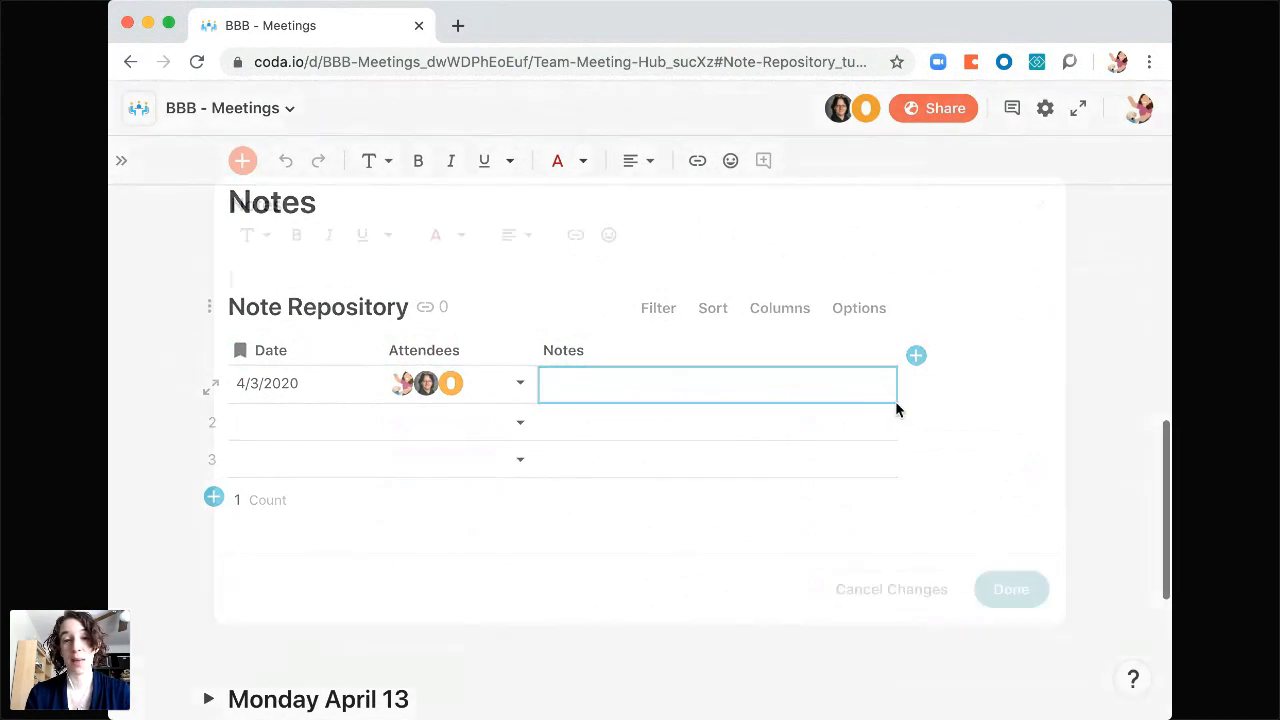
left_click(1040, 209)
- Below the table, write "Raw notes" and under it the line "just start typing lallalalkjflskjfdskljfa"
left_click(354, 560)
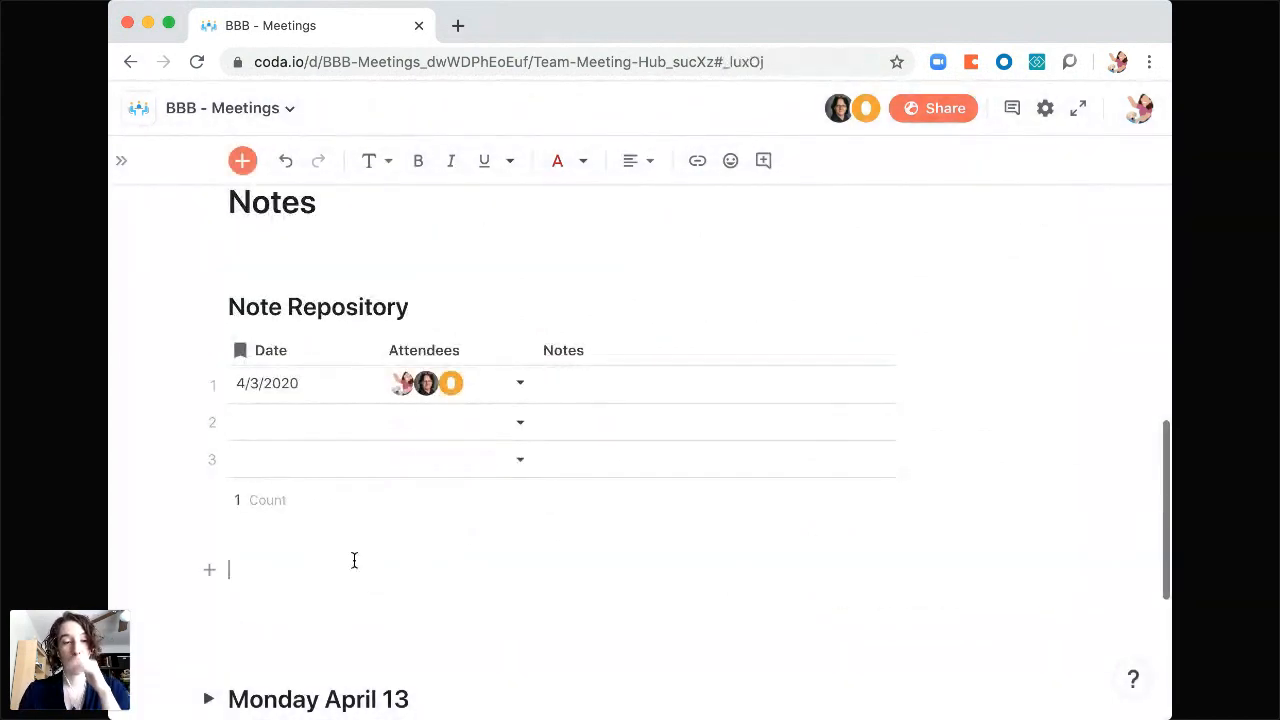
type("Raw notes")
key("Return")
type("just")
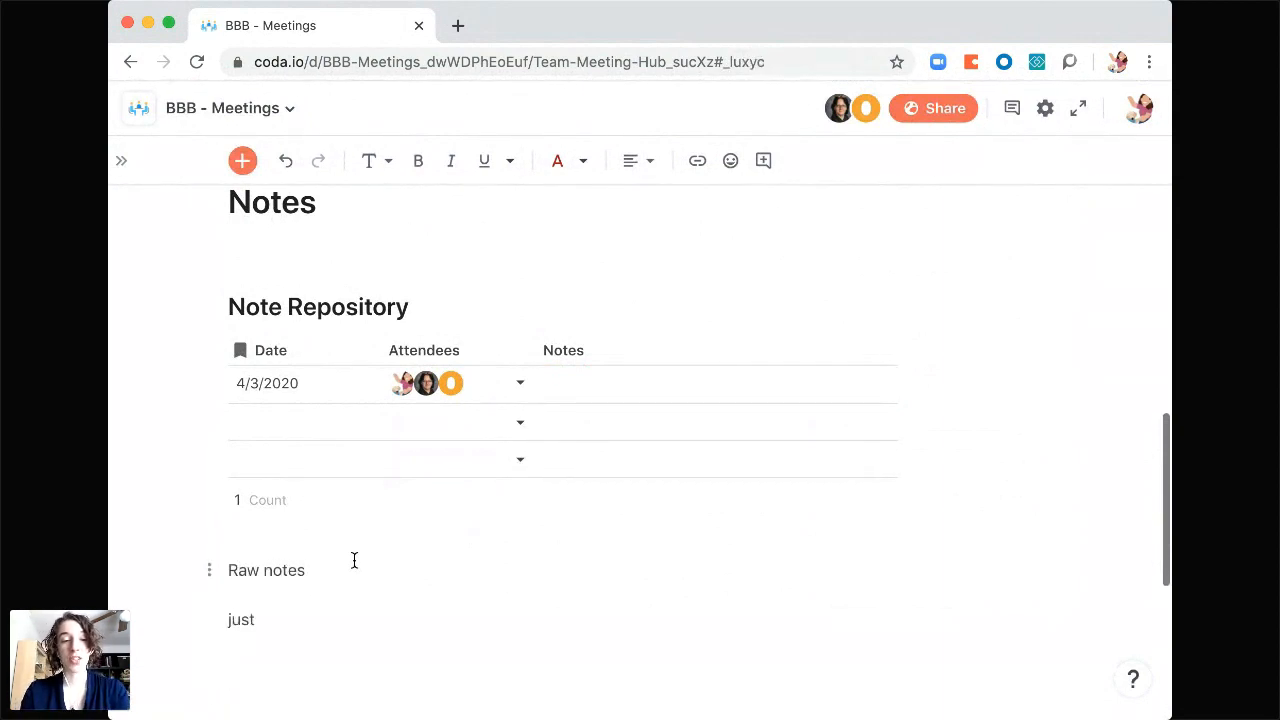
type(" start typing lallalalkjflskjfdskljfa")
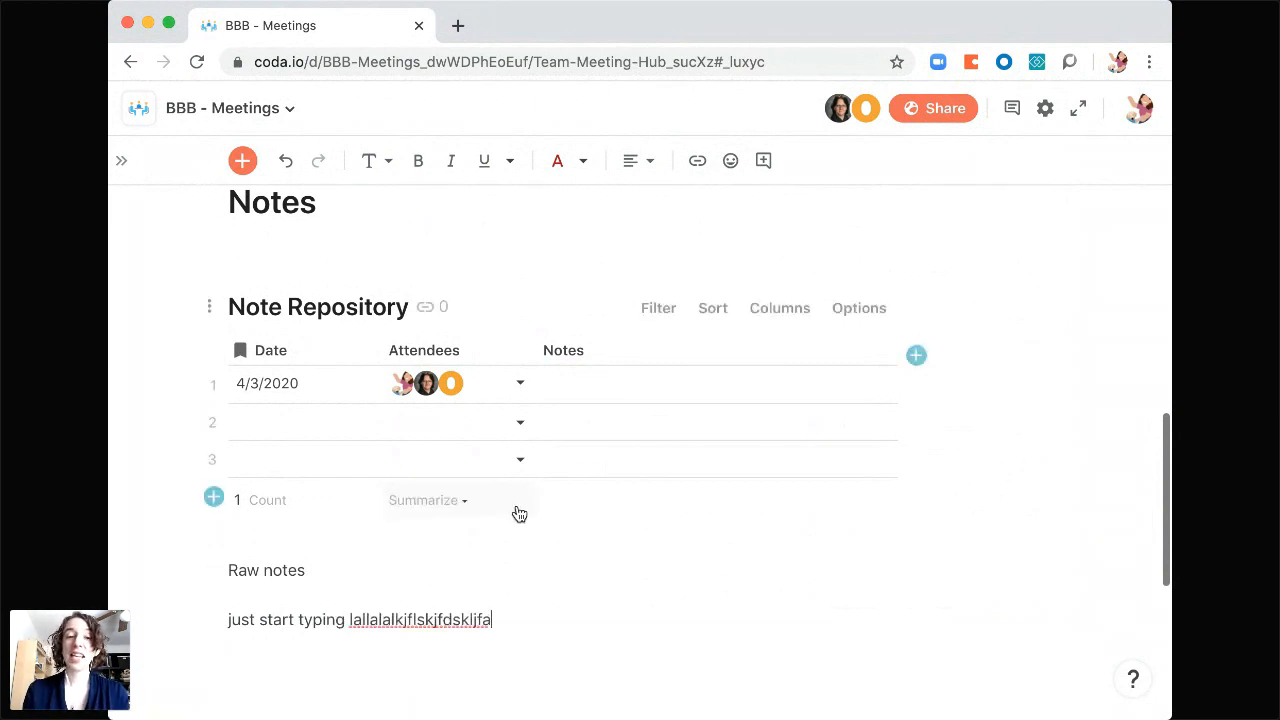
- Move the "just start typing" line from below Raw notes into the Notes cell of the 4/3/2020 row
triple_click(351, 622)
key("ctrl+c")
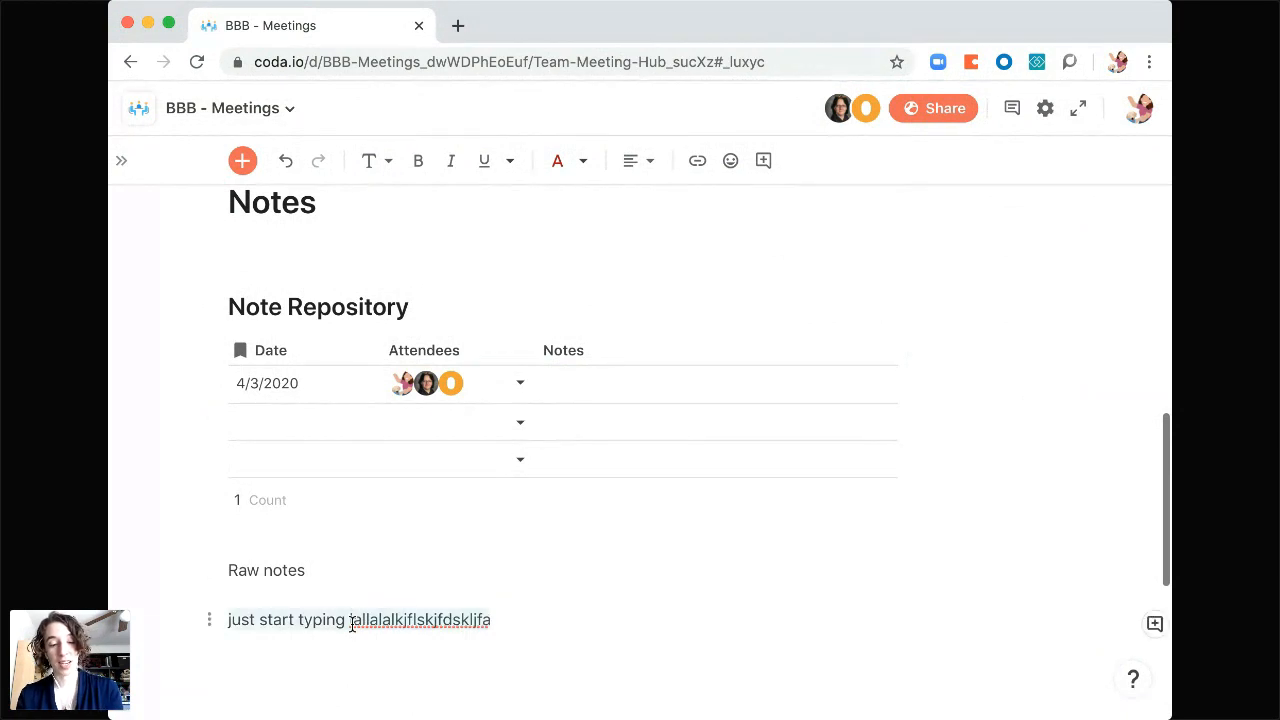
key("BackSpace")
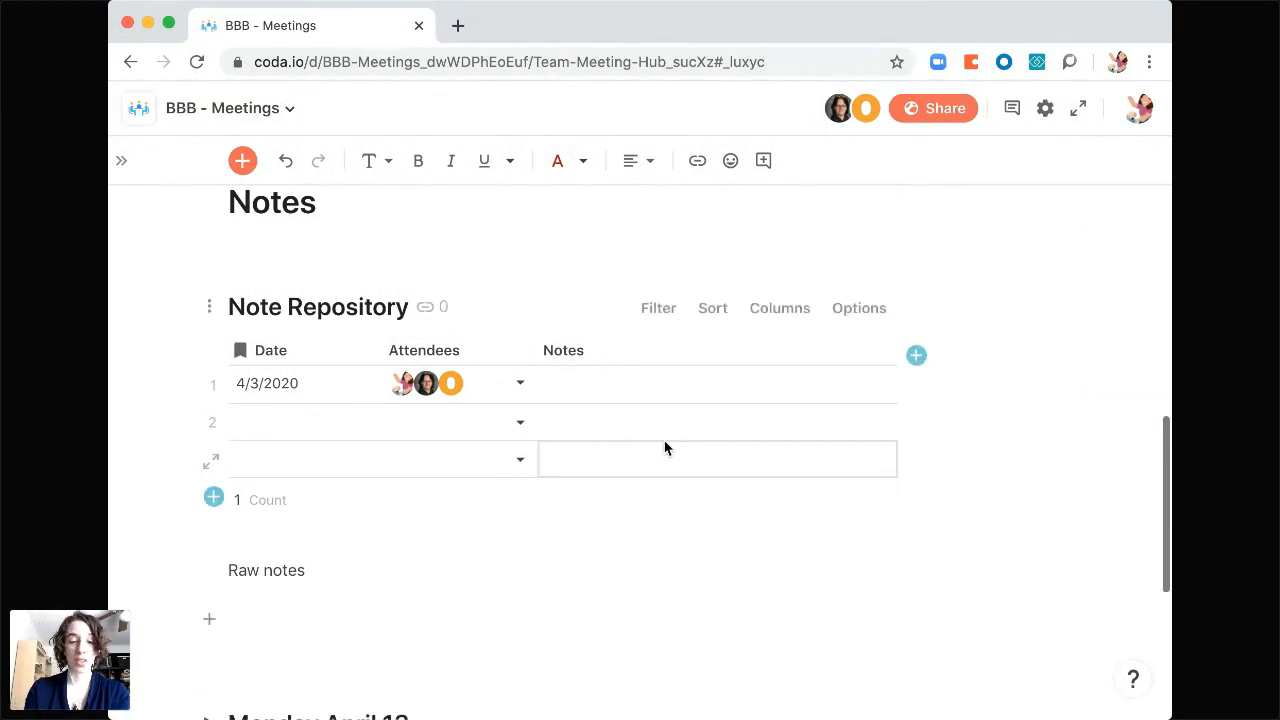
left_click(697, 398)
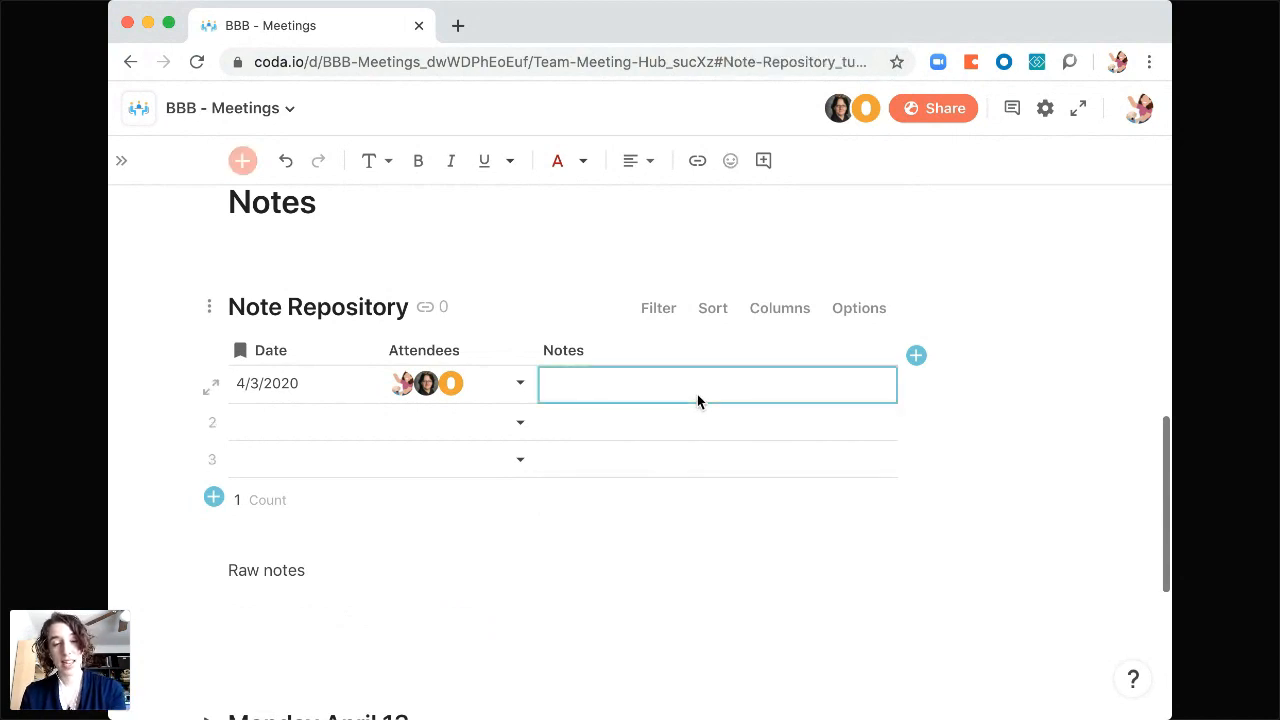
left_click(697, 398)
key("ctrl+v")
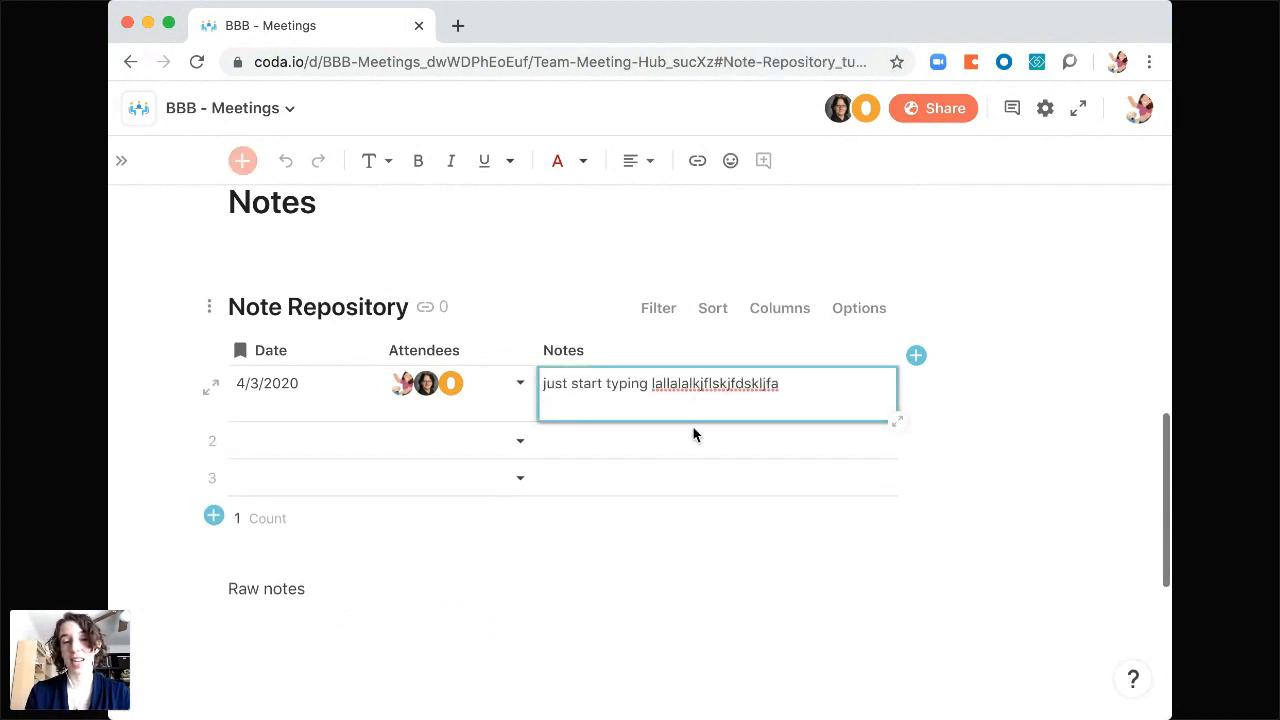
left_click(701, 470)
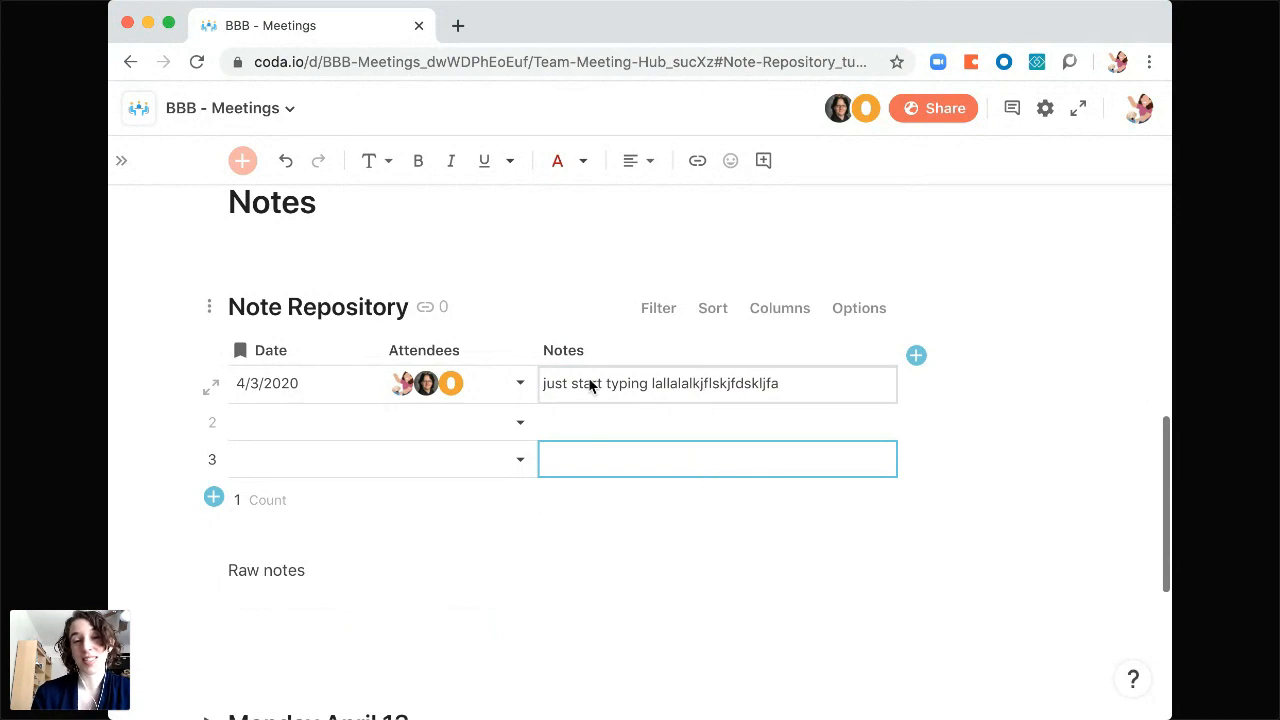
- Hide the Notes column in the Note Repository table
left_click(781, 306)
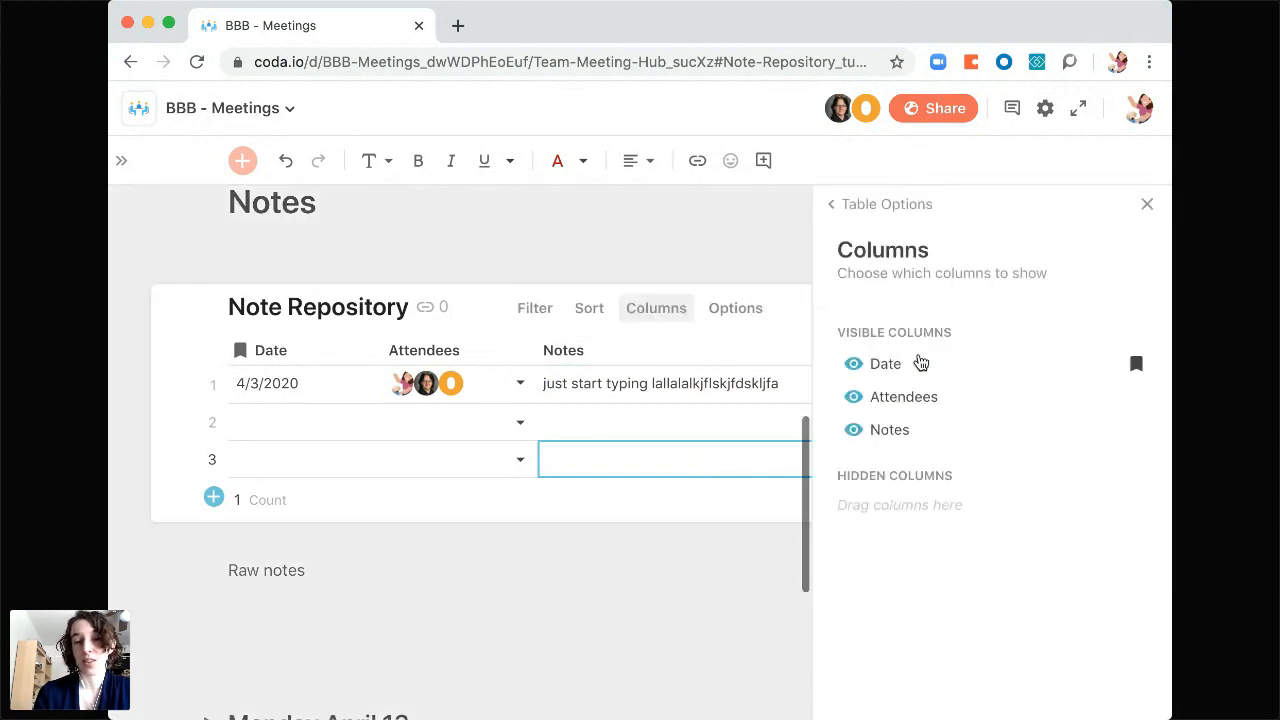
left_click(909, 435)
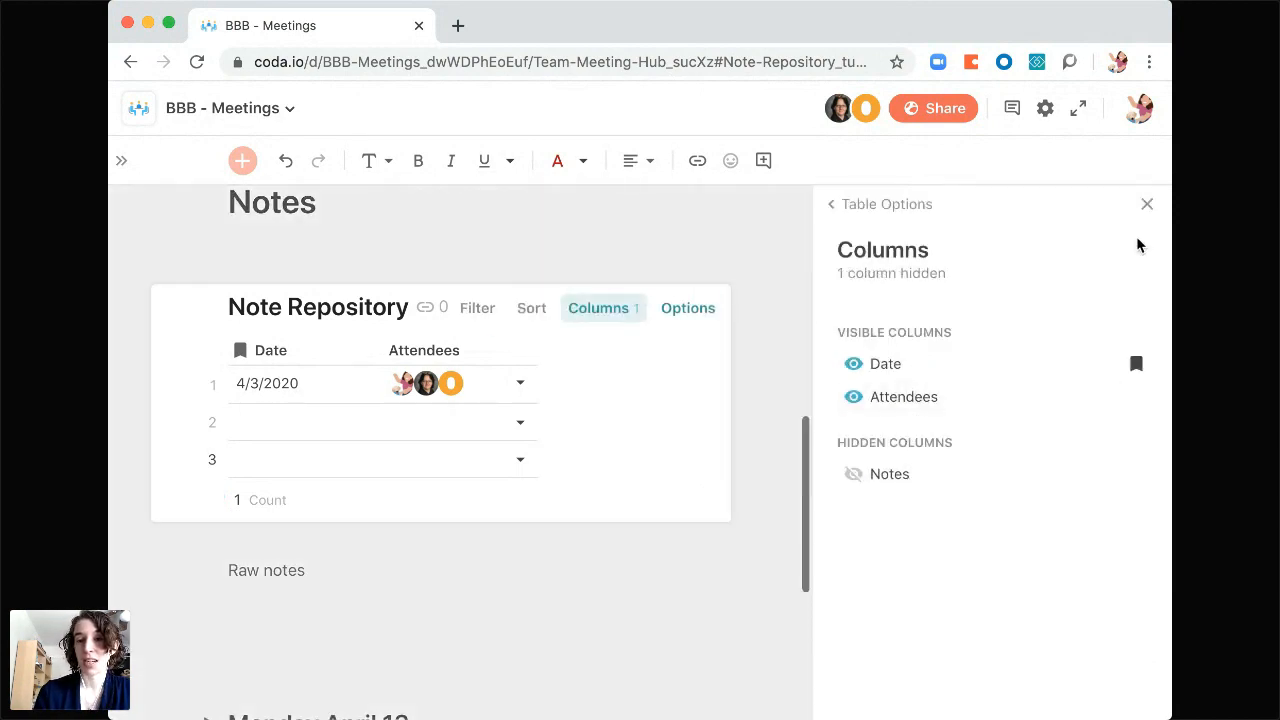
left_click(1147, 204)
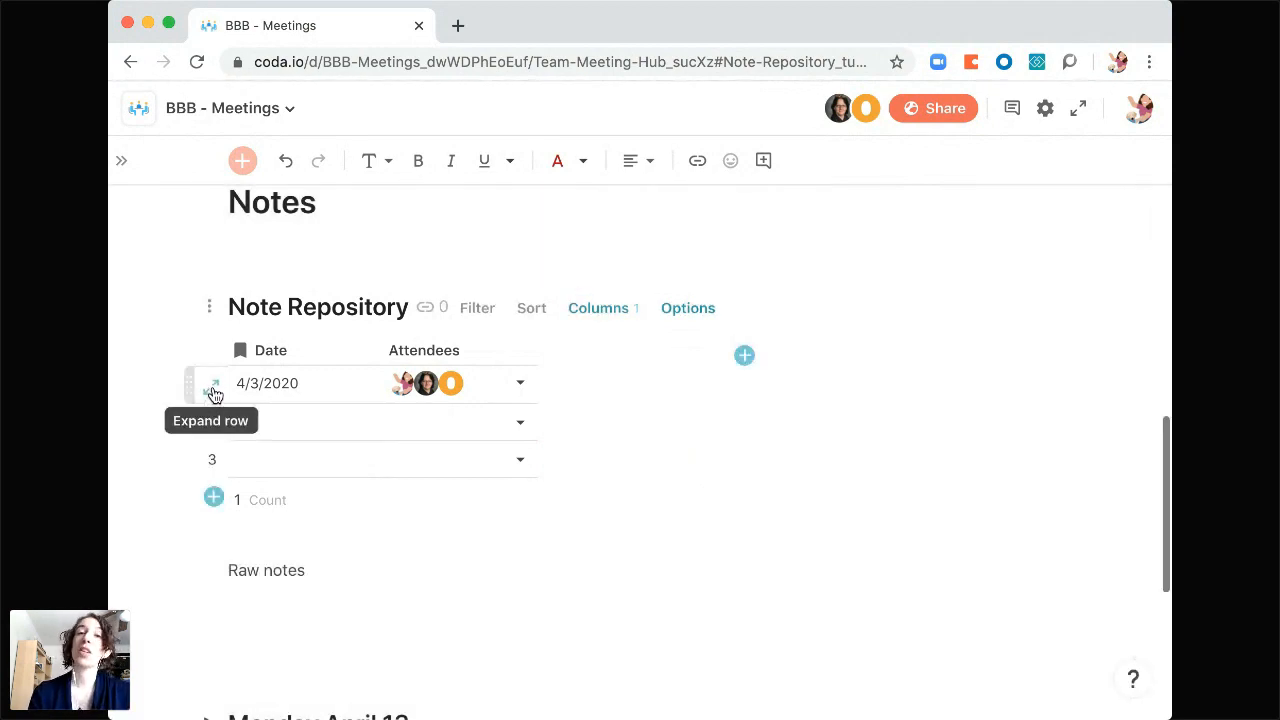
- Expand the 4/3/2020 row into its detail view and show its hidden columns
left_click(214, 390)
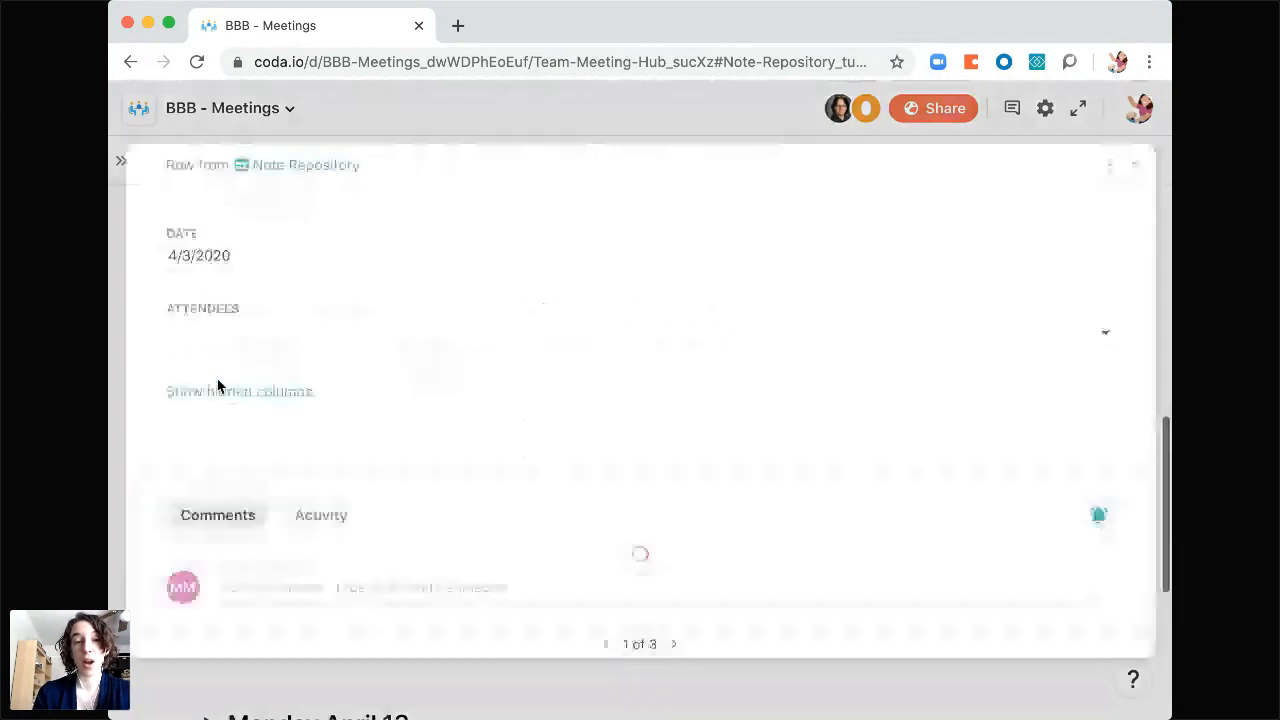
left_click(282, 398)
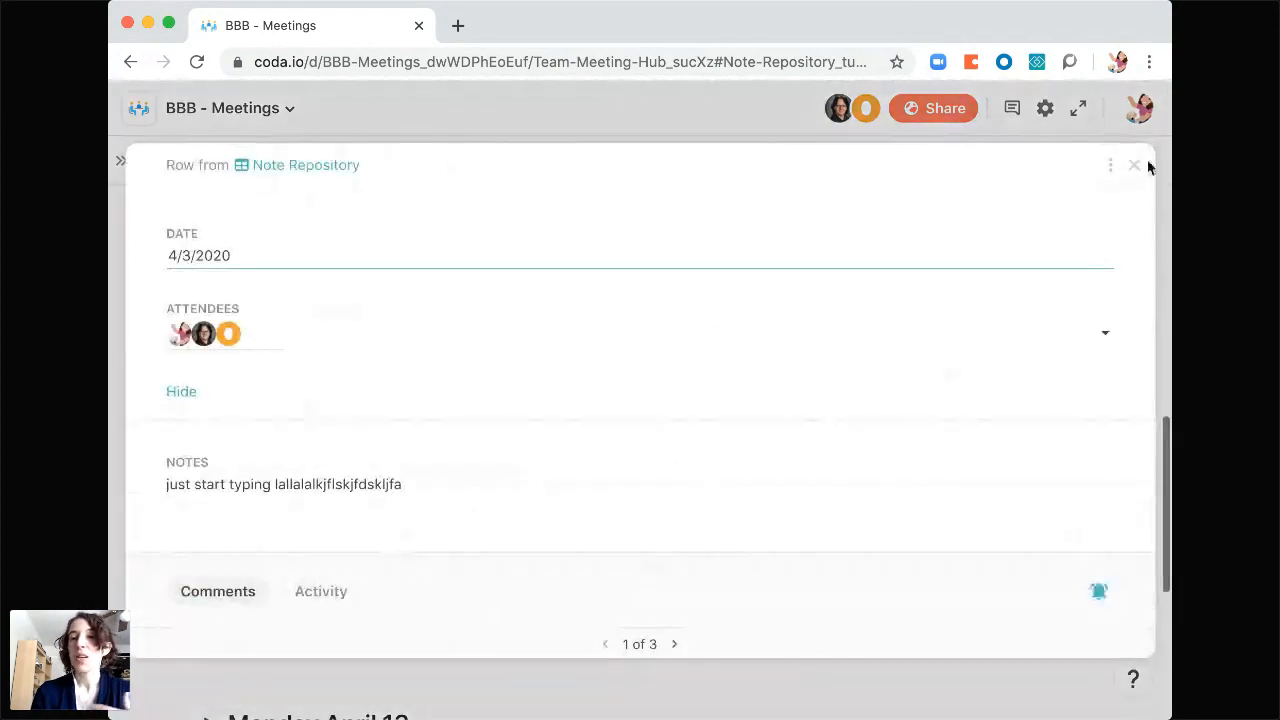
scroll(855, 378, "down", 2)
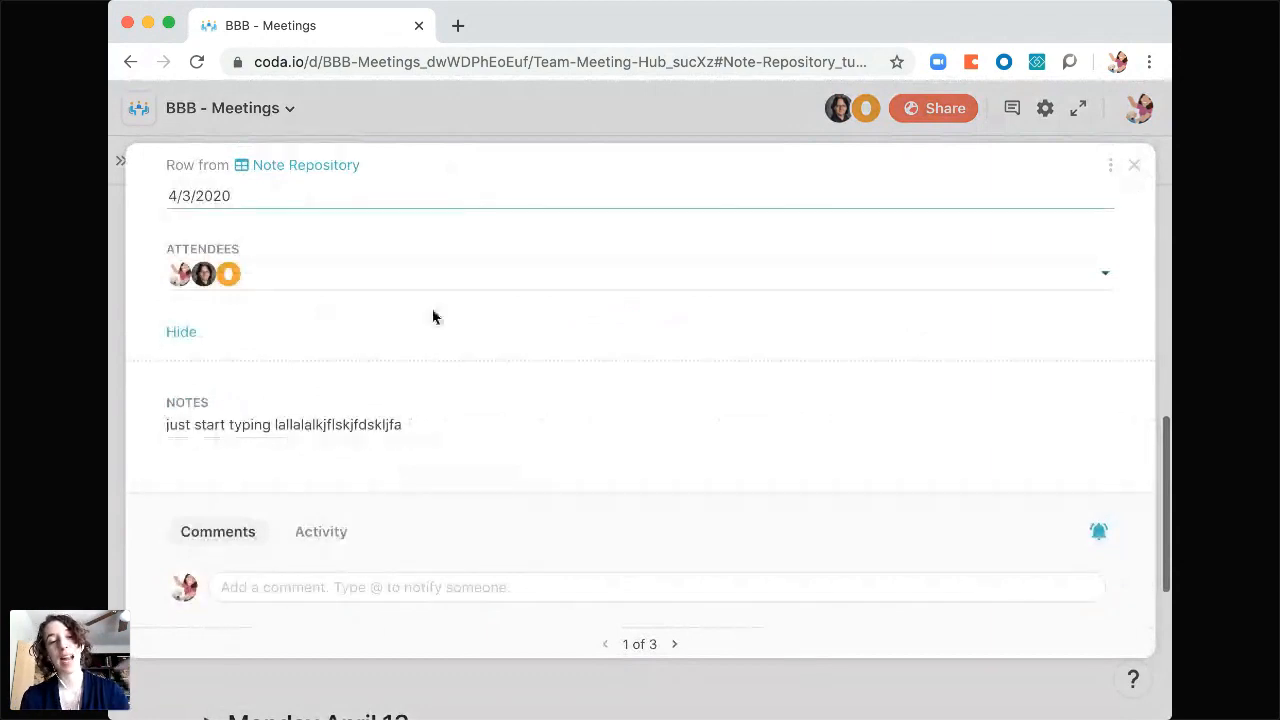
- Send a comment on the 4/3/2020 row that mentions the team member and asks "What did you think of the results of the survey?"
left_click(303, 590)
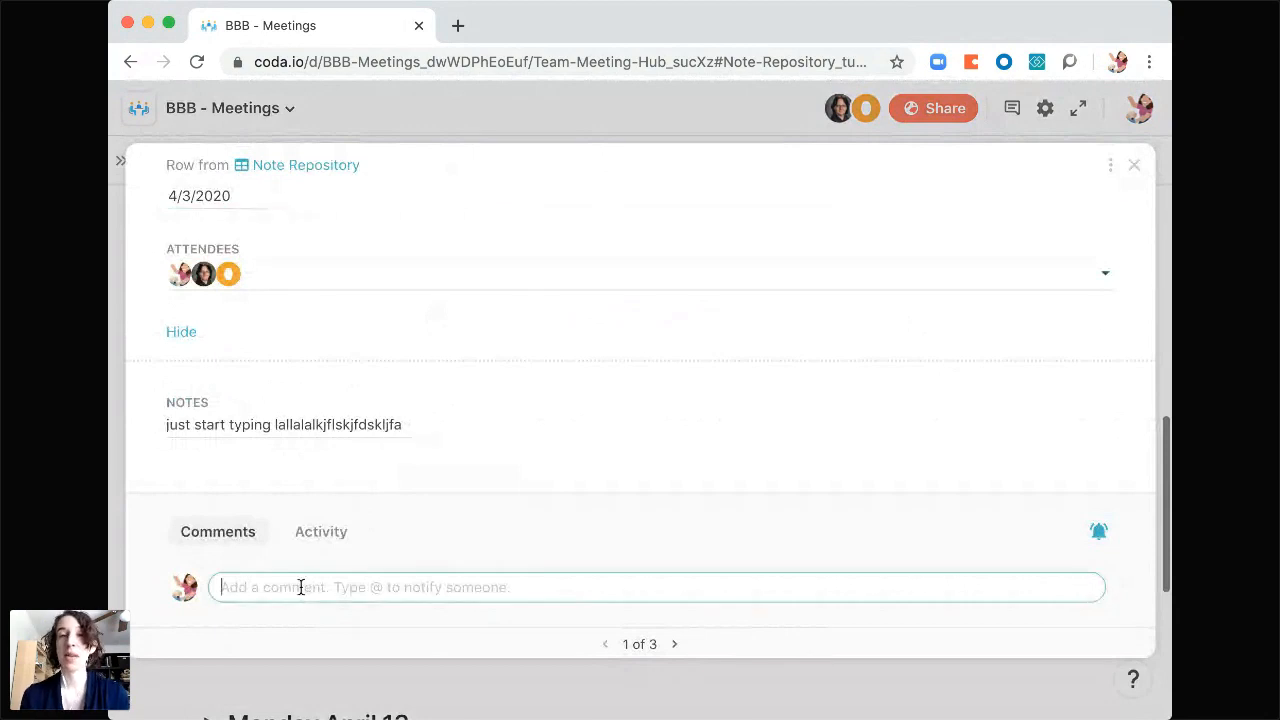
type("@jen")
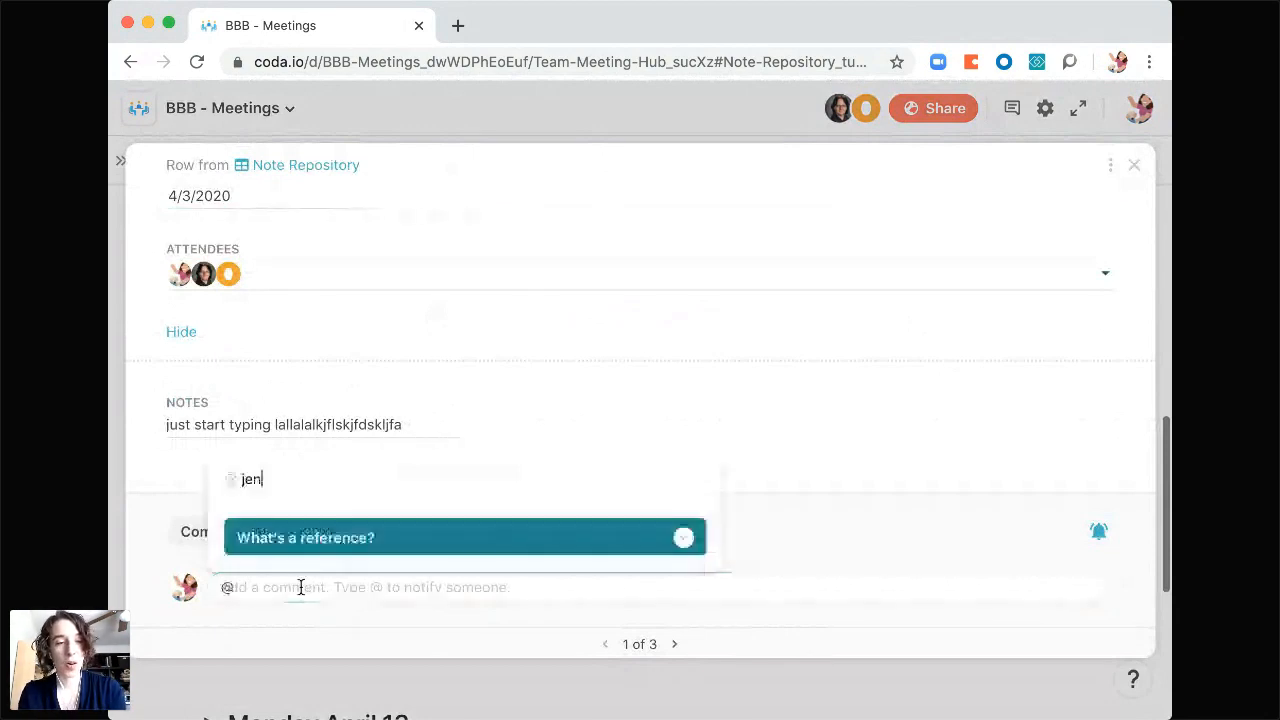
key("Return")
type("What did you h")
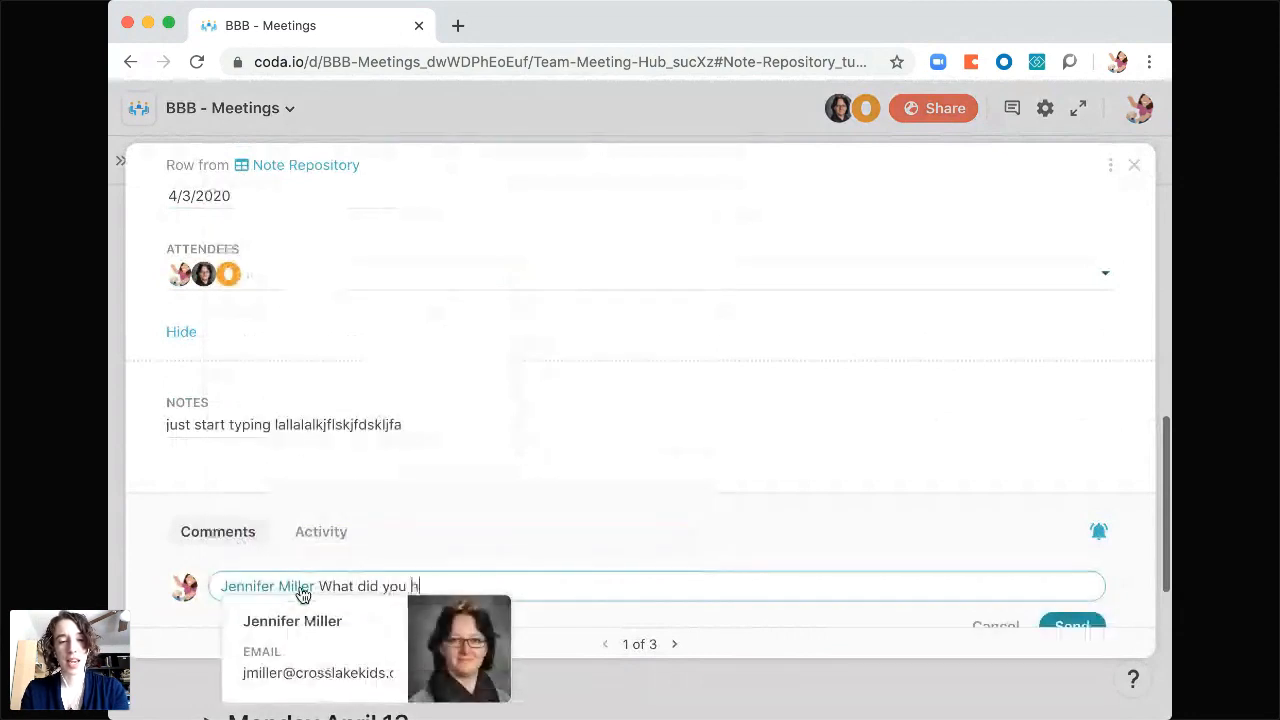
key("BackSpace")
type("think")
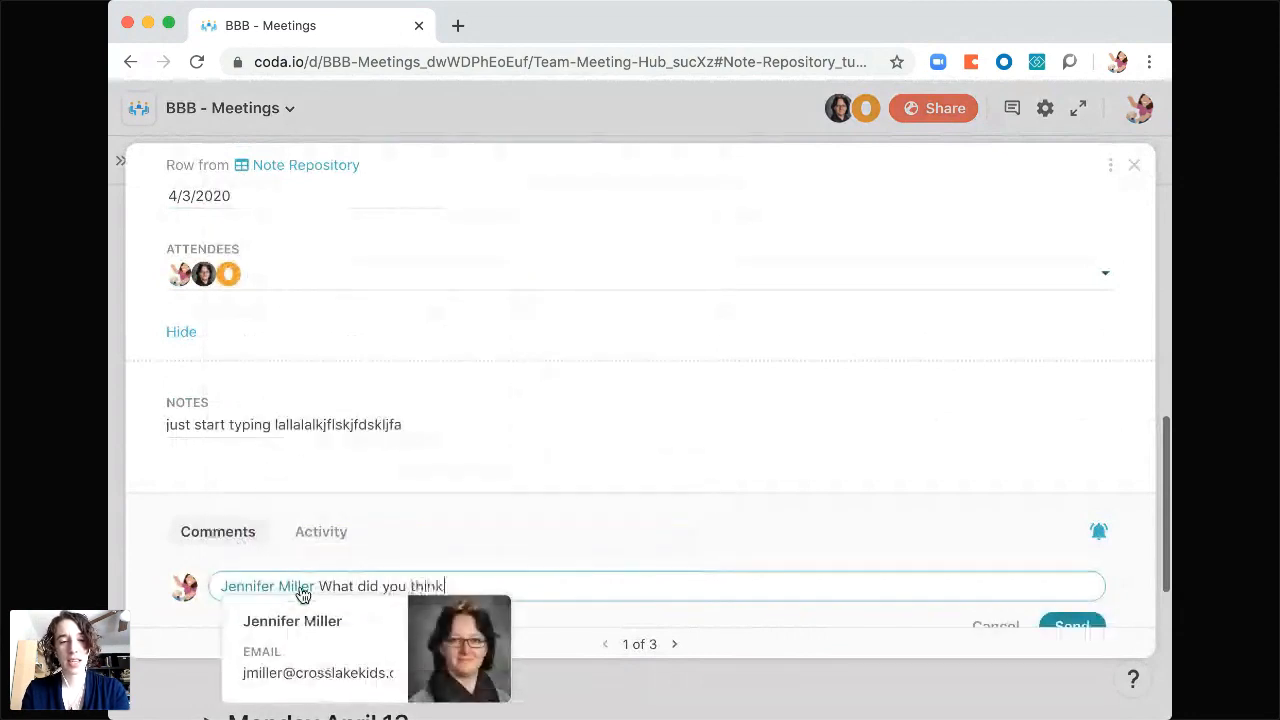
type(" of the re")
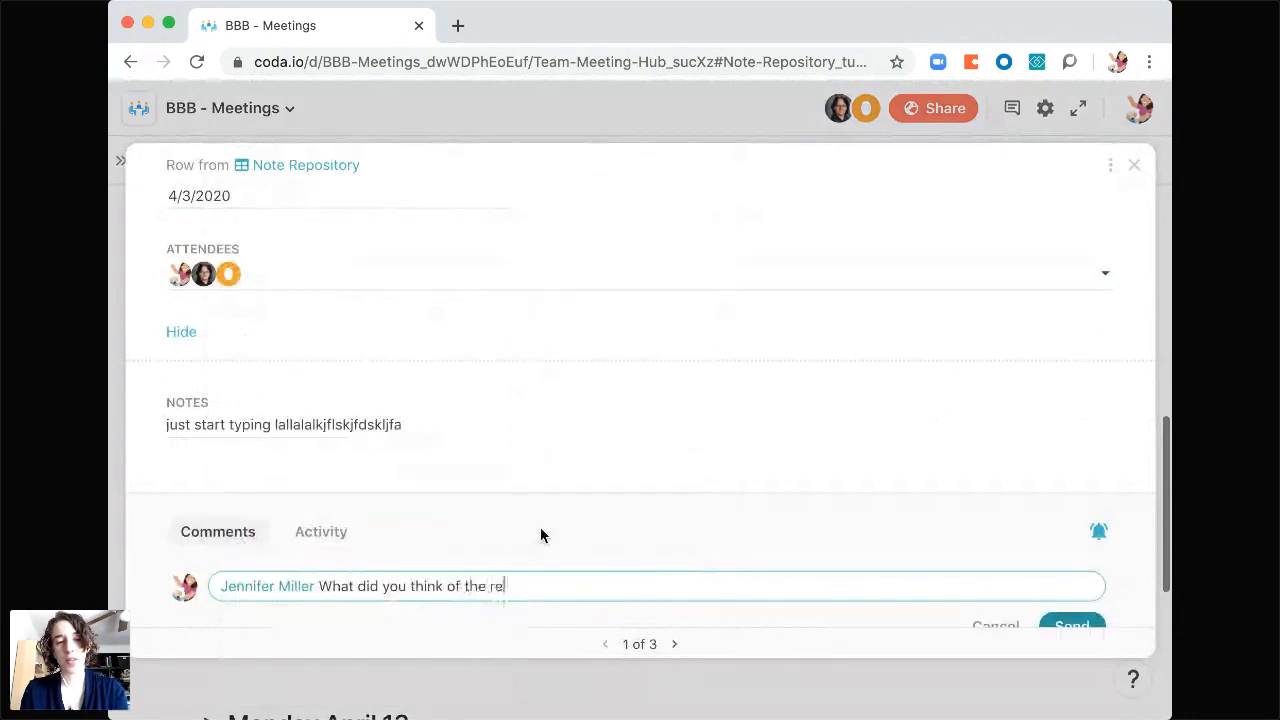
type("sults of the survey?")
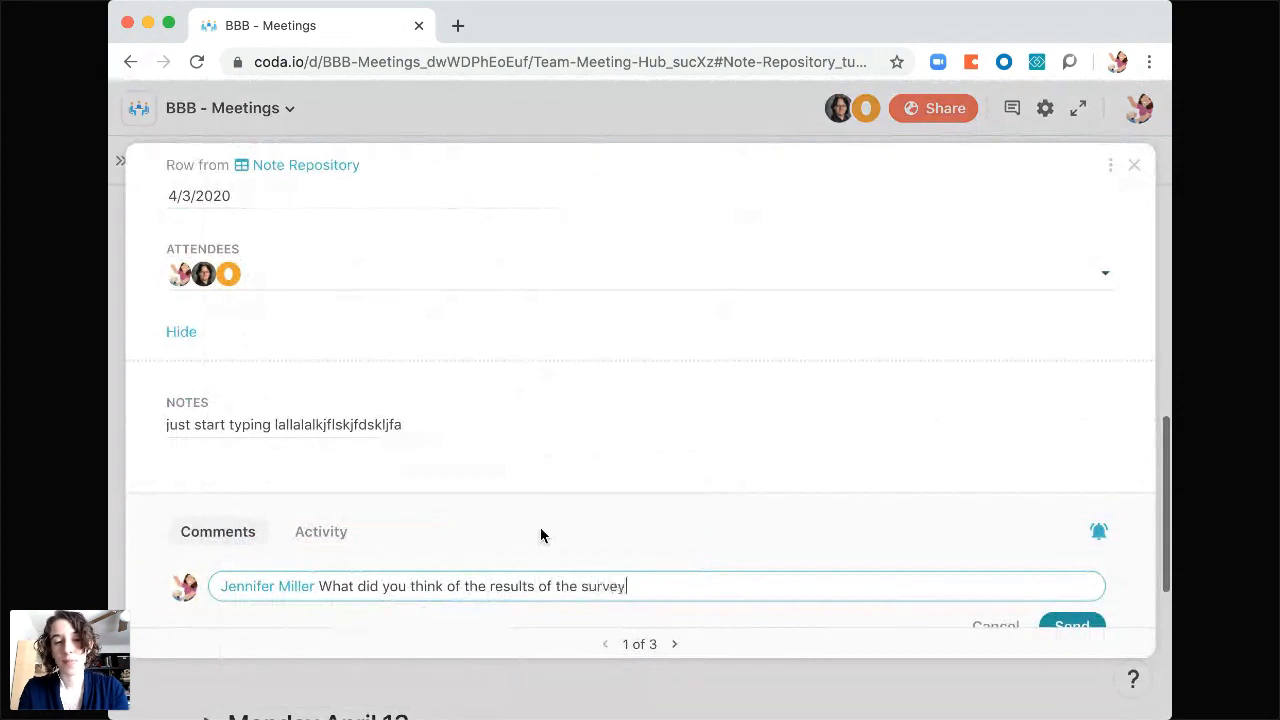
scroll(950, 548, "down", 1)
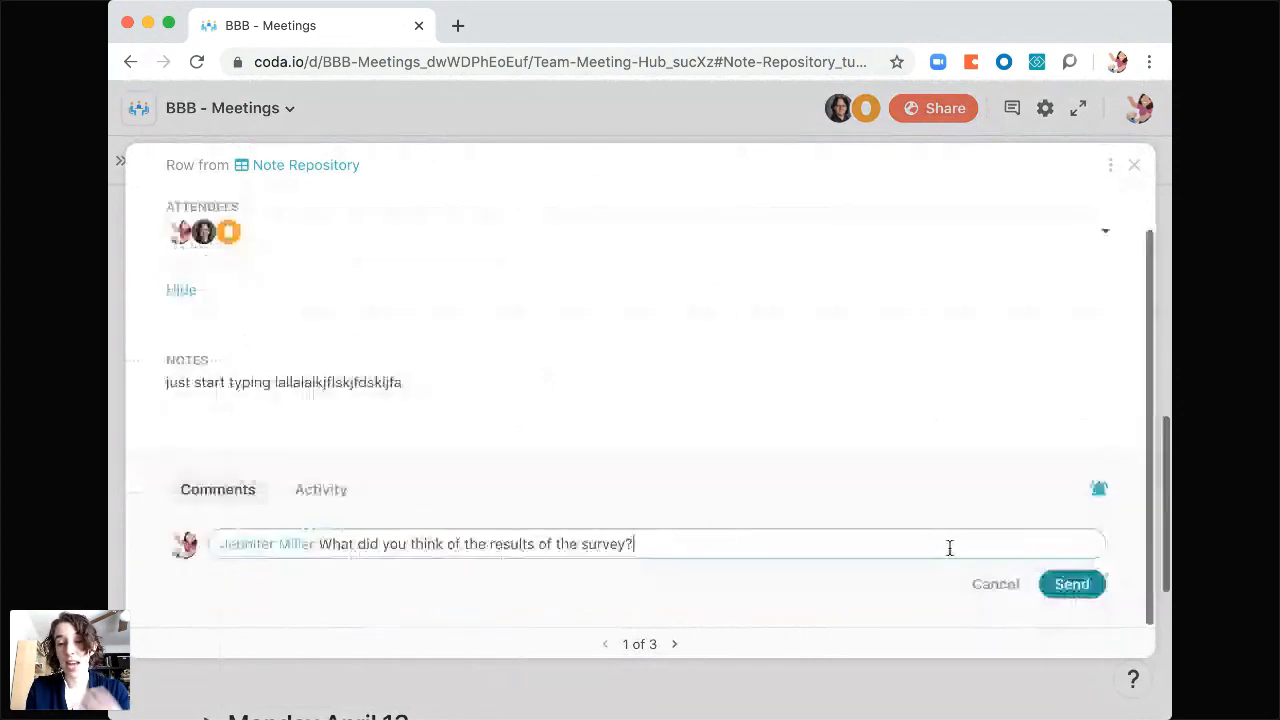
left_click(1076, 588)
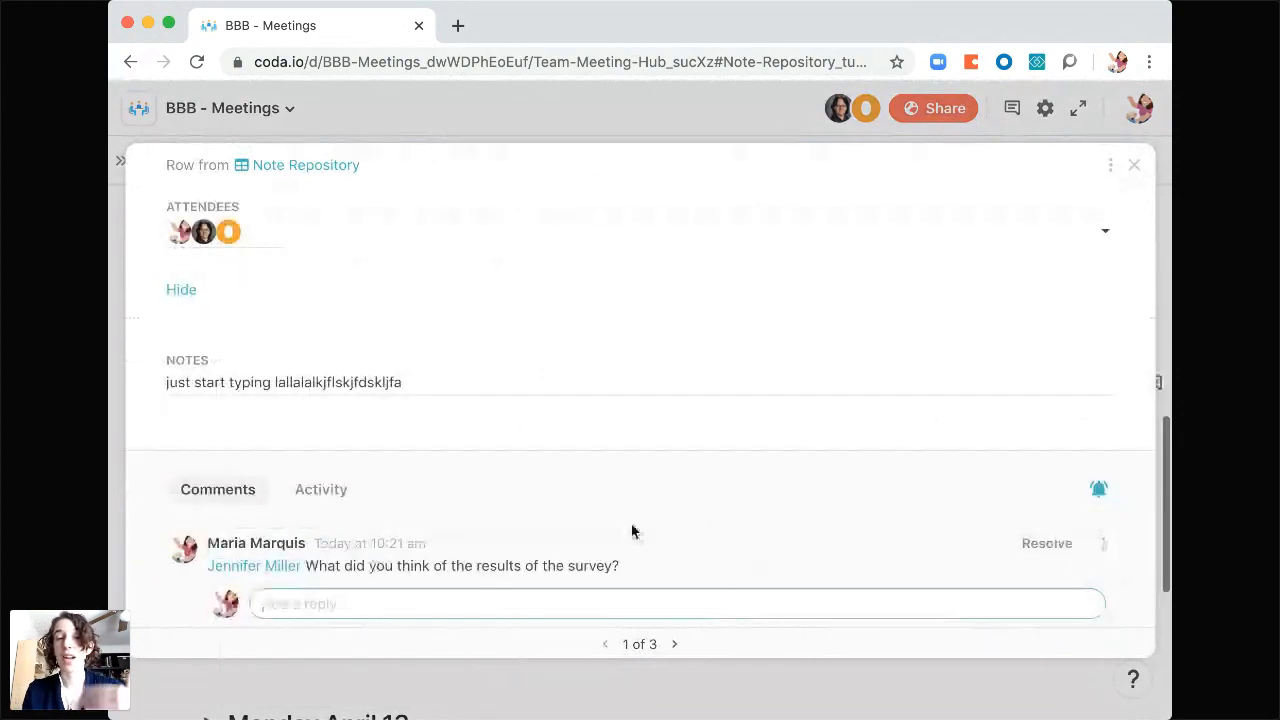
- Close the 4/3/2020 row's detail view and delete the "Raw notes" line with its empty lines below the Note Repository table
scroll(632, 531, "down", 2)
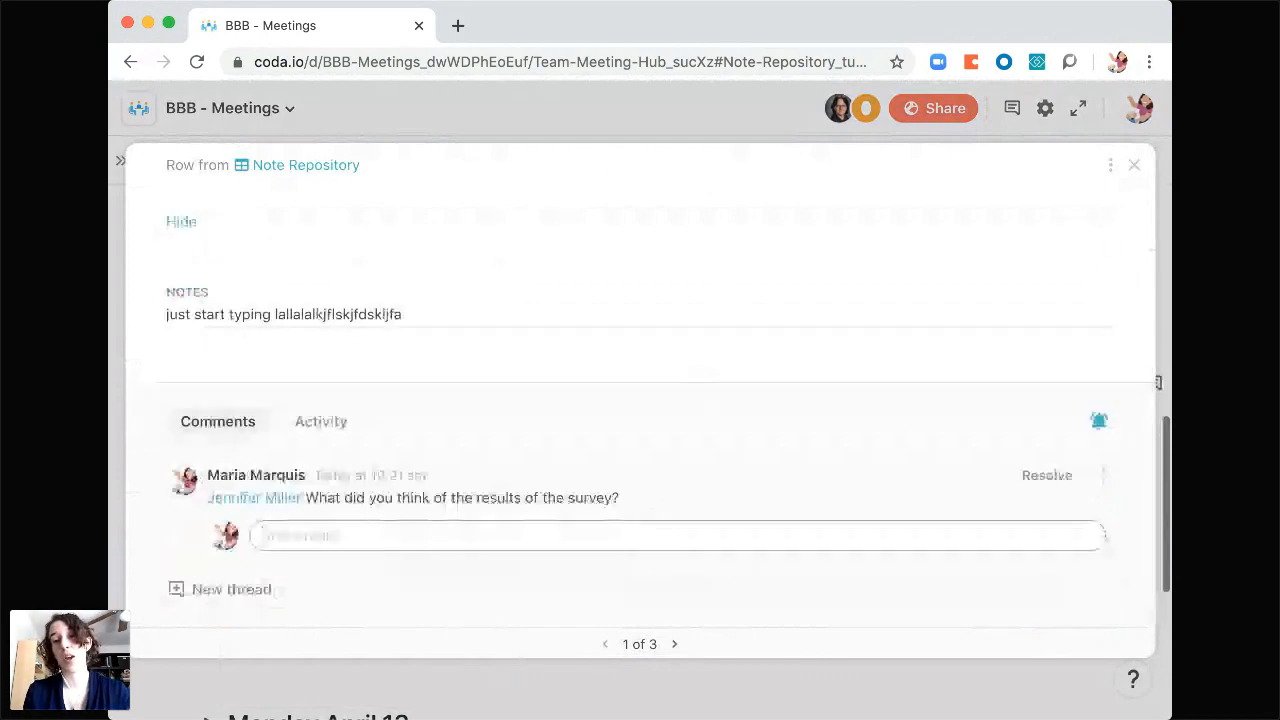
key("Escape")
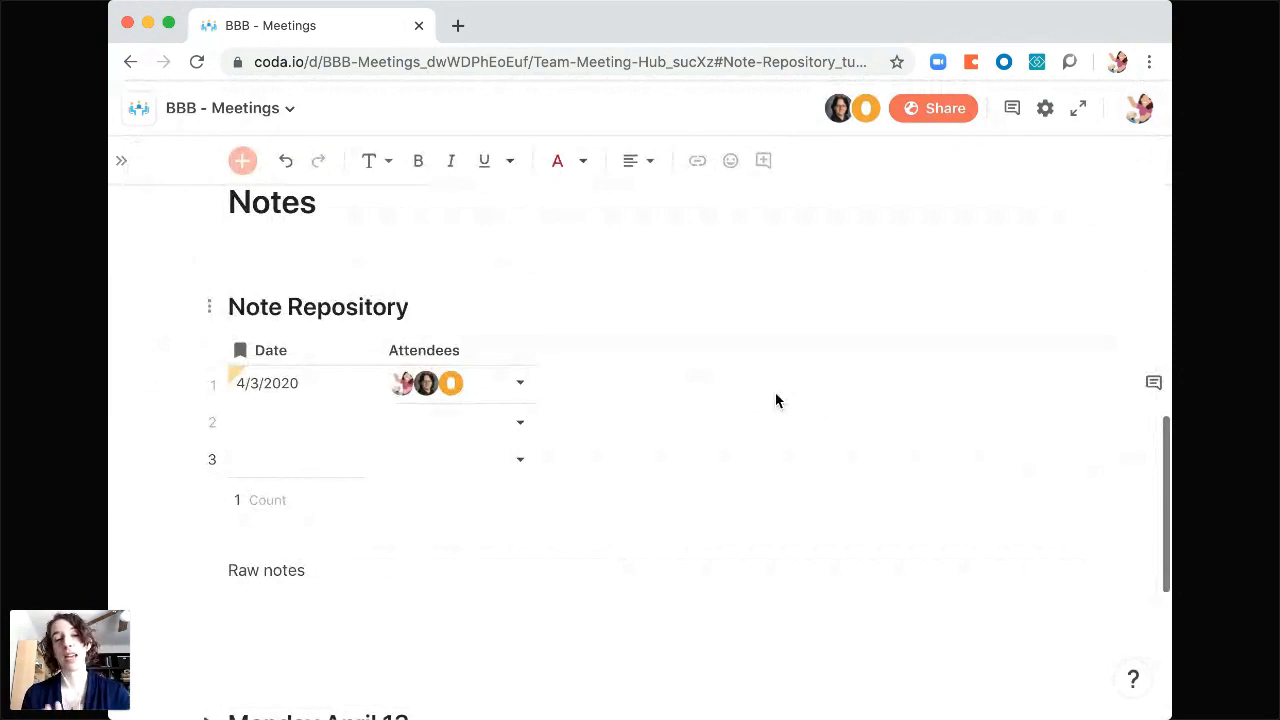
left_click(297, 634)
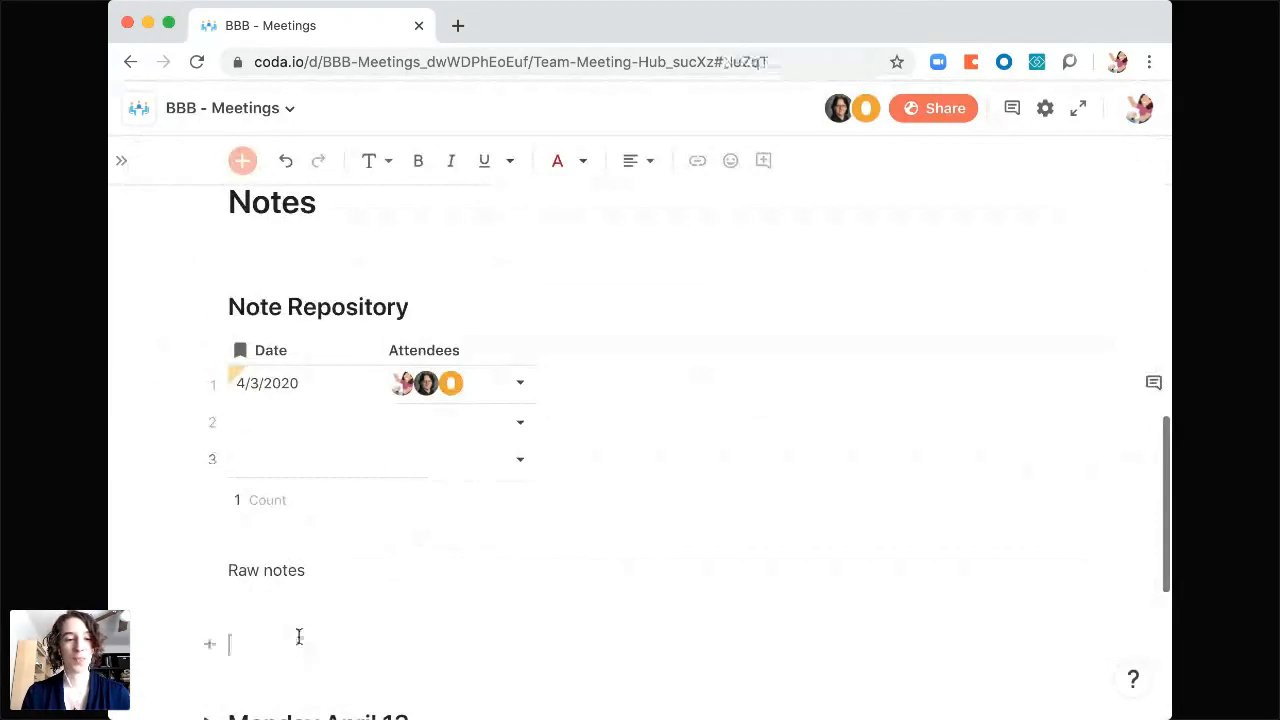
key("BackSpace")
key("BackSpace")
key("BackSpace")
key("BackSpace")
key("BackSpace")
key("BackSpace")
key("BackSpace")
key("BackSpace")
key("BackSpace")
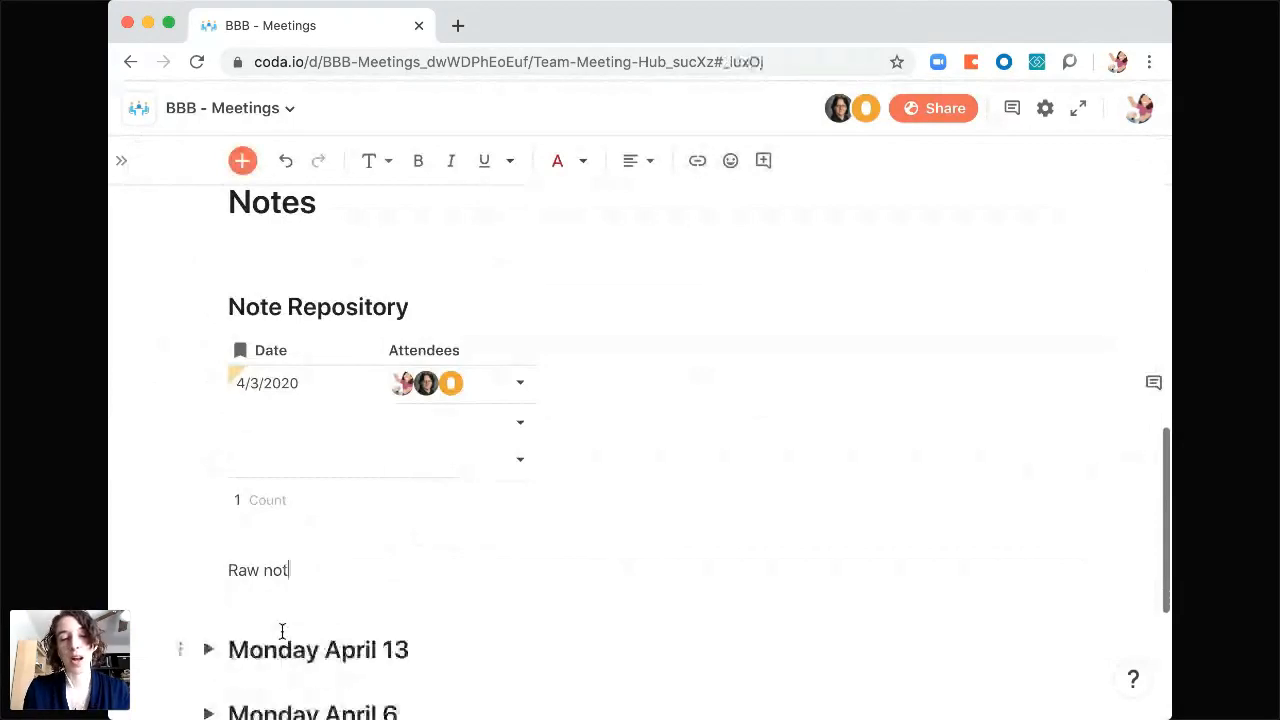
key("BackSpace")
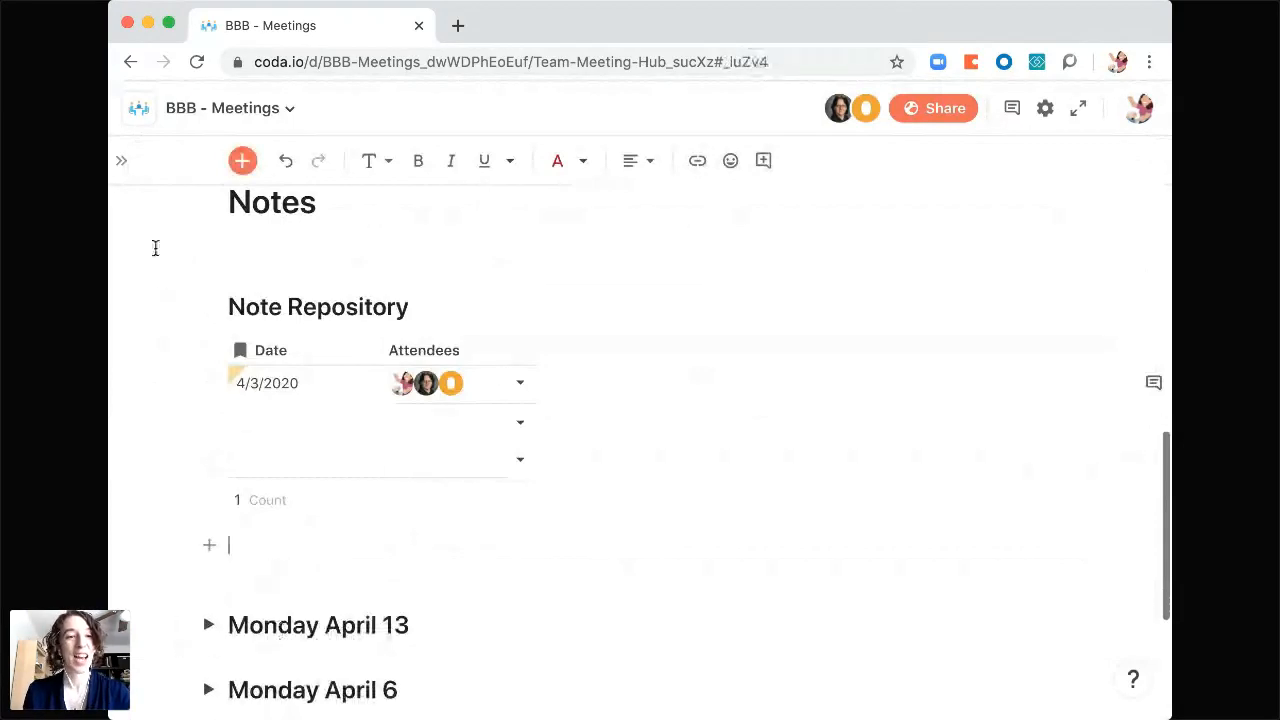
- On the Agenda page, check off Raw Notes, Notes in a table, Combination and their parent item Notes
left_click(124, 161)
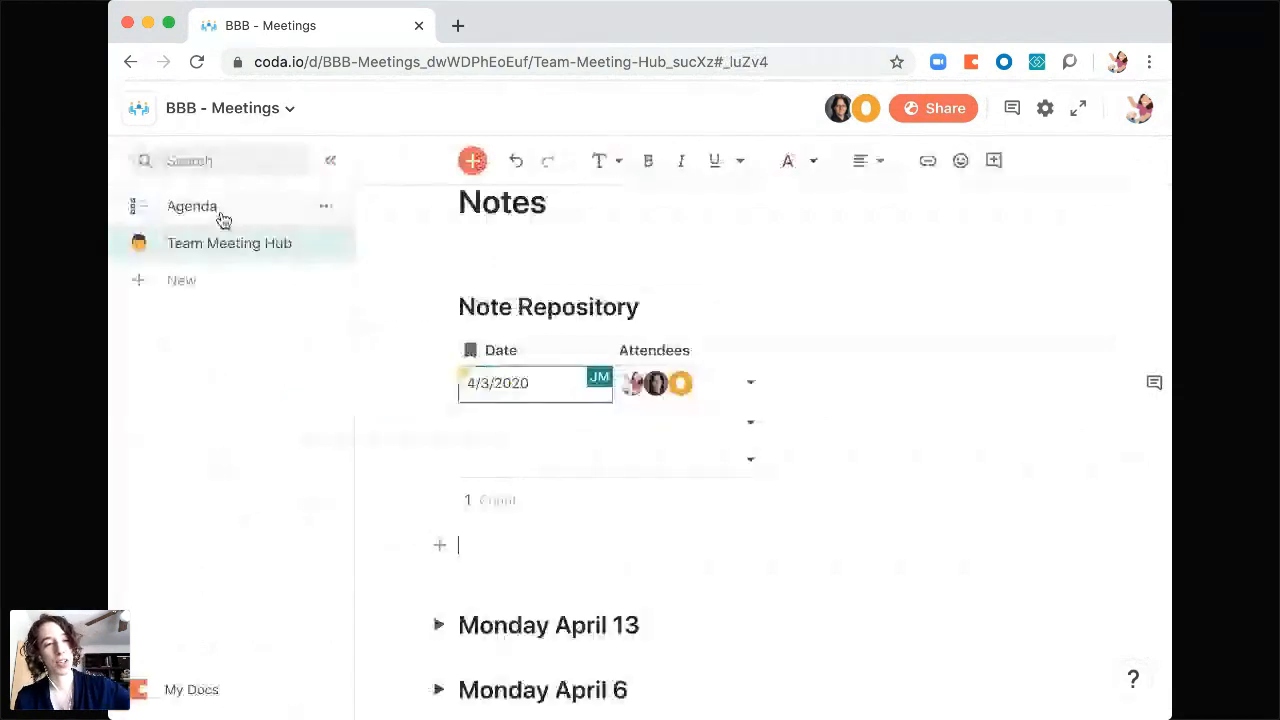
left_click(222, 216)
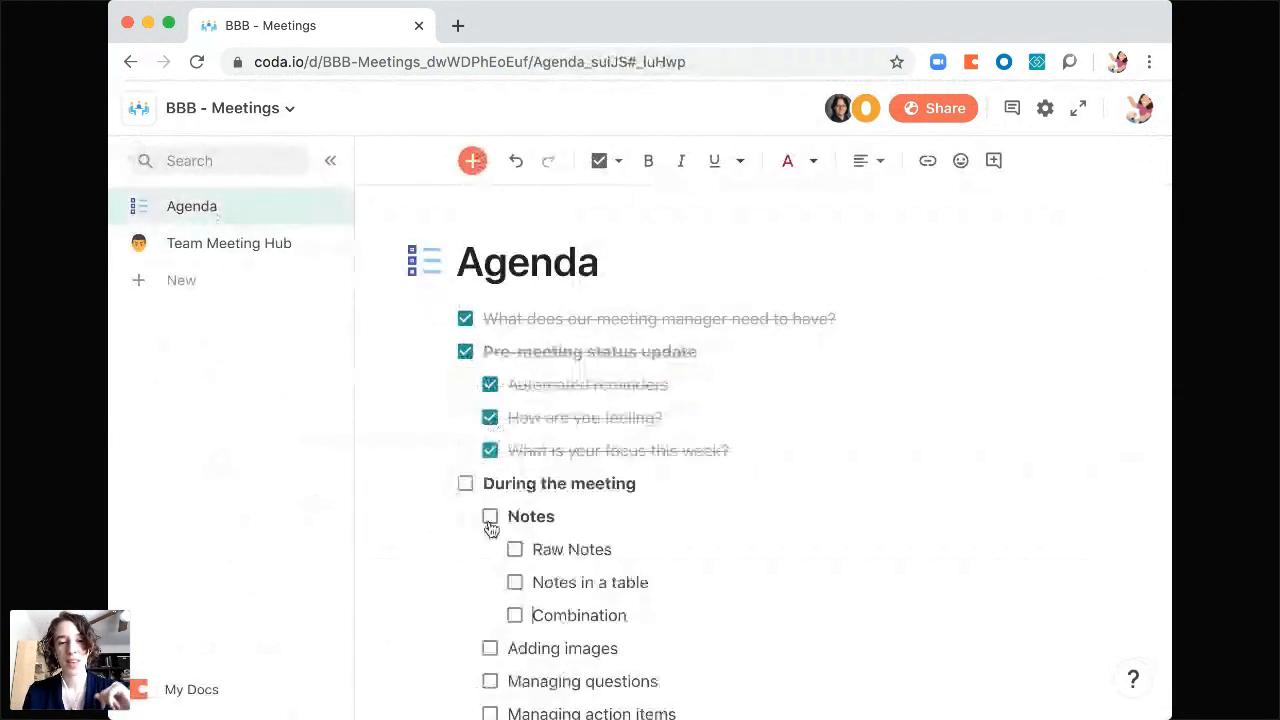
left_click(514, 582)
left_click(514, 549)
left_click(514, 616)
left_click(490, 516)
scroll(691, 570, "down", 3)
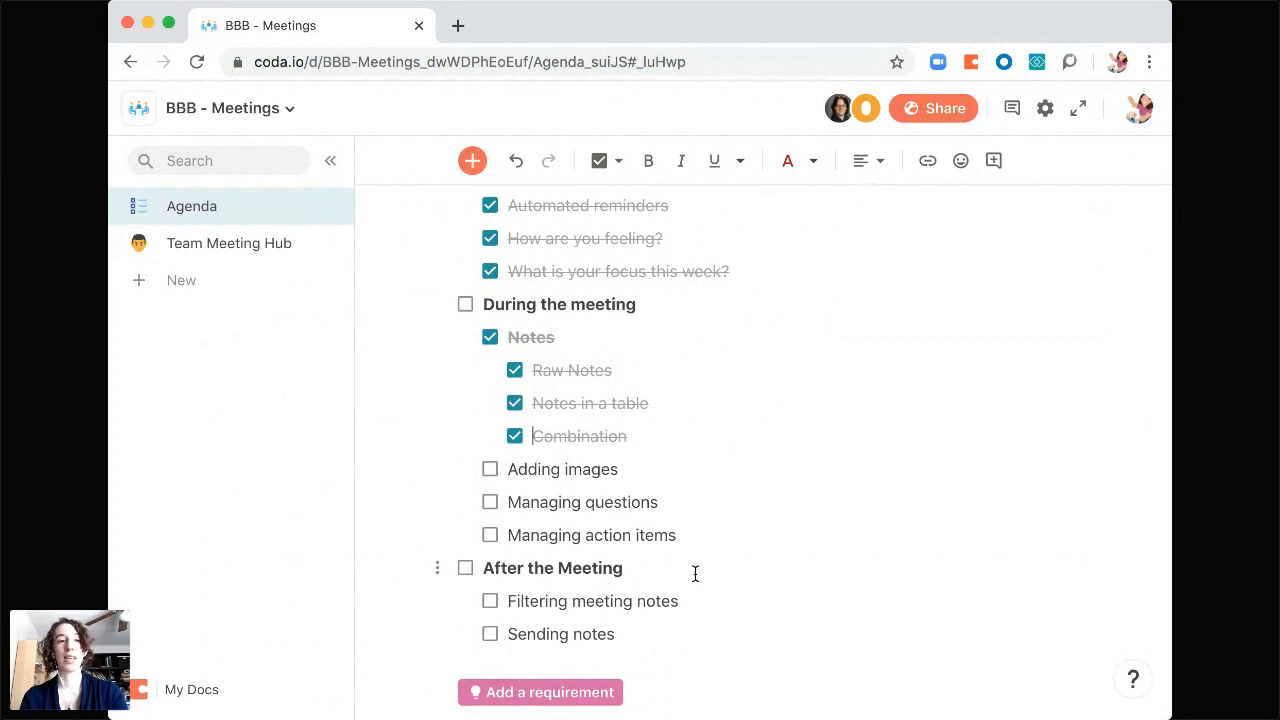
- Return to the Team Meeting Hub page and check this document's notifications for replies to the row comment
left_click(253, 241)
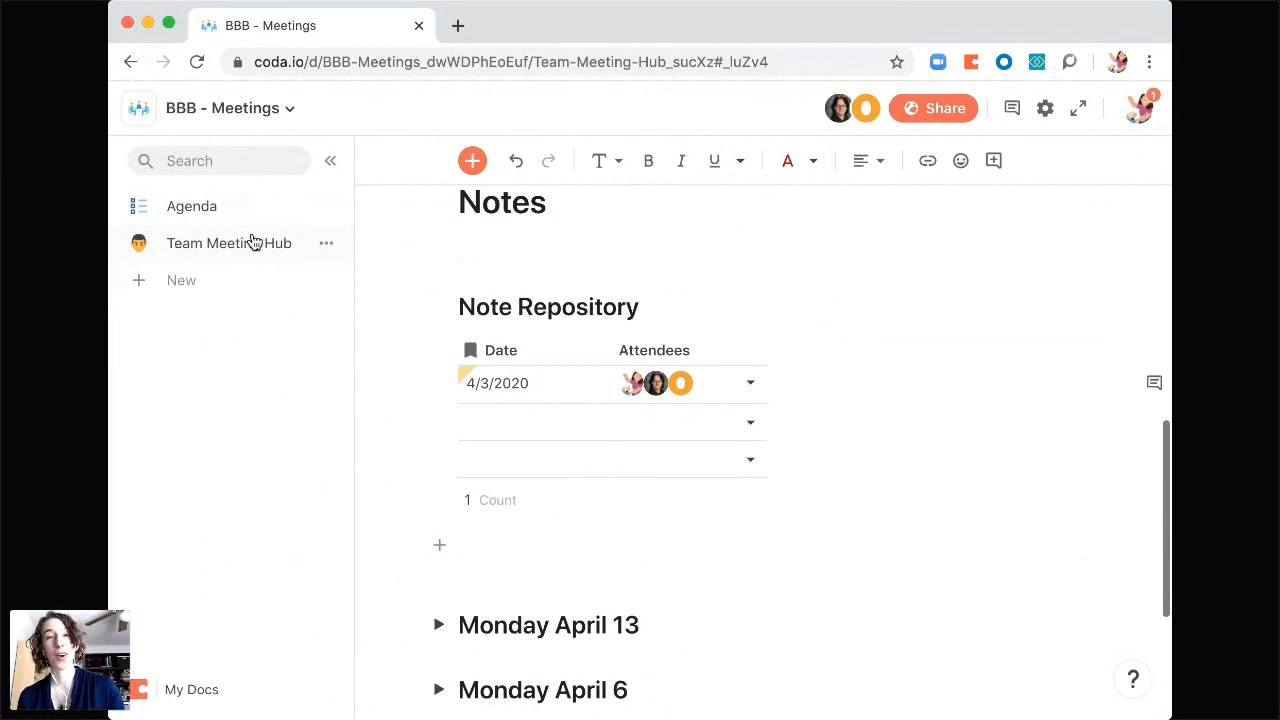
left_click(253, 243)
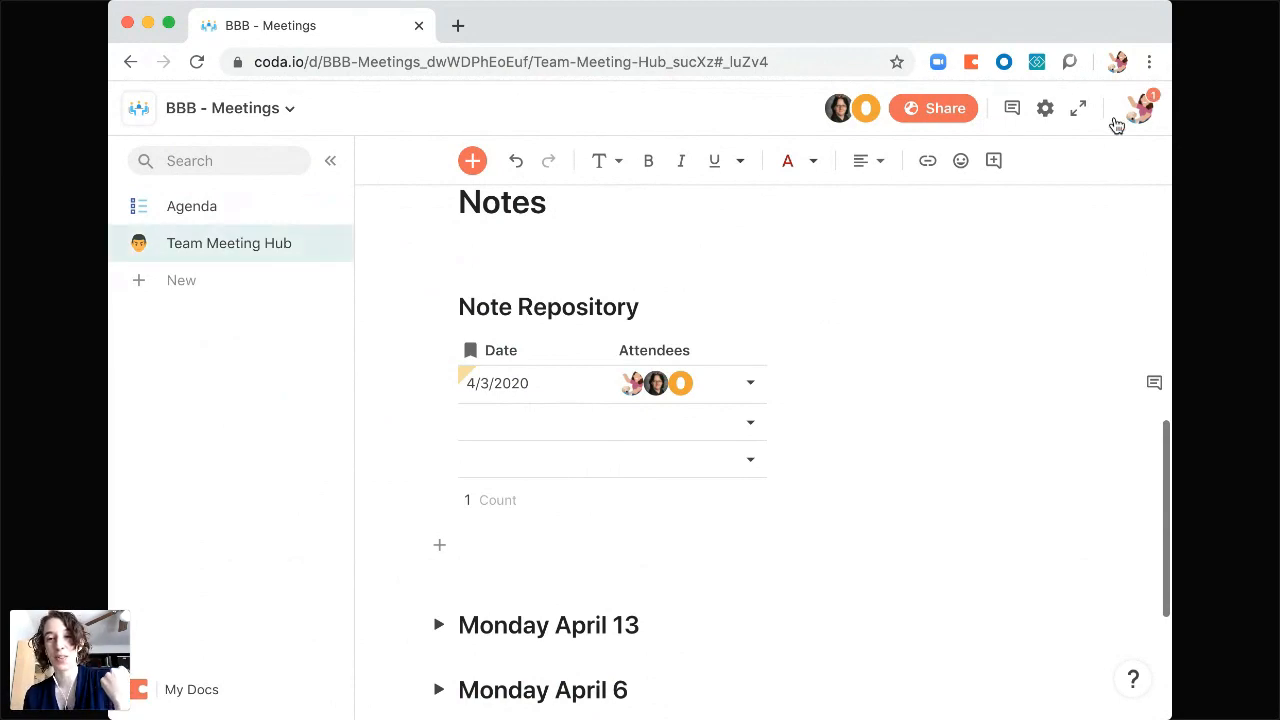
left_click(1140, 108)
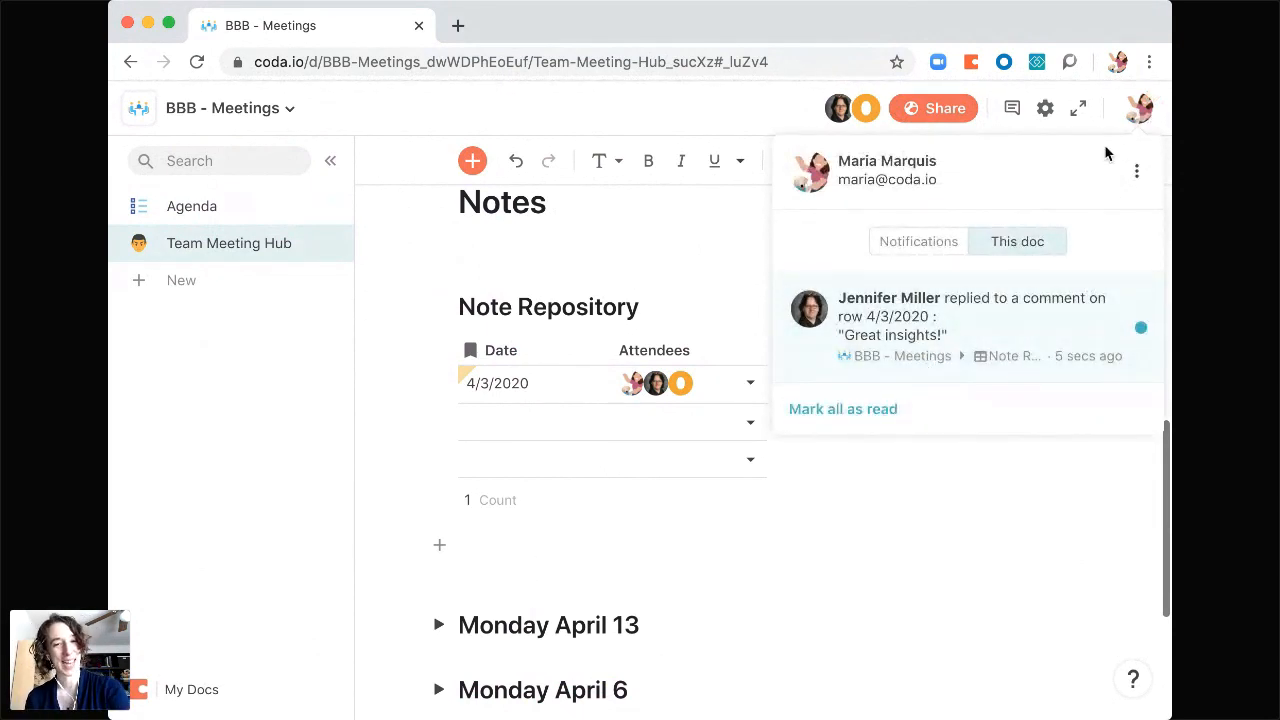
left_click(706, 243)
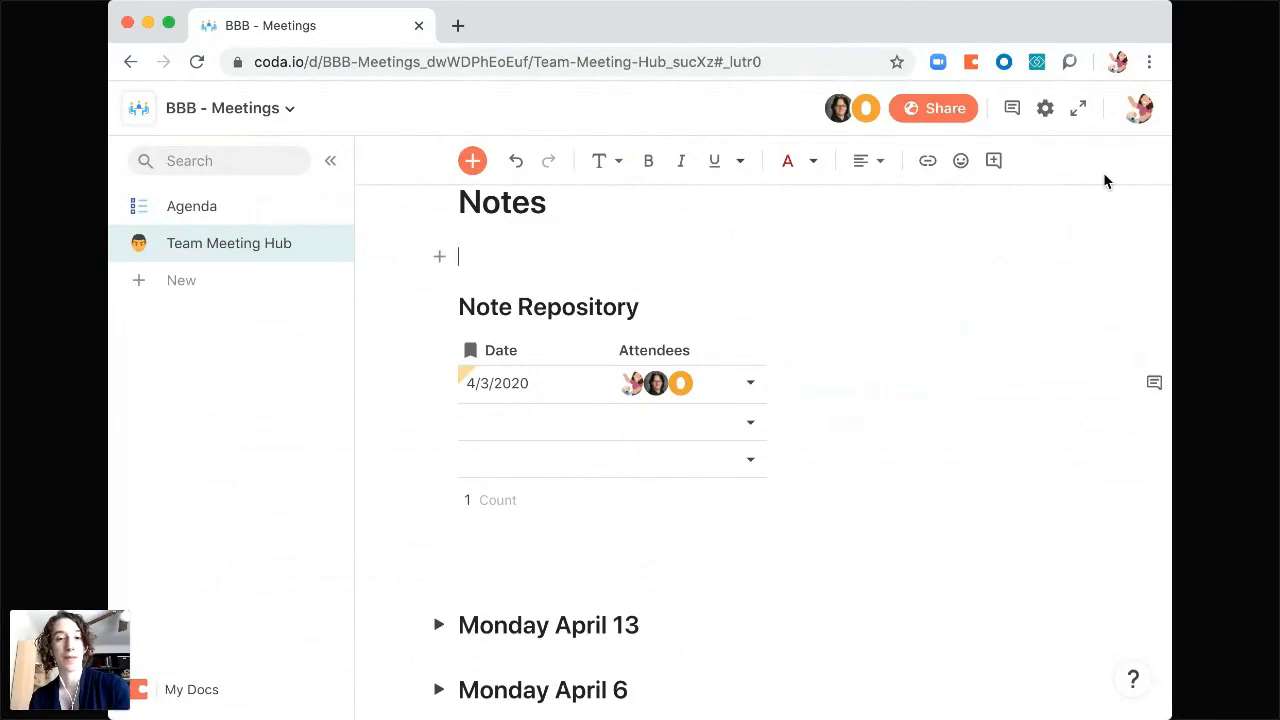
- Add an Image column after Attendees in the Note Repository table and widen it
left_click(712, 354)
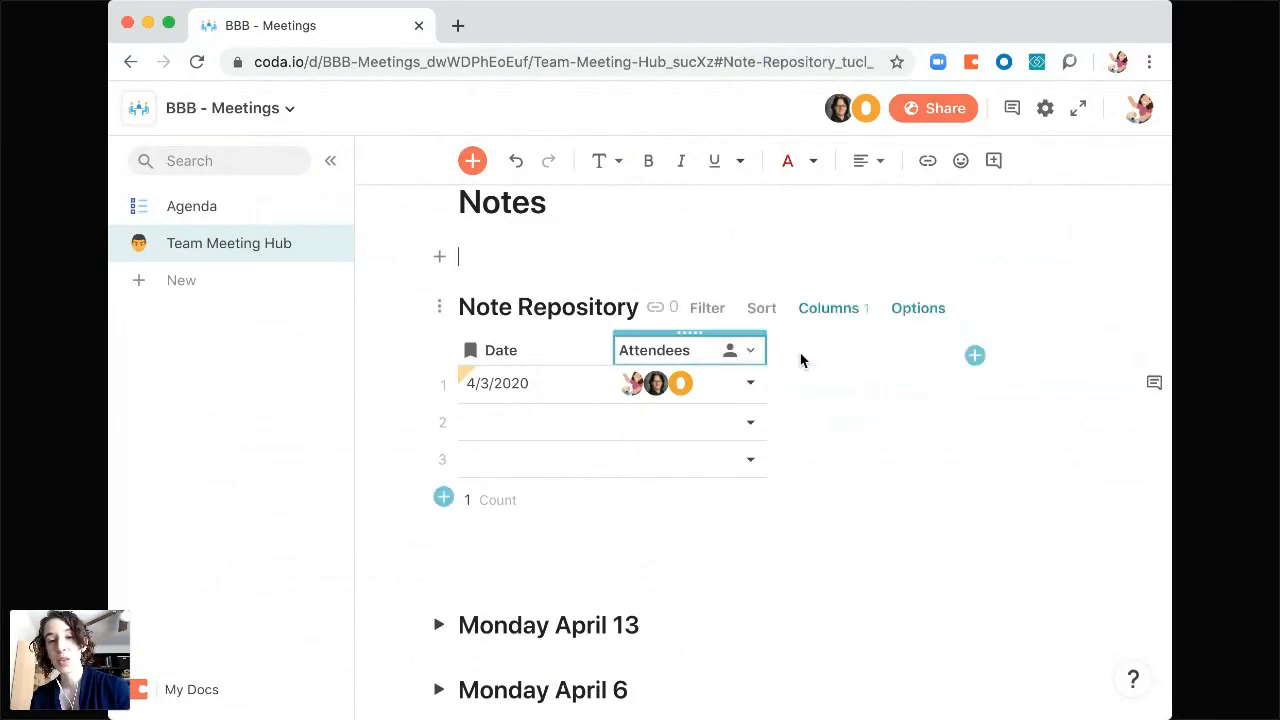
left_click(975, 357)
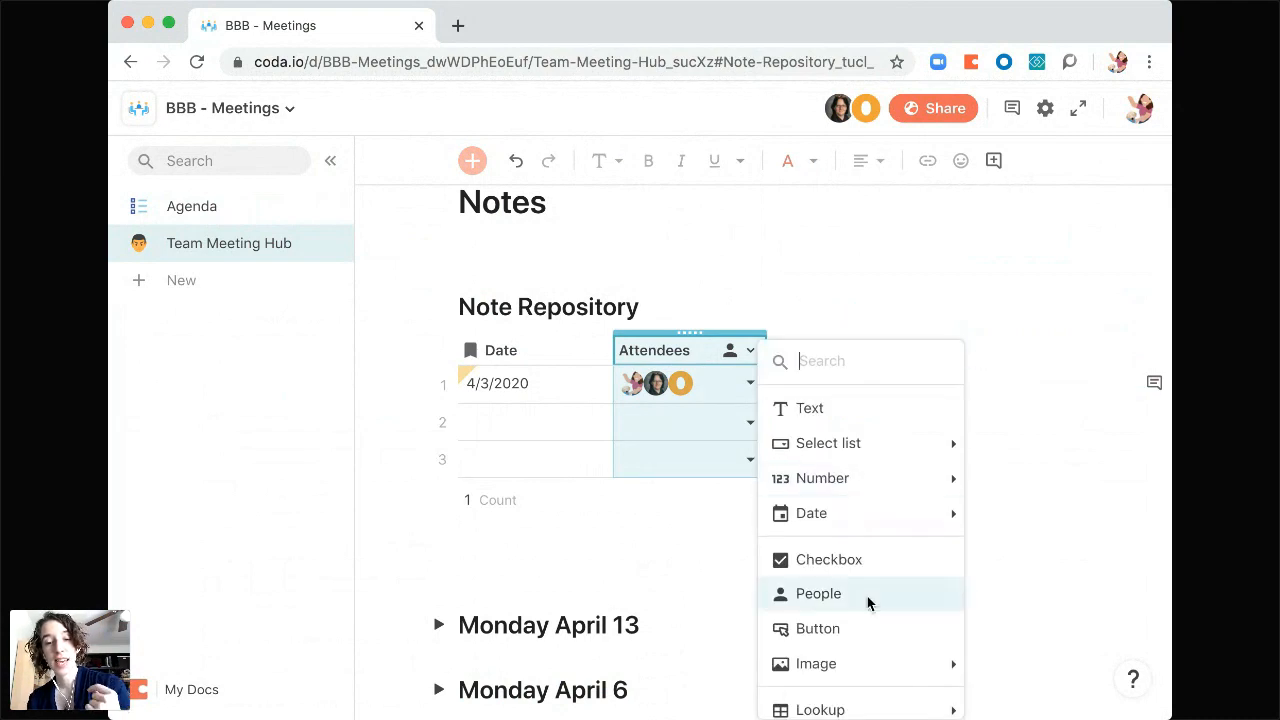
scroll(870, 602, "down", 2)
mouse_move(857, 553)
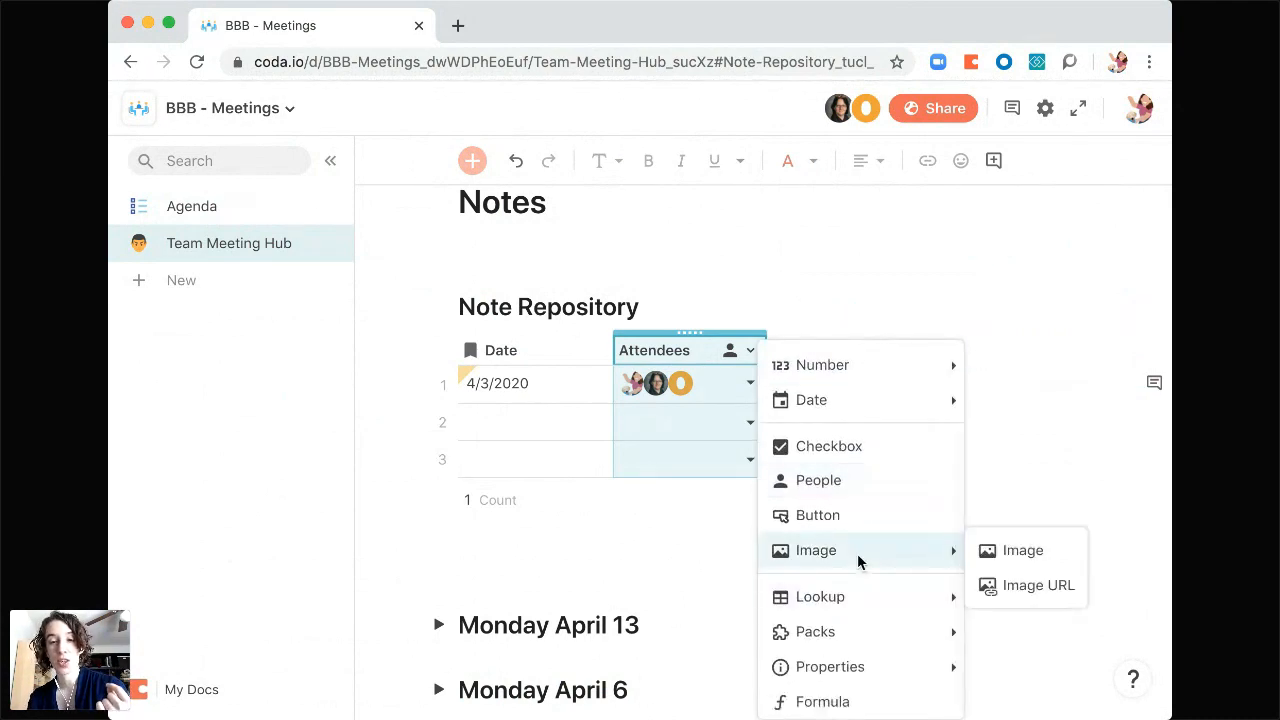
left_click(1019, 557)
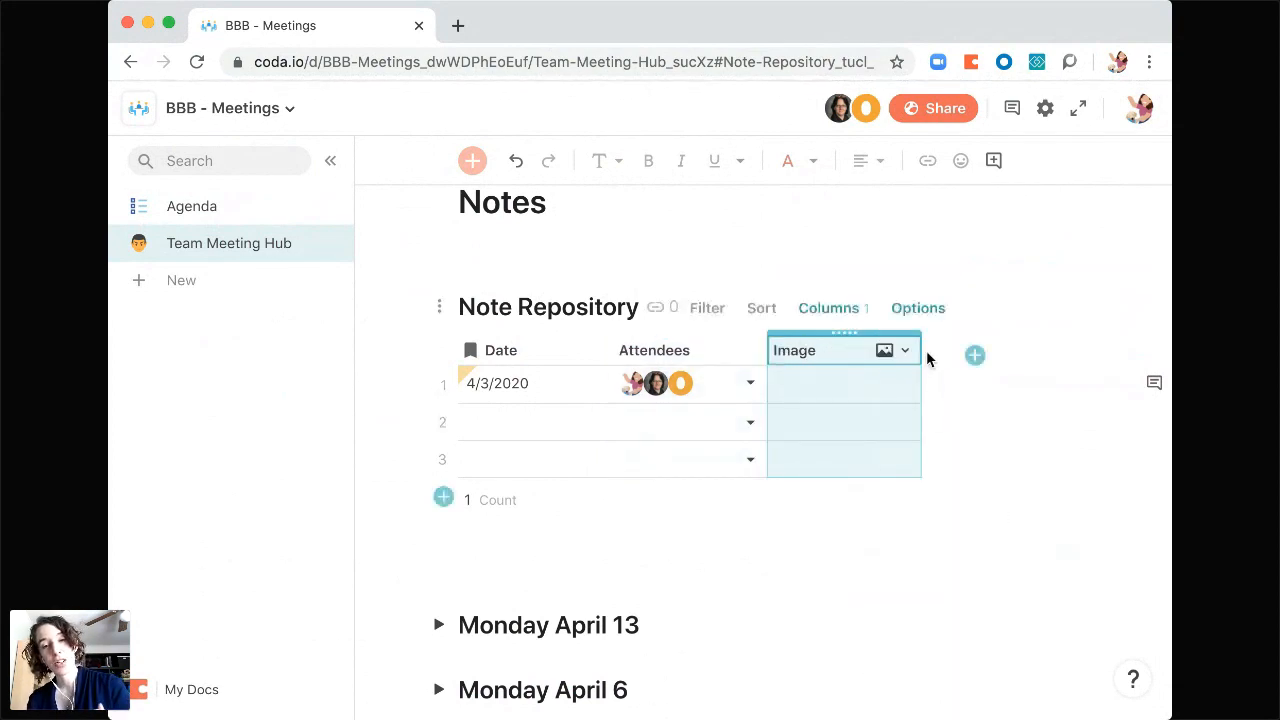
left_click_drag(918, 341, 1008, 345)
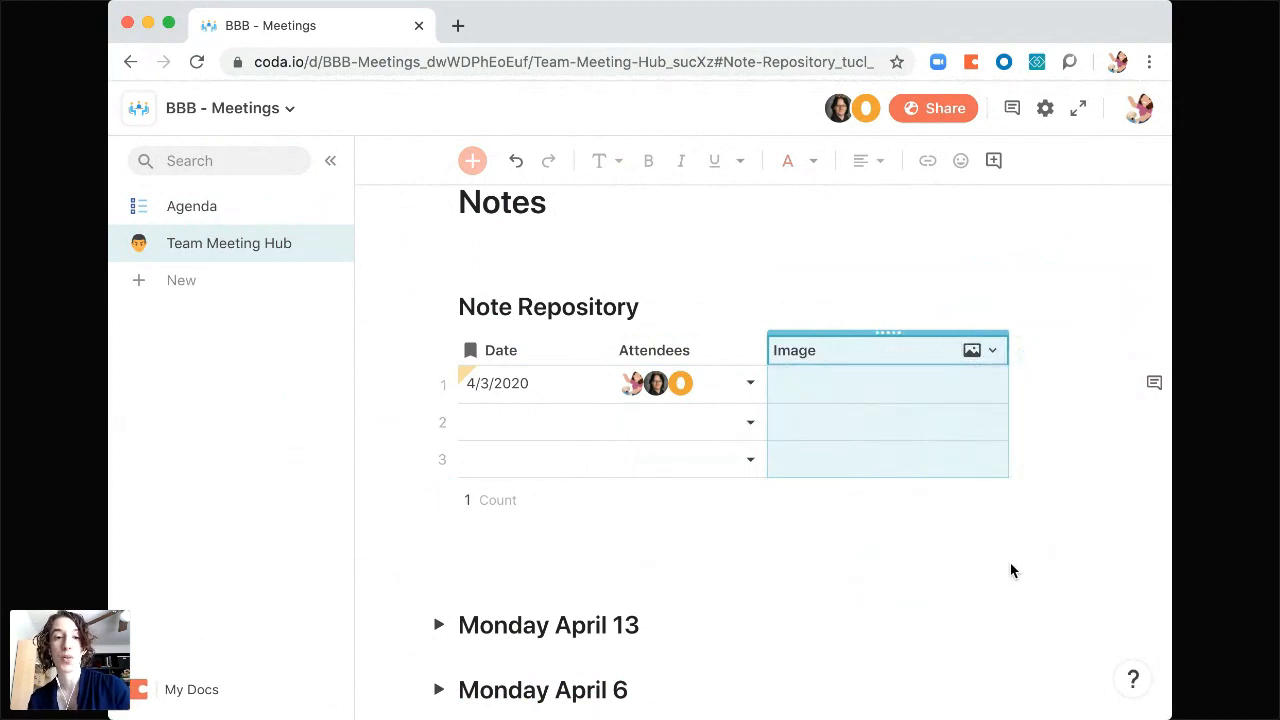
- Capture a screenshot of the Note Repository area and upload it to the Image cell of the 4/3/2020 row
scroll(1010, 570, "up", 1)
scroll(1010, 570, "down", 1)
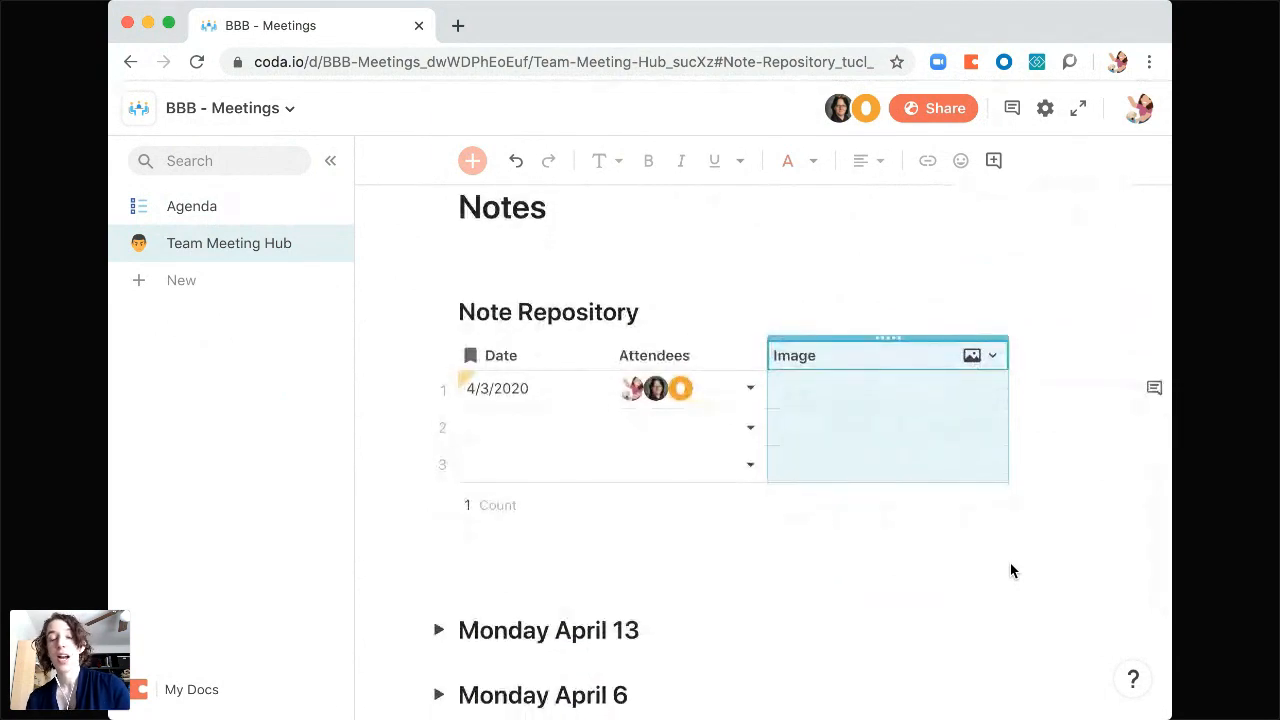
scroll(1010, 568, "down", 2)
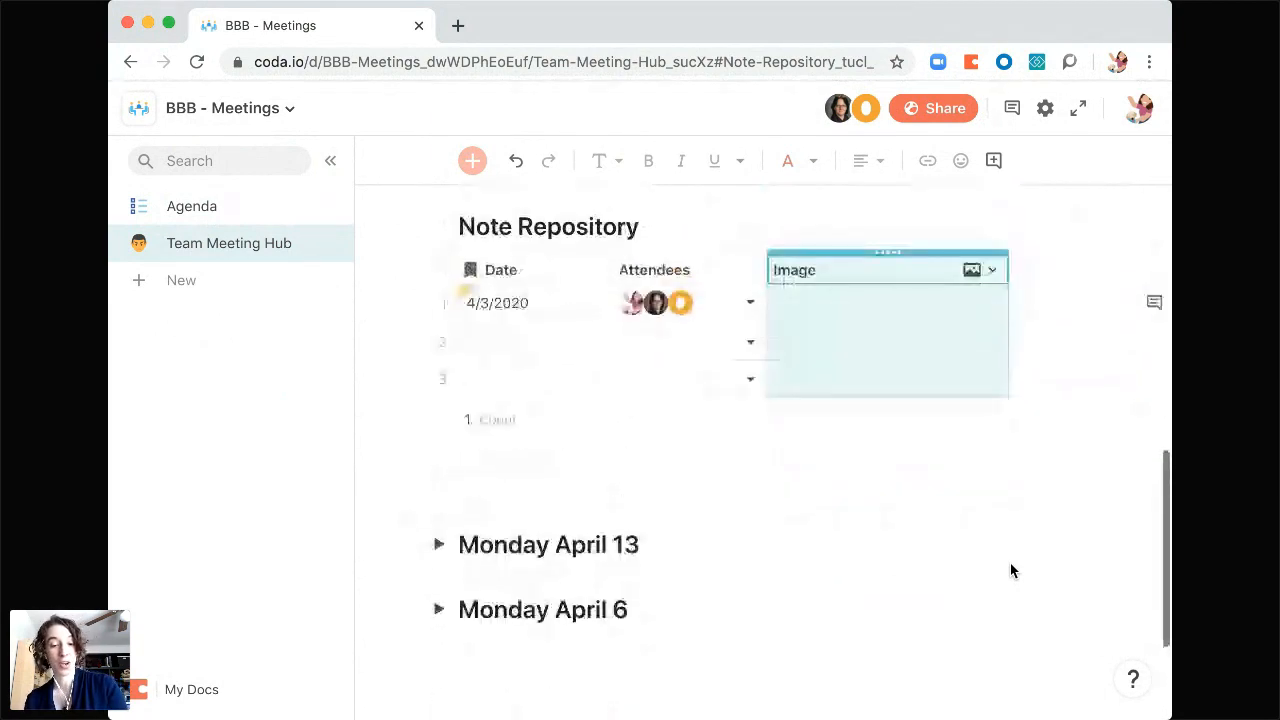
key("super+shift+4")
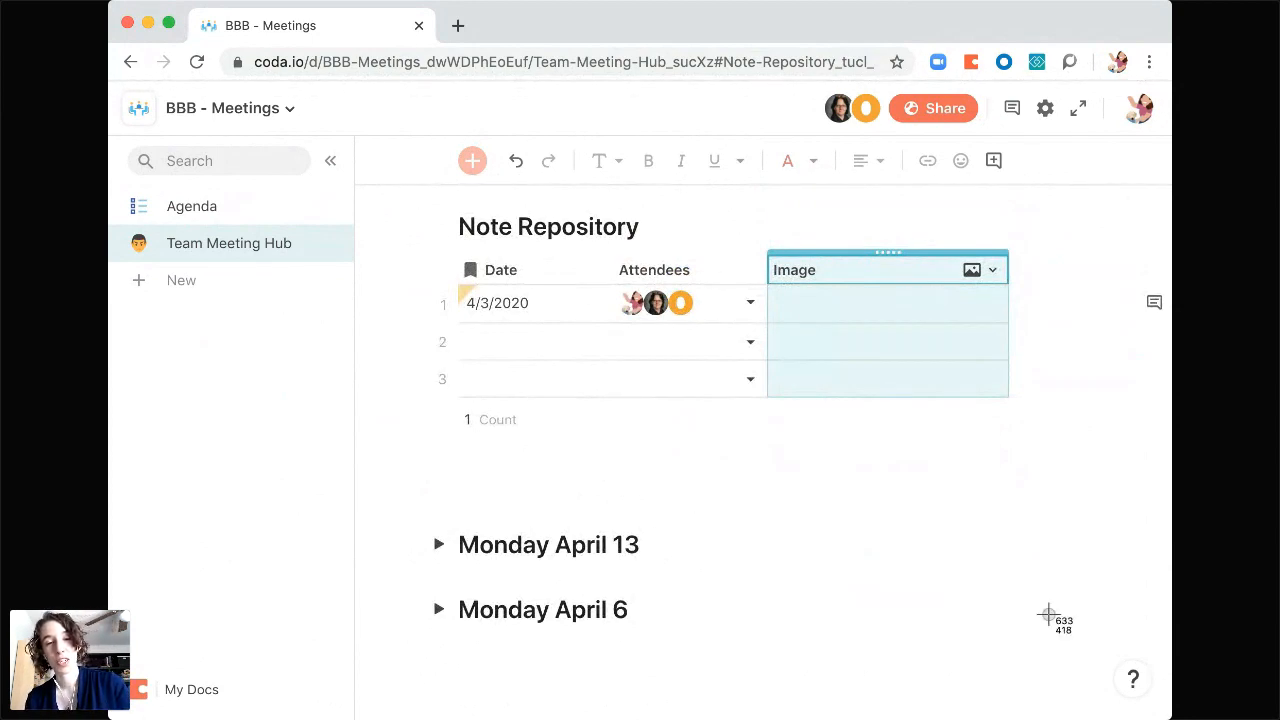
key("Escape")
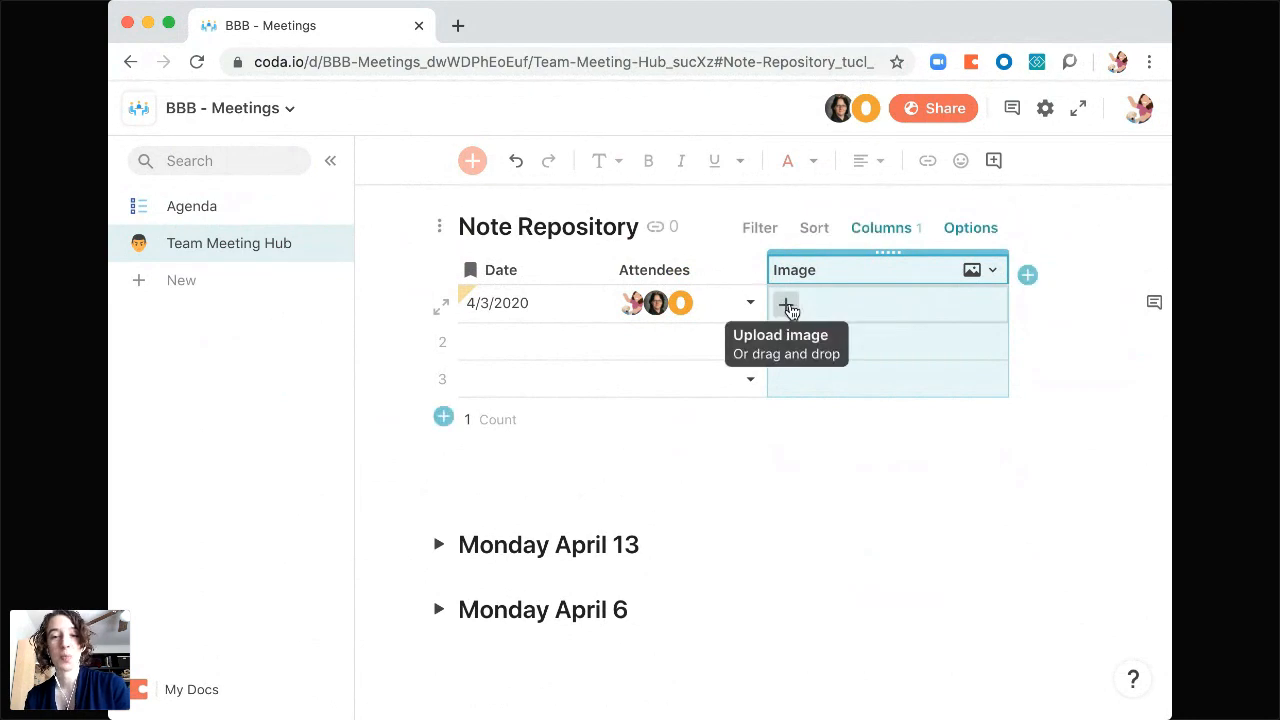
left_click(787, 306)
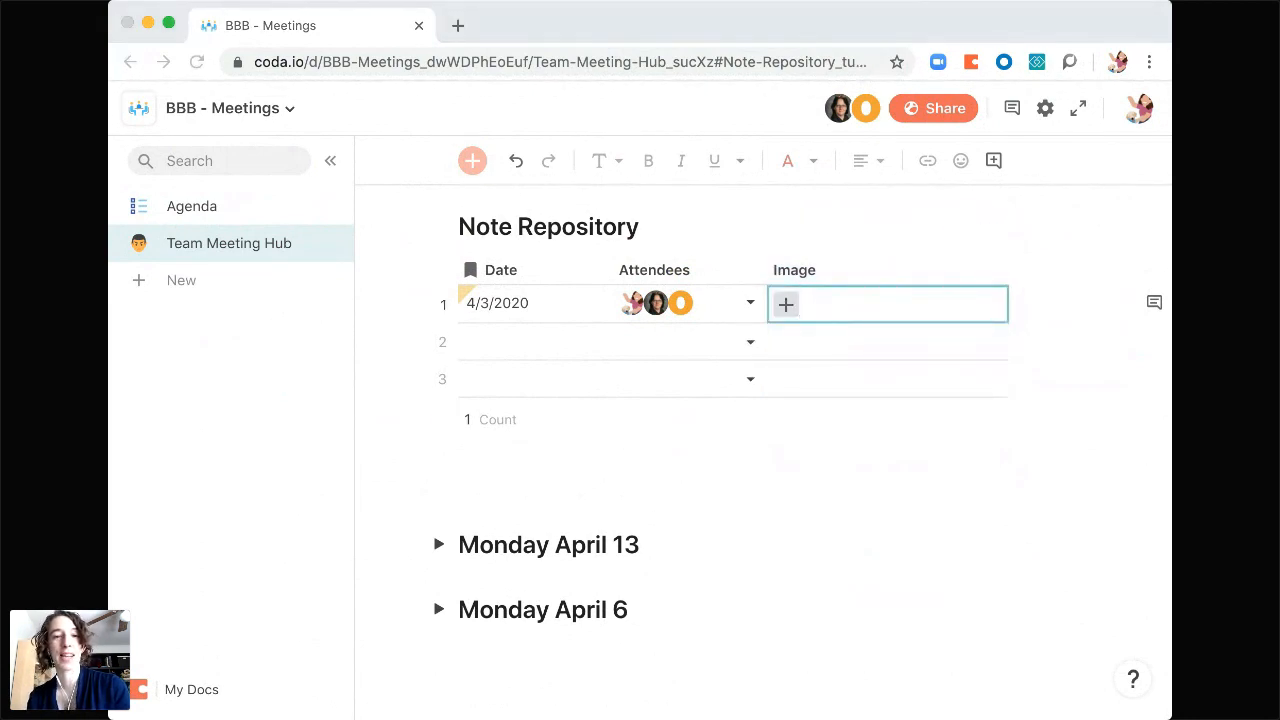
left_click(1137, 538)
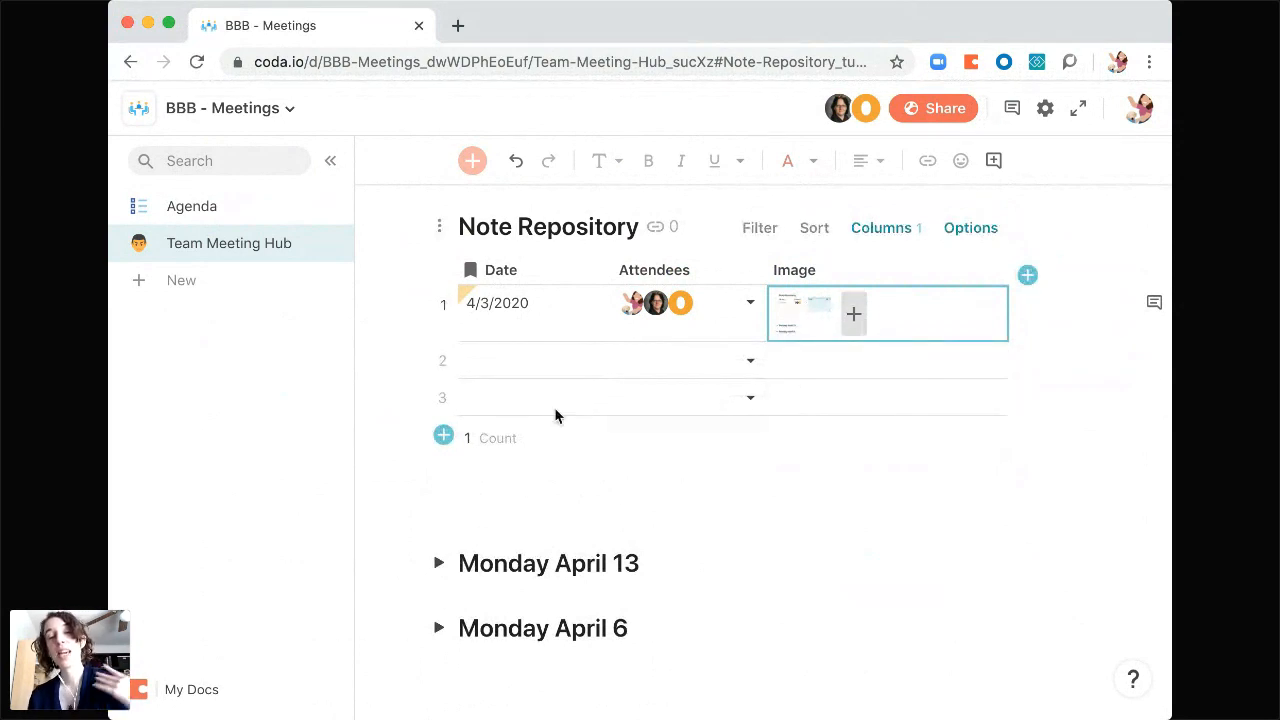
- Expand the 4/3/2020 row to examine the uploaded image at full size, and close the detail view
mouse_move(450, 315)
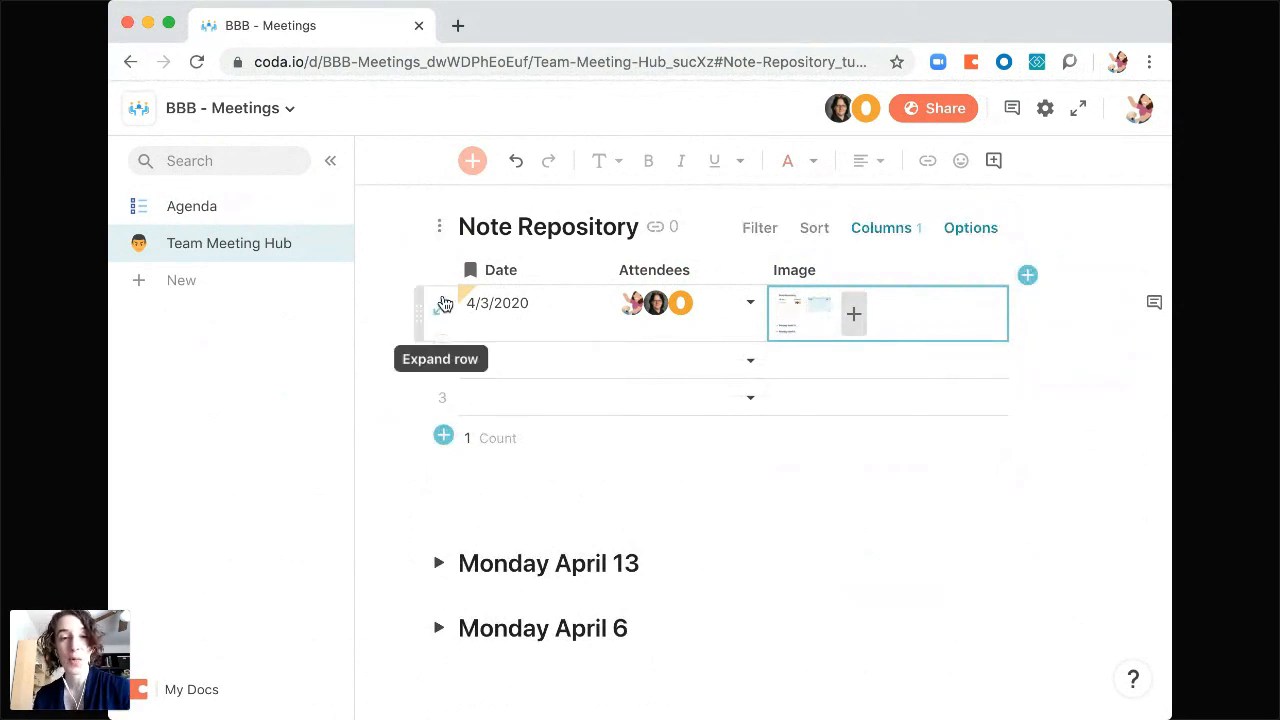
left_click(443, 310)
scroll(620, 522, "down", 5)
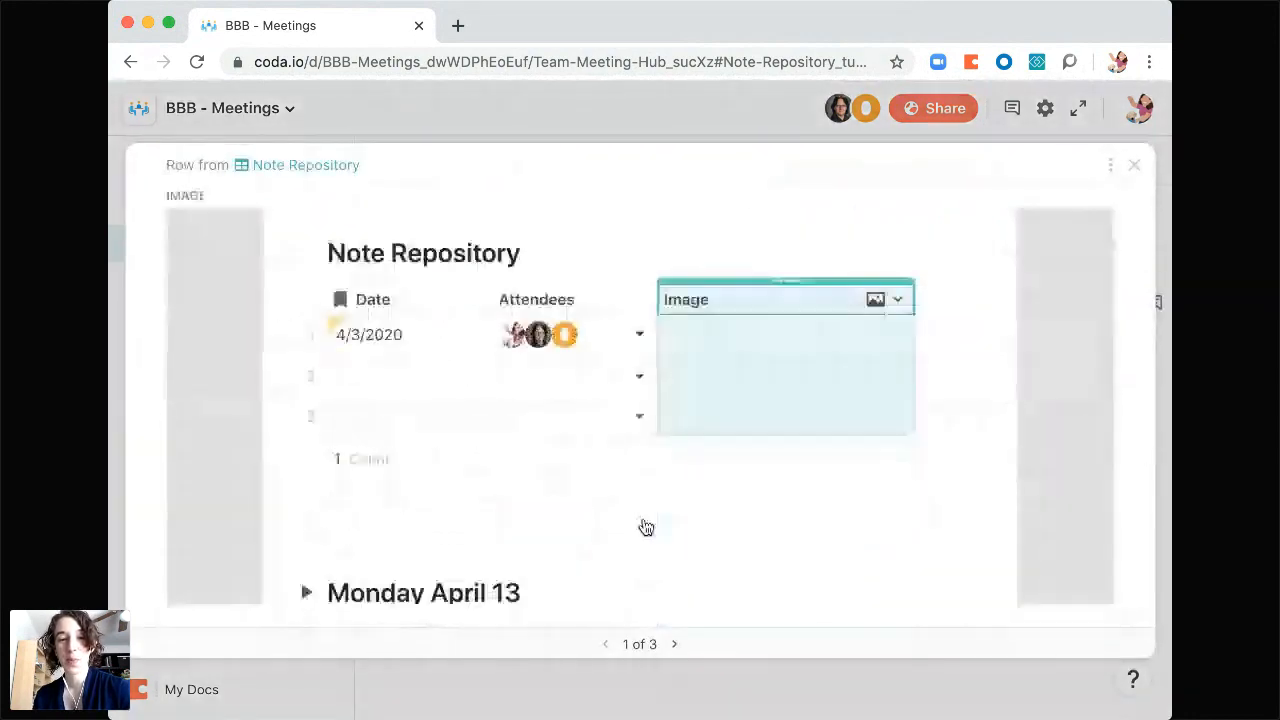
scroll(658, 489, "down", 3)
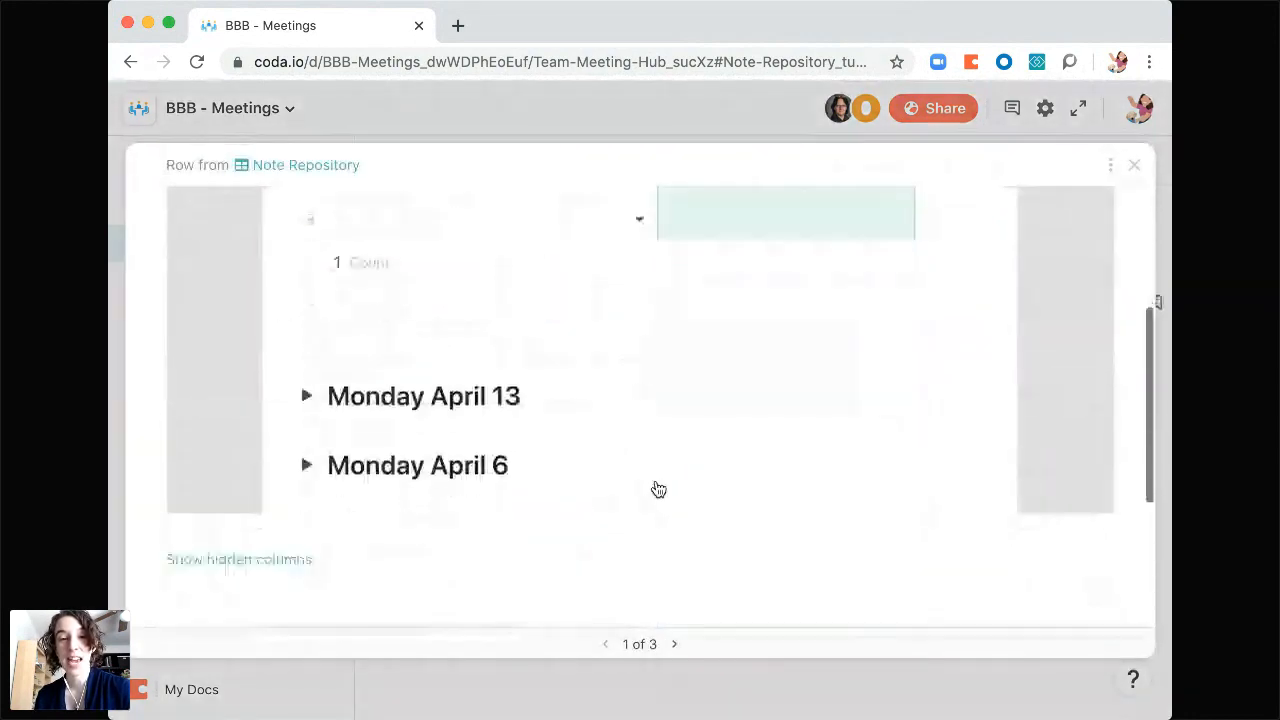
scroll(1051, 469, "up", 4)
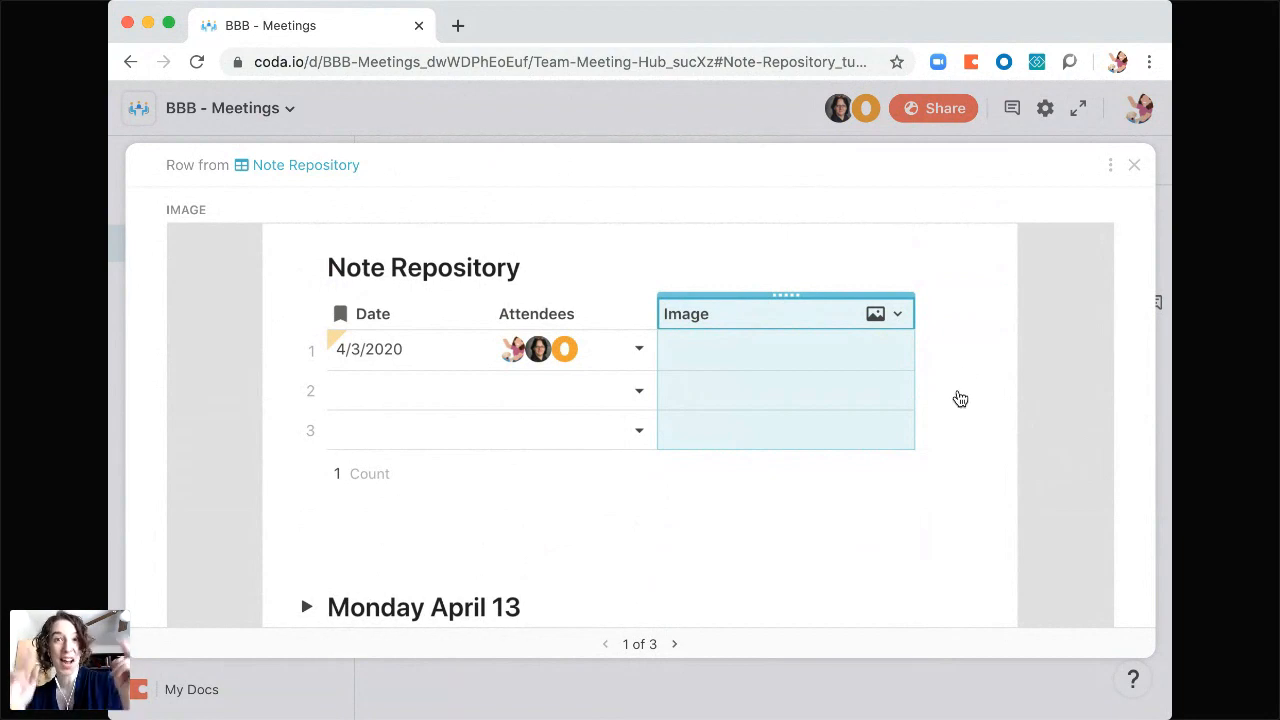
left_click(1133, 168)
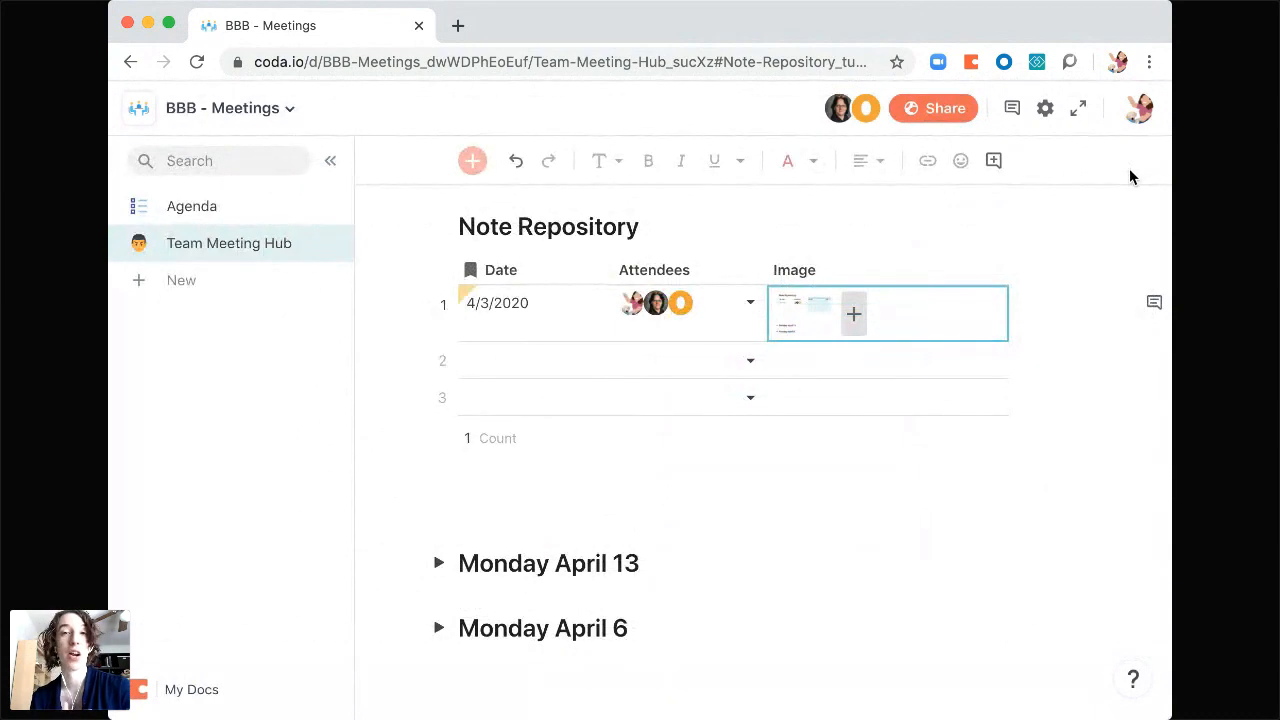
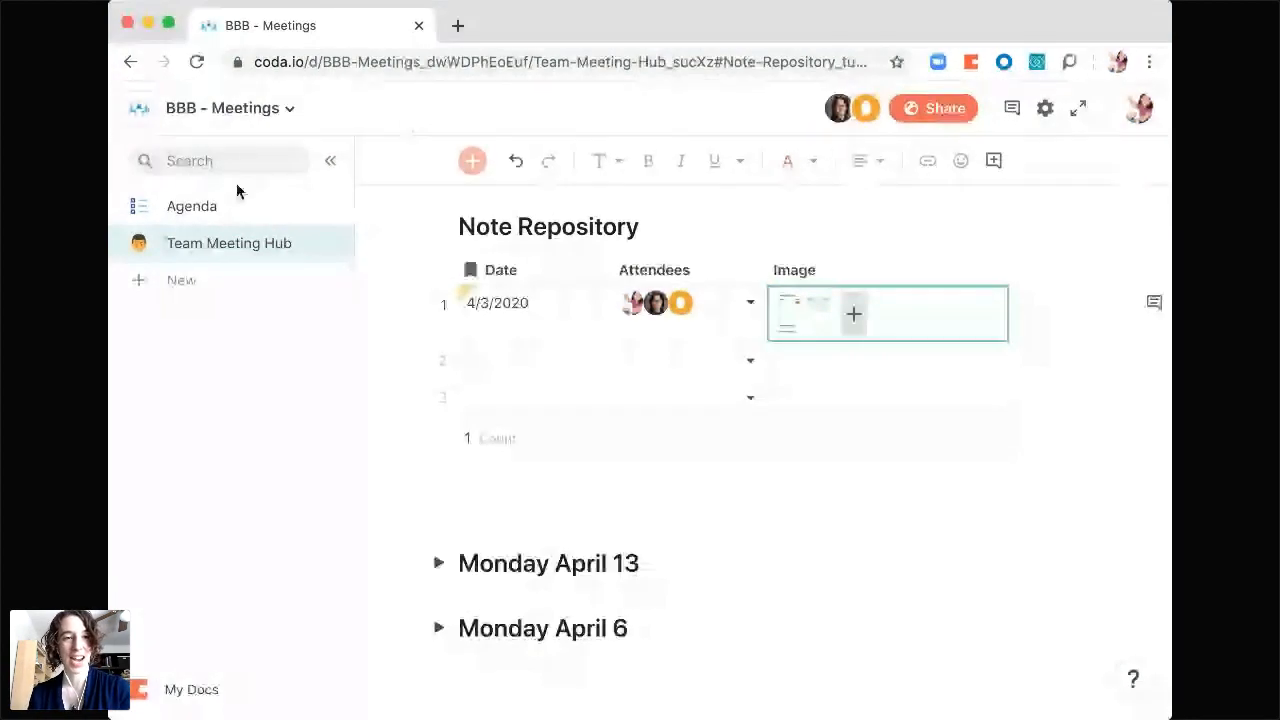
- Check off Adding images on the Agenda page and return to the Team Meeting Hub page
left_click(189, 214)
left_click(490, 476)
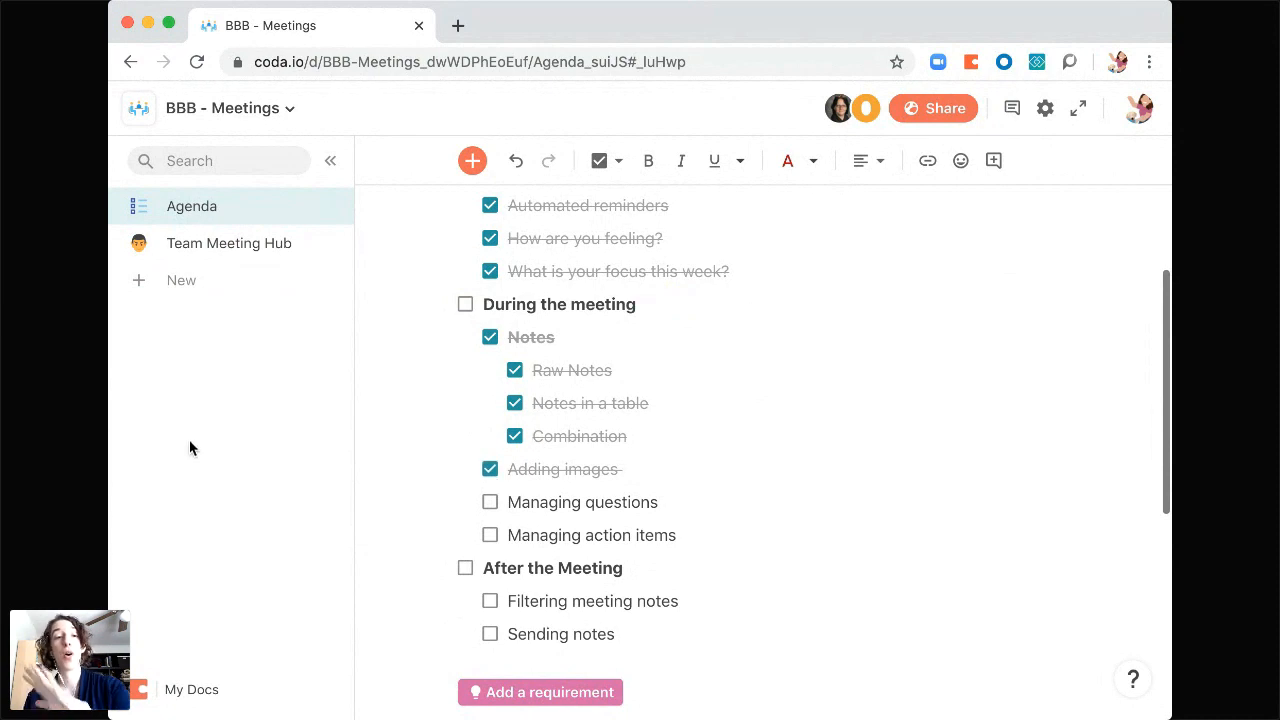
left_click(277, 245)
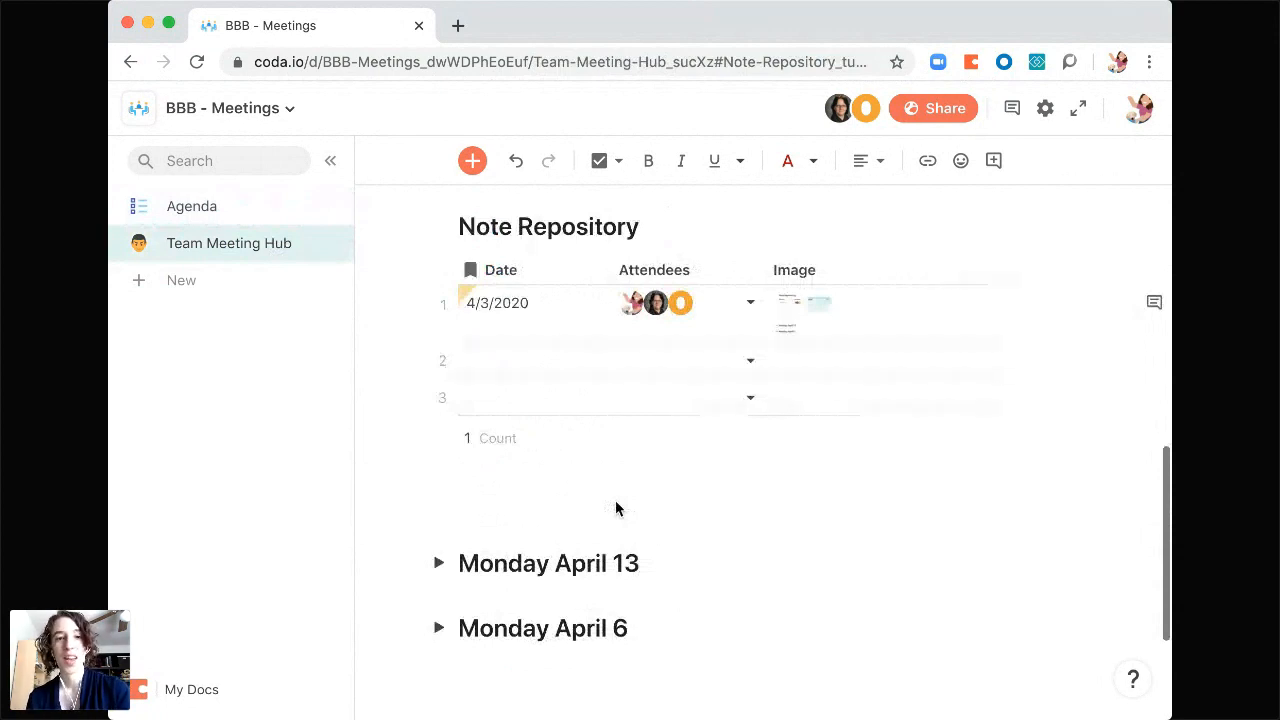
left_click(483, 491)
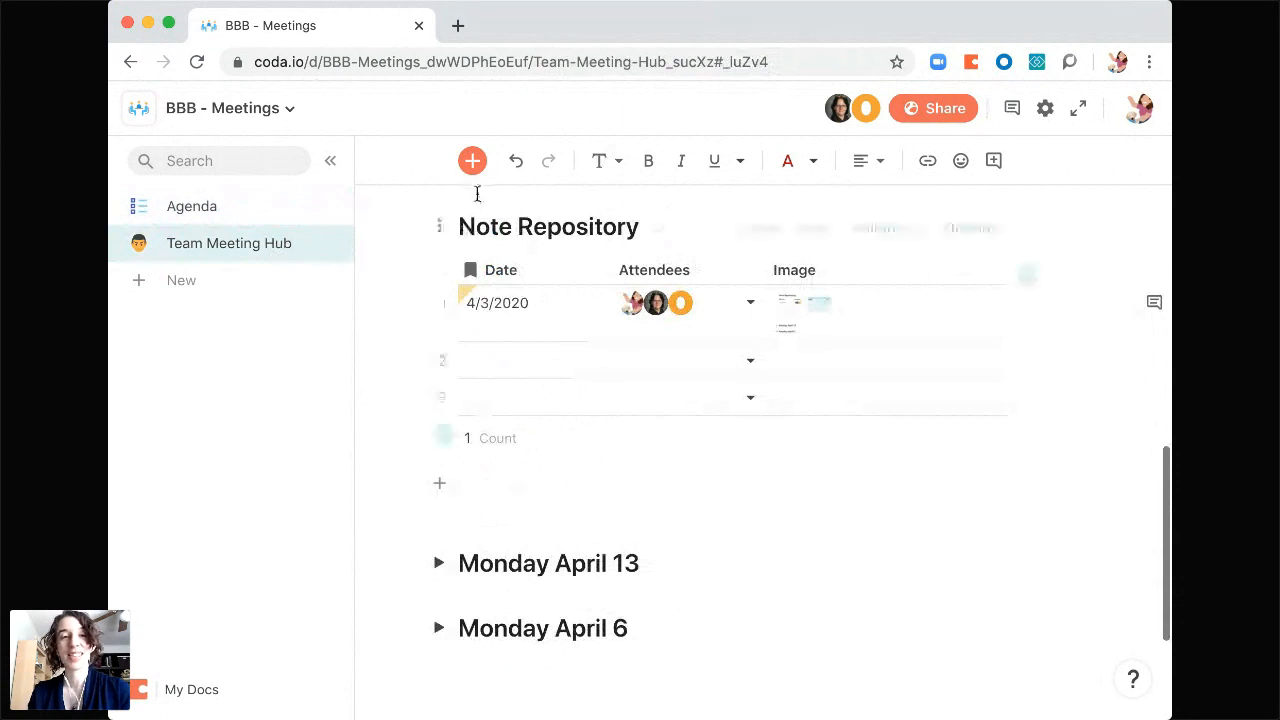
left_click(473, 162)
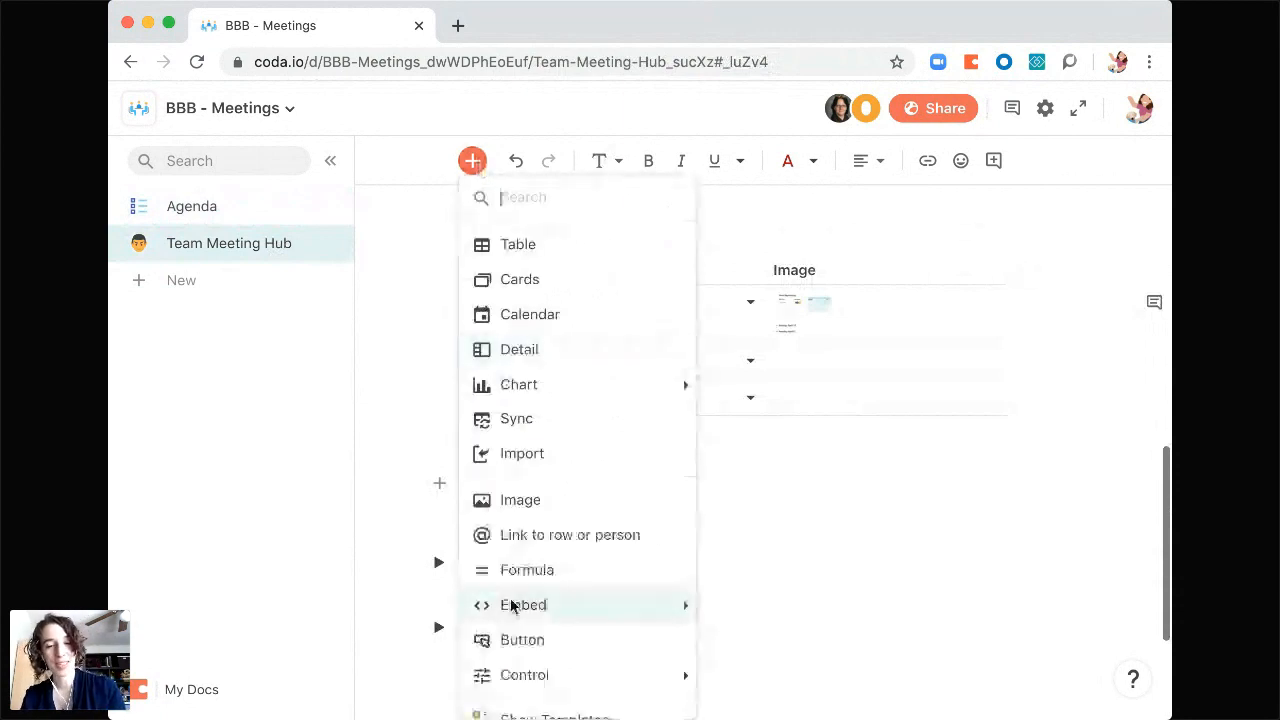
scroll(508, 680, "down", 1)
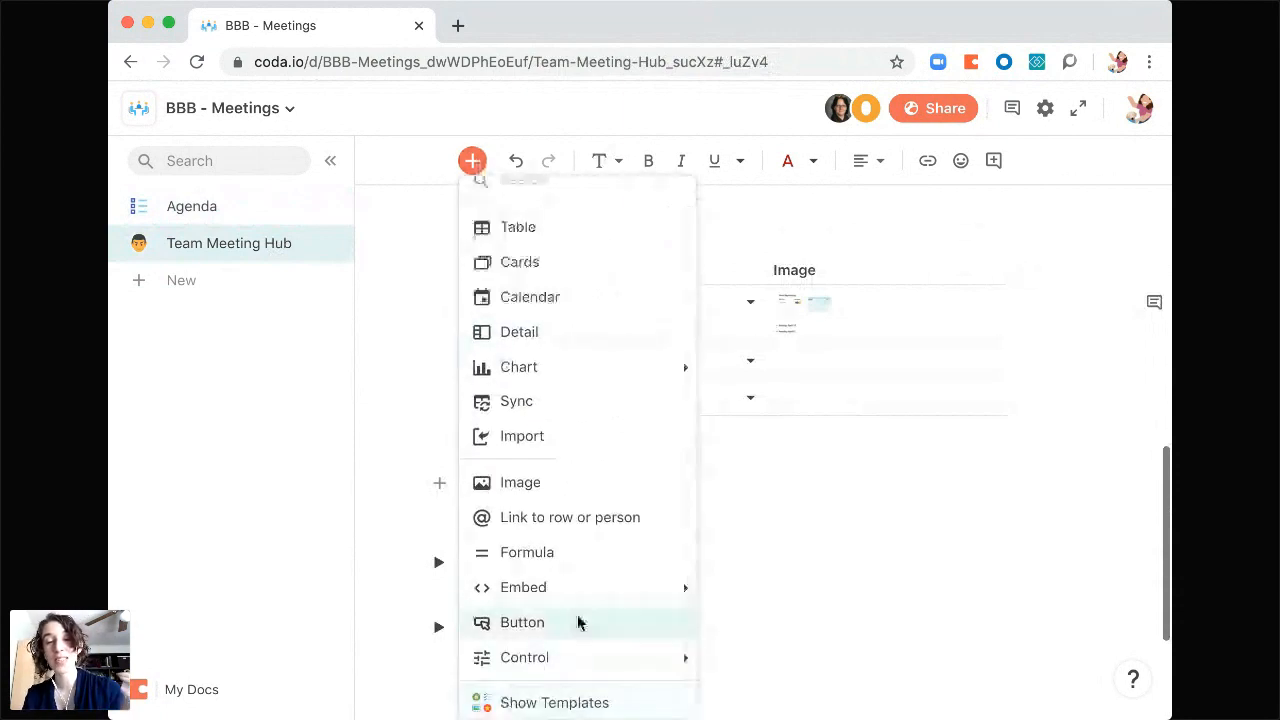
left_click(772, 459)
left_click(549, 480)
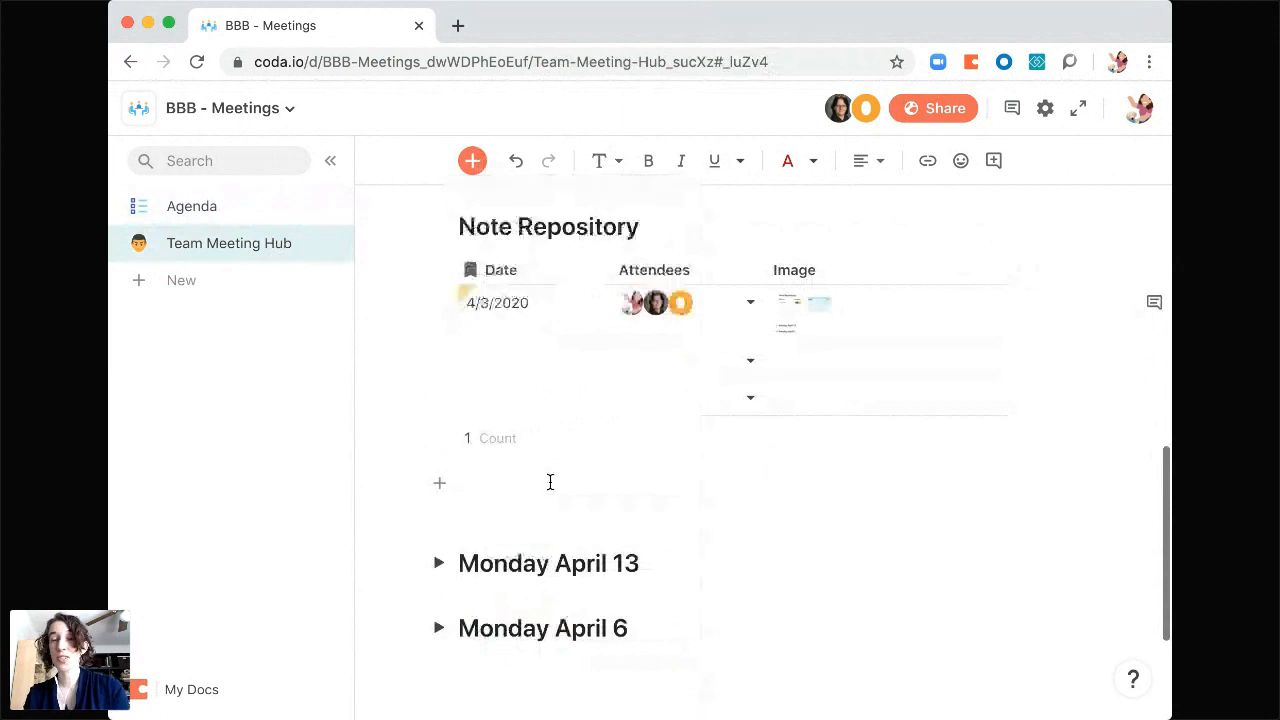
- Browse the insertable team templates and add the Question Moderator template below the Note Repository table
type("/")
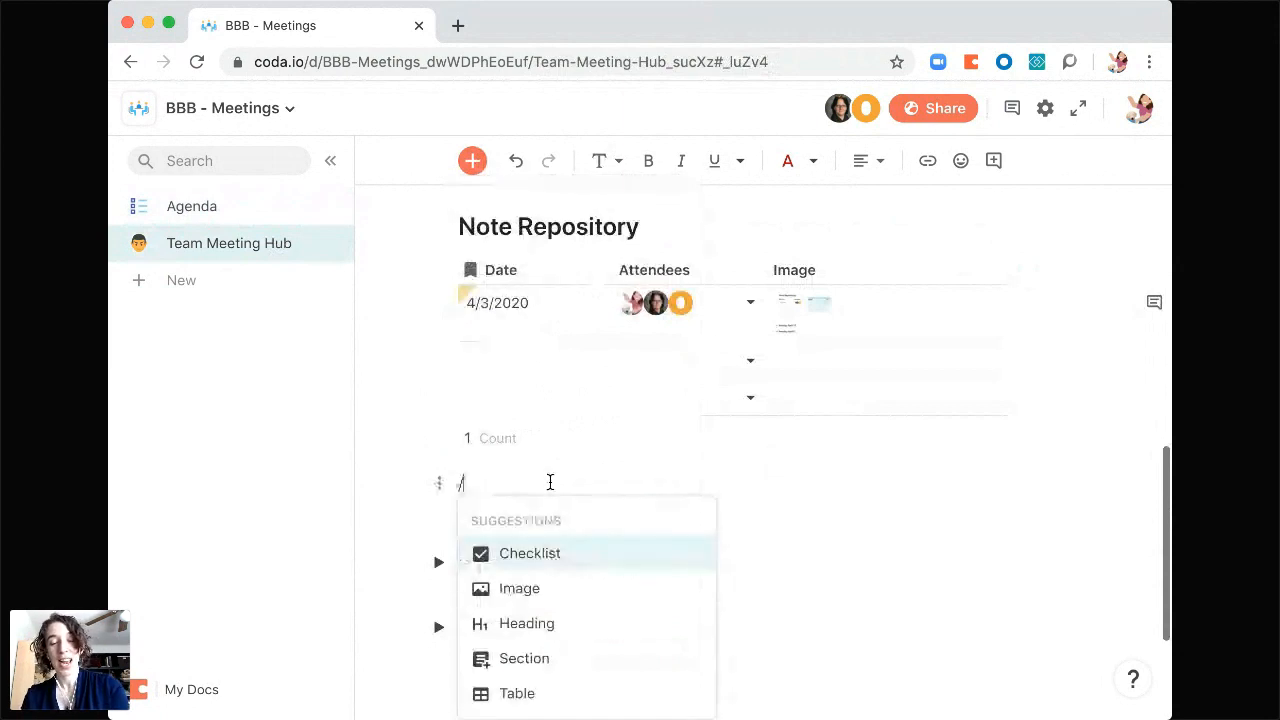
type("te")
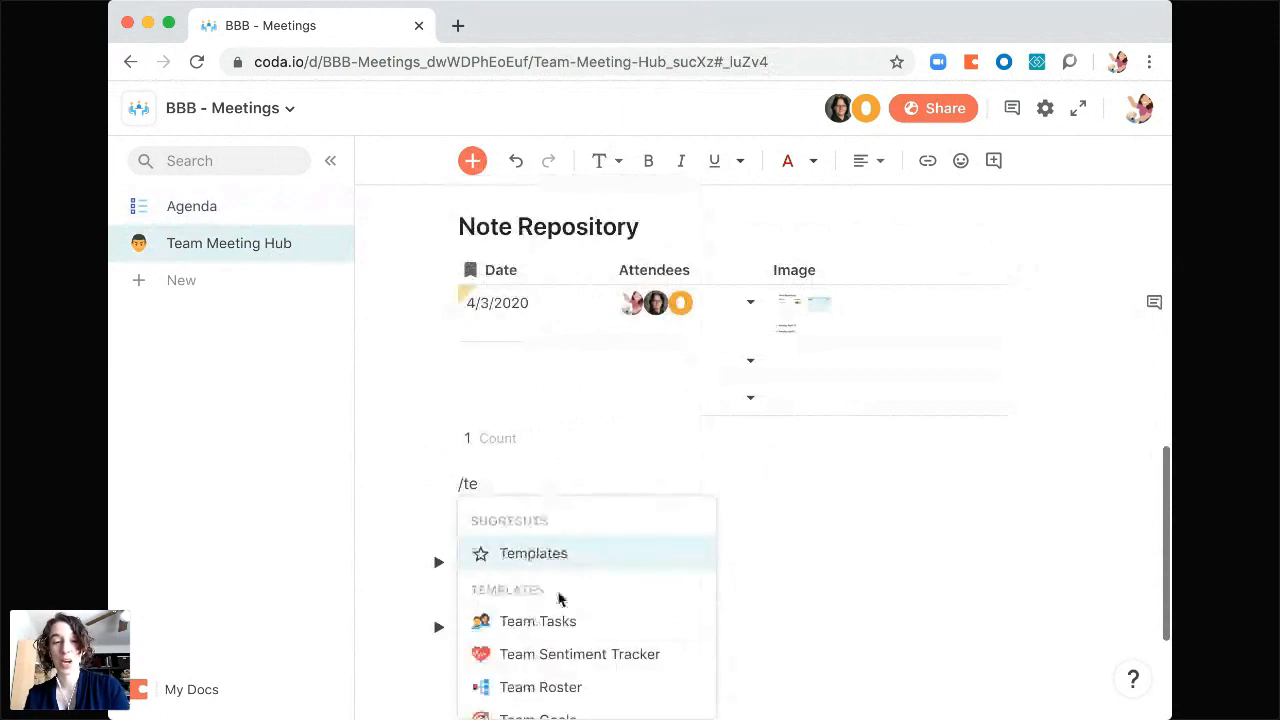
scroll(563, 634, "down", 3)
scroll(563, 634, "down", 10)
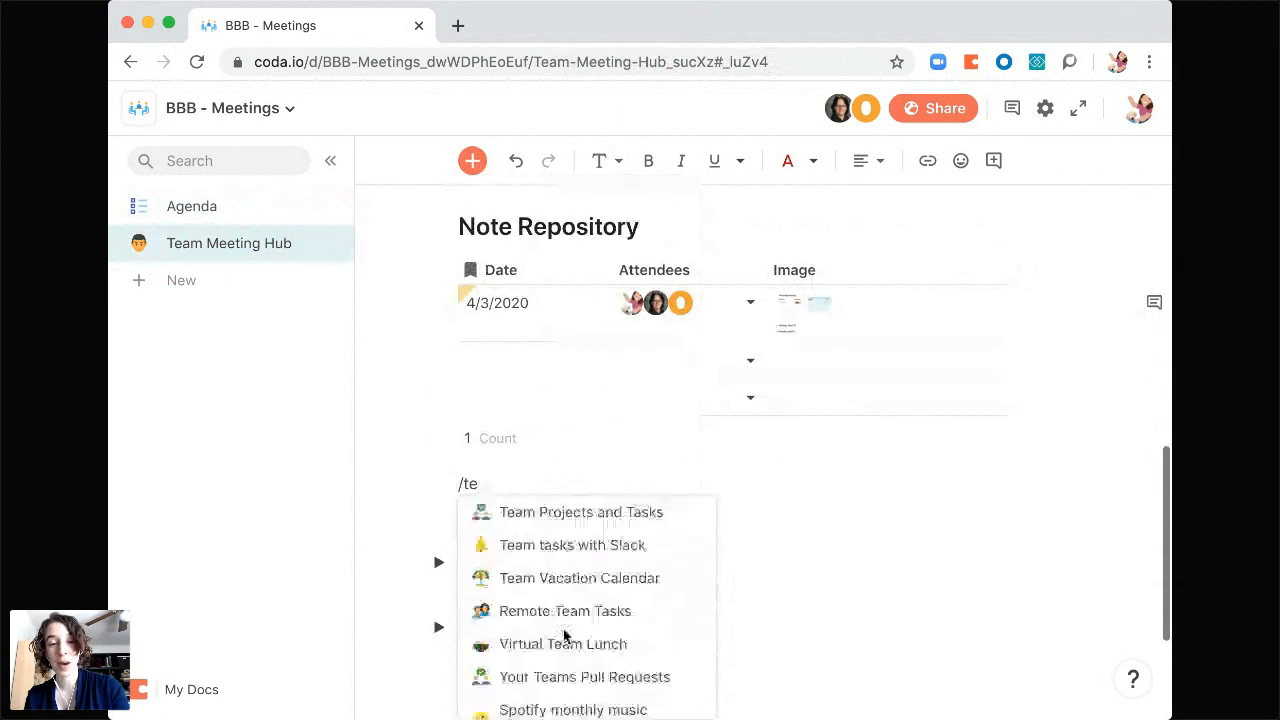
scroll(563, 634, "up", 10)
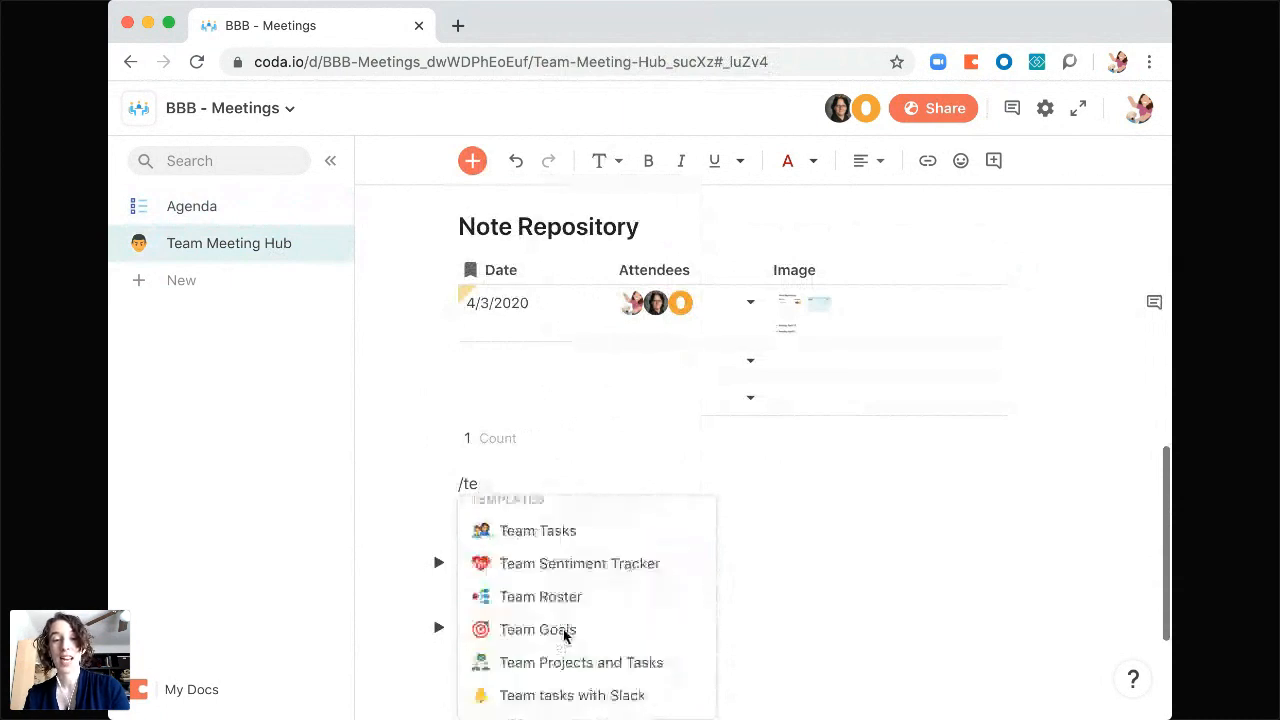
key("BackSpace")
key("BackSpace")
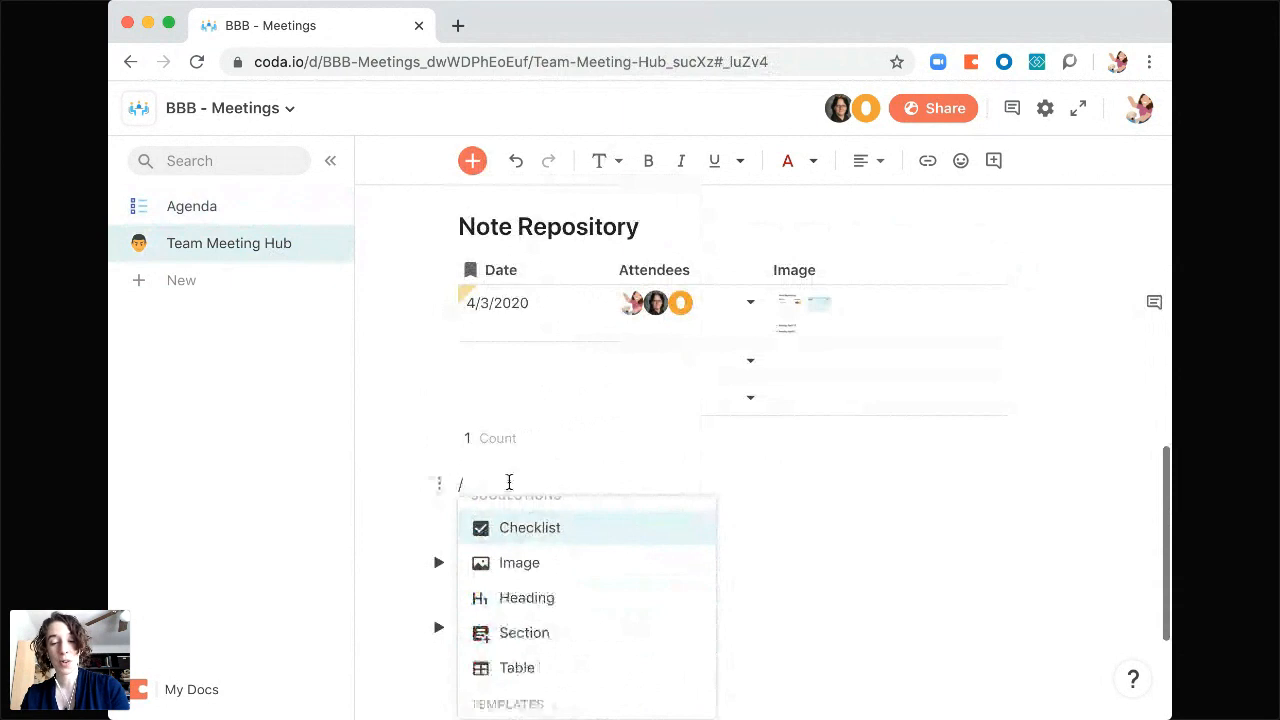
type("que")
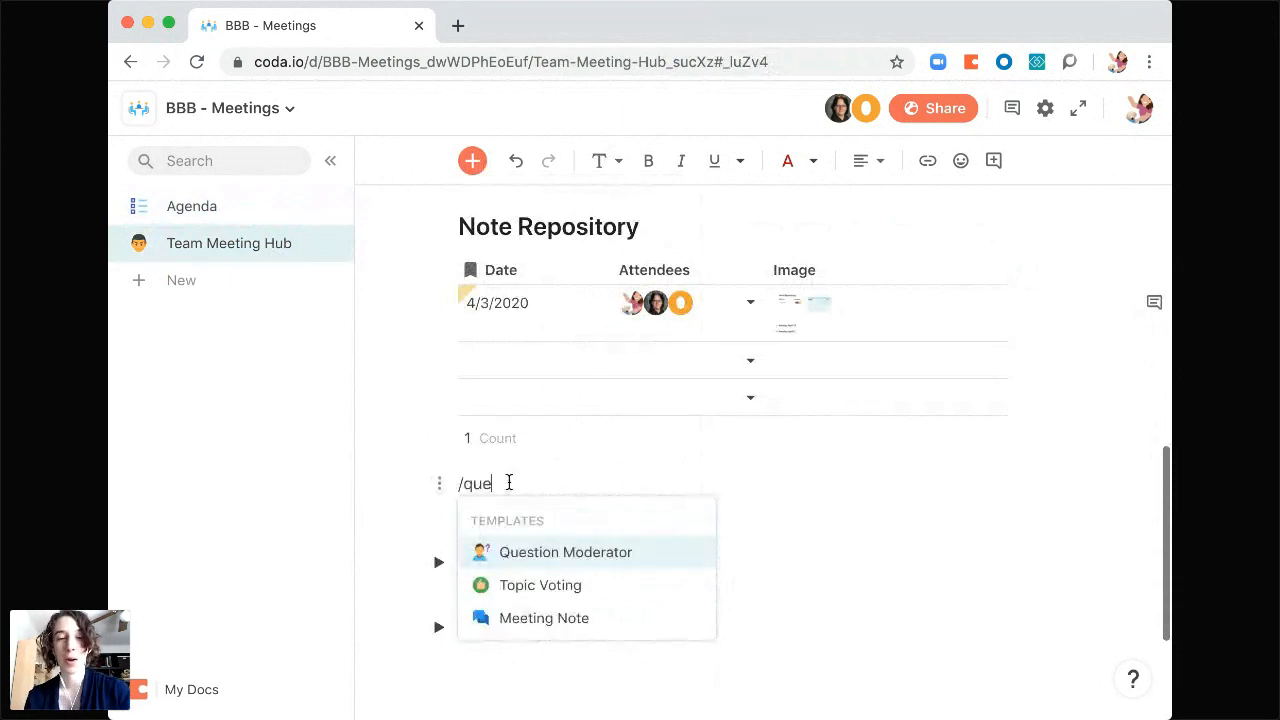
left_click(591, 558)
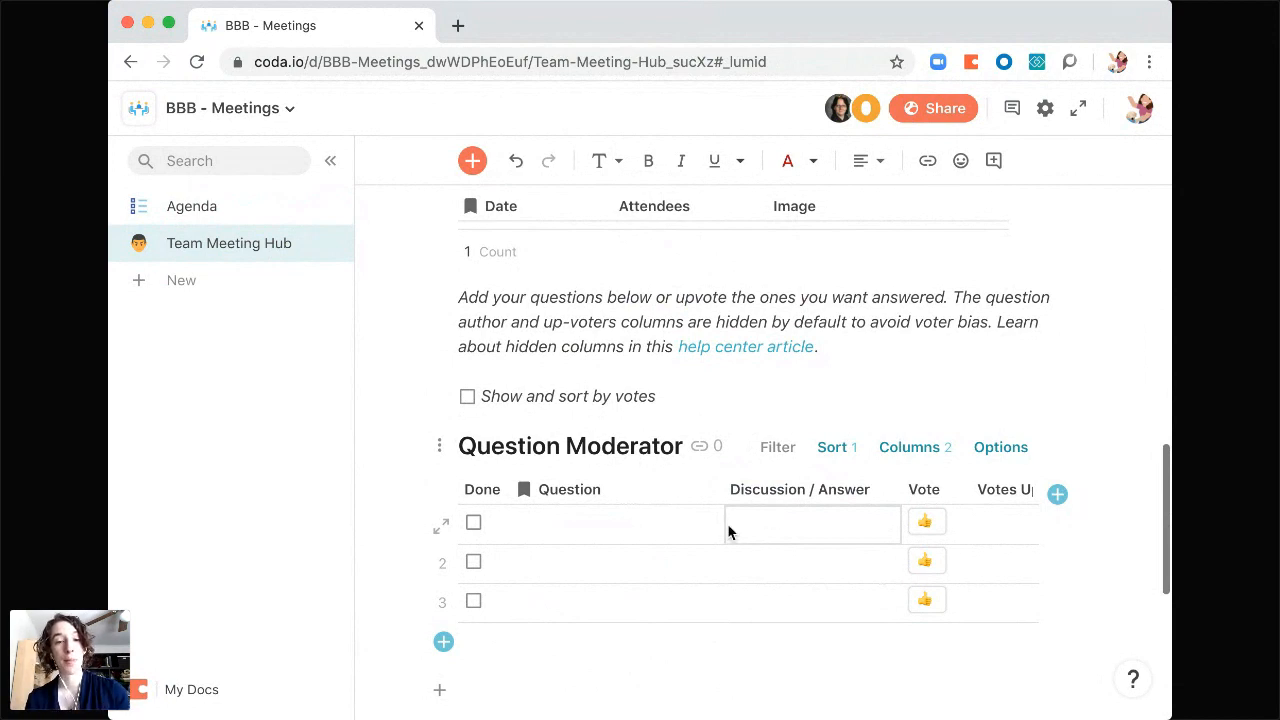
- Place the text cursor at the end of the Show and sort by votes line above the Question Moderator table
scroll(665, 545, "down", 1)
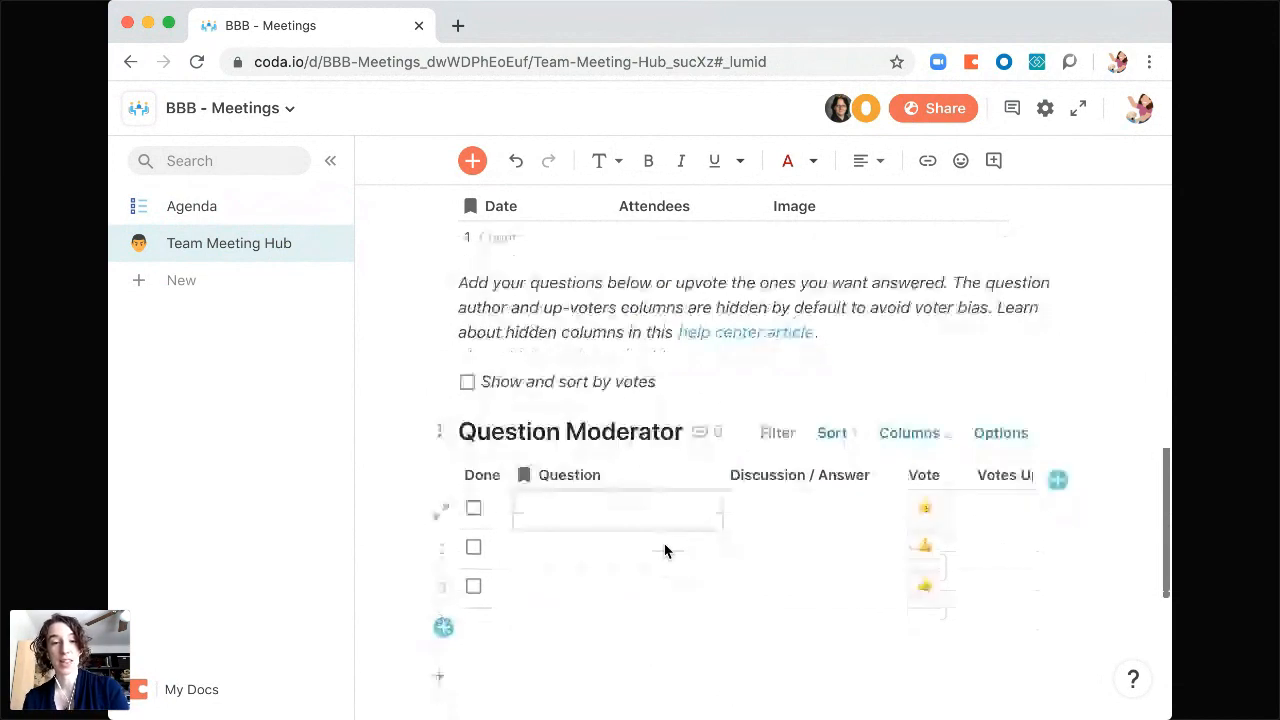
left_click(700, 383)
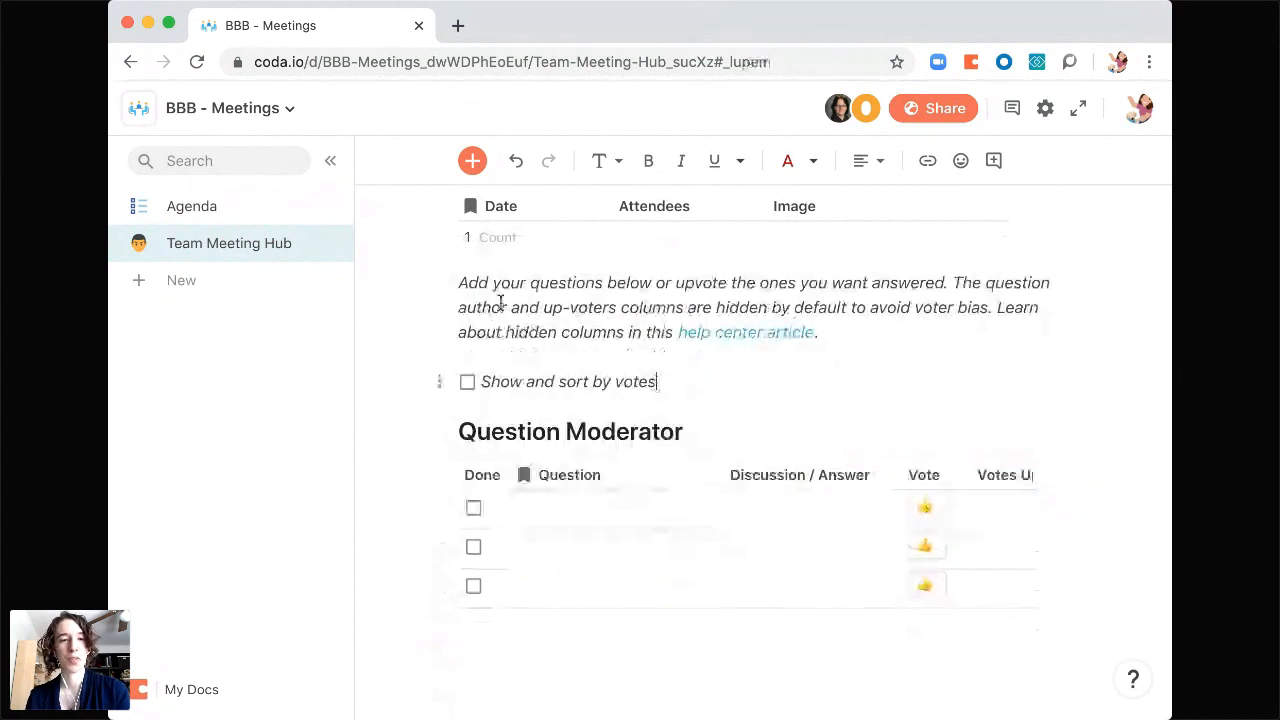
- Delete the instruction text and the votes checkbox above the Question Moderator table, and upvote the table's second row
left_click(466, 282, "shift")
key("BackSpace")
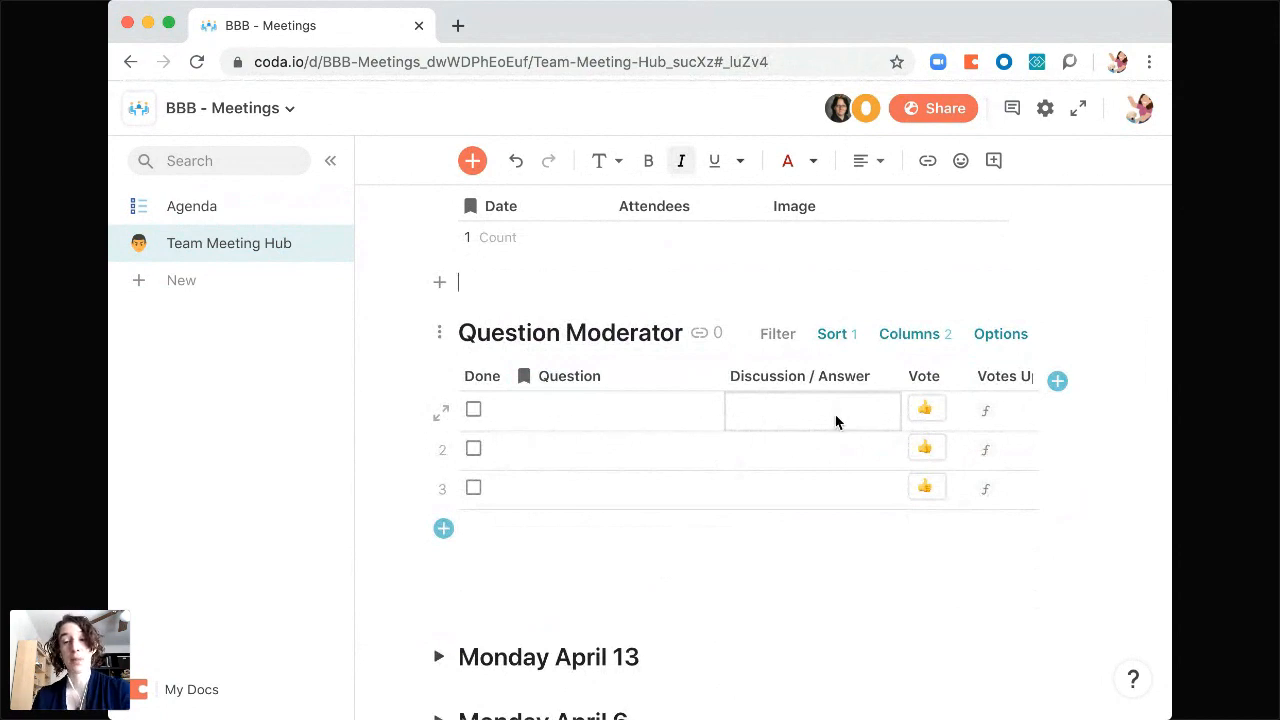
left_click(927, 449)
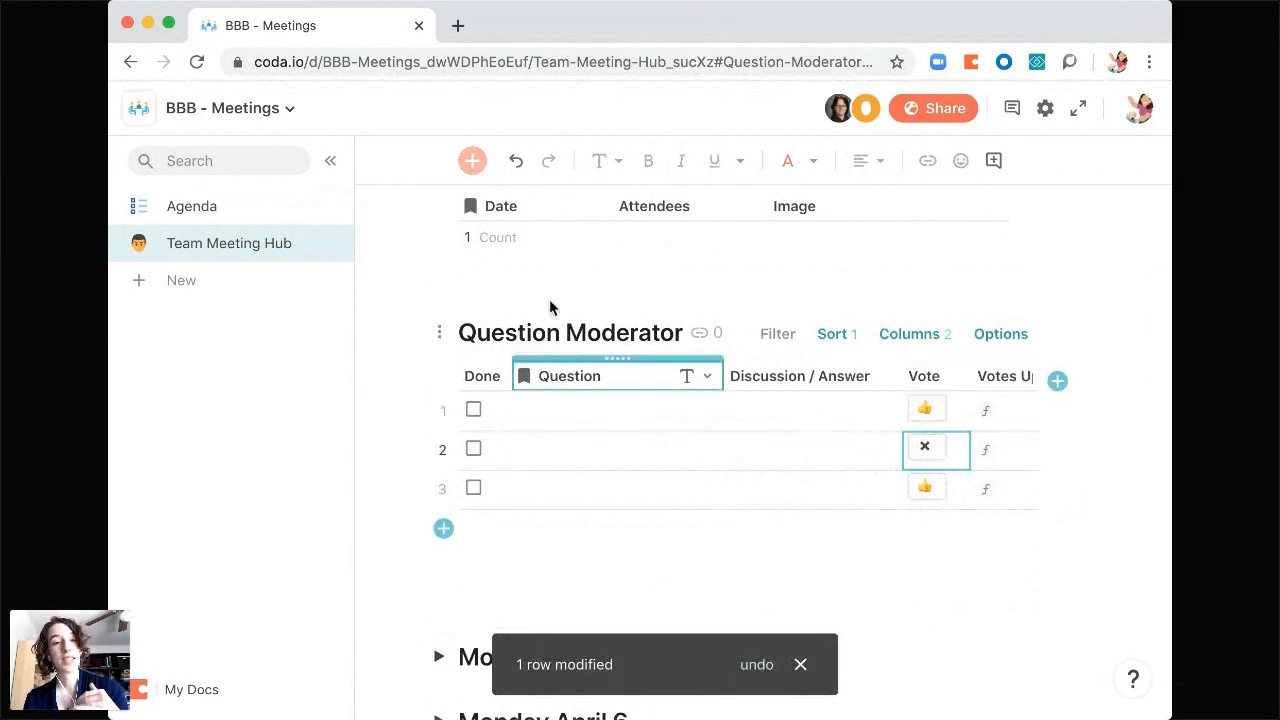
- Insert a new button on its own line above the Question Moderator table and open its settings
left_click(521, 299)
scroll(481, 305, "up", 1)
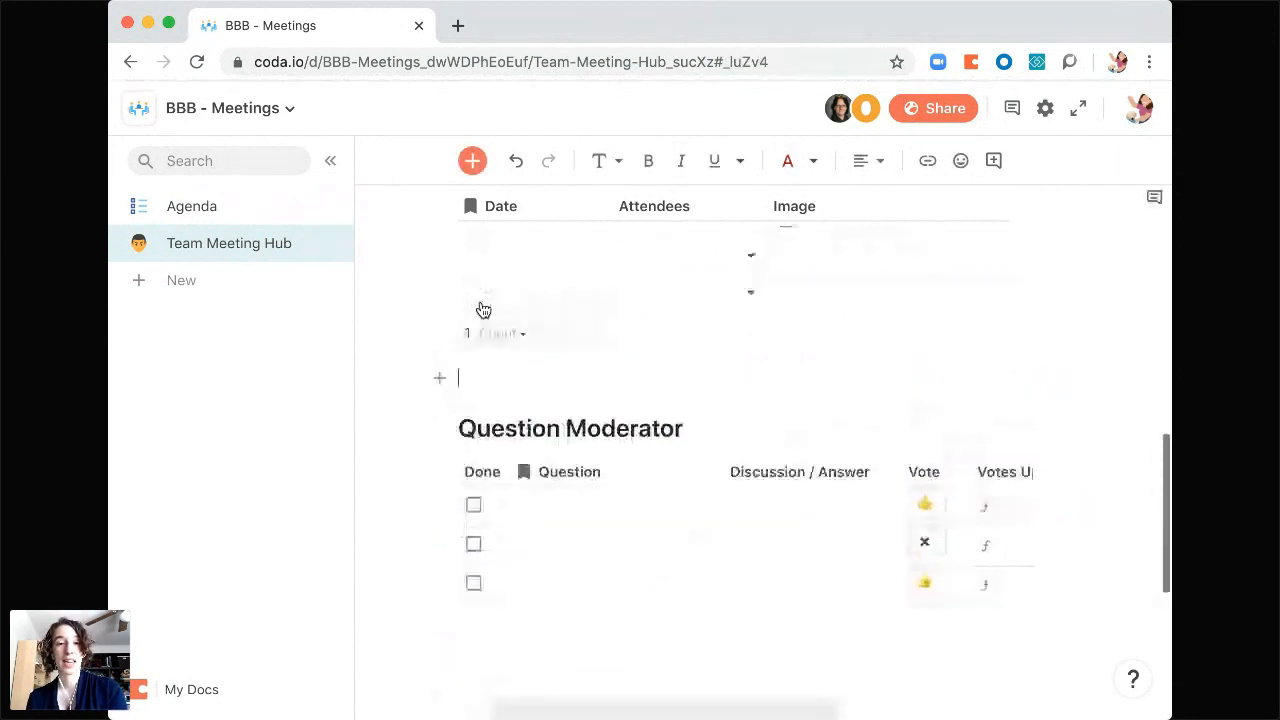
key("Return")
type("/")
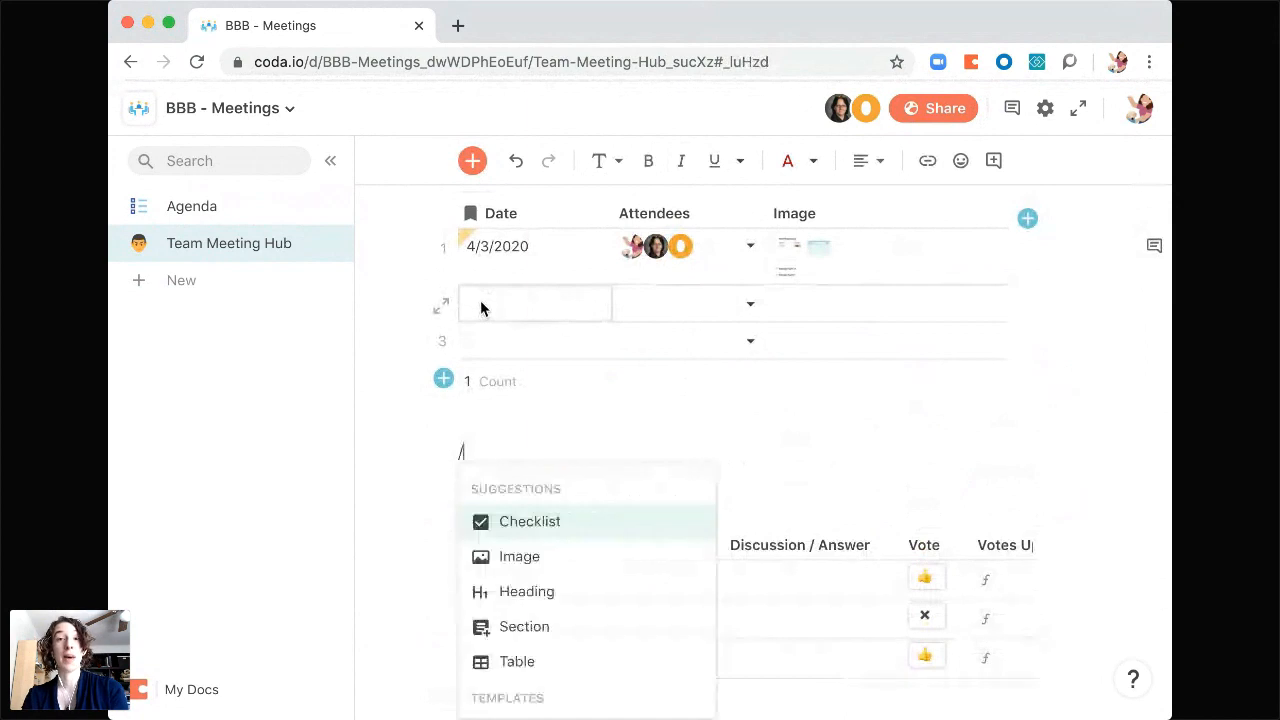
type("butt")
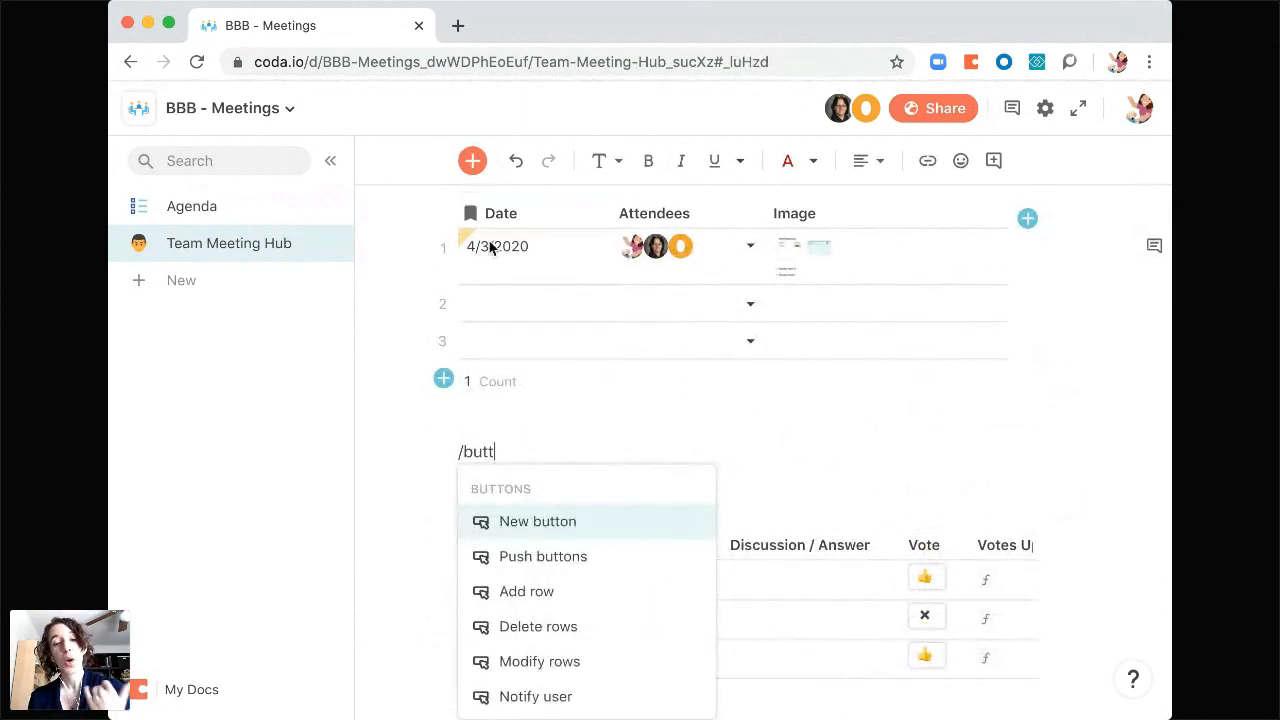
left_click(544, 524)
left_click(523, 451)
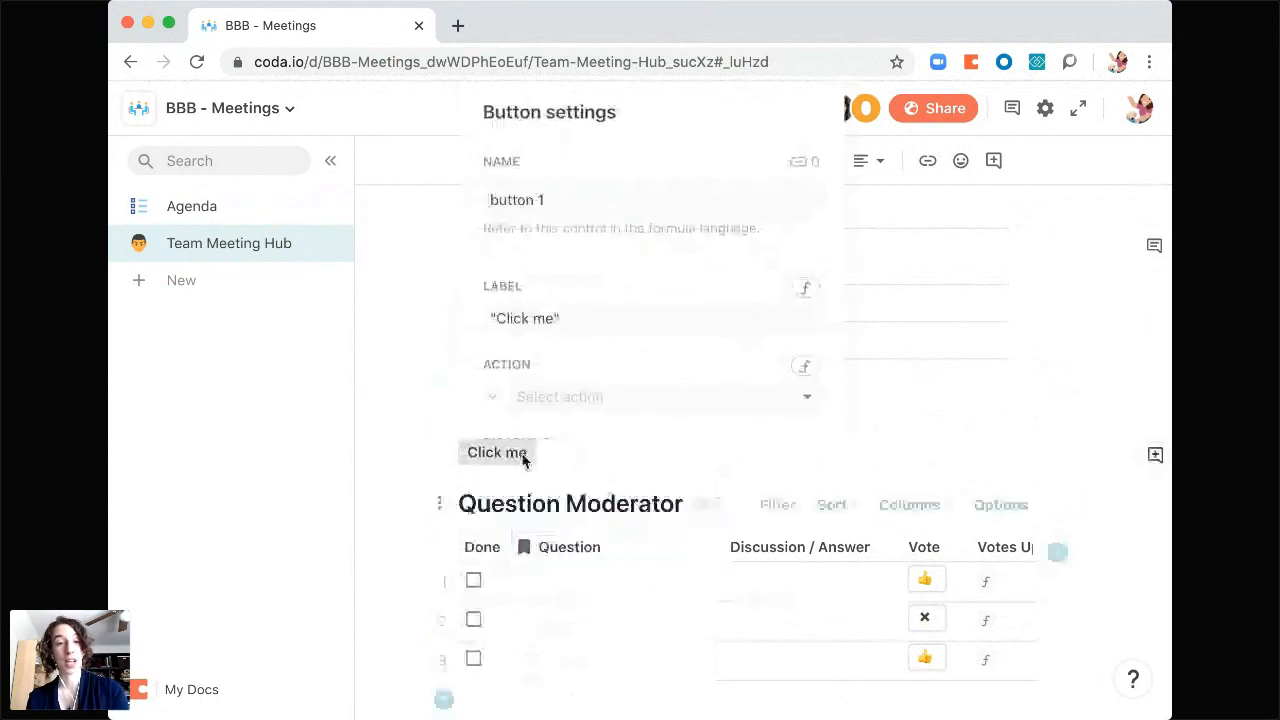
- Name the button "Question" and label it "Ask a question"
left_click(541, 196)
key("ctrl+a")
type("Question")
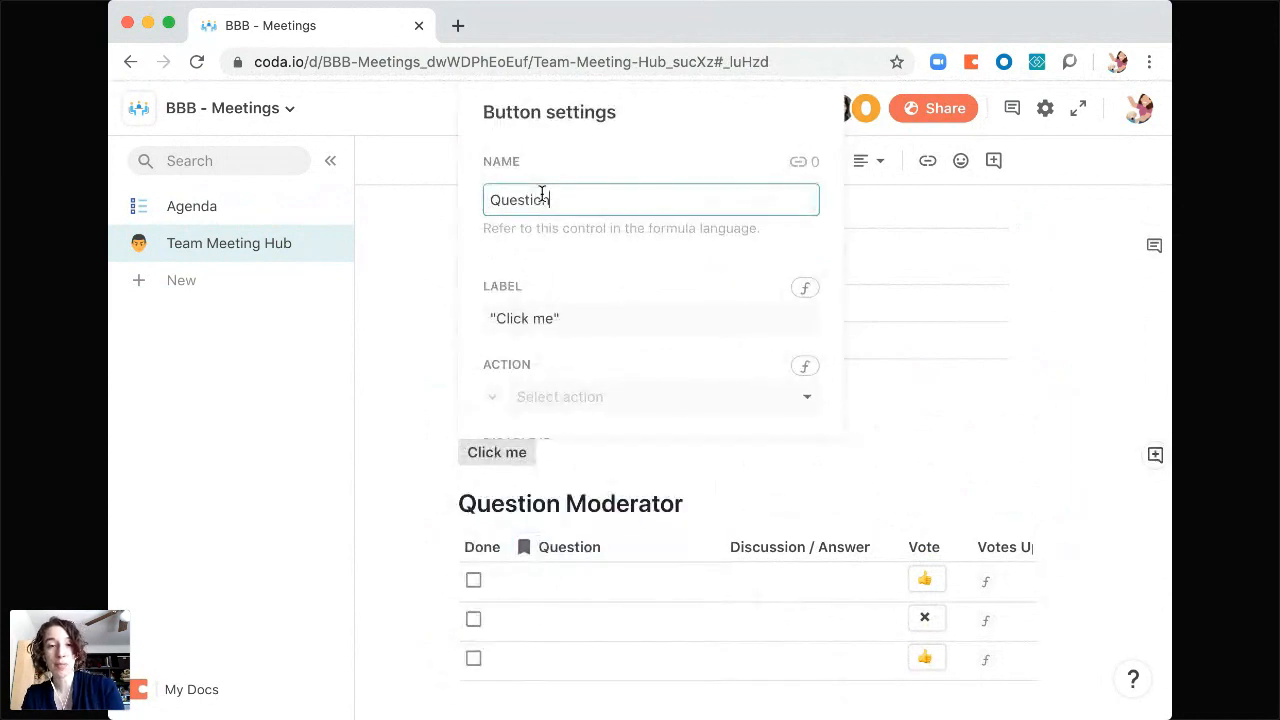
left_click(538, 318)
key("ctrl+a")
type("As")
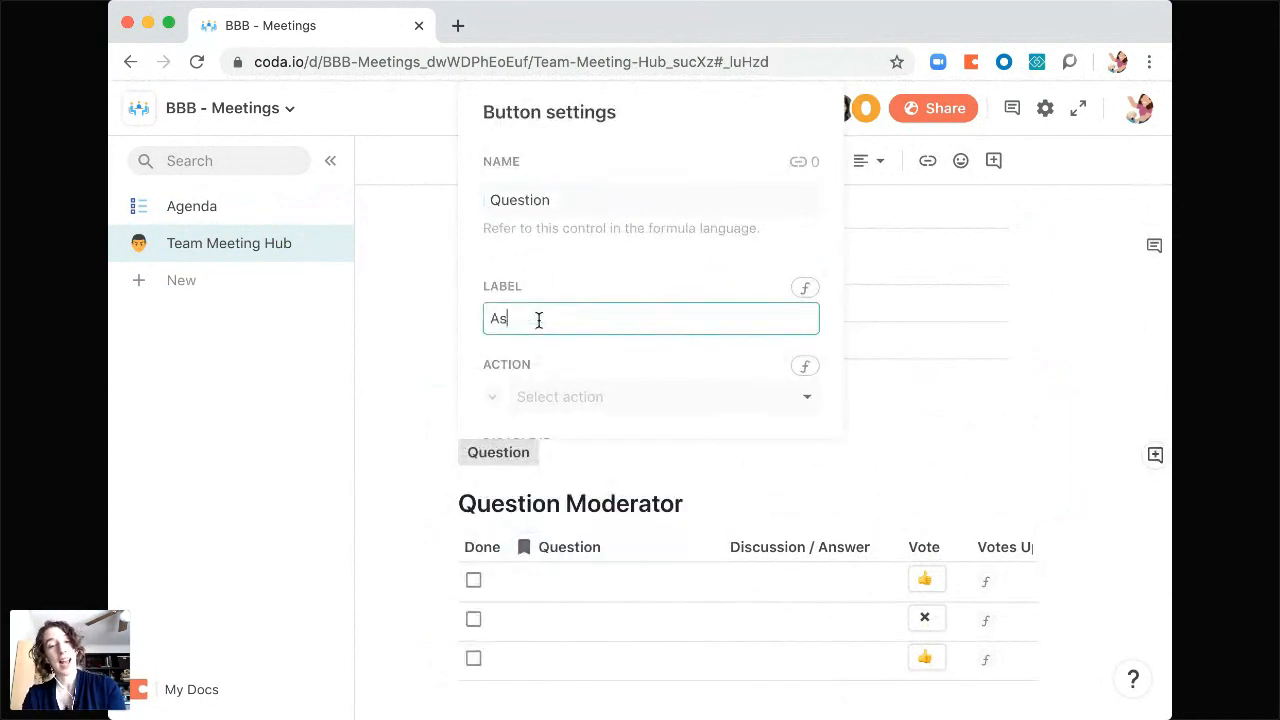
type("k a question")
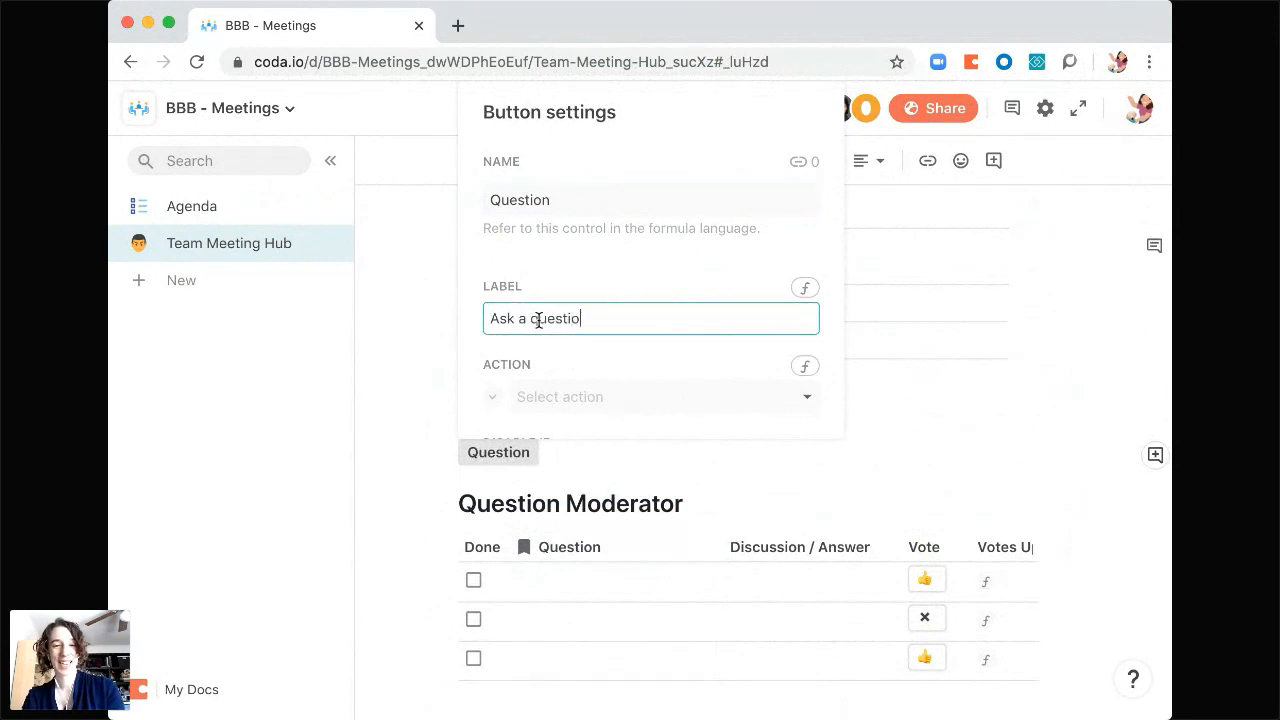
- Make the button add a row to the Question Moderator table and open that row for editing
left_click(555, 405)
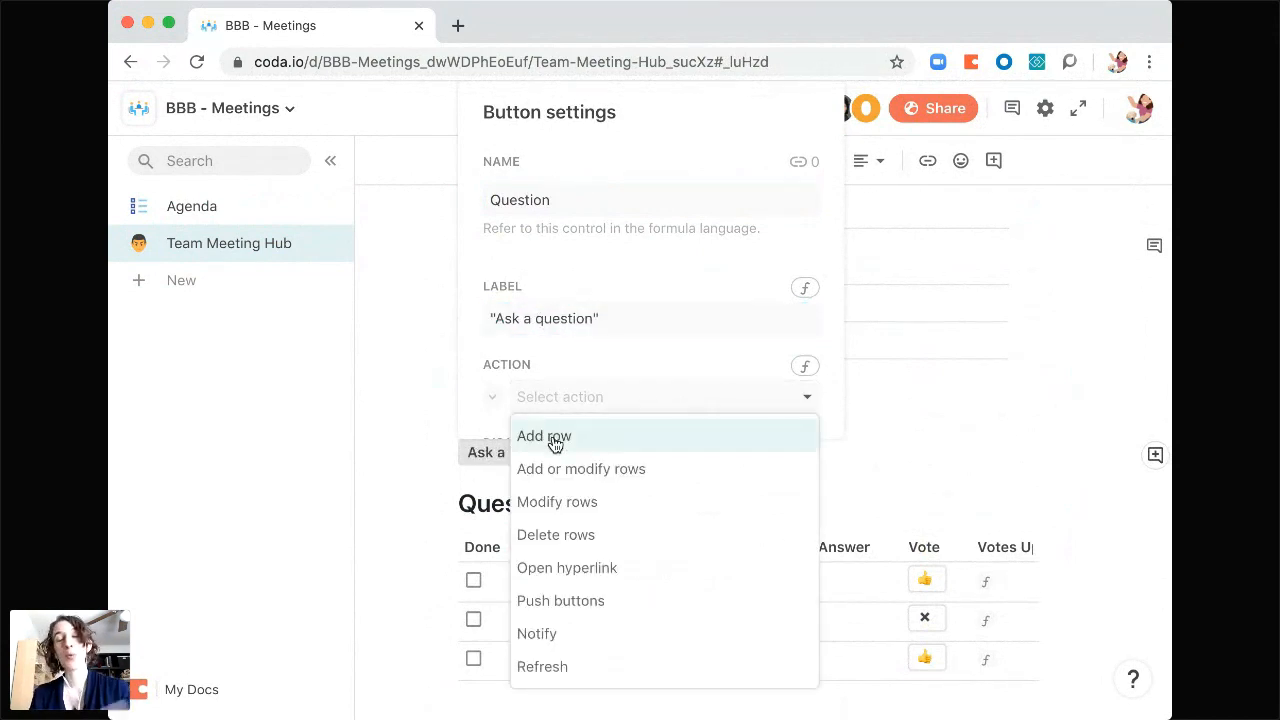
left_click(557, 436)
scroll(608, 386, "down", 3)
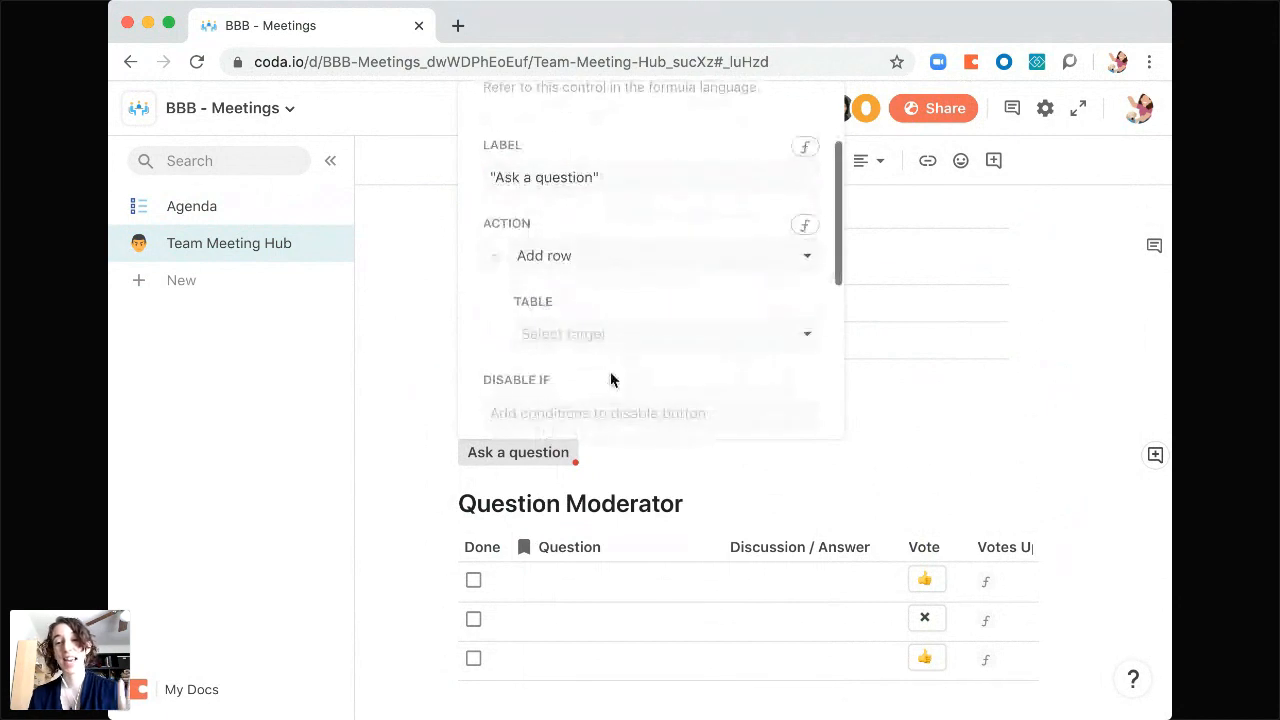
left_click(611, 340)
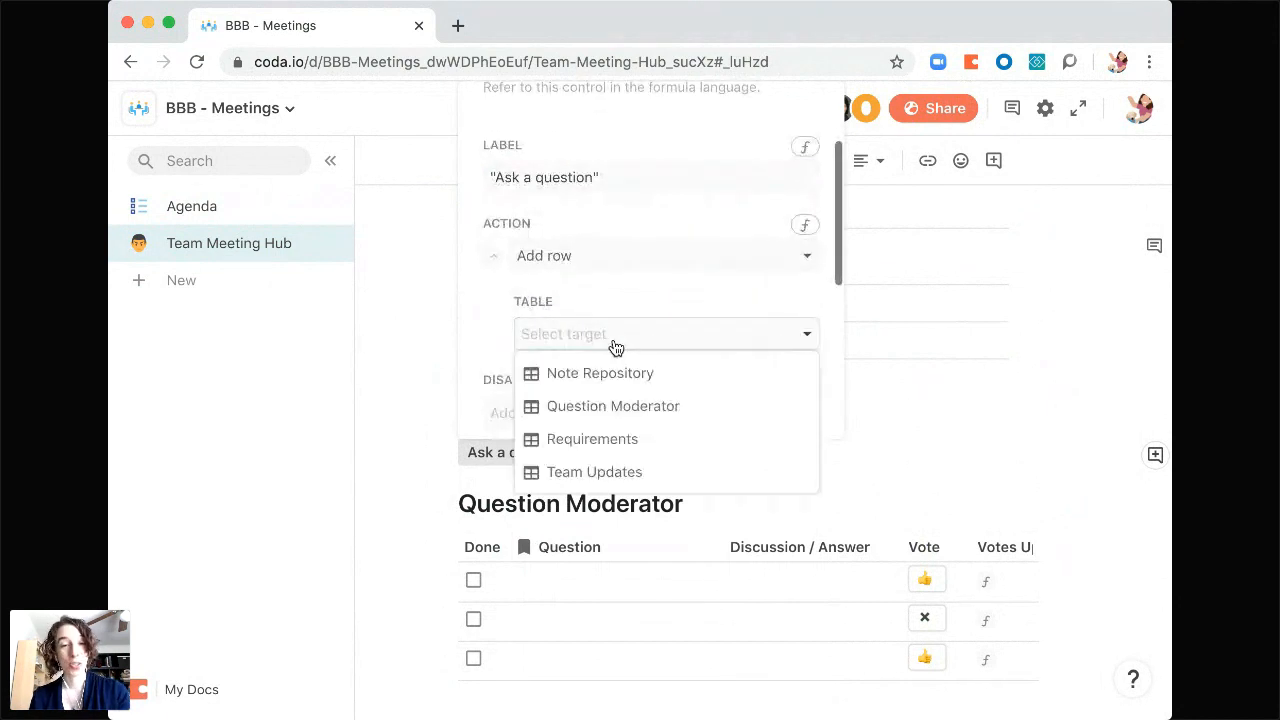
left_click(602, 414)
scroll(630, 395, "down", 3)
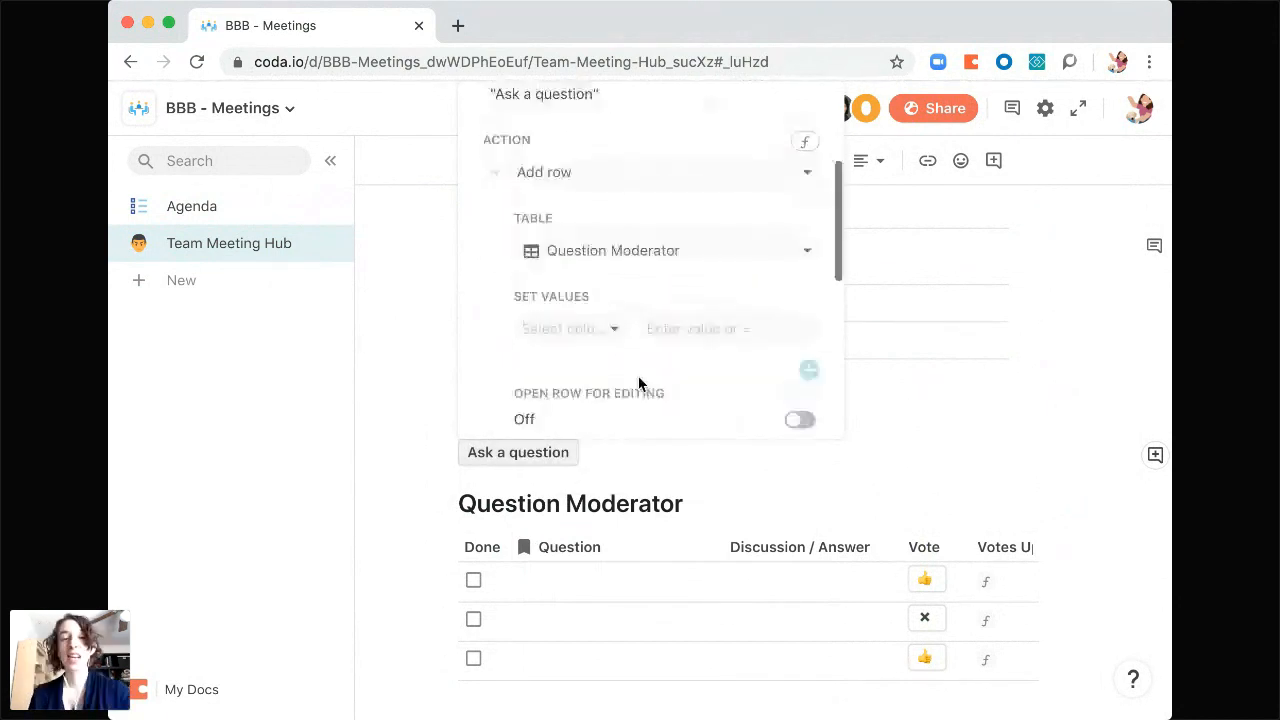
left_click(800, 356)
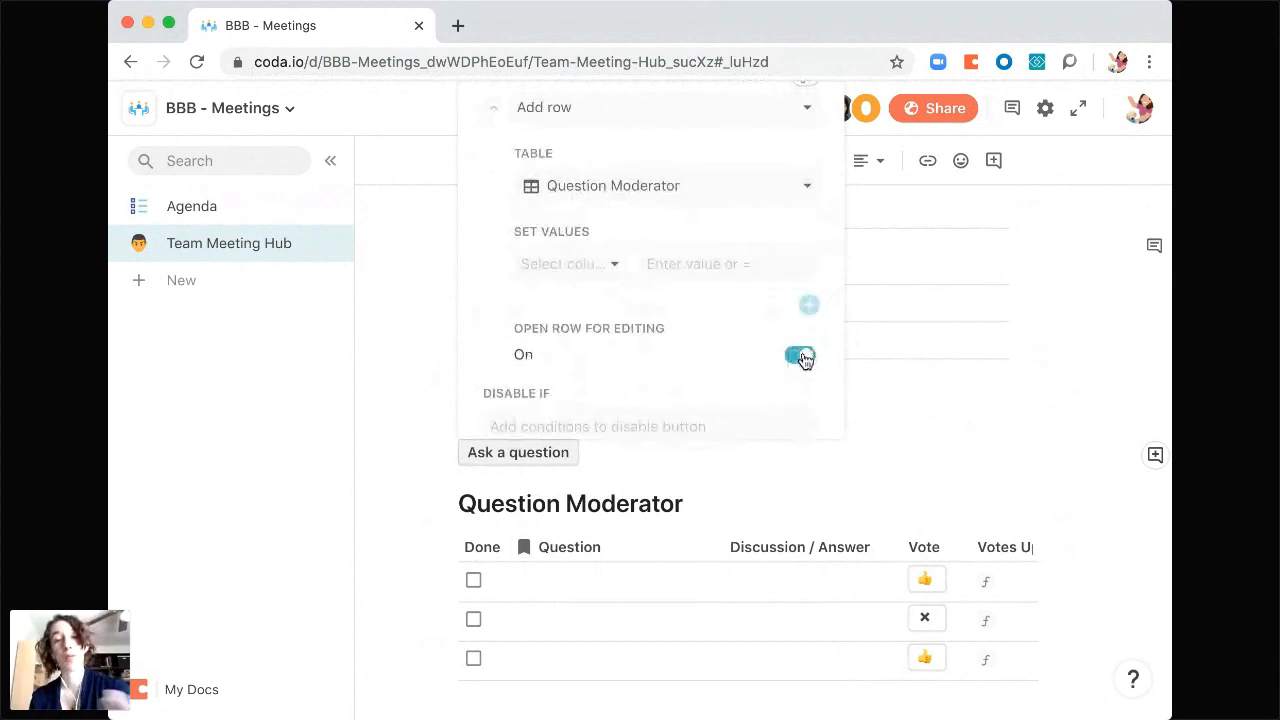
- Color the "Ask a question" button pink, give it the pepper icon, and close its settings
scroll(818, 233, "up", 5)
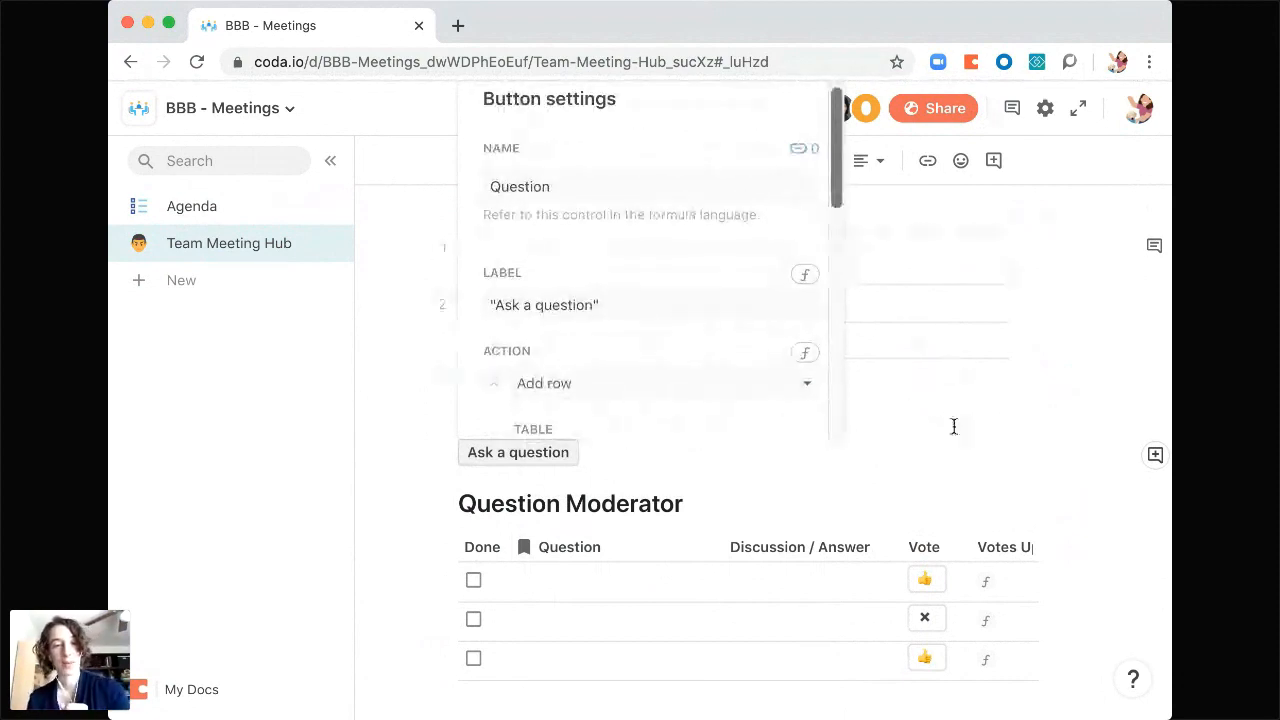
scroll(727, 357, "down", 5)
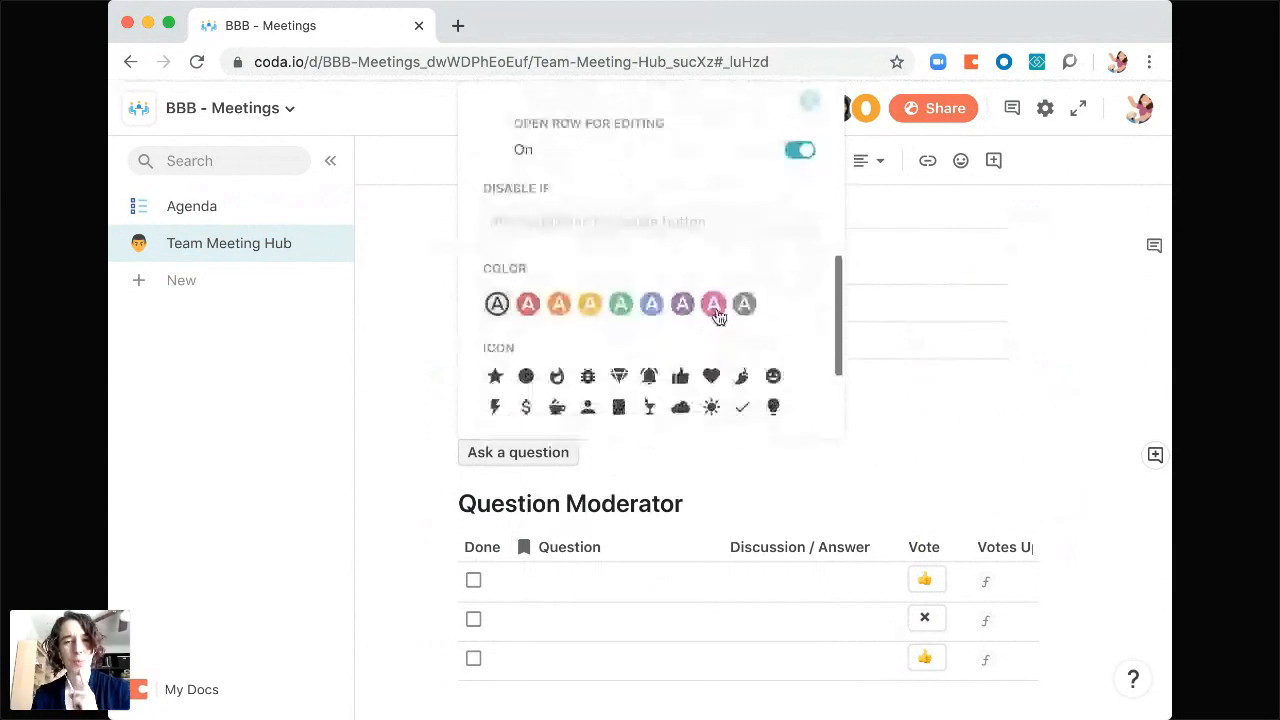
left_click(713, 304)
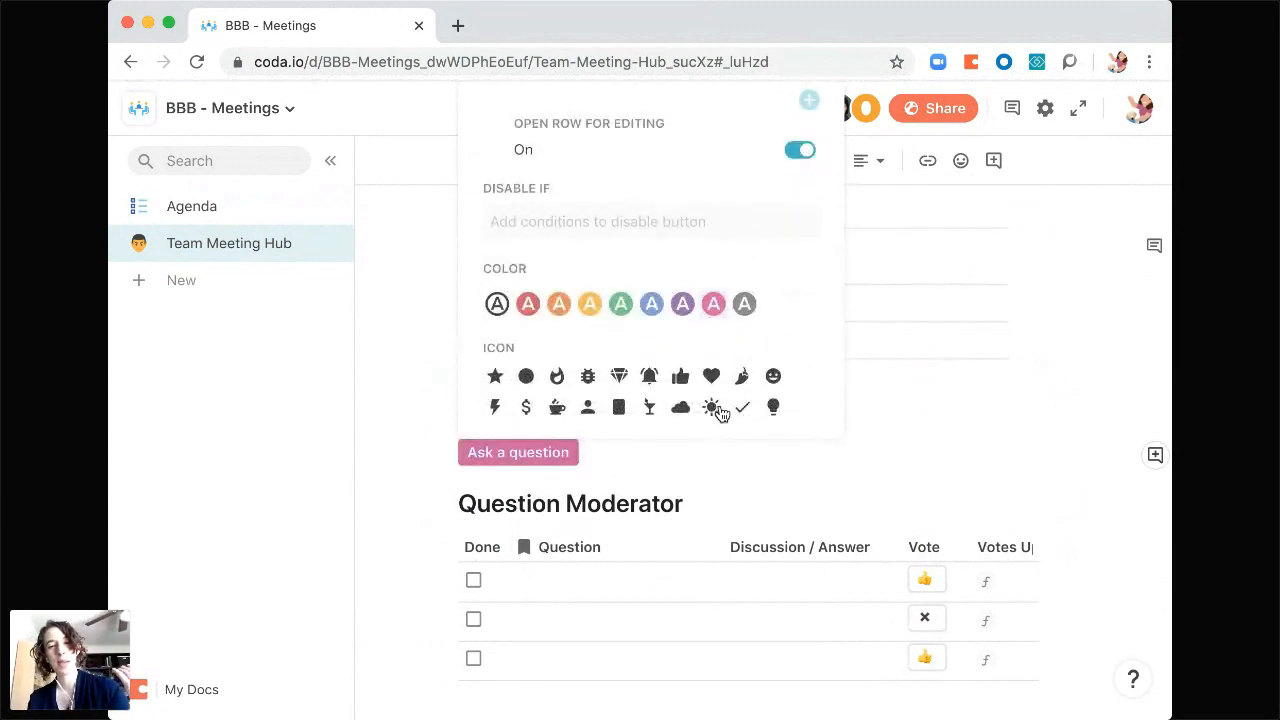
left_click(742, 378)
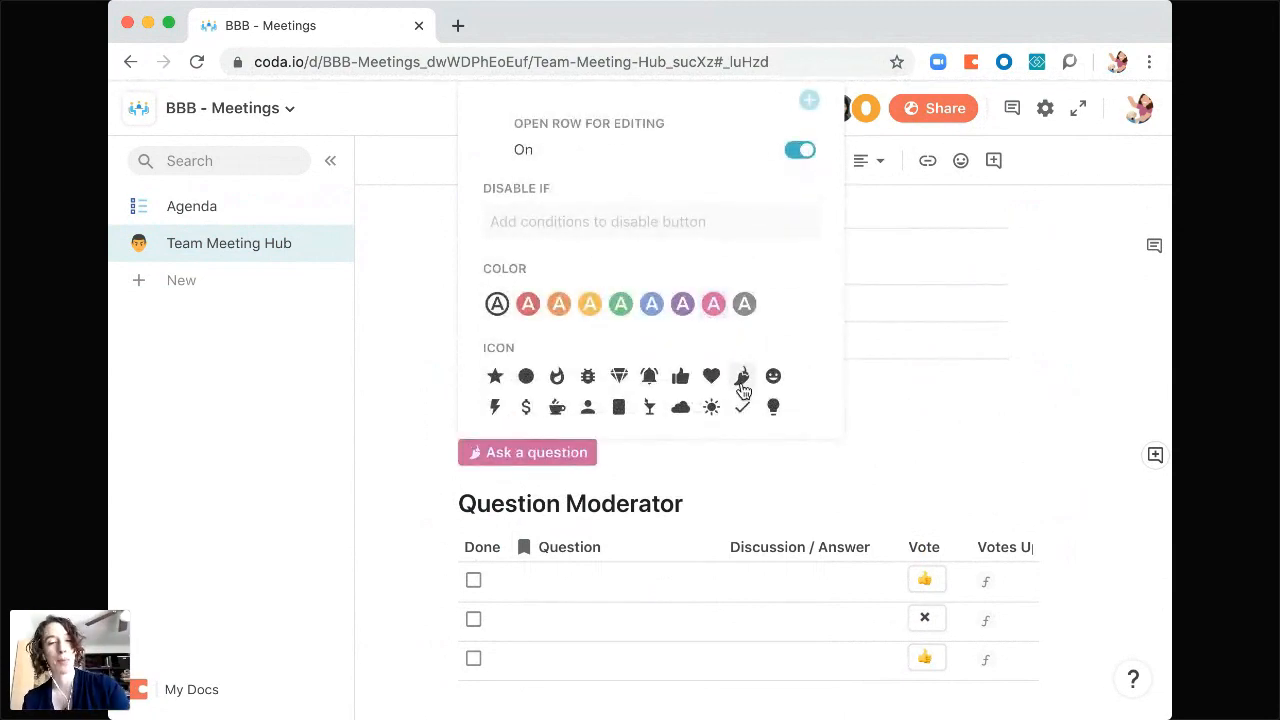
left_click(917, 444)
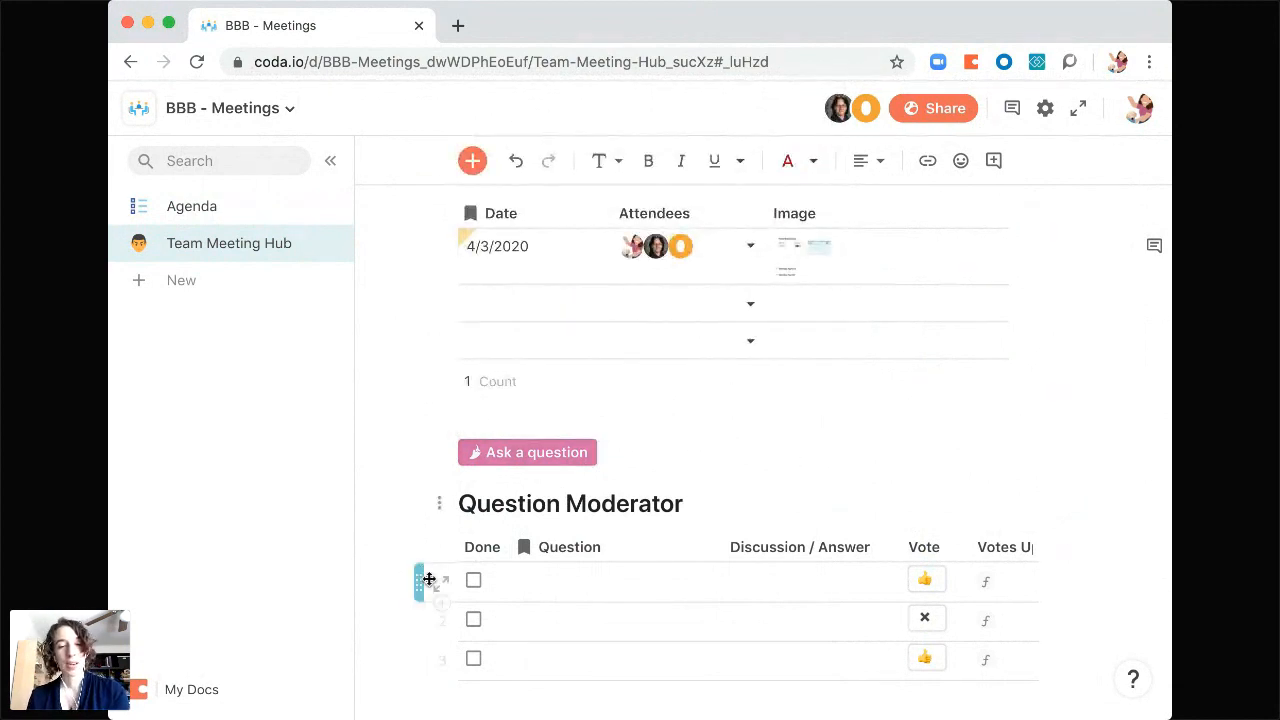
- Delete all the rows from the Question Moderator table
left_click(424, 588)
left_click(424, 594)
key("Delete")
key("Delete")
scroll(423, 597, "down", 3)
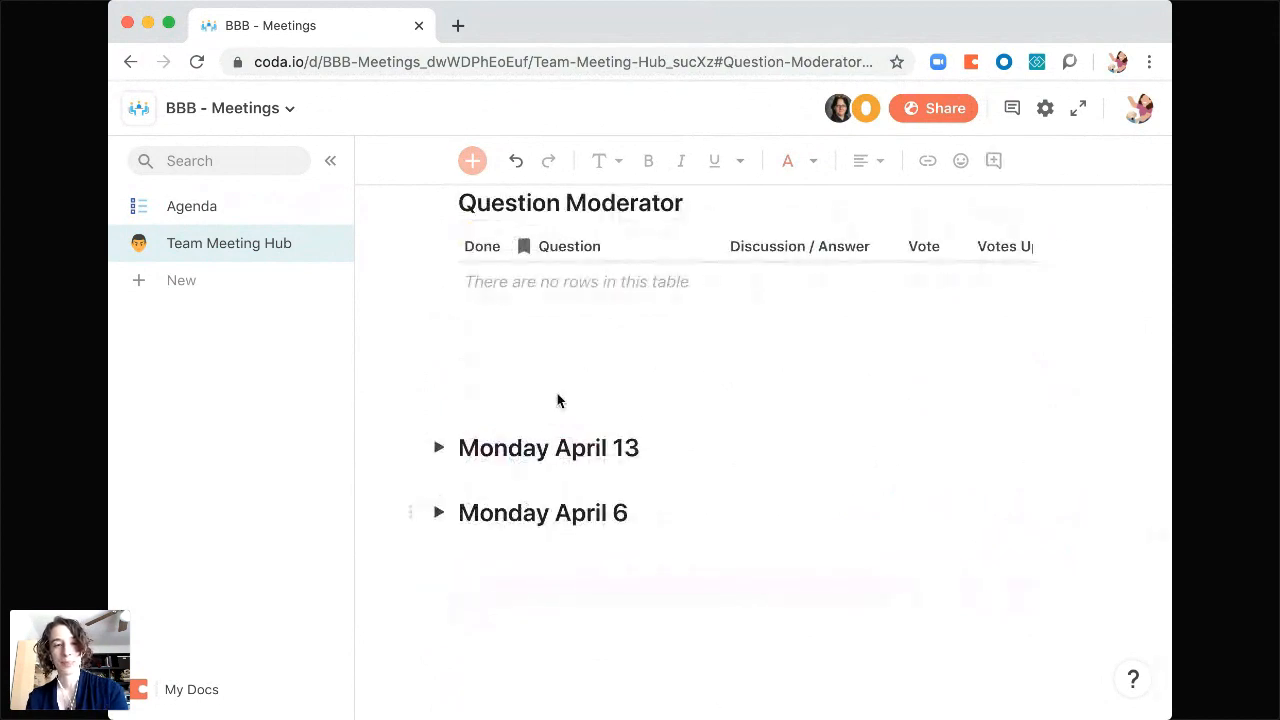
- Undo the last row deletion in the Question Moderator table and deselect the row
key("super+z")
scroll(568, 360, "up", 3)
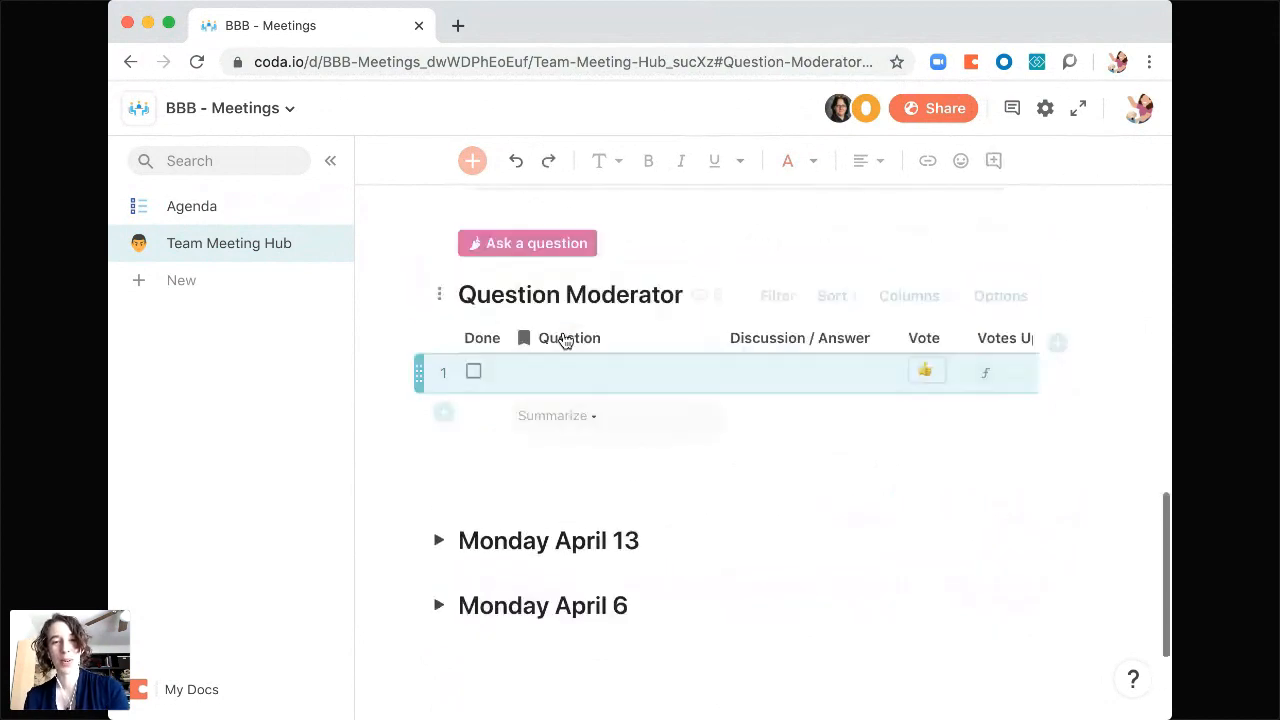
scroll(514, 429, "up", 1)
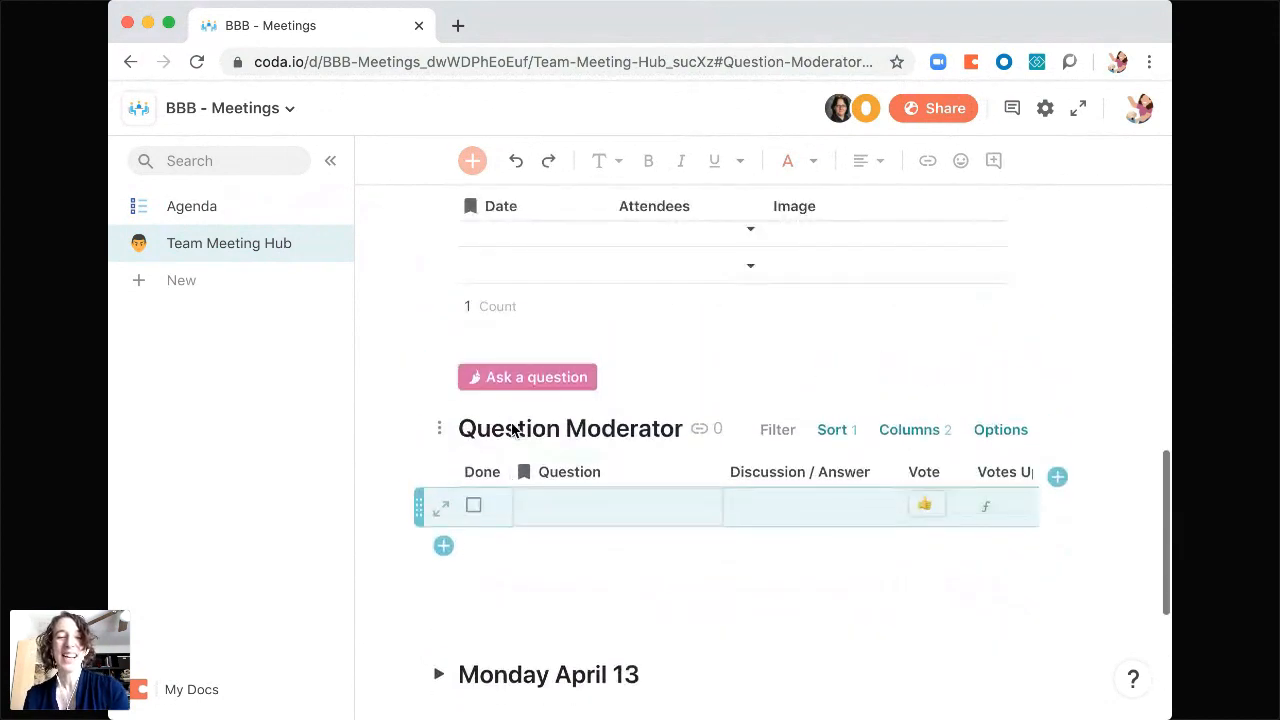
left_click(697, 355)
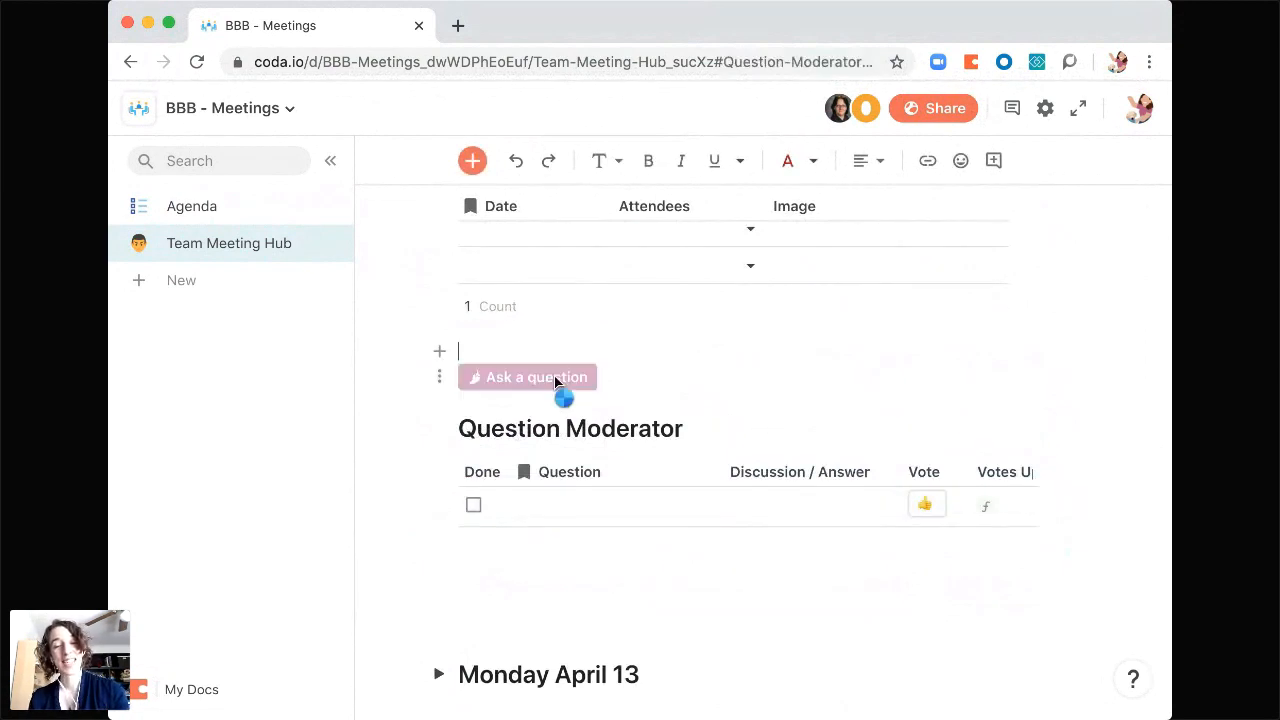
- Use the "Ask a question" button to add the question "What is your favorite breakfast food?" and close the row form
left_click(557, 385)
left_click(235, 333)
type("What is your f")
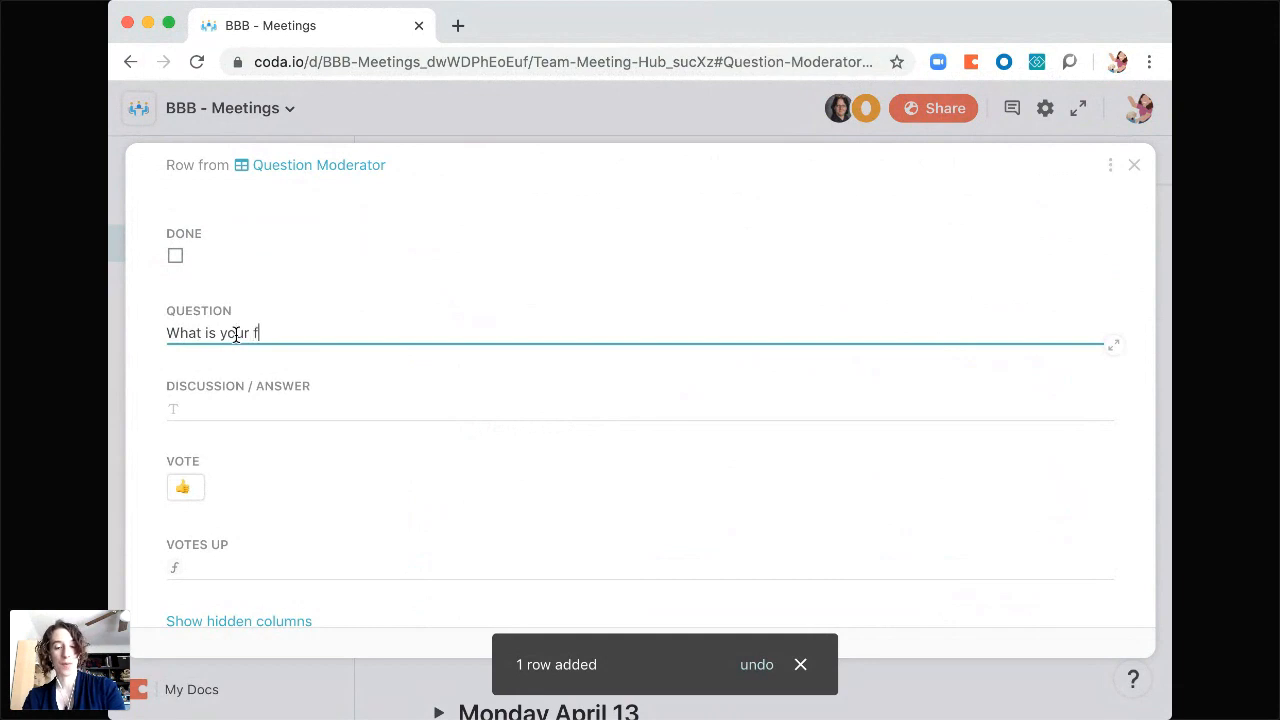
type("avorite breakfast food?")
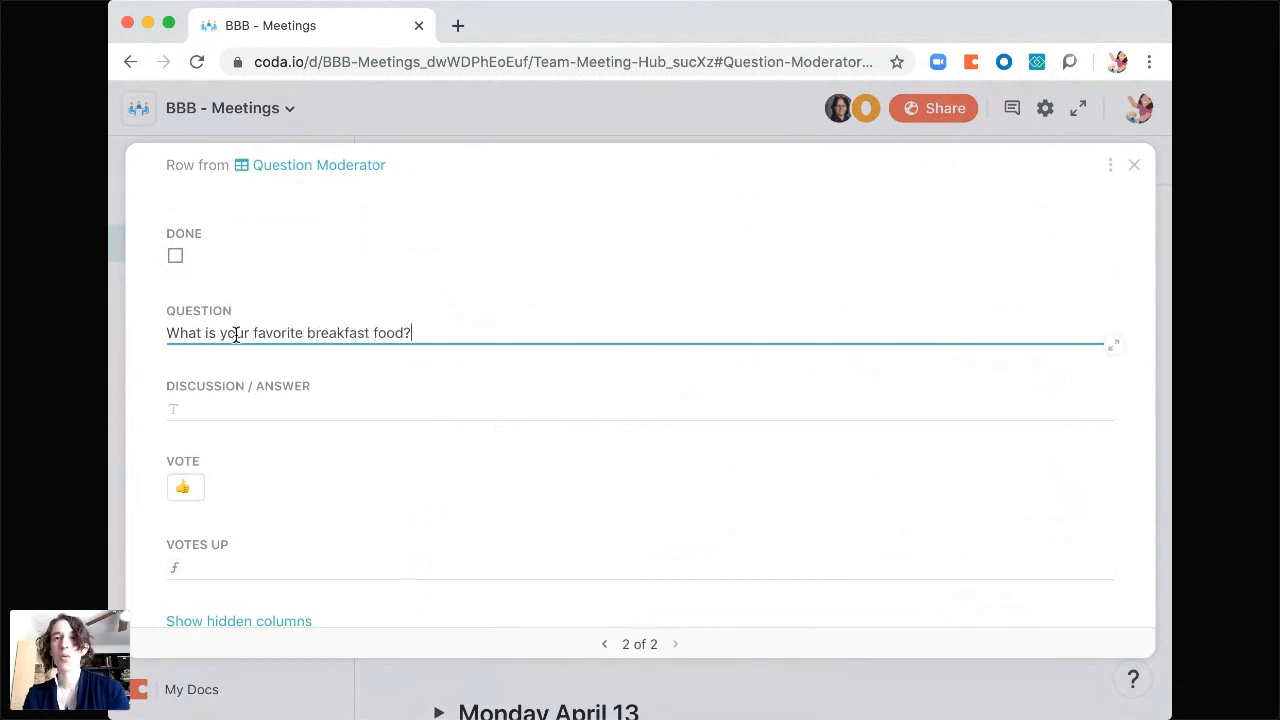
left_click(225, 361)
scroll(289, 520, "down", 2)
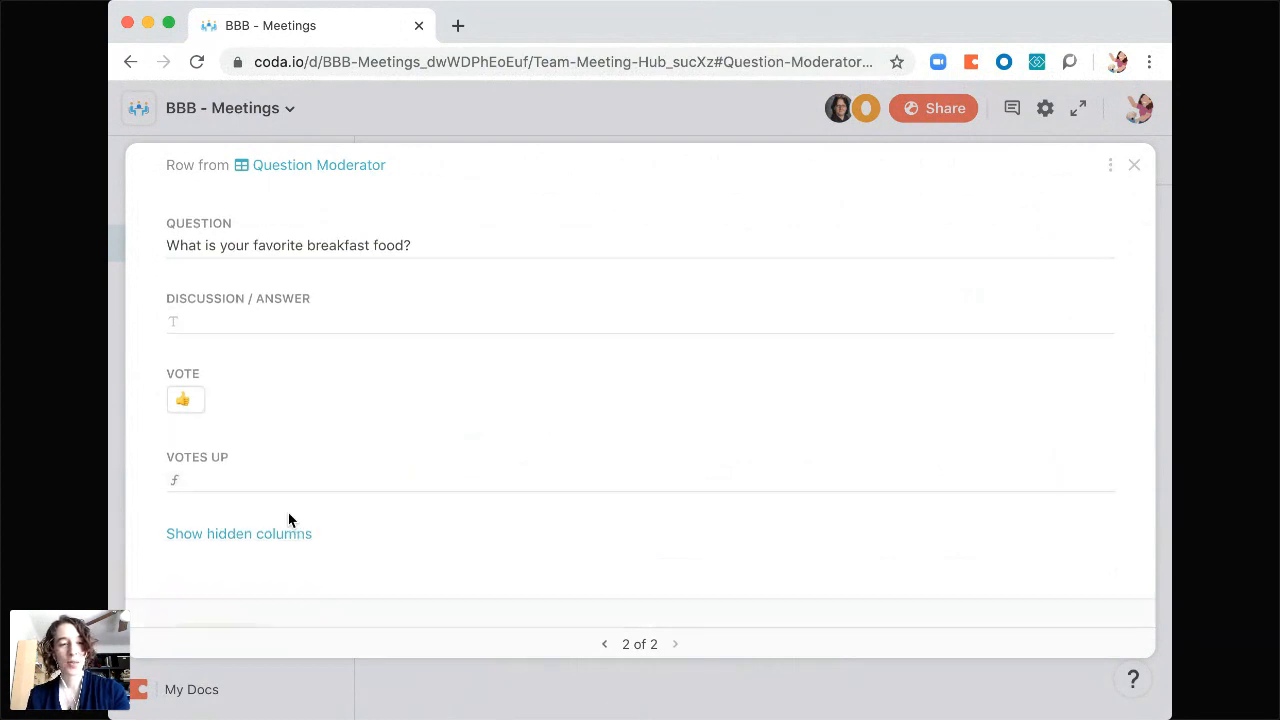
scroll(289, 520, "up", 2)
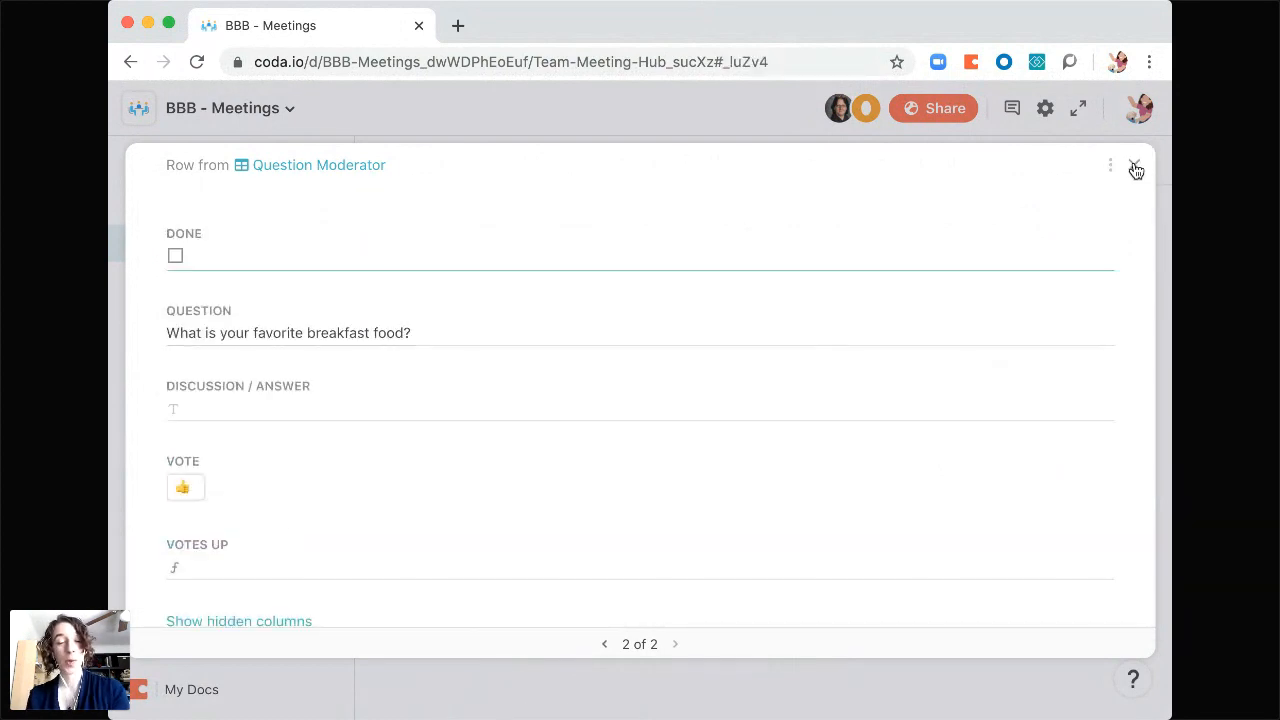
left_click(1134, 166)
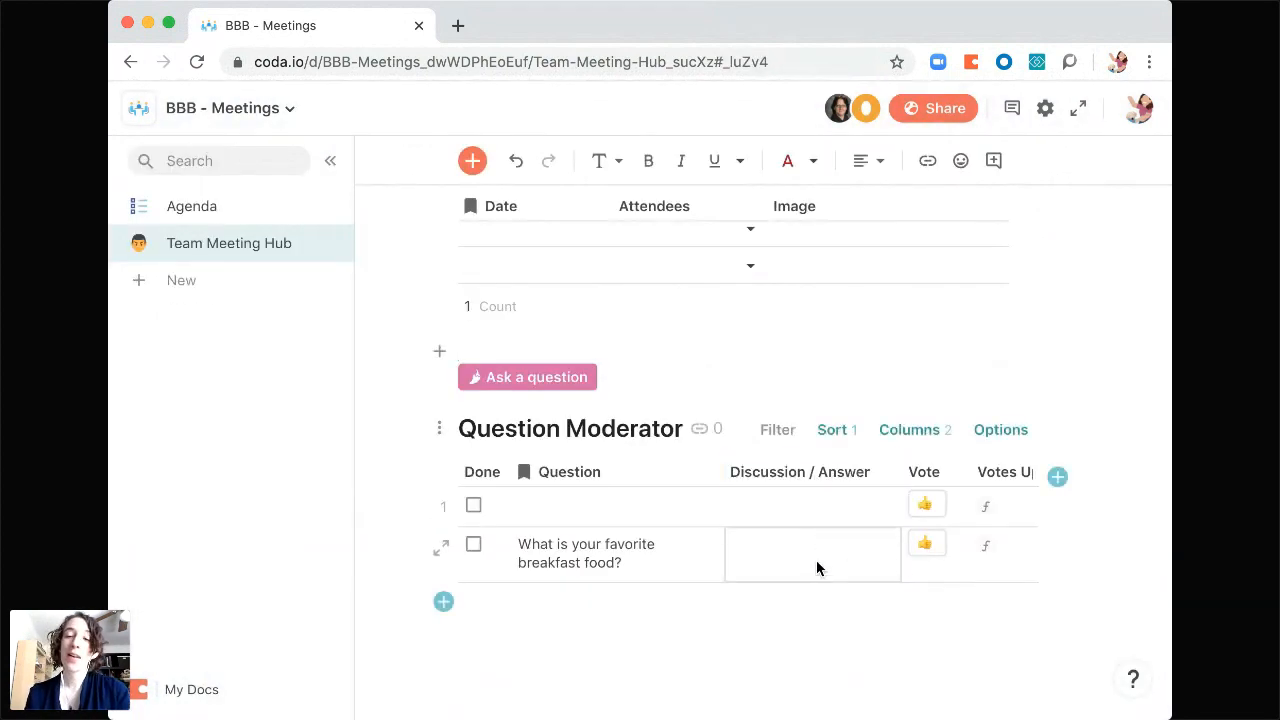
- Upvote the breakfast food question and sort the Question Moderator table ascending by the Vote column
left_click(927, 548)
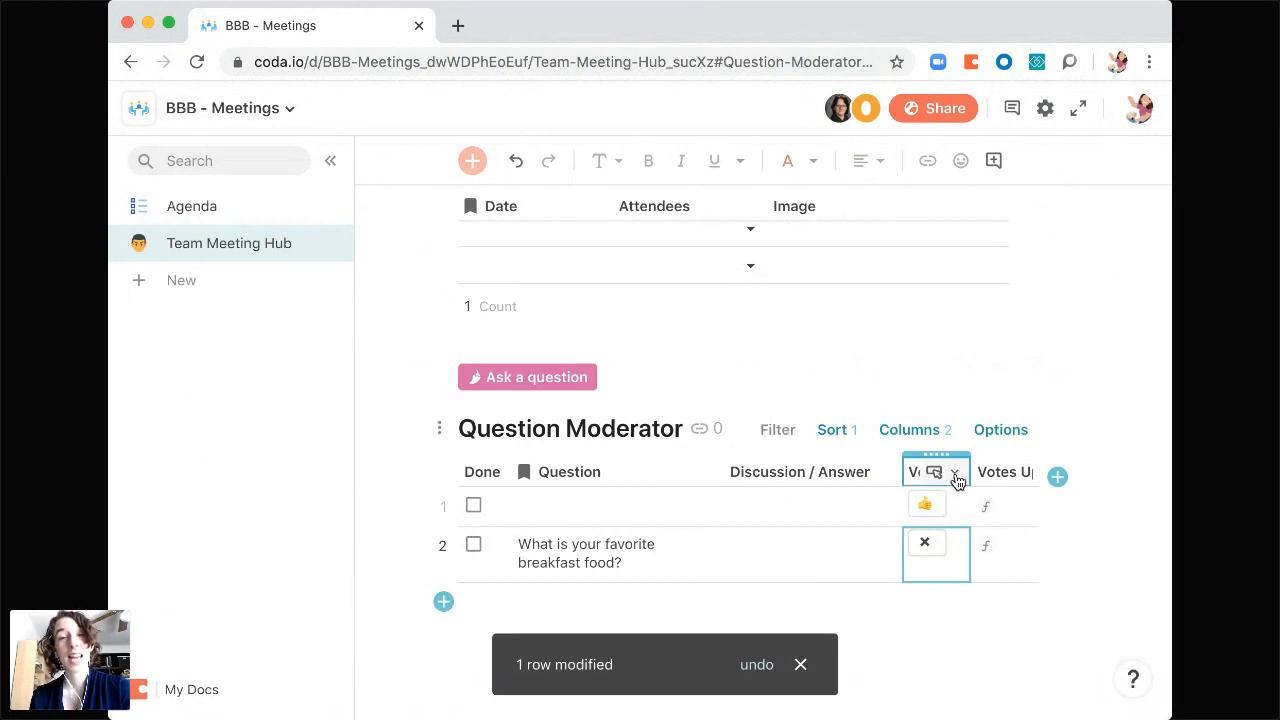
left_click(956, 476)
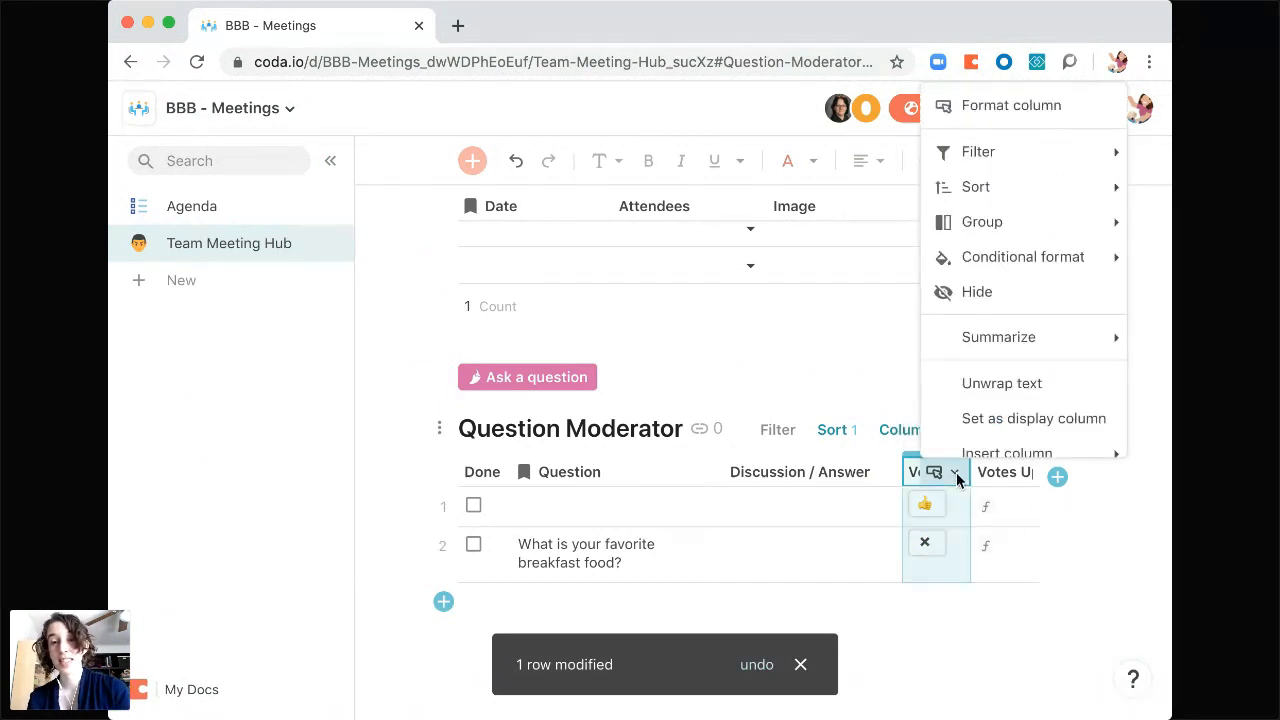
mouse_move(994, 173)
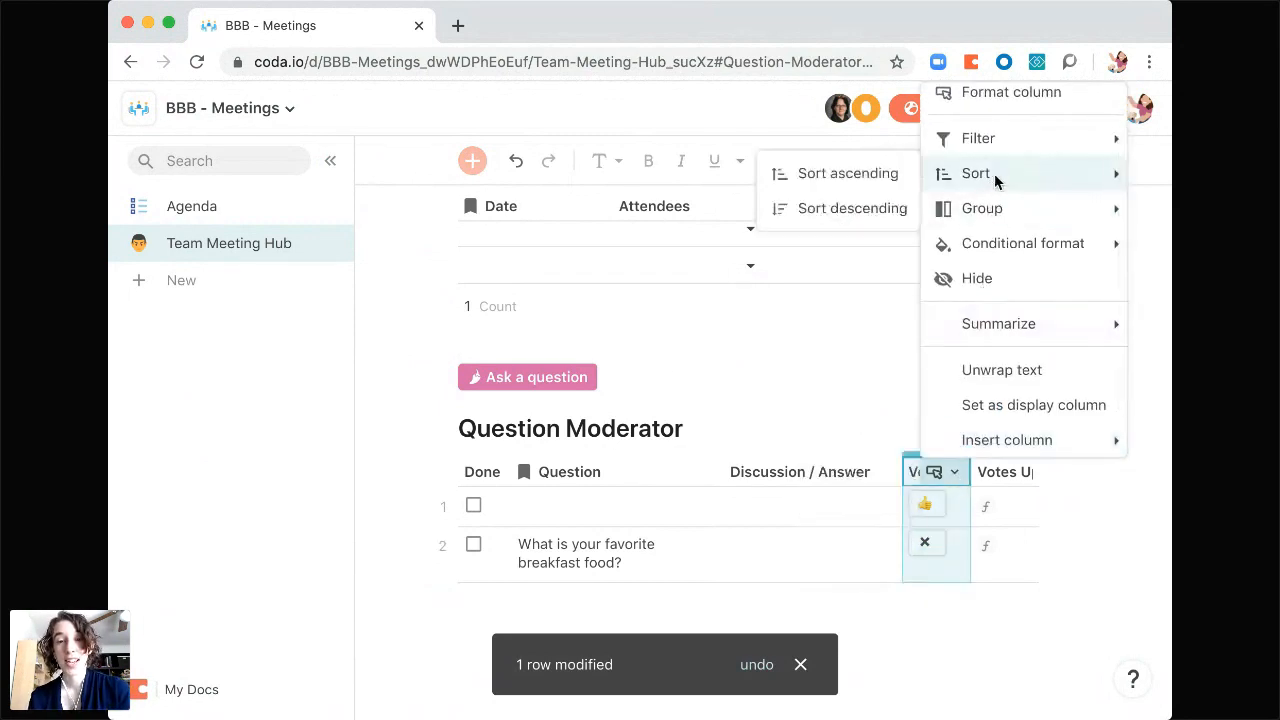
left_click(857, 178)
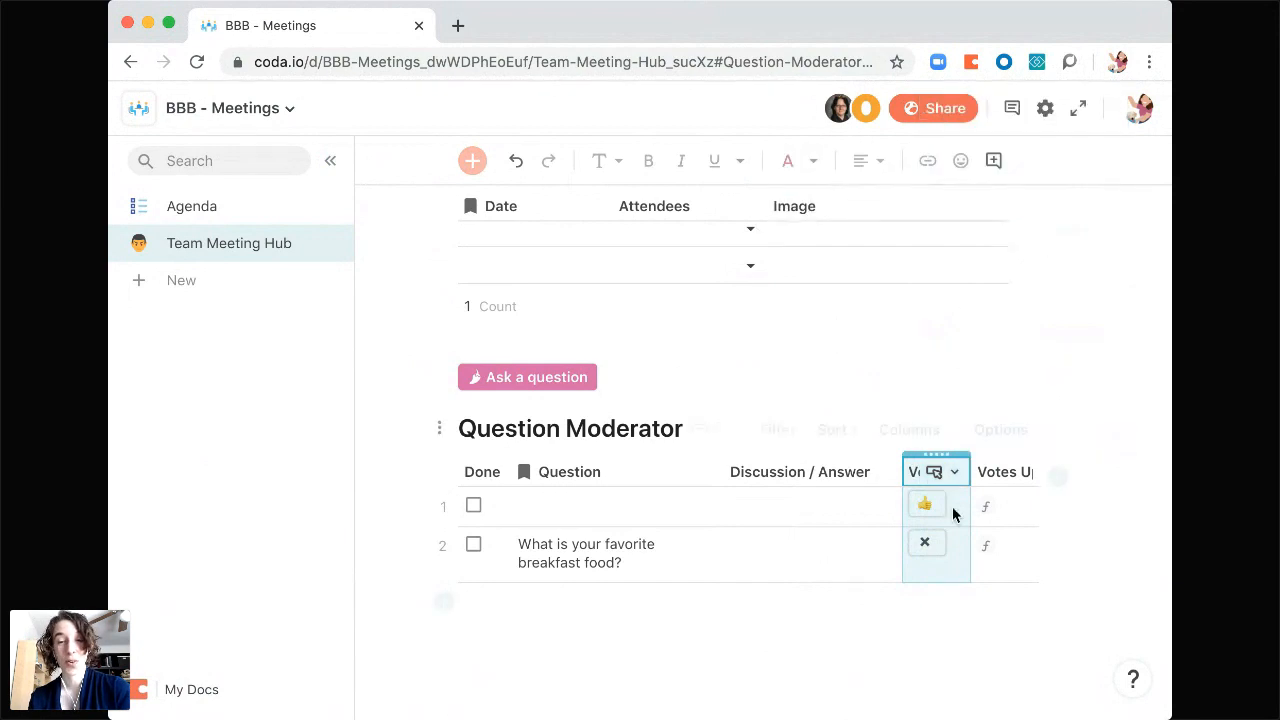
- Sort the Question Moderator table descending by the Vote column and select the breakfast question's discussion cell
left_click(954, 472)
mouse_move(990, 173)
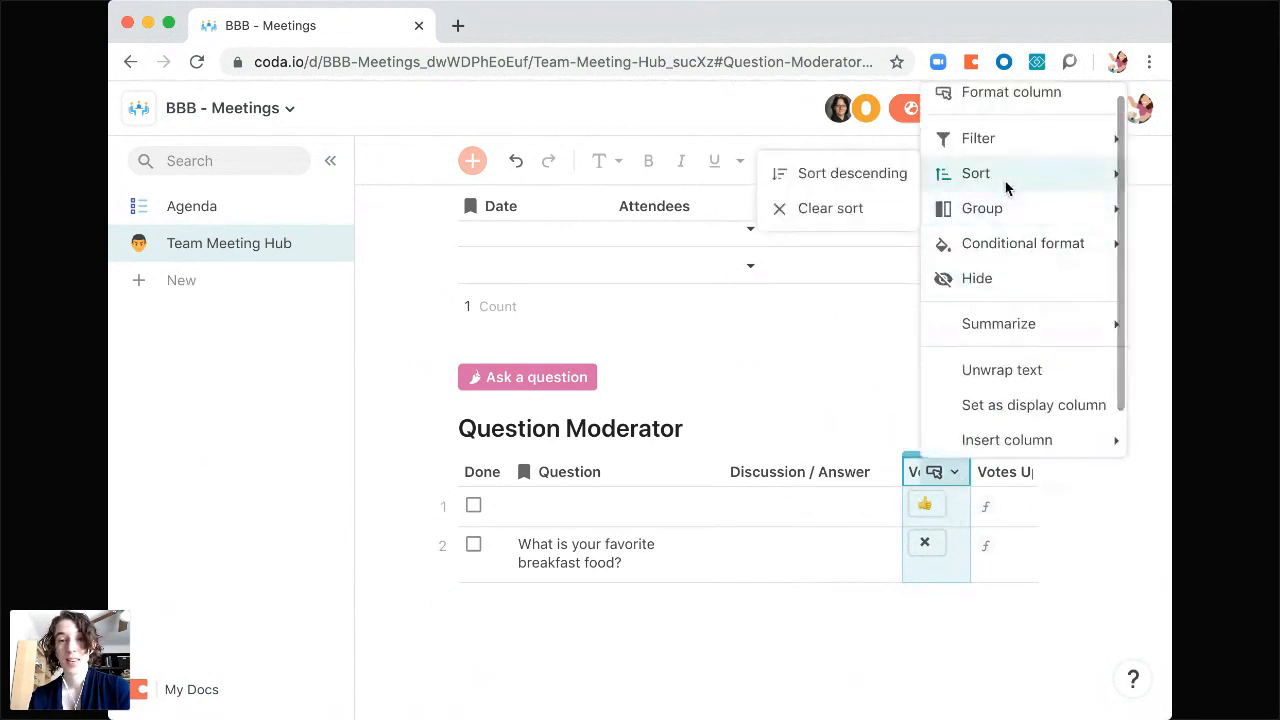
left_click(856, 176)
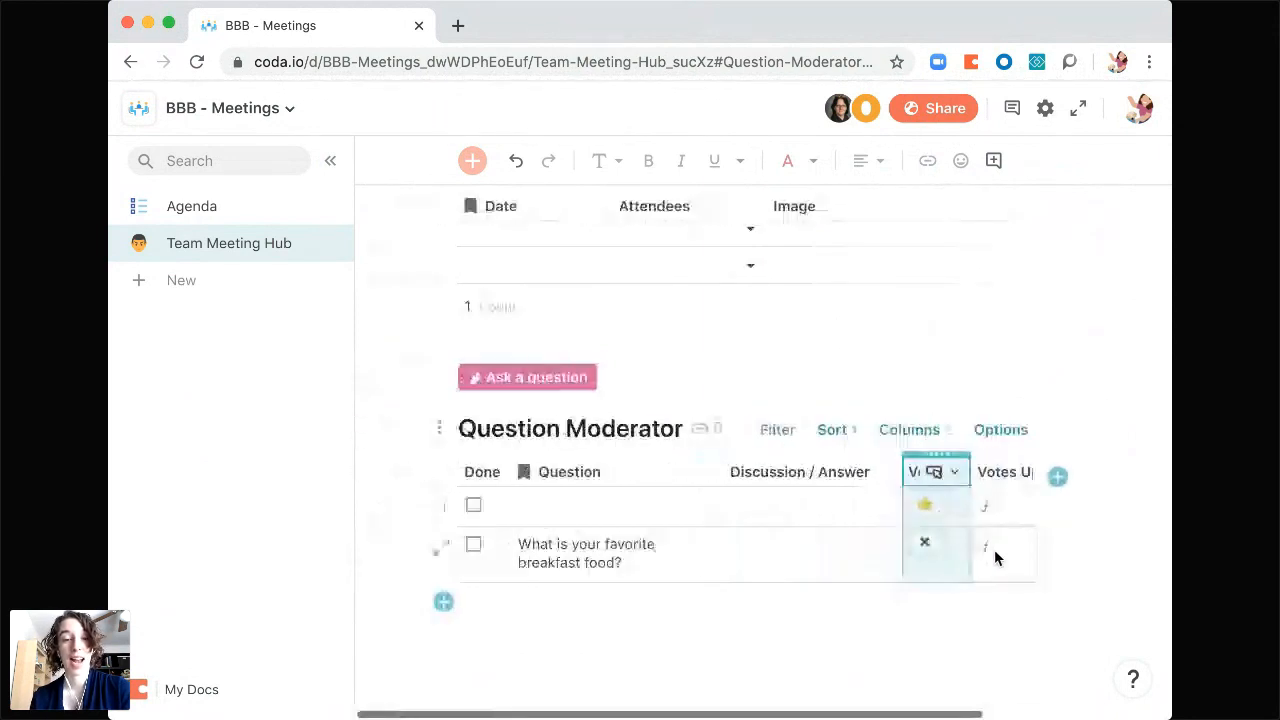
left_click(798, 566)
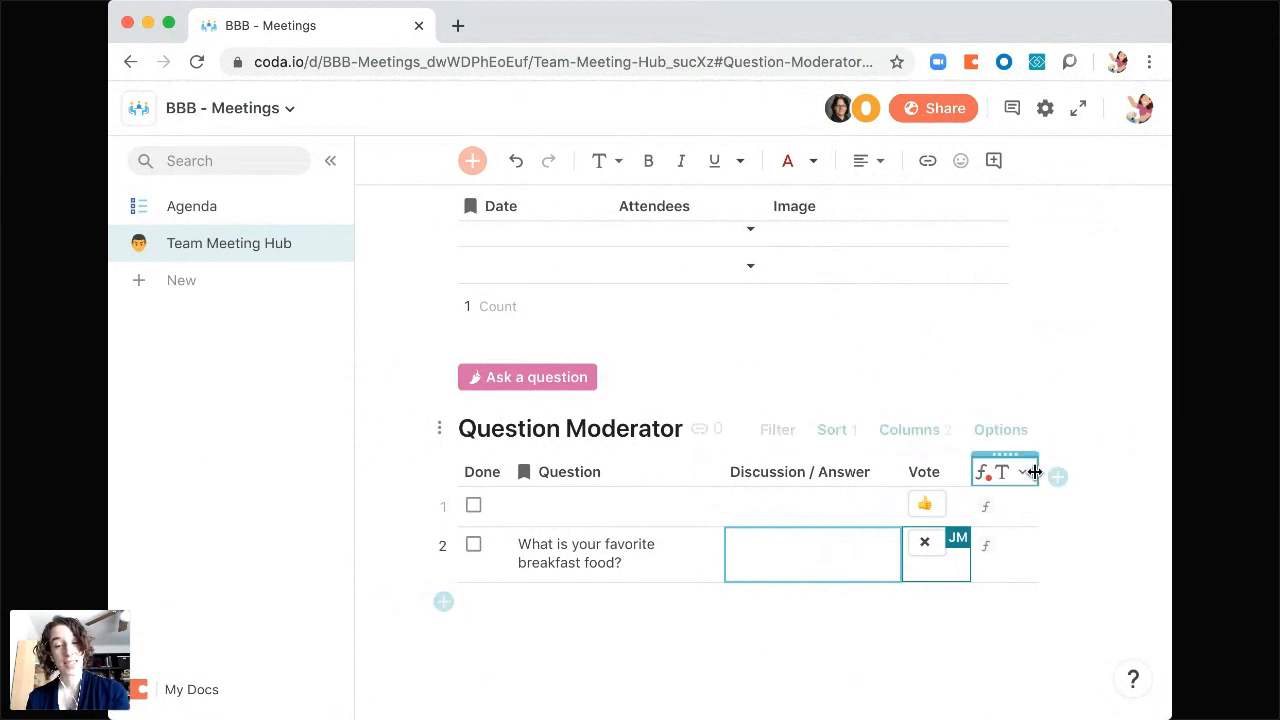
- Widen the Votes Up column and enter "Everyone loves oatmeal" as the discussion answer to the breakfast food question
left_click_drag(1035, 472, 1070, 472)
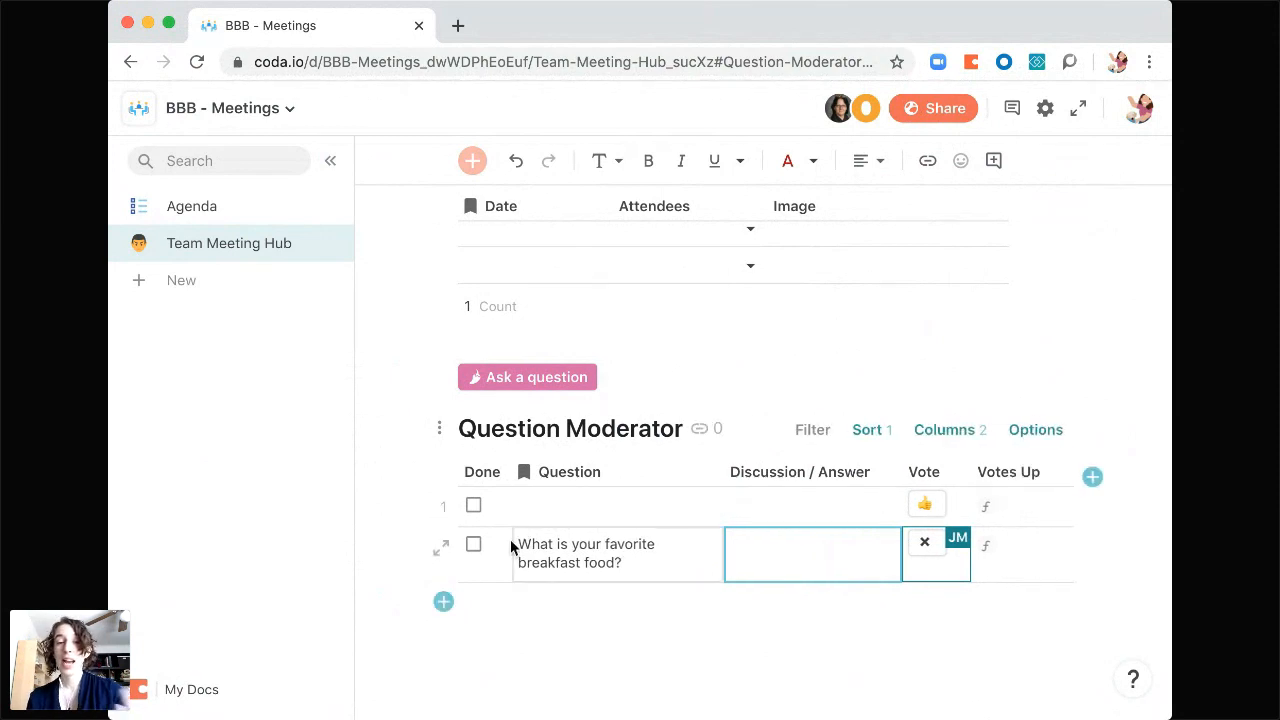
left_click(811, 554)
type("Eveyo")
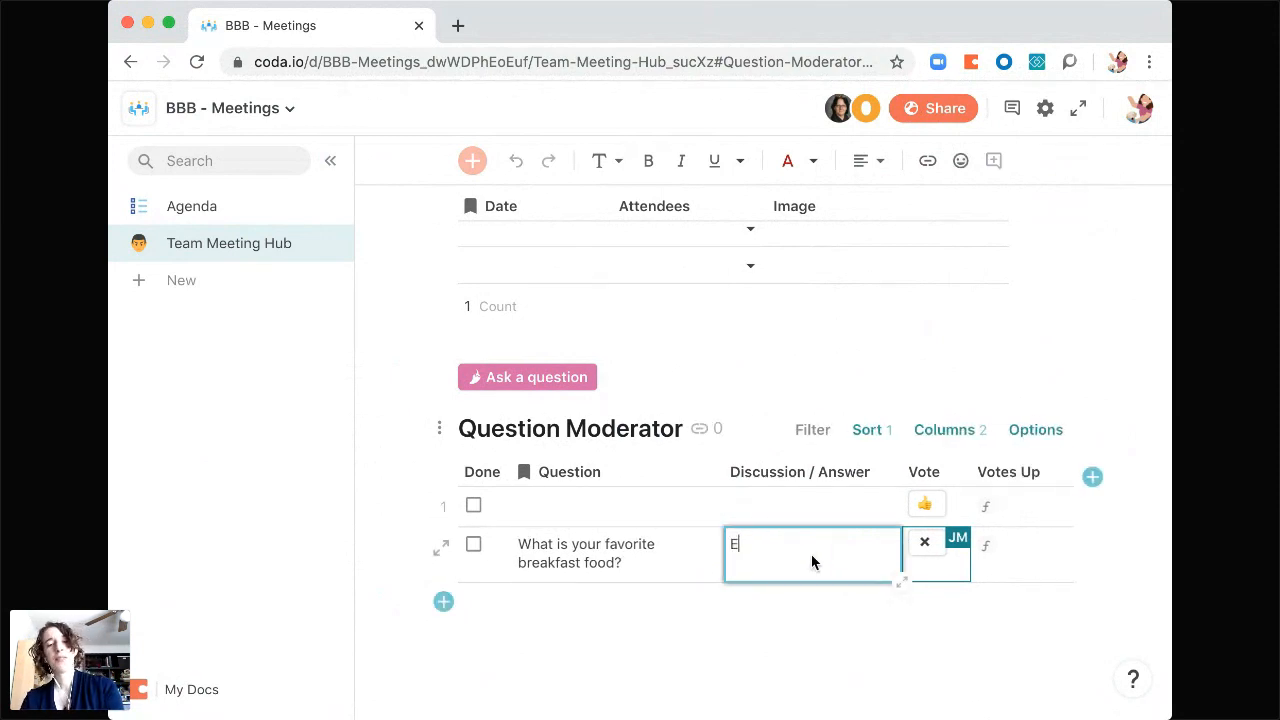
key("BackSpace")
key("BackSpace")
type("ryone loves oatmeal")
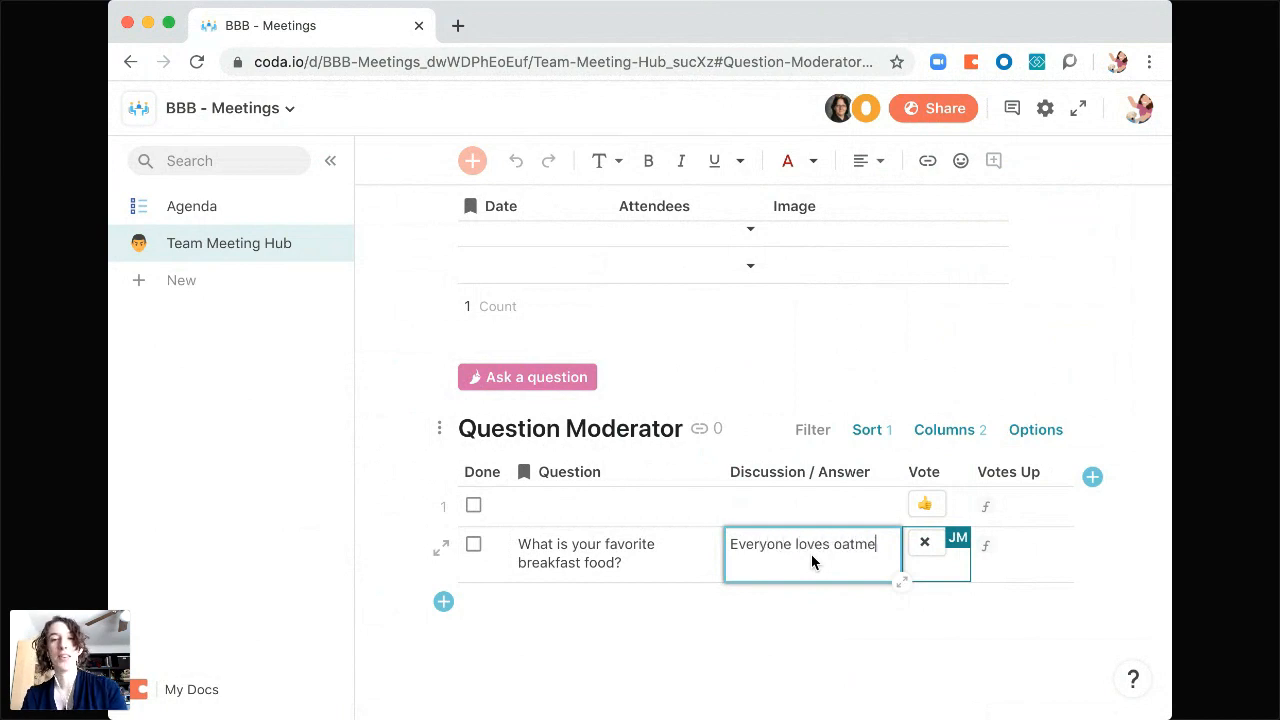
- Mark the breakfast food question as done and remove the strikethrough from the table's Done = true conditional format rule
left_click(628, 548)
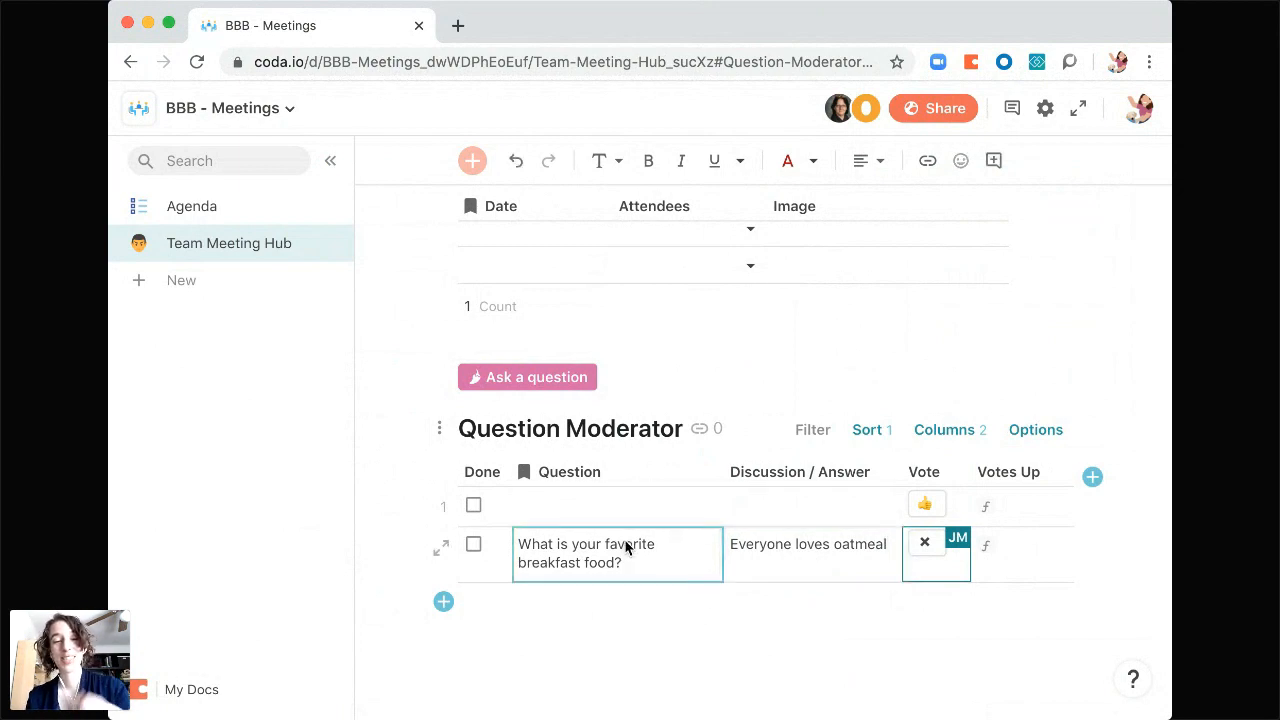
left_click(474, 546)
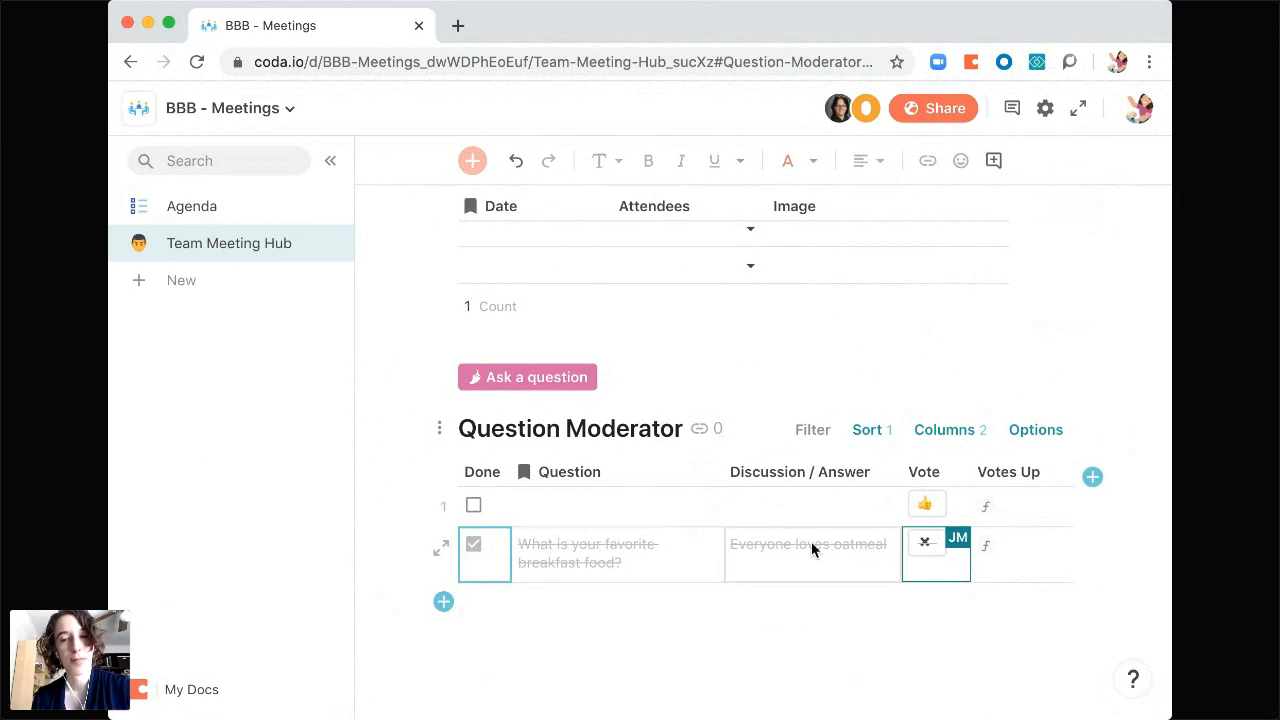
left_click(1046, 434)
scroll(1011, 520, "down", 3)
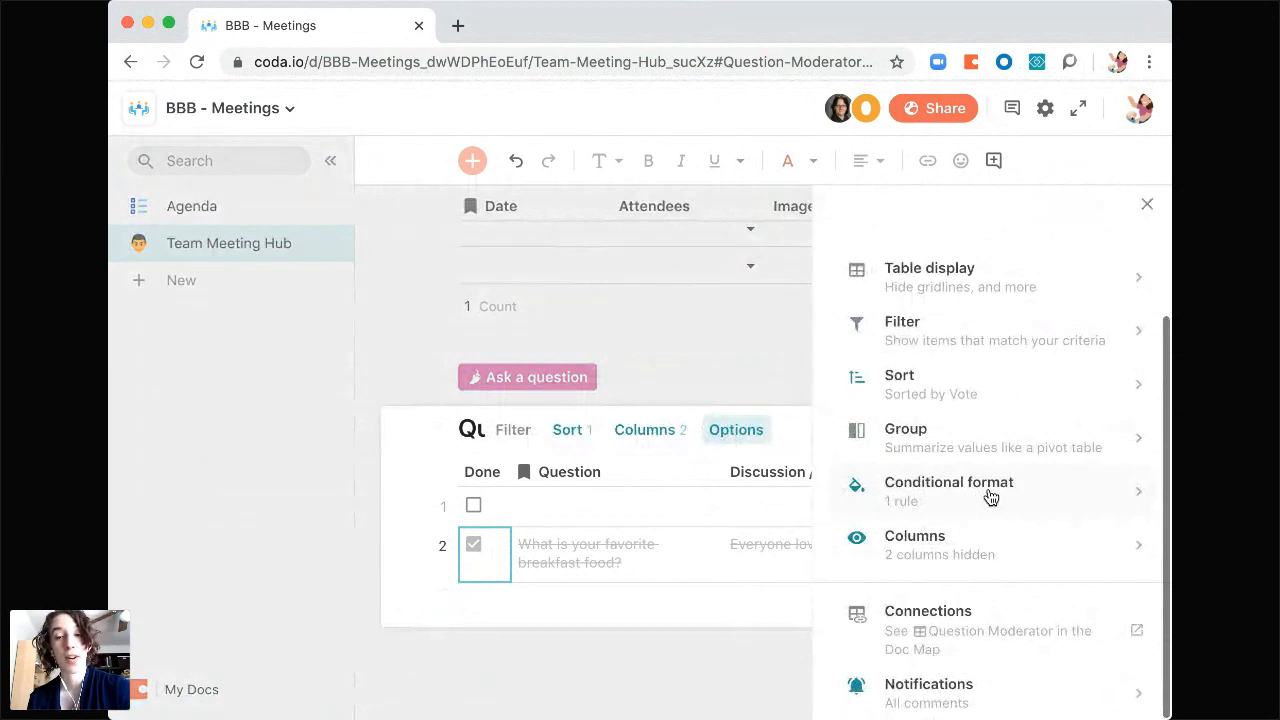
left_click(990, 490)
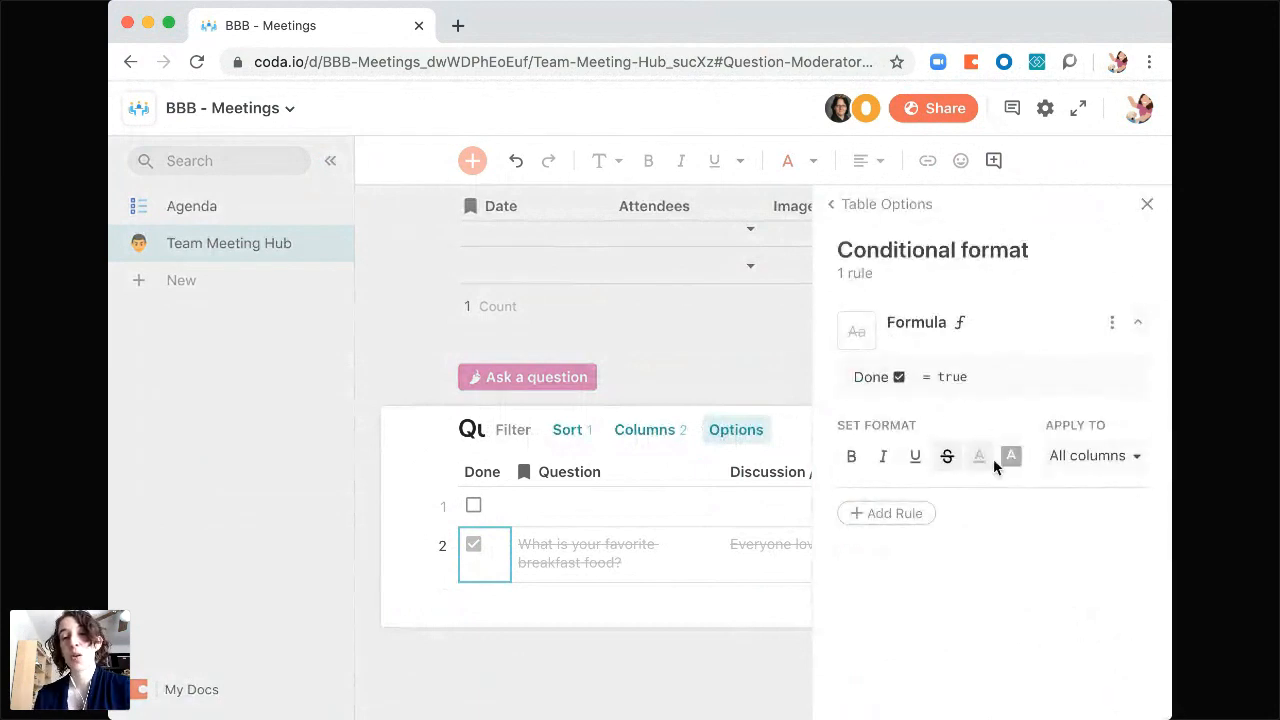
left_click(949, 457)
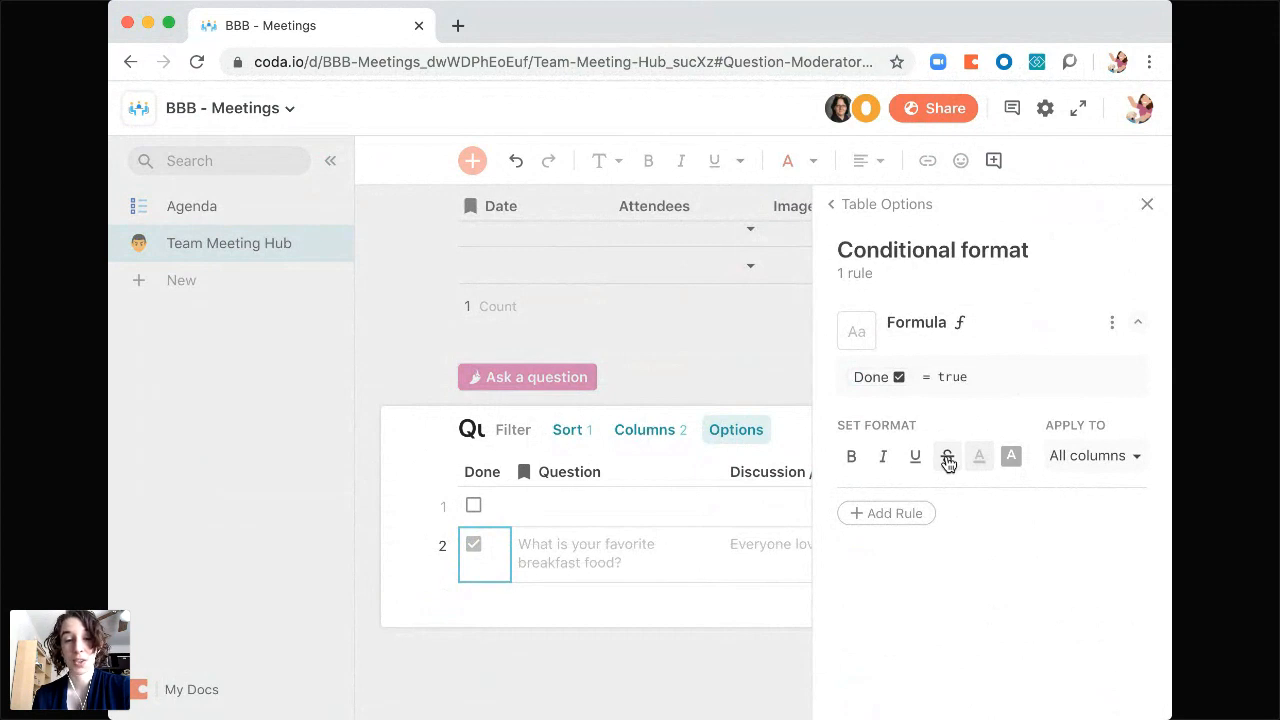
- Give the Done = true rule a light purple background with white text and close the table options
left_click(1012, 462)
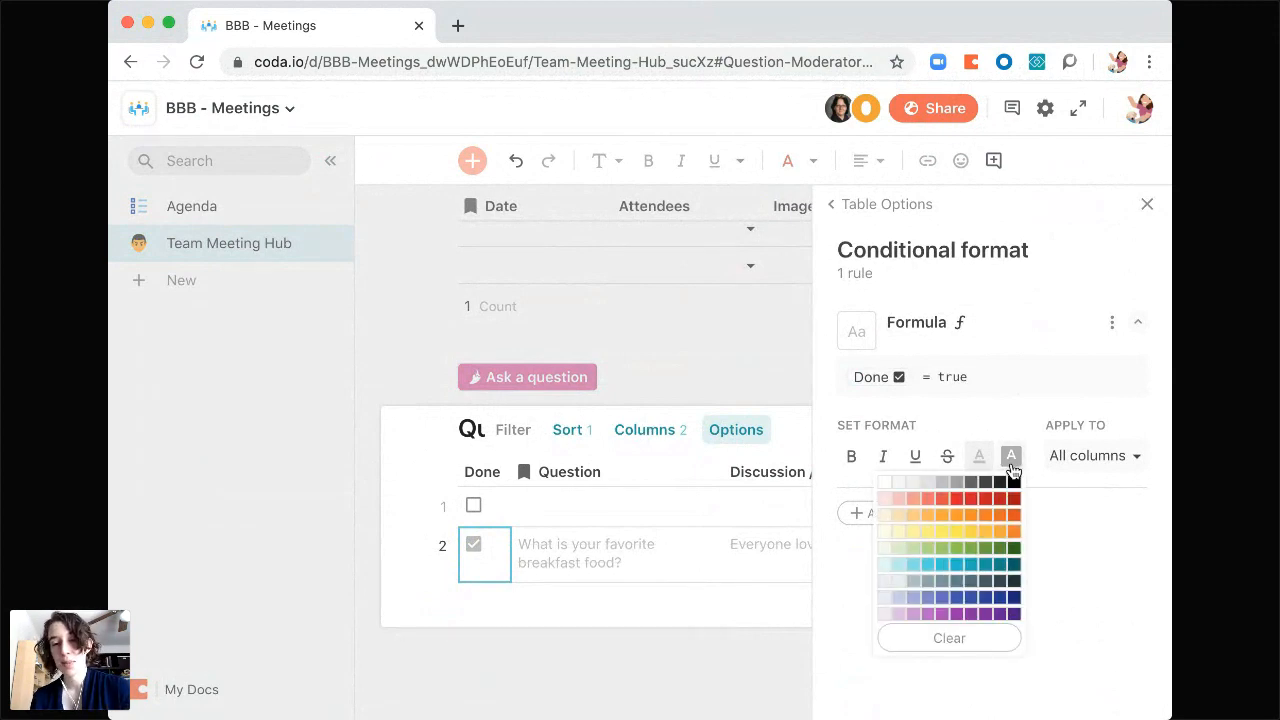
left_click(912, 614)
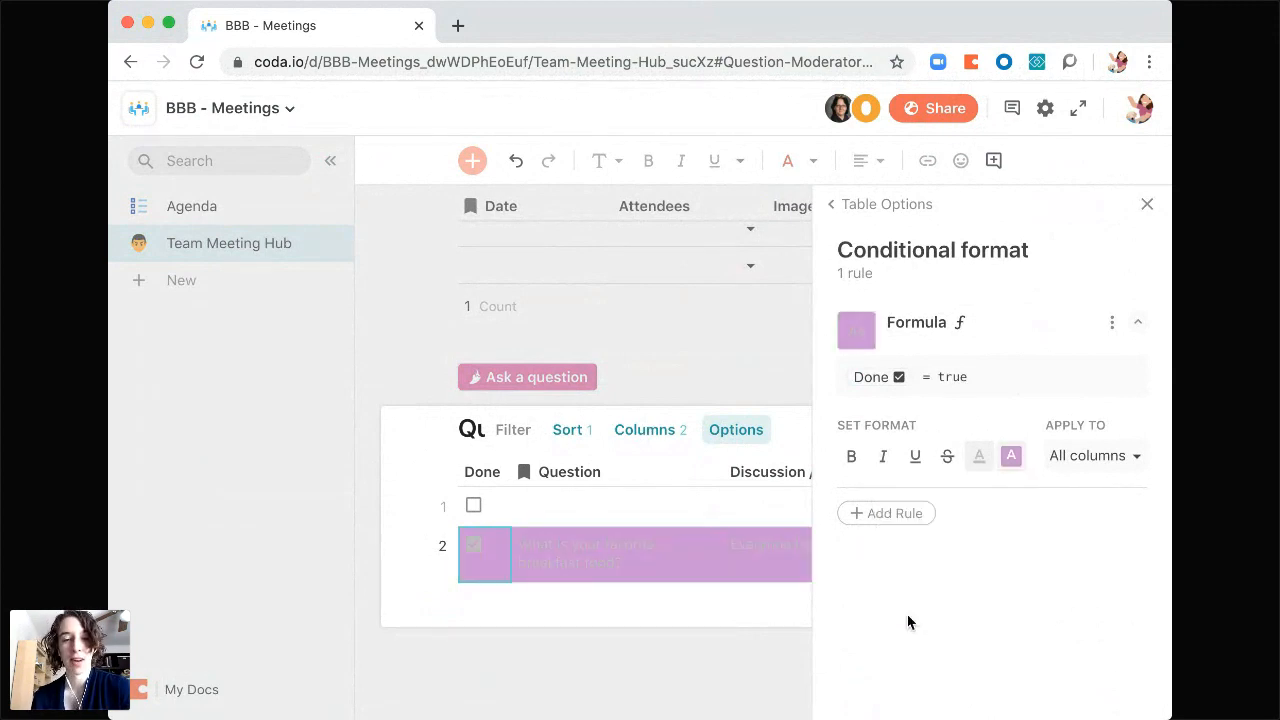
left_click(1012, 455)
left_click(851, 489)
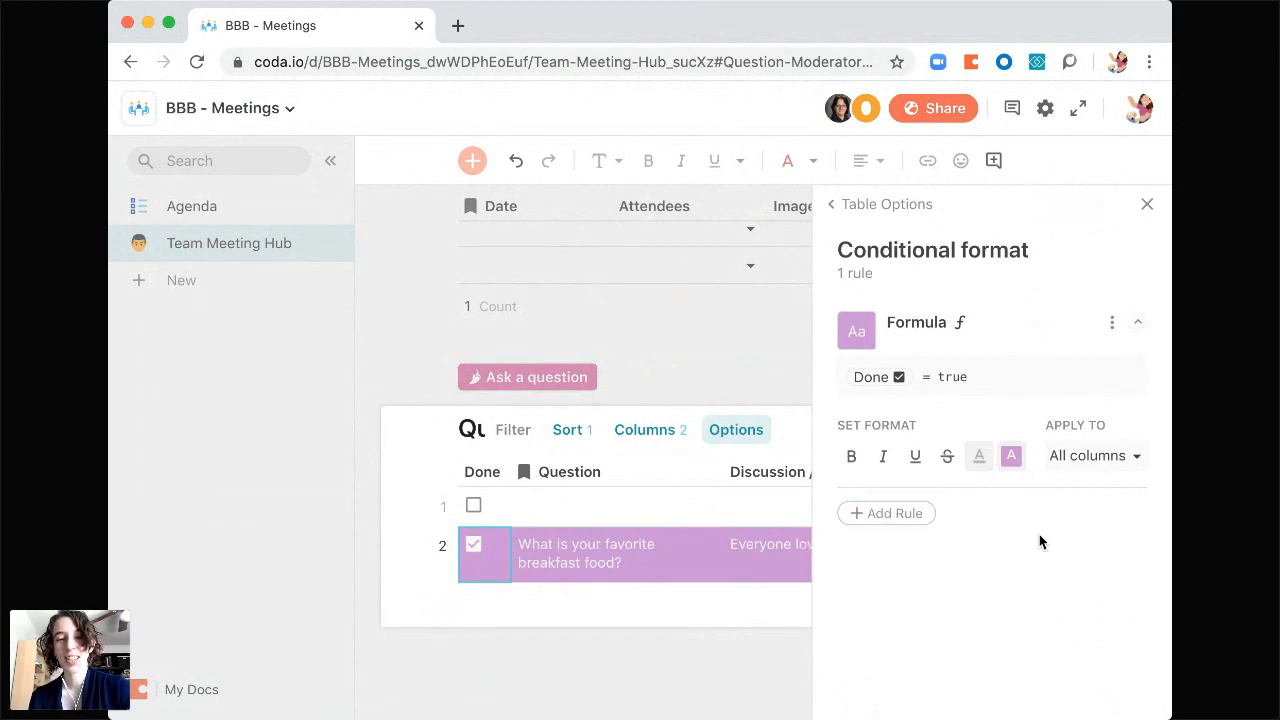
left_click(1146, 209)
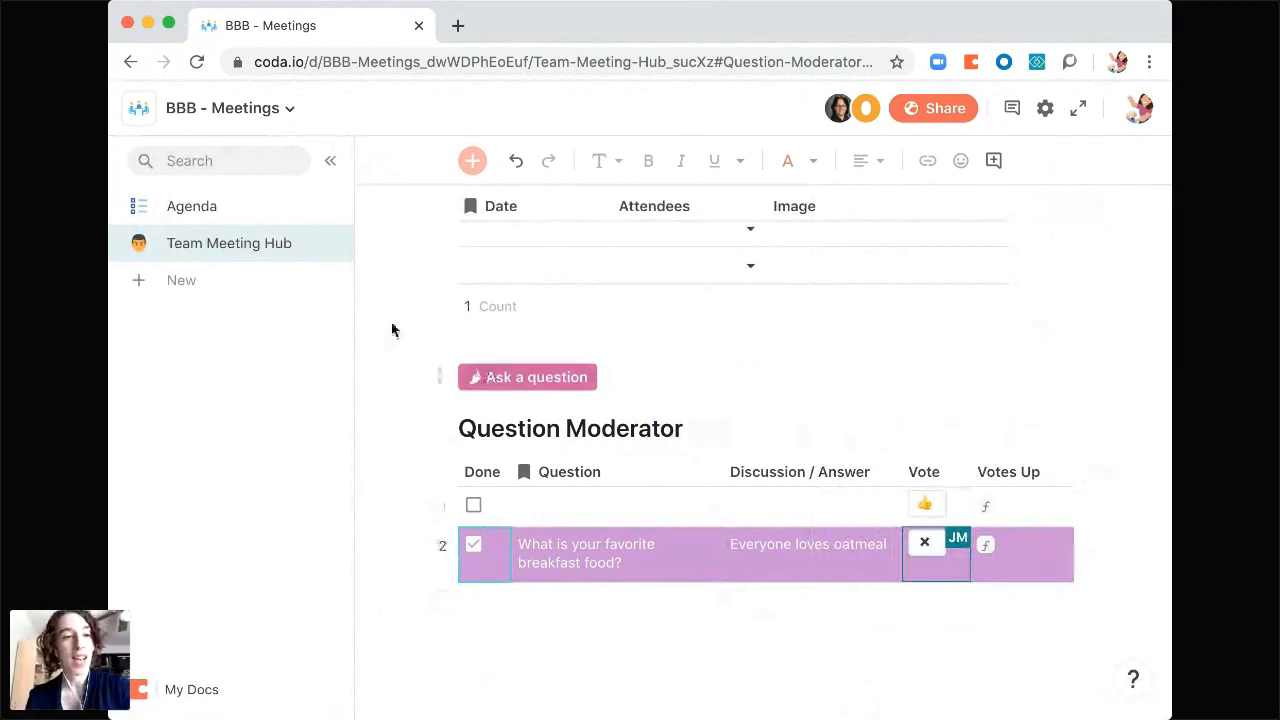
- Check off "Managing questions" in the Agenda section and place the cursor in the "Managing action items" line
left_click(260, 226)
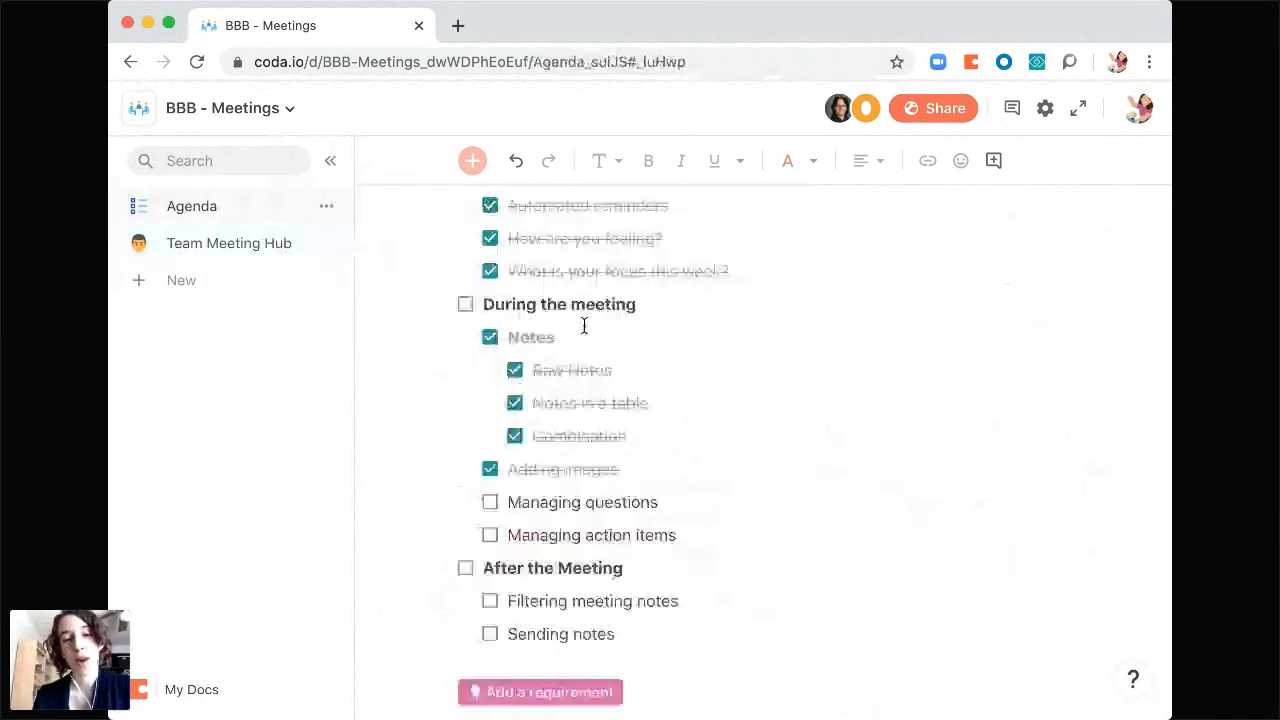
left_click(490, 503)
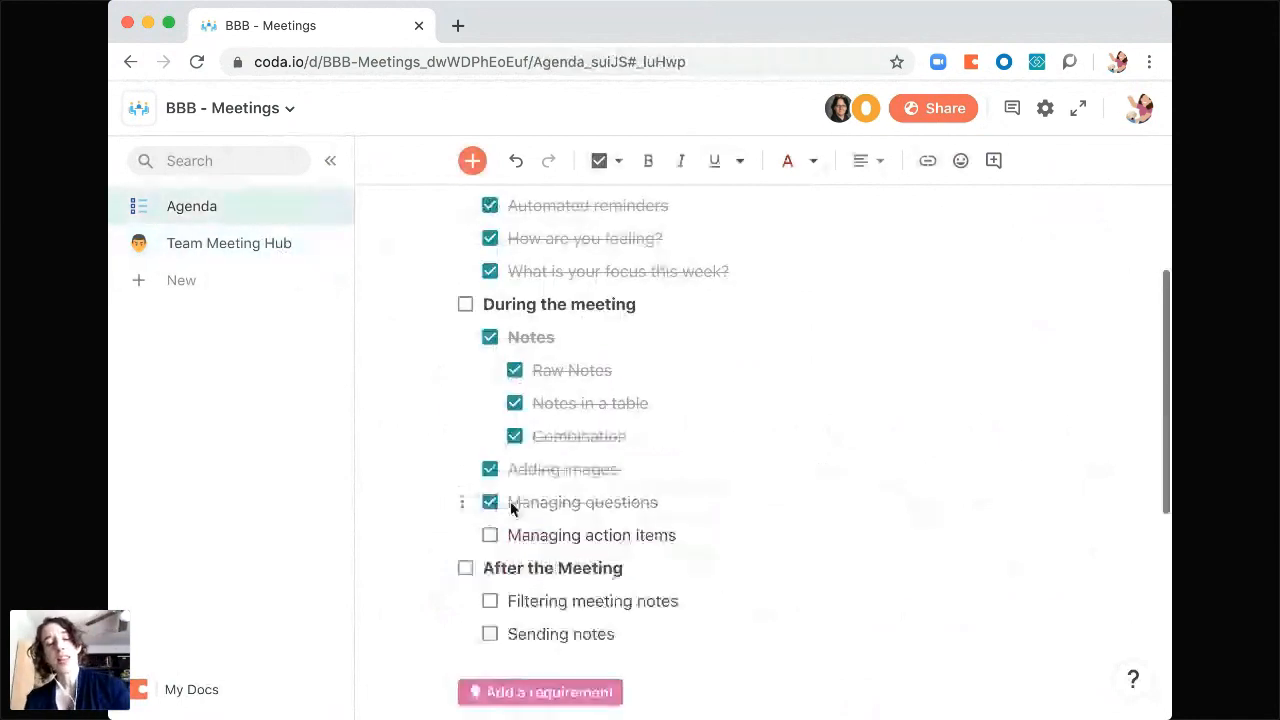
left_click(640, 535)
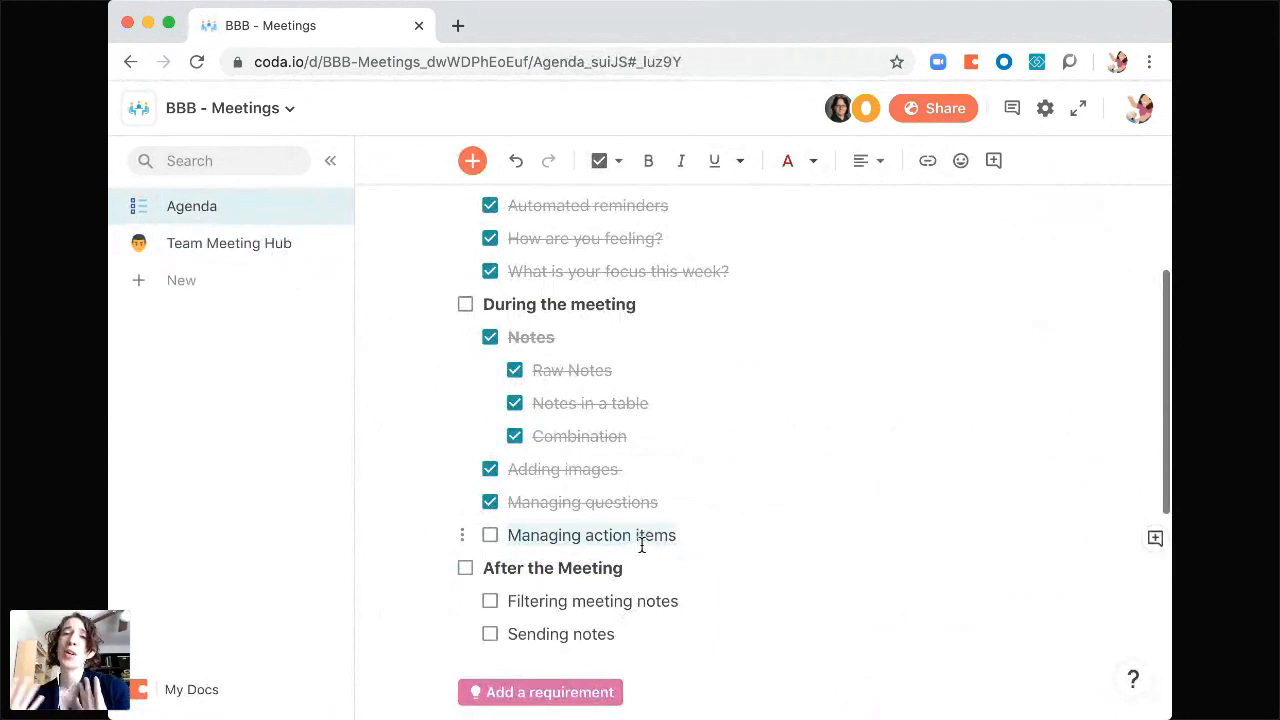
- Collapse the content under the Notes heading in the Team Meeting Hub section
left_click(246, 244)
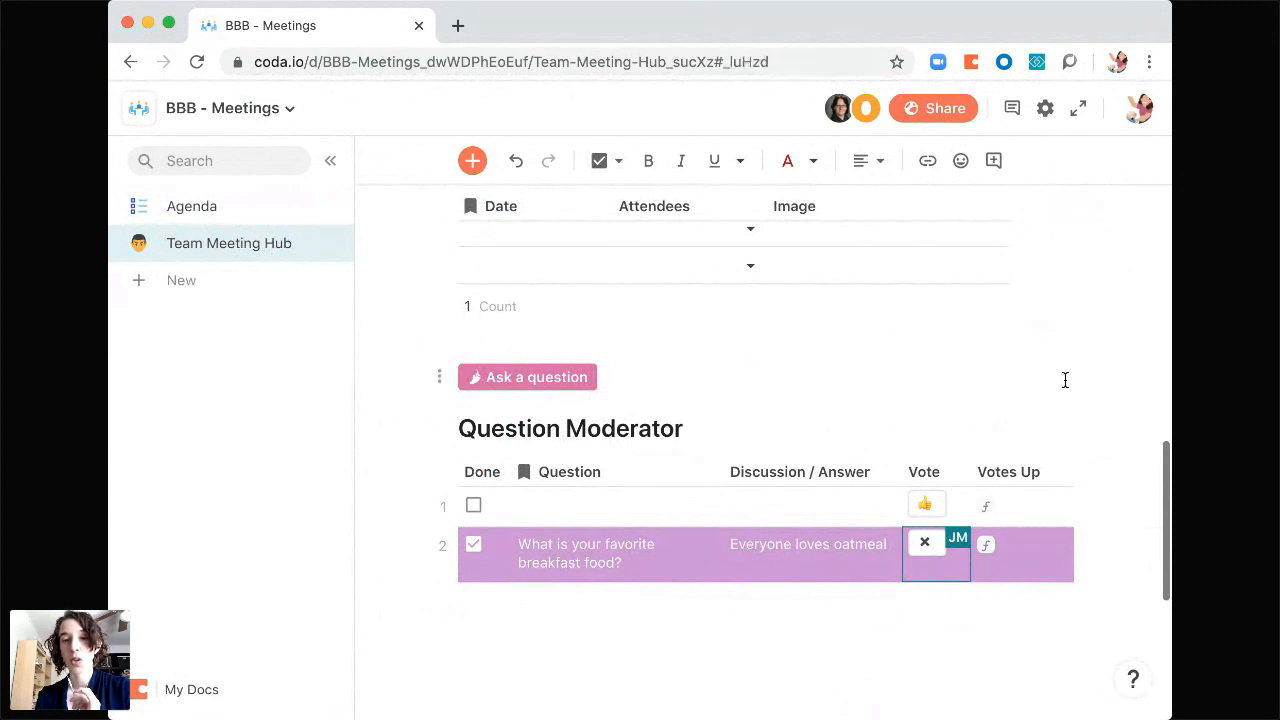
scroll(1063, 377, "up", 5)
scroll(553, 544, "down", 2)
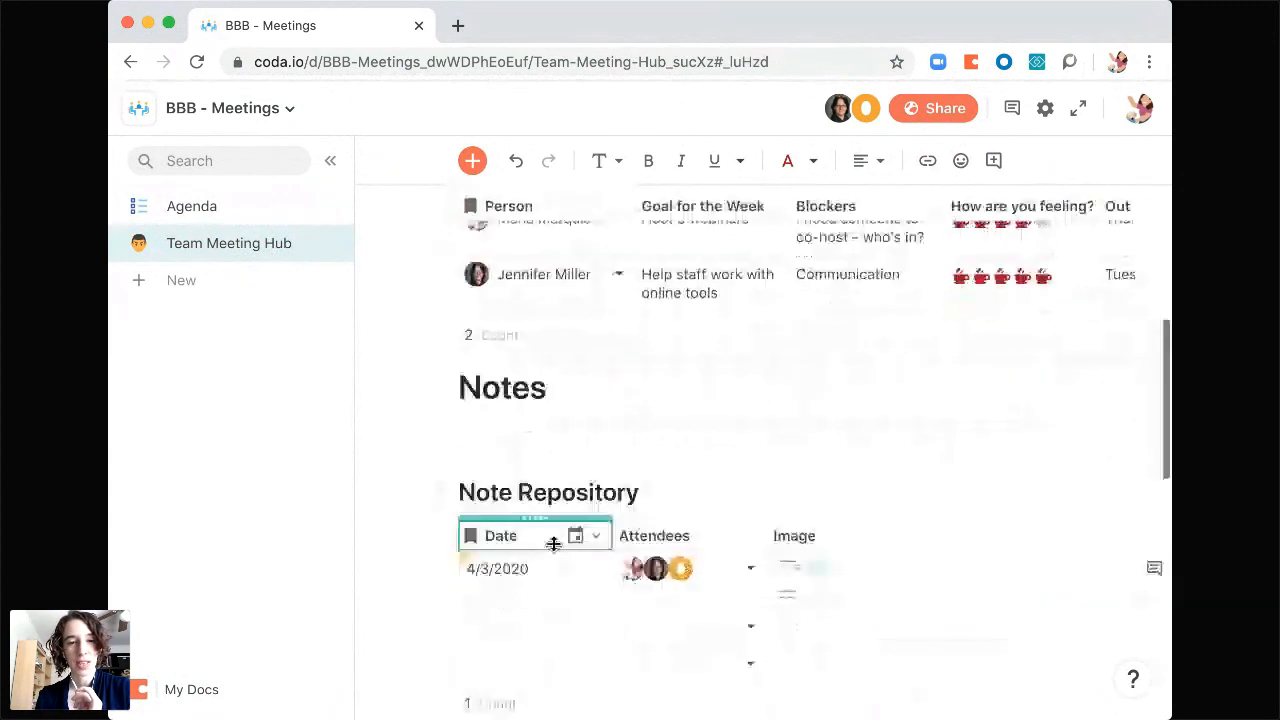
left_click(437, 366)
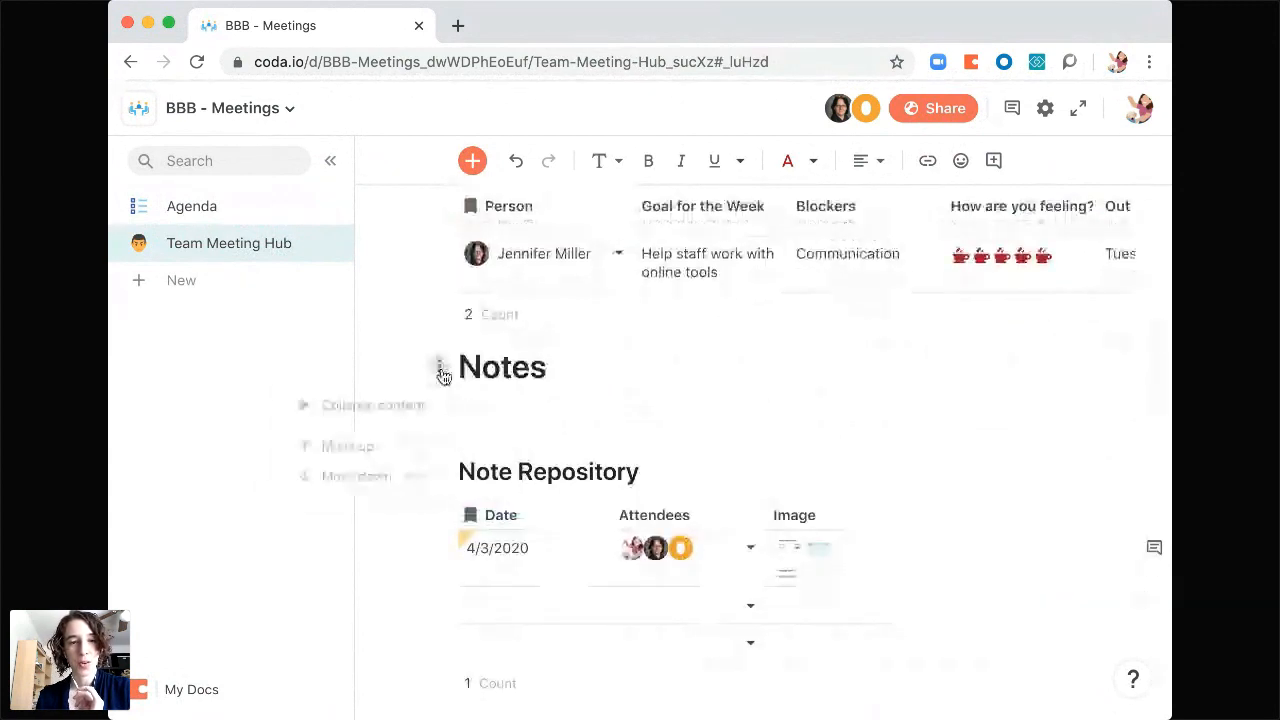
left_click(380, 407)
scroll(583, 537, "up", 2)
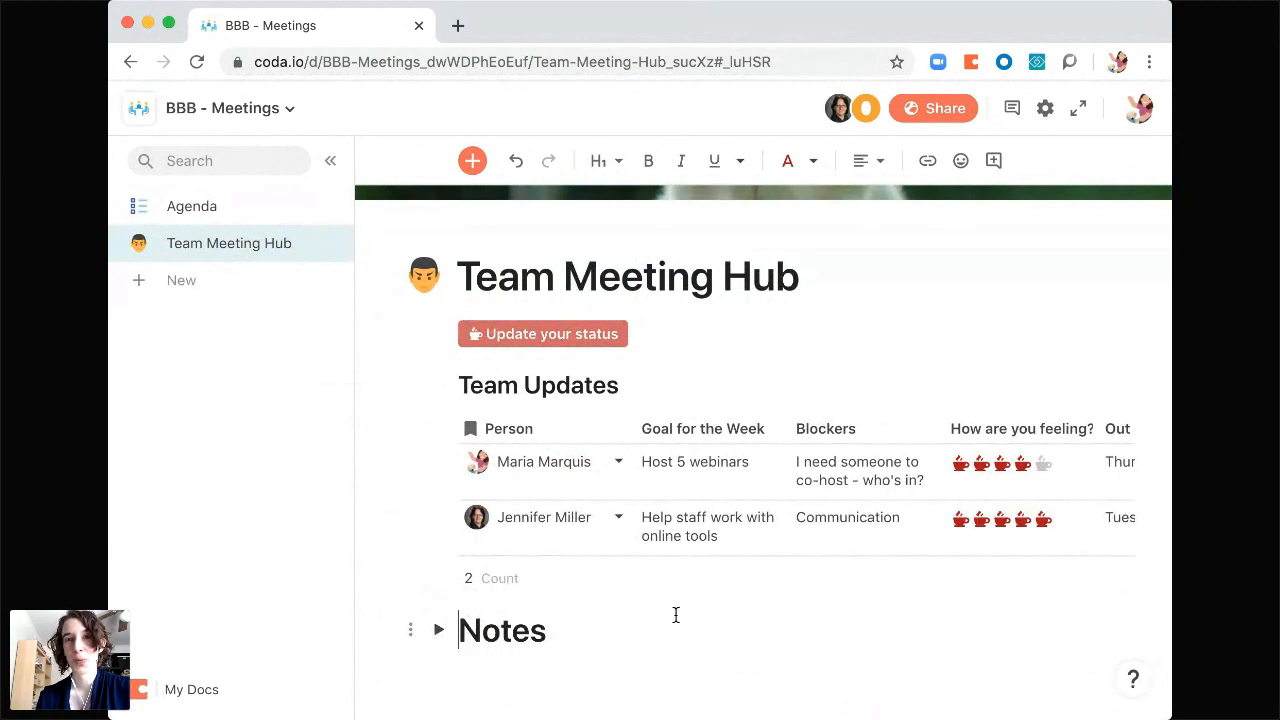
scroll(680, 595, "down", 2)
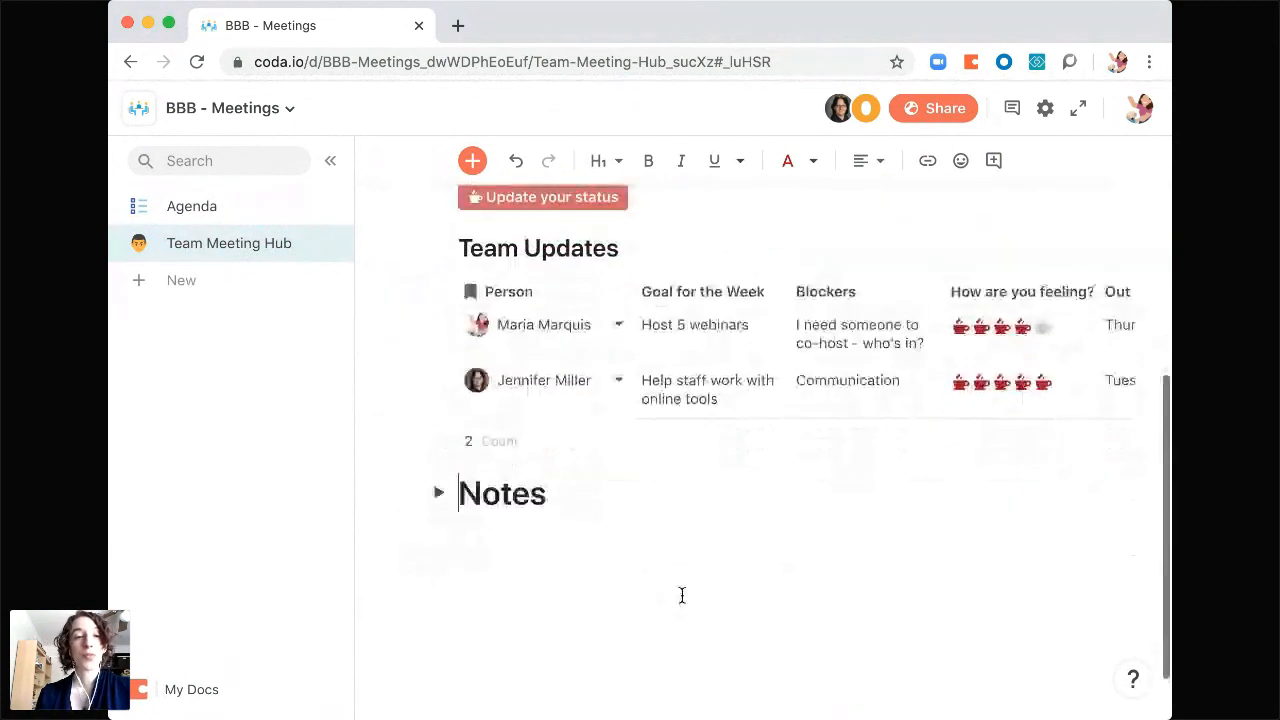
- Add a new section titled "Action Item Repository" and give it the running person icon
left_click(183, 286)
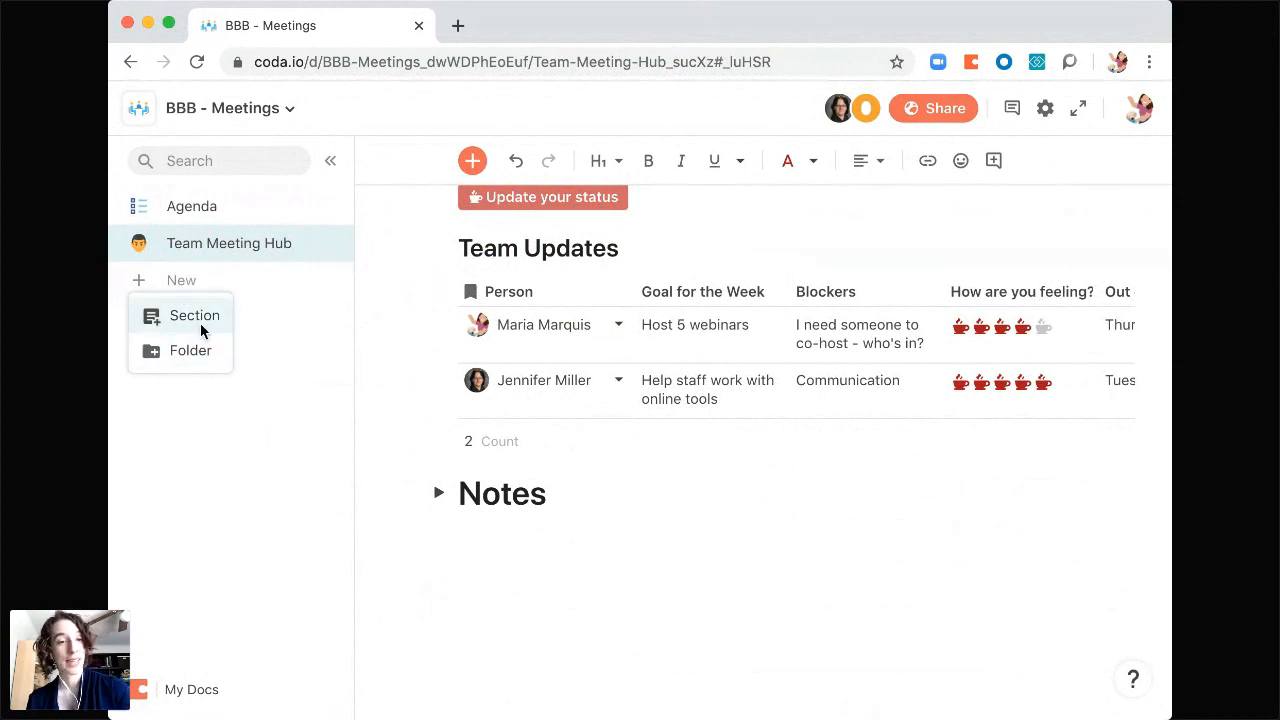
left_click(200, 318)
type("Action Itea")
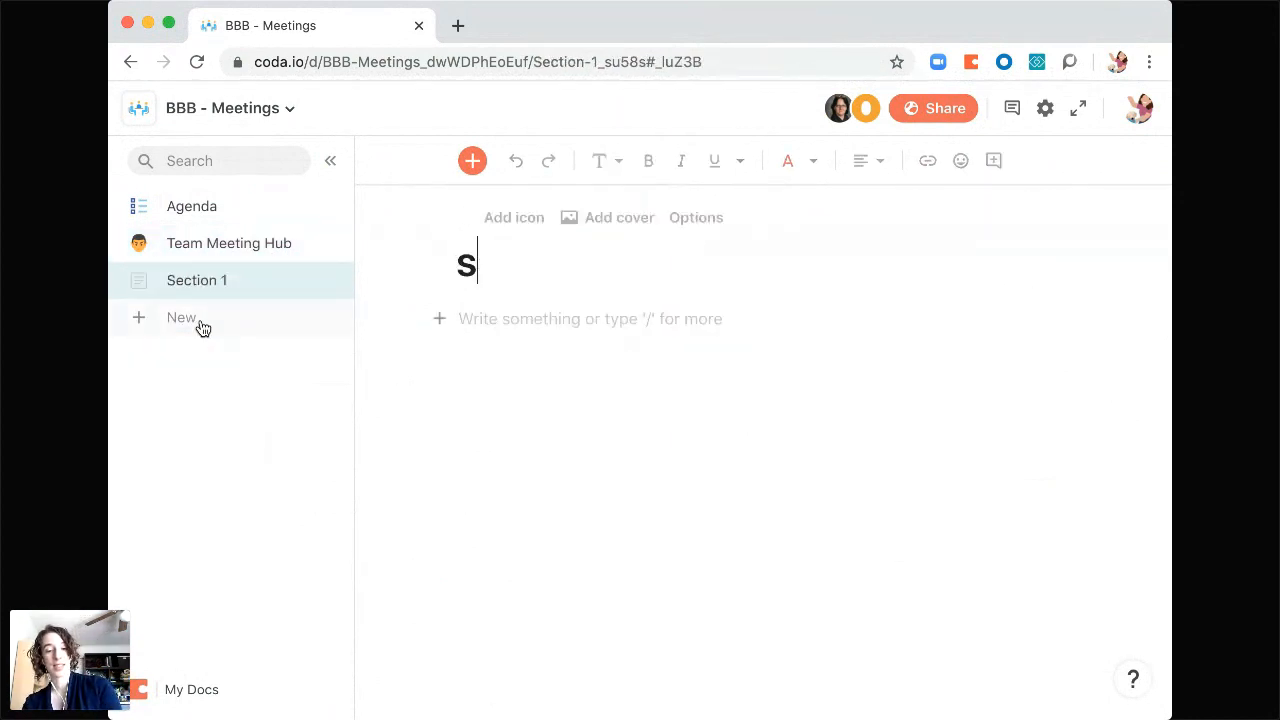
type("m")
key("BackSpace")
key("BackSpace")
key("BackSpace")
type("m Repository")
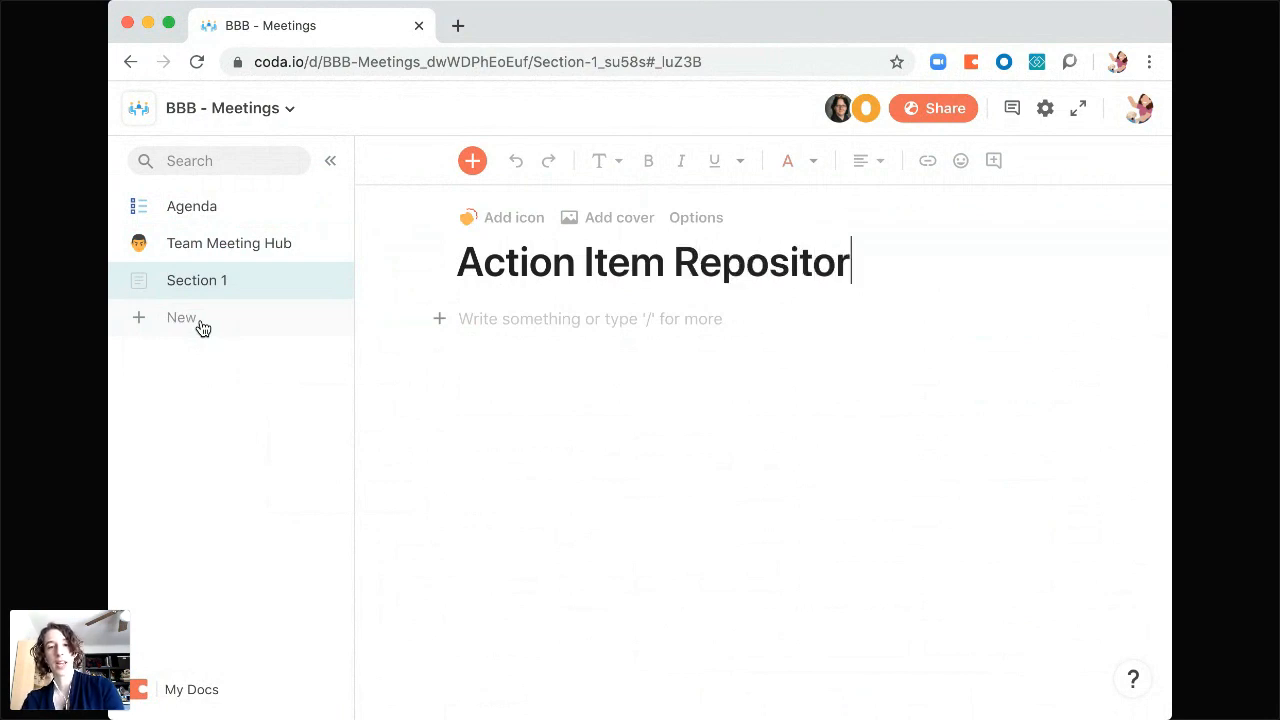
left_click(527, 220)
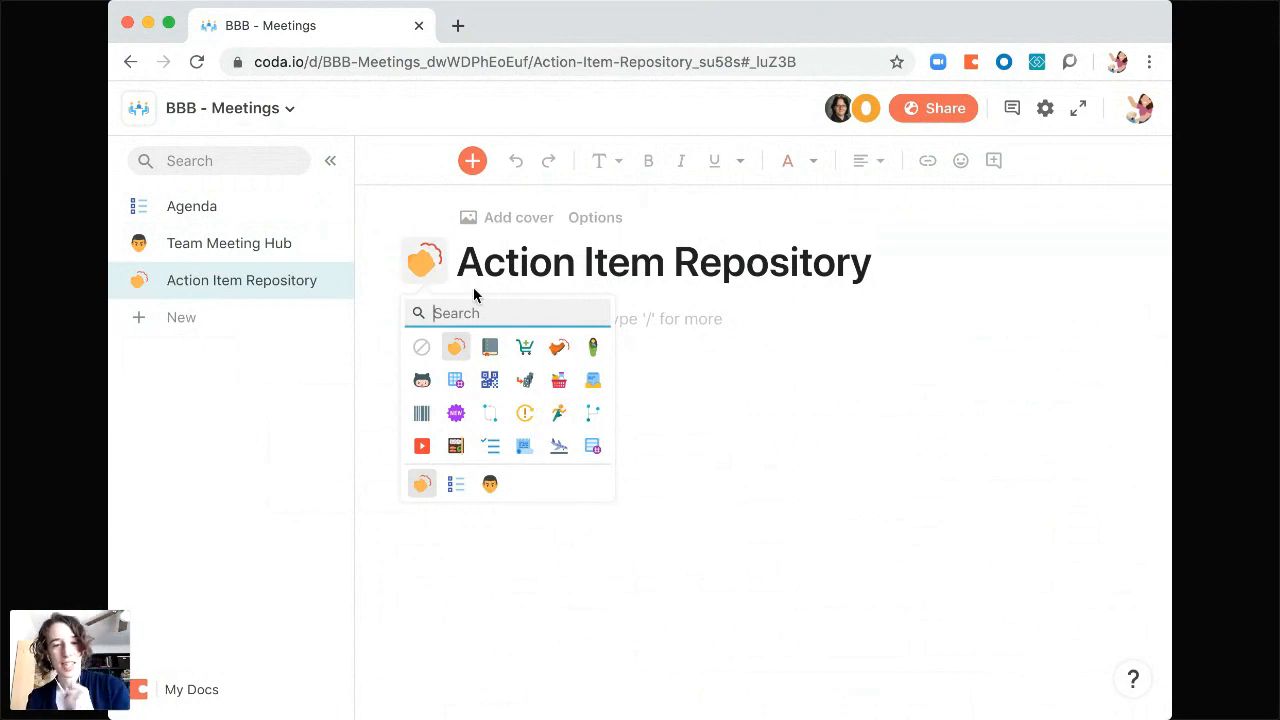
left_click(561, 414)
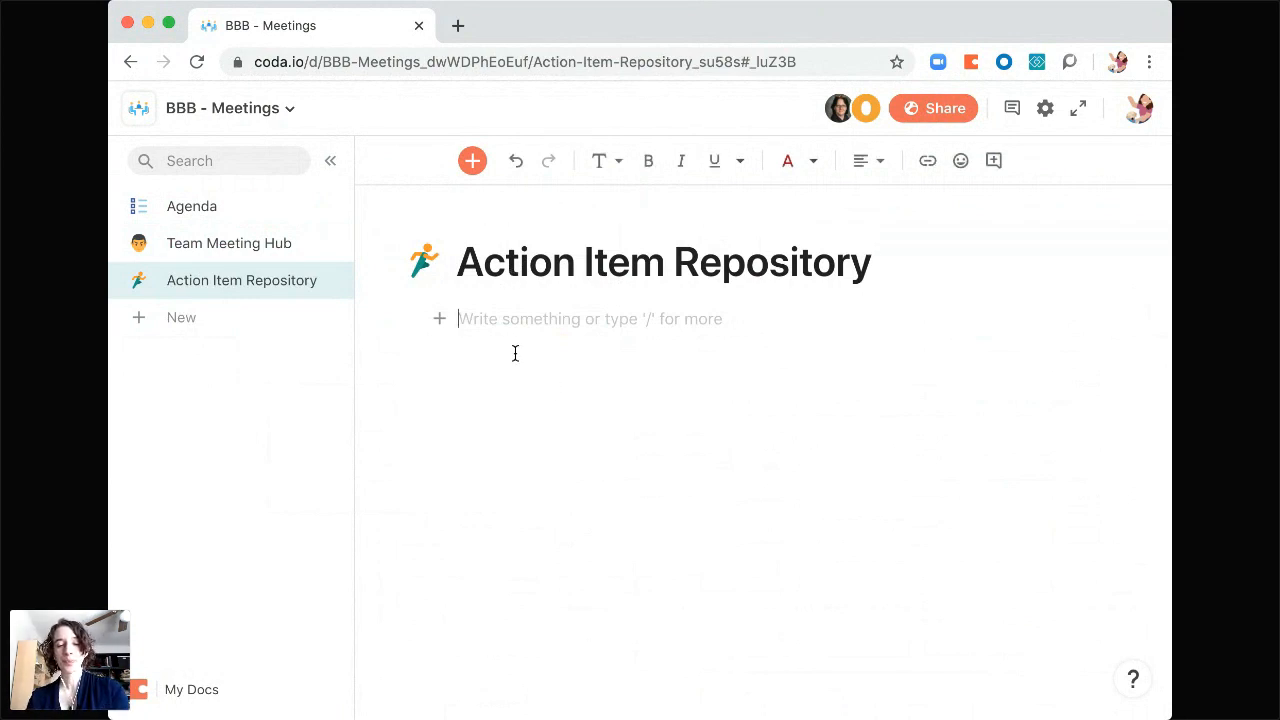
- Insert a new blank table in the Action Item Repository section and name it "Action Items"
type("/")
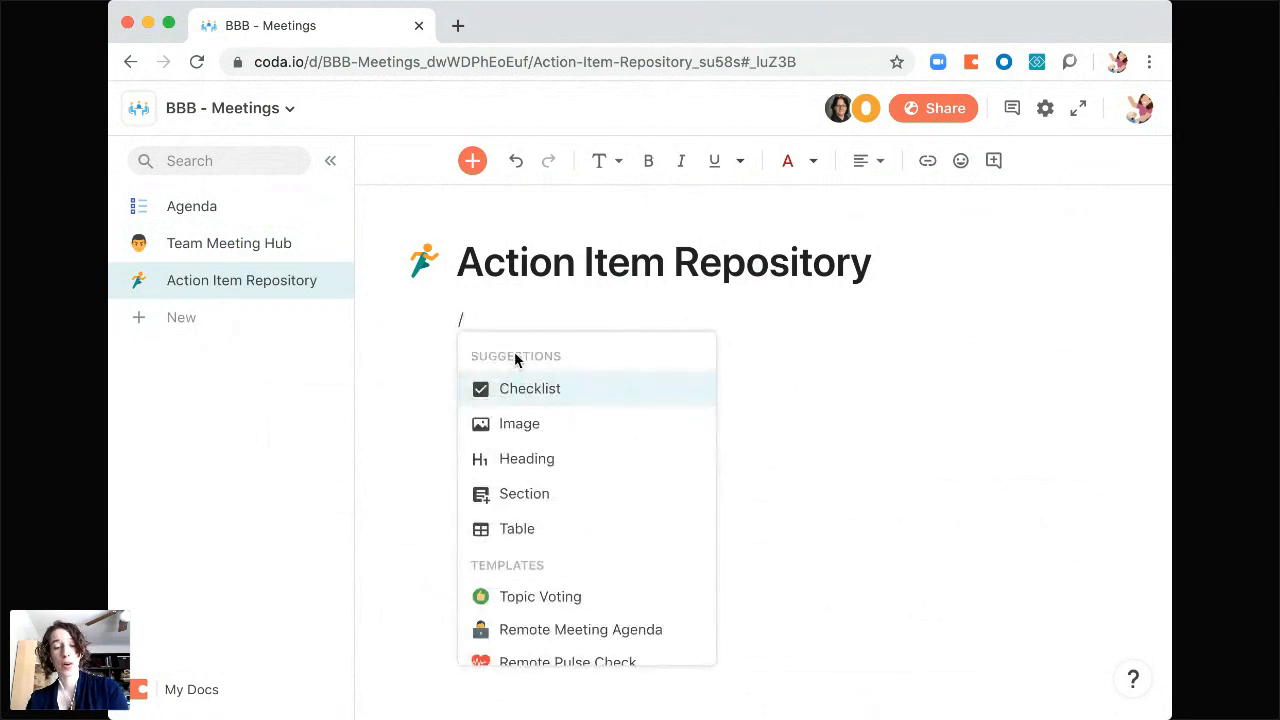
type("table")
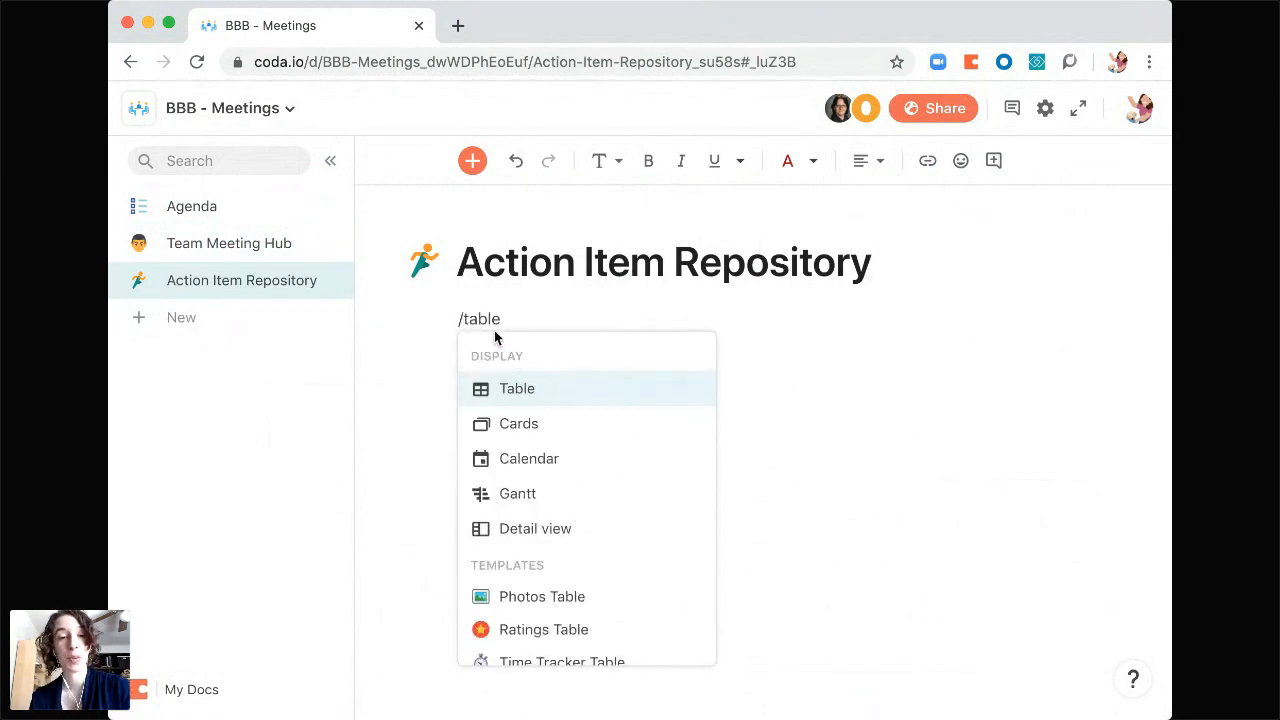
left_click(522, 392)
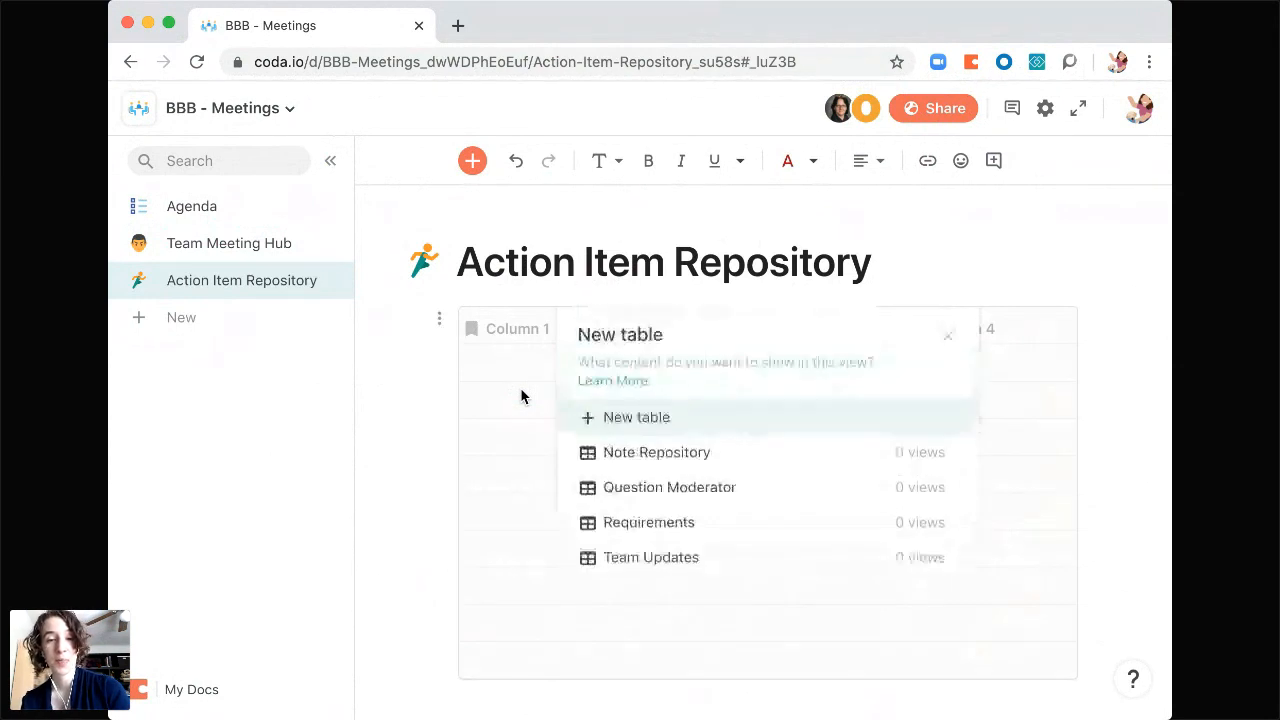
left_click(676, 420)
type("Action Items")
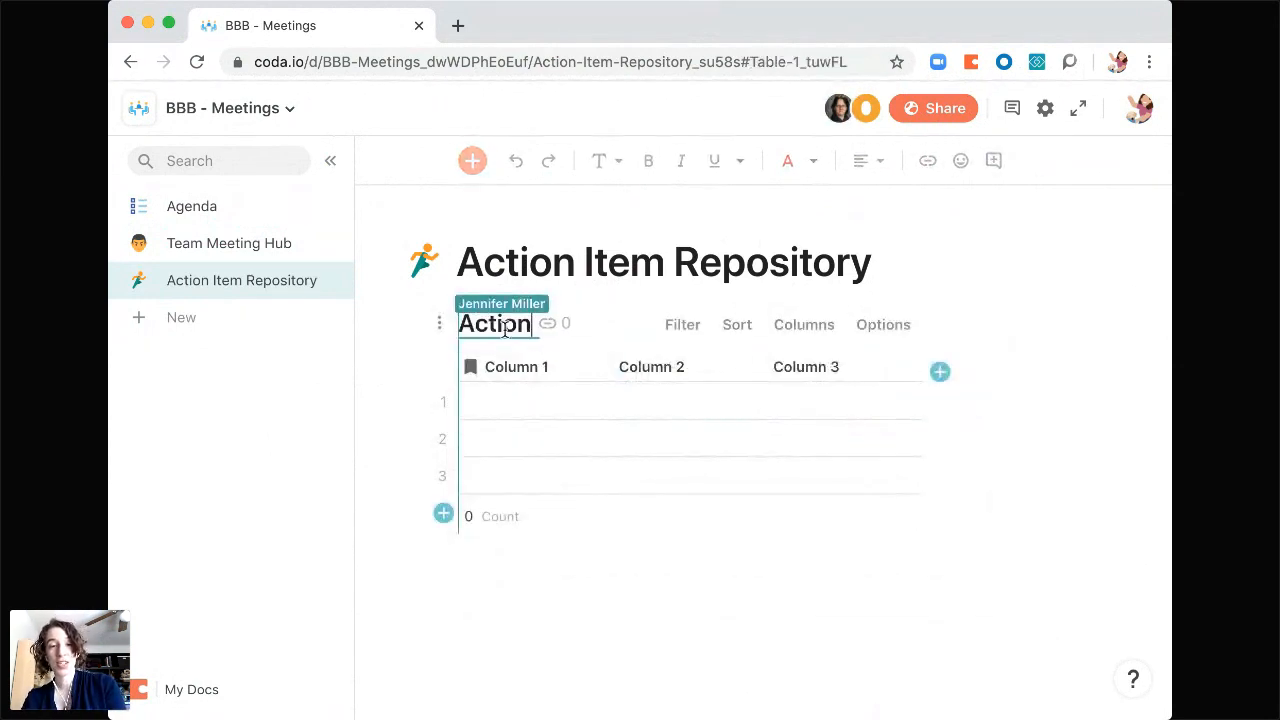
- Rename the three columns of the Action Items table to "Action Item", "Owner" and "Due Date"
left_click(508, 369)
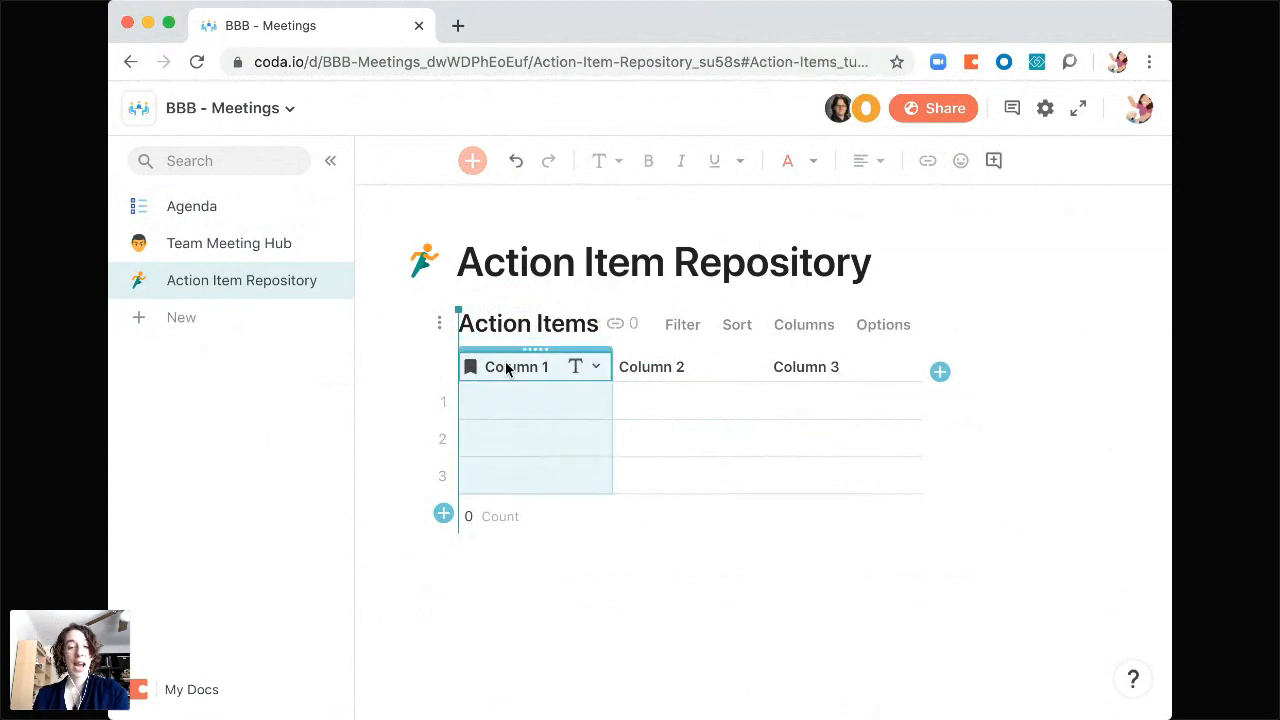
left_click(516, 368)
key("super+a")
key("BackSpace")
type("T")
key("BackSpace")
type("Tas")
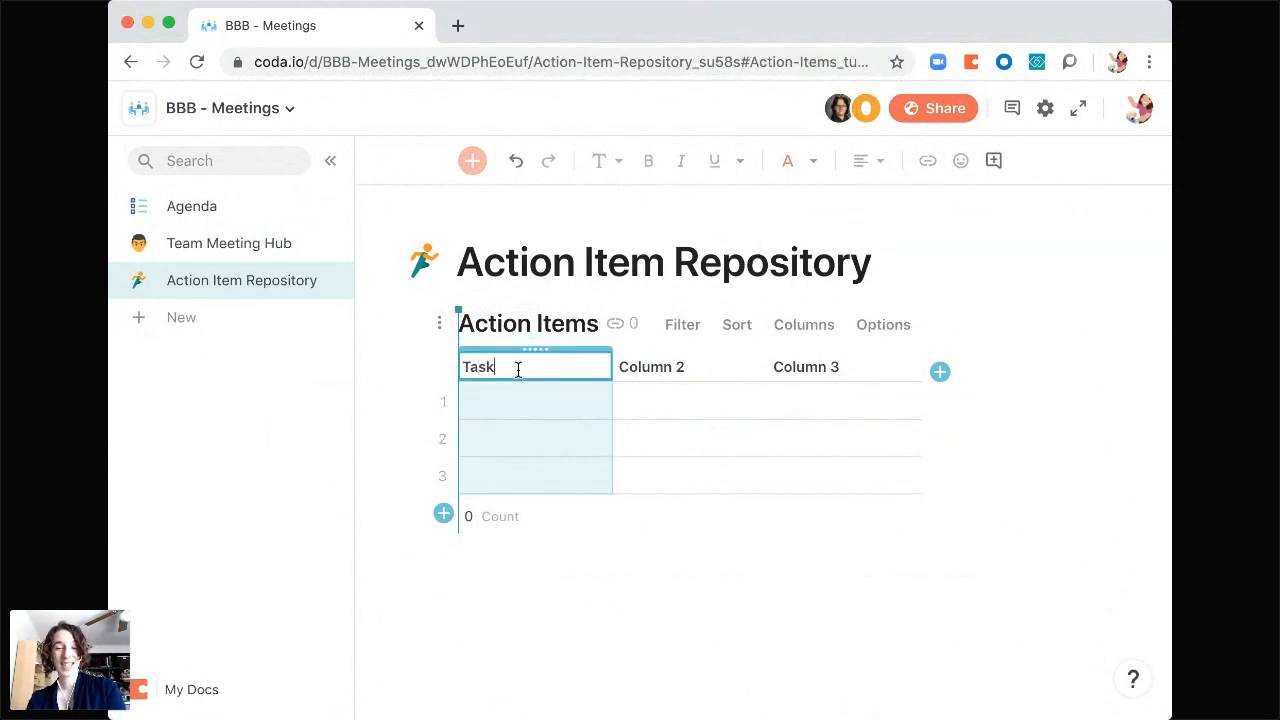
type("Action Item")
key("Tab")
type("Owner")
type("Due Date")
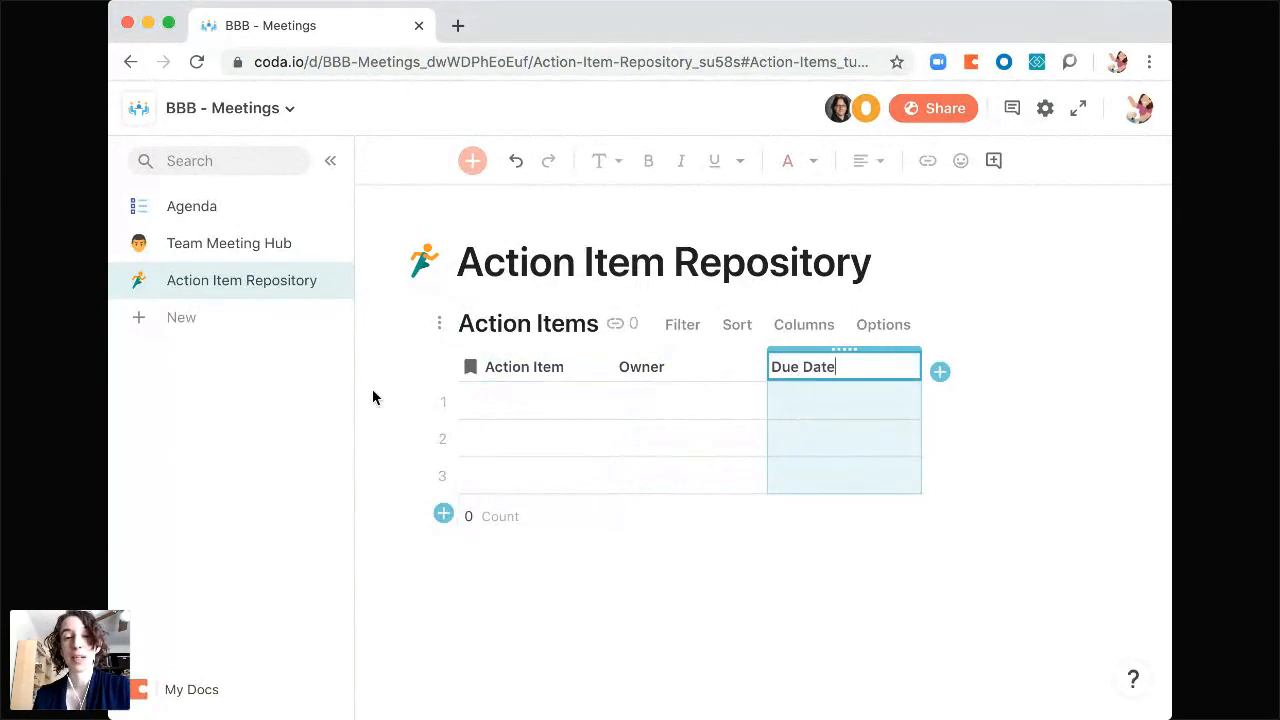
- Change the Owner column's format to People in the Action Items table
left_click(748, 374)
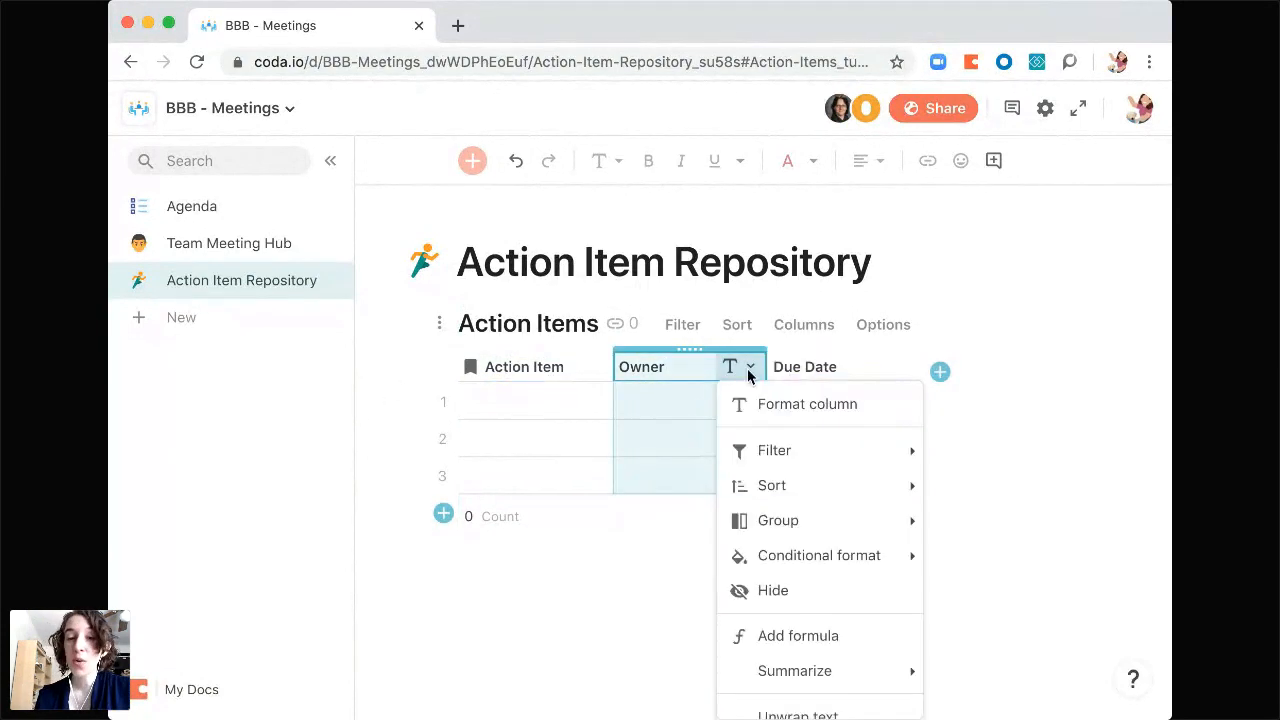
left_click(757, 403)
left_click(776, 422)
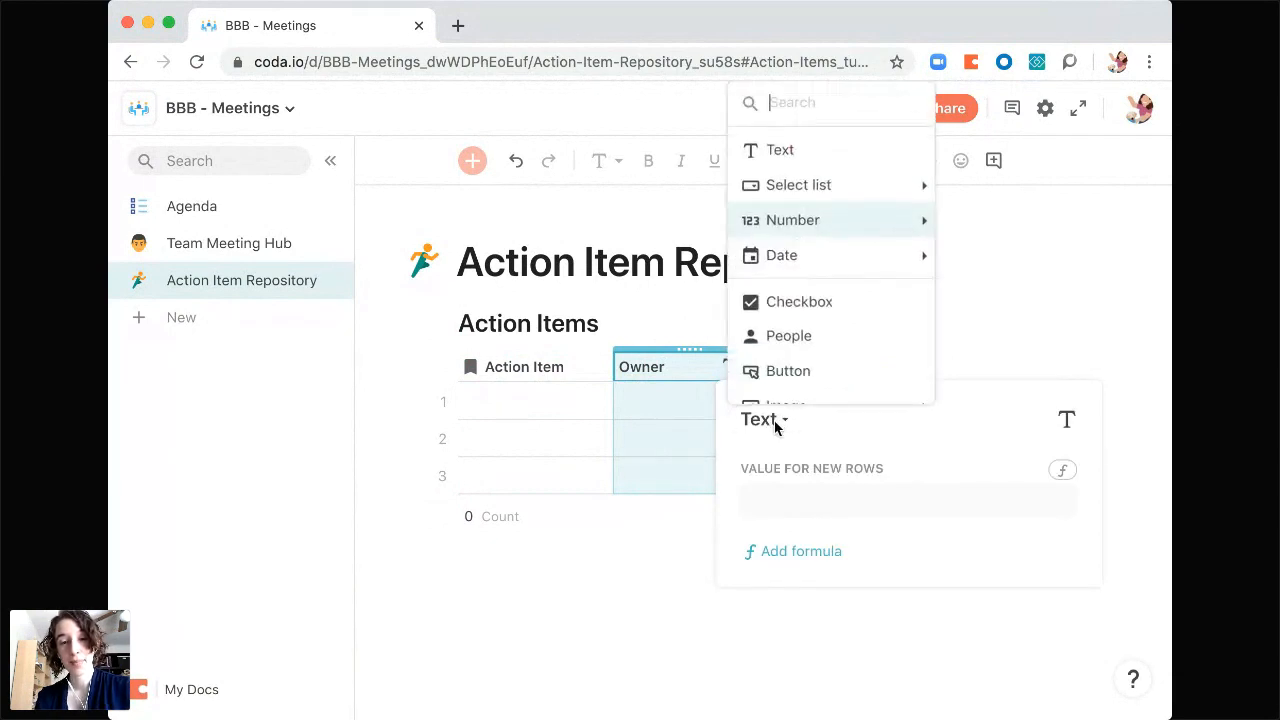
left_click(794, 337)
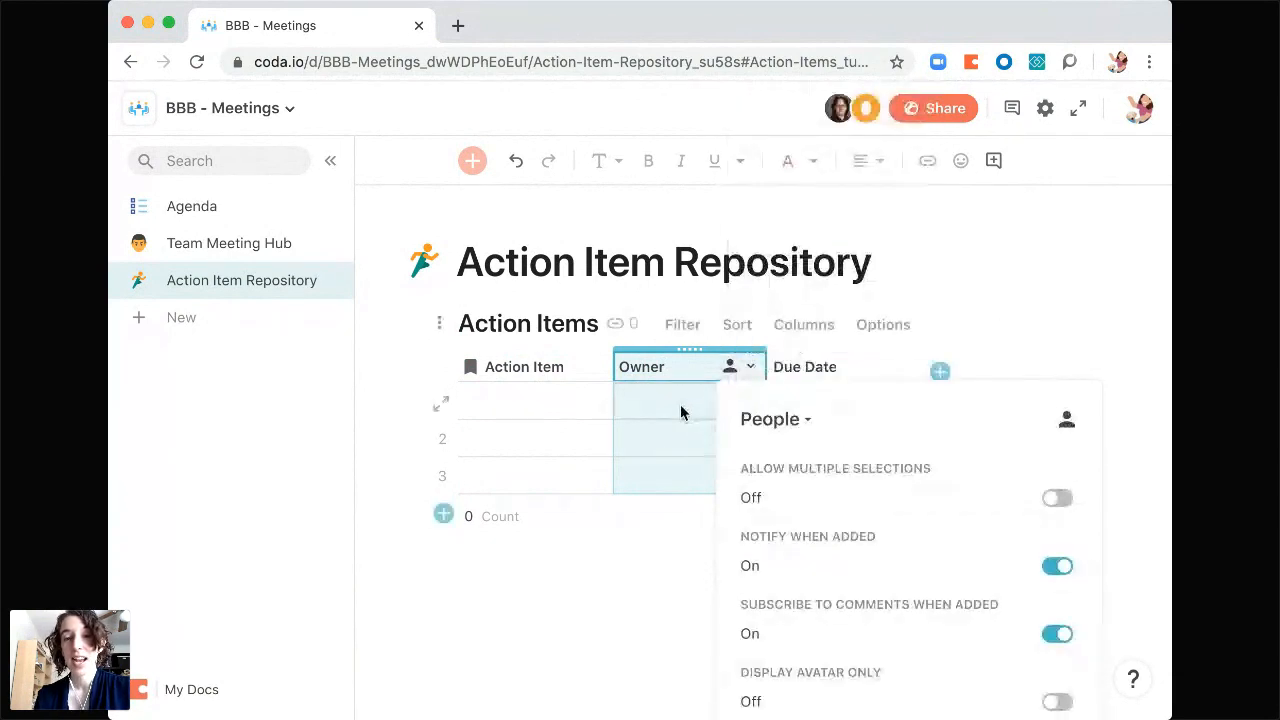
- Change the Due Date column's format to Date in the Action Items table
left_click(880, 370)
left_click(904, 367)
left_click(903, 403)
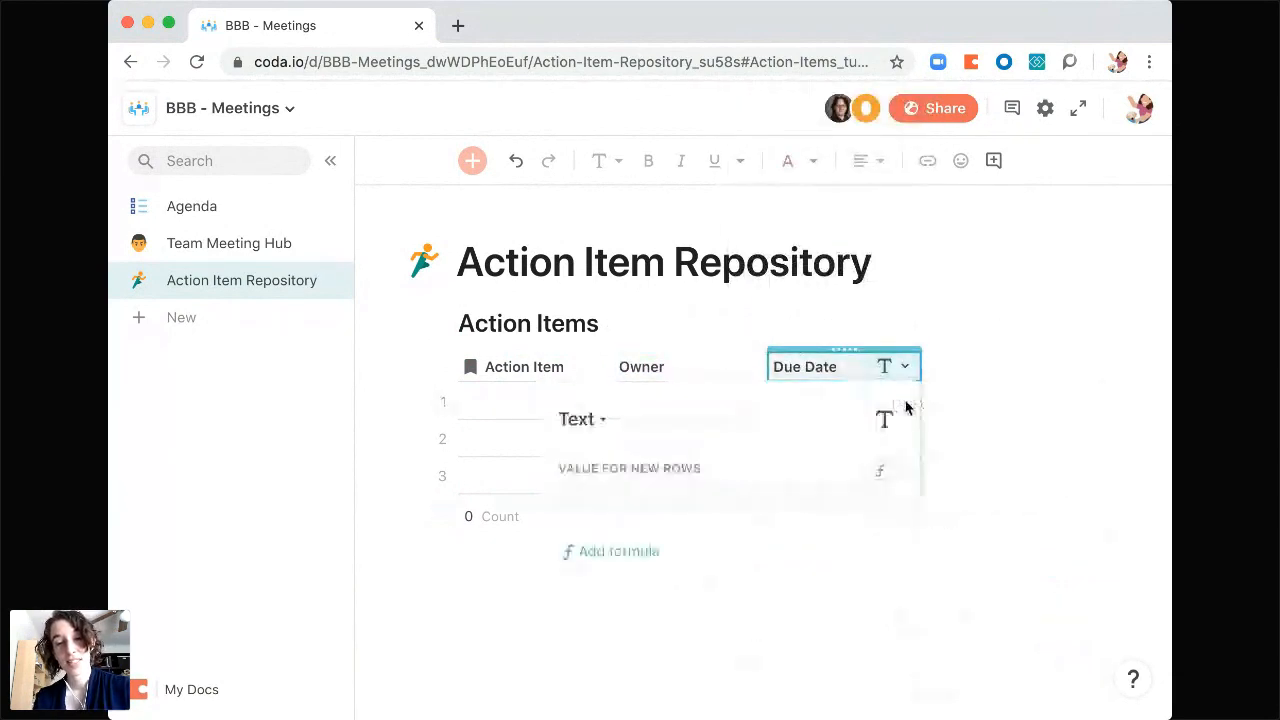
left_click(577, 422)
mouse_move(626, 258)
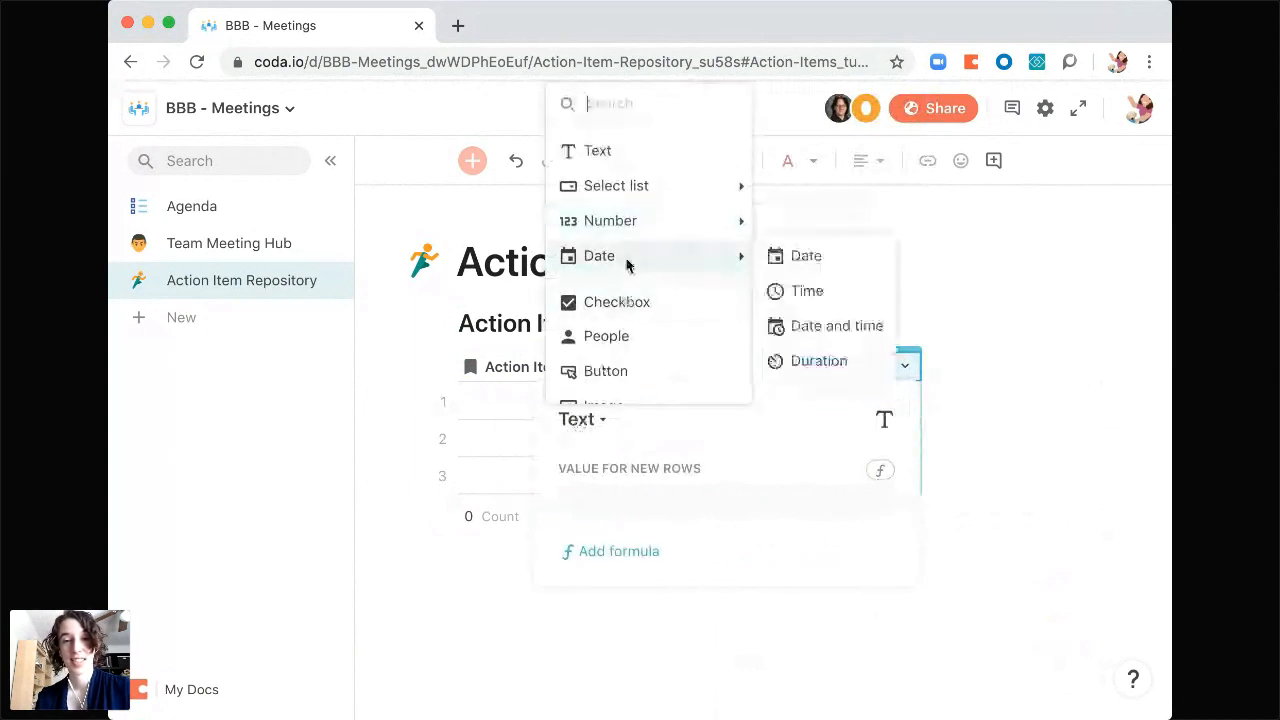
left_click(792, 257)
left_click(518, 408)
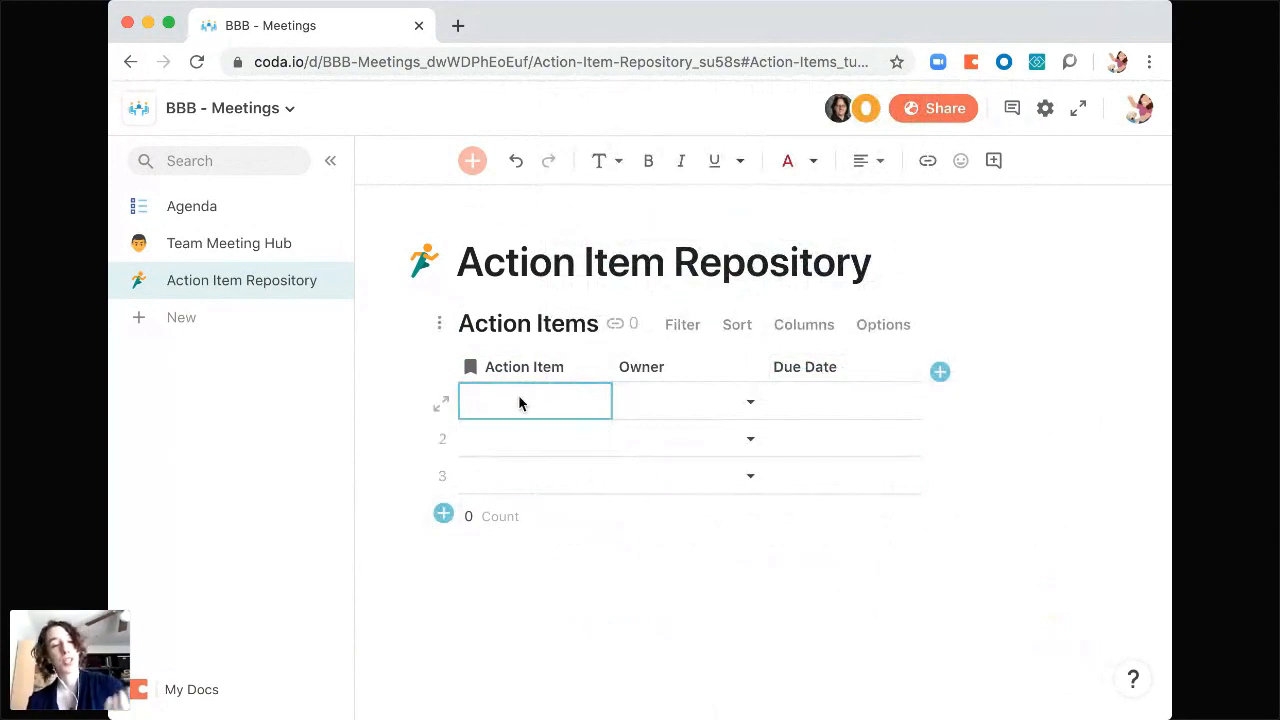
- Insert a new button on a blank line between the Team Updates table and the Notes heading in Team Meeting Hub
left_click(229, 246)
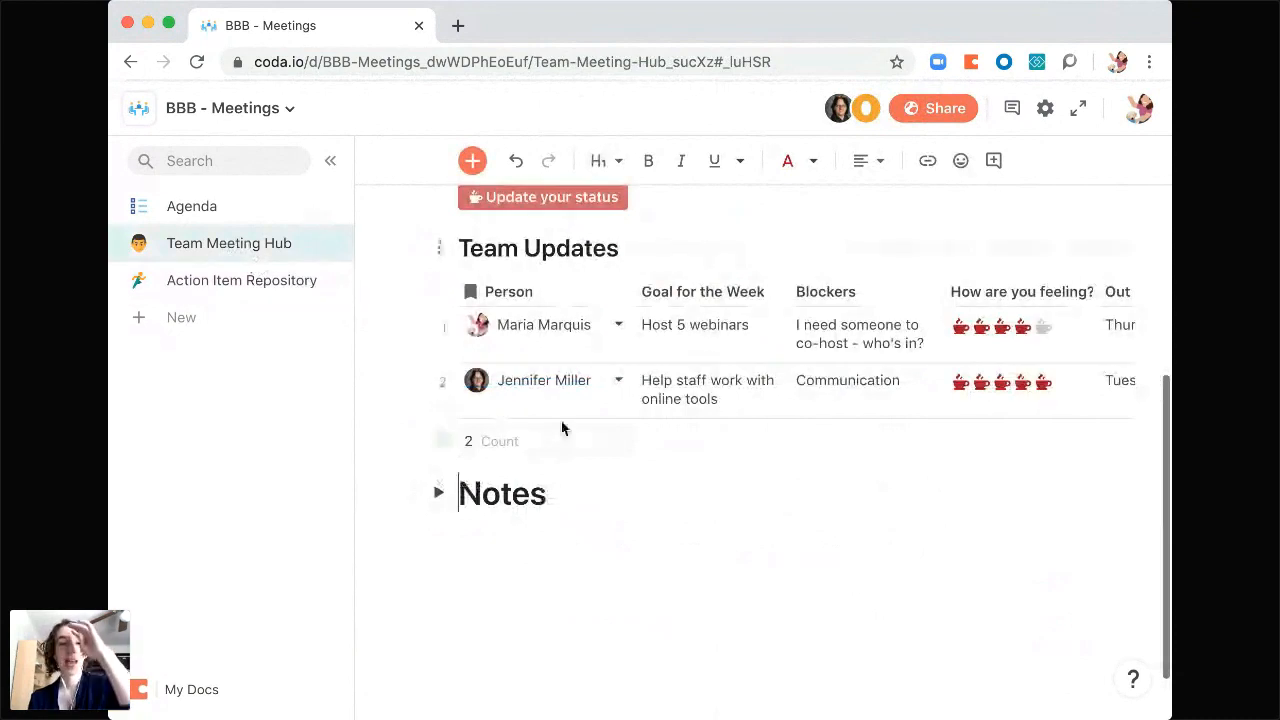
scroll(561, 428, "up", 2)
key("Return")
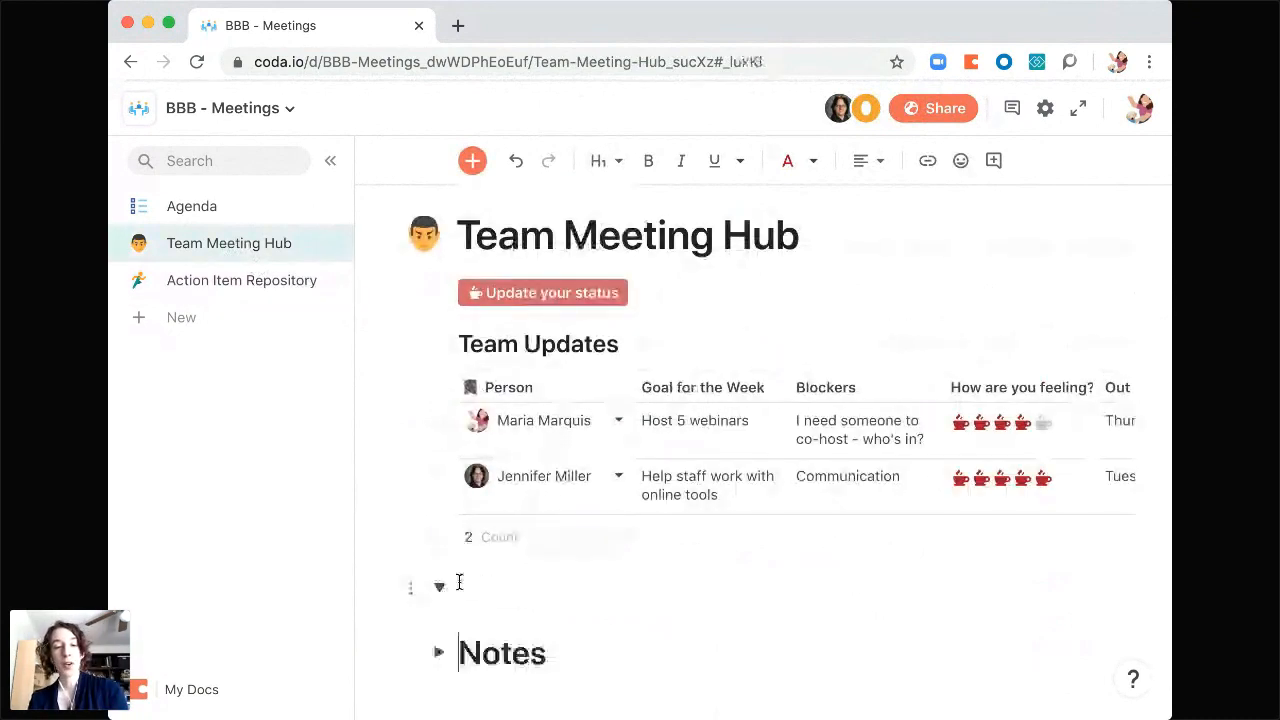
key("Down")
key("Up")
key("BackSpace")
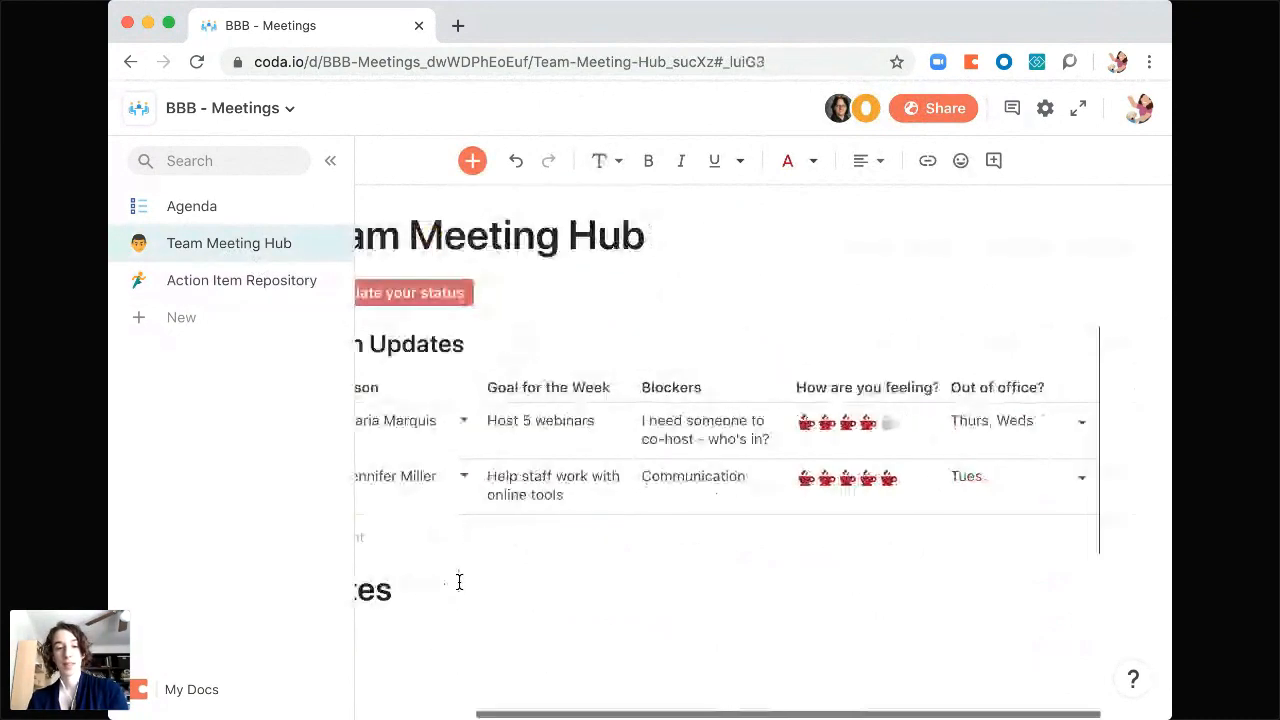
scroll(550, 598, "left", 5)
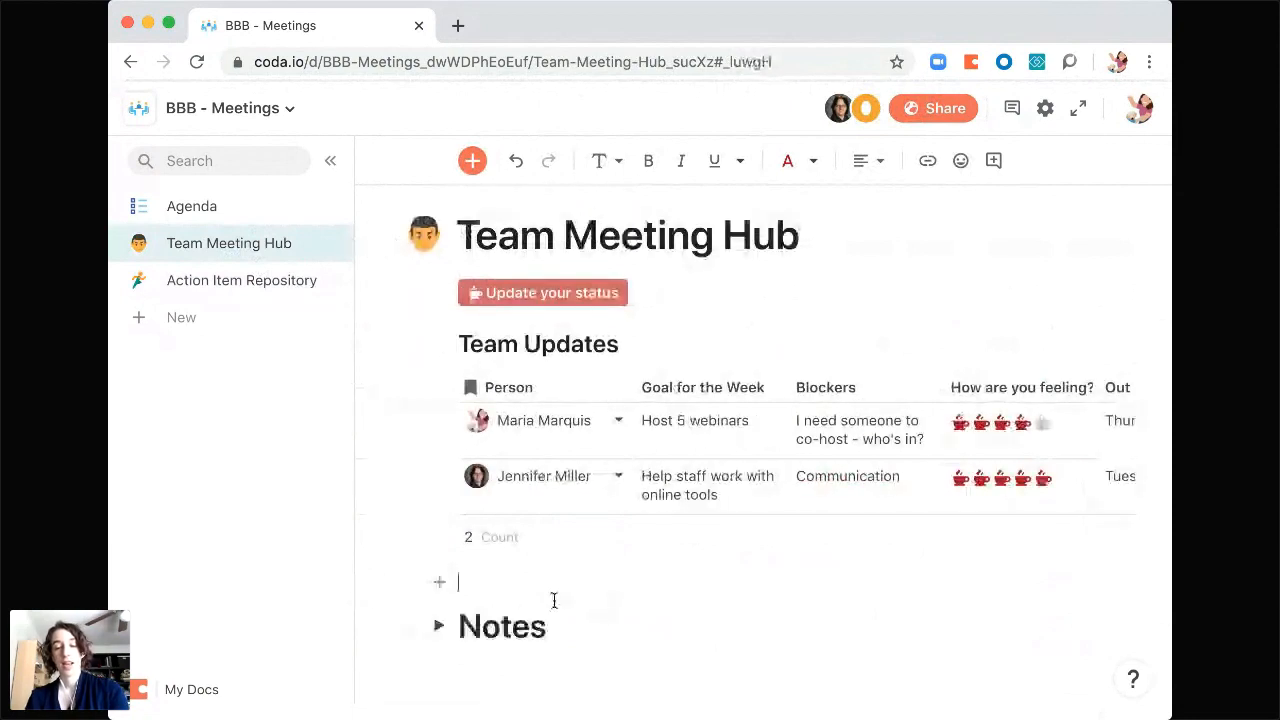
type("/butto")
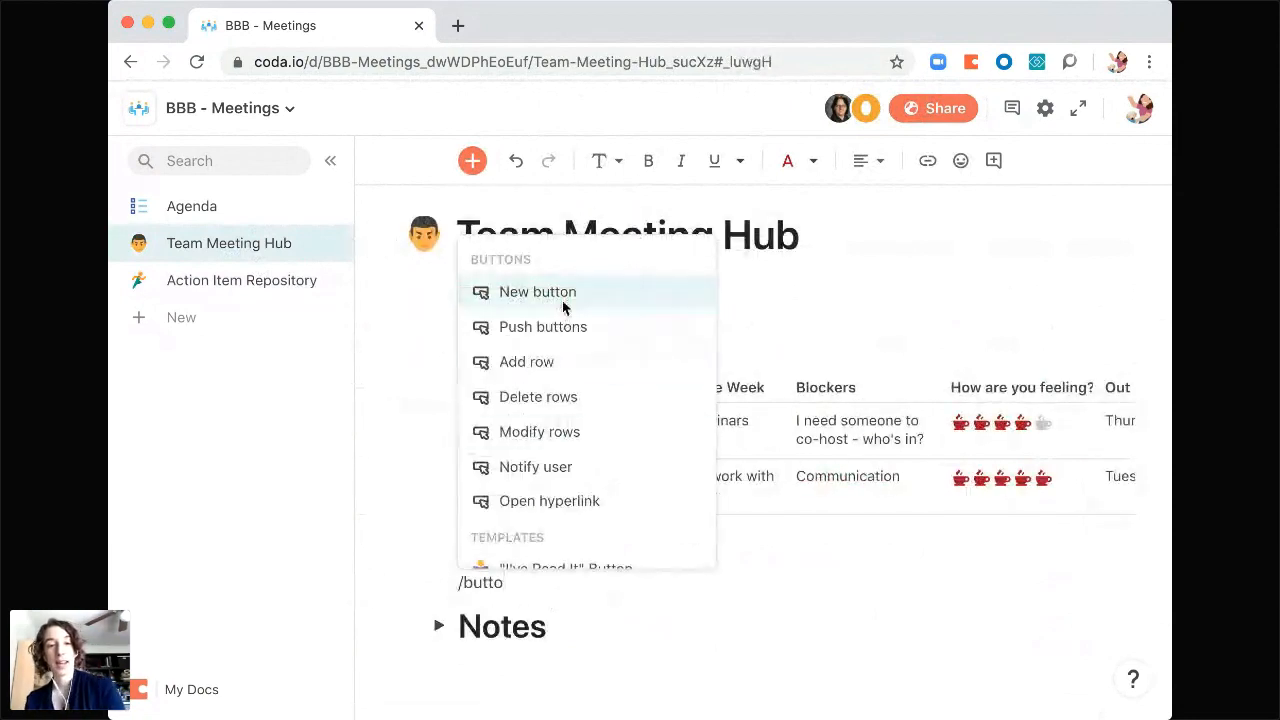
left_click(562, 300)
- Name the new button "Action Item Button" and label it "Log an action item"
triple_click(547, 200)
type("Action Item BU")
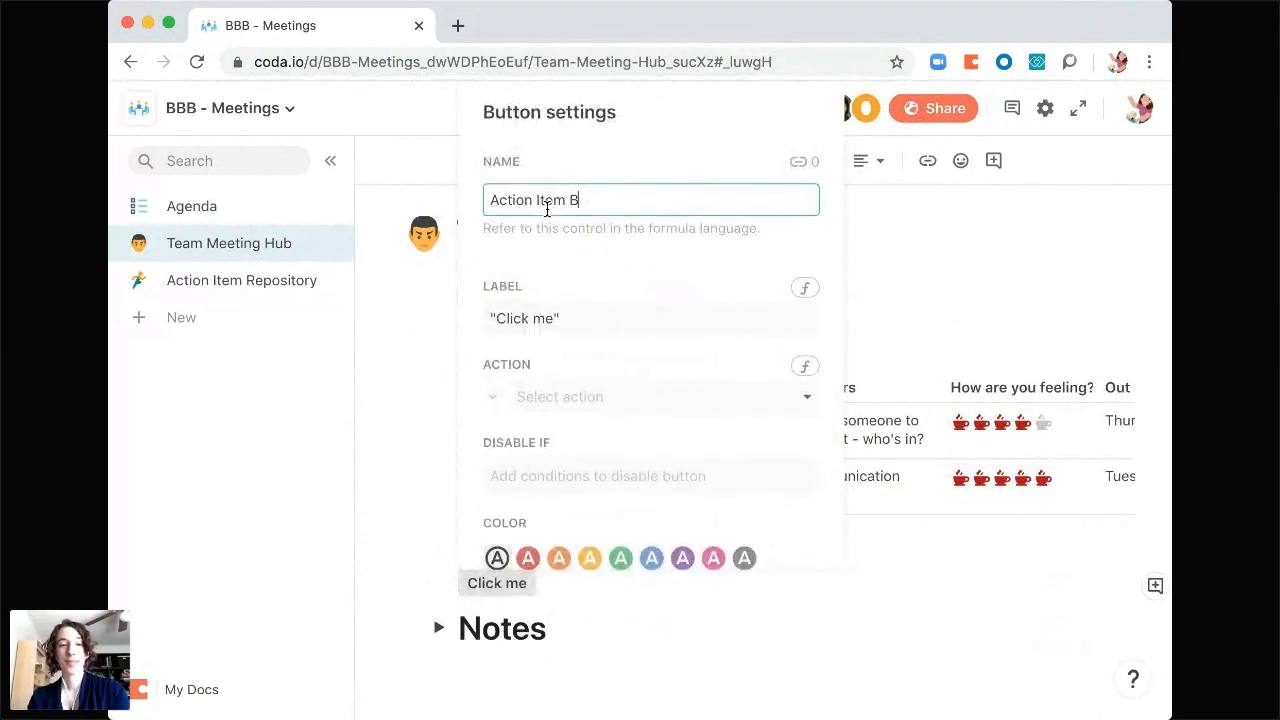
triple_click(499, 323)
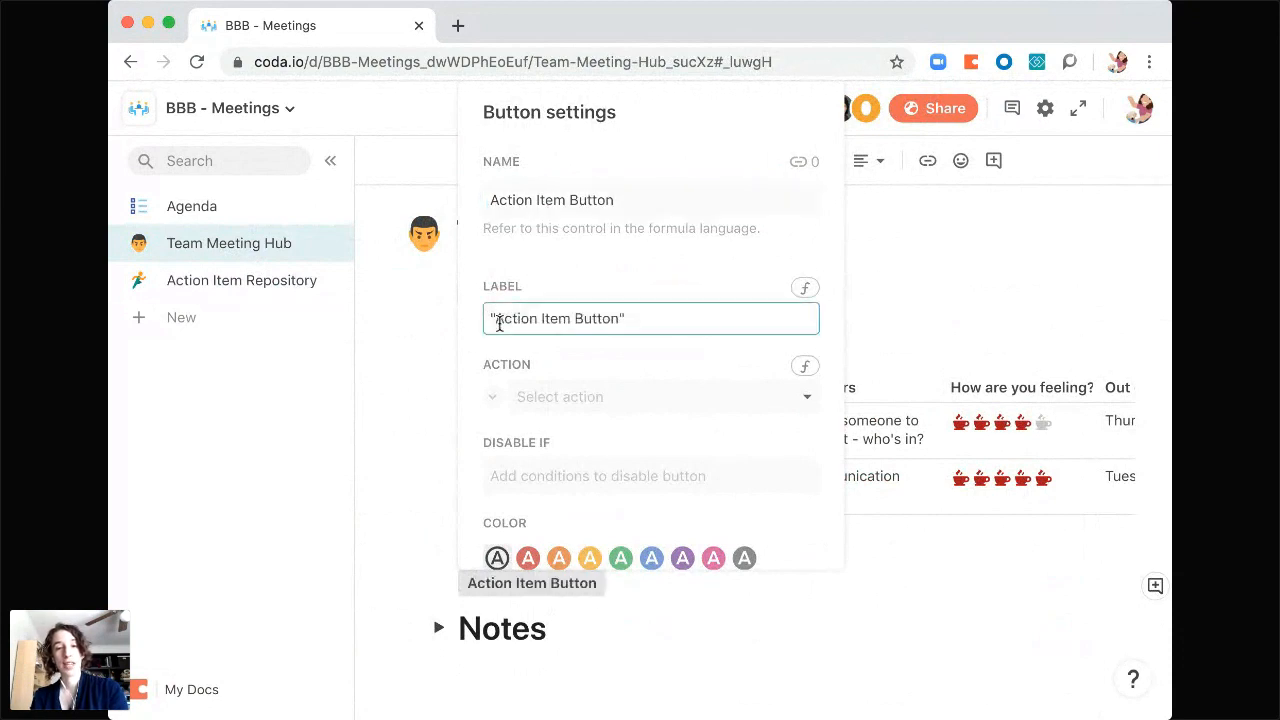
type("Log an ac")
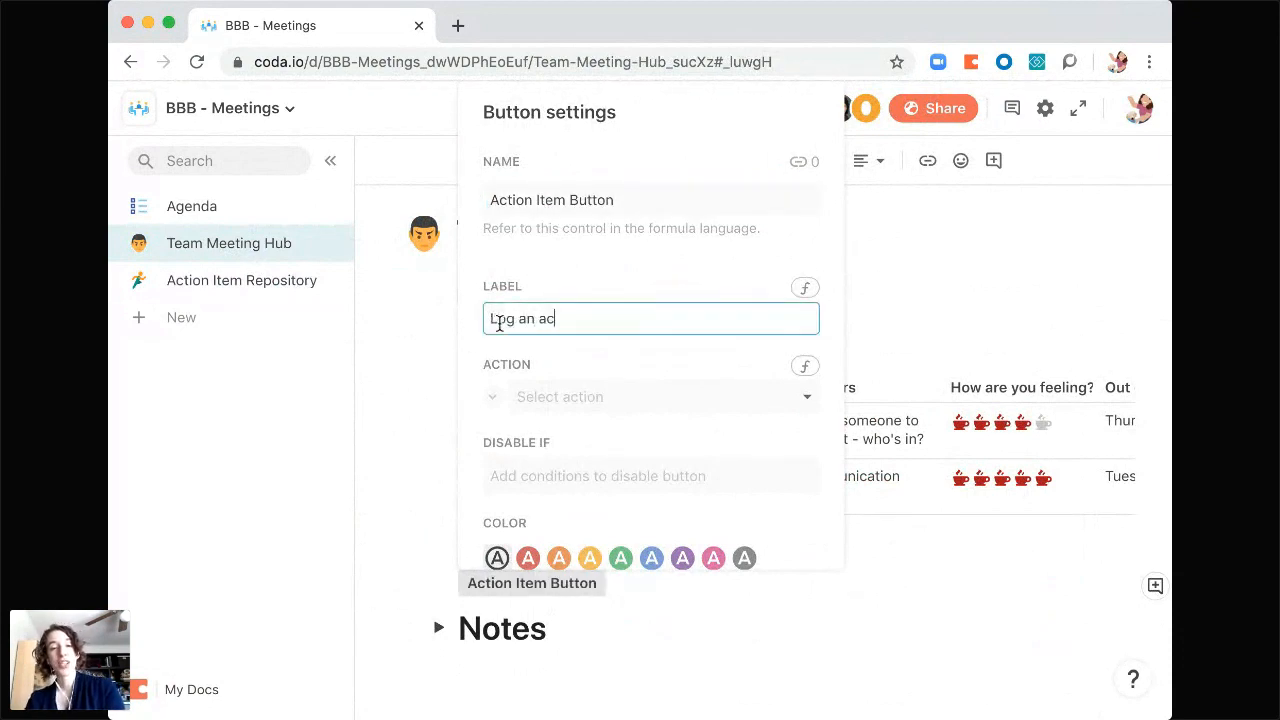
type("tion item")
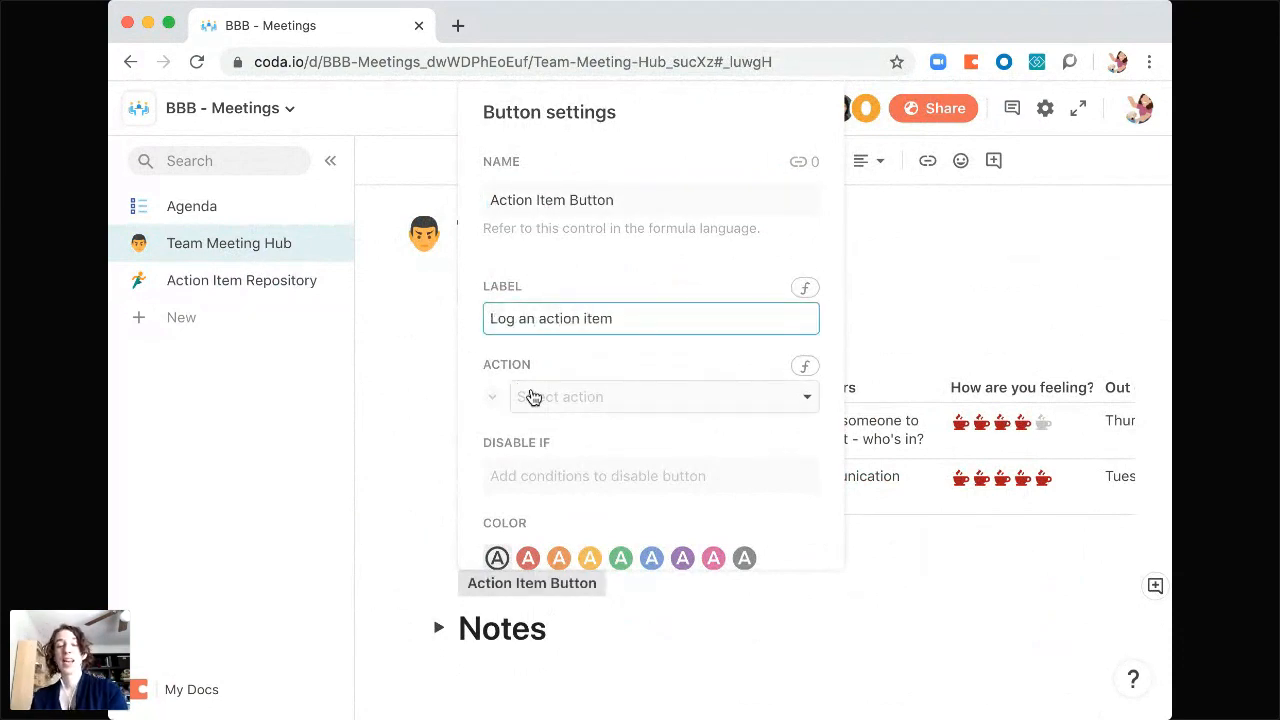
- Set the button's action to add a row to the Action Items table, with the row opened for editing
left_click(546, 406)
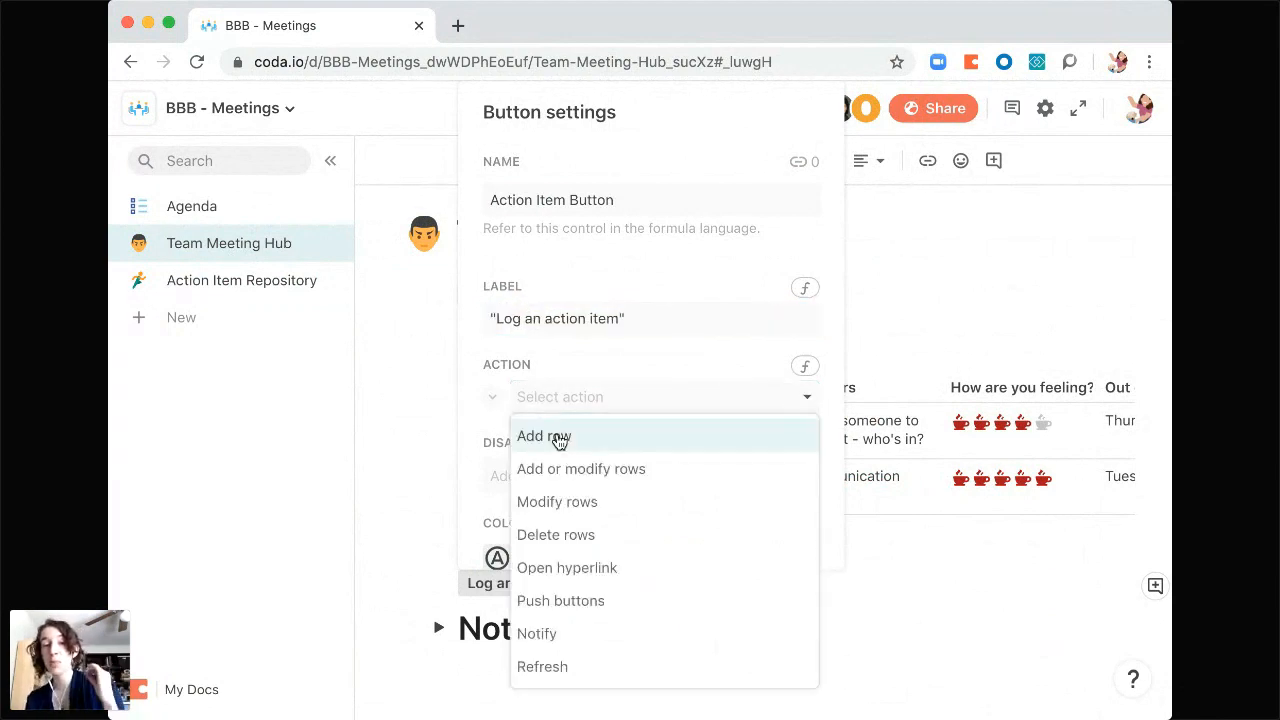
left_click(560, 440)
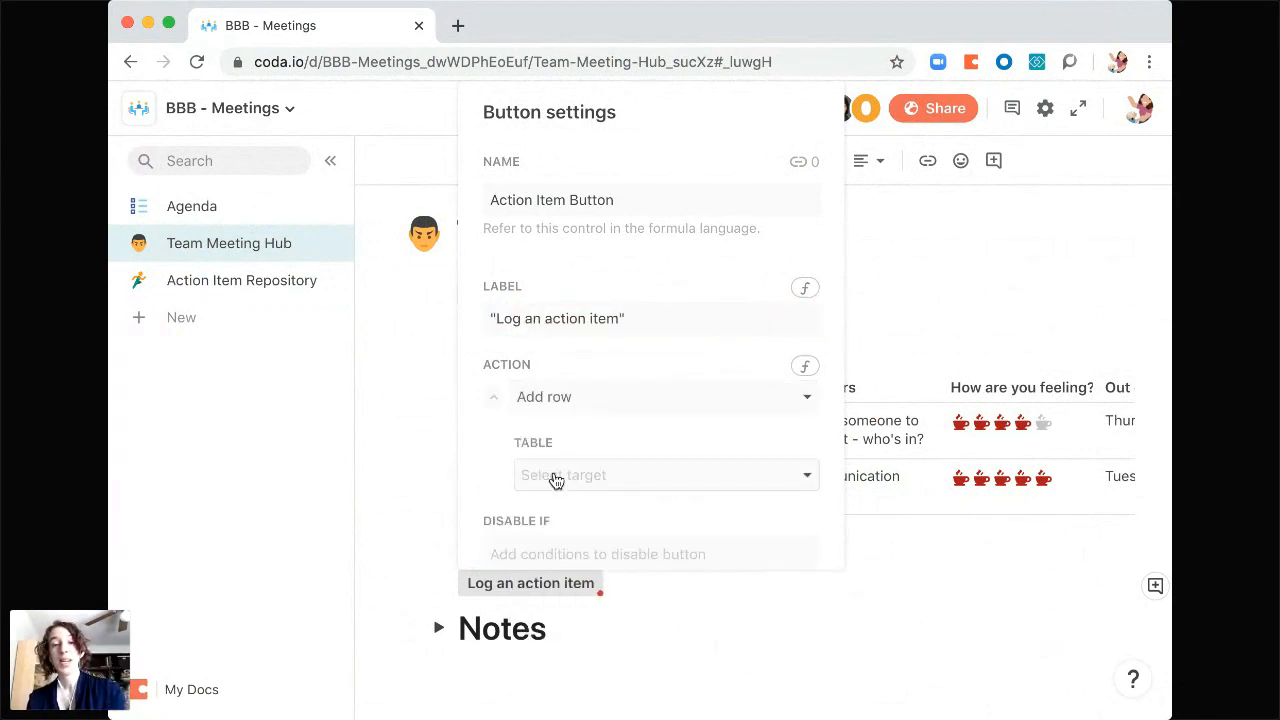
left_click(556, 480)
left_click(570, 518)
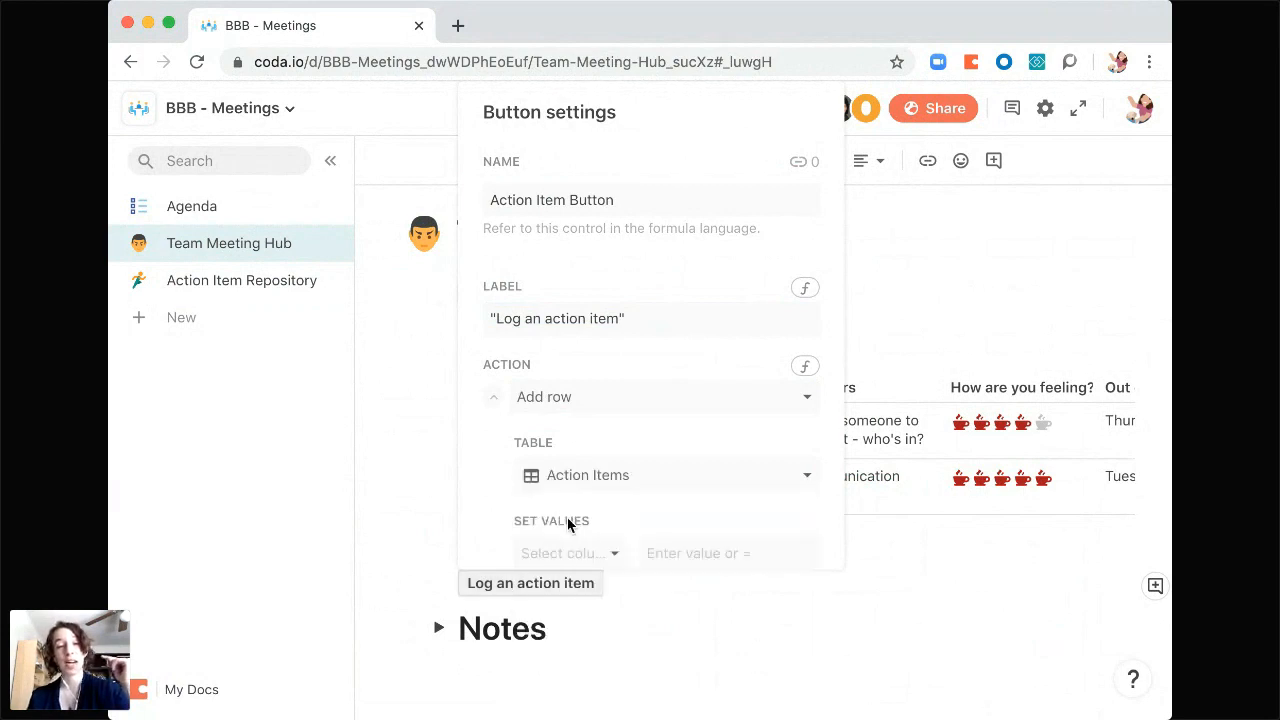
scroll(588, 507, "down", 3)
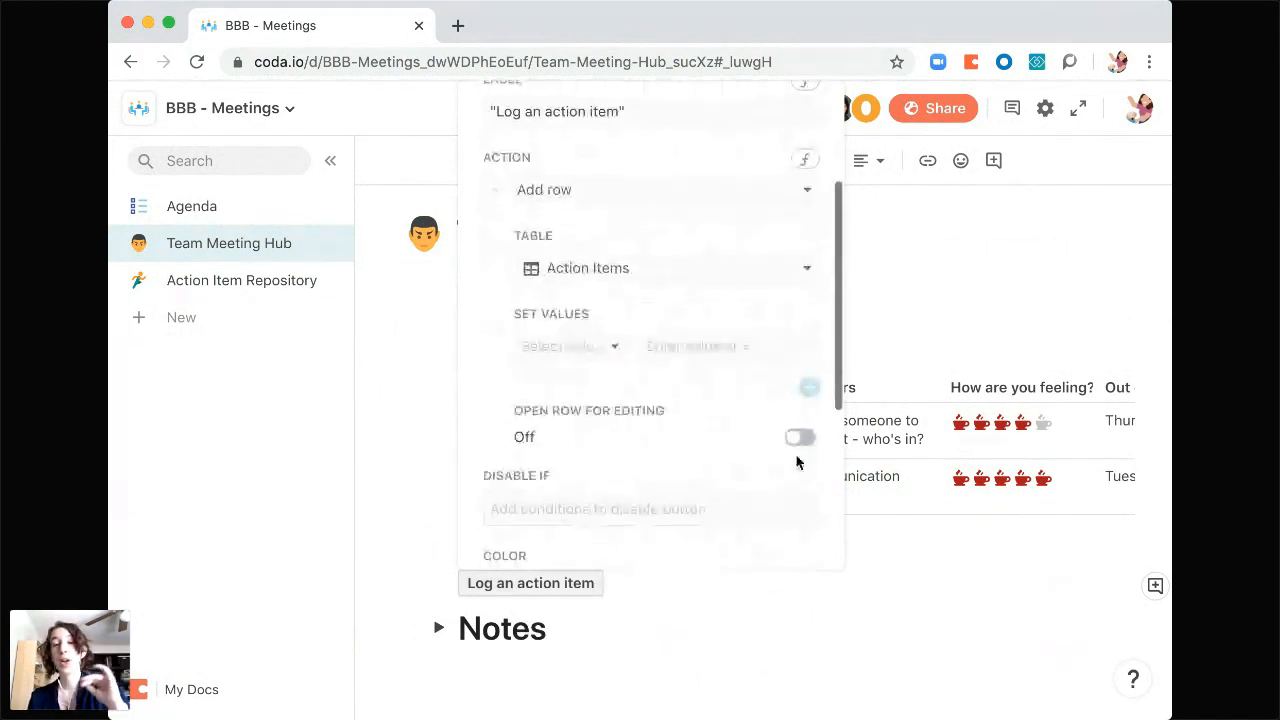
left_click(800, 438)
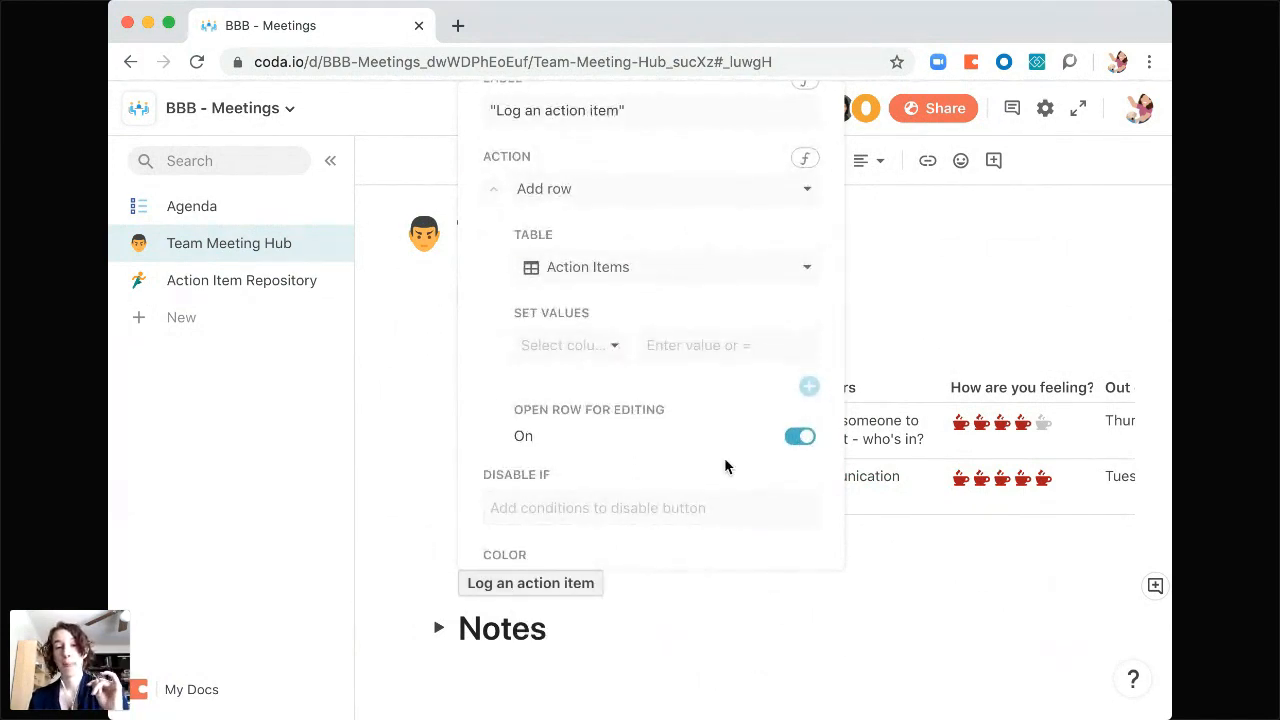
- Color the "Log an action item" button green and give it the checkmark icon
scroll(724, 457, "down", 3)
left_click(620, 388)
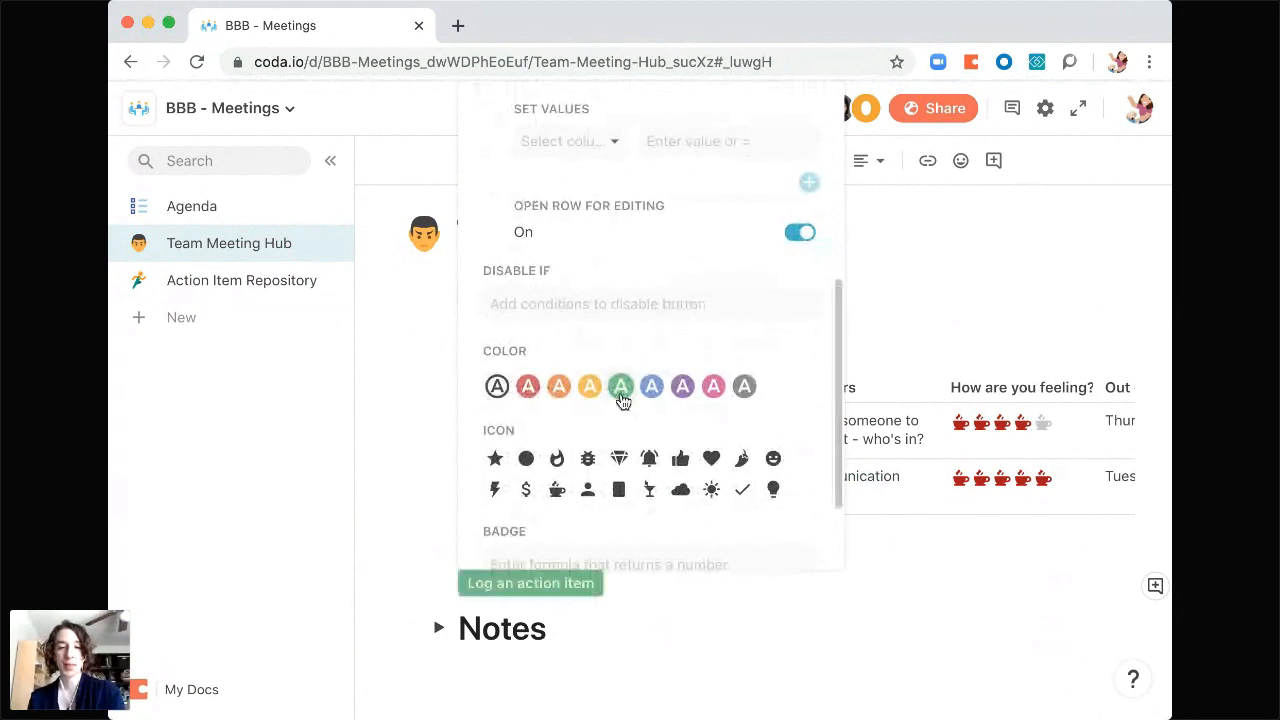
left_click(740, 494)
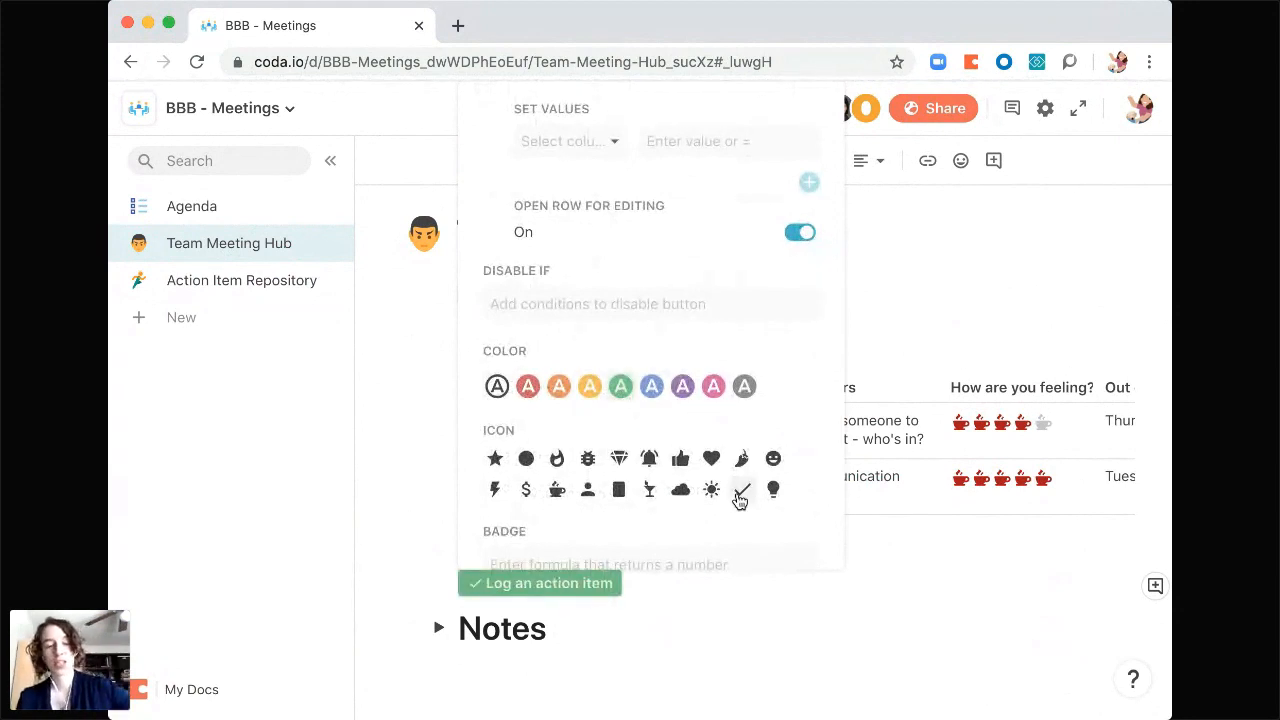
left_click(409, 557)
- Expand the Notes section and write "Just starting typing" on the blank line beneath its heading
scroll(753, 570, "down", 2)
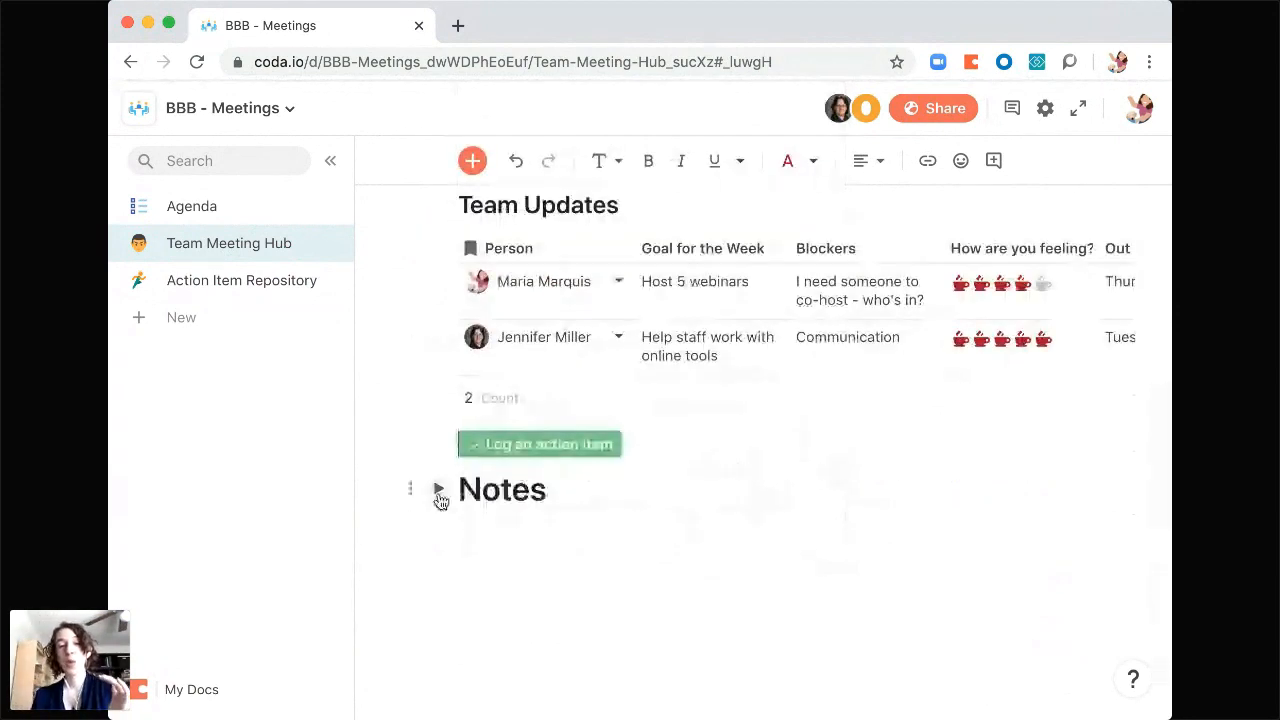
left_click(439, 489)
left_click(506, 543)
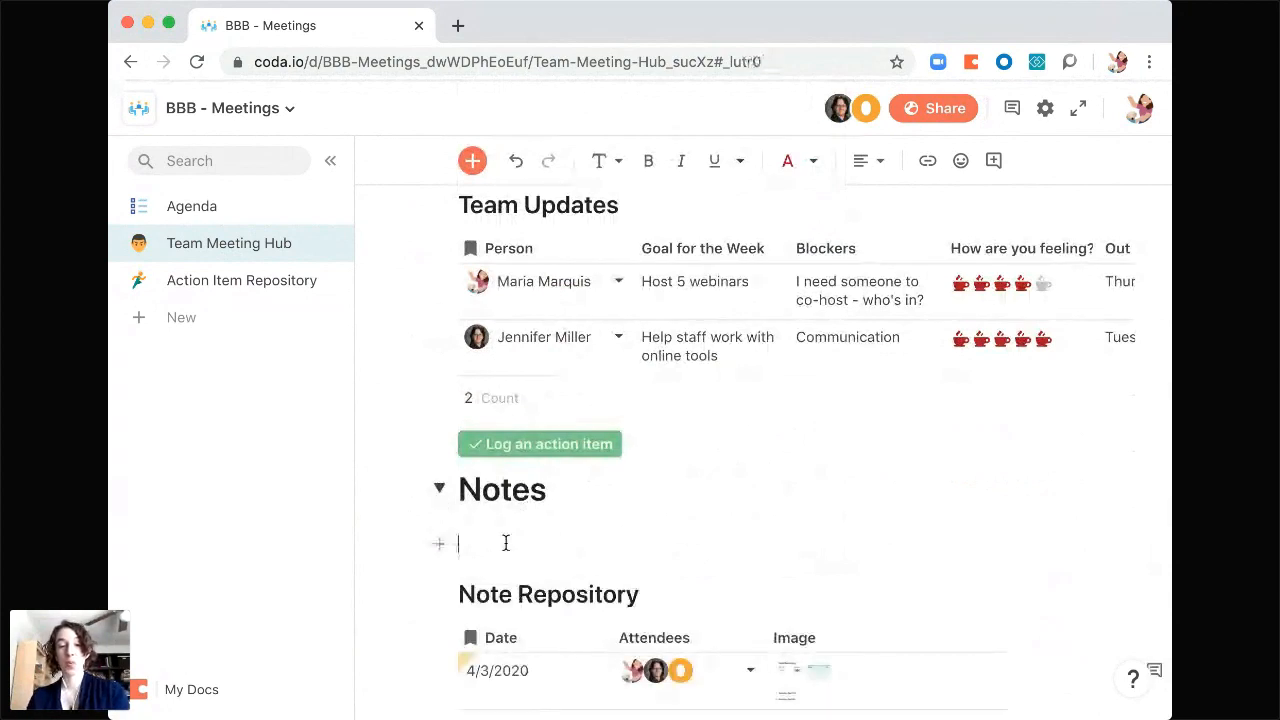
type("Just starting typing")
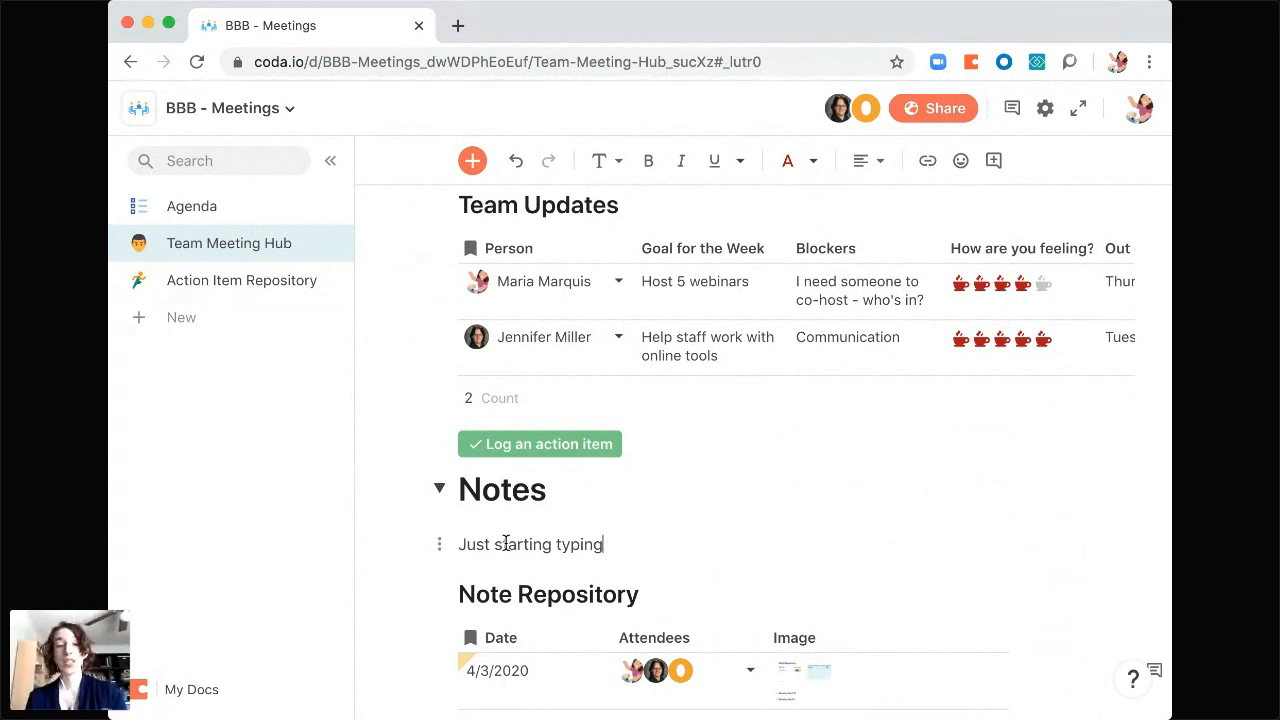
- Log the action item "Talk to vendor about x, y, and z" using the button, with yourself as owner and due date 4/6/2020
left_click(531, 449)
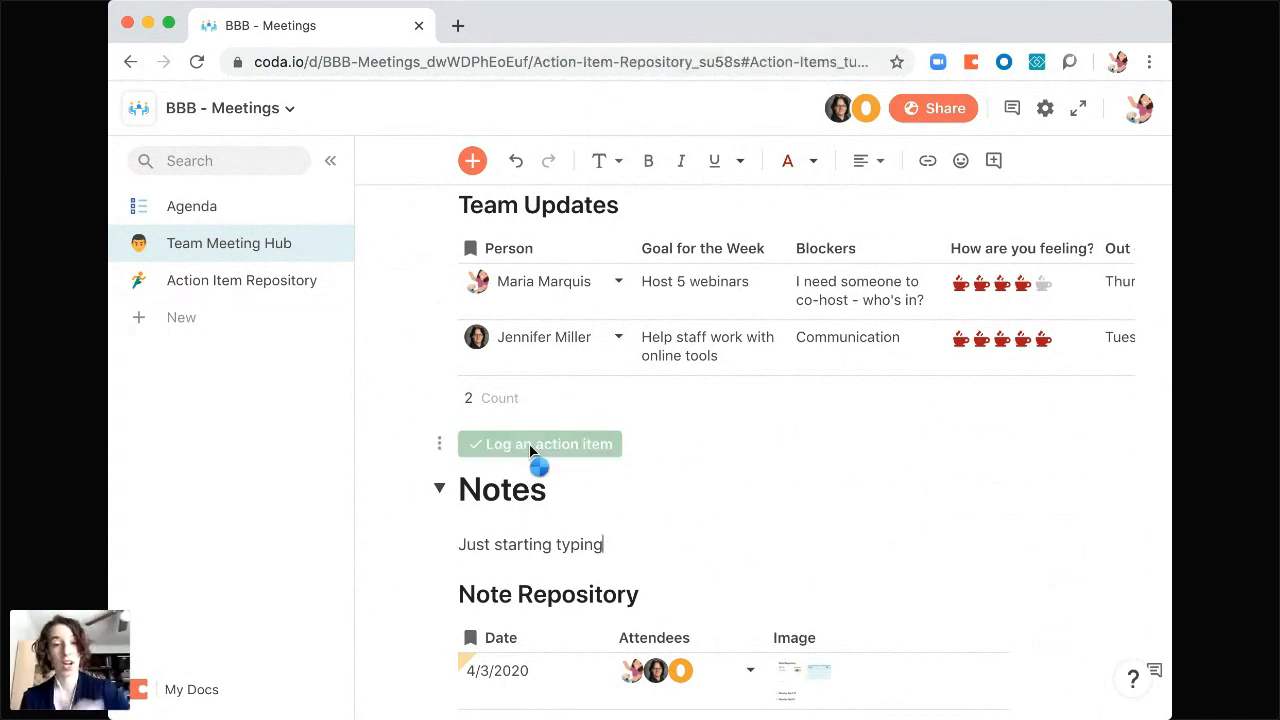
type("Talk to vendor about x, y, and z")
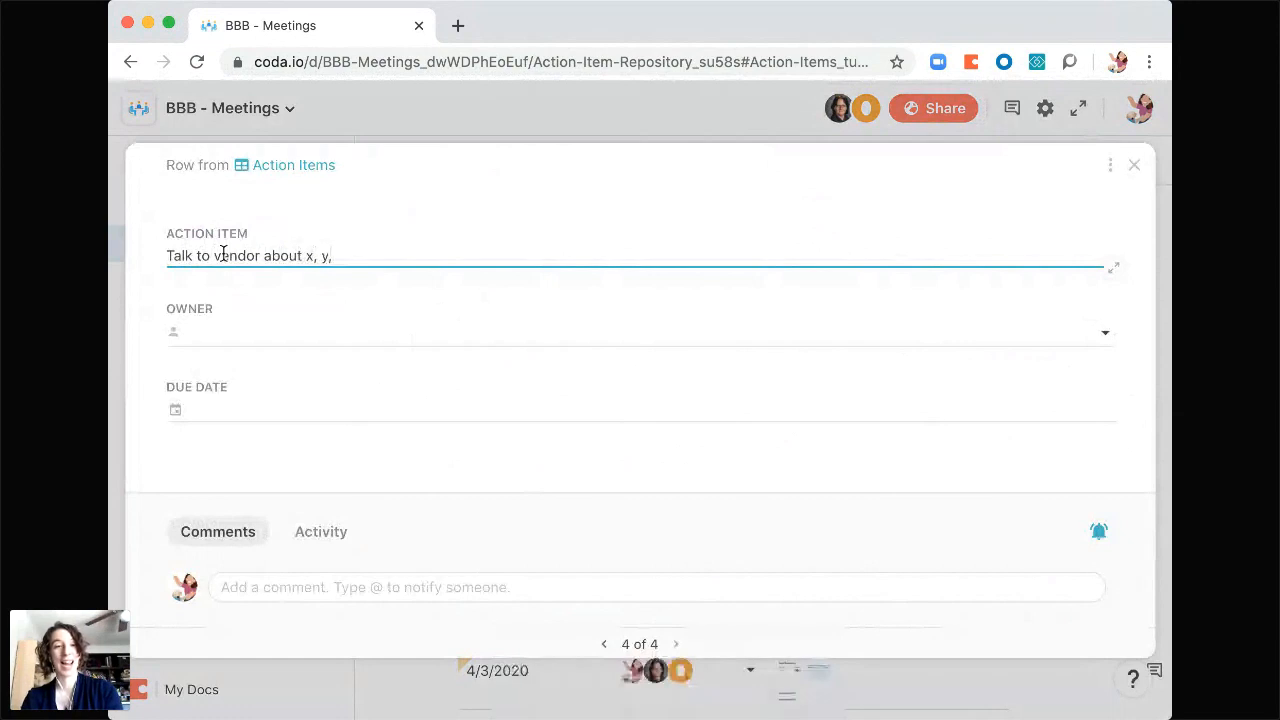
left_click(216, 346)
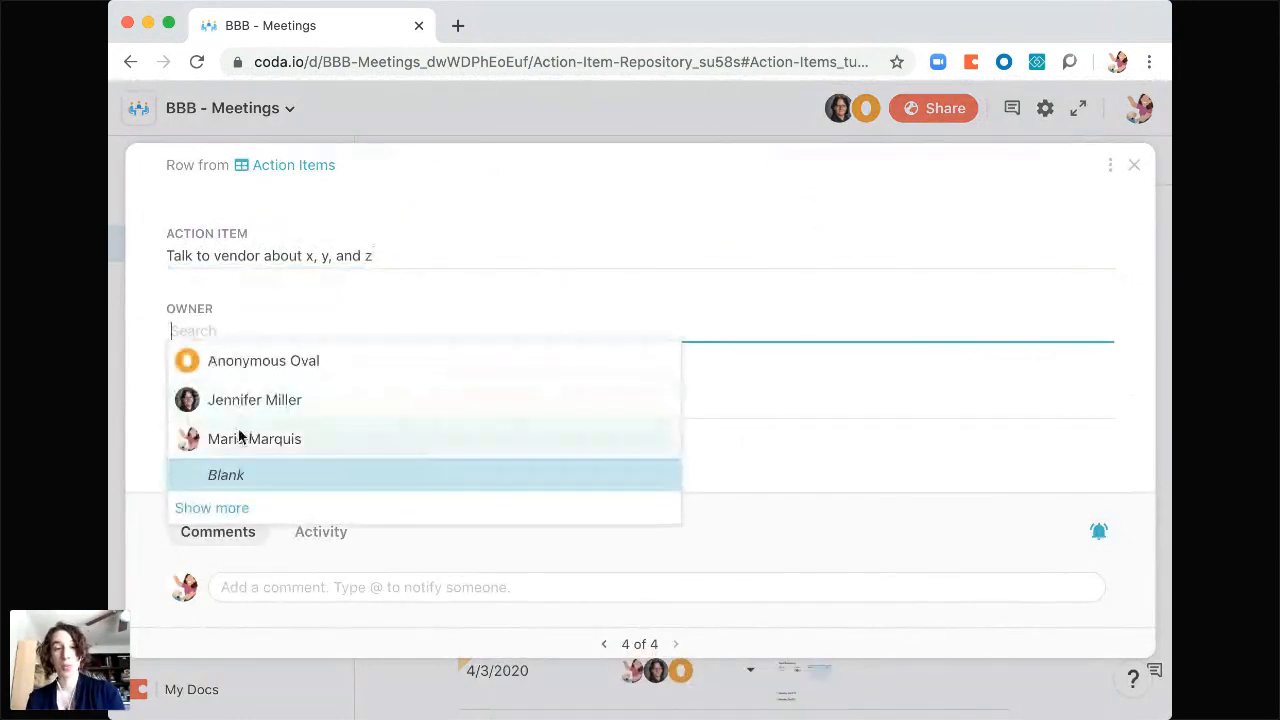
left_click(239, 436)
left_click(226, 412)
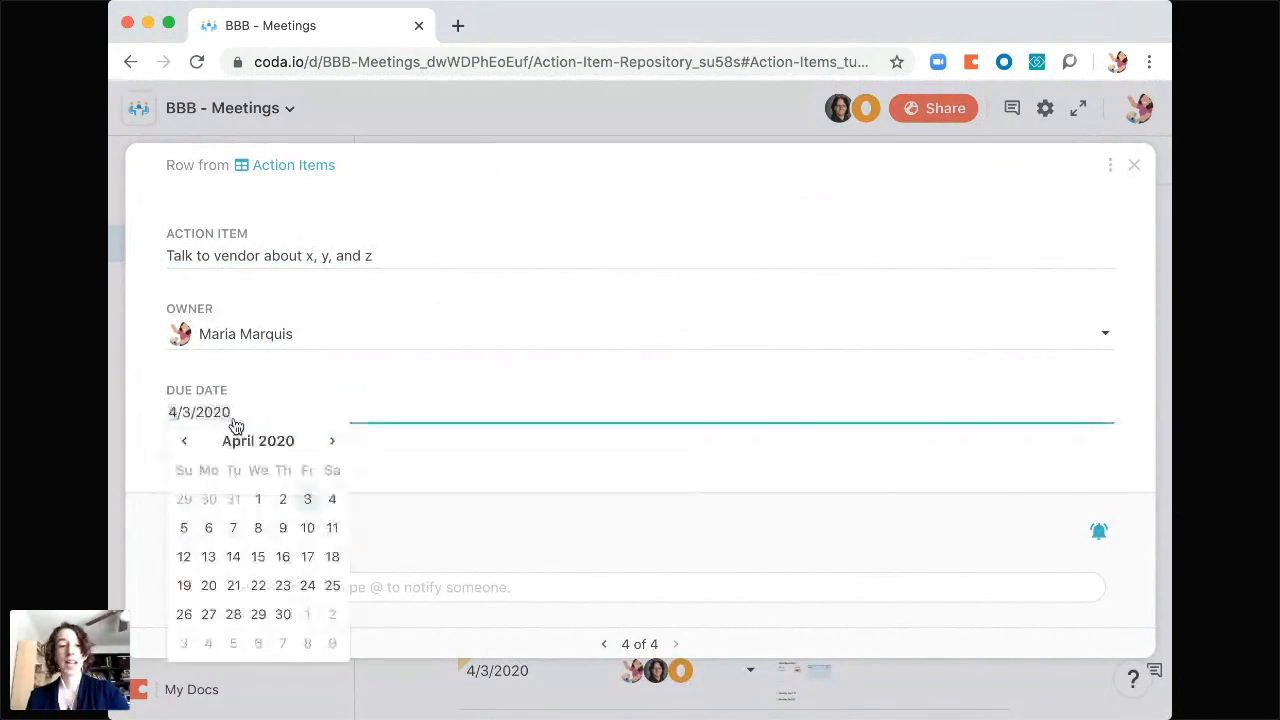
left_click(210, 535)
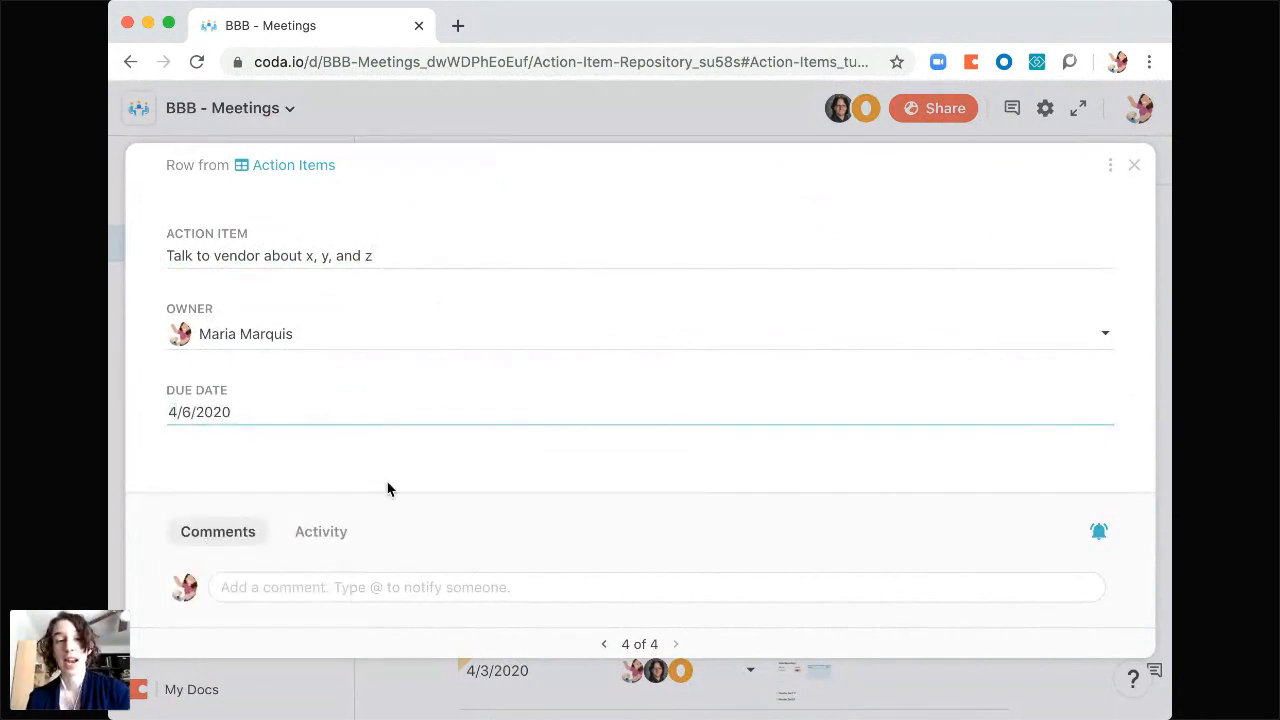
left_click(1136, 168)
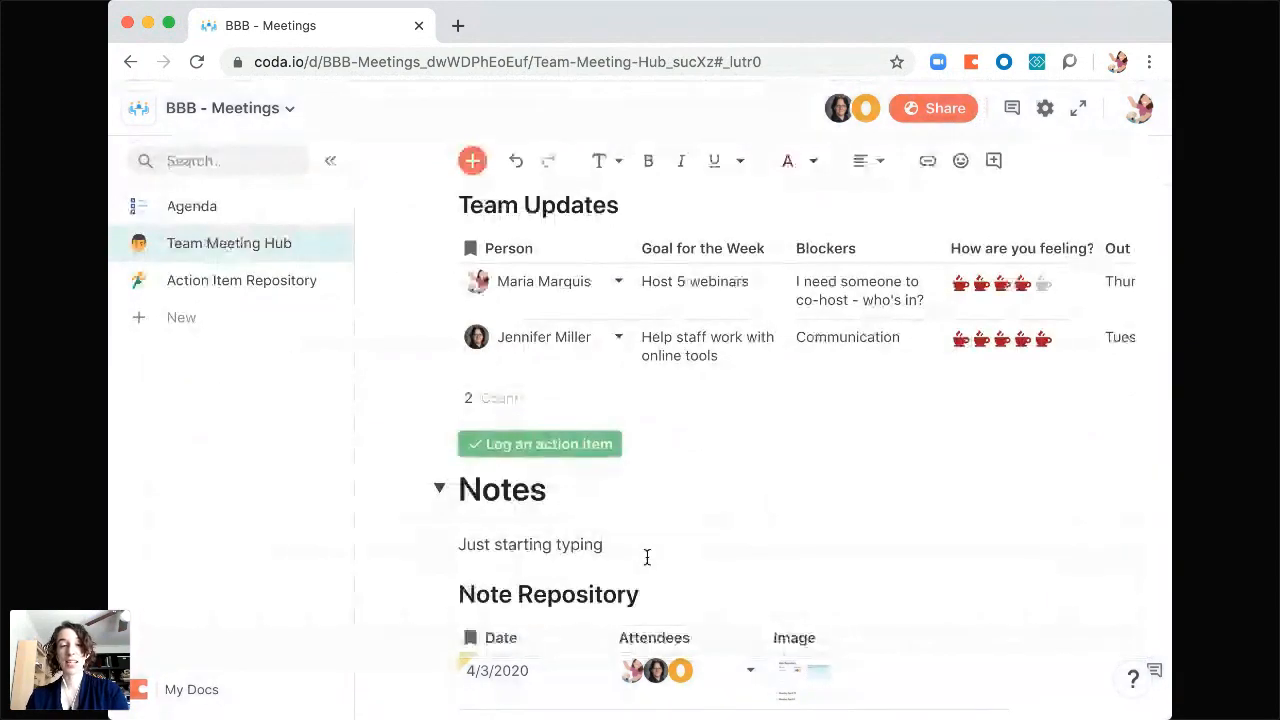
- Add a second line reading "Keep going with our notes" under Notes
key("Return")
type("Keep going with out")
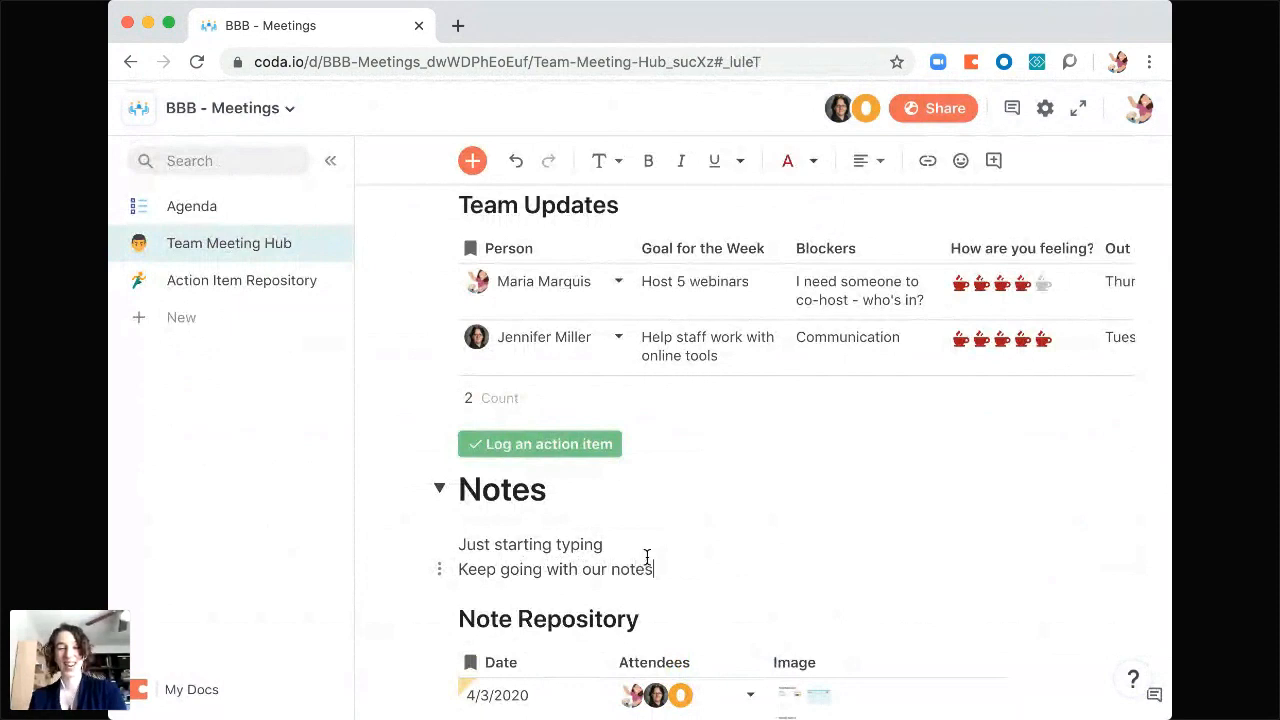
- Widen the Owner column and delete the three empty rows from the Action Items table in Action Item Repository
left_click(261, 289)
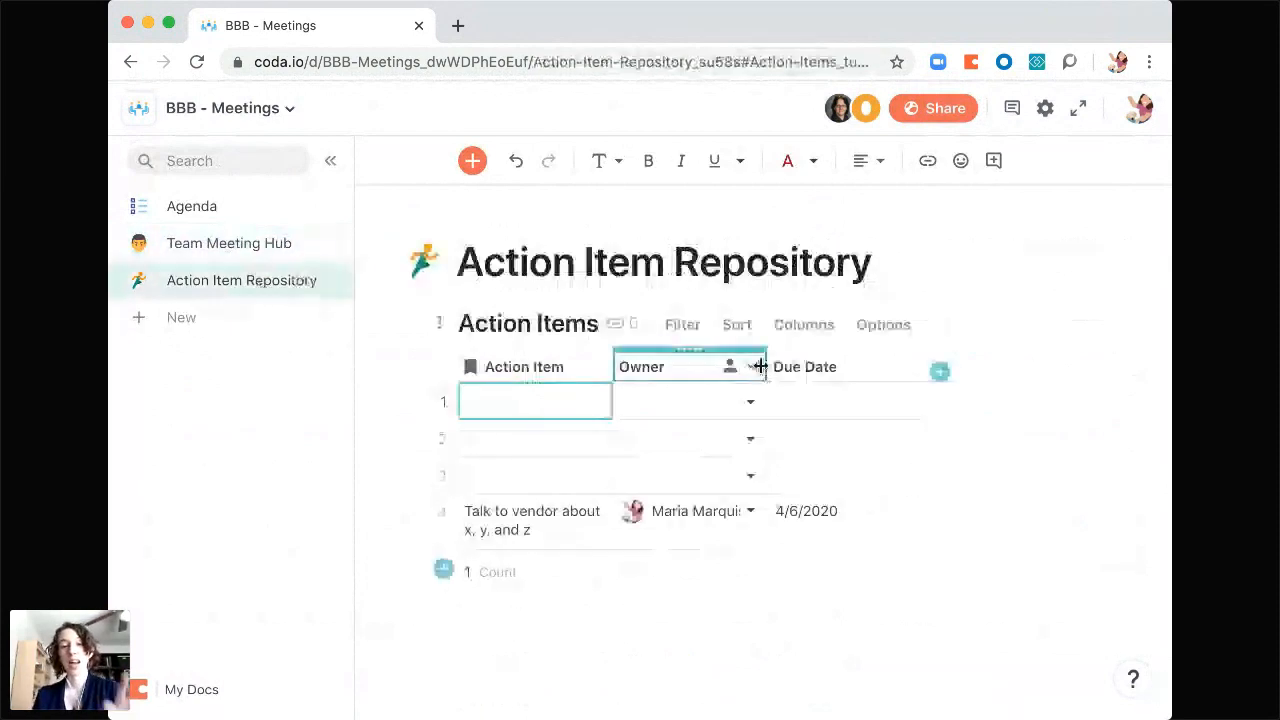
left_click_drag(757, 370, 818, 505)
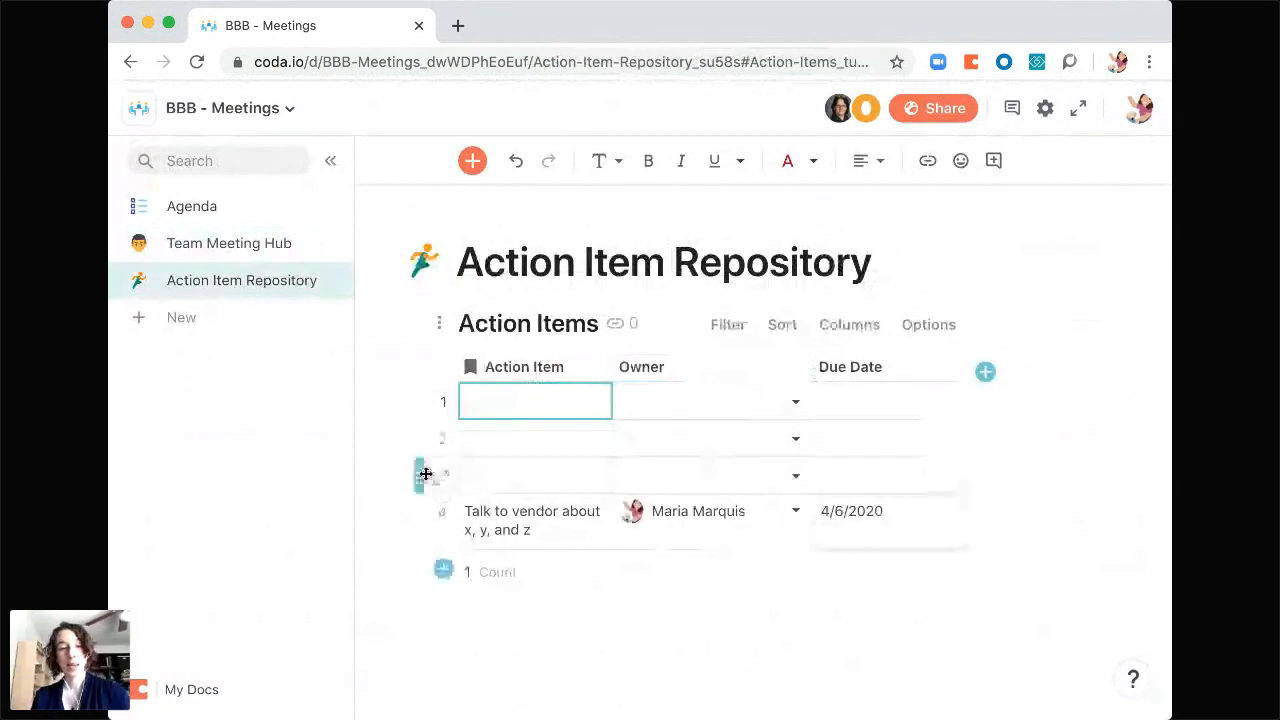
left_click_drag(421, 476, 425, 391)
left_click(425, 391, "shift")
key("Delete")
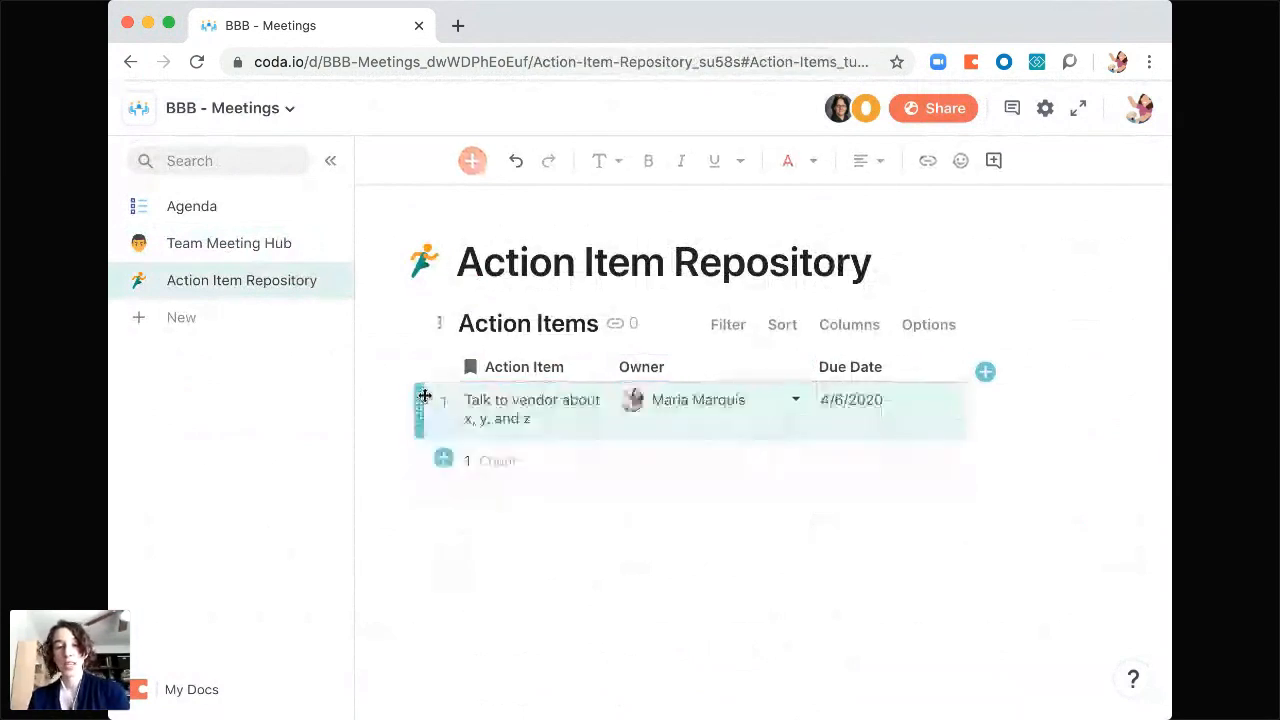
left_click(949, 430)
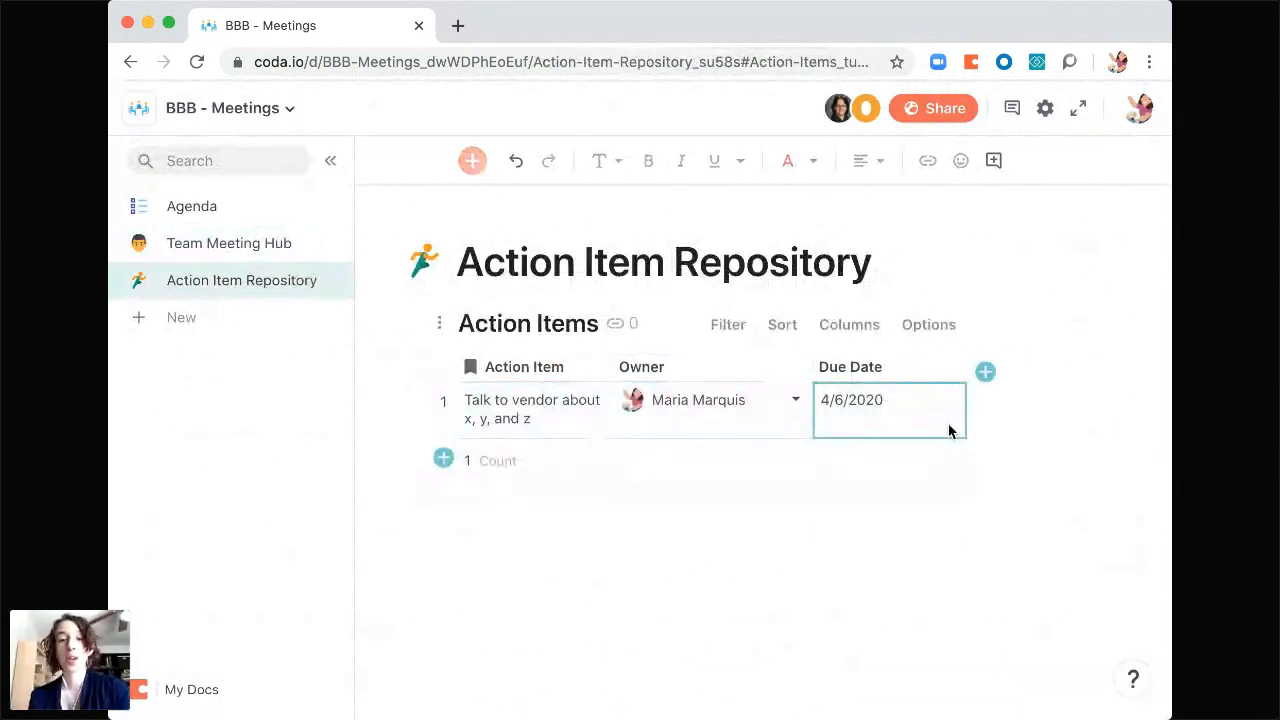
- Add a new select list column named "Done?" after Due Date in the Action Items table
left_click(986, 374)
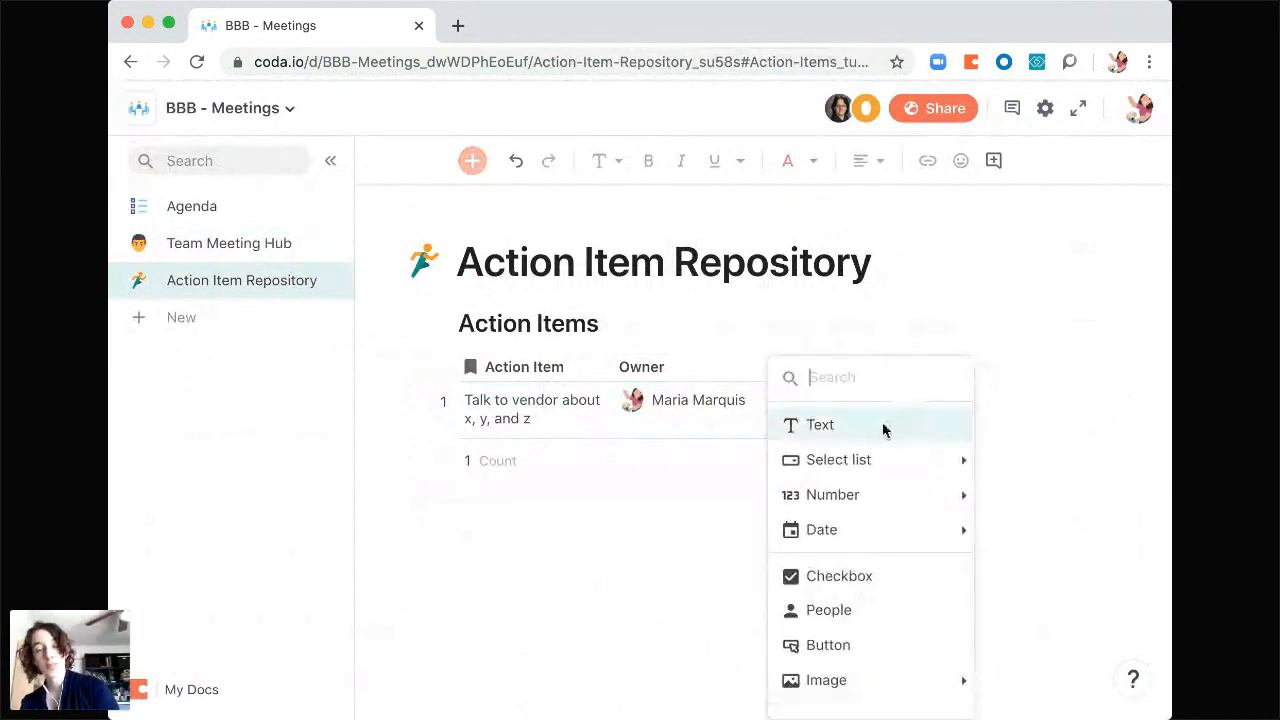
mouse_move(864, 461)
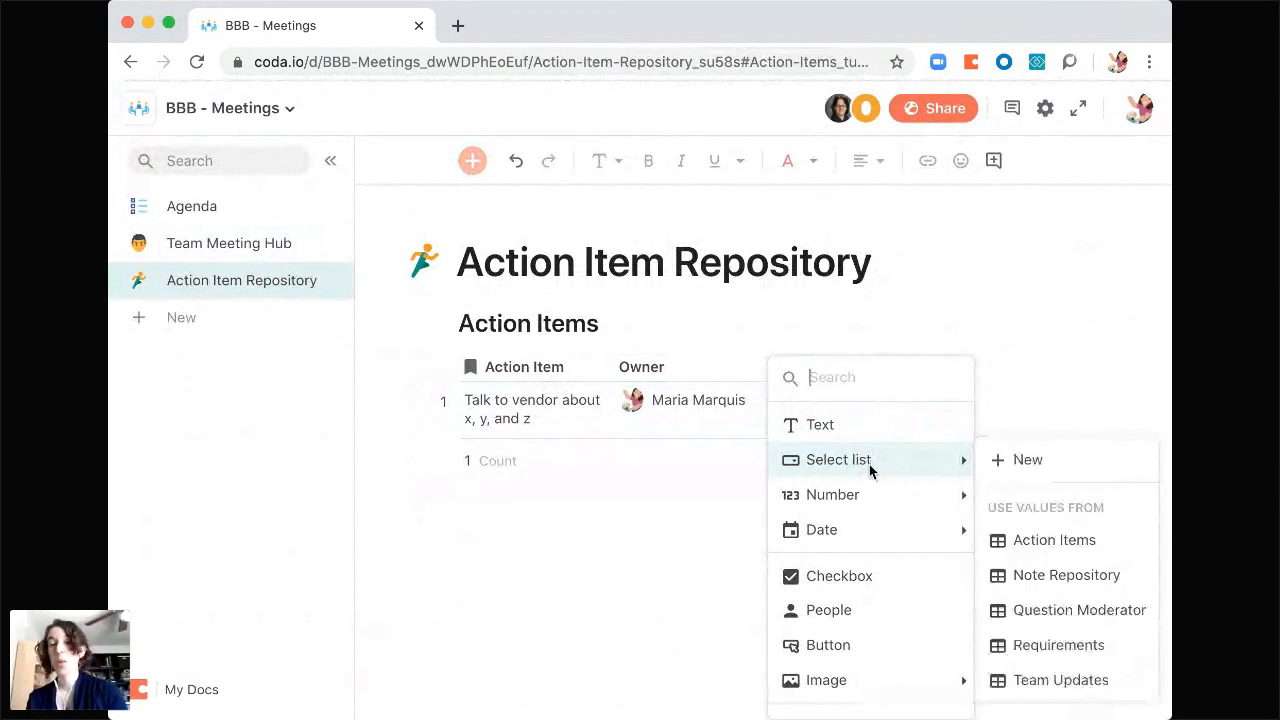
left_click(1048, 459)
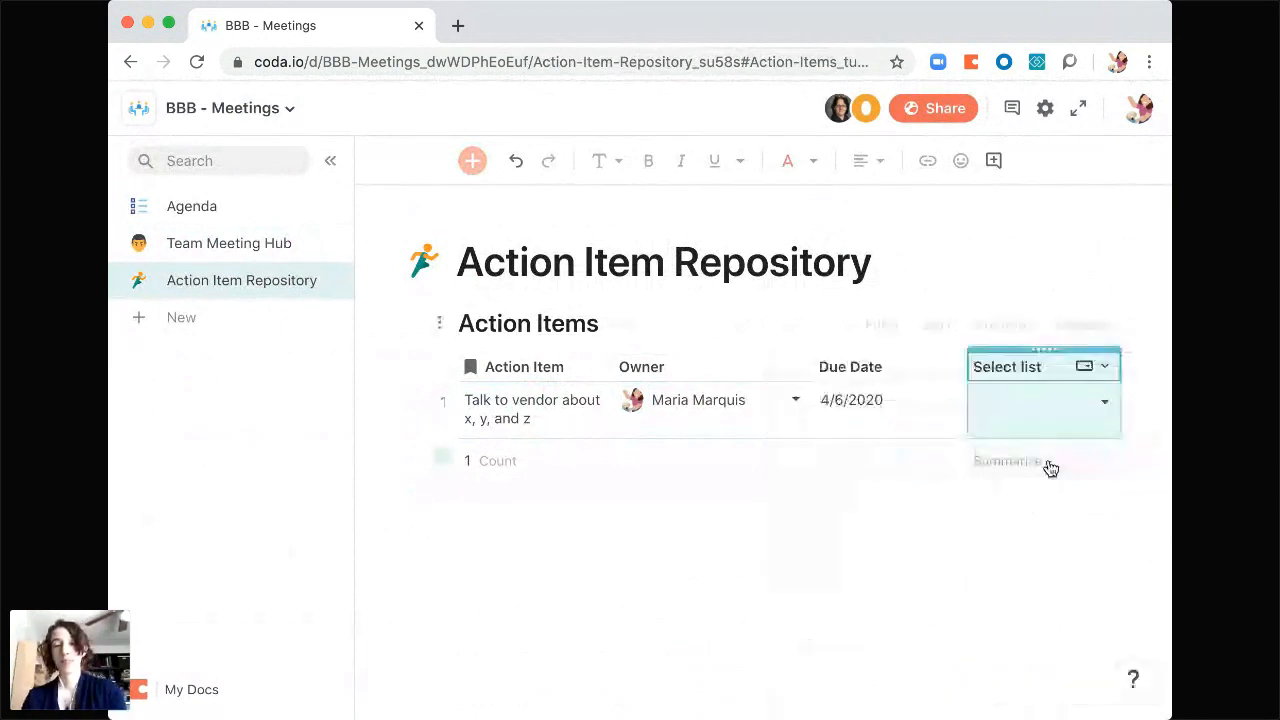
double_click(1010, 367)
type("Done")
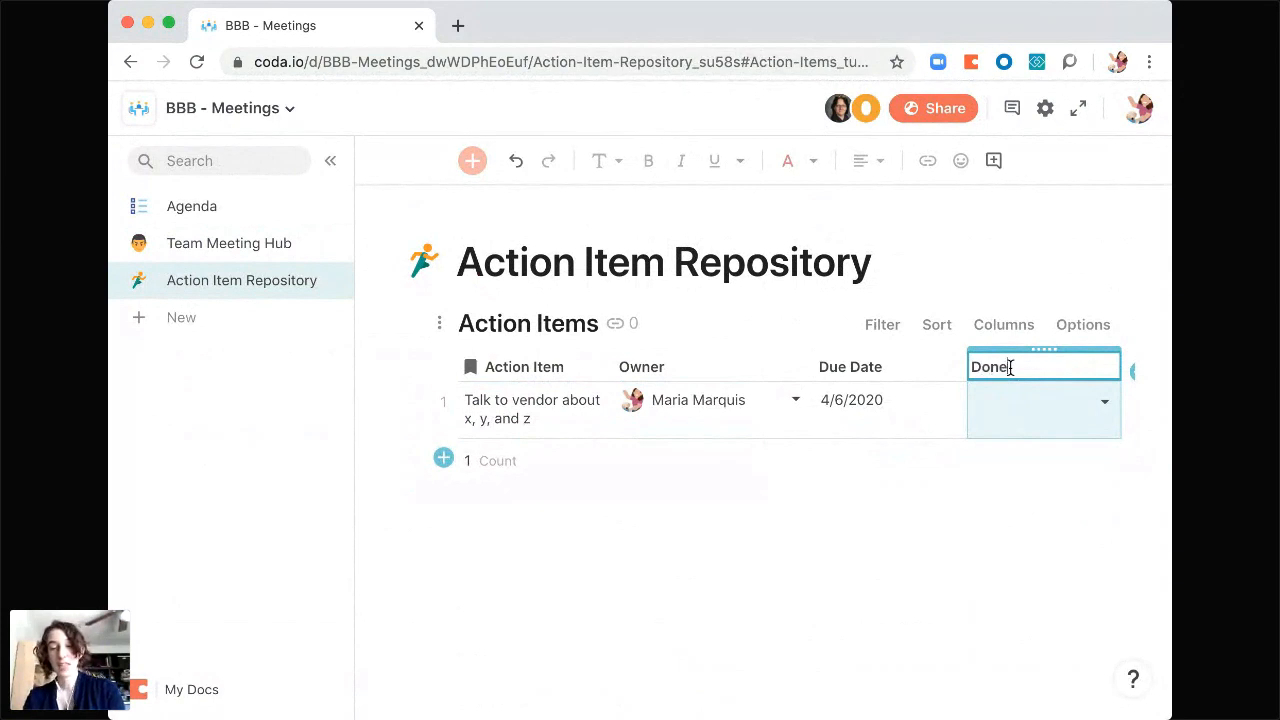
type("?")
key("Return")
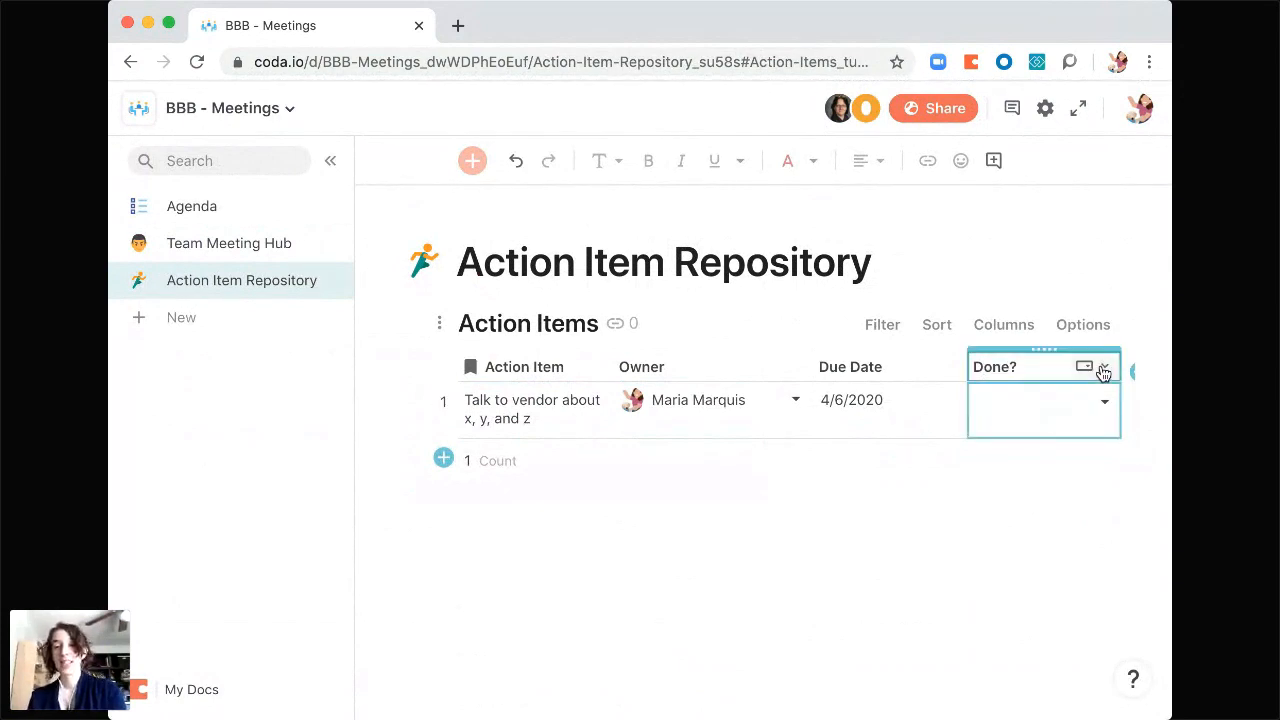
- Define the Done? column's selectable items as Done, In progress, Not started, Blocked
left_click(1104, 369)
left_click(930, 403)
left_click(829, 500)
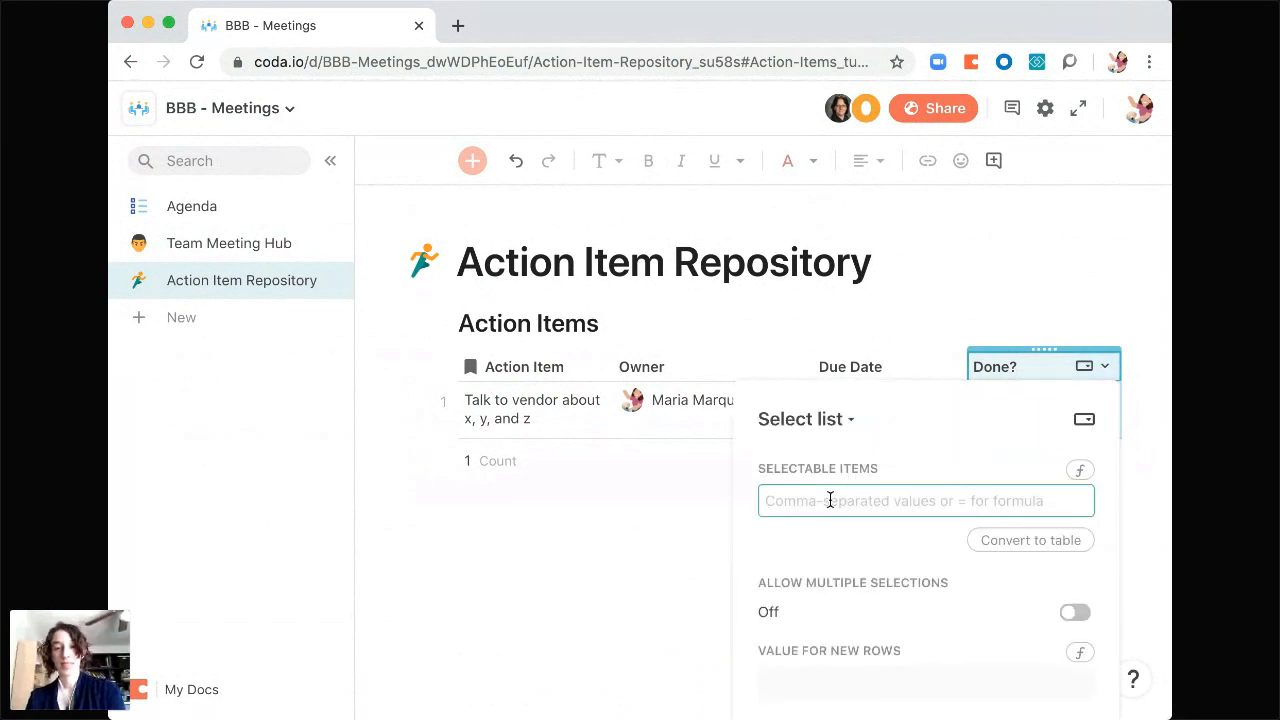
type("D")
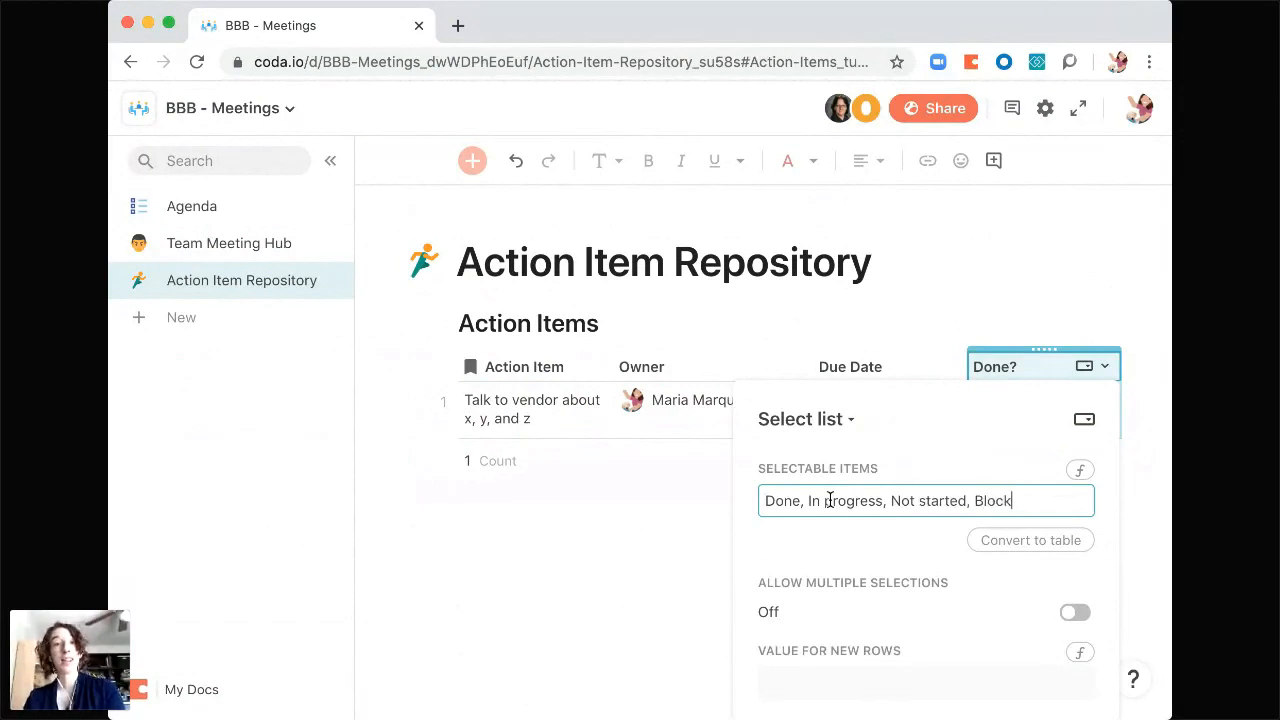
left_click(617, 537)
- Set the Done? value of the "Talk to vendor about x, y, and z" row to Not started
left_click(1077, 414)
left_click(1080, 416)
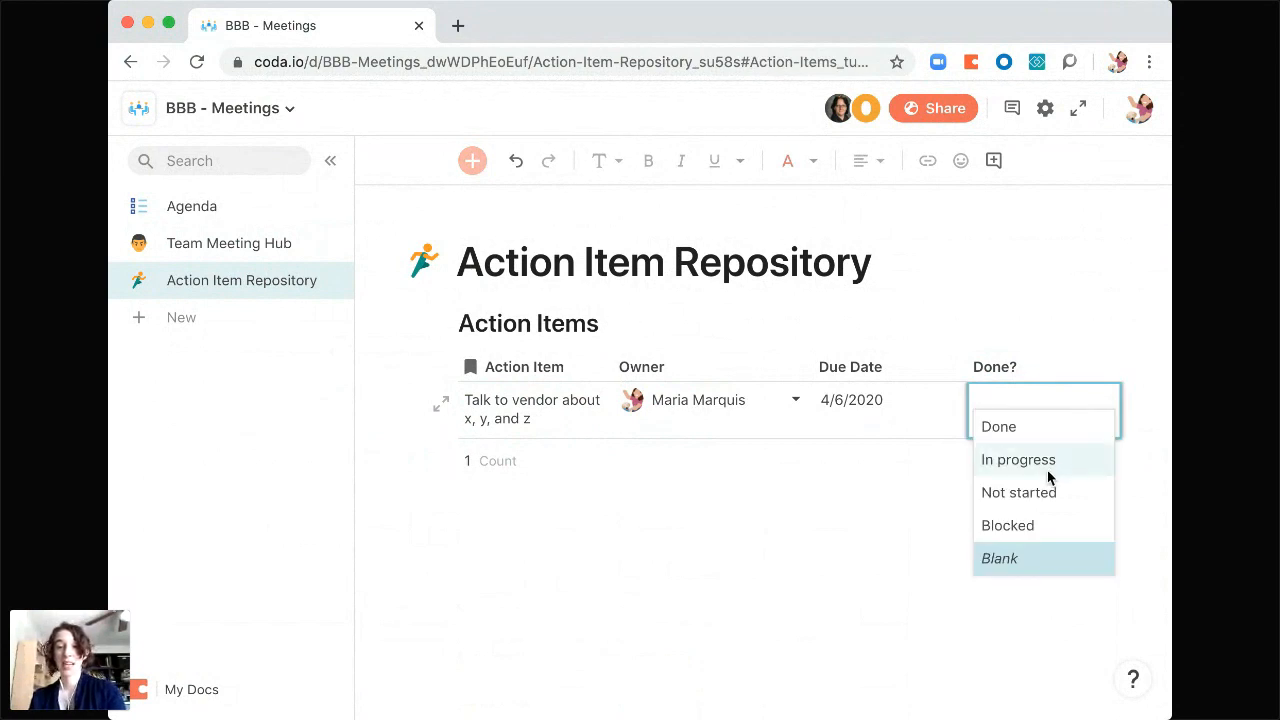
left_click(1049, 491)
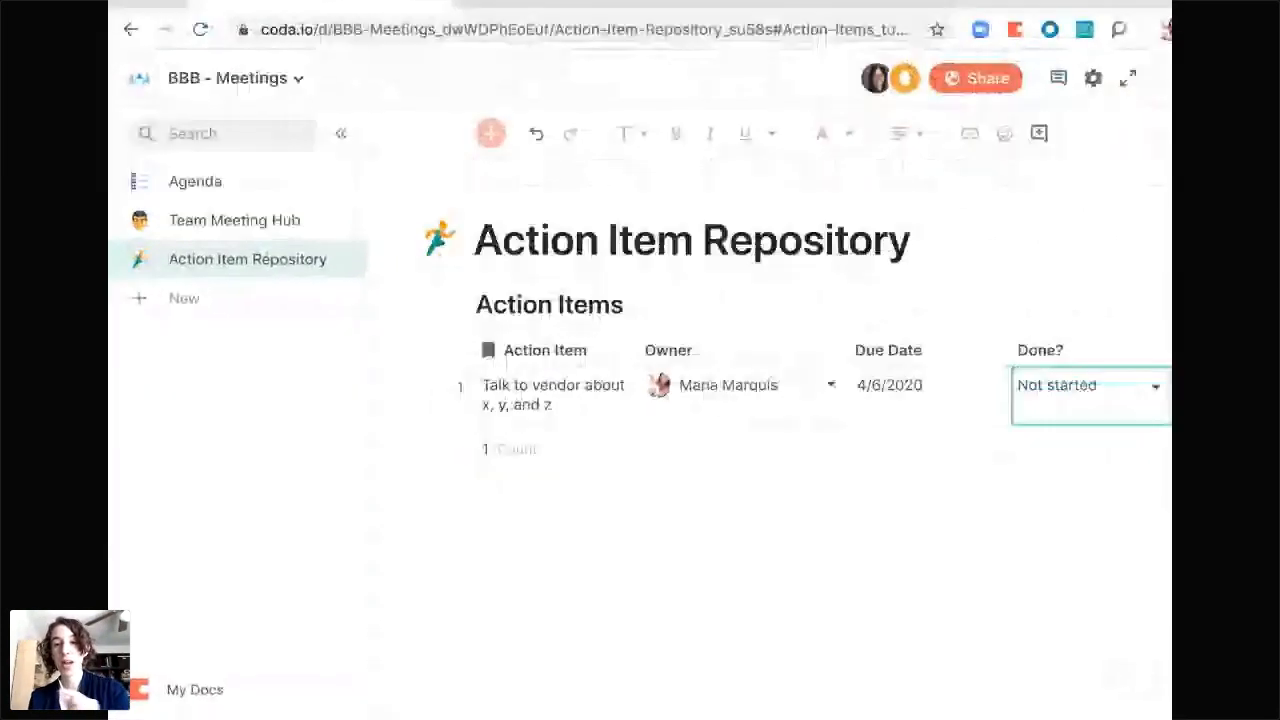
- Add a conditional format rule to Action Items giving Done? cells that are Not started a light grey background and black text
left_click(1083, 325)
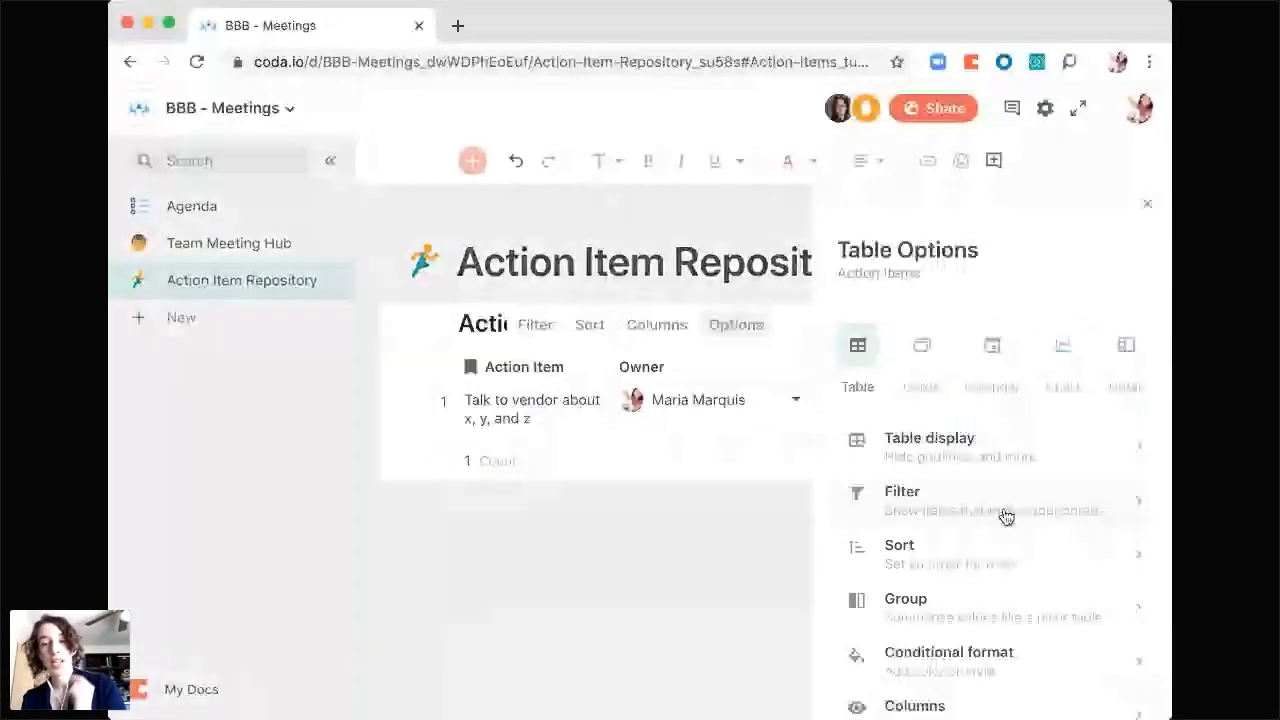
scroll(1006, 518, "down", 2)
left_click(1006, 516)
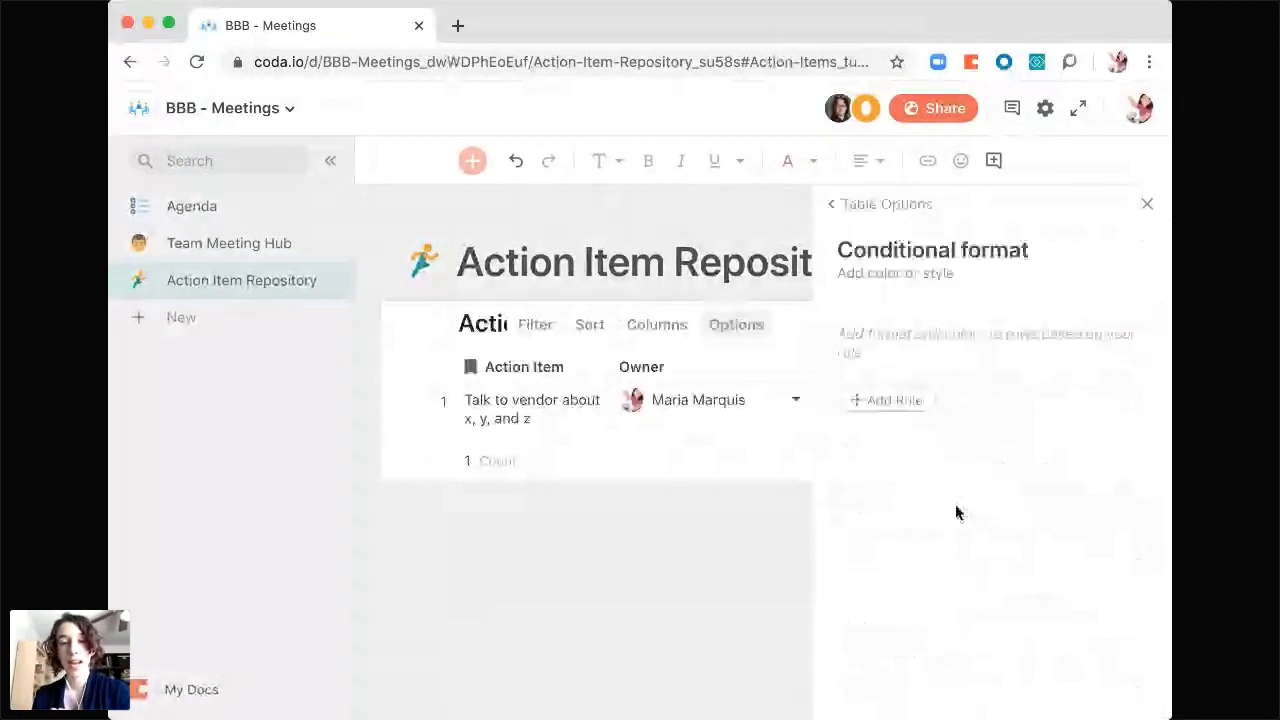
left_click(908, 403)
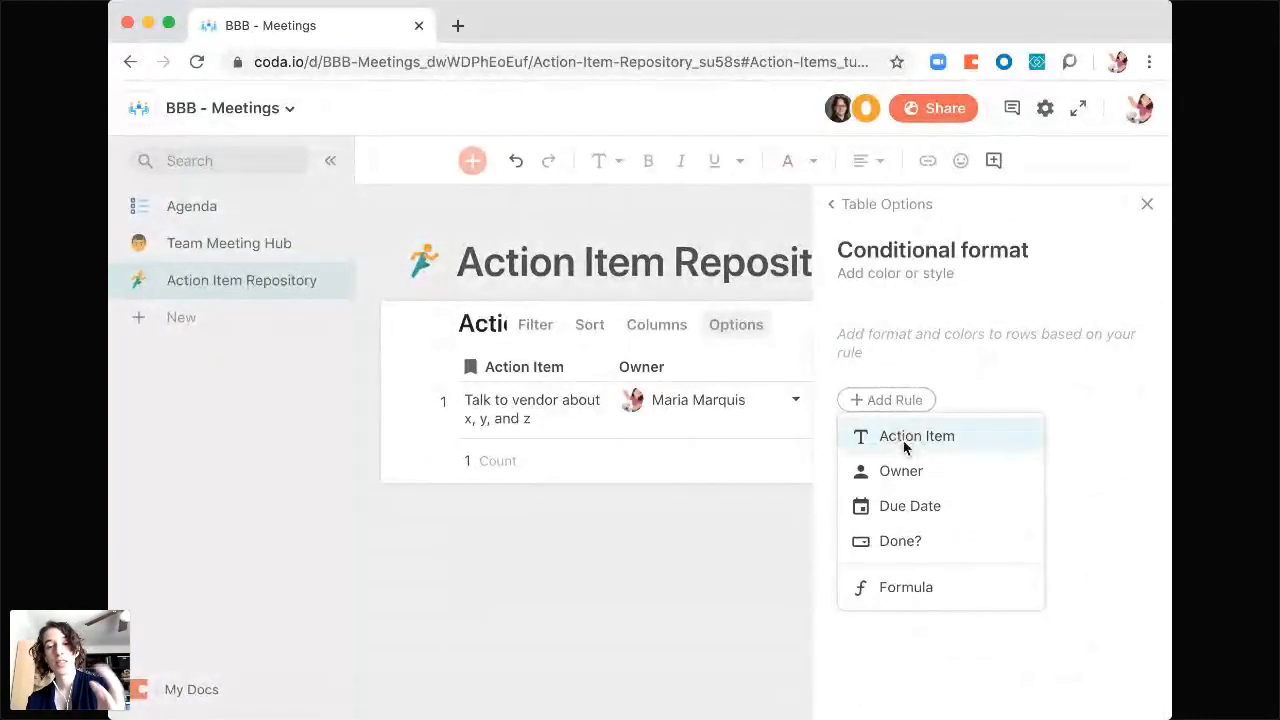
left_click(903, 541)
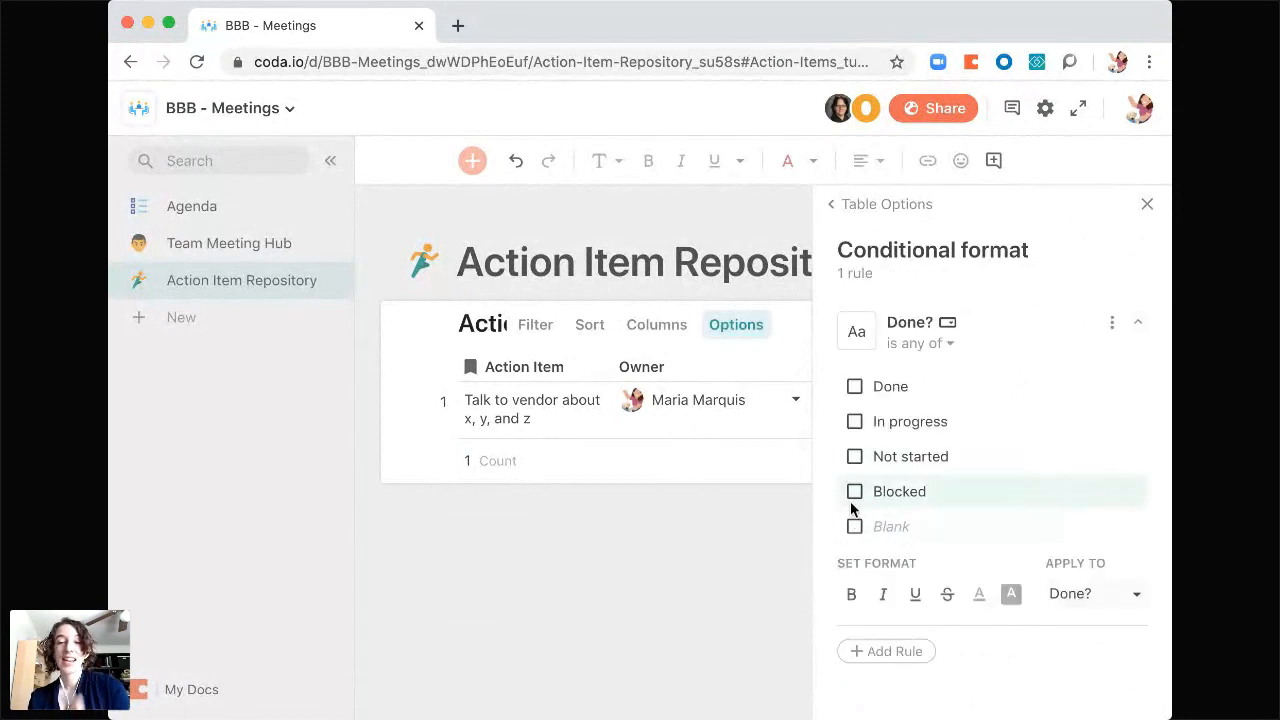
left_click(854, 457)
left_click(1011, 594)
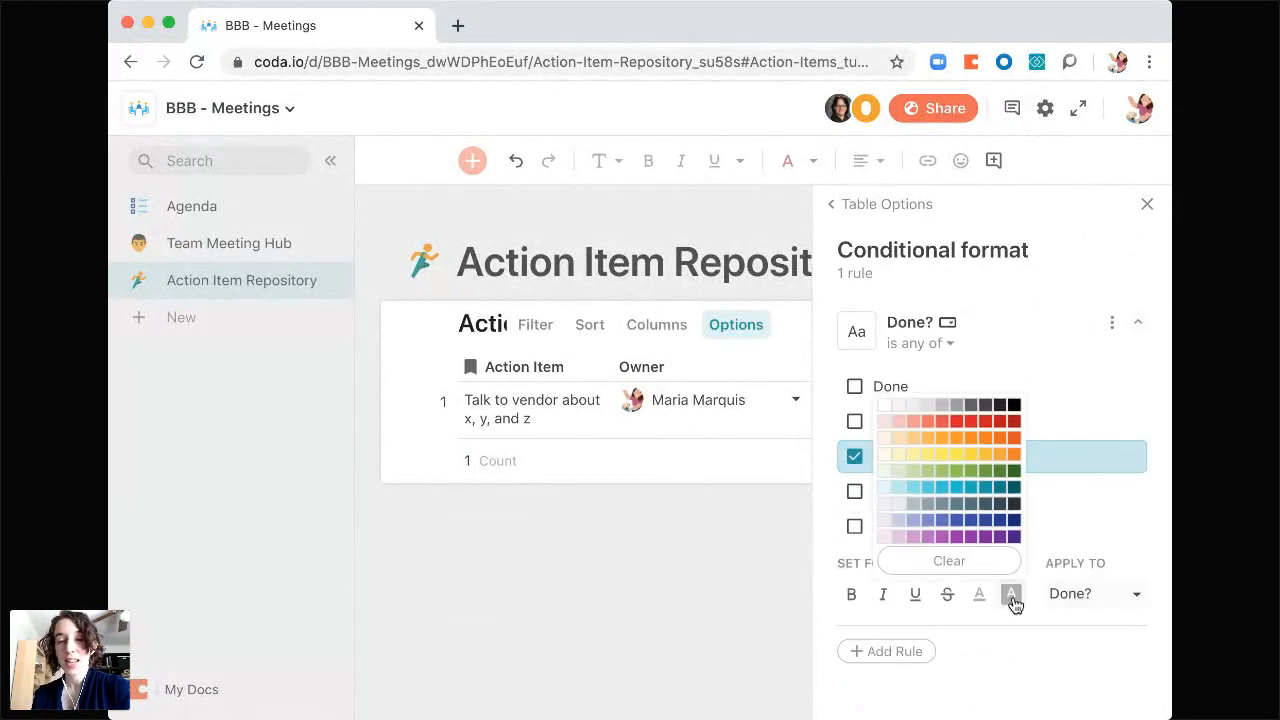
left_click(899, 406)
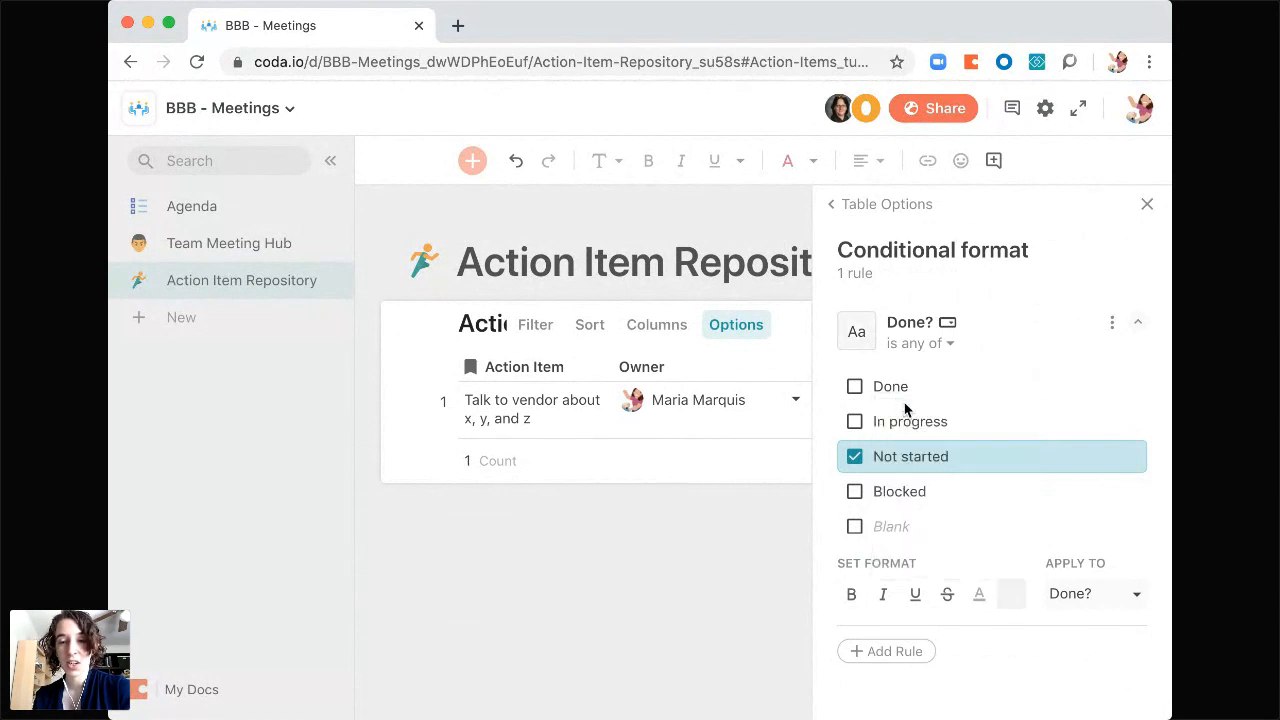
left_click(982, 598)
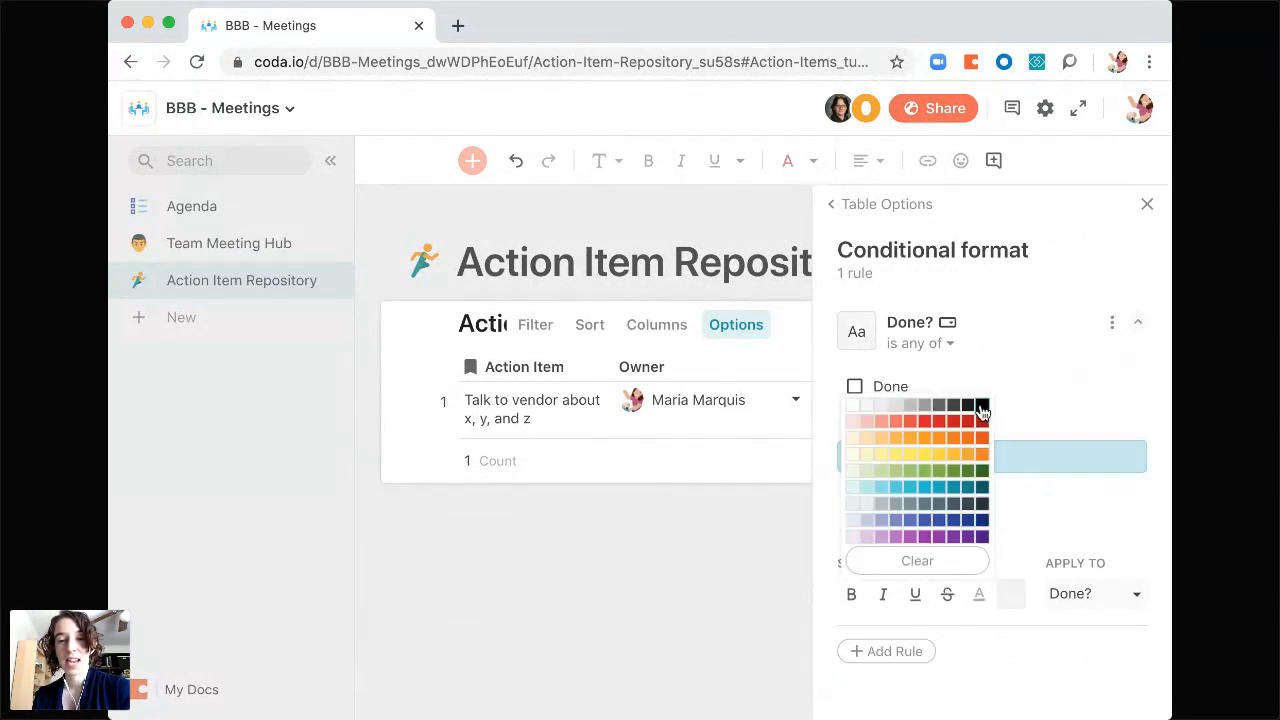
left_click(982, 407)
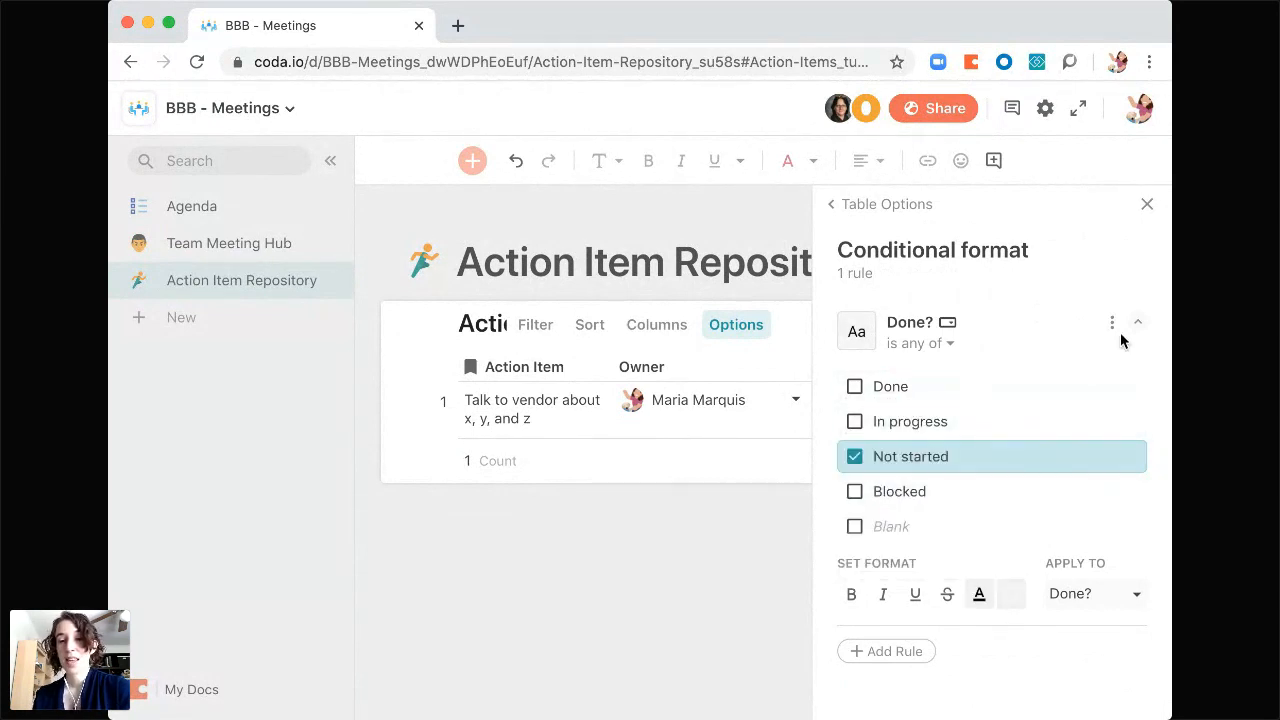
left_click(1135, 329)
- Add a conditional format rule giving Done? cells that are In progress a light yellow background and orange text
left_click(890, 396)
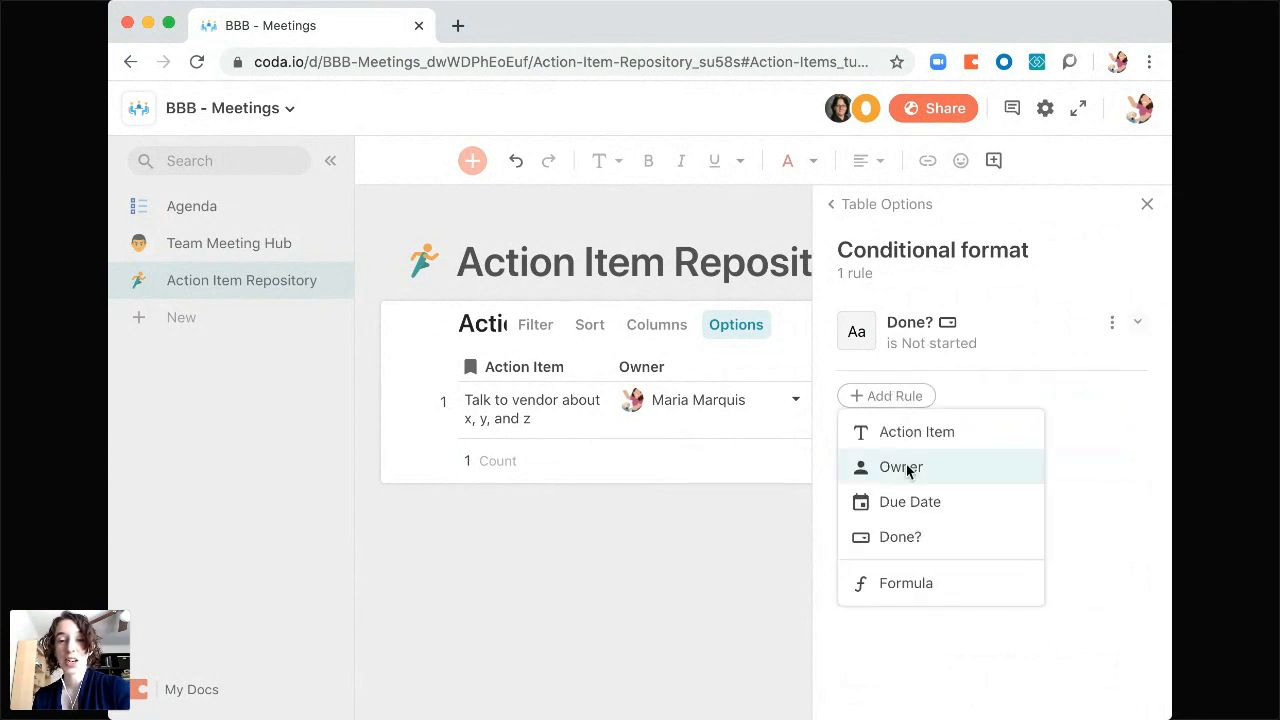
left_click(890, 537)
left_click(903, 494)
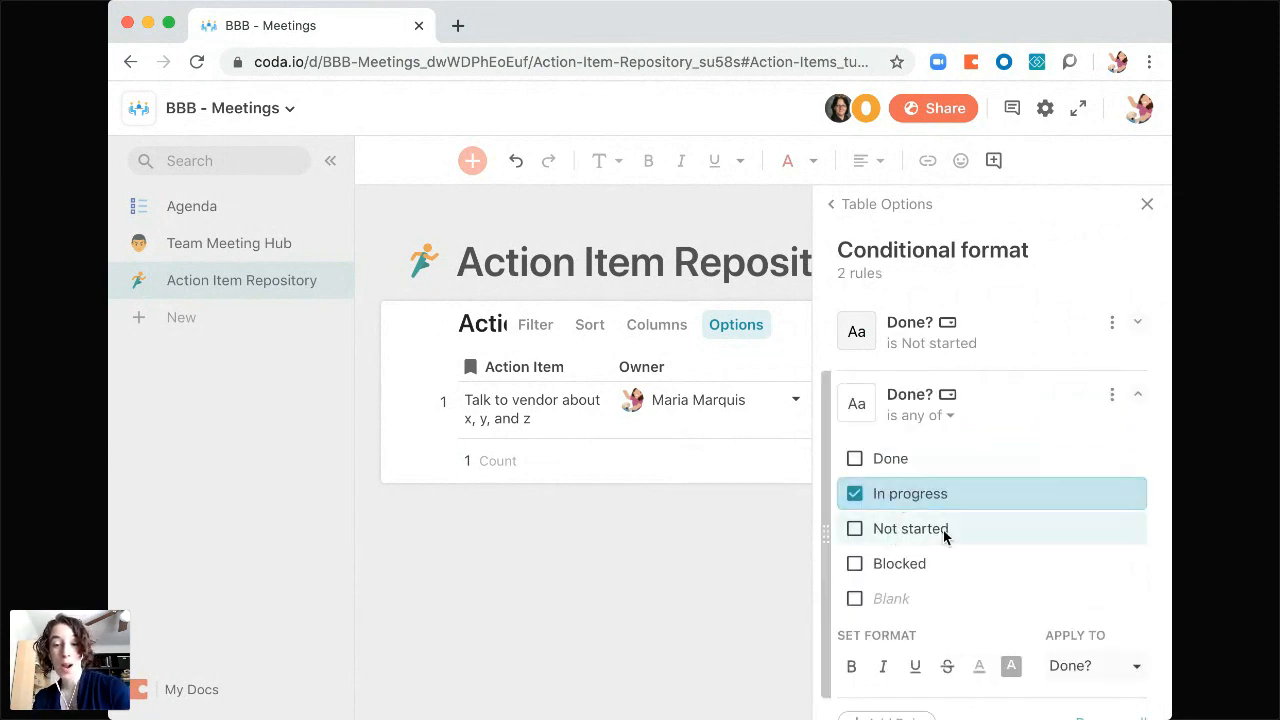
left_click(1012, 668)
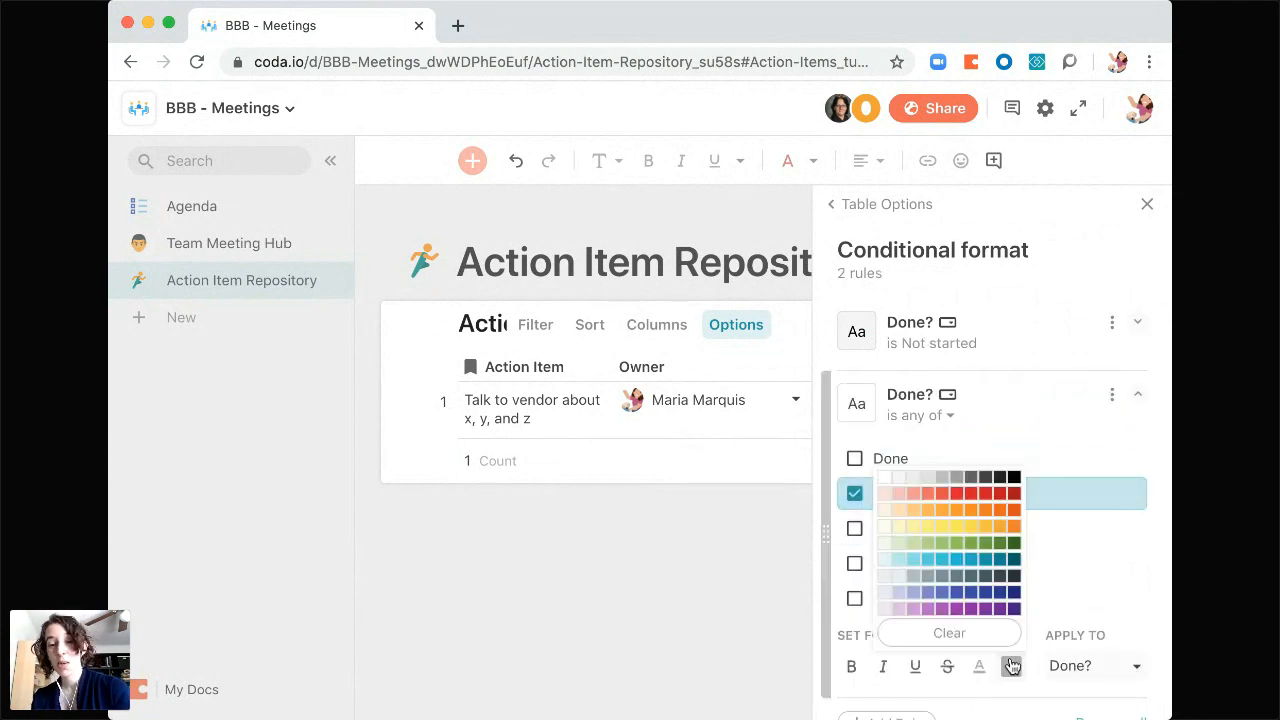
left_click(899, 533)
left_click(981, 666)
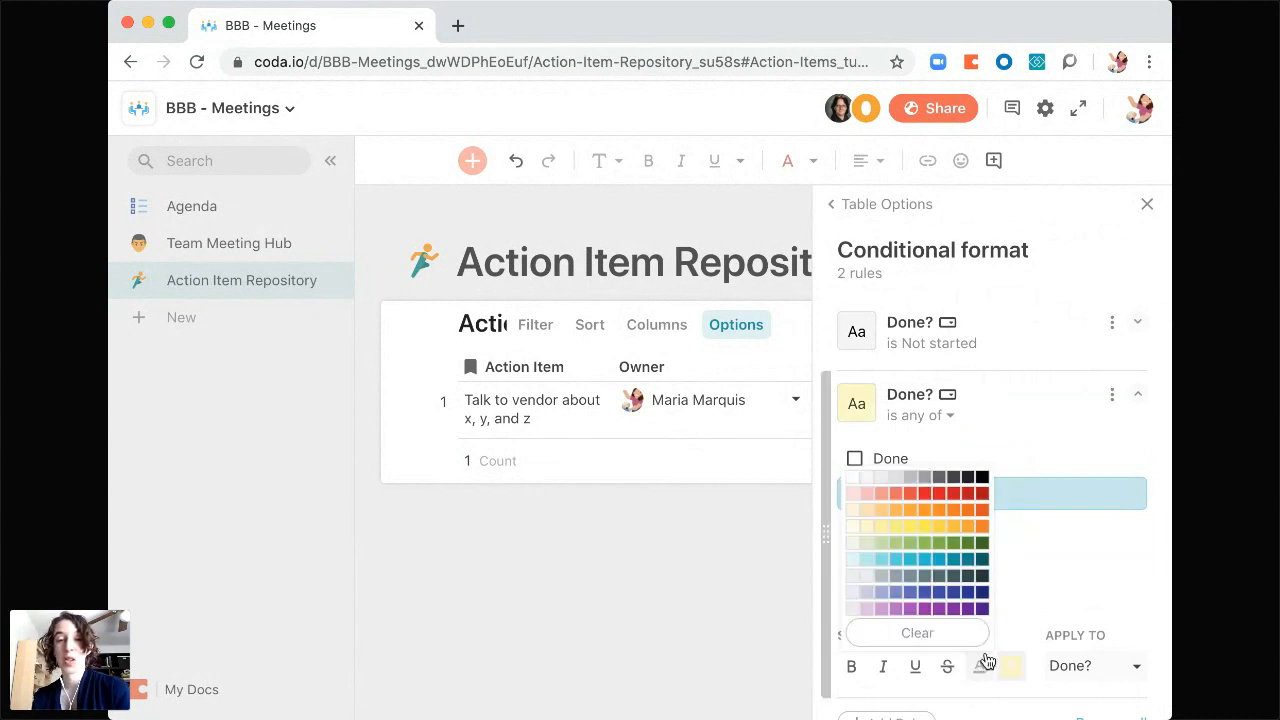
left_click(978, 530)
scroll(1040, 596, "down", 1)
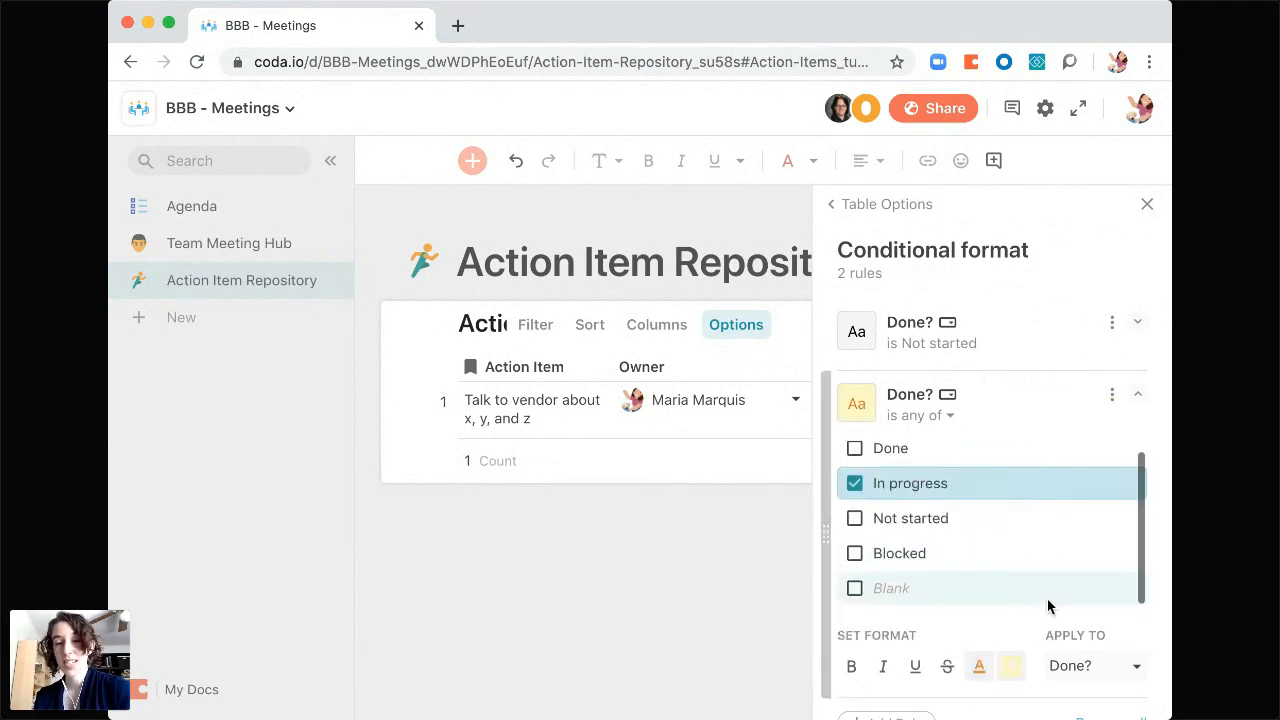
left_click(1135, 400)
- Add a conditional format rule for Done? is Blocked with a red background, applied to all columns
left_click(895, 468)
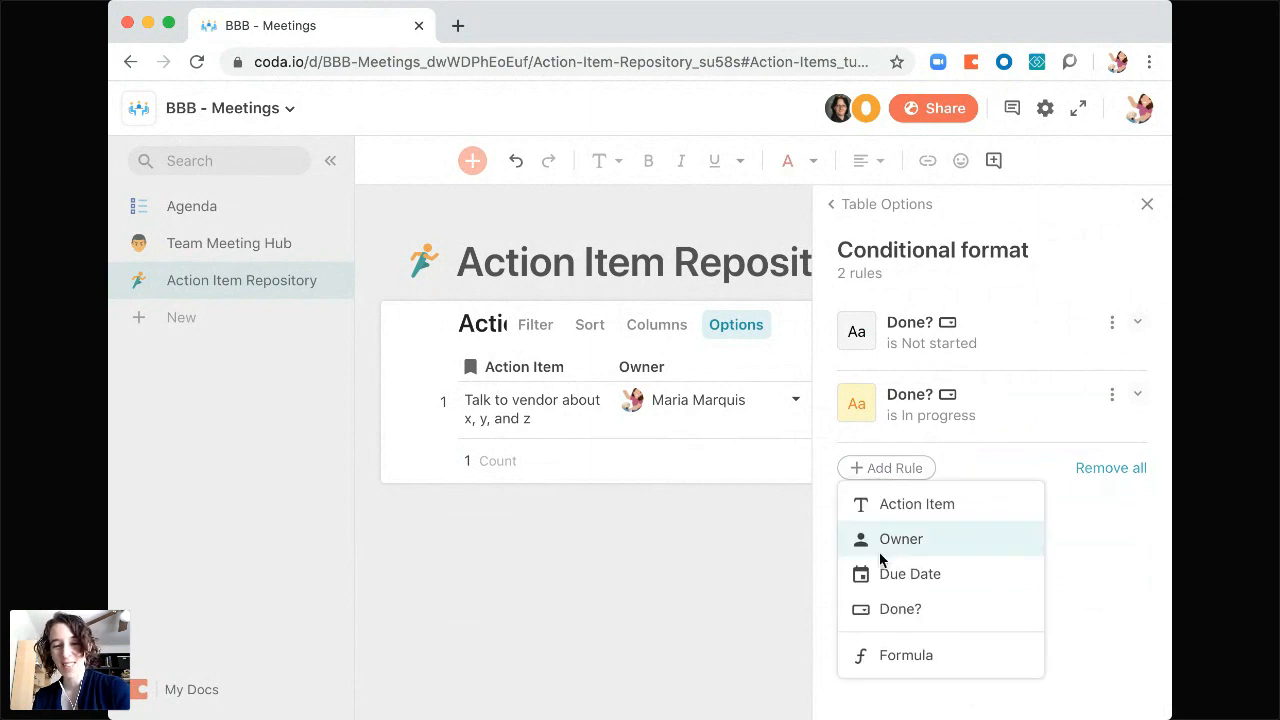
left_click(879, 610)
left_click(881, 633)
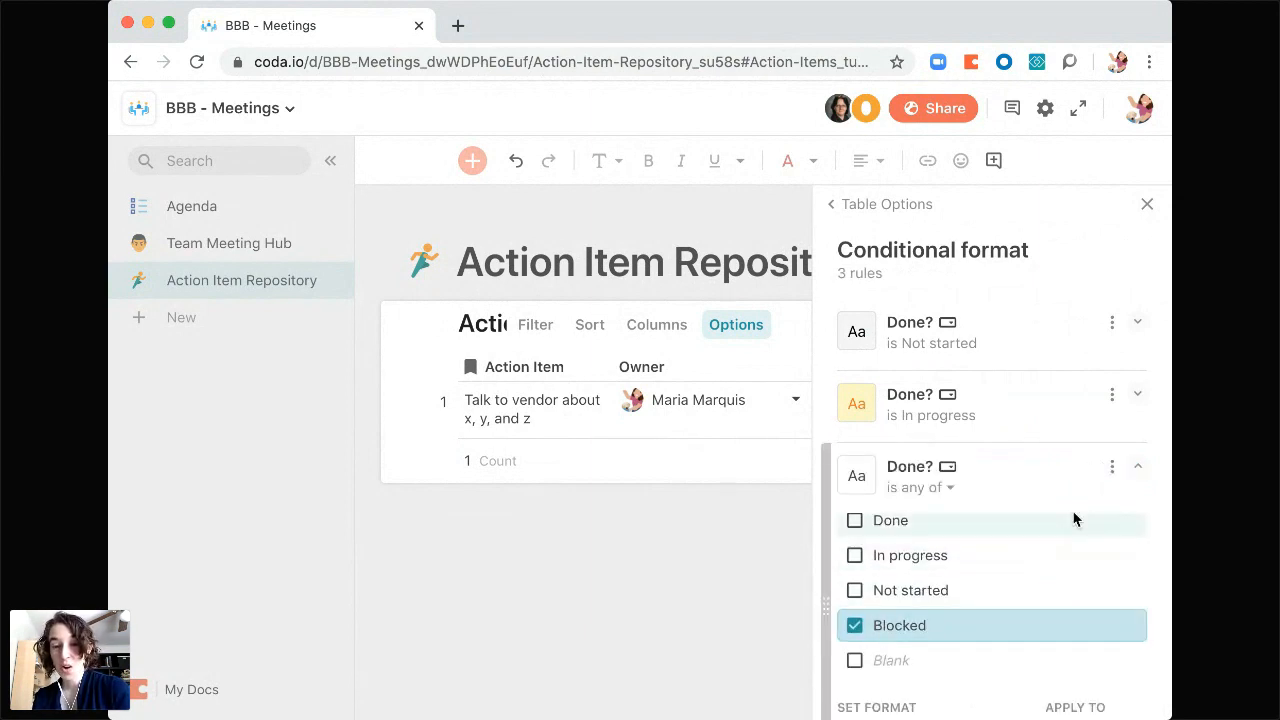
scroll(1074, 517, "down", 2)
left_click(1010, 651)
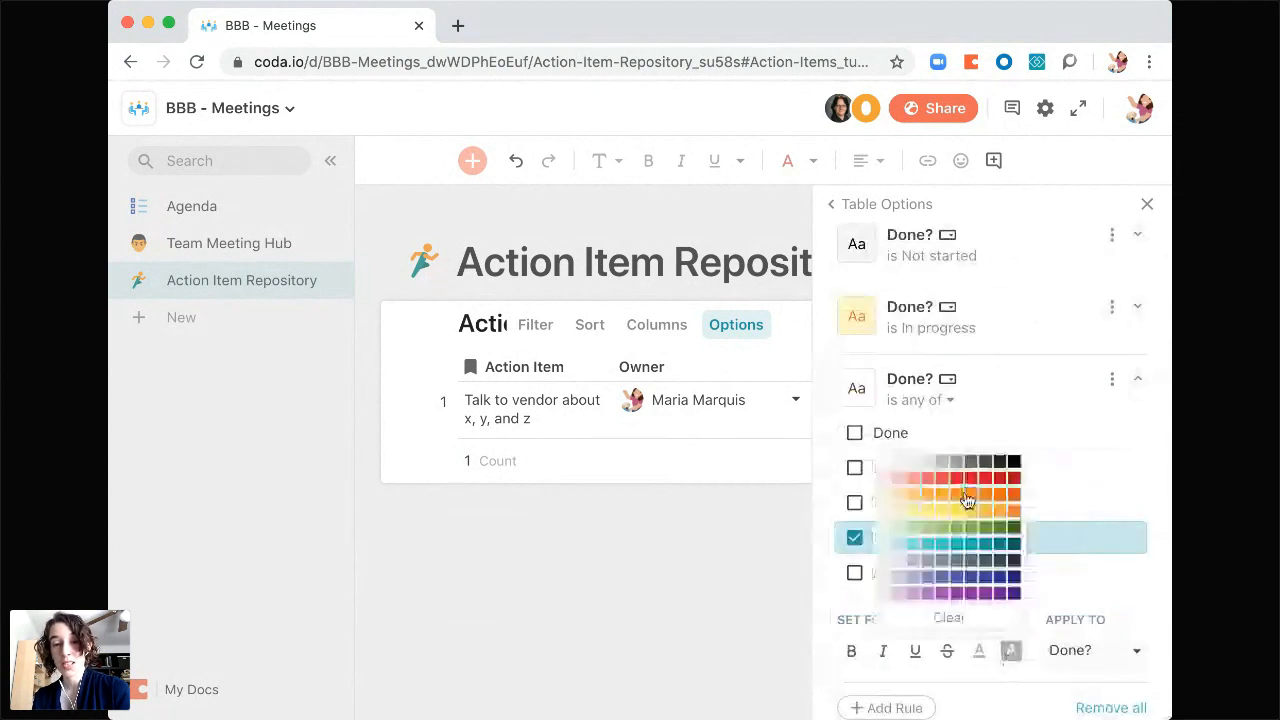
left_click(926, 482)
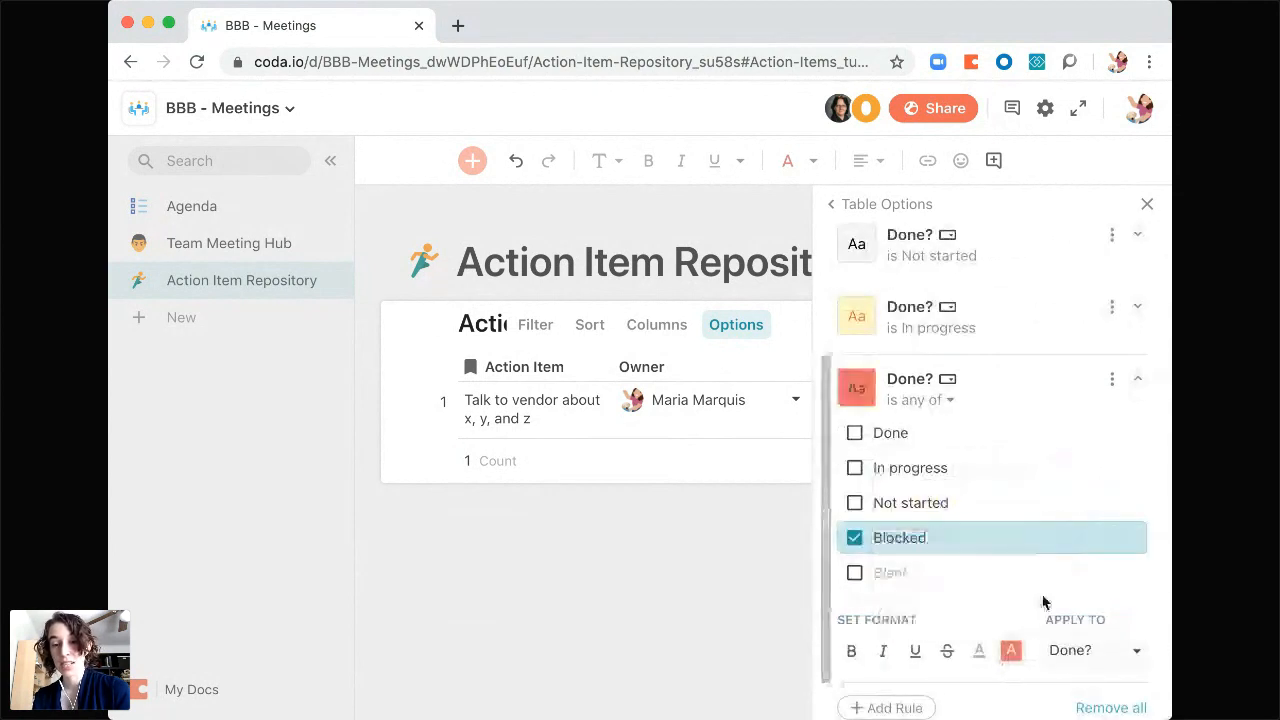
left_click(1104, 657)
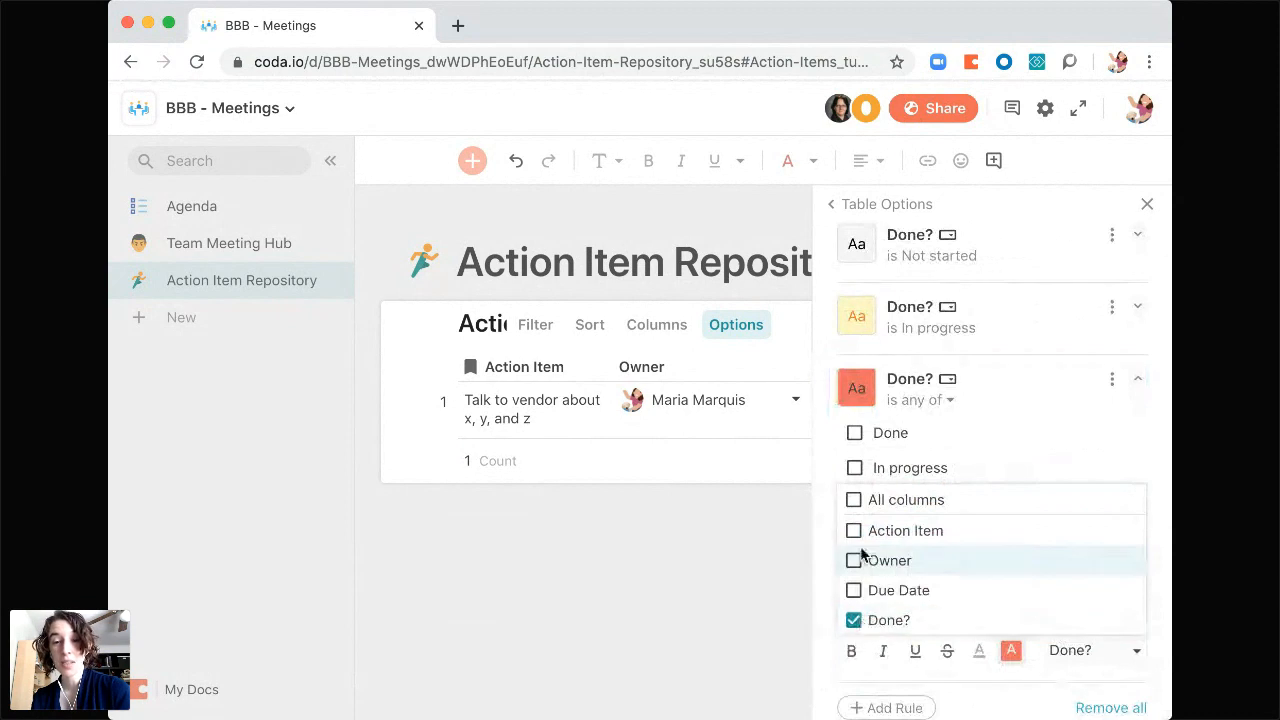
left_click(855, 501)
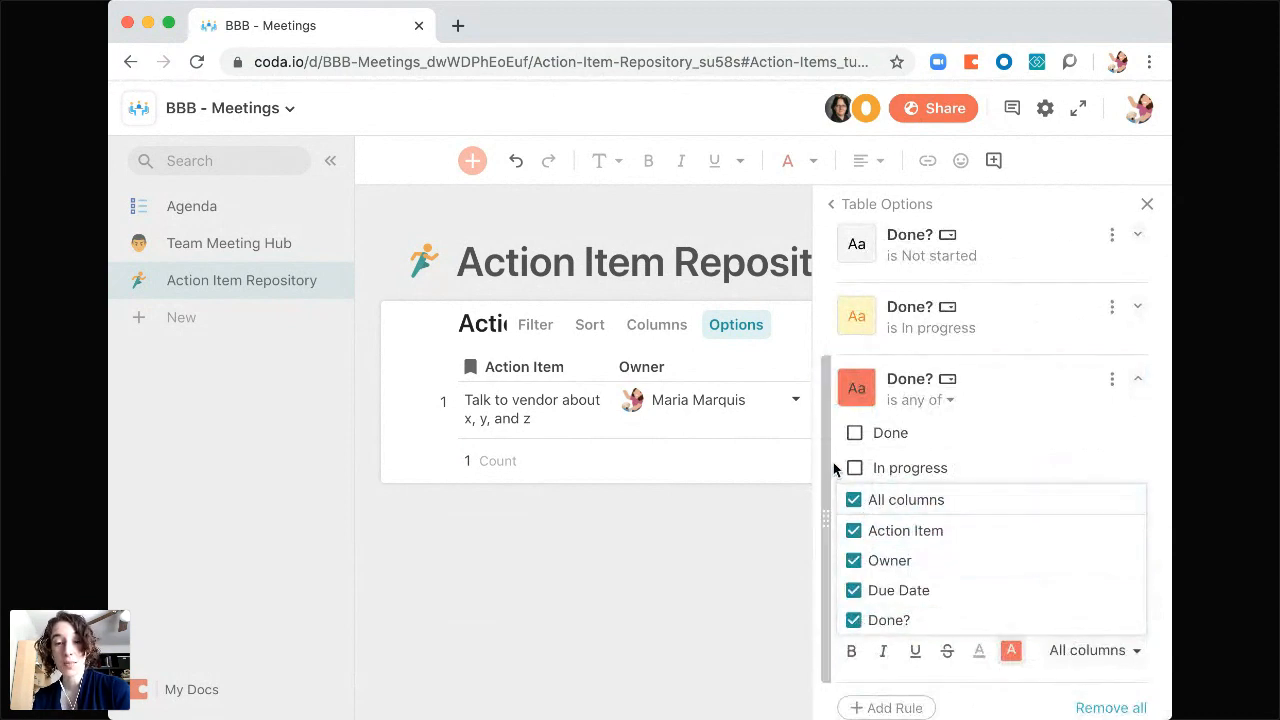
left_click(1137, 381)
left_click(1137, 380)
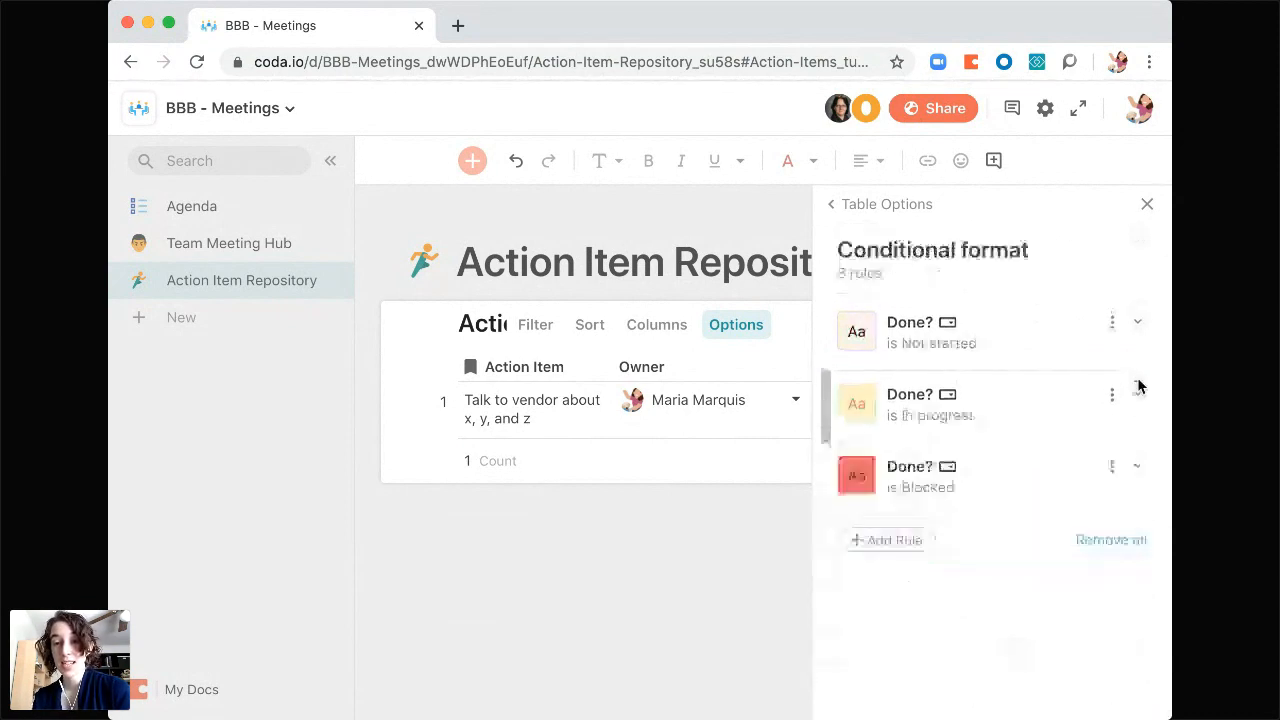
- Add a conditional format rule giving Done? cells that are Done a light green background and dark green text, and close the table options
left_click(900, 540)
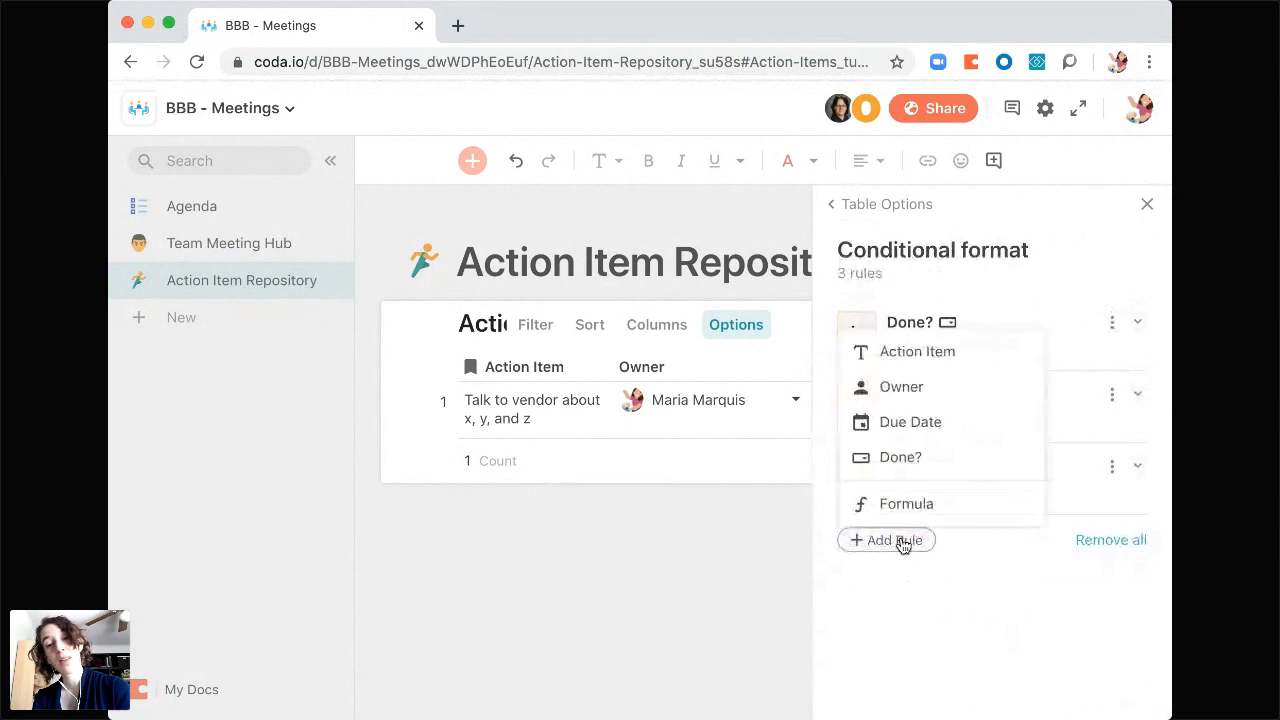
left_click(888, 456)
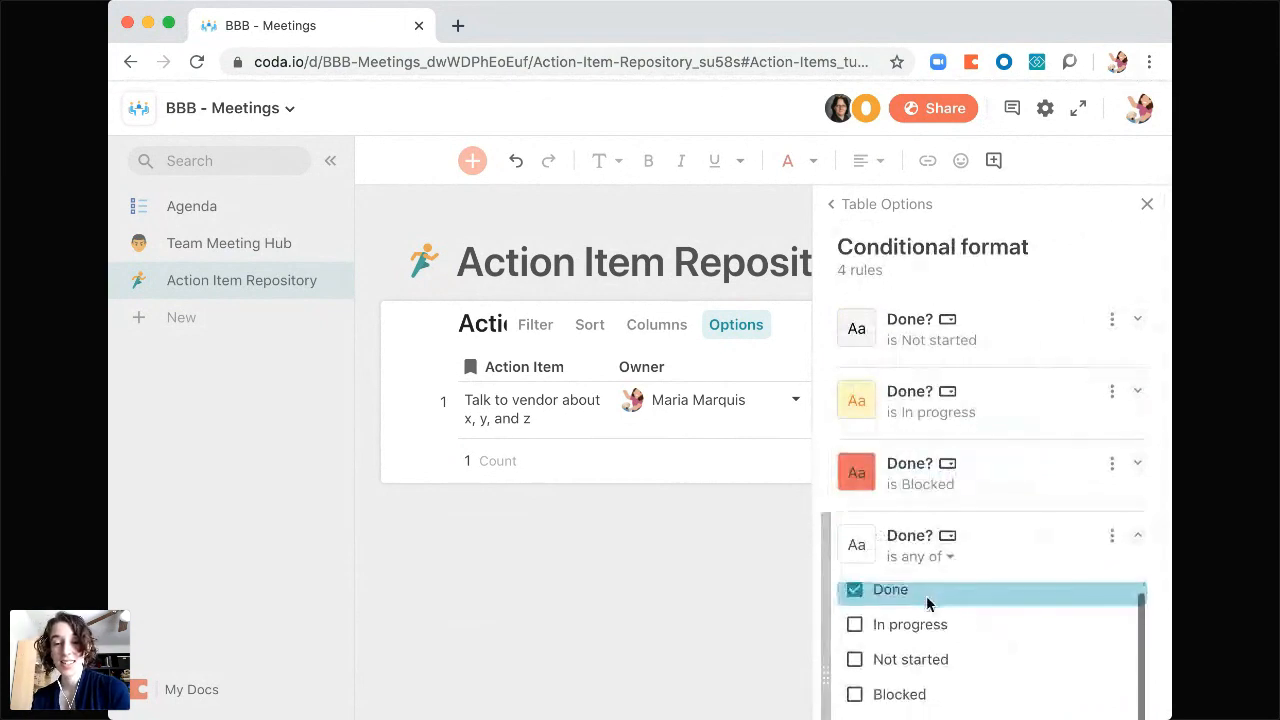
scroll(1017, 534, "down", 3)
left_click(1011, 651)
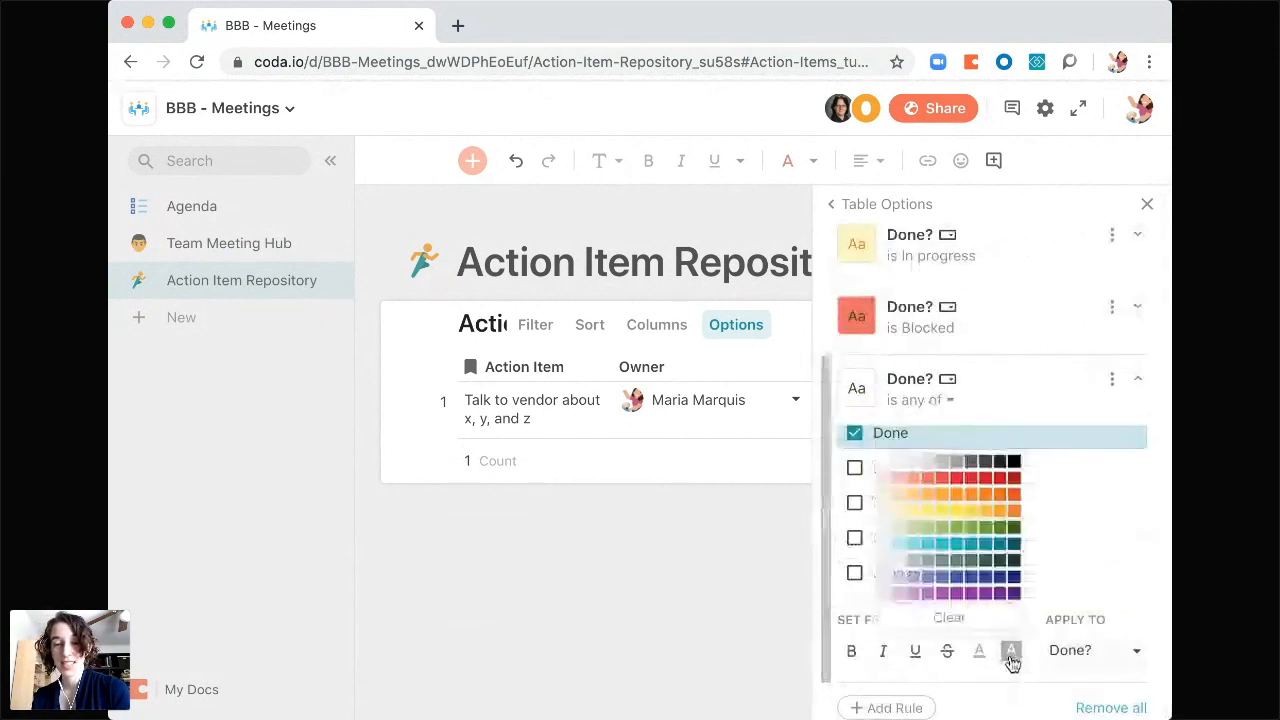
left_click(907, 533)
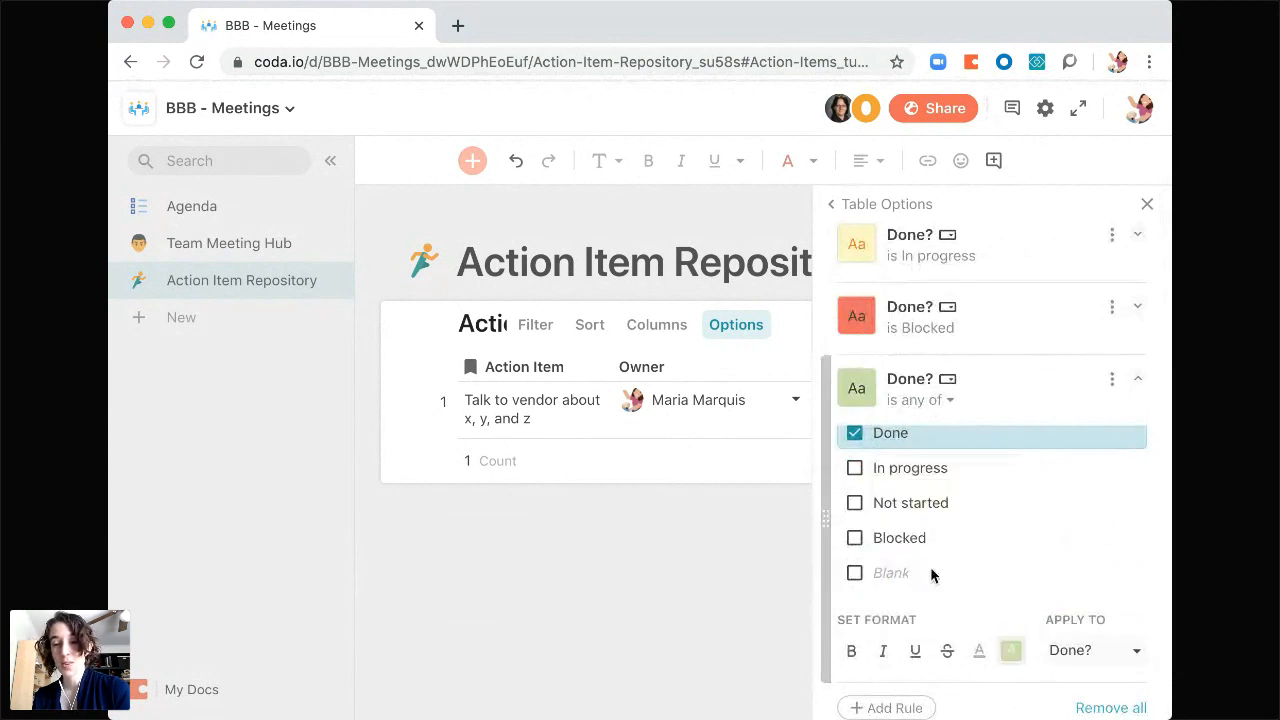
left_click(979, 651)
left_click(977, 528)
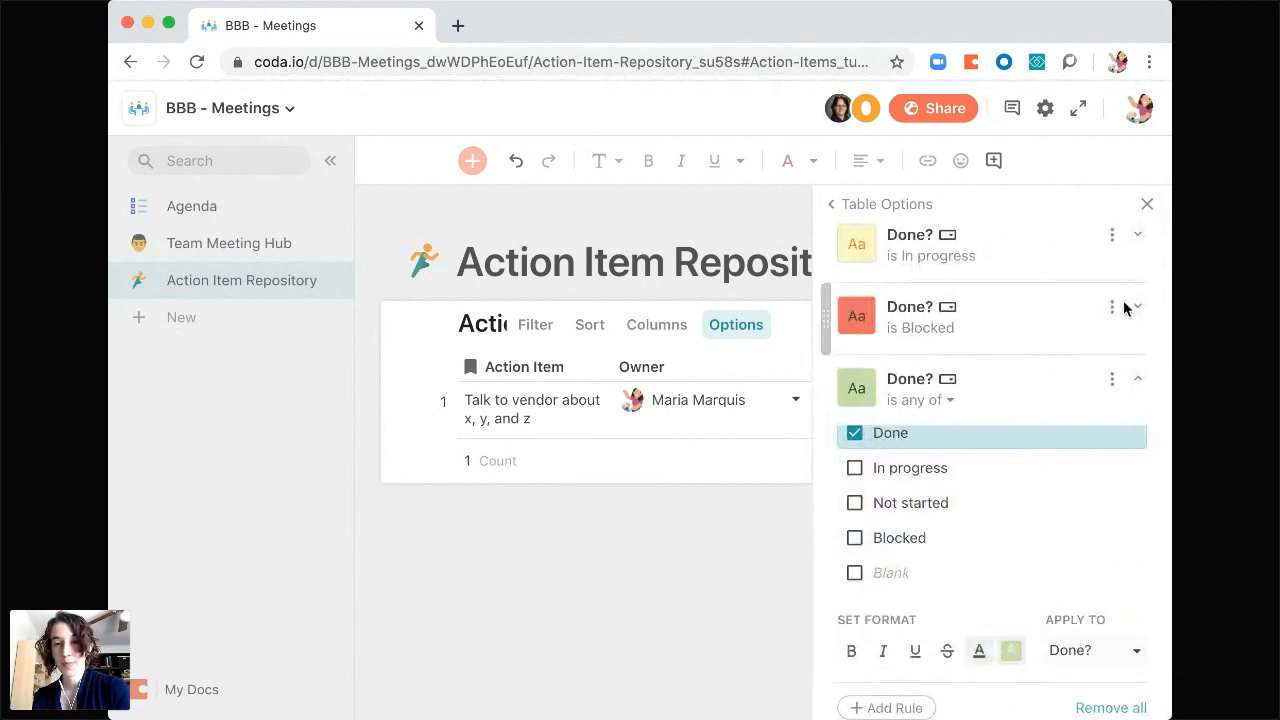
left_click(1147, 207)
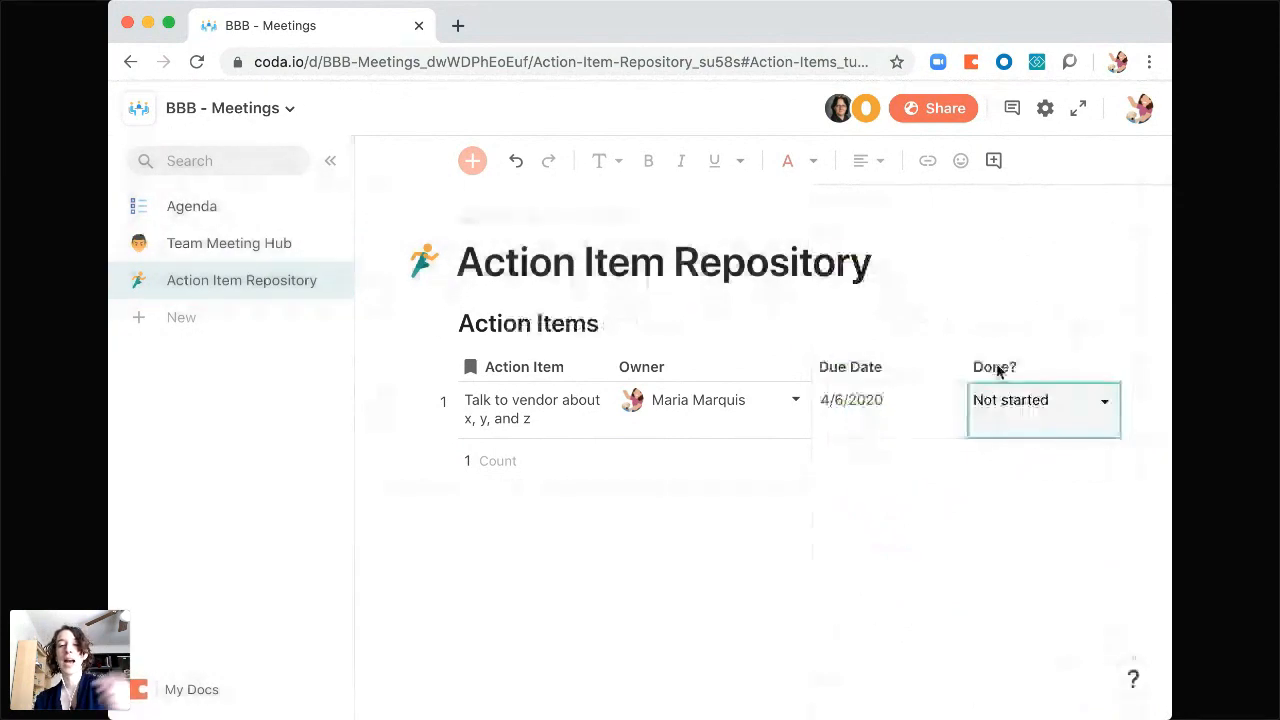
- Test the Done? colour rules by cycling the vendor action item through In progress, Not started, Done, Blocked and In progress, ending on Done
left_click(897, 424)
left_click(1077, 420)
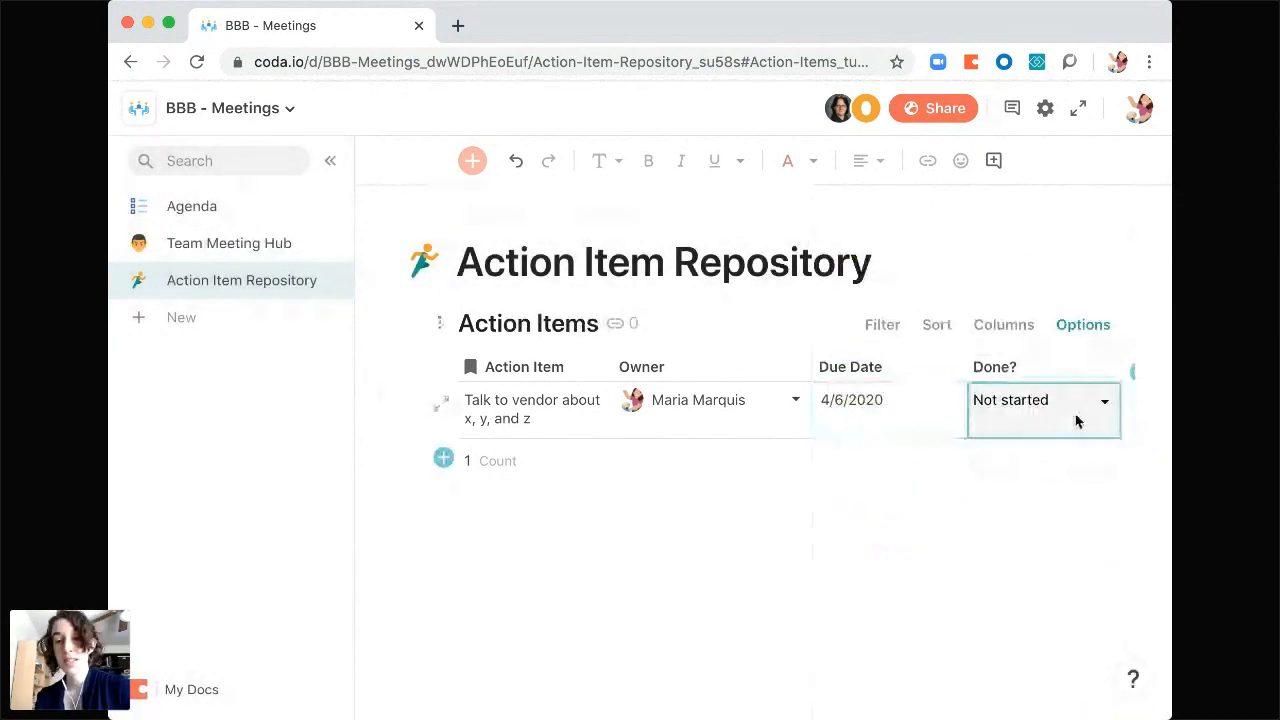
left_click(1080, 432)
left_click(1057, 462)
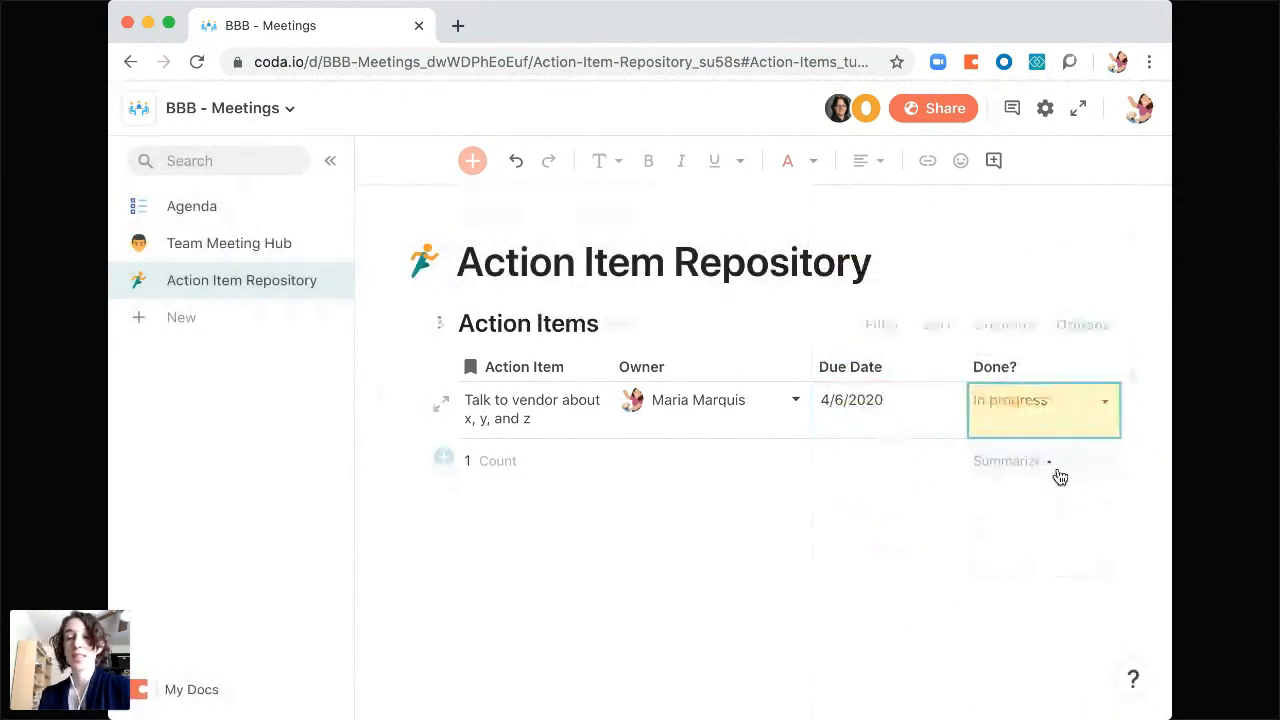
left_click(1094, 430)
left_click(1060, 494)
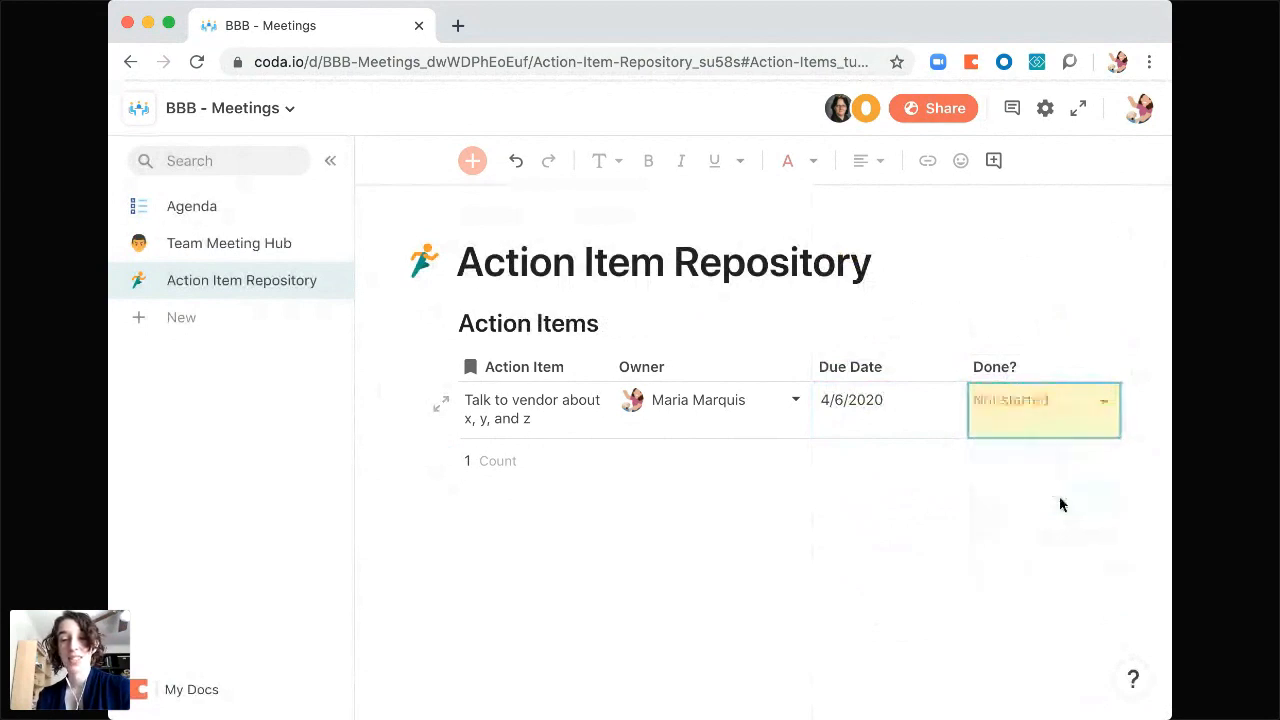
left_click(1080, 423)
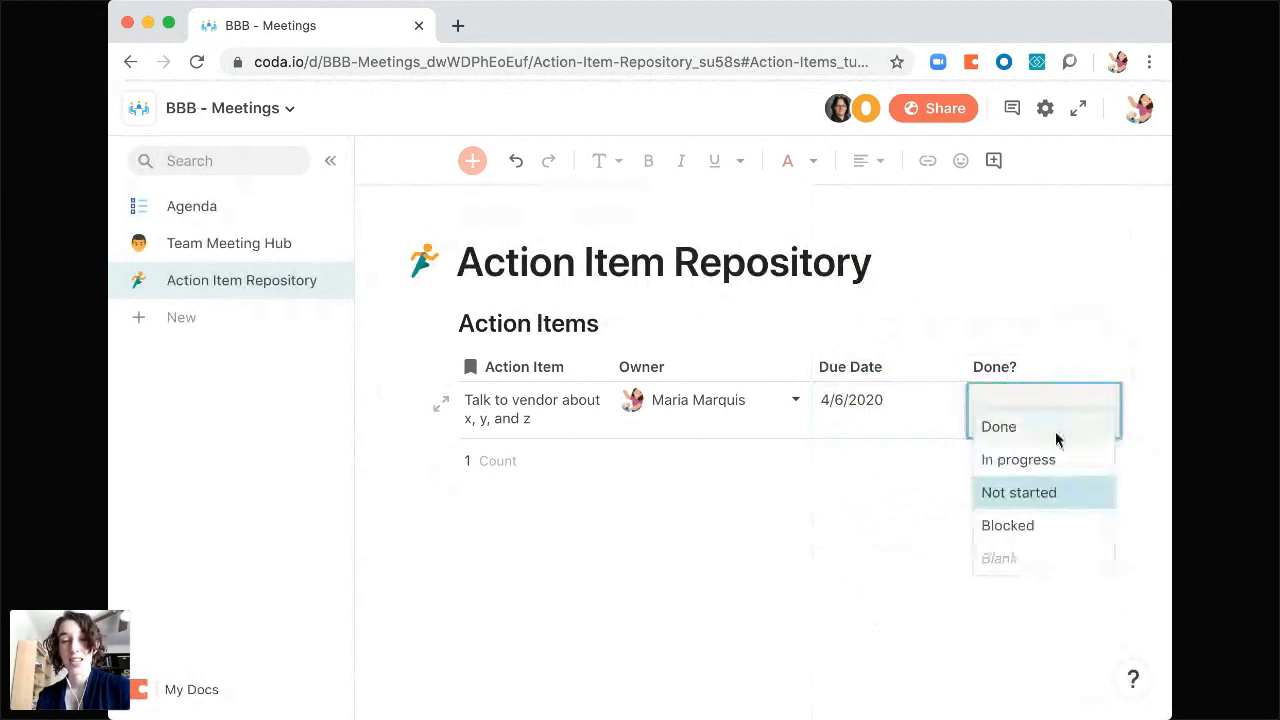
left_click(1058, 438)
left_click(1086, 414)
left_click(1034, 528)
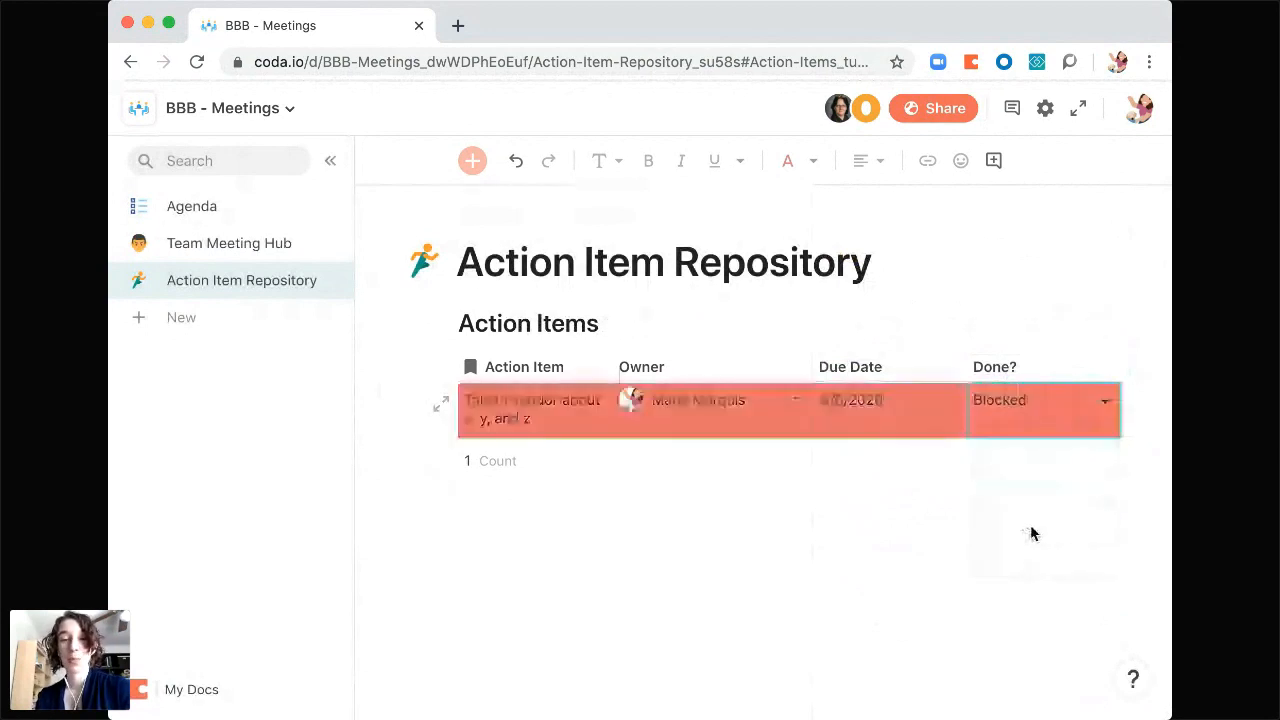
left_click(1086, 425)
left_click(1070, 456)
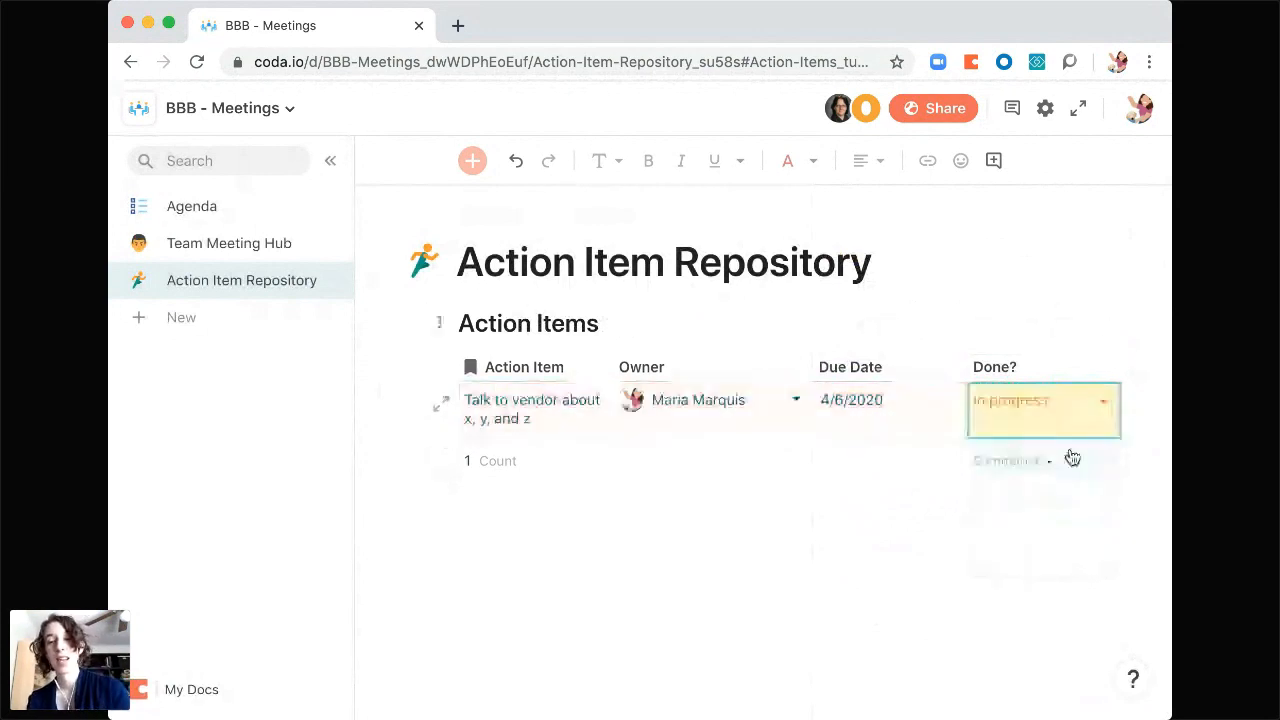
left_click(1080, 420)
left_click(1035, 430)
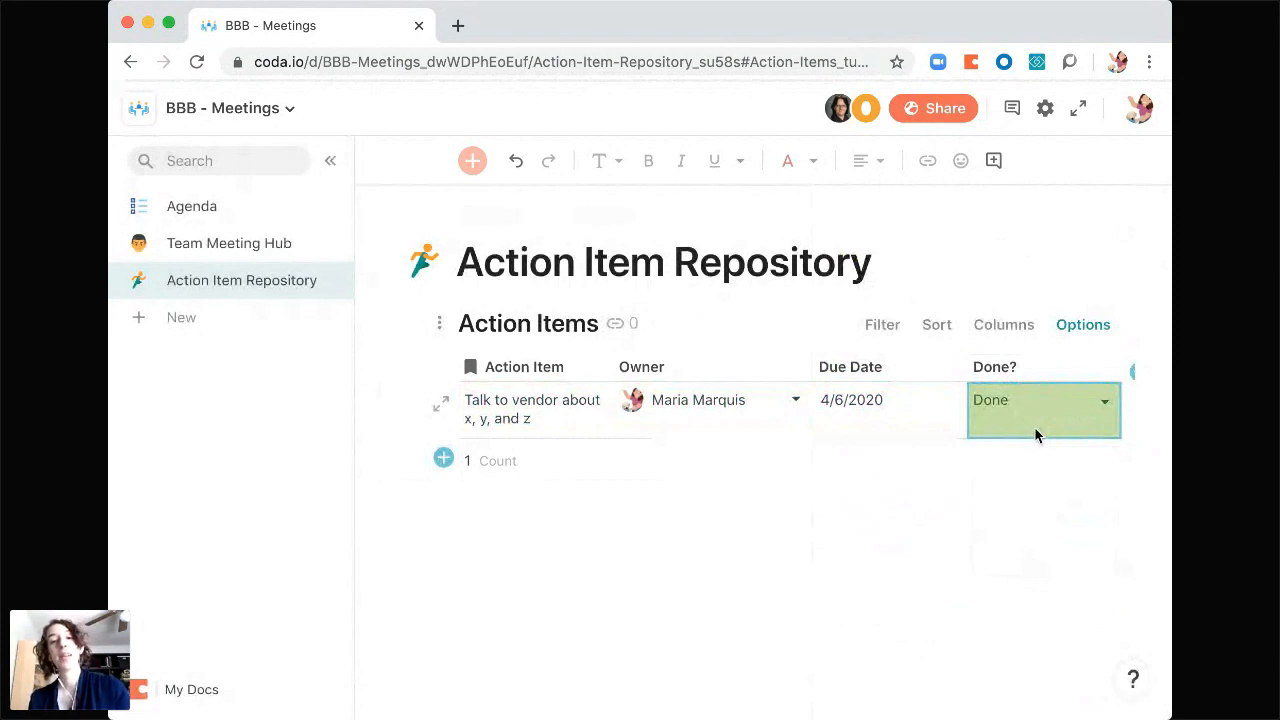
- Filter the Action Items table to show only rows where Done? is not Done, and close the table options
left_click(883, 326)
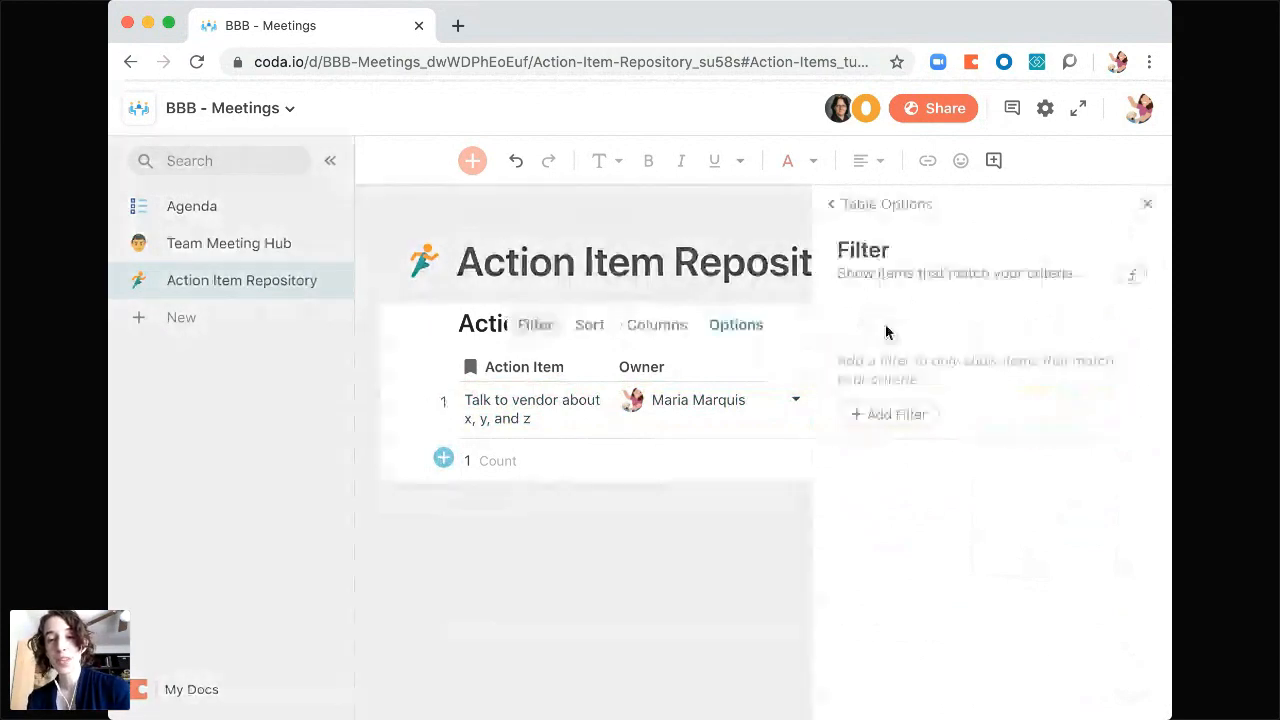
left_click(902, 420)
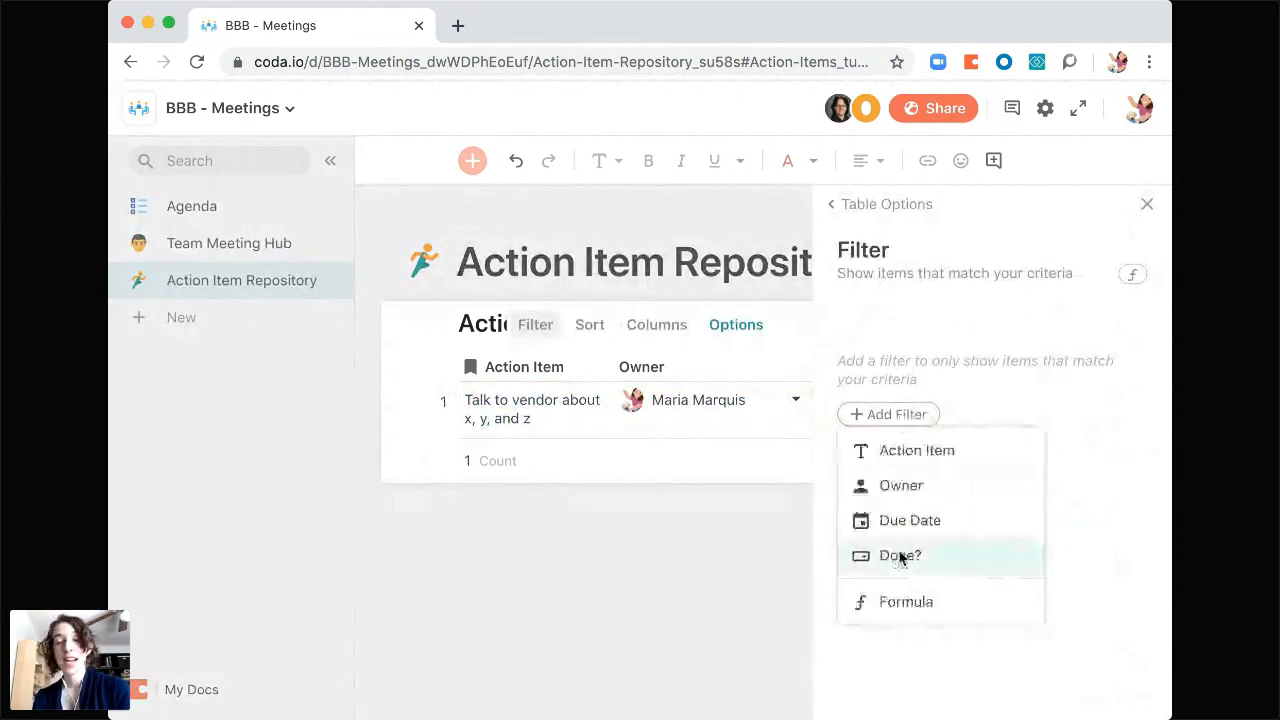
left_click(949, 559)
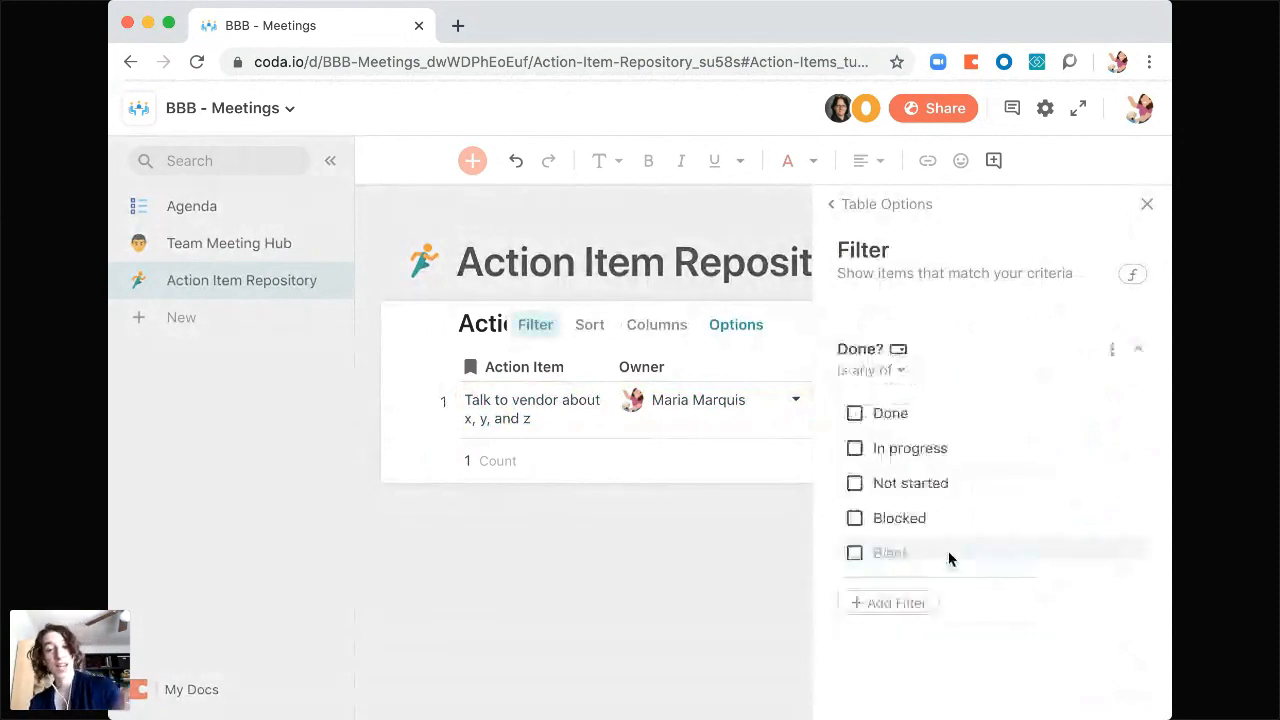
left_click(880, 372)
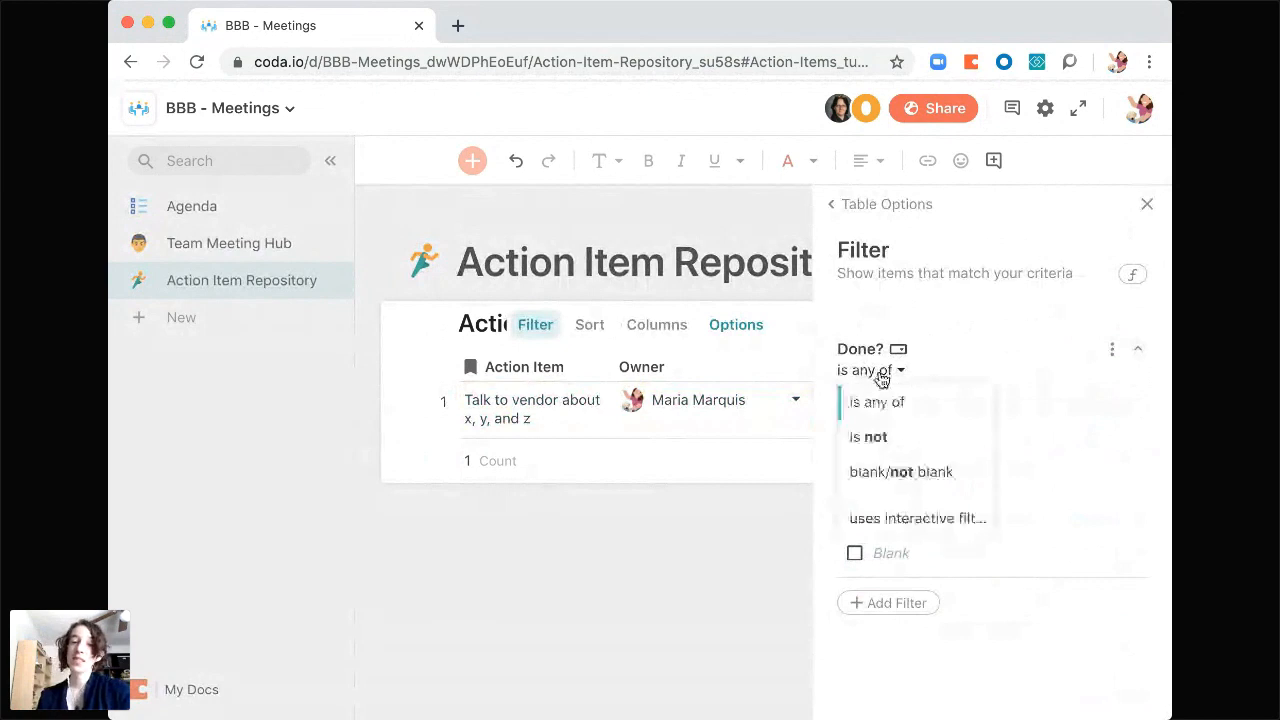
left_click(910, 443)
left_click(854, 414)
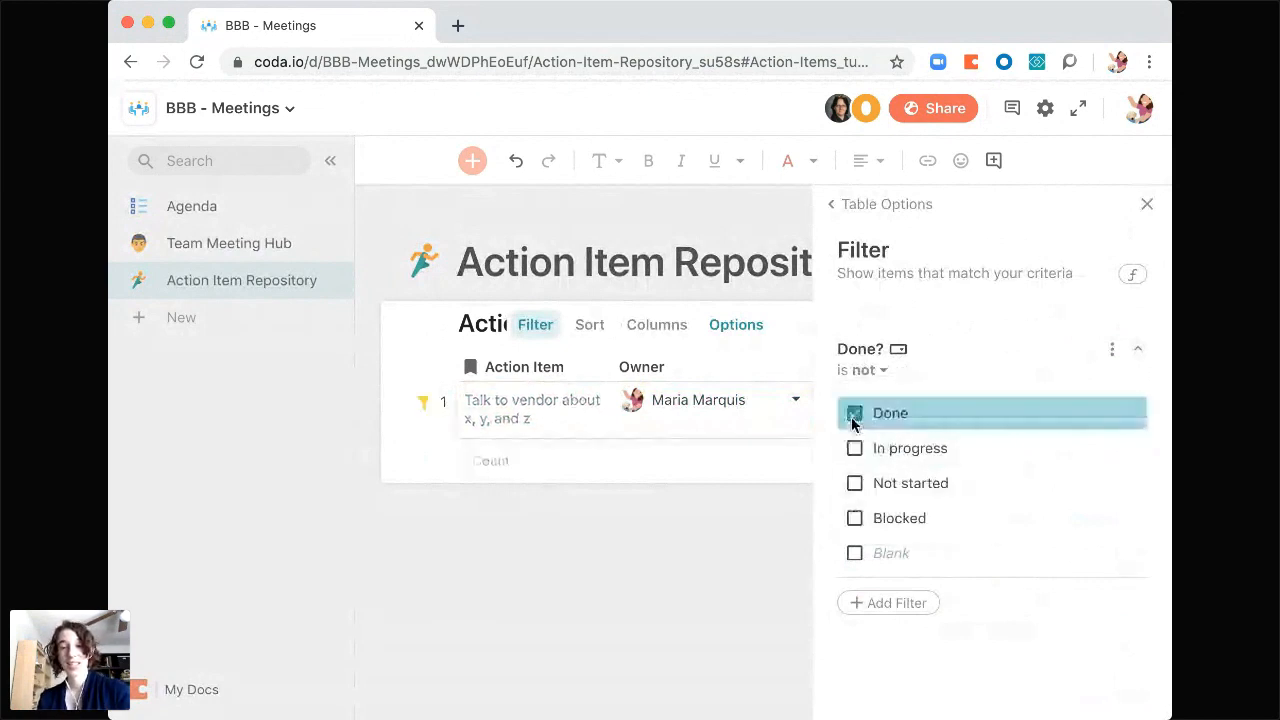
left_click(1148, 207)
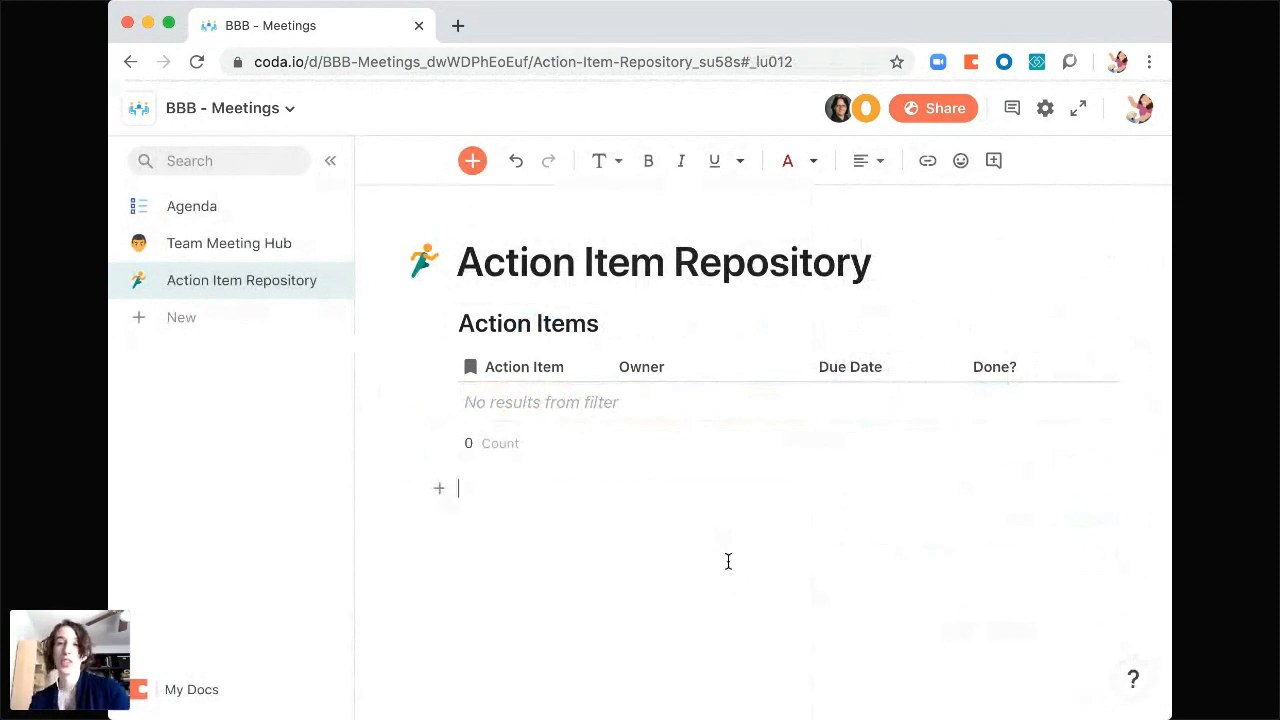
- Add a line to the Team Meeting Hub notes saying a teammate worked on the linked vendor action item "and had a great conversation", and collapse Notes
left_click(251, 245)
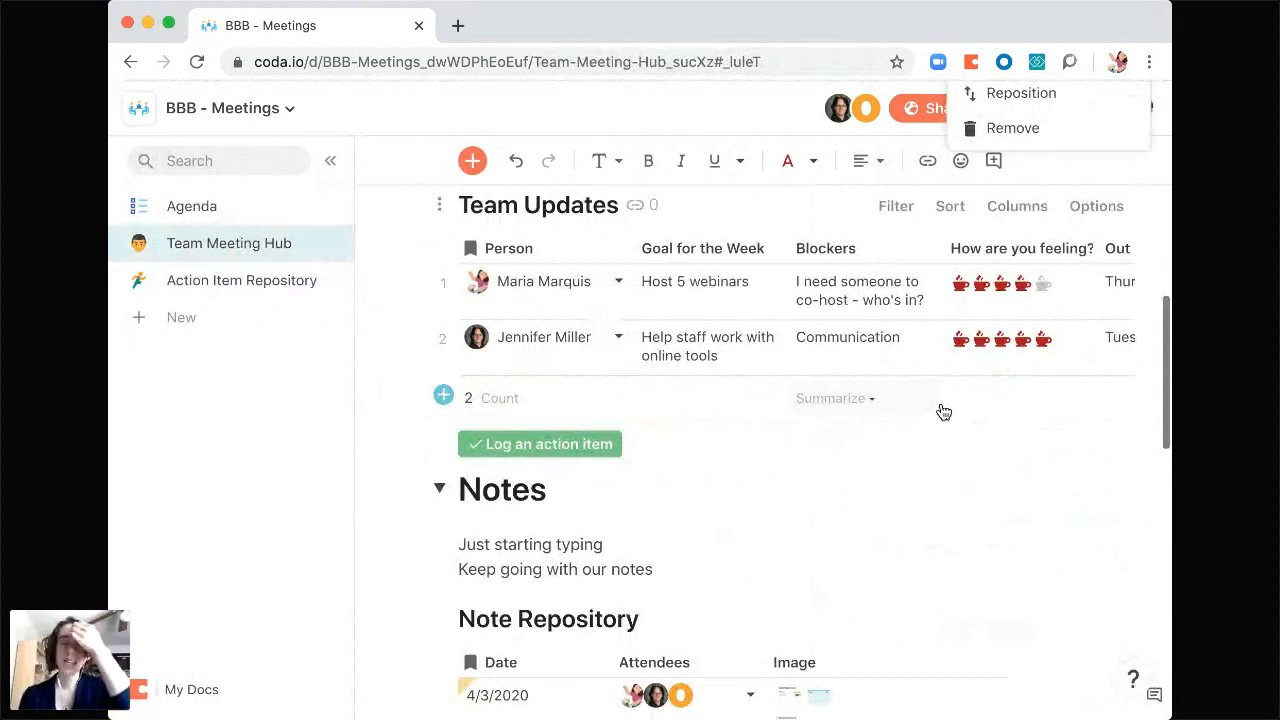
left_click(675, 567)
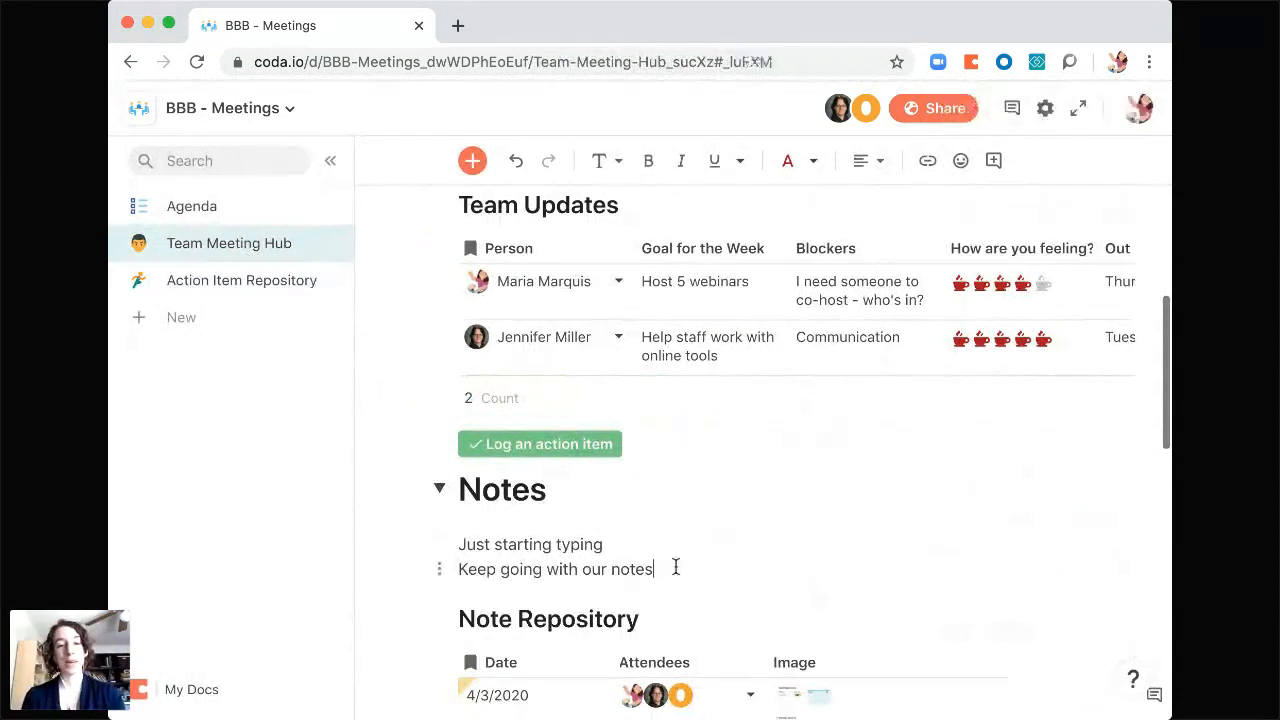
key("Return")
type("Maria")
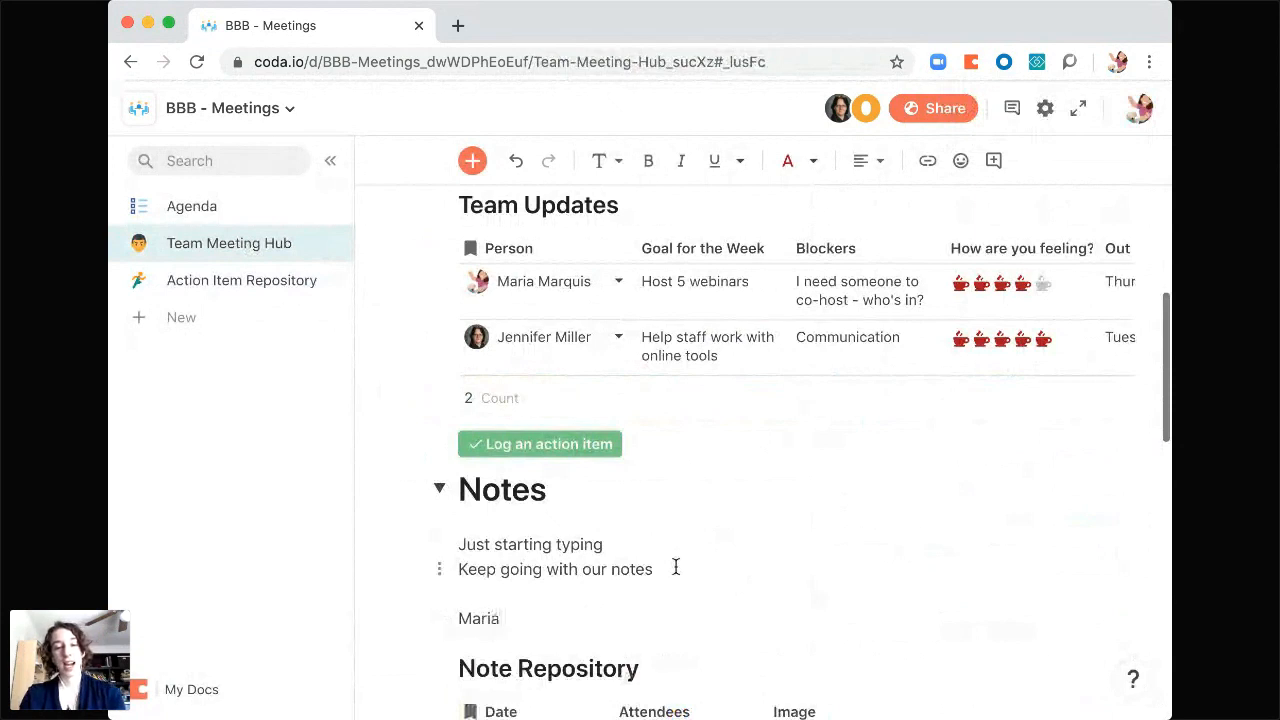
type(" worked on @ta")
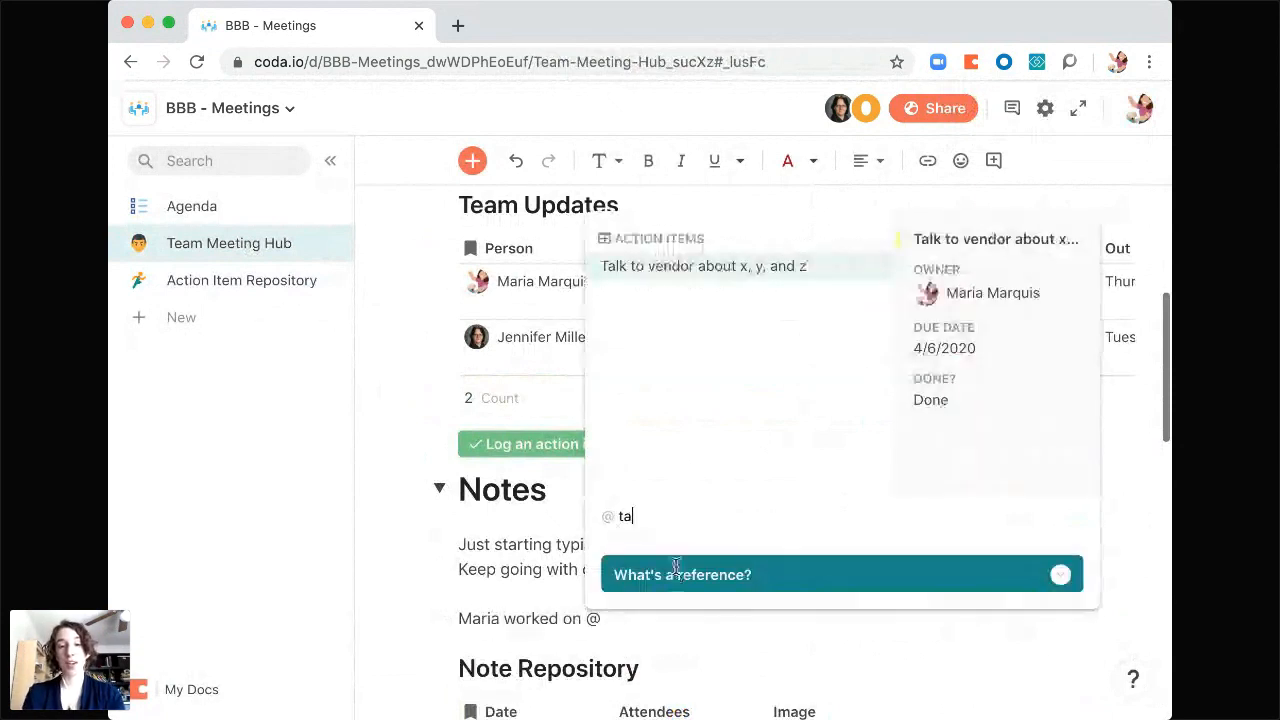
key("Return")
type("and z and had a great conversation")
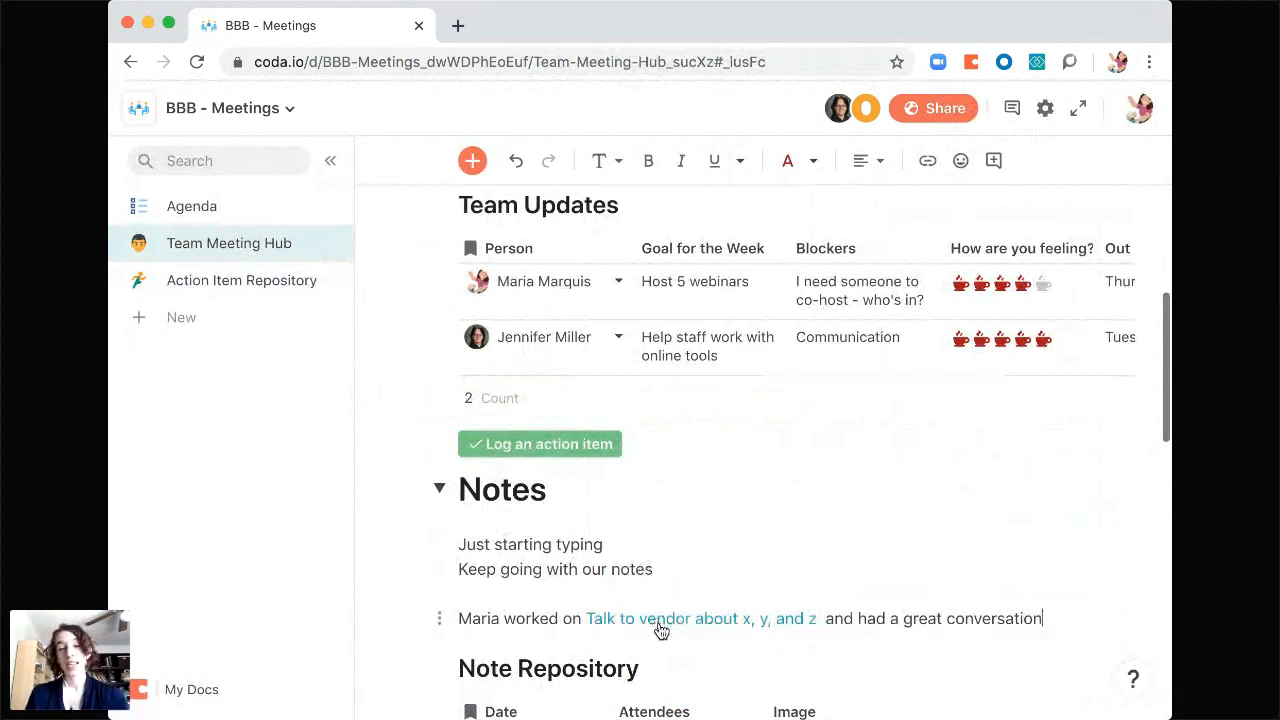
mouse_move(660, 626)
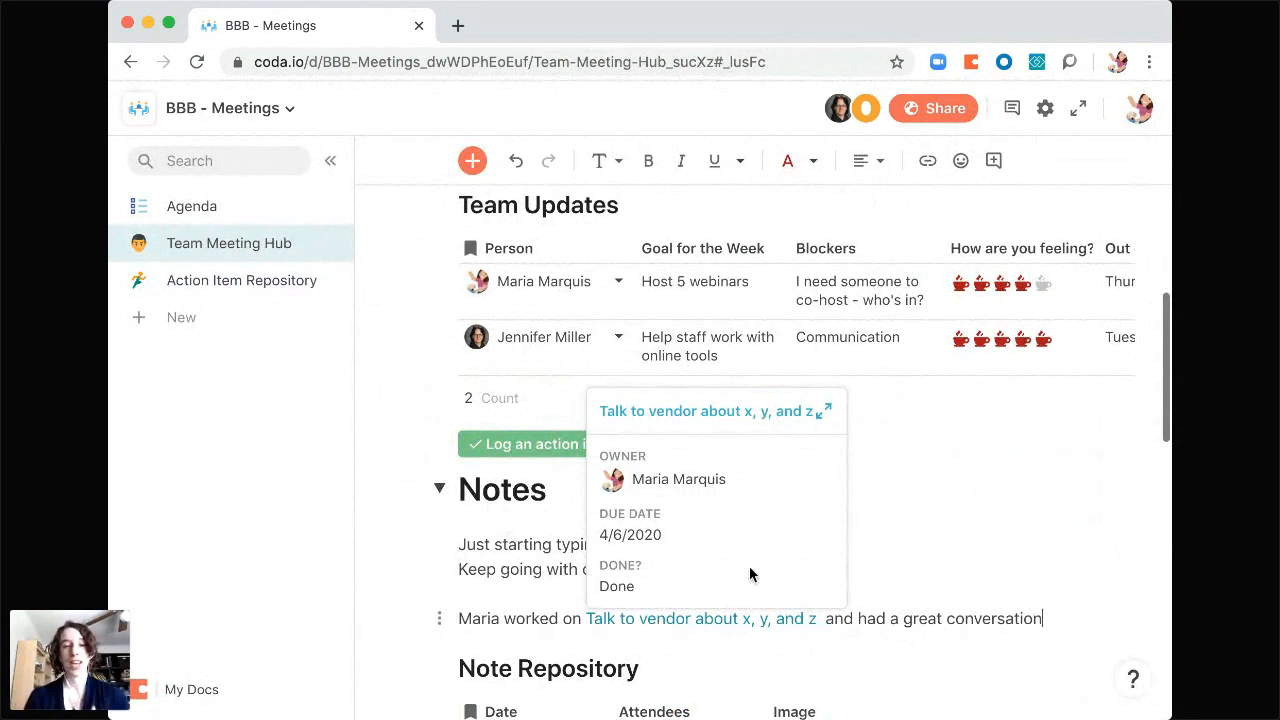
left_click(439, 488)
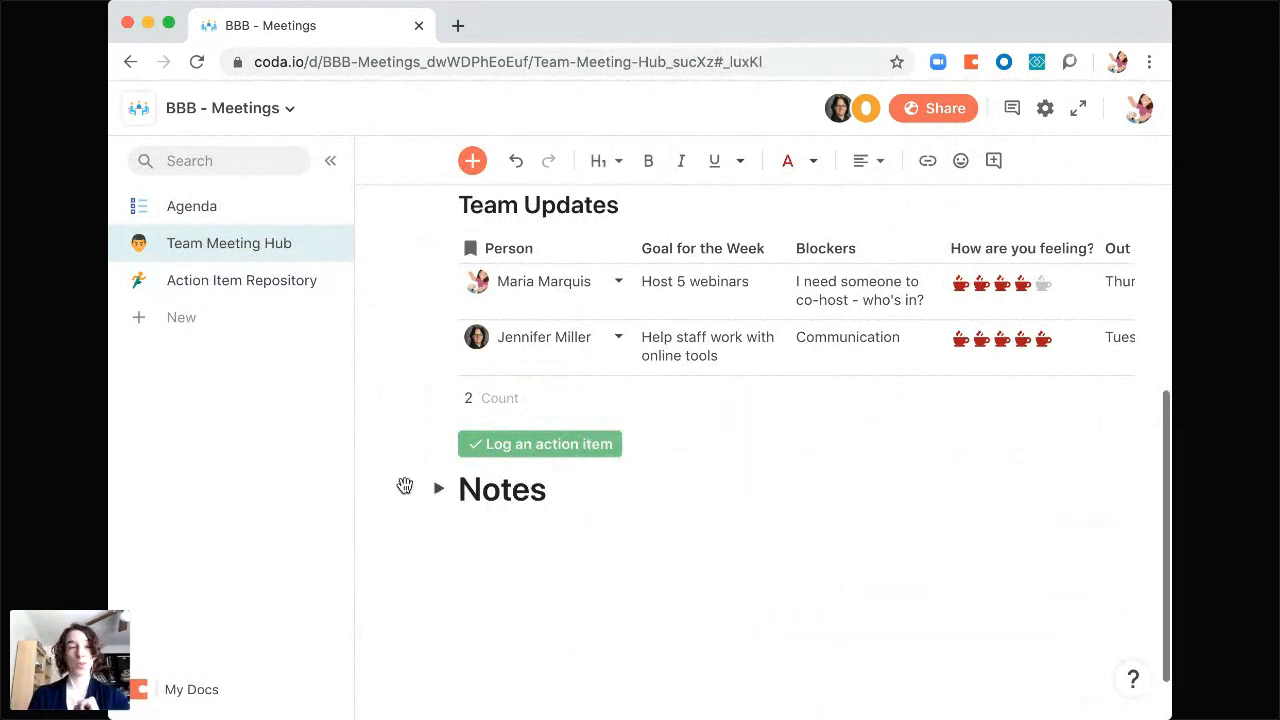
- Check off Managing action items and During the meeting in the Agenda checklist
left_click(231, 217)
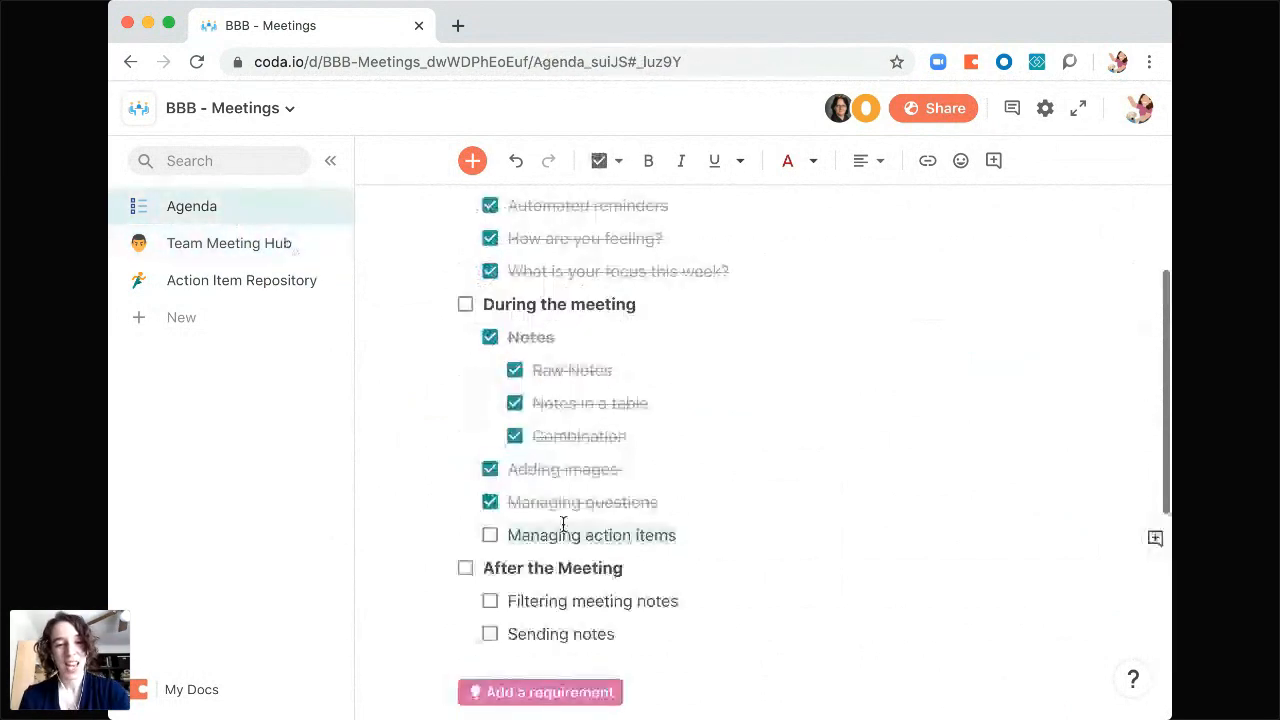
left_click(491, 536)
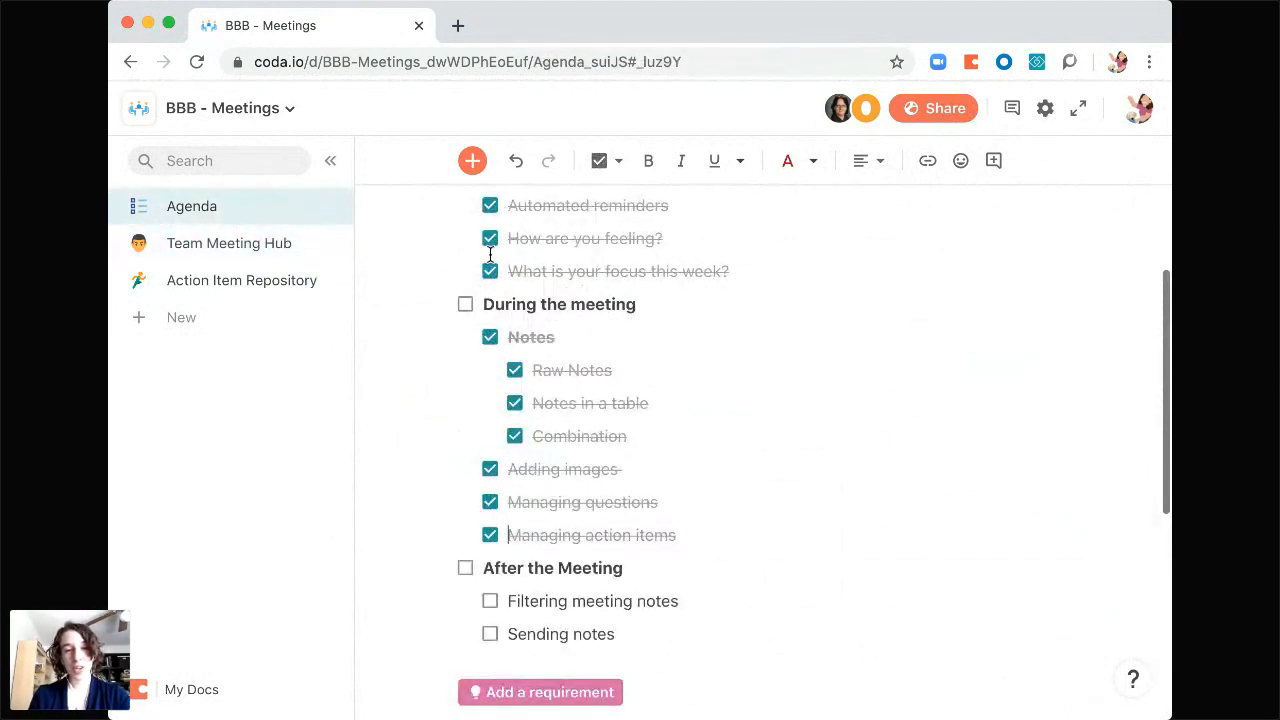
left_click(466, 306)
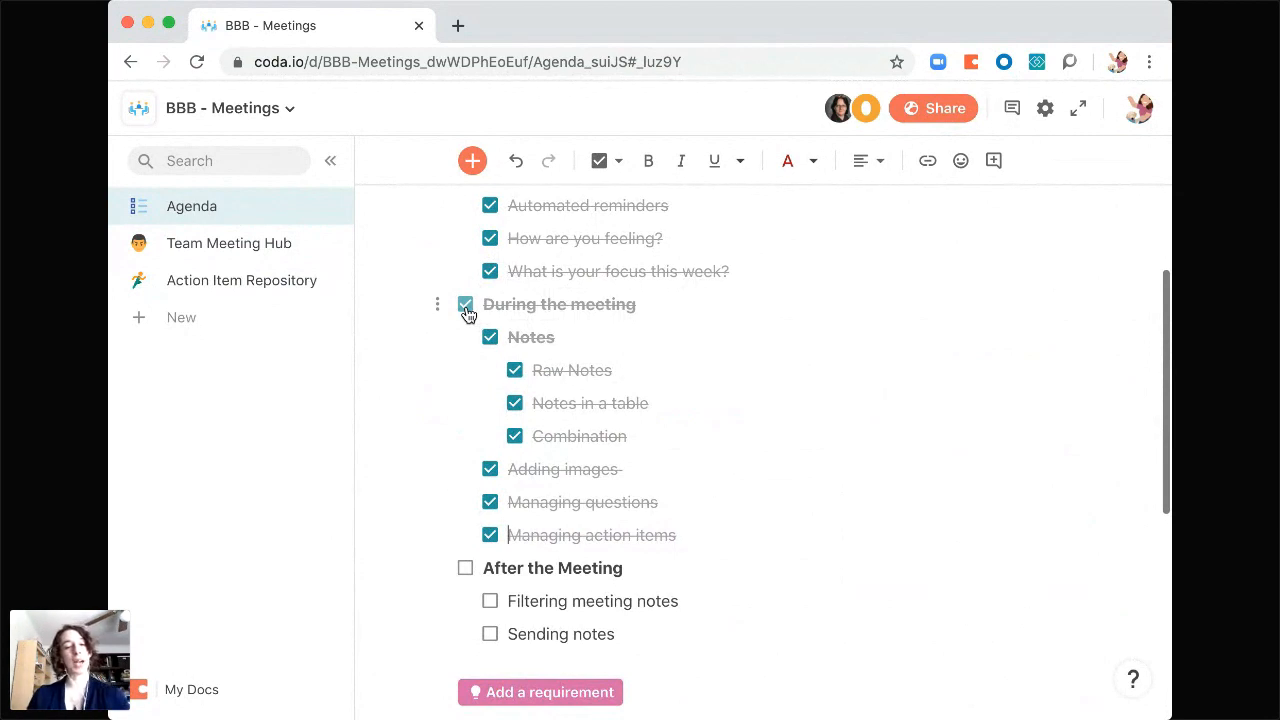
scroll(691, 651, "down", 3)
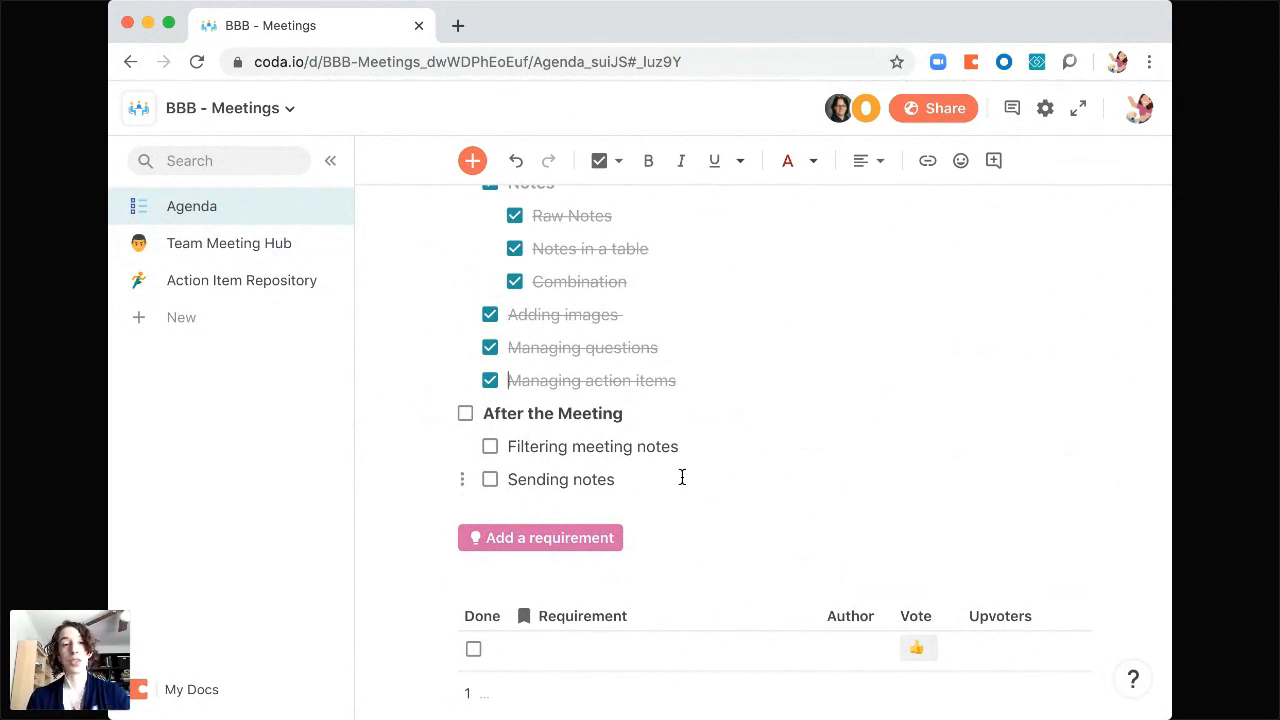
- Expand the Team Meeting Hub notes and add a select list column named Meeting Type to the Note Repository table
left_click(235, 258)
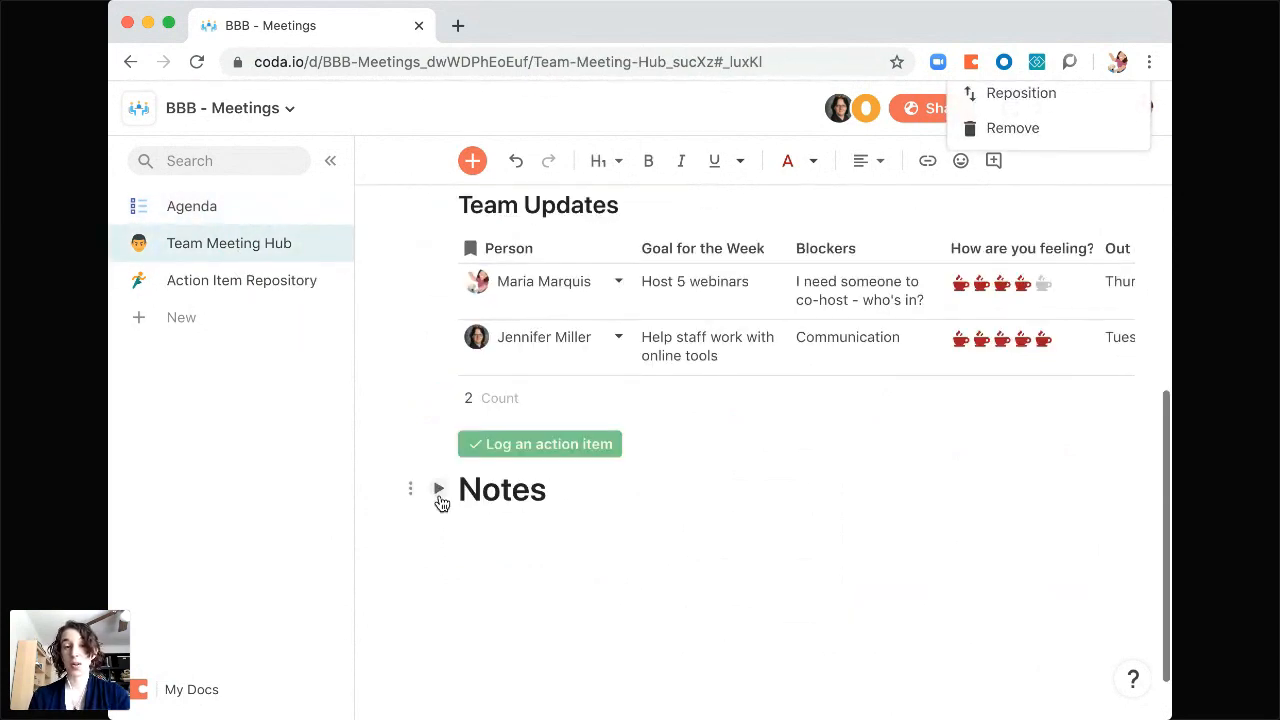
left_click(440, 490)
scroll(646, 565, "down", 5)
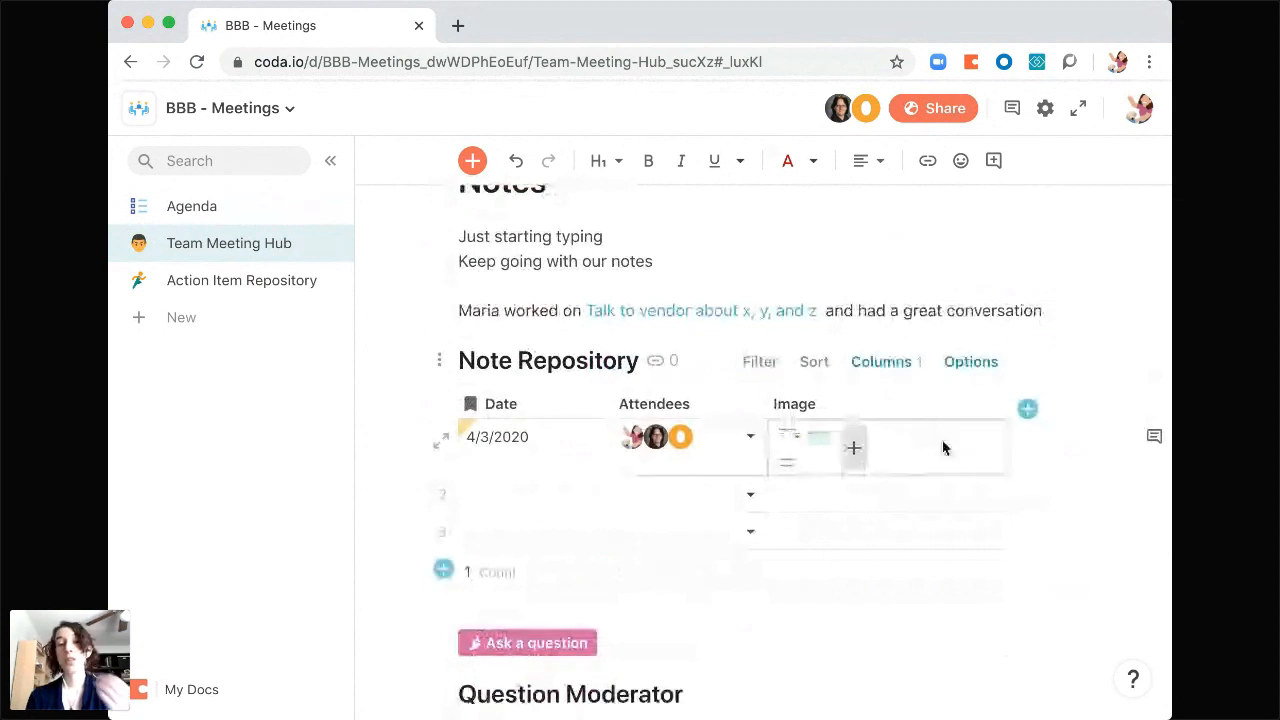
left_click(1030, 412)
mouse_move(888, 233)
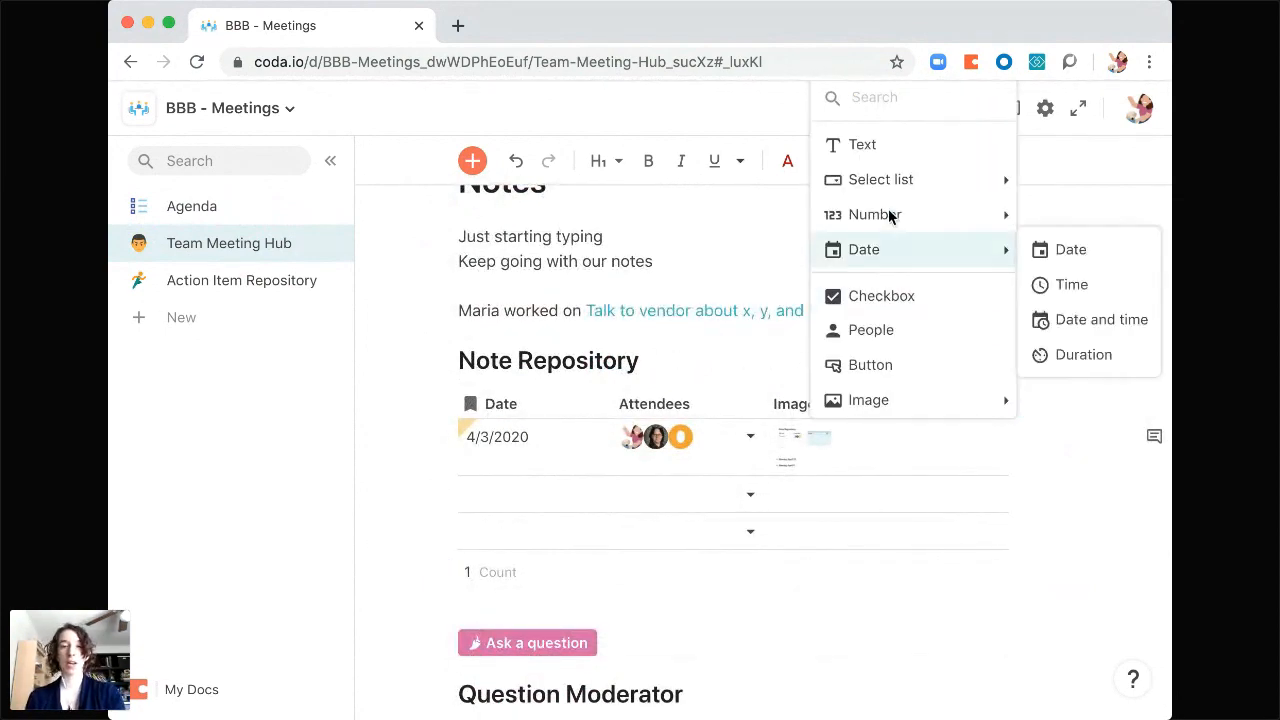
mouse_move(885, 178)
left_click(749, 179)
type("Meeting Type")
- Fill the three Meeting Type cells with the new options Team, Pro and Urgent
left_click(904, 457)
type("Team")
left_click(892, 463)
left_click(906, 492)
left_click(906, 492)
type("Pro")
left_click(907, 521)
left_click(906, 531)
type("Urgent")
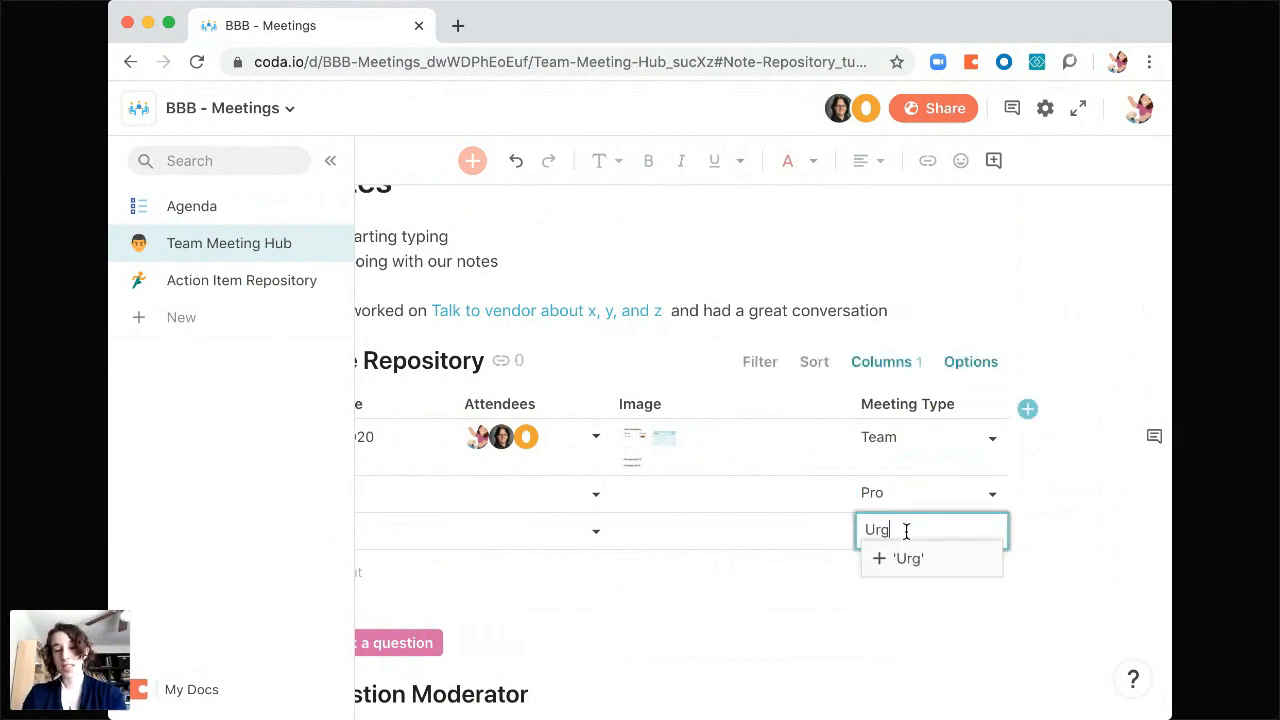
left_click(920, 564)
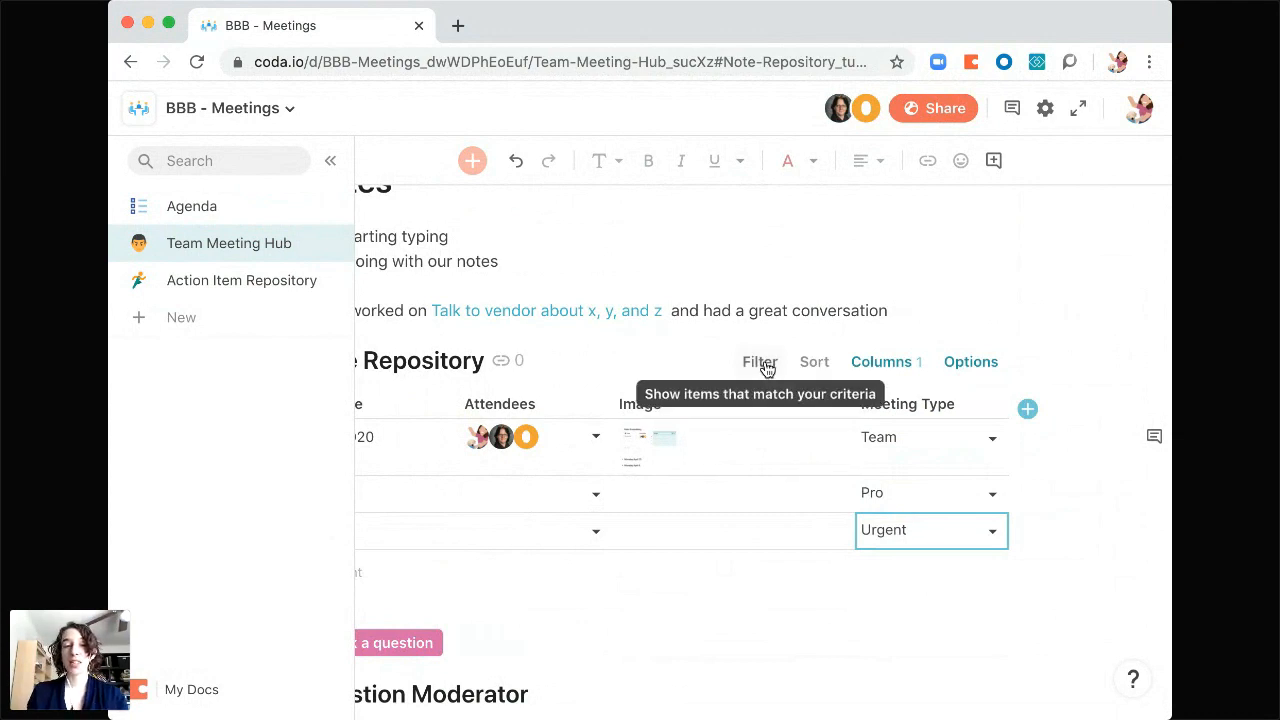
- Insert a multiple select control on a new line under the vendor note, labelled "Choose a meeting type"
scroll(910, 514, "left", 5)
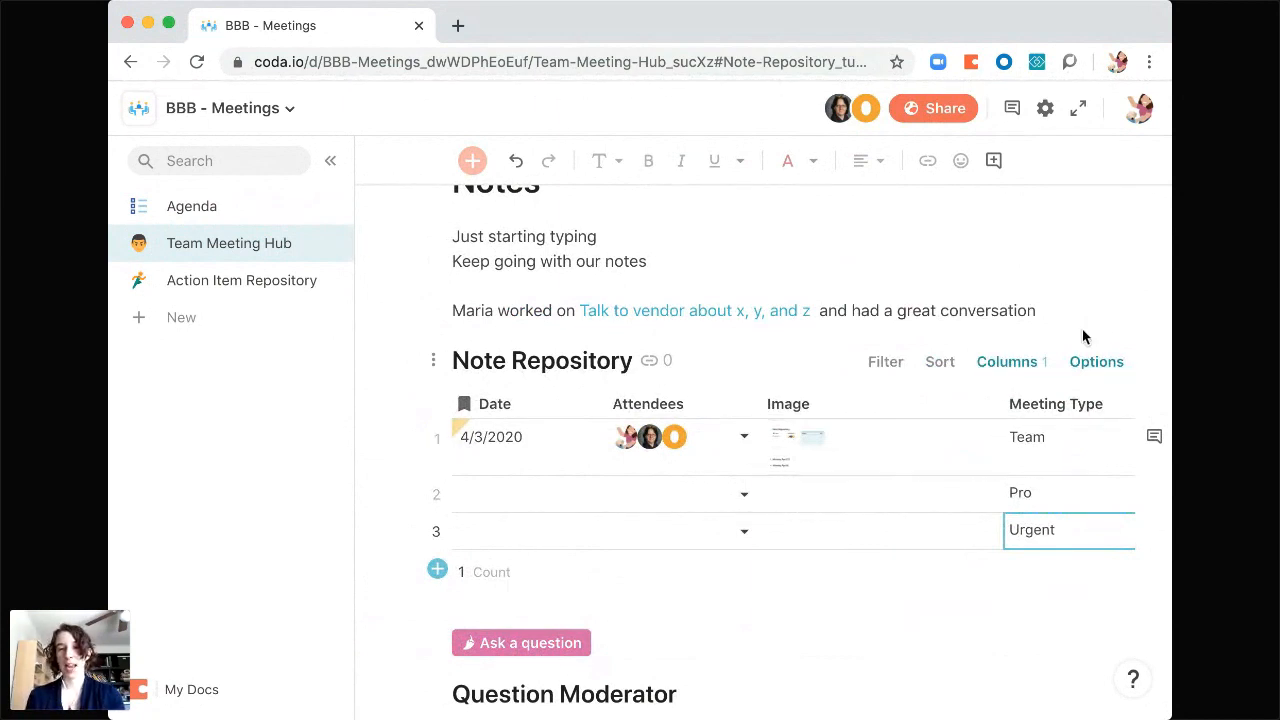
left_click(1060, 309)
key("Return")
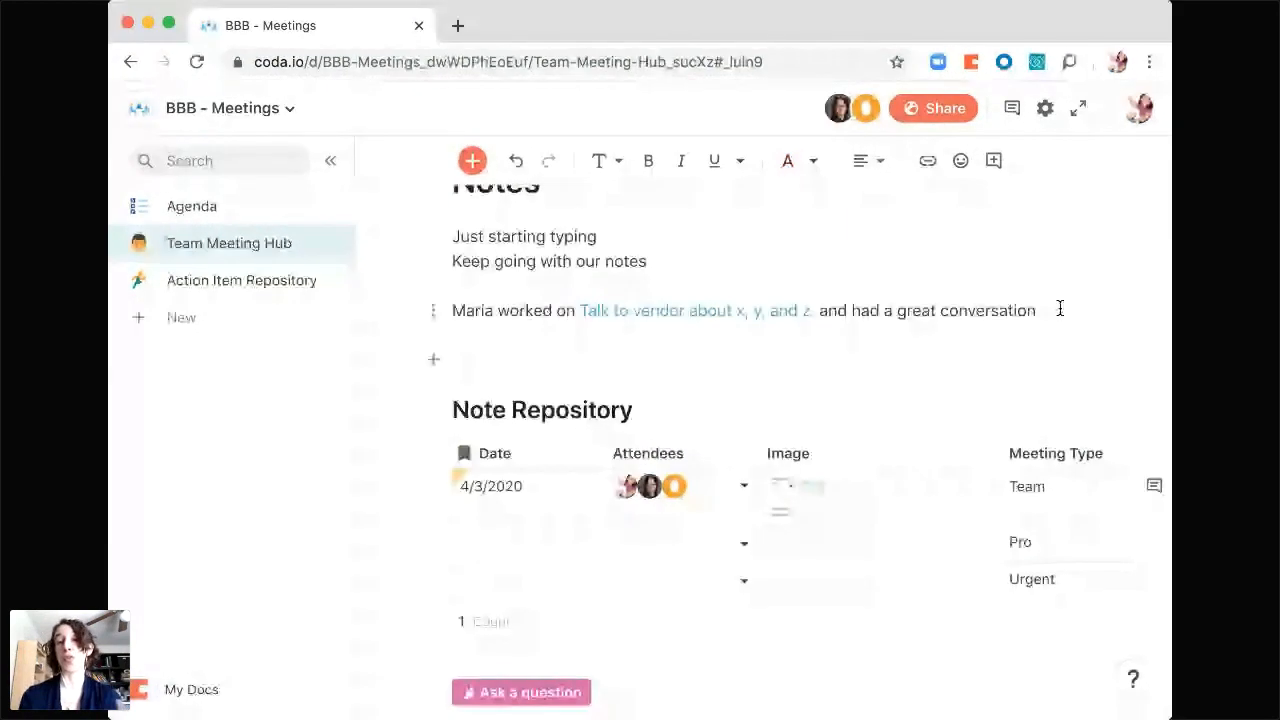
type("/")
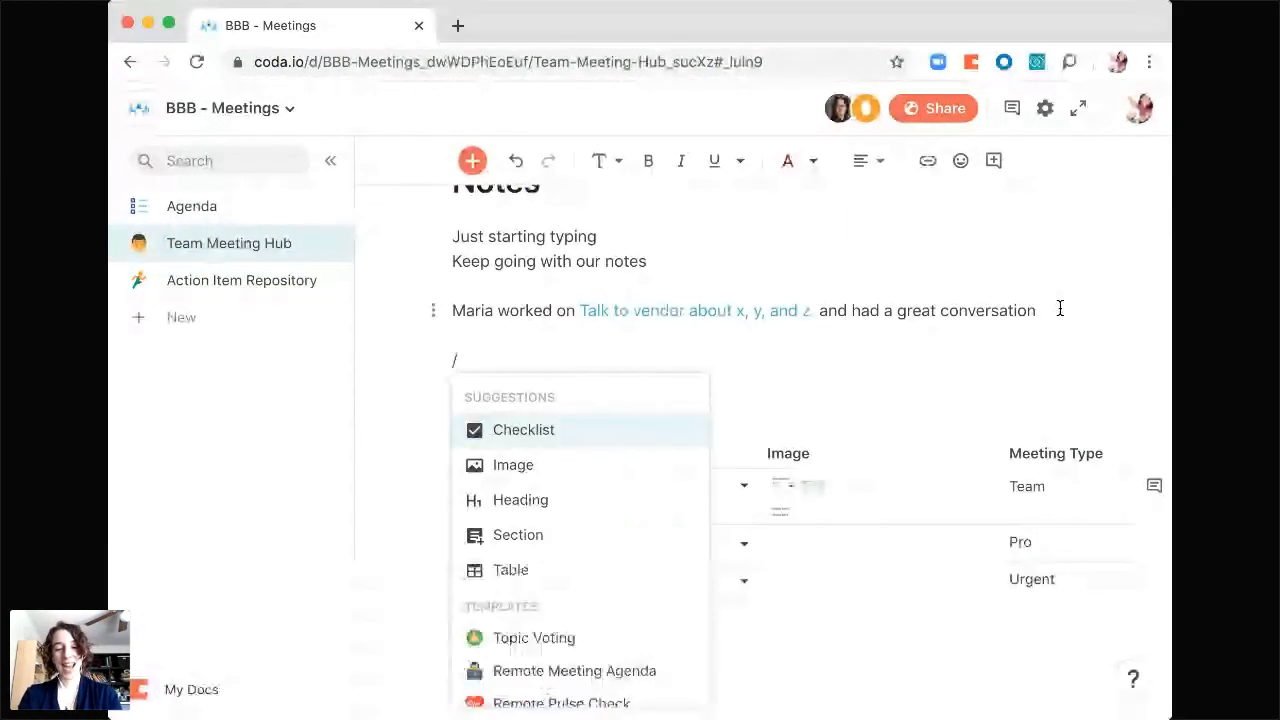
type("sele")
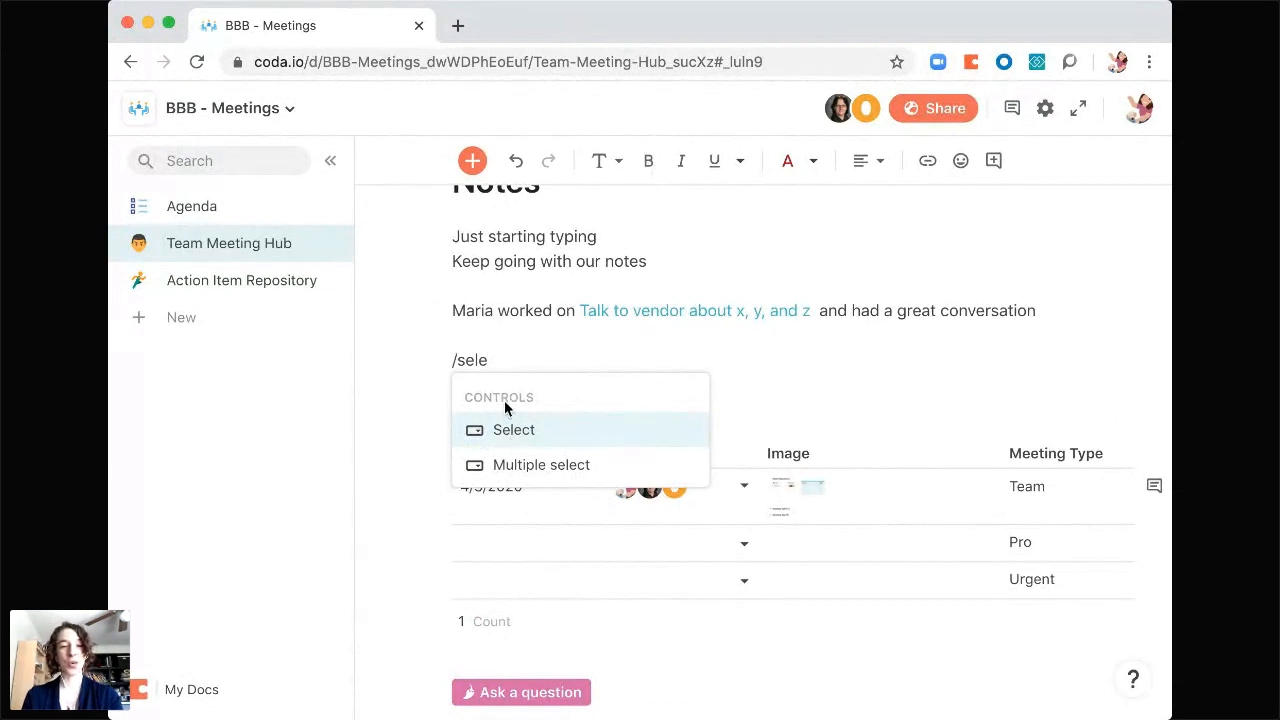
left_click(533, 466)
left_click(444, 367)
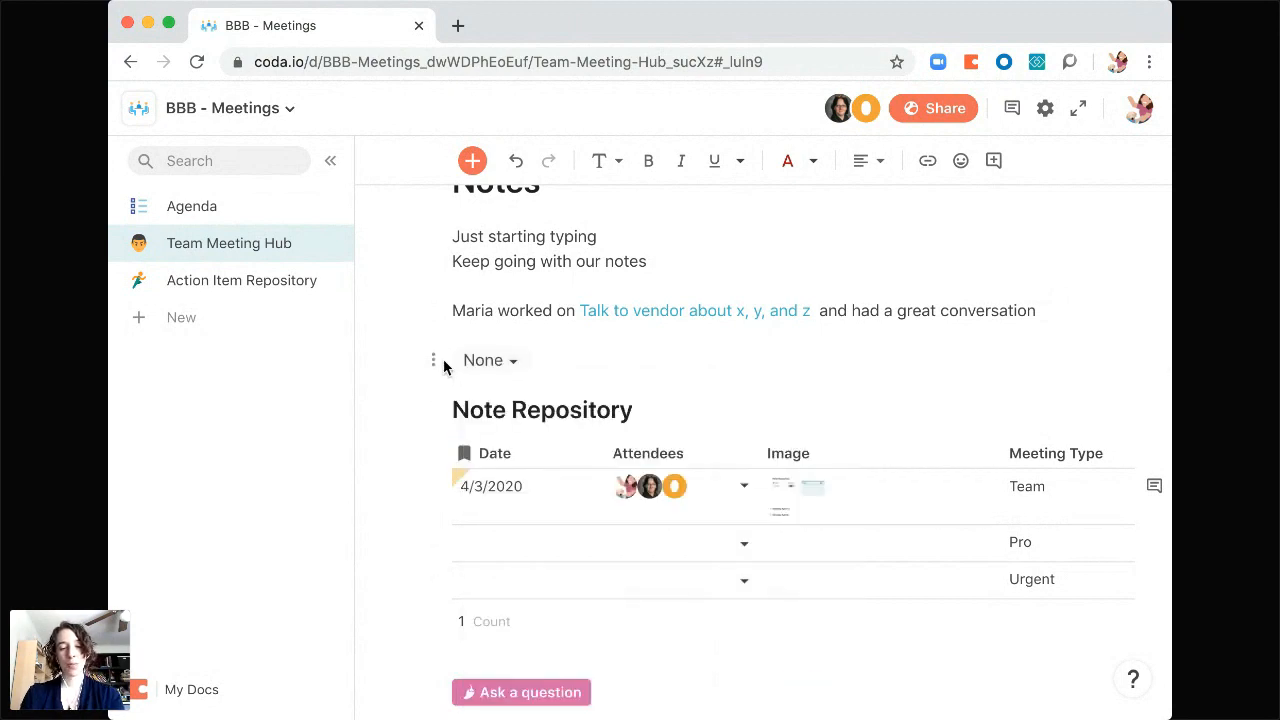
type("Choose a meeti")
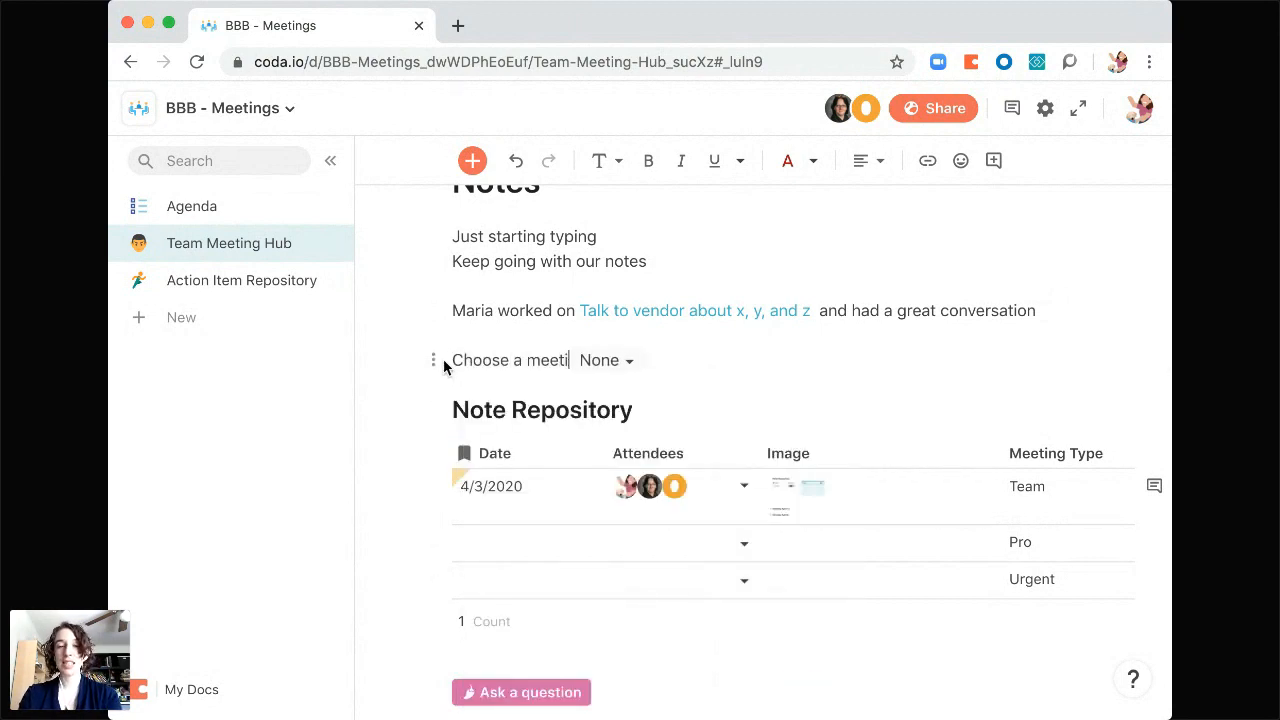
type("ng type")
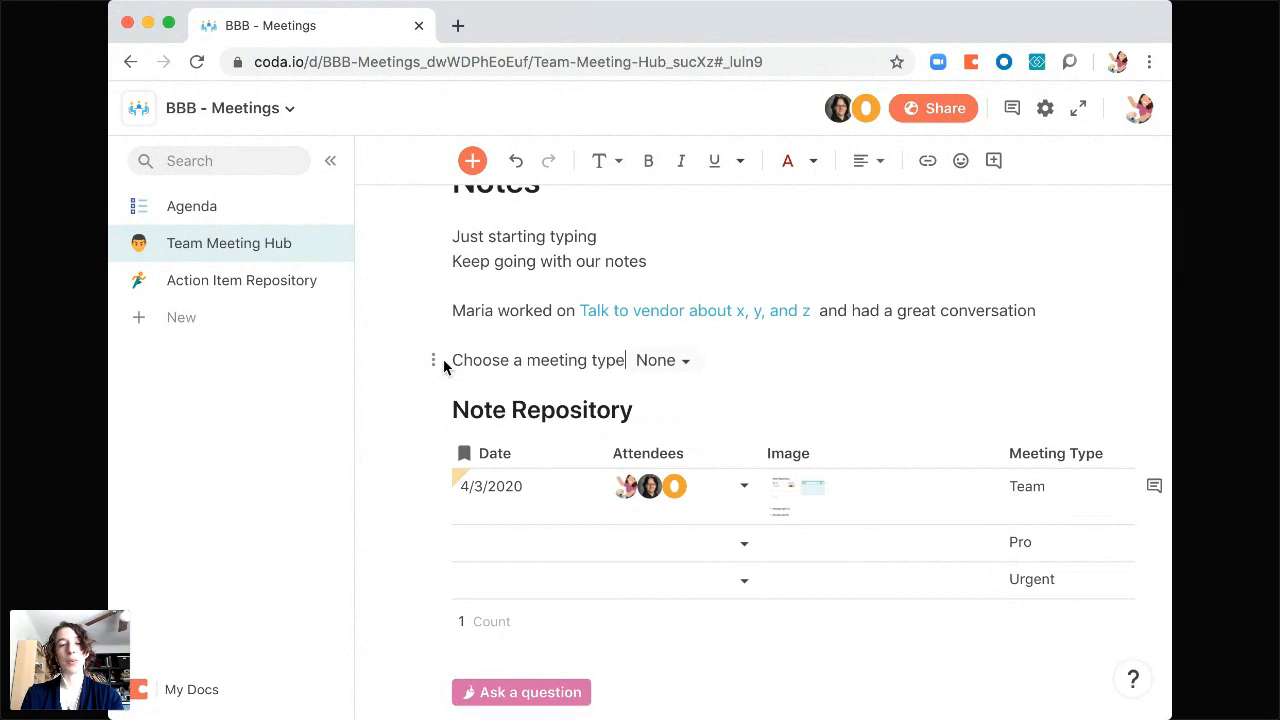
- Name the multiple select control "Meeting Type Picker" in its settings
right_click(686, 363)
left_click(708, 486)
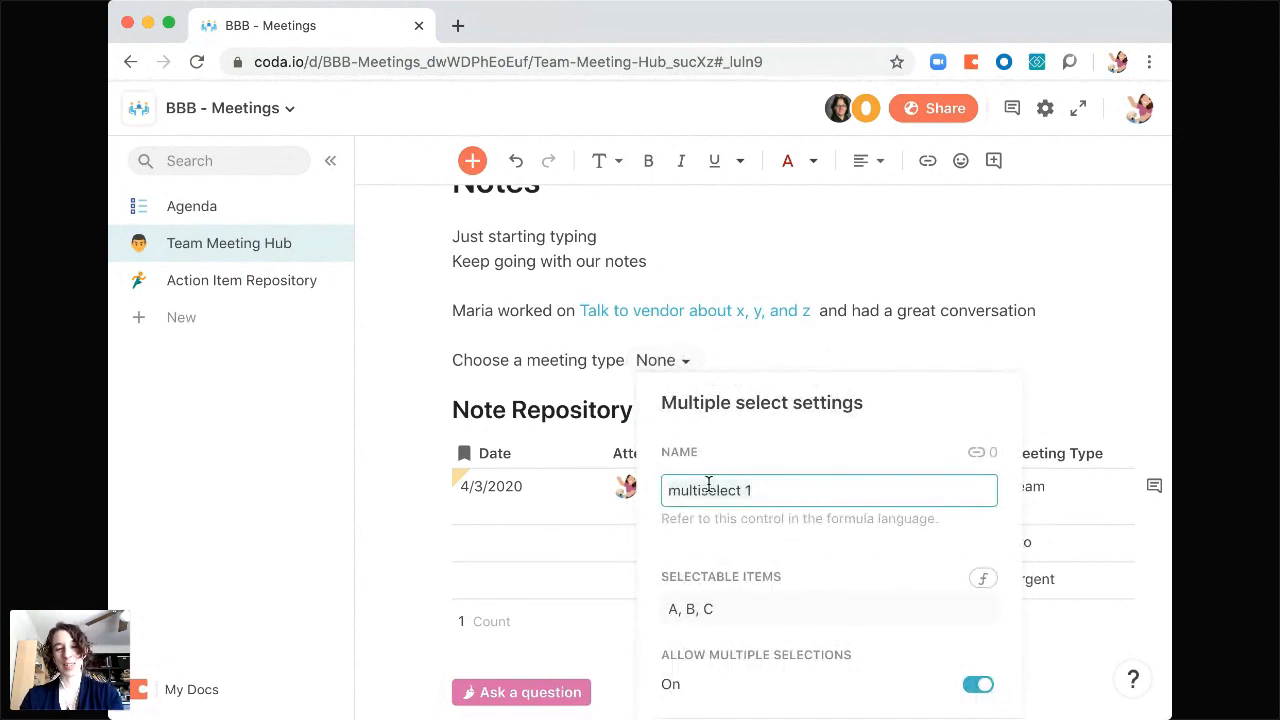
key("ctrl+a")
type("Meeting Ty")
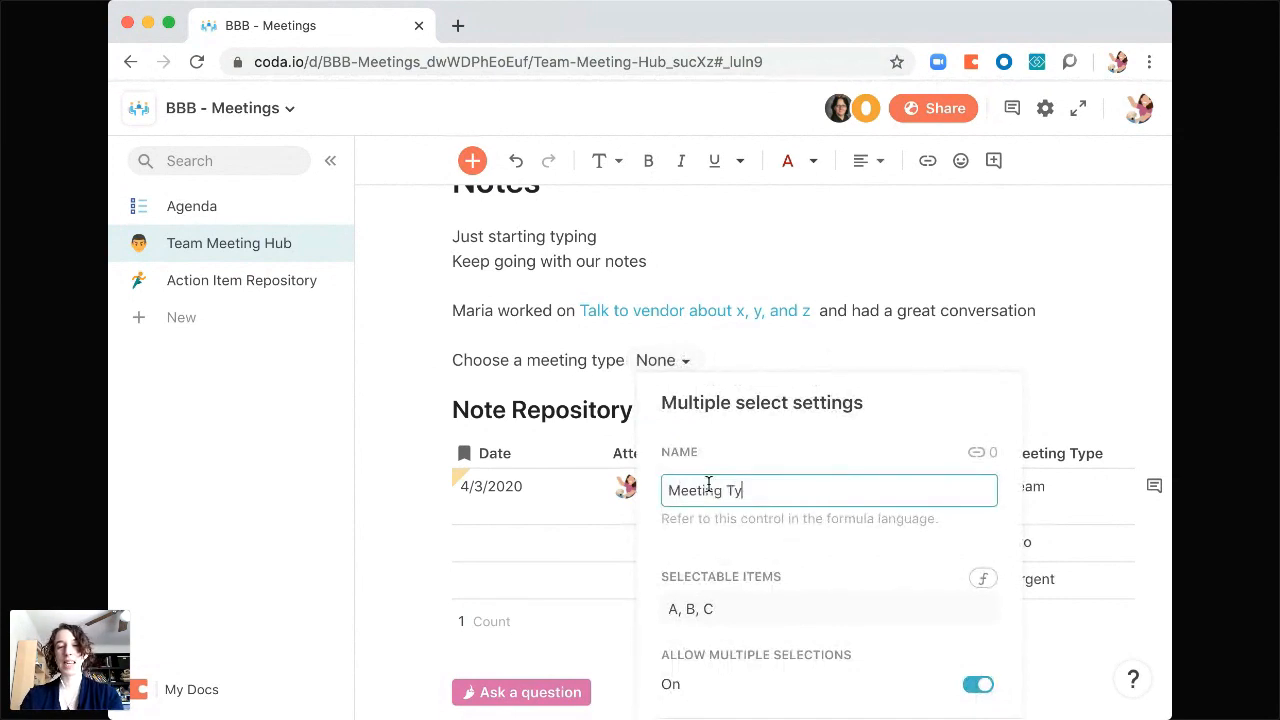
type("pe Picker")
left_click(731, 535)
- Replace the picker's selectable items with a formula for the Note Repository's Meeting Type column, and check the choices it offers
scroll(830, 580, "down", 1)
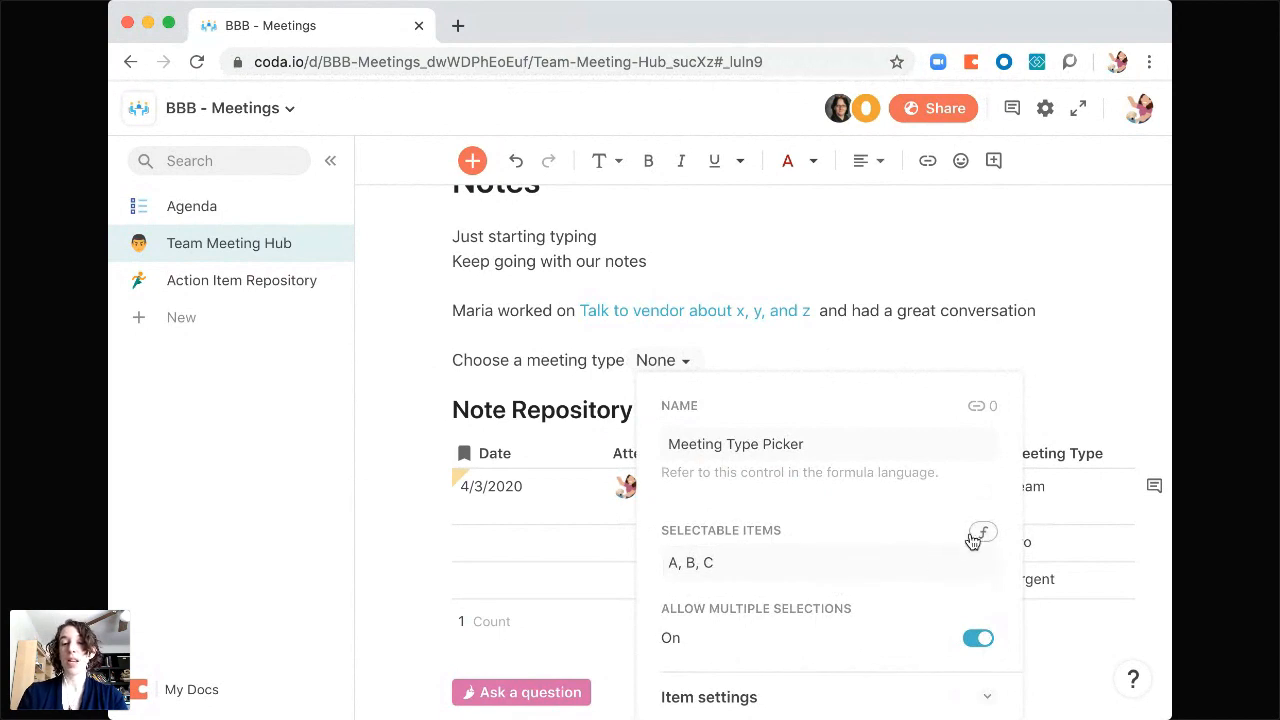
left_click(760, 564)
key("ctrl+a")
key("BackSpace")
type("=")
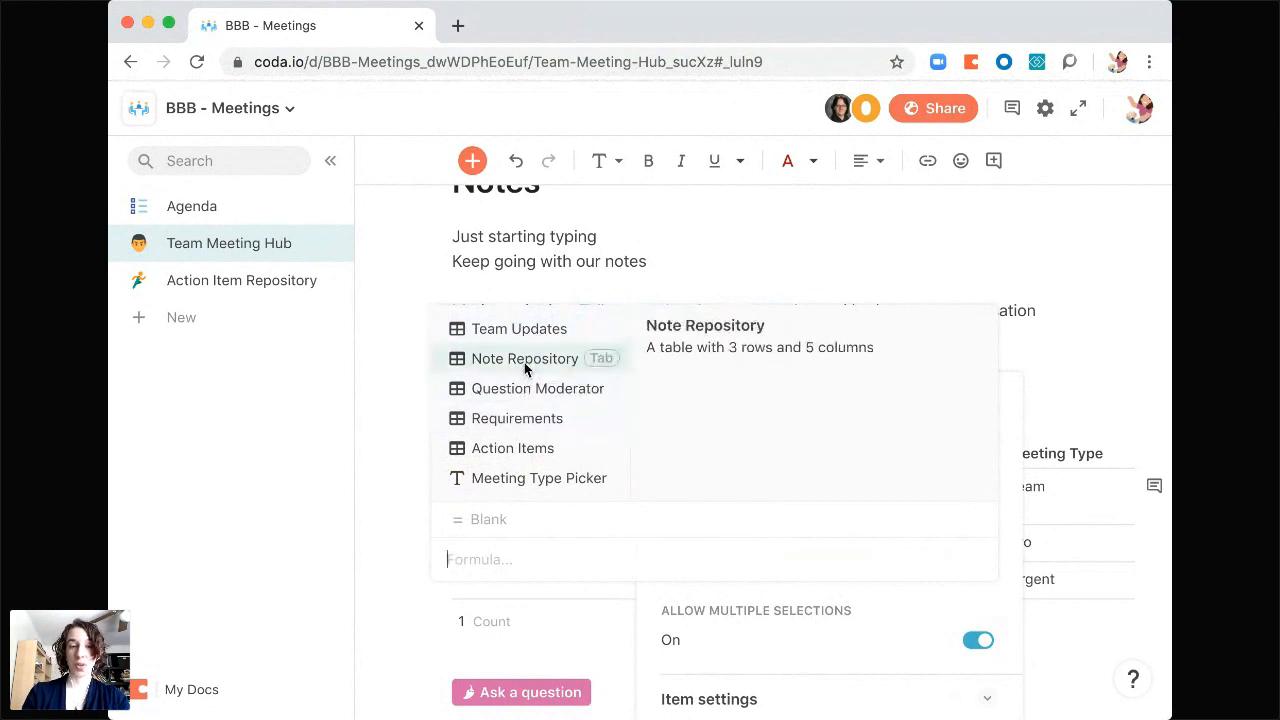
left_click(524, 362)
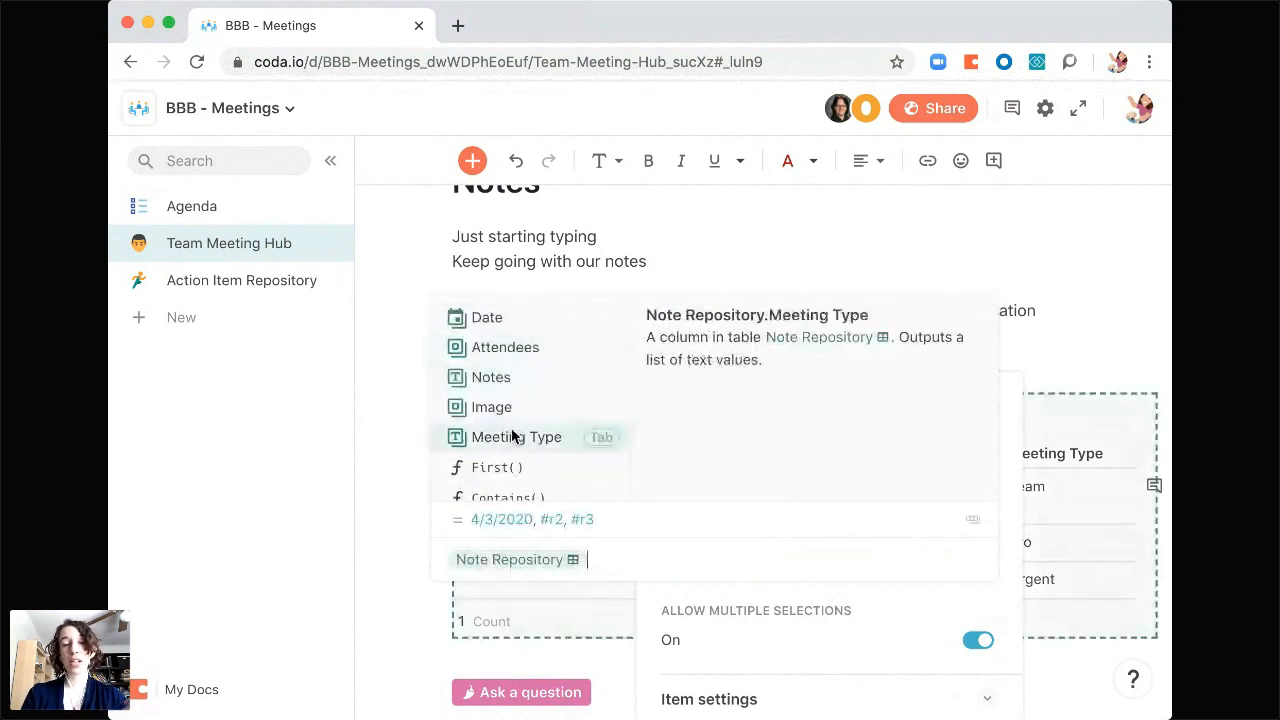
left_click(535, 437)
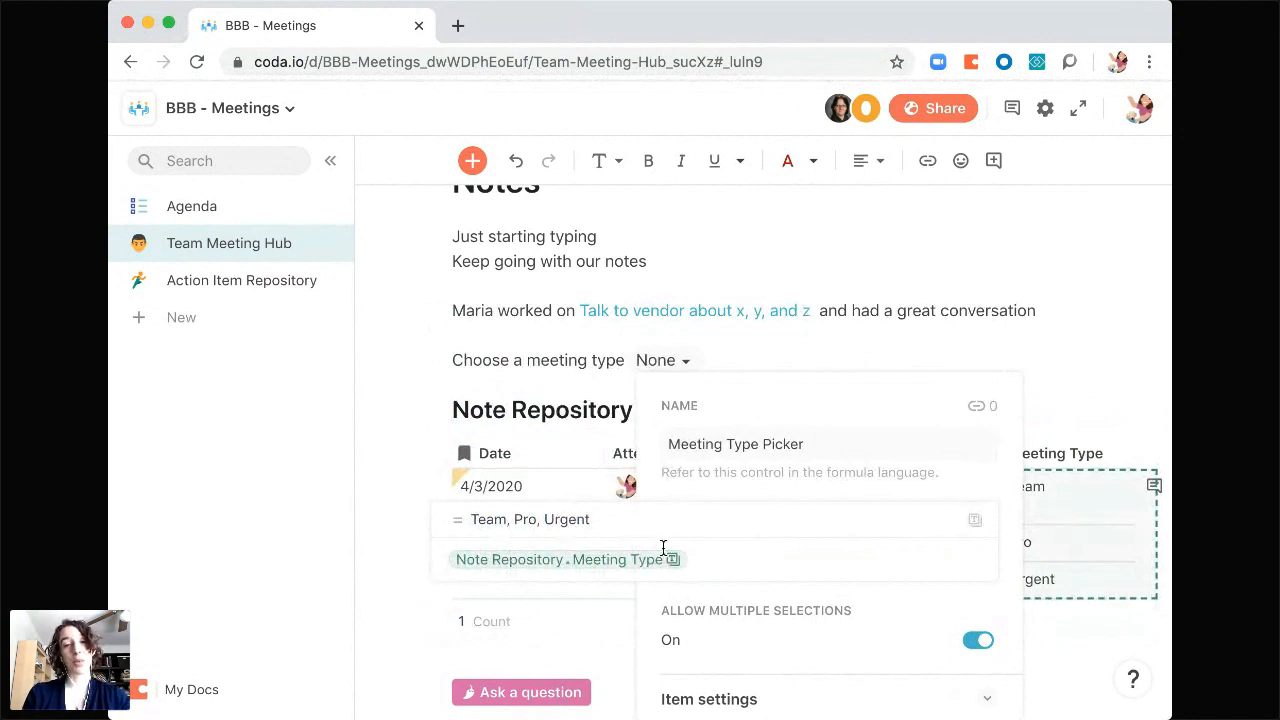
key("Return")
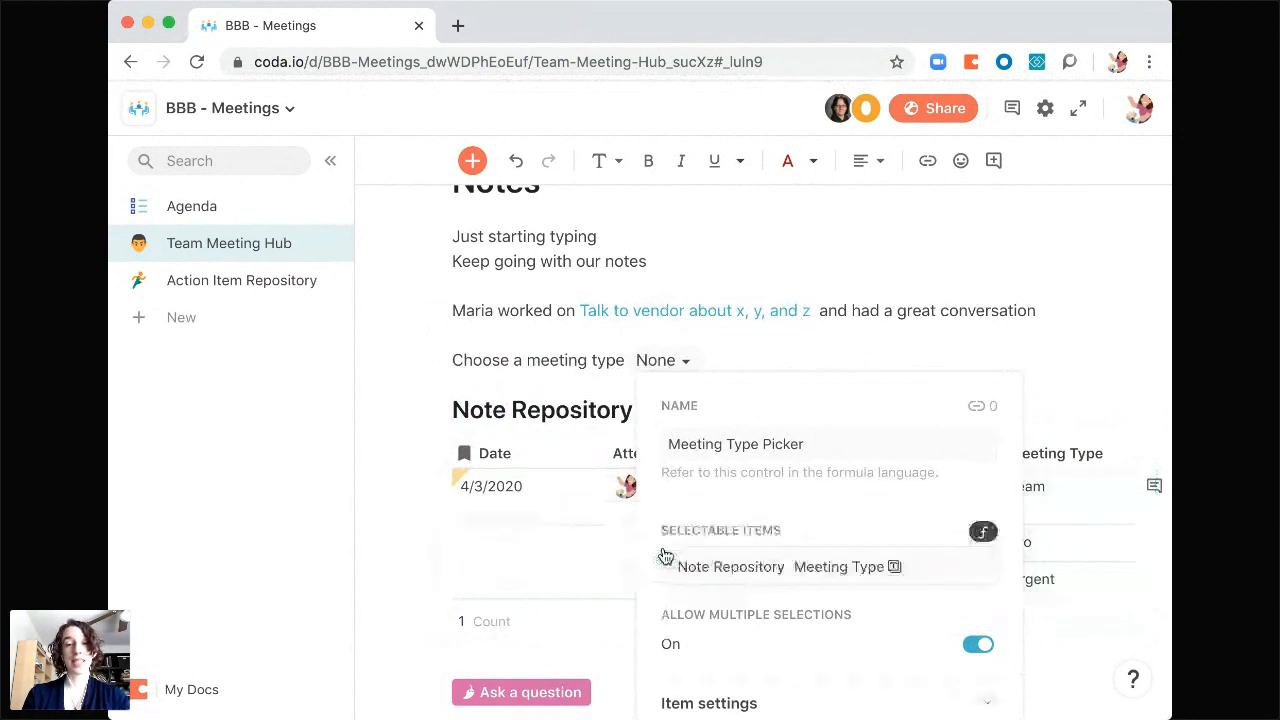
left_click(879, 351)
left_click(672, 365)
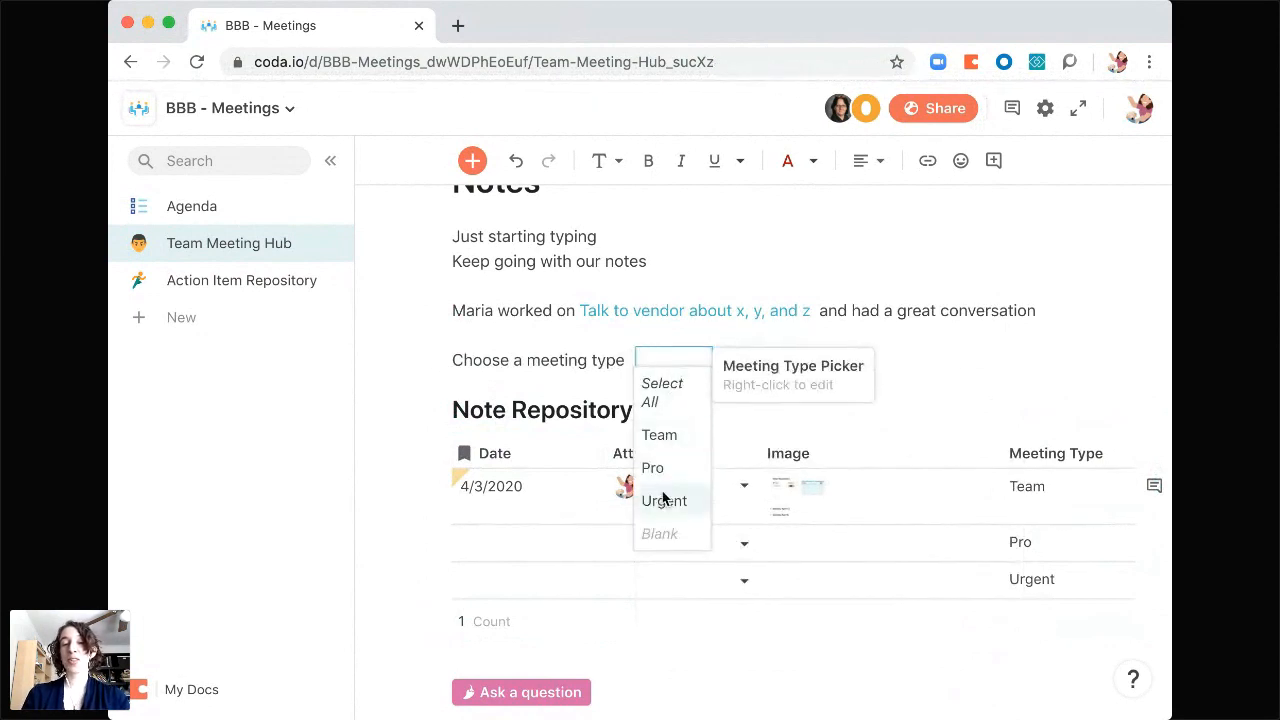
left_click(877, 366)
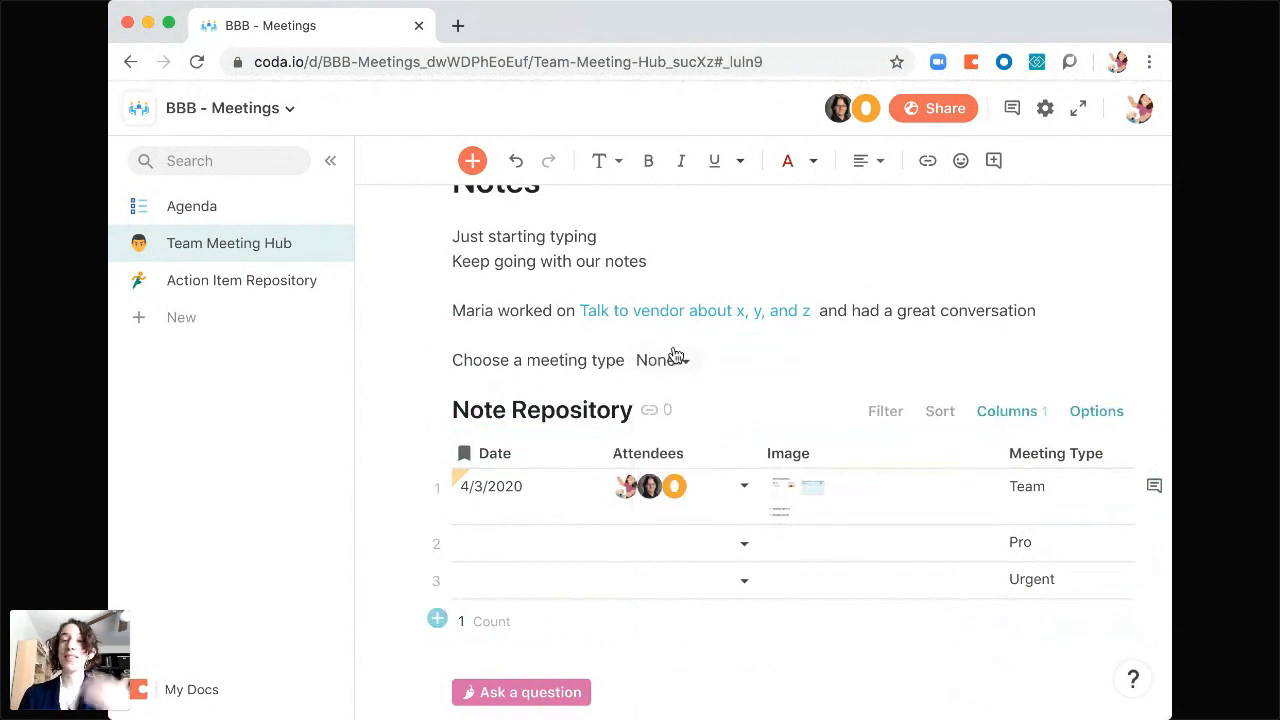
- Add a Meeting Type filter to the Note Repository that uses the interactive filter Meeting Type Picker
left_click(885, 414)
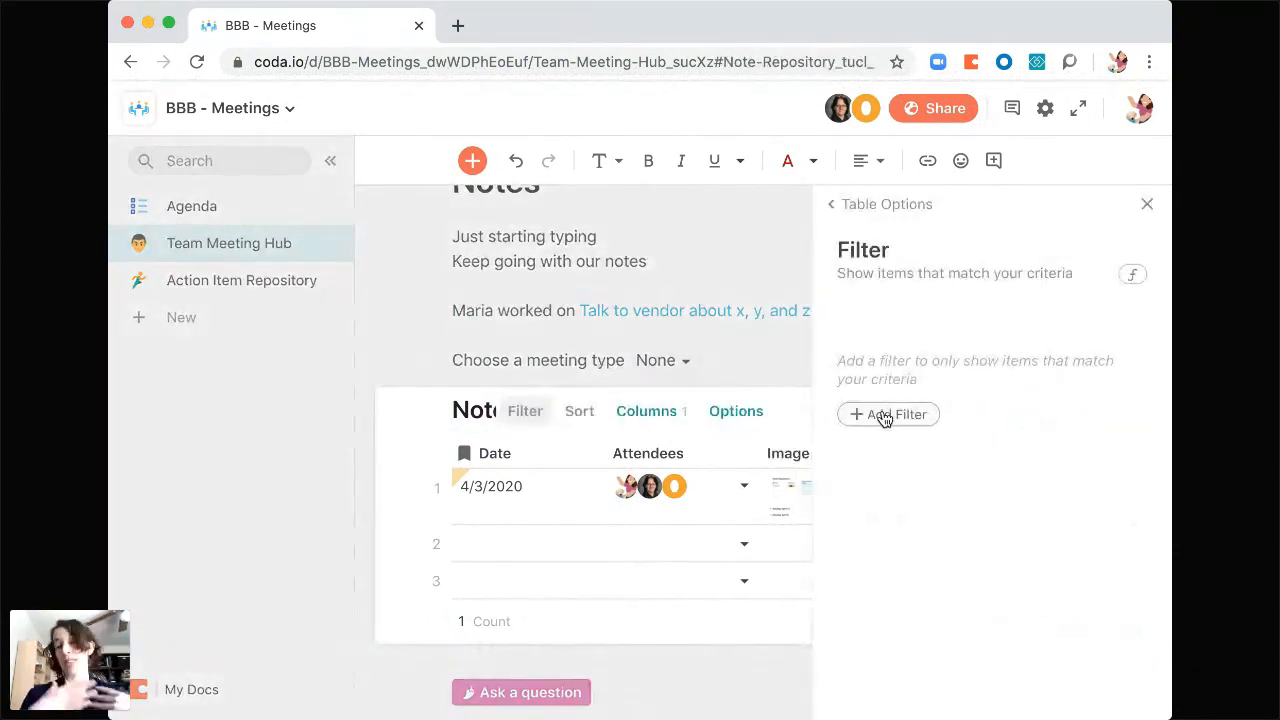
left_click(897, 418)
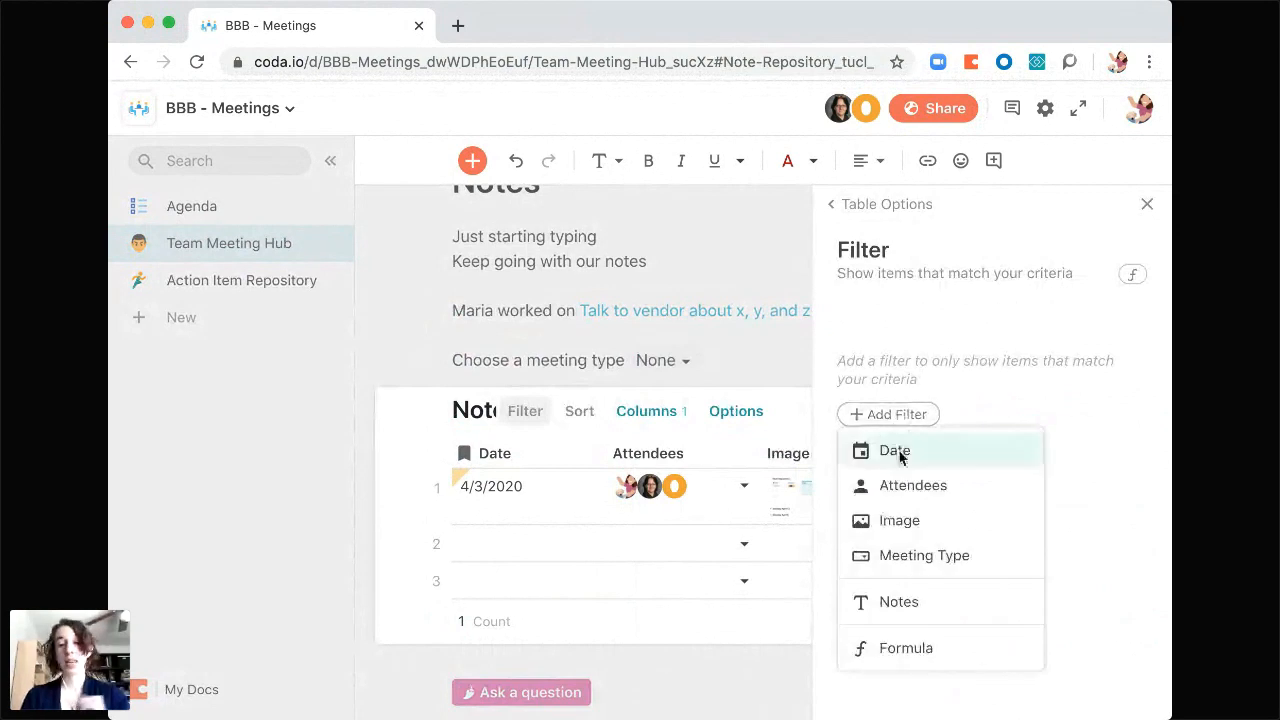
left_click(908, 558)
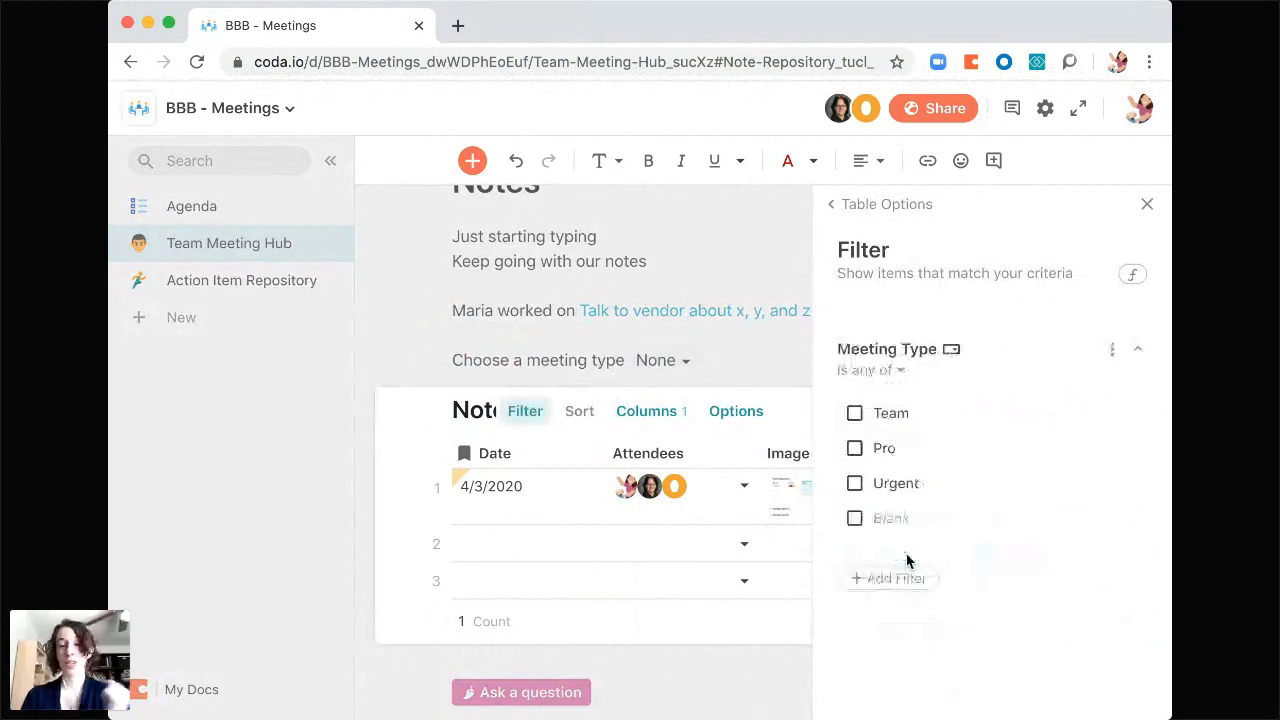
left_click(884, 375)
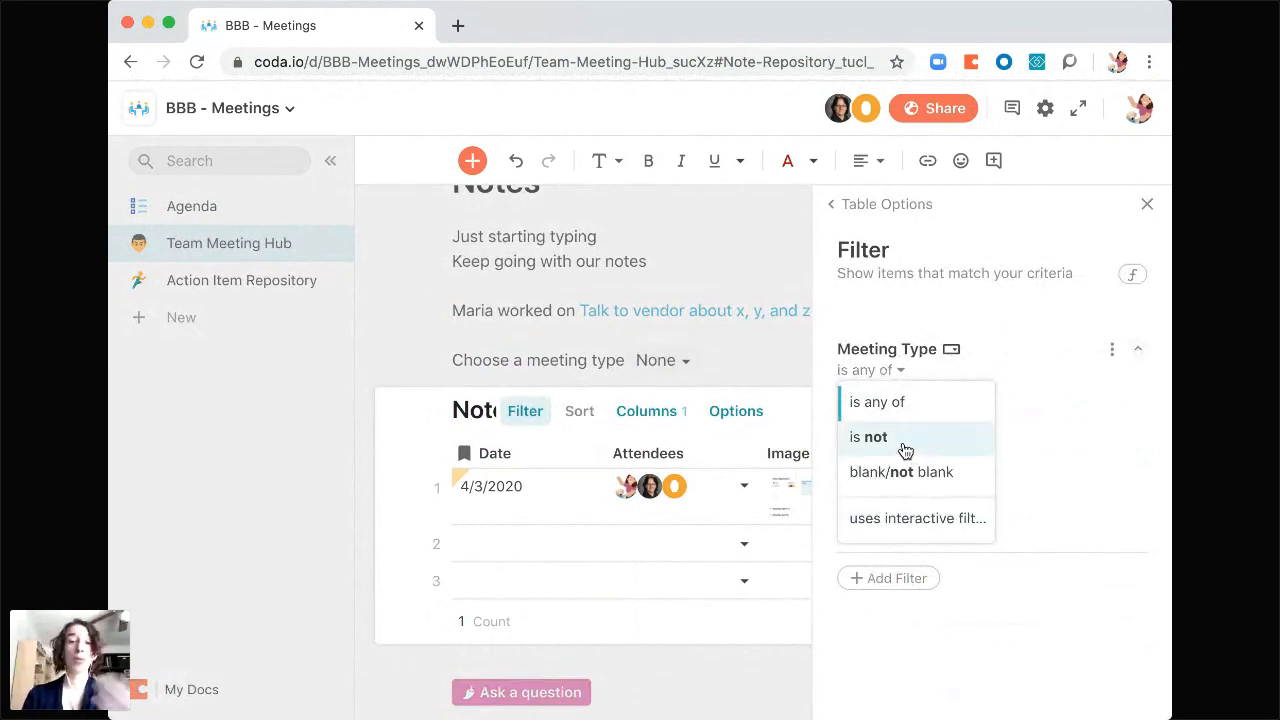
left_click(918, 519)
left_click(957, 415)
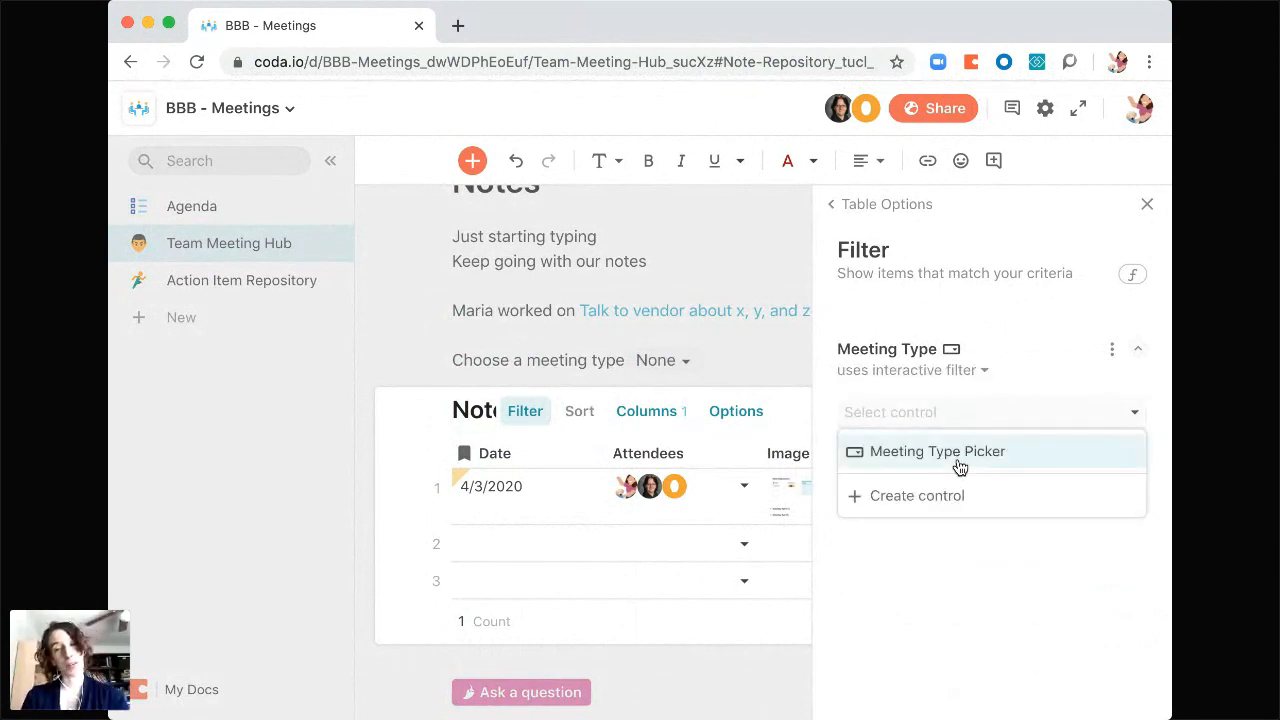
left_click(958, 455)
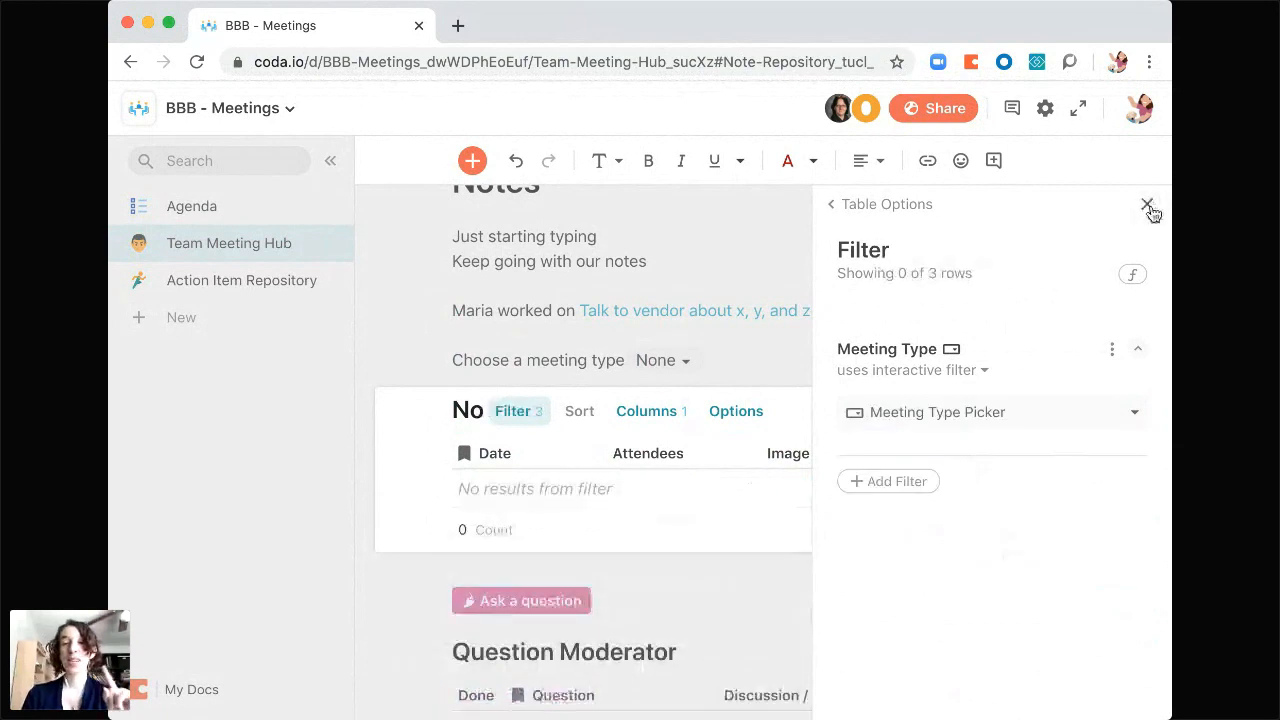
left_click(1147, 205)
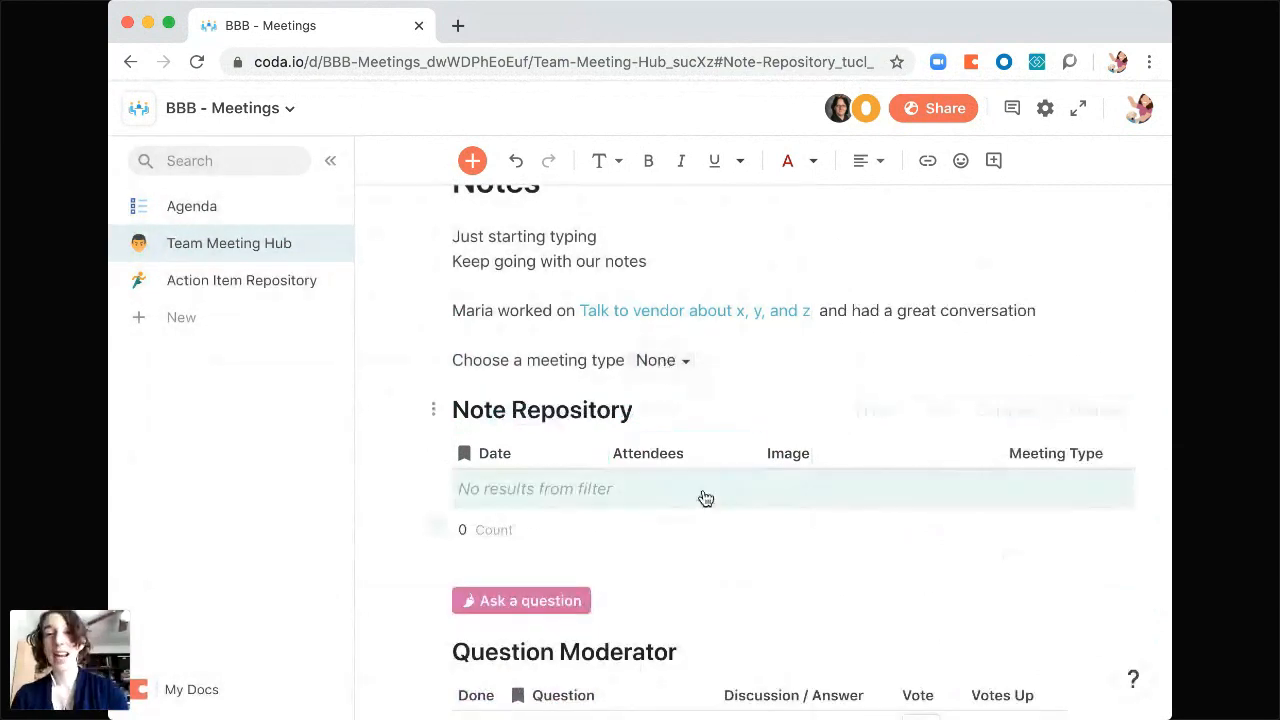
- Choose Team as the meeting type above the Note Repository and preview an image from the filtered row
left_click(680, 361)
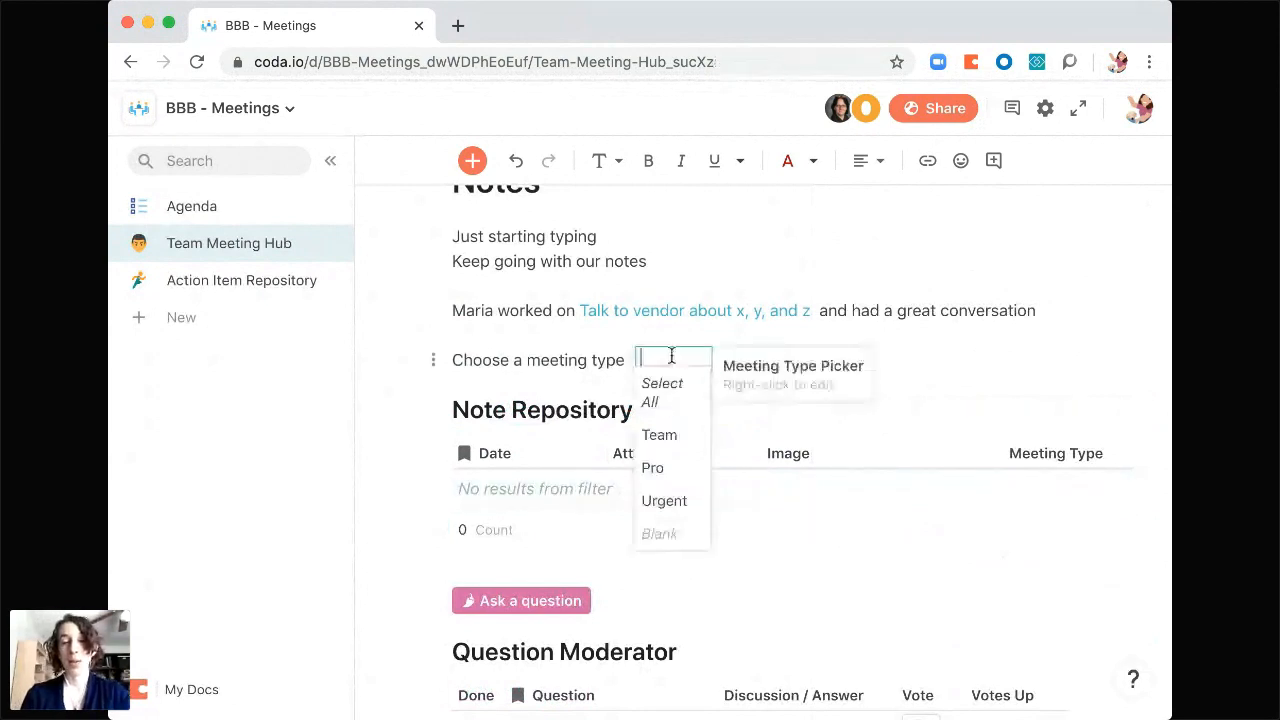
left_click(668, 437)
left_click(832, 360)
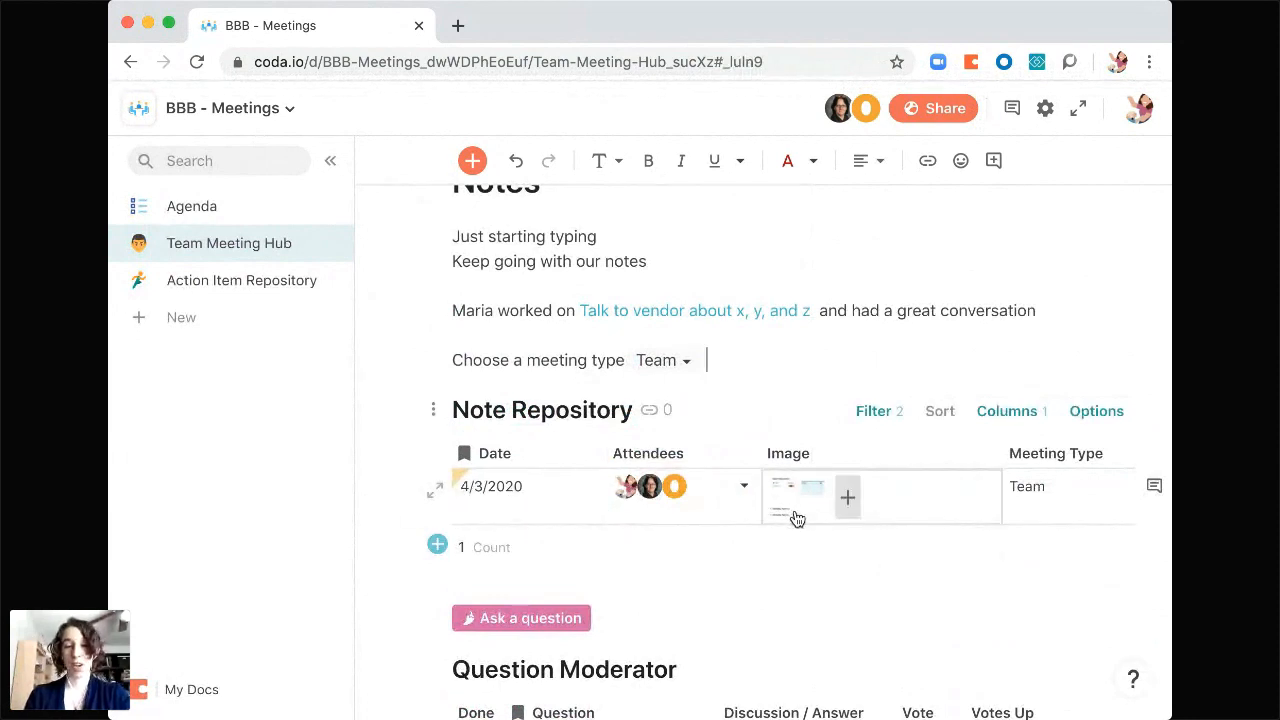
left_click(781, 504)
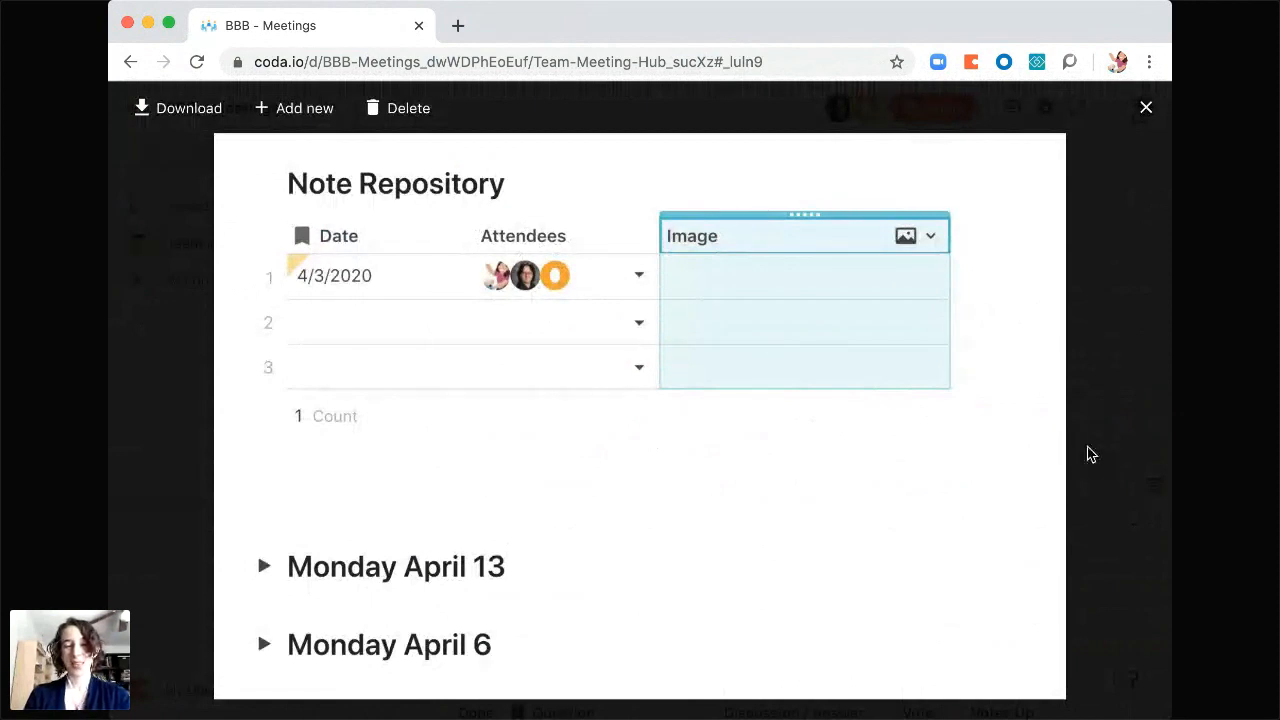
left_click(1089, 451)
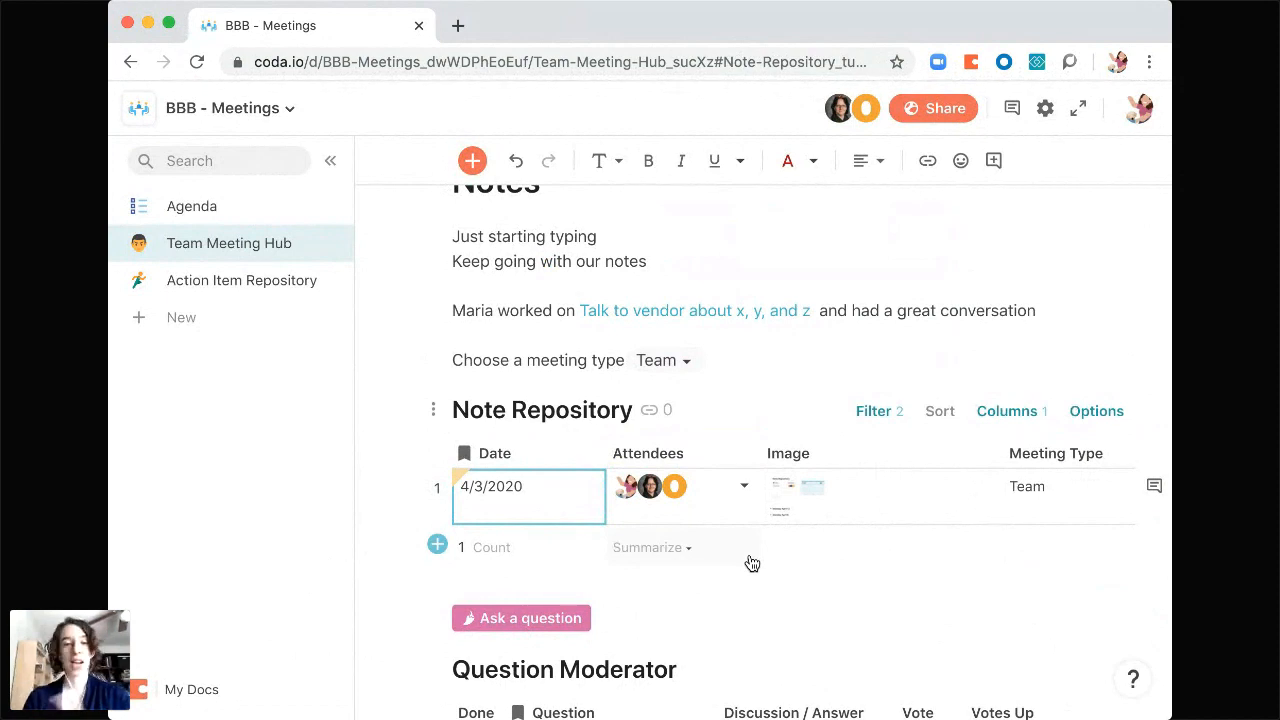
- Check off Filtering meeting notes and After the Meeting in the Agenda checklist
left_click(240, 215)
left_click(490, 446)
left_click(464, 414)
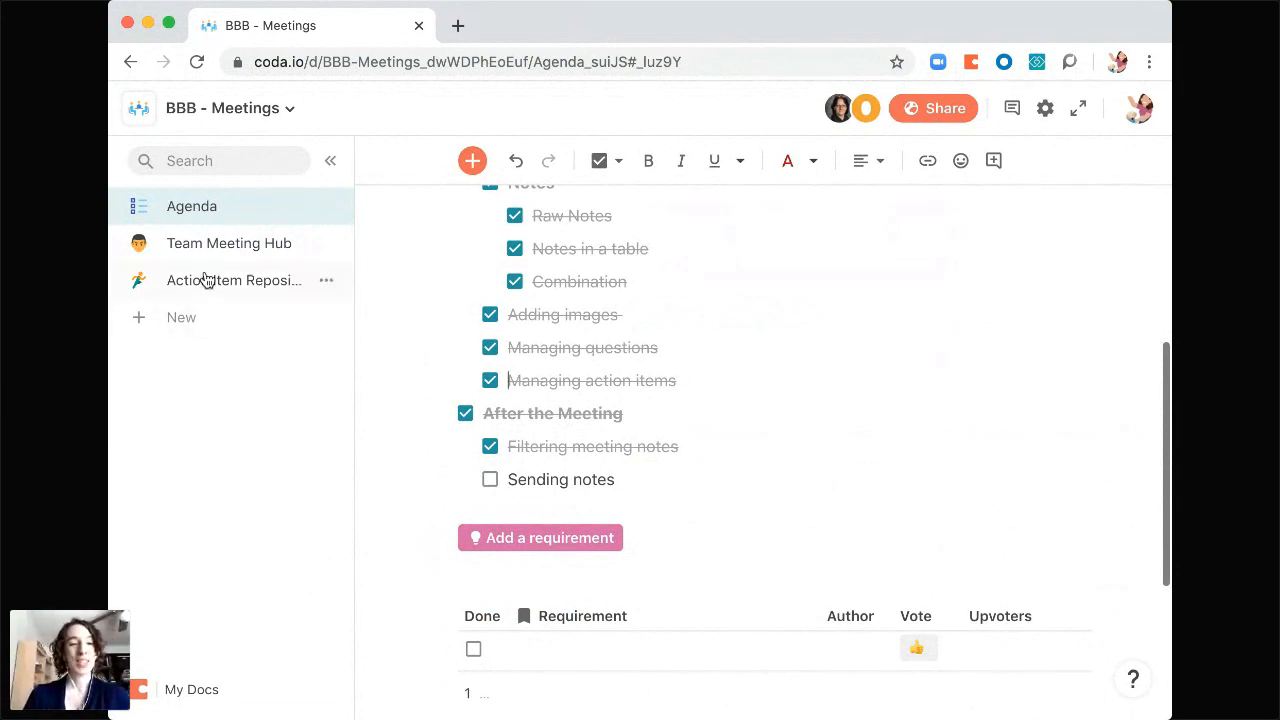
- Review the Team Meeting Hub page from Team Updates through the Note Repository to the Question Moderator, collapsing and re-expanding Notes
left_click(204, 250)
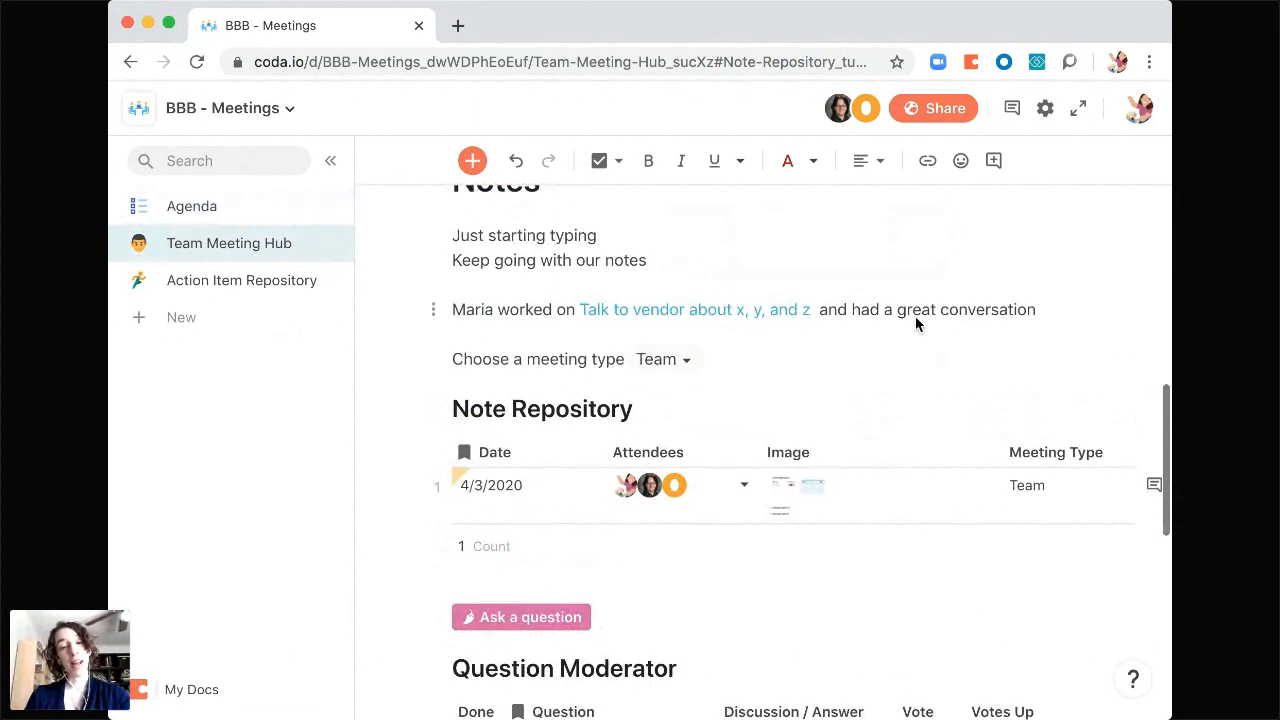
left_click(985, 310)
scroll(955, 330, "up", 3)
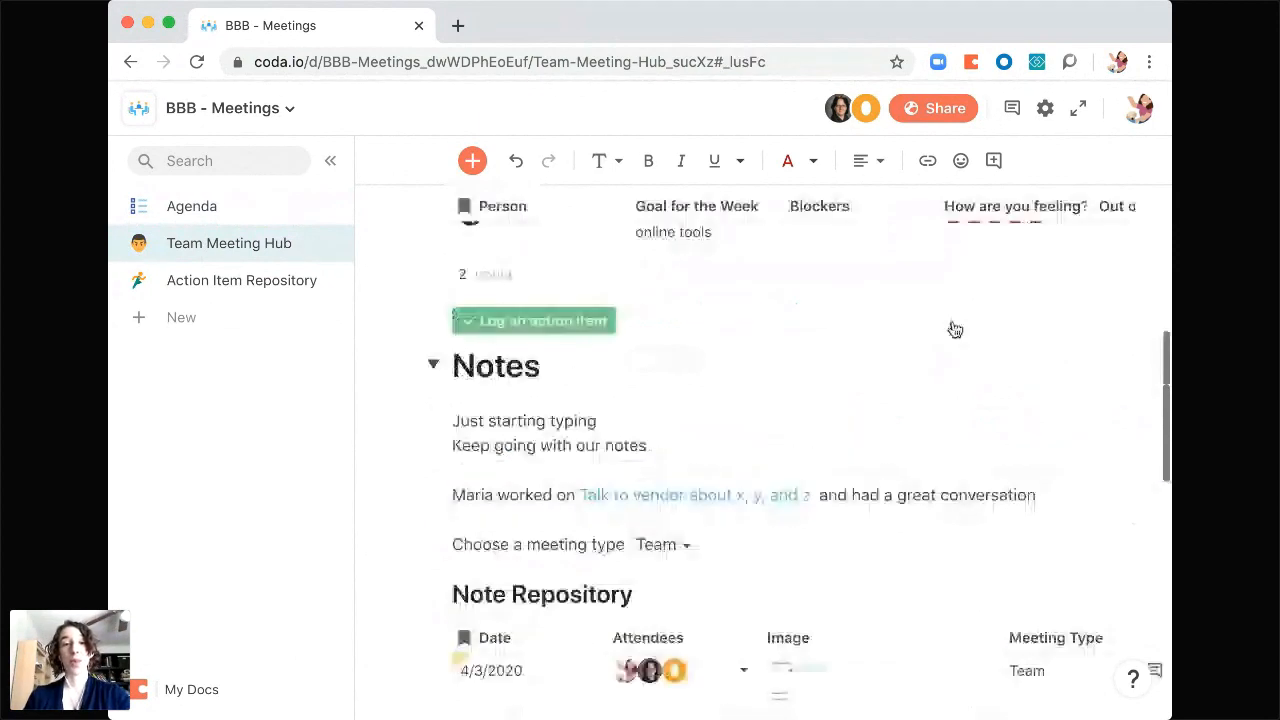
scroll(953, 329, "up", 4)
scroll(951, 325, "down", 3)
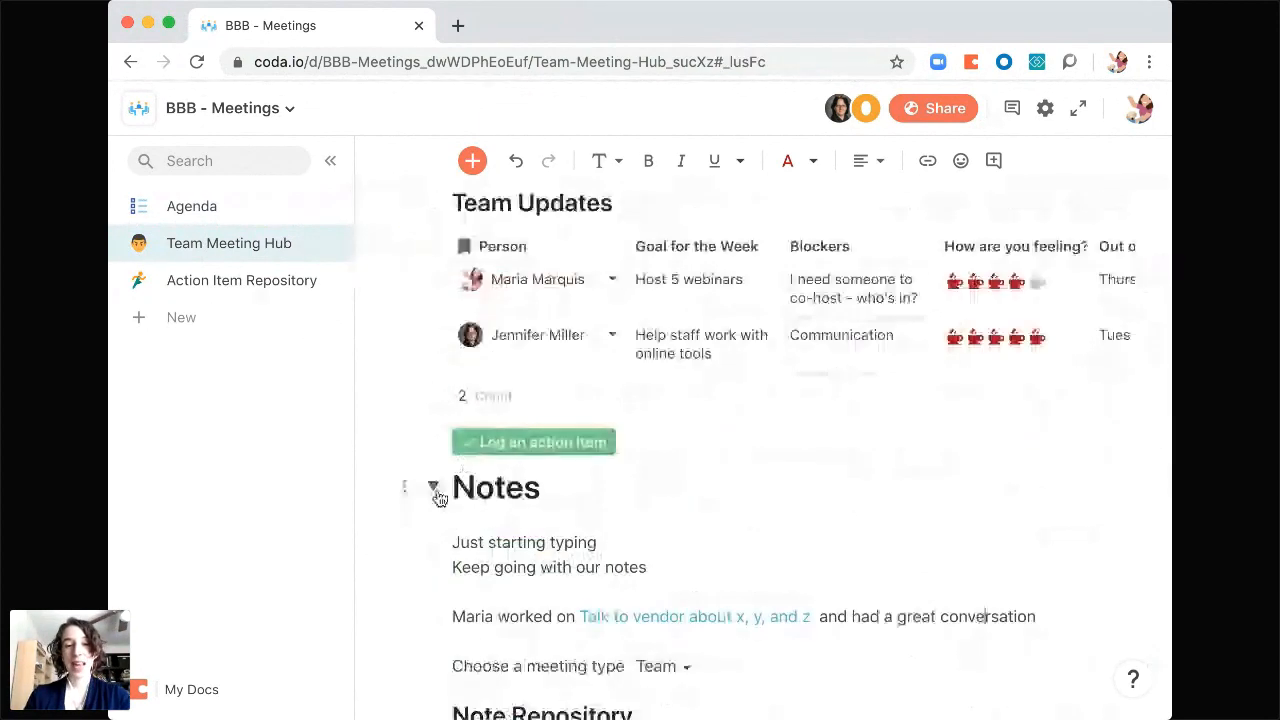
left_click(433, 486)
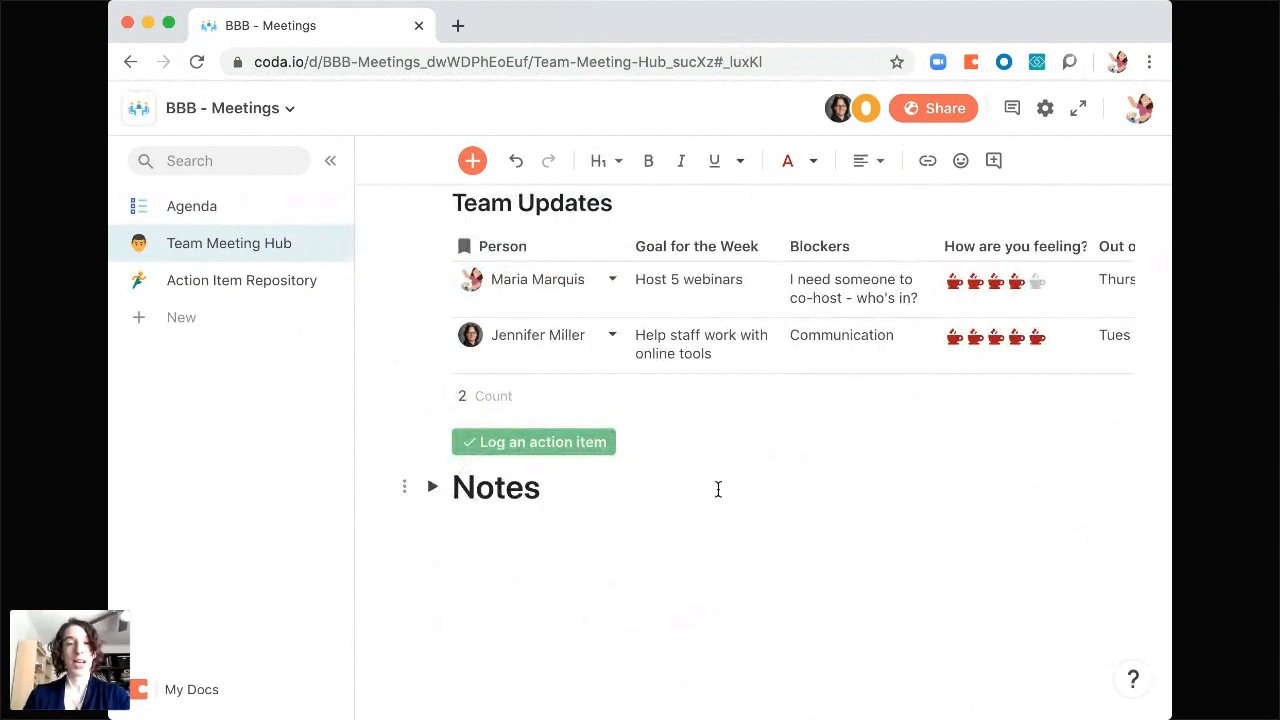
scroll(717, 490, "up", 3)
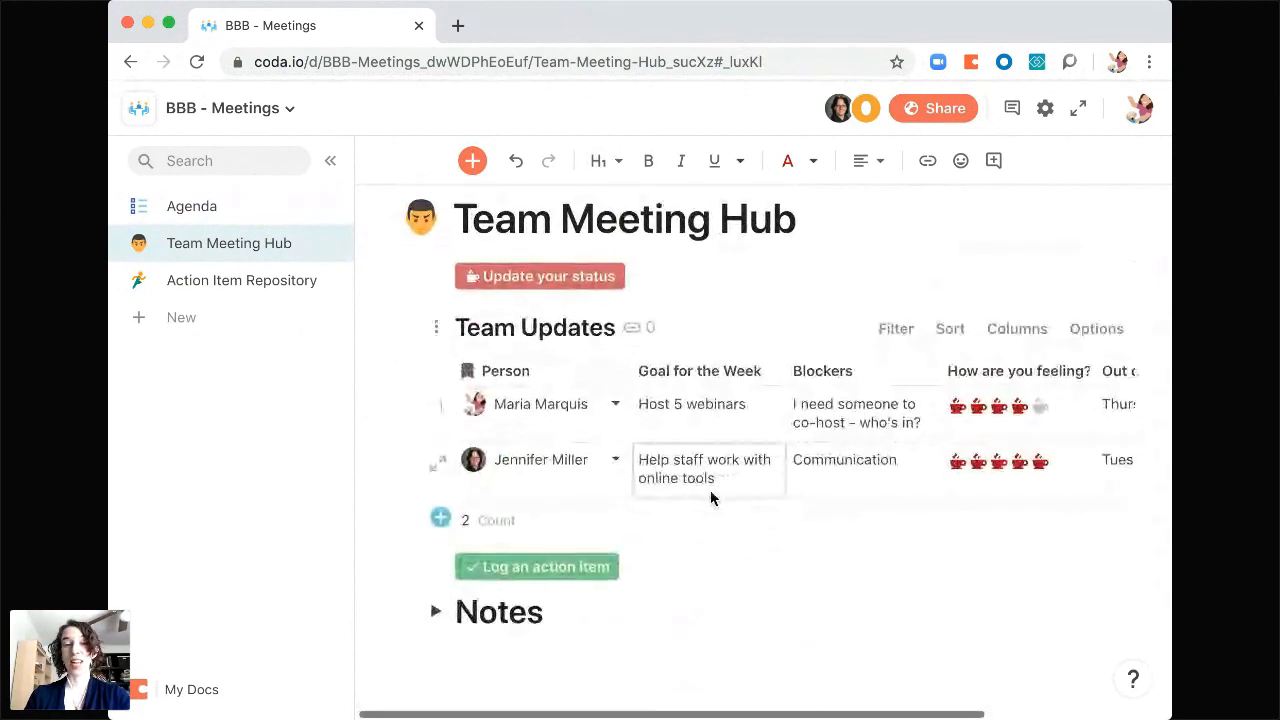
left_click(435, 614)
scroll(674, 560, "down", 8)
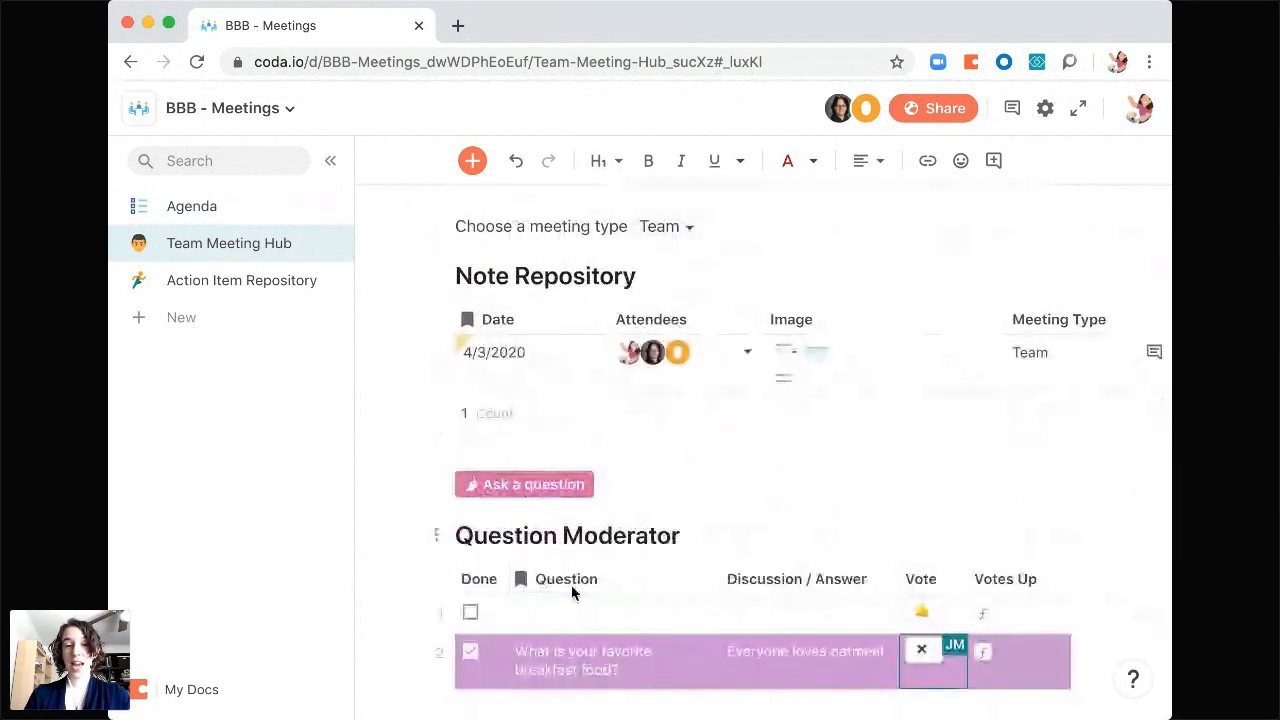
scroll(566, 490, "up", 5)
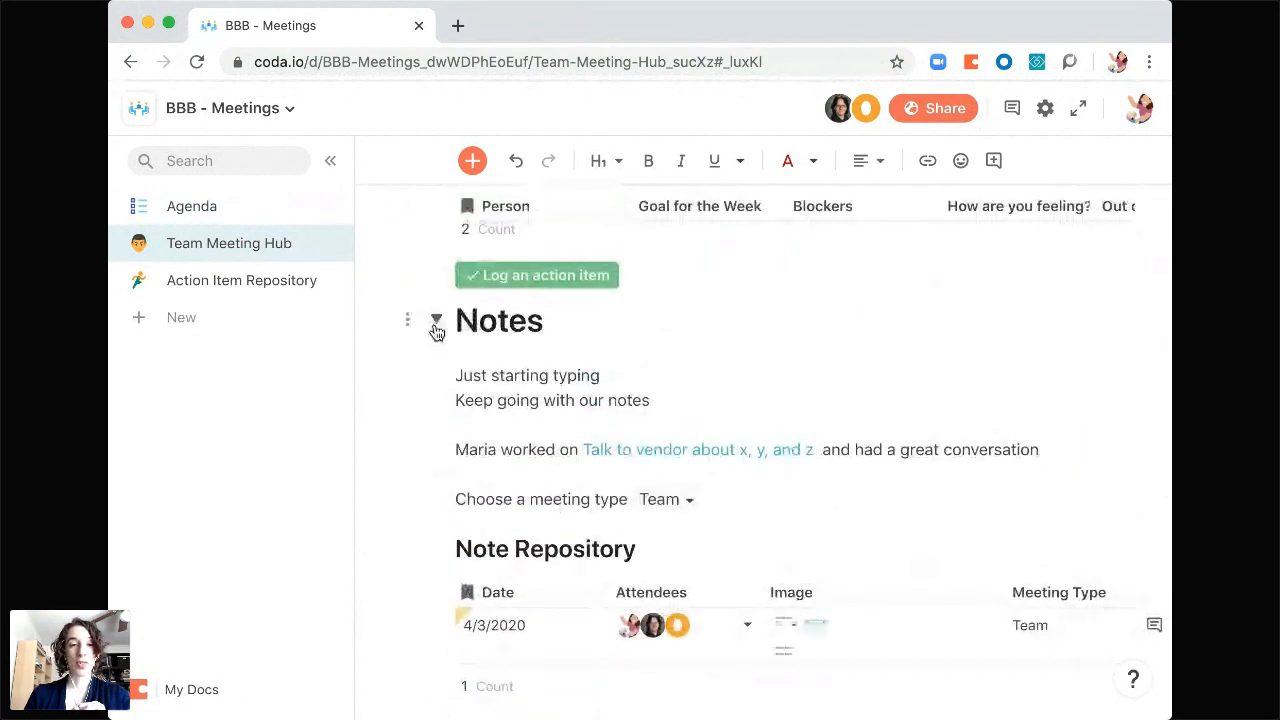
- Collapse the Notes section and insert the Email a section template beside the Log an action item button
left_click(436, 321)
left_click(691, 409)
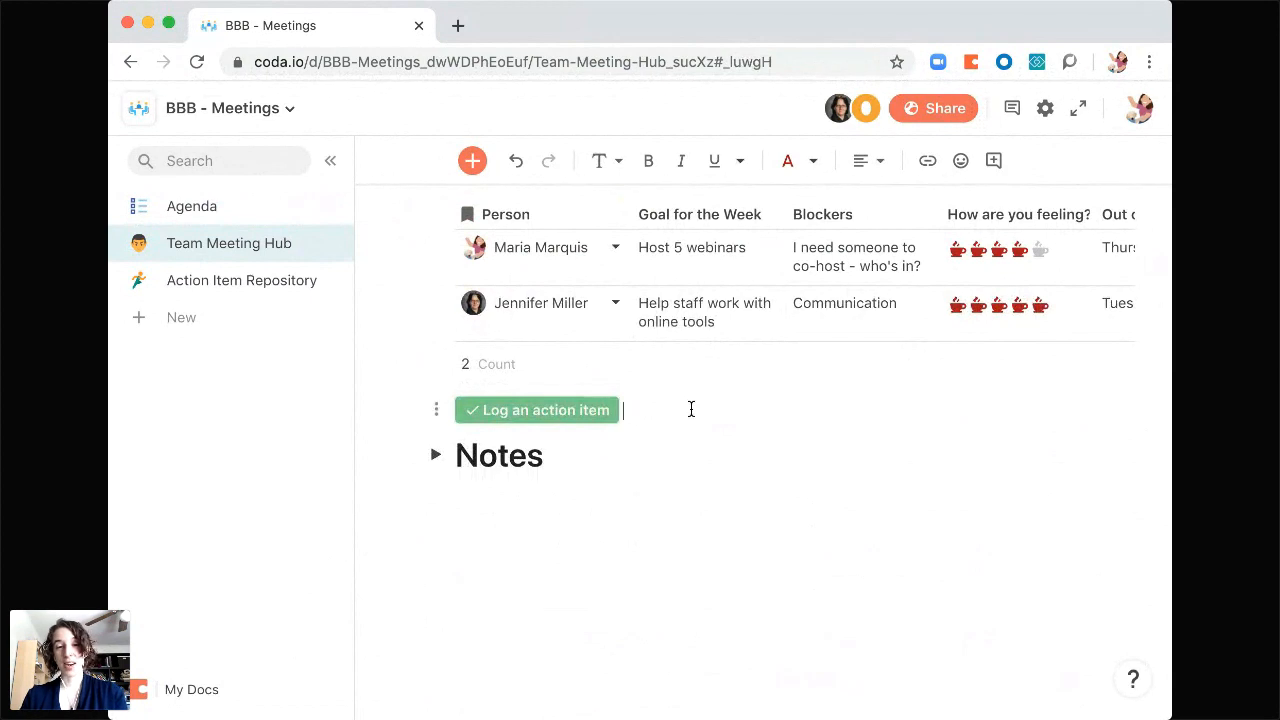
left_click(483, 168)
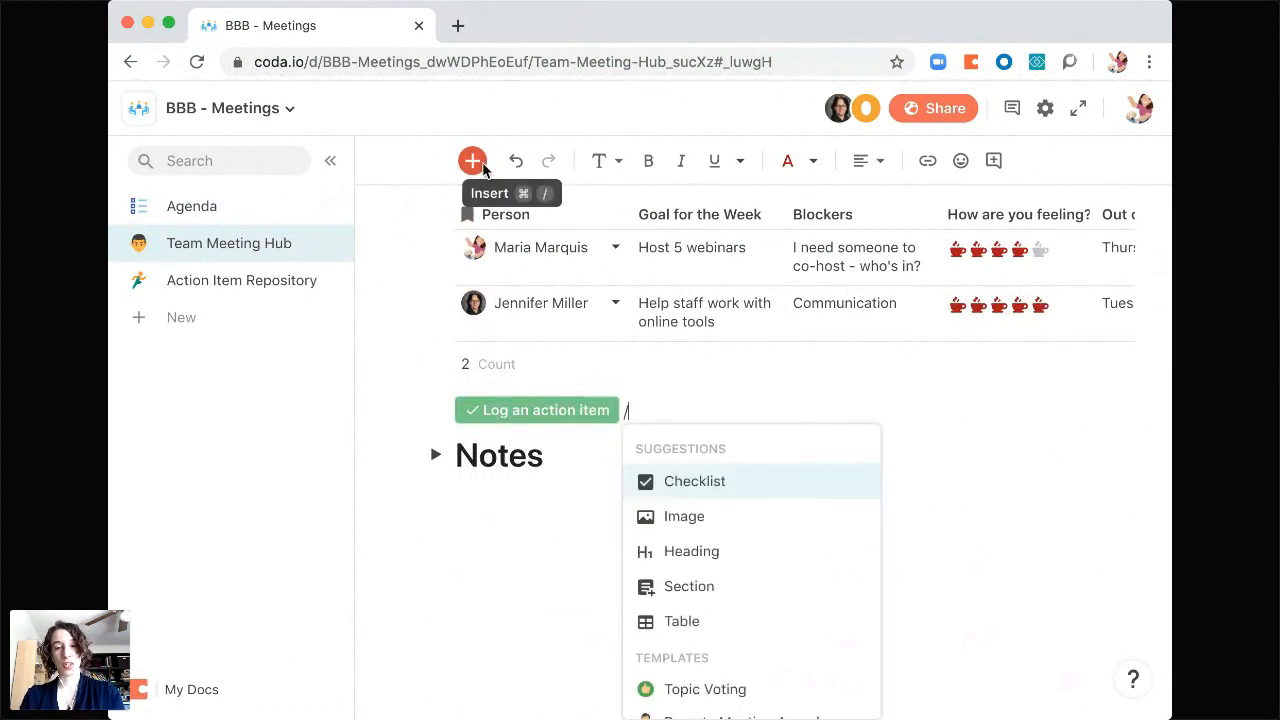
type("email")
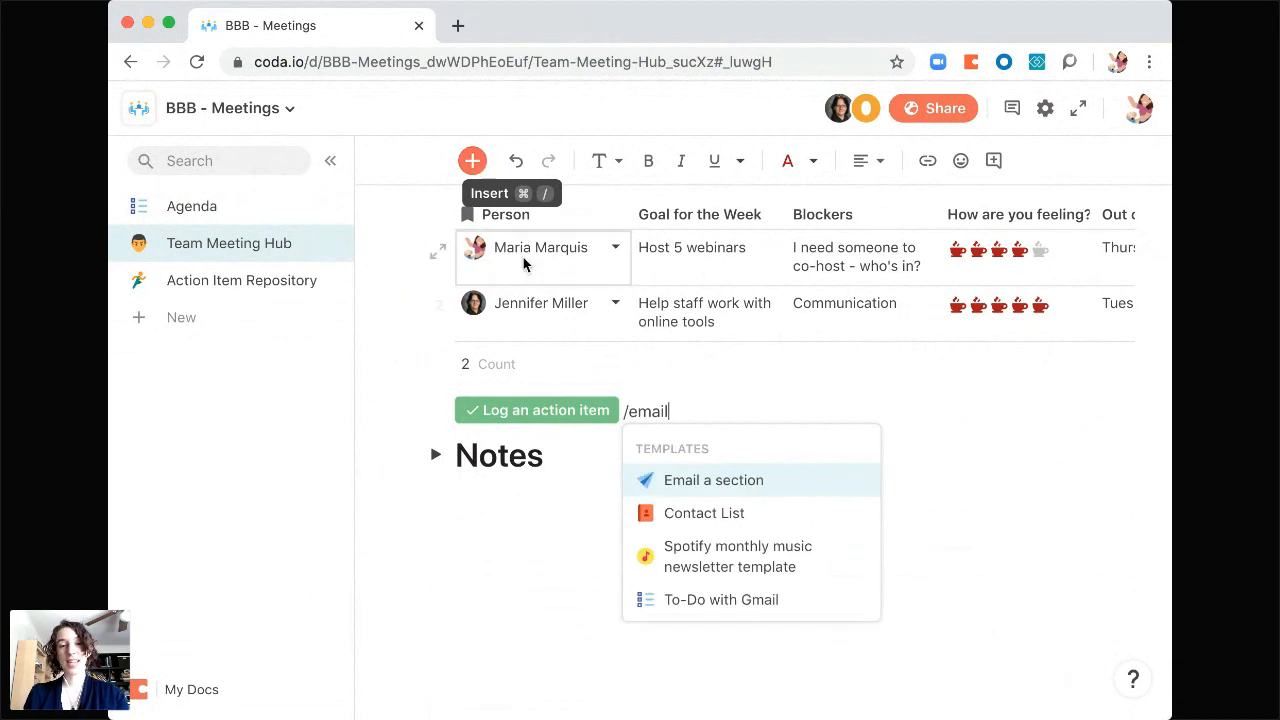
left_click(706, 486)
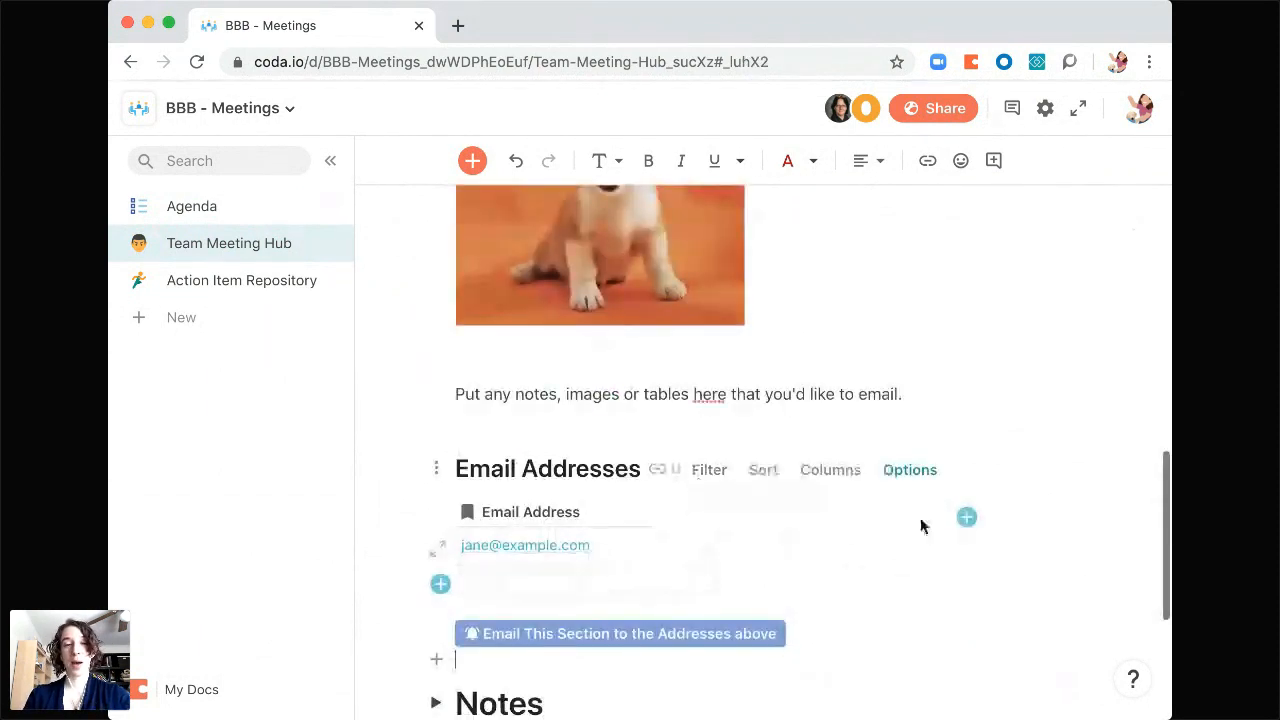
- Delete the sample image and placeholder text from the inserted email template, keeping the Email Addresses table and its button
scroll(997, 440, "up", 3)
scroll(950, 460, "up", 1)
scroll(898, 483, "down", 3)
left_click_drag(931, 558, 585, 348)
key("BackSpace")
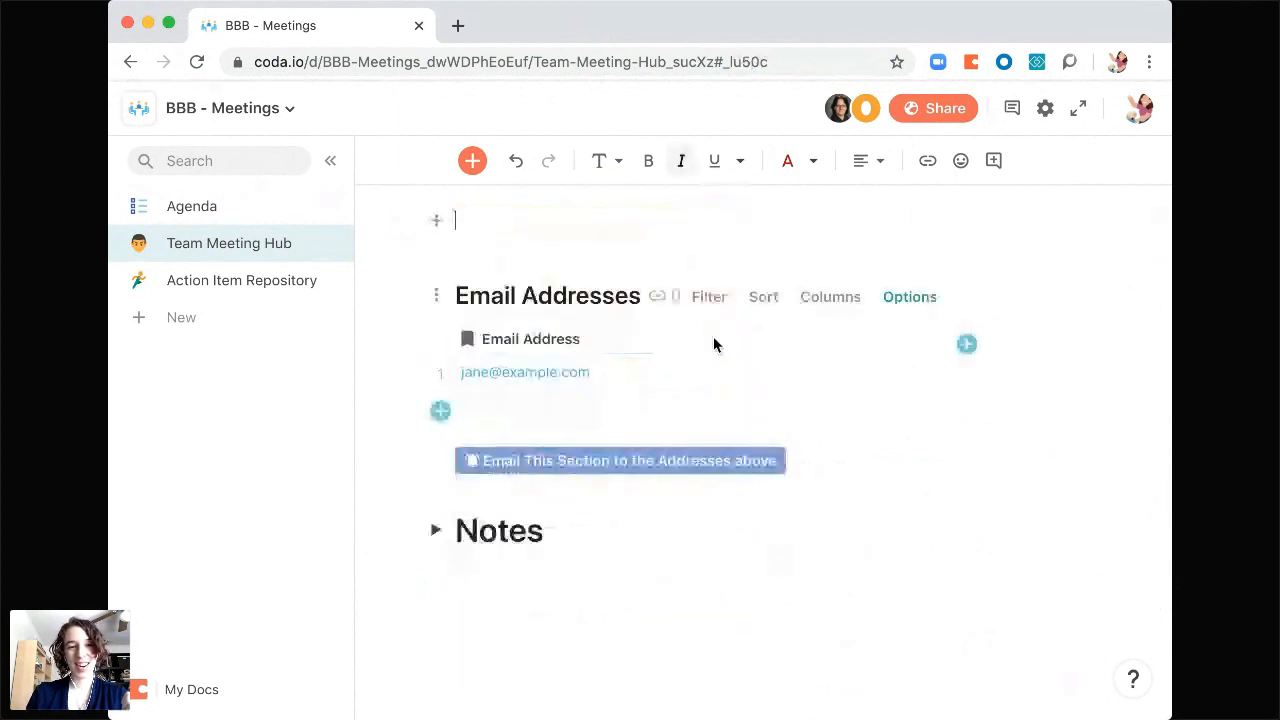
- Move the Email This Section button beside Log an action item, replacing the My Section heading
scroll(745, 410, "up", 3)
scroll(817, 592, "down", 1)
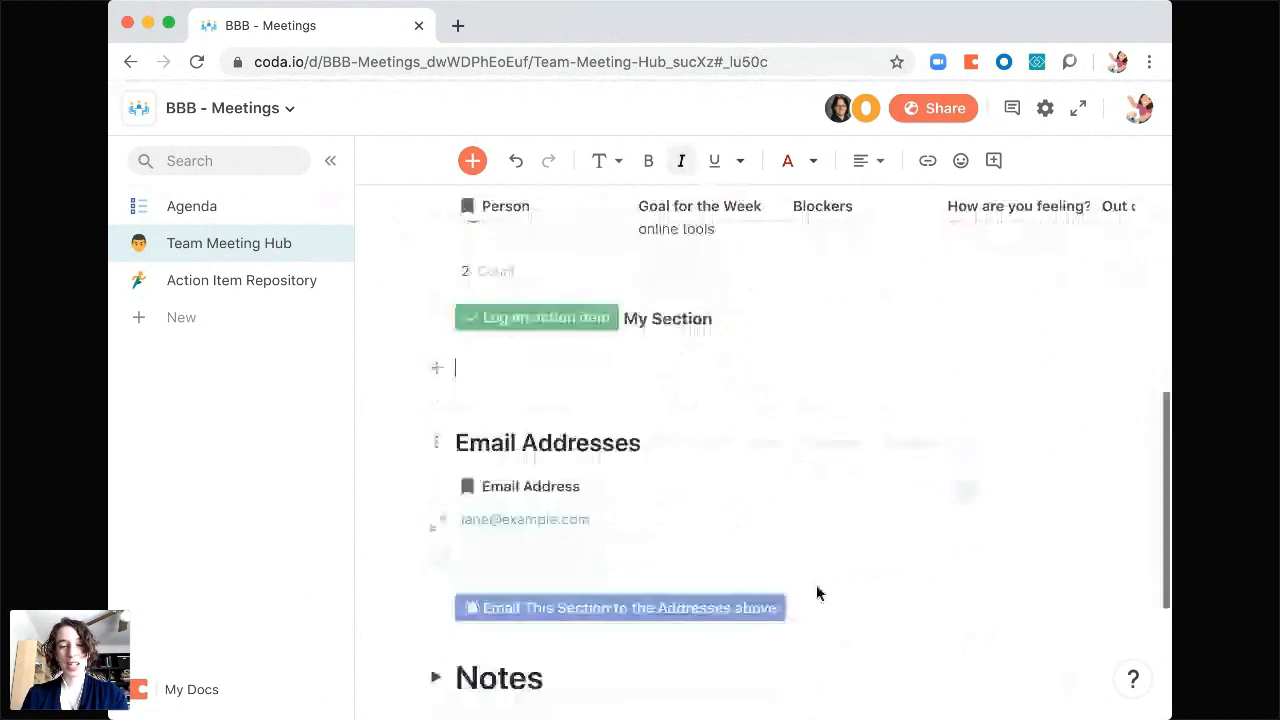
left_click(817, 594)
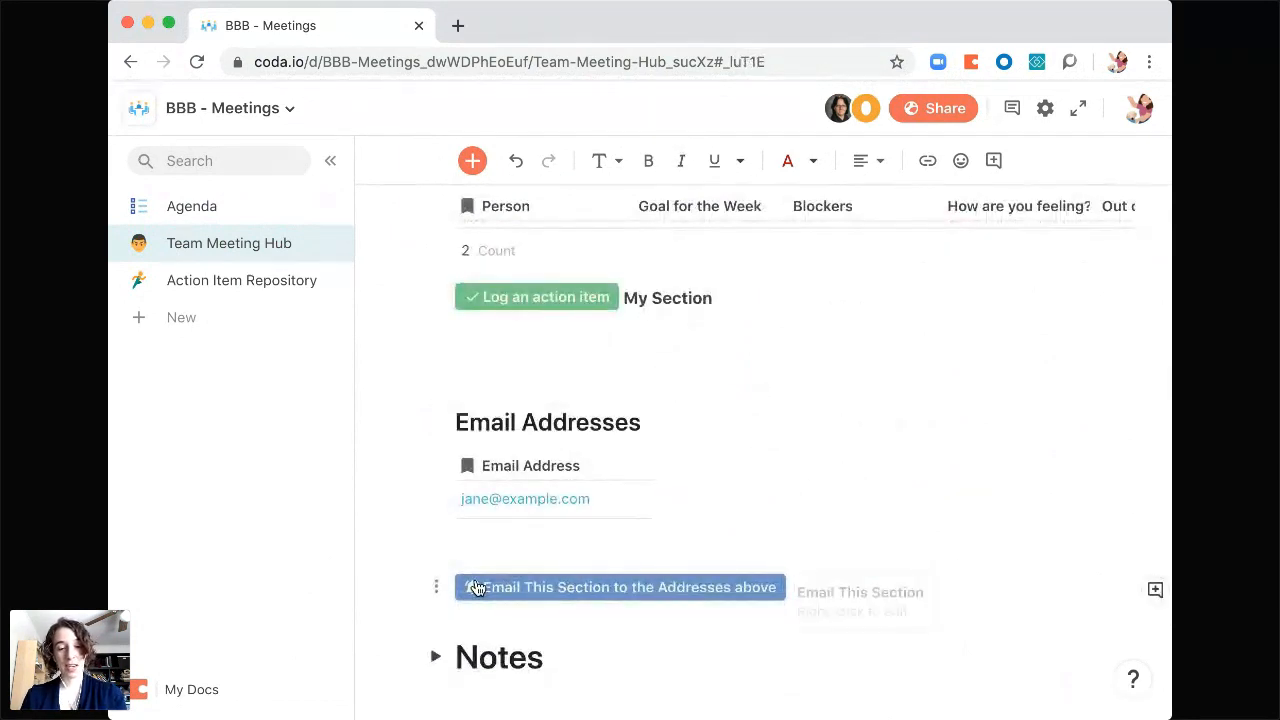
key("BackSpace")
left_click_drag(714, 298, 626, 298)
key("BackSpace")
key("super+v")
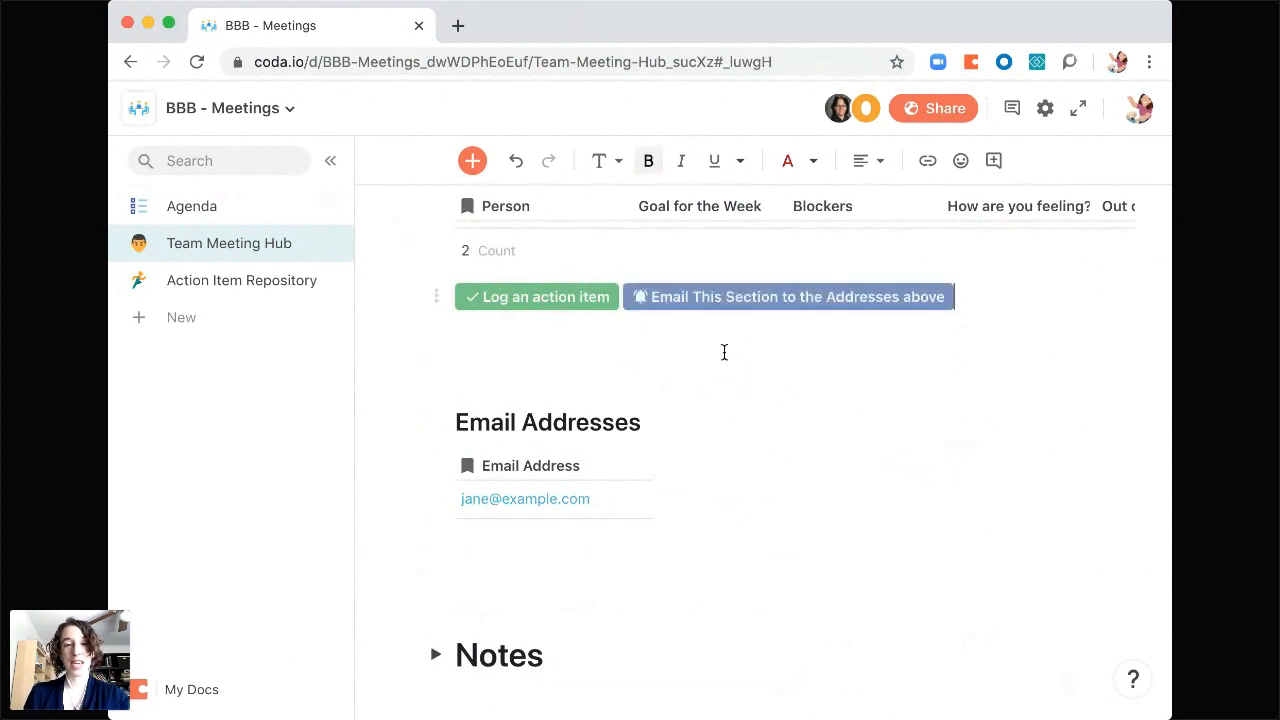
- Remove the extra blank line above the Email Addresses table
left_click(510, 386)
key("BackSpace")
key("BackSpace")
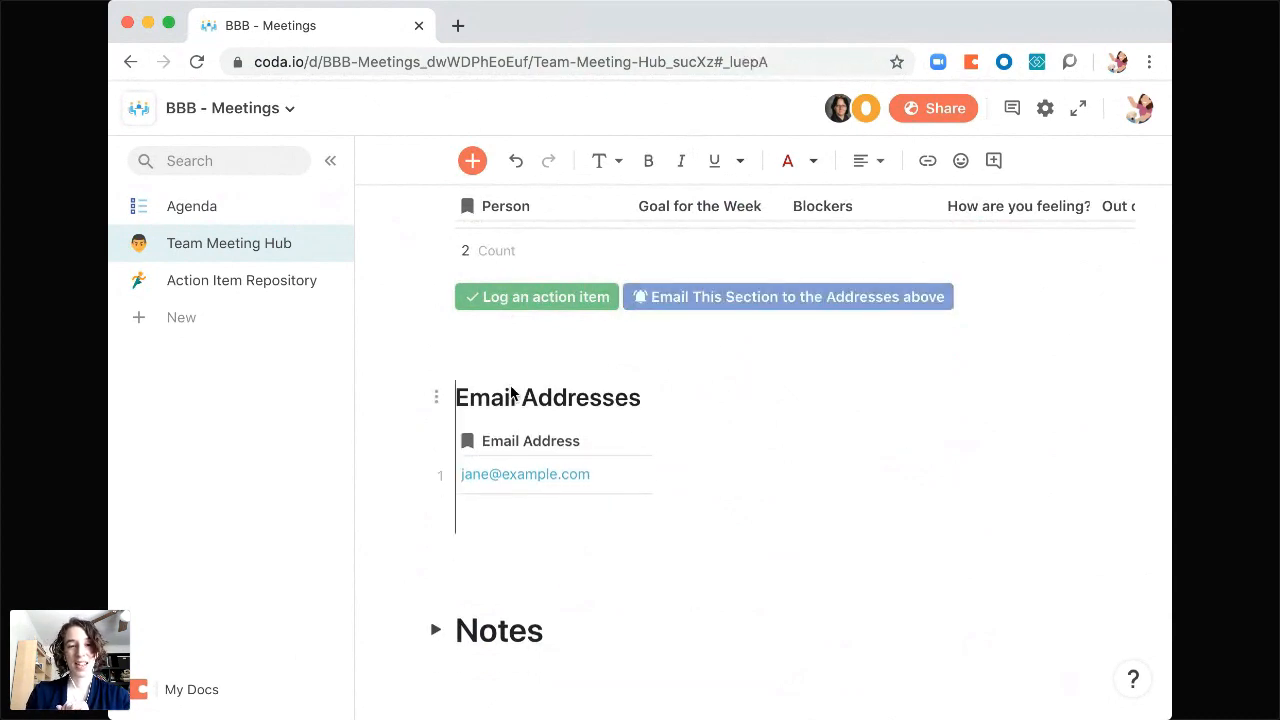
- Set the email button's Gmail recipients to the formula Team Updates.Person.Email, replacing the reference to the Email Addresses table
scroll(816, 382, "up", 2)
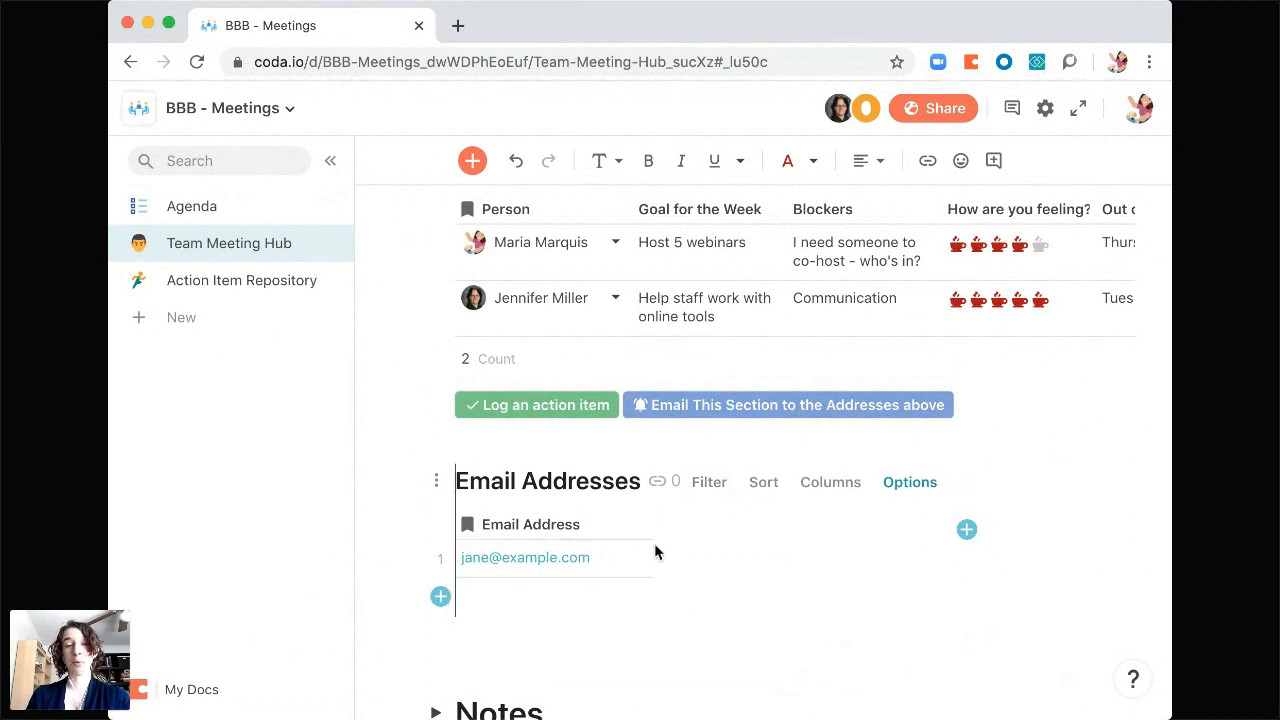
right_click(804, 417)
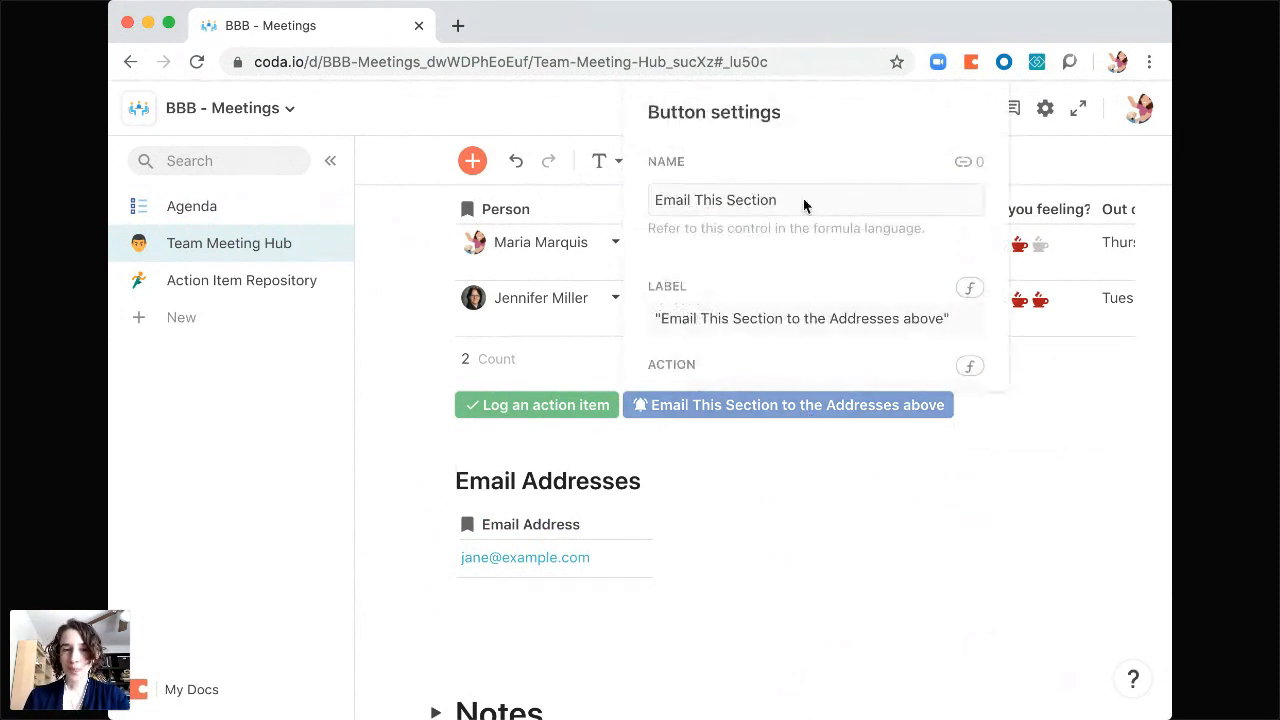
scroll(793, 205, "down", 3)
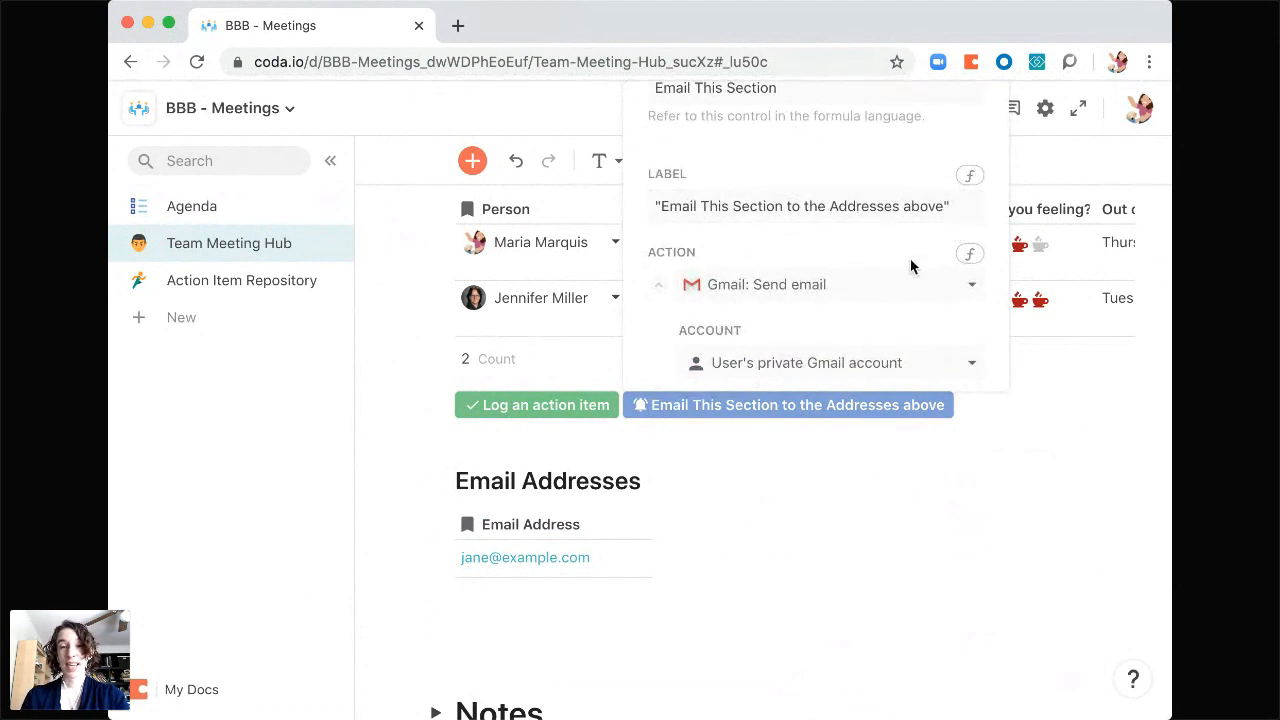
scroll(834, 337, "down", 2)
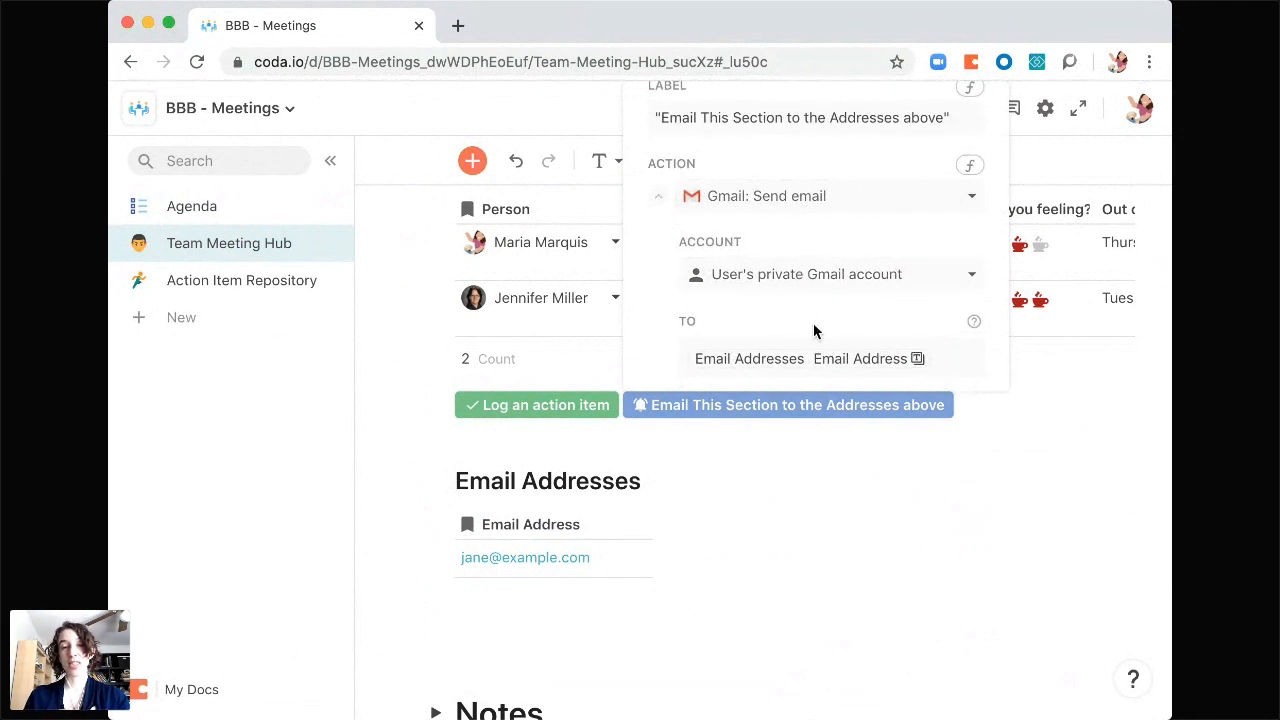
scroll(820, 358, "down", 2)
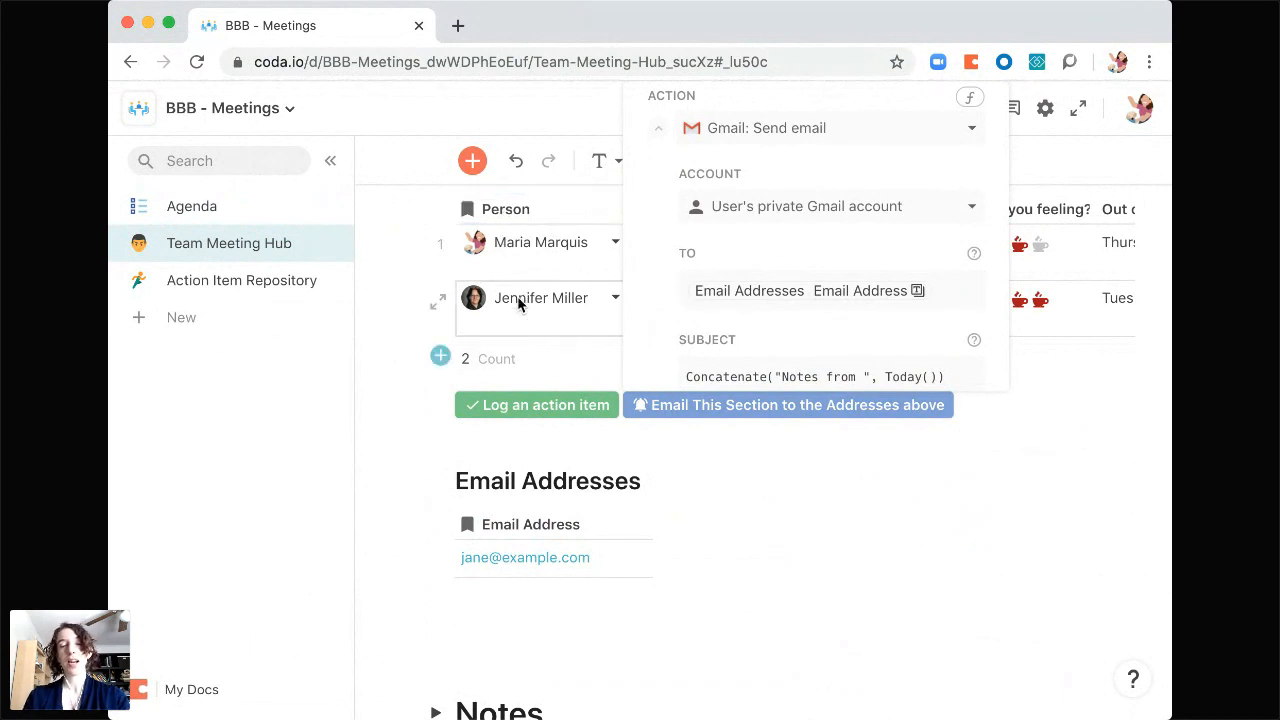
left_click(951, 290)
key("BackSpace")
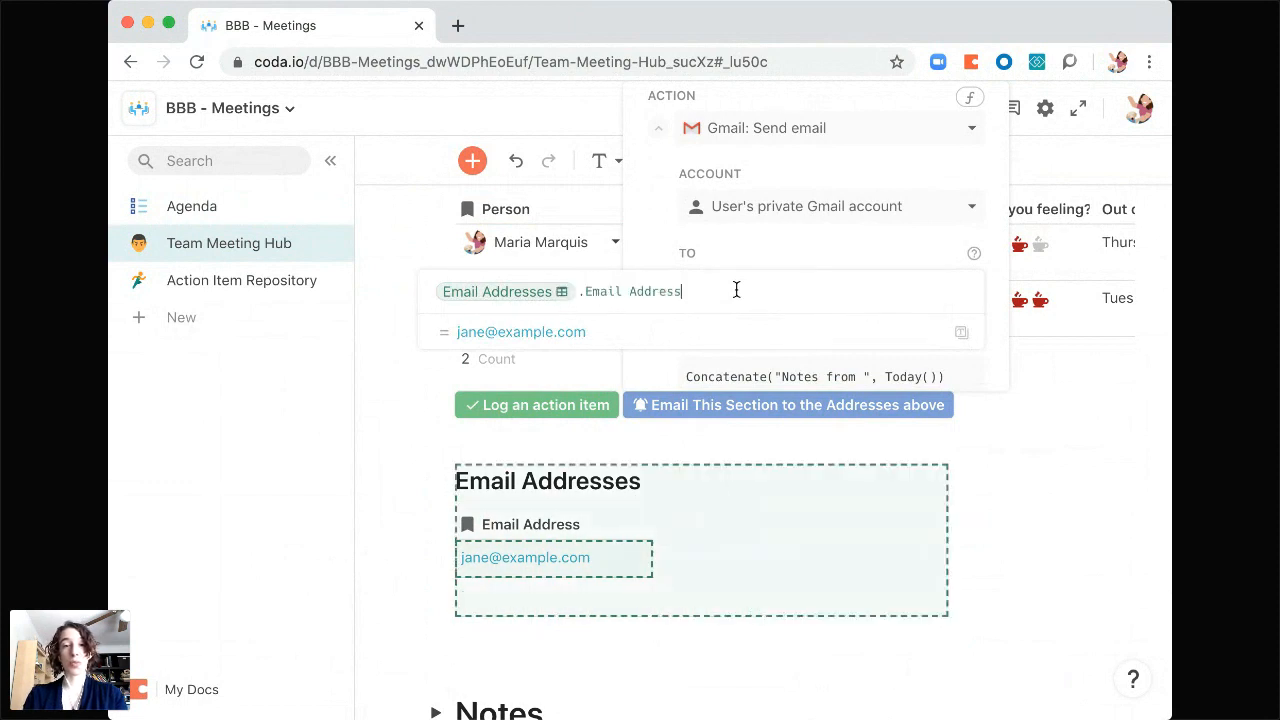
key("BackSpace")
key("BackSpace")
key("BackSpace")
key("BackSpace")
key("BackSpace")
key("BackSpace")
key("BackSpace")
key("BackSpace")
key("BackSpace")
key("BackSpace")
key("BackSpace")
key("BackSpace")
key("BackSpace")
key("BackSpace")
key("BackSpace")
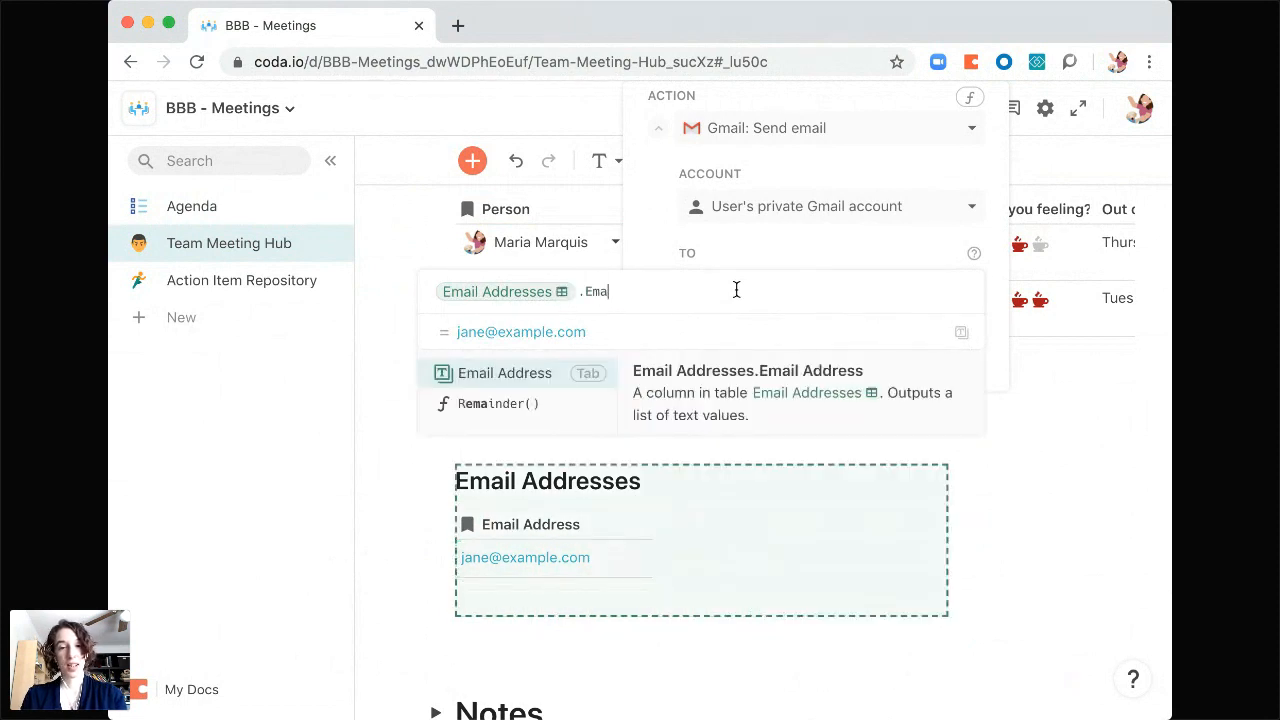
key("BackSpace")
key("BackSpace")
key("BackSpace")
key("BackSpace")
key("BackSpace")
key("BackSpace")
key("BackSpace")
key("BackSpace")
key("BackSpace")
key("BackSpace")
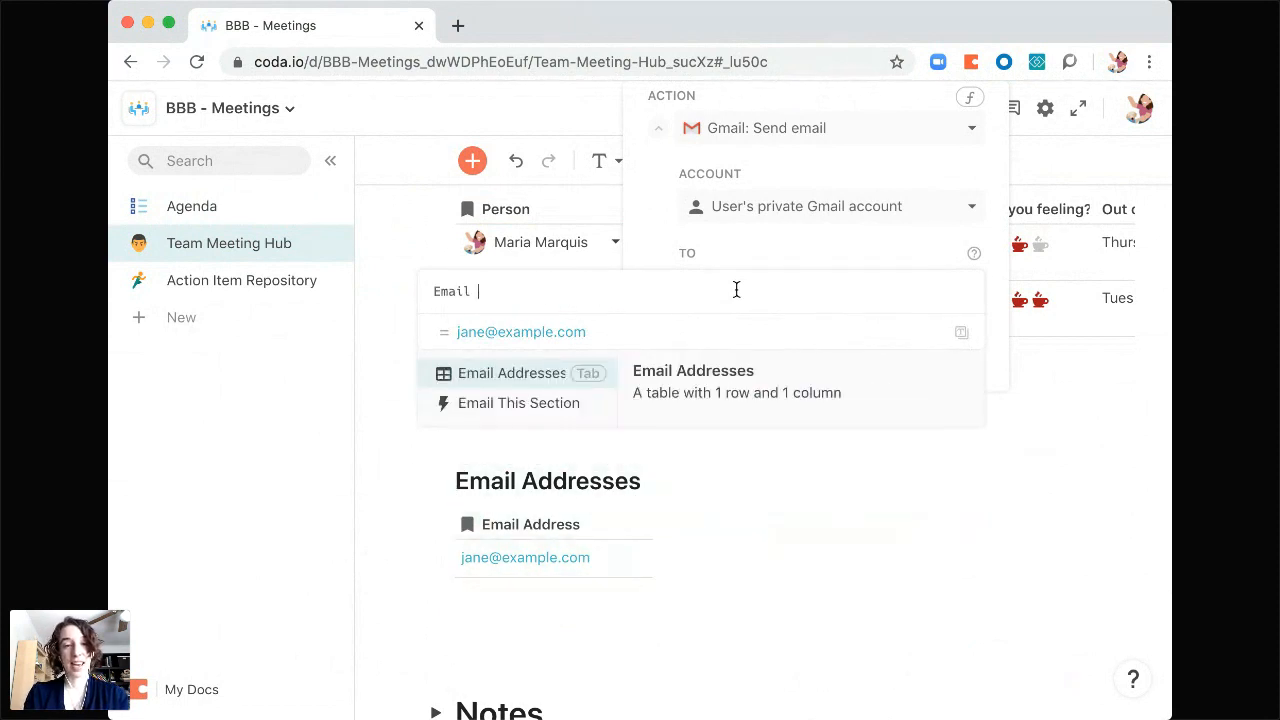
key("Tab")
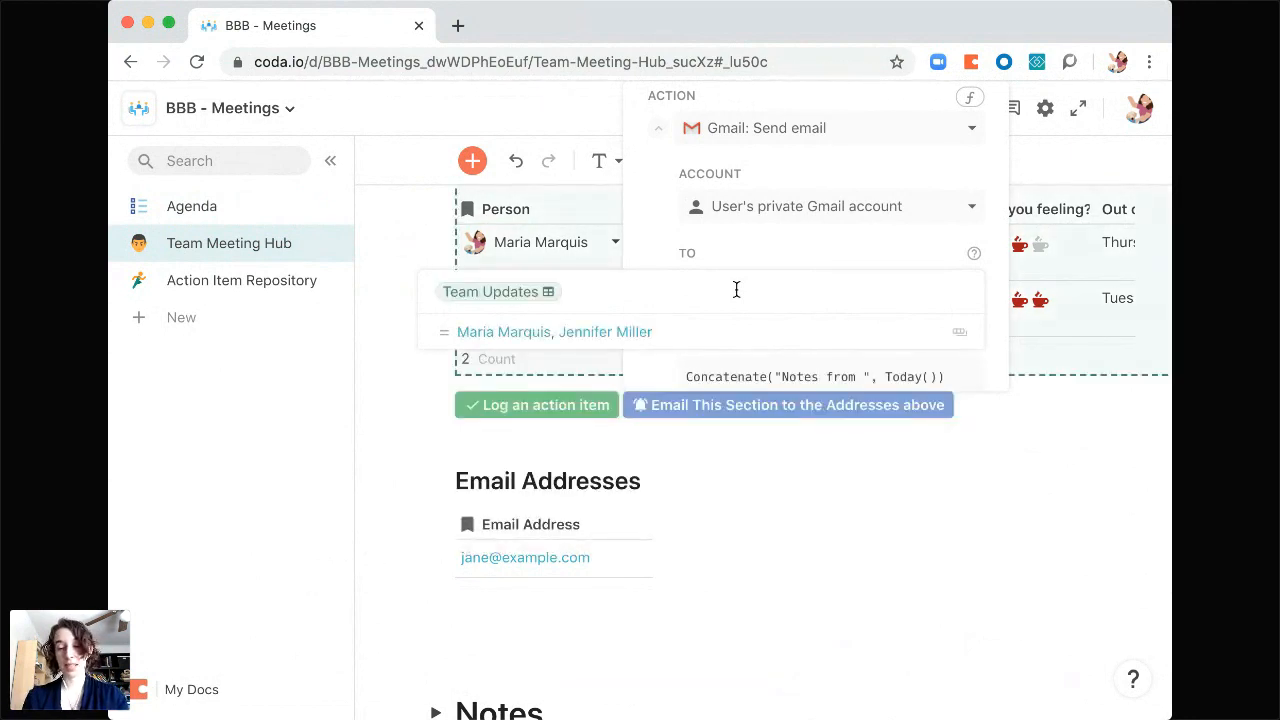
type("person")
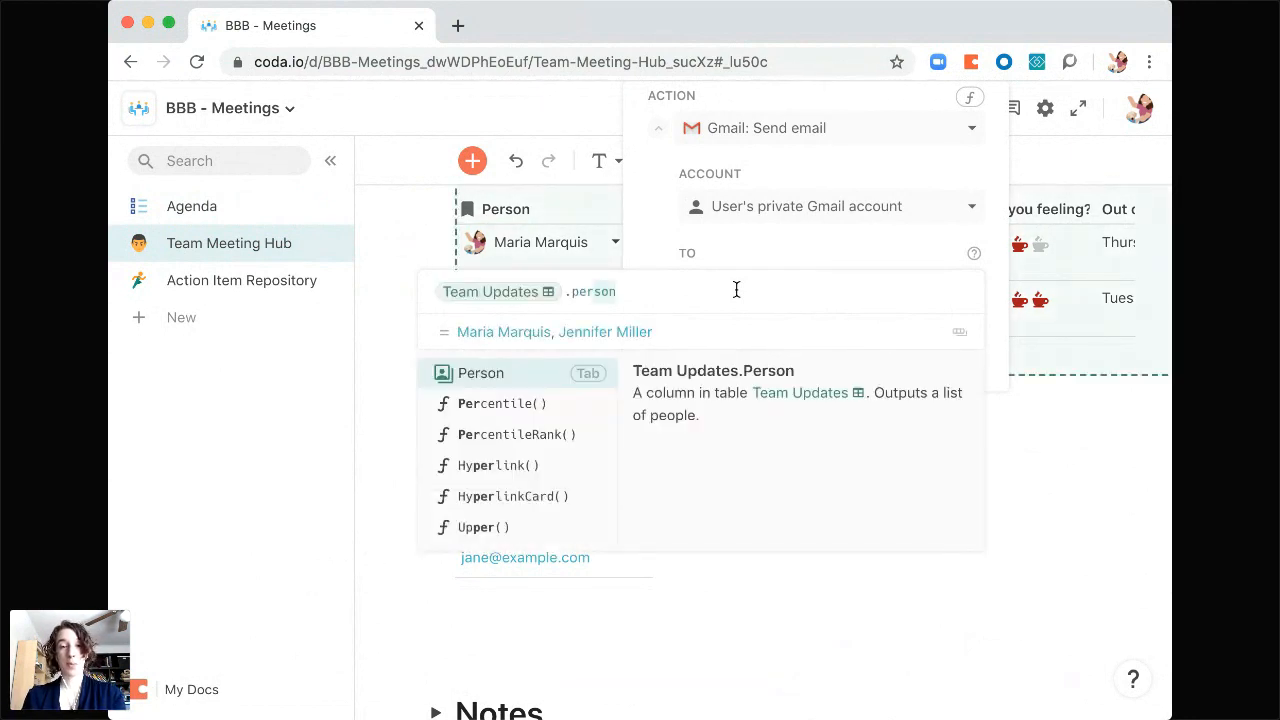
key("Tab")
type(".email")
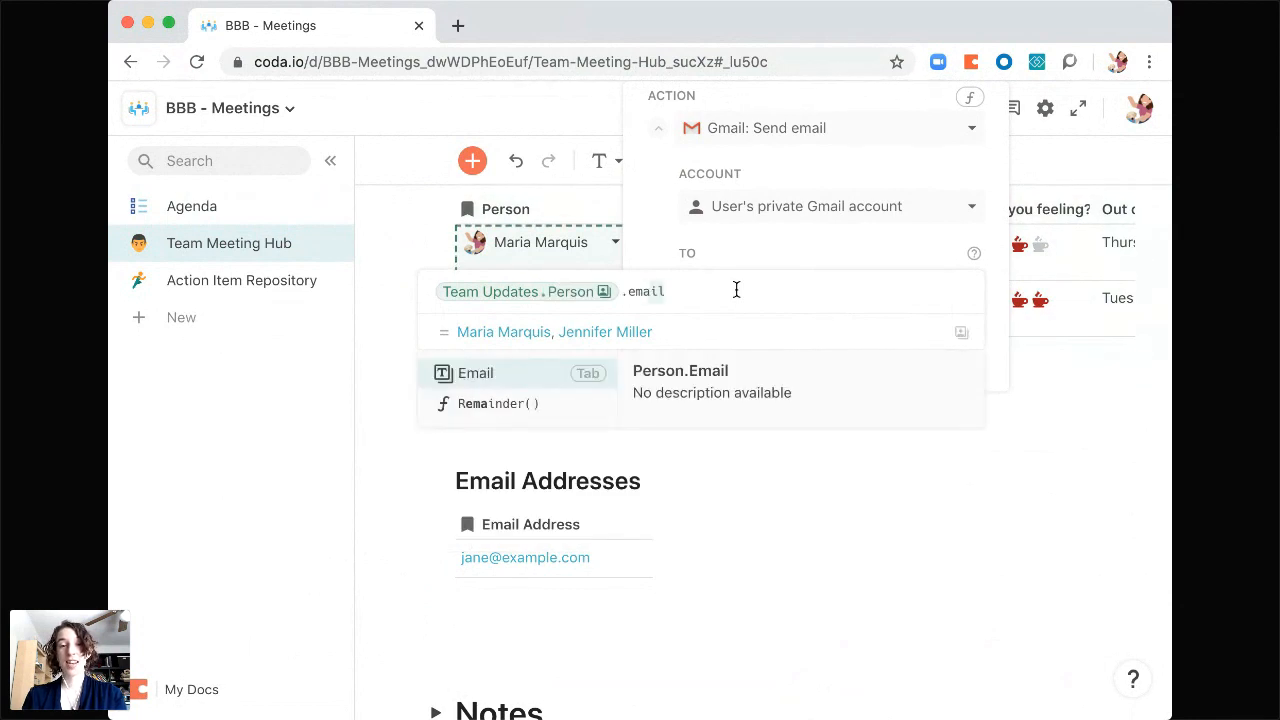
key("Tab")
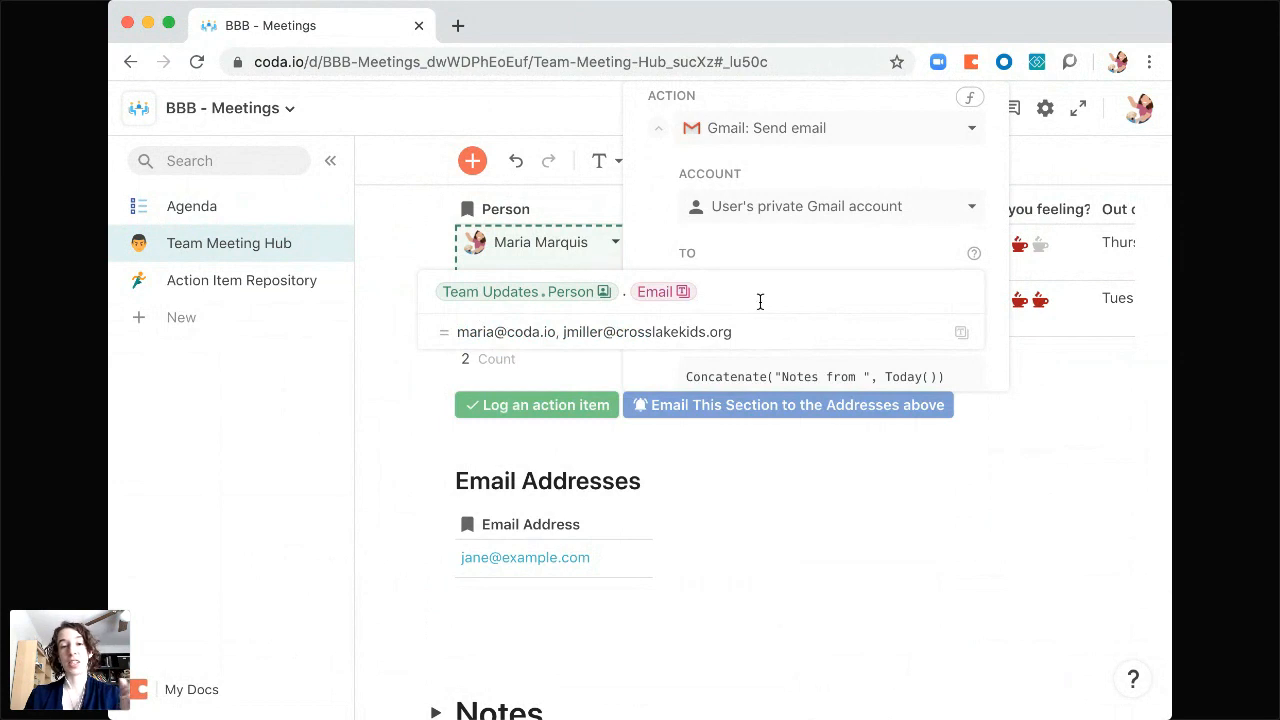
key("Return")
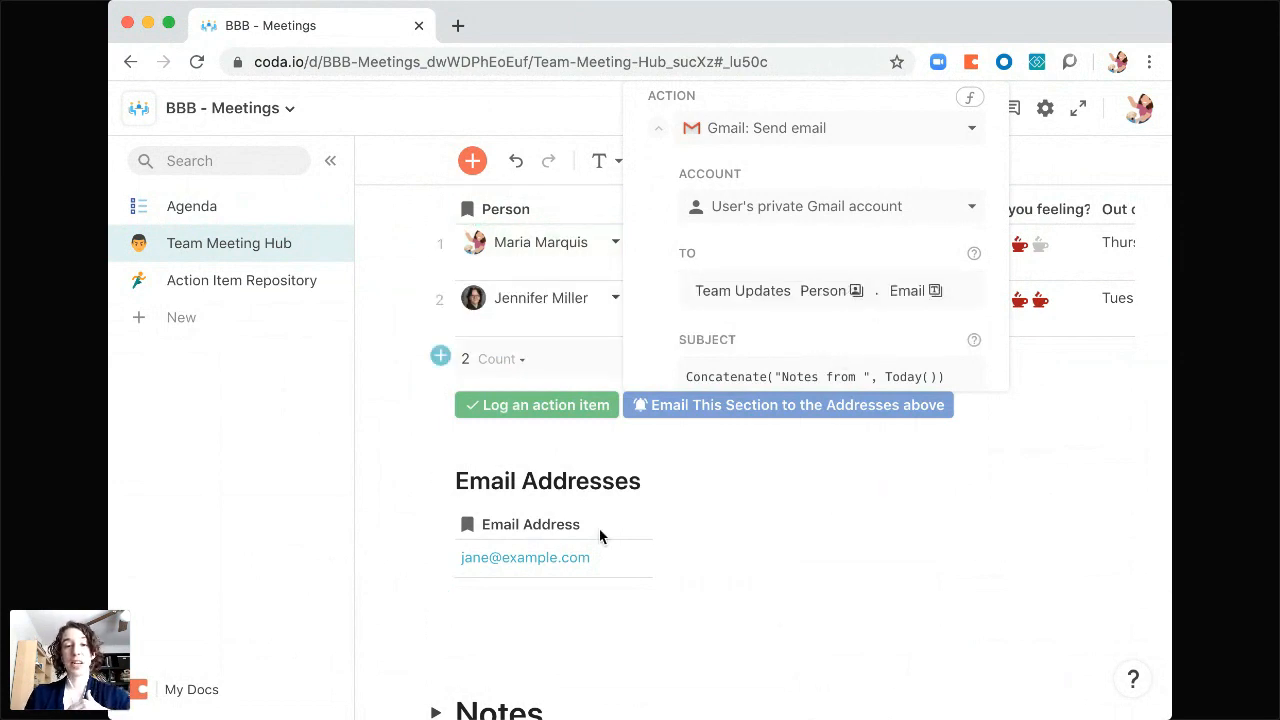
- Delete the Email Addresses table and clear the email button's Disable If condition that refers to it
left_click(721, 511)
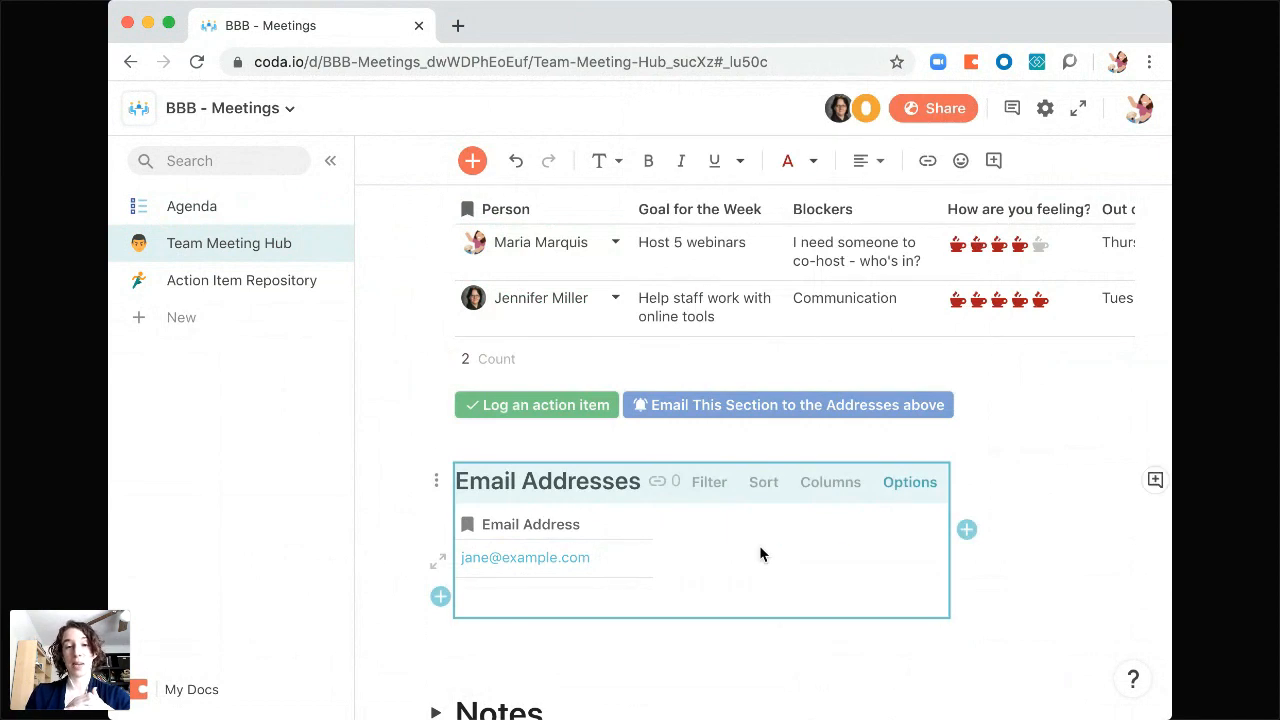
key("Delete")
left_click(753, 403)
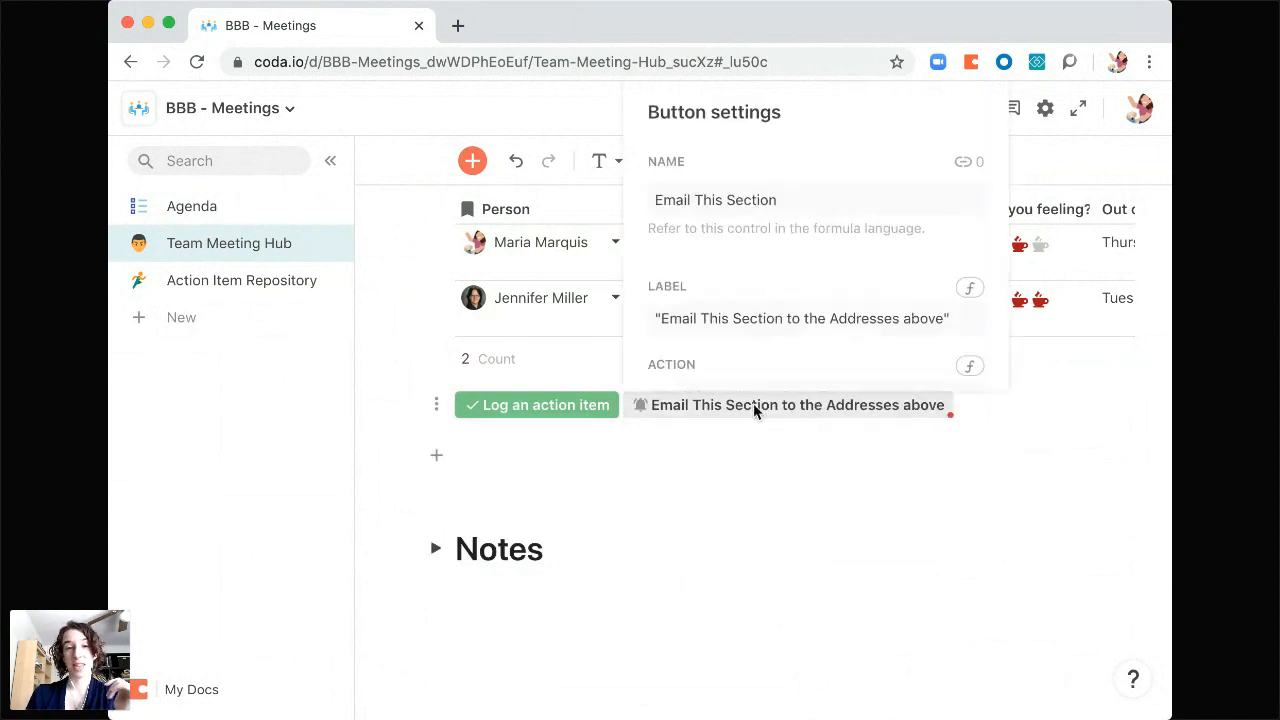
scroll(785, 317, "down", 5)
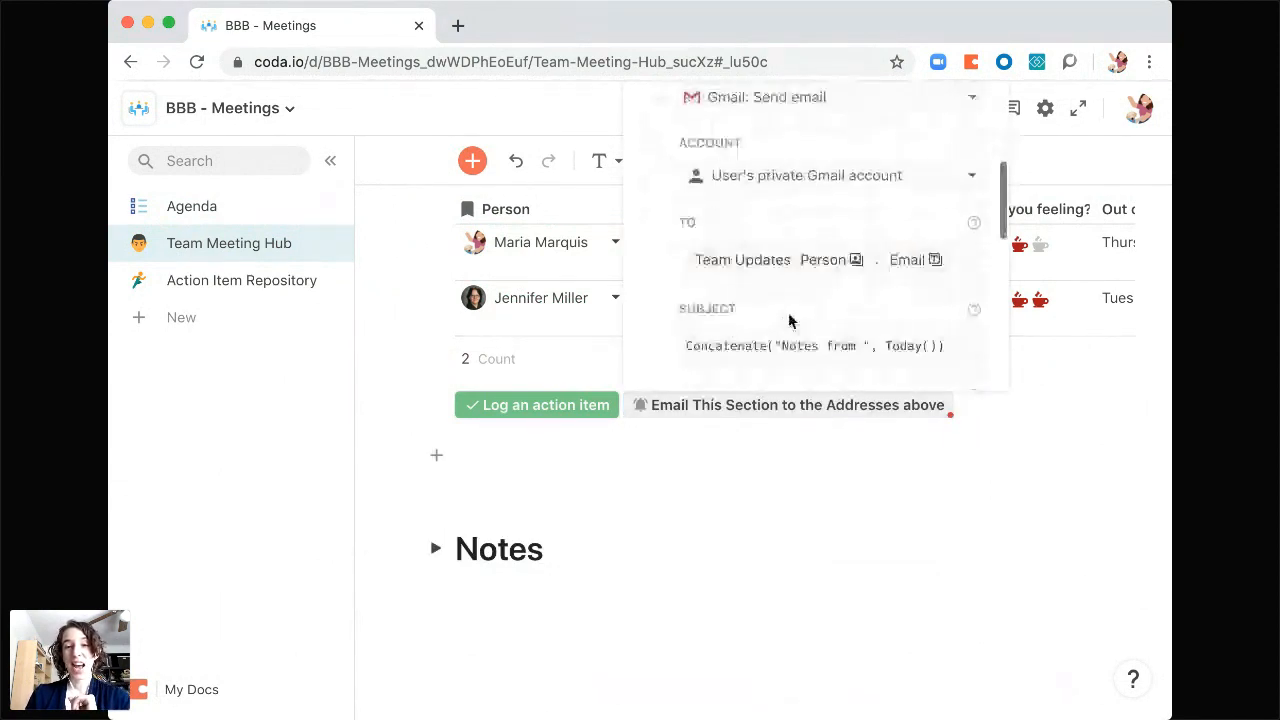
scroll(823, 257, "down", 1)
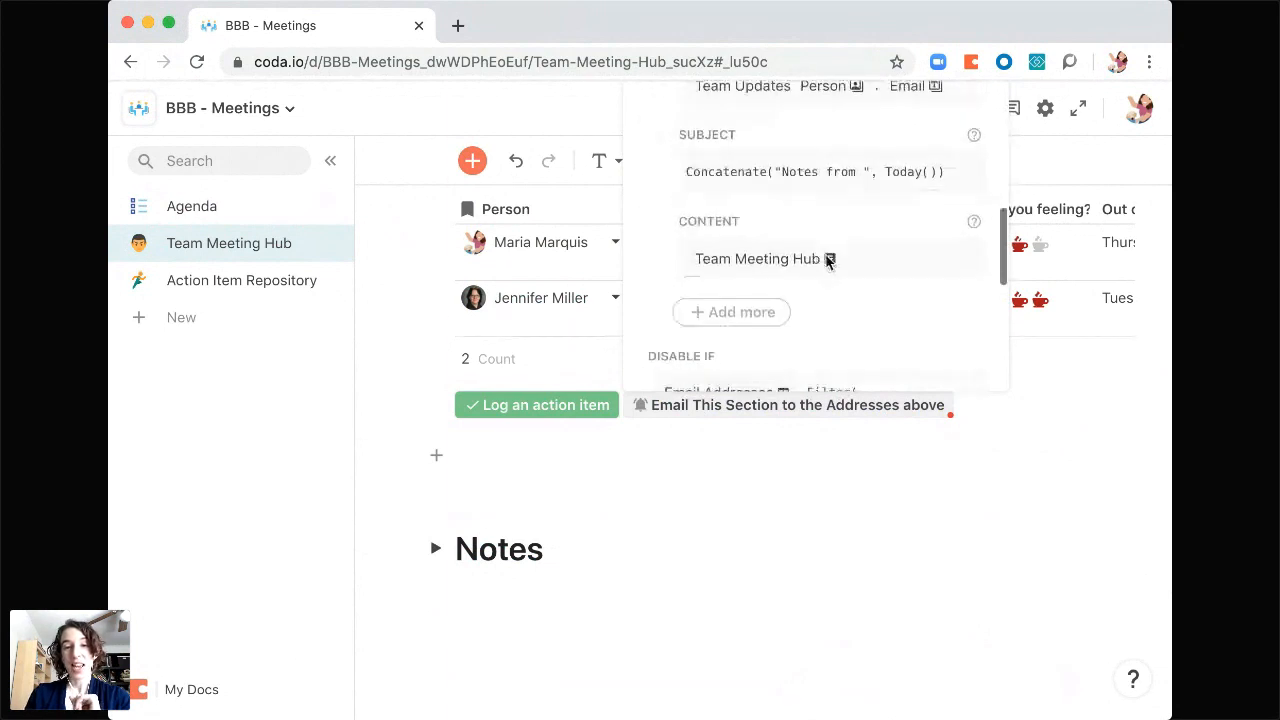
scroll(879, 305, "down", 4)
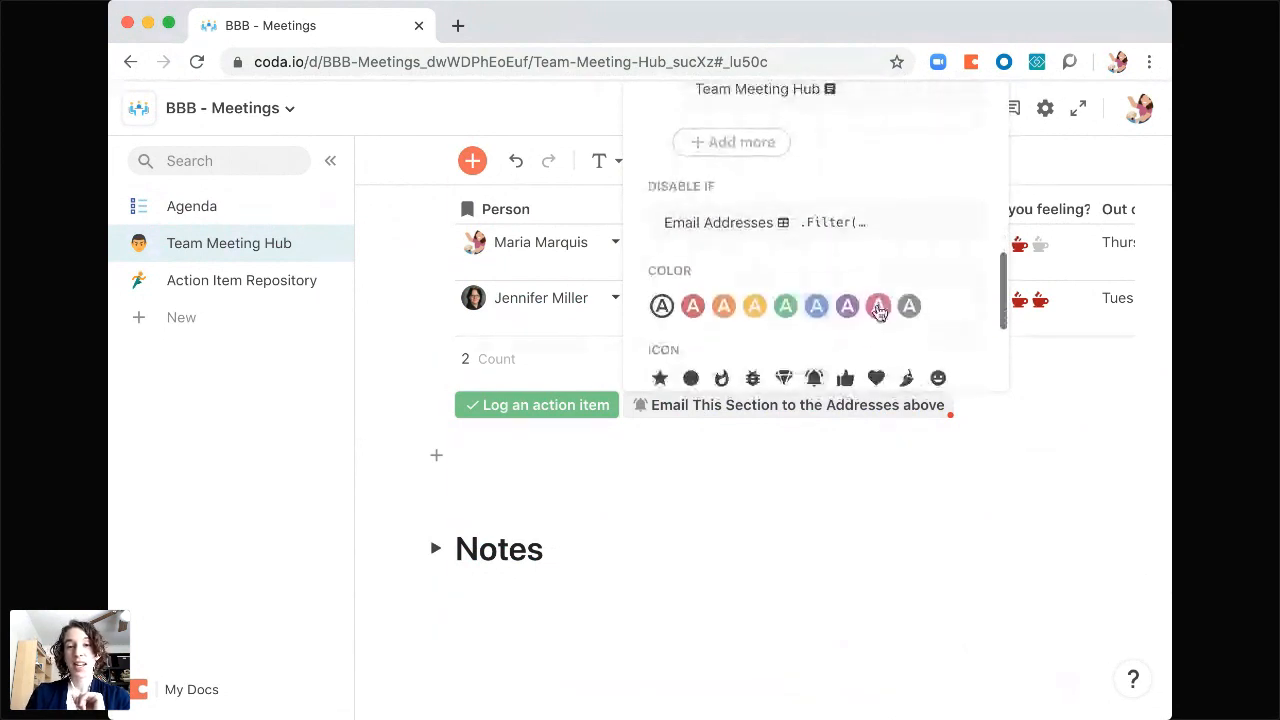
left_click(838, 226)
left_click(869, 222)
key("super+a")
key("BackSpace")
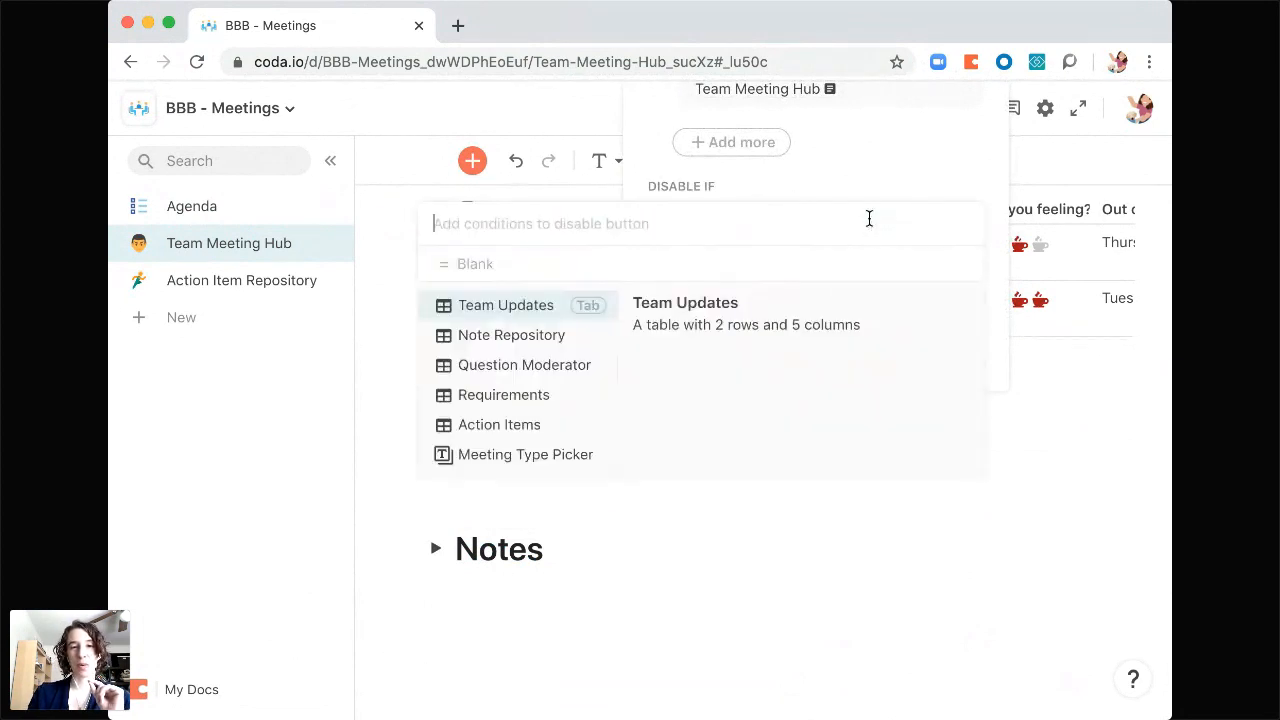
left_click(952, 181)
- Choose the bell icon for the email button and close its settings
scroll(953, 289, "up", 1)
scroll(953, 289, "down", 3)
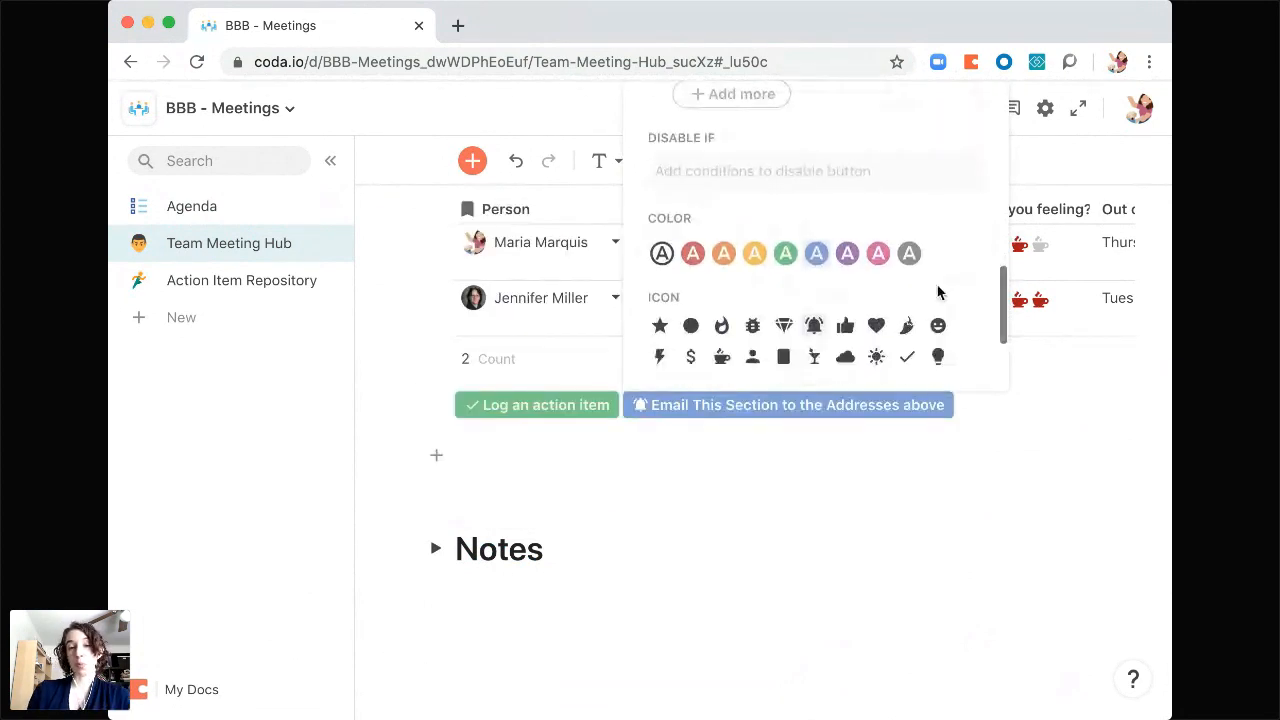
left_click(814, 328)
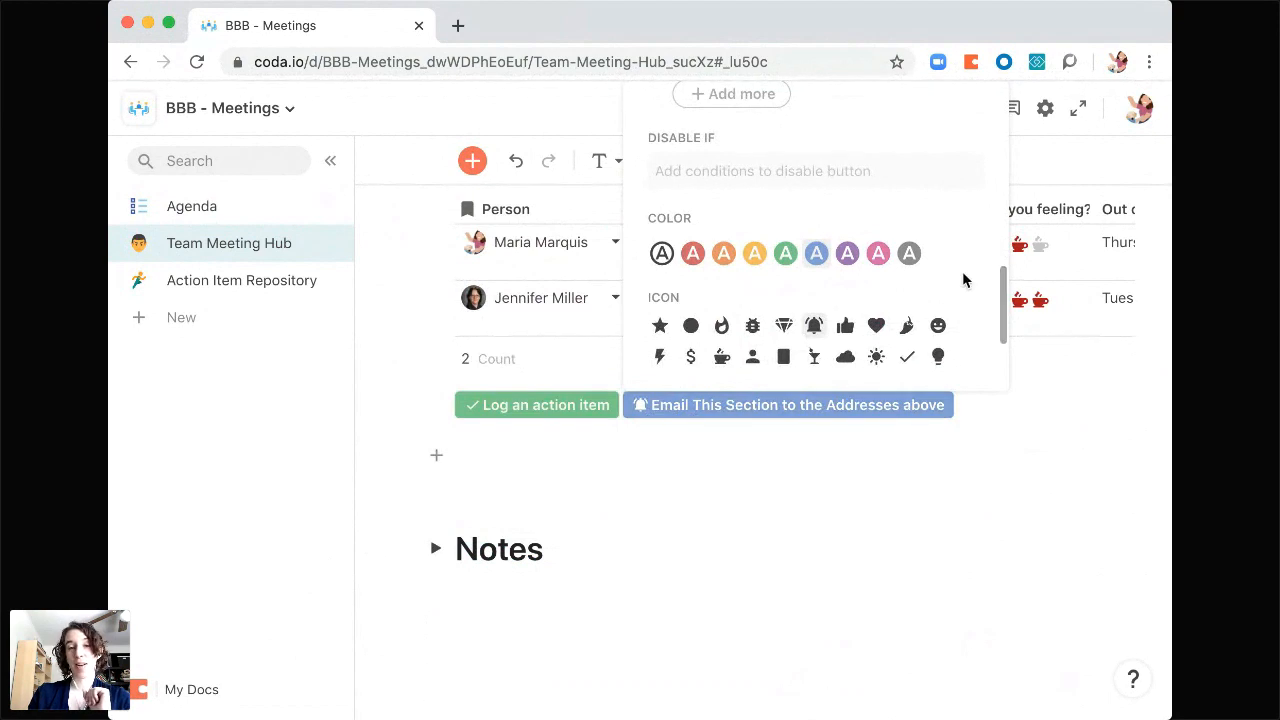
left_click(1073, 418)
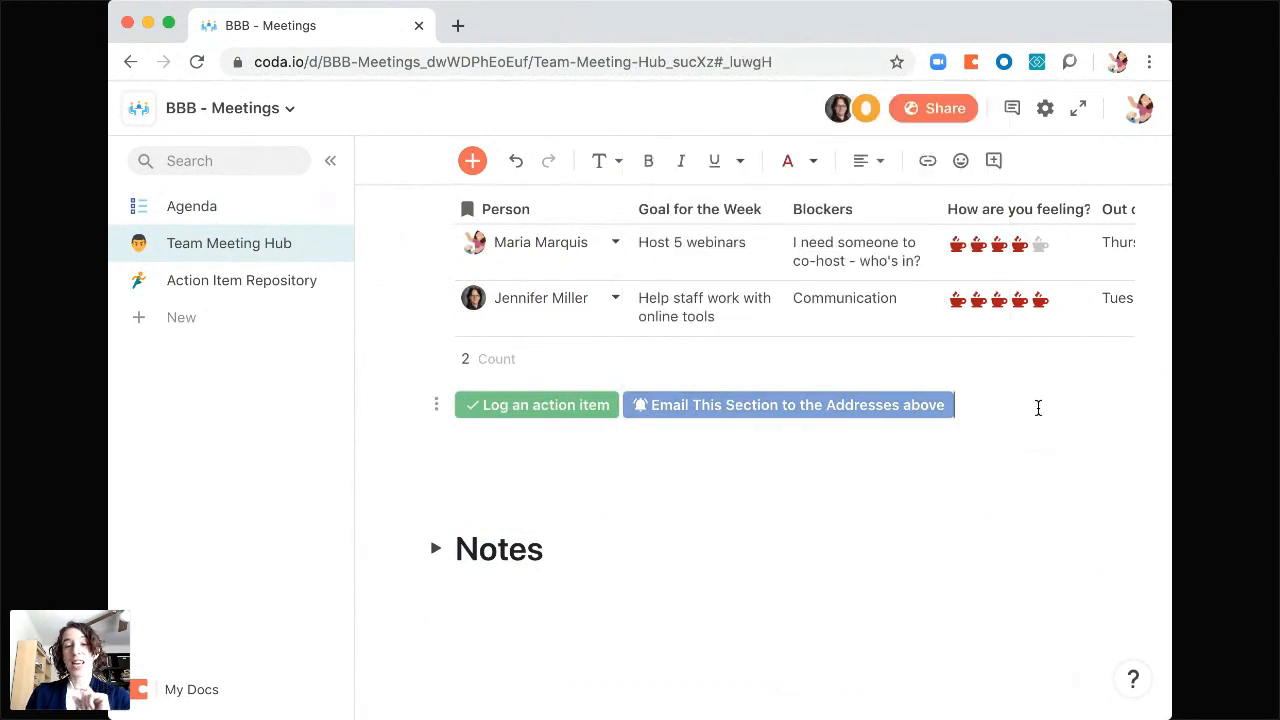
- Try to replace the email button's Gmail content, the Team Meeting Hub section, with the Action Items table
scroll(1040, 418, "up", 3)
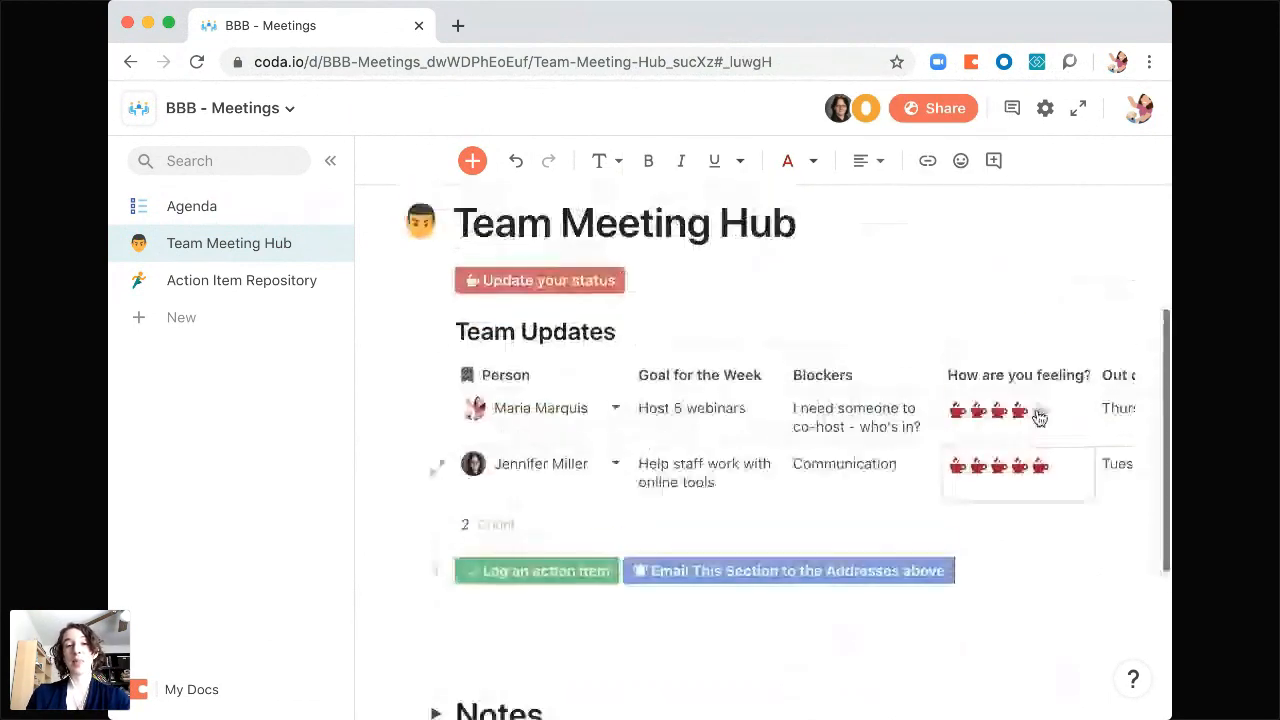
scroll(707, 460, "down", 5)
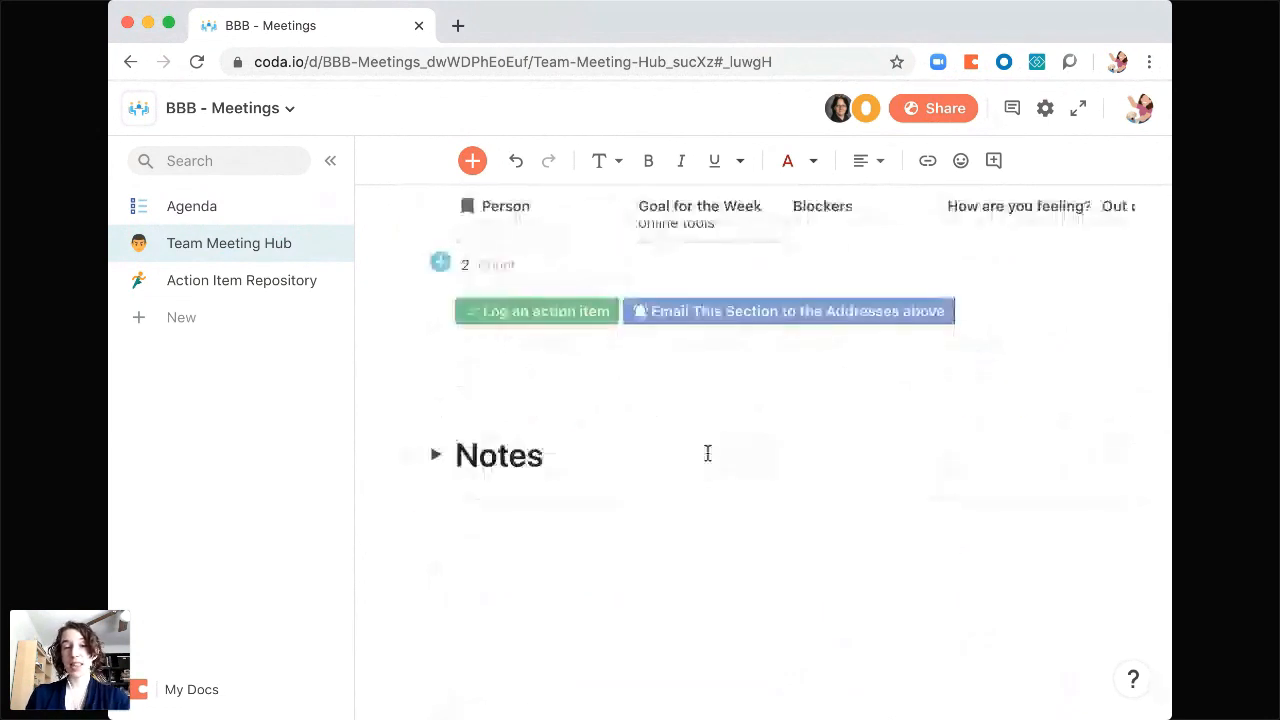
scroll(856, 383, "up", 1)
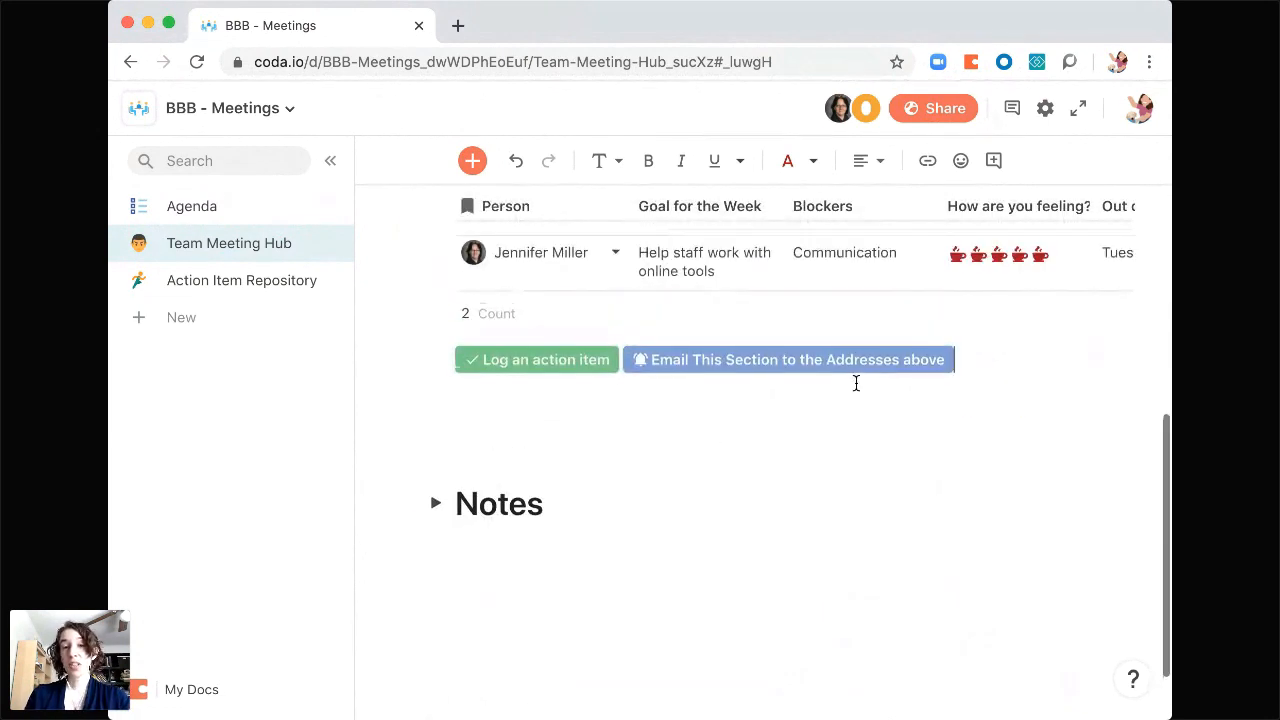
right_click(852, 366)
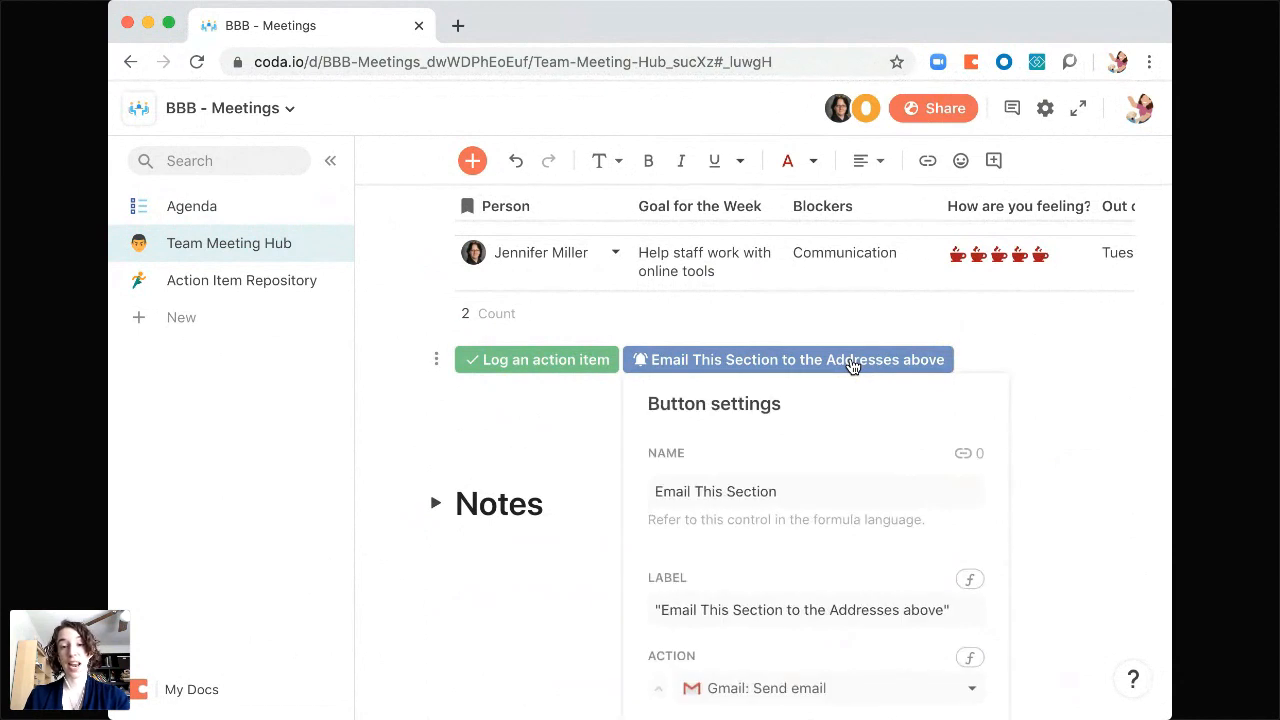
scroll(843, 452, "down", 5)
scroll(843, 460, "down", 4)
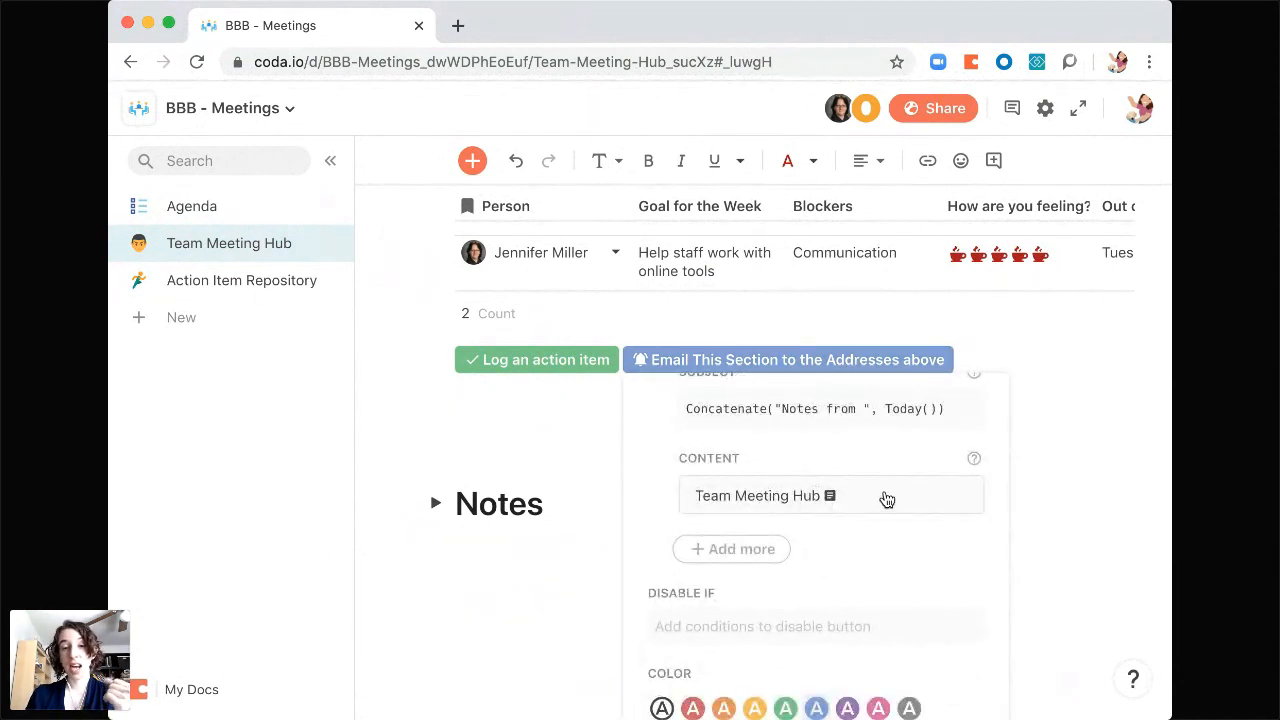
left_click(873, 495)
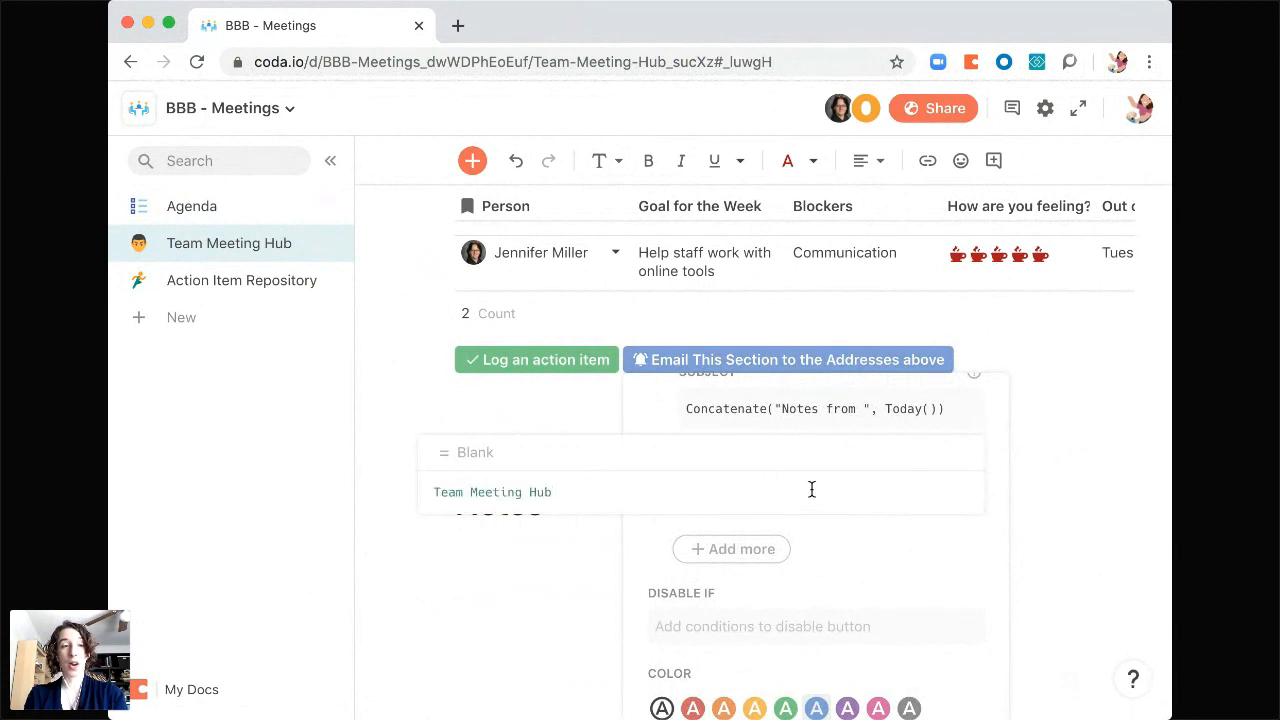
key("BackSpace")
key("BackSpace")
key("BackSpace")
key("BackSpace")
key("BackSpace")
key("BackSpace")
key("BackSpace")
key("BackSpace")
key("BackSpace")
key("BackSpace")
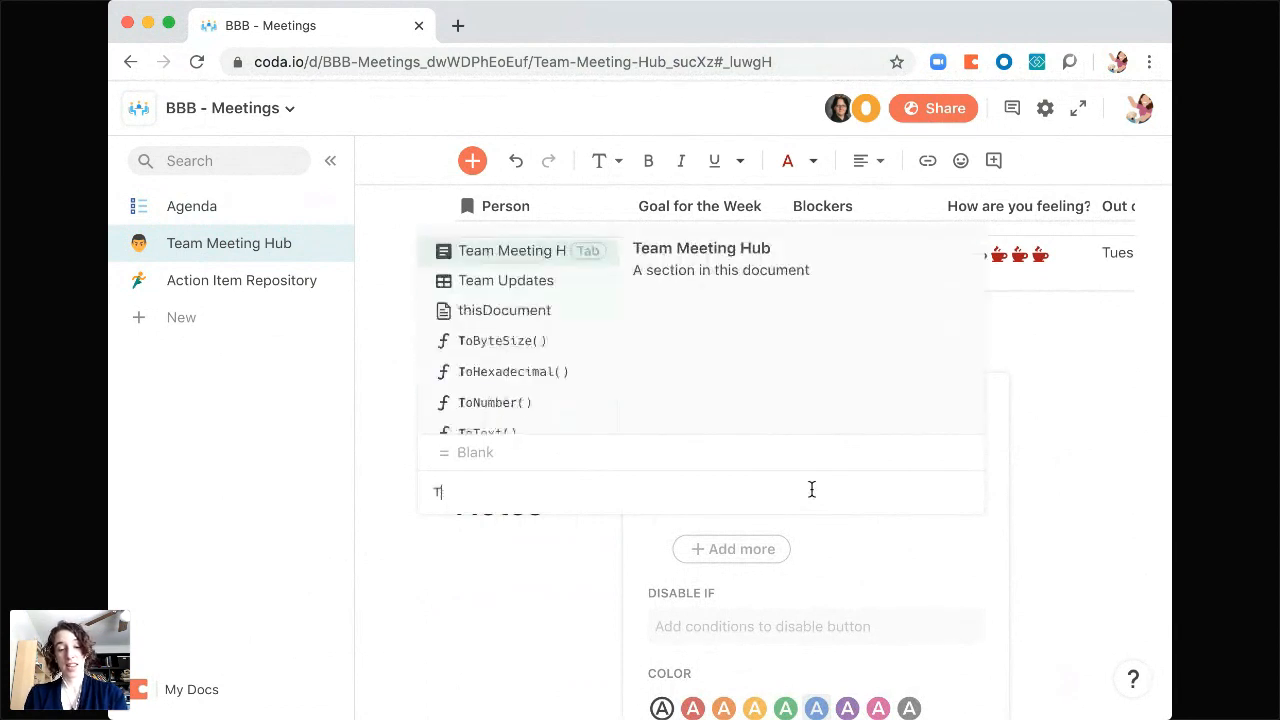
type("Action")
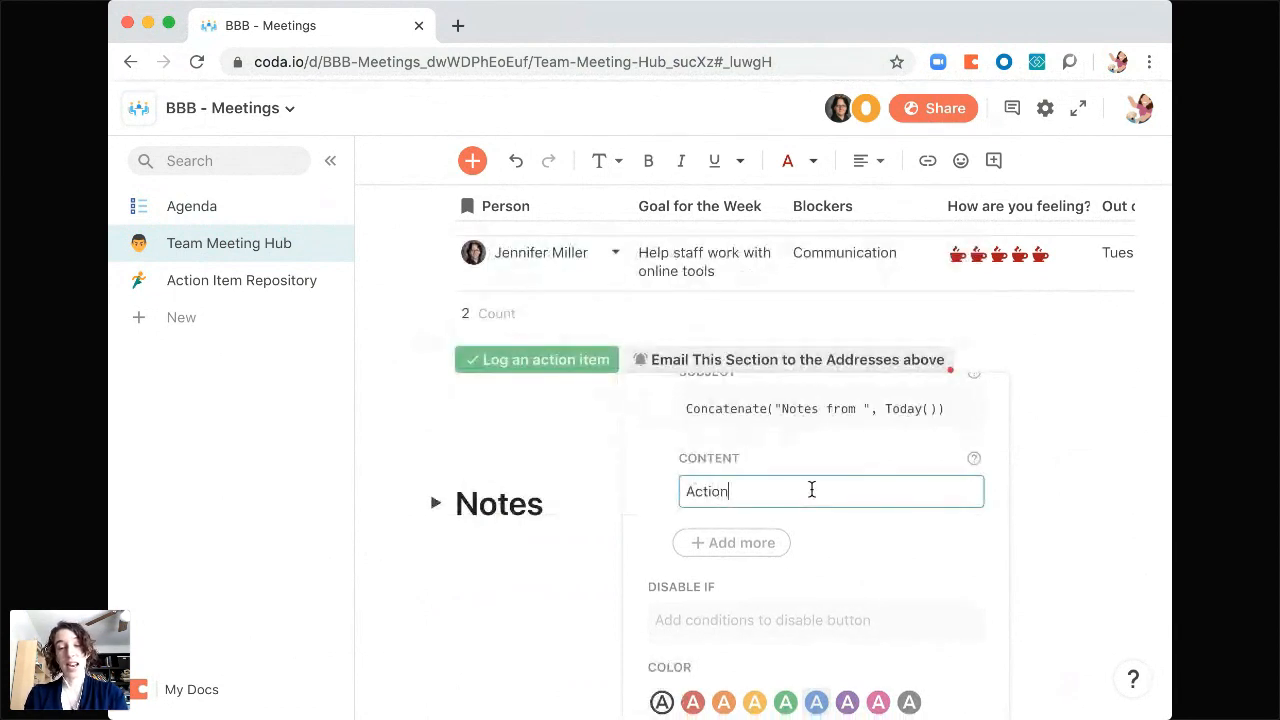
key("BackSpace")
type("=ac")
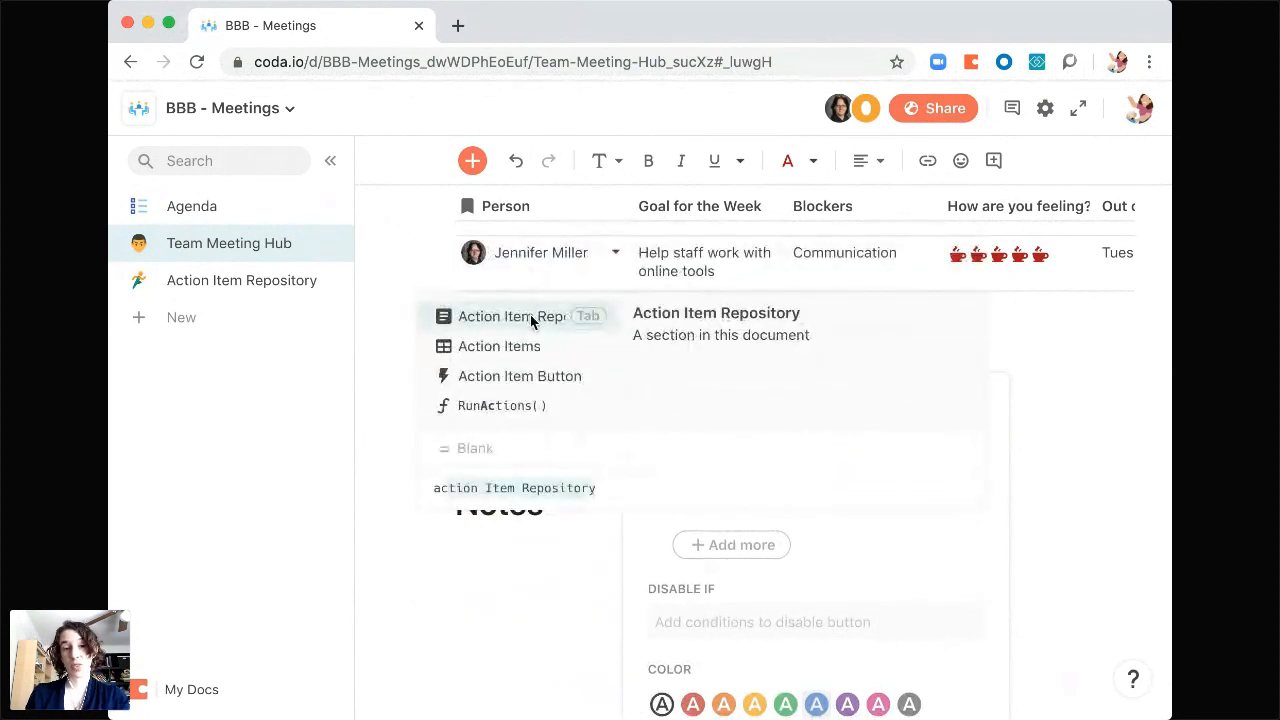
key("Down")
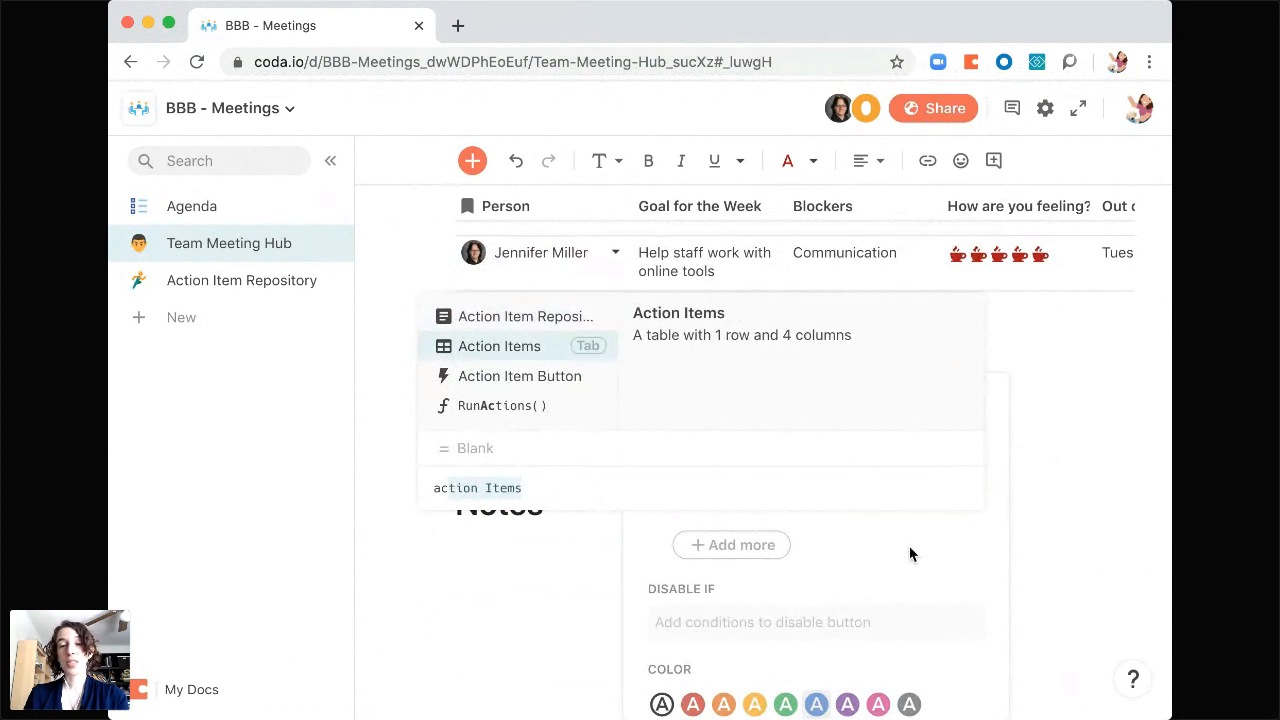
left_click(912, 554)
- Set the email button's Gmail content back to the Team Meeting Hub section and close the button settings
left_click(757, 496)
key("BackSpace")
key("BackSpace")
key("BackSpace")
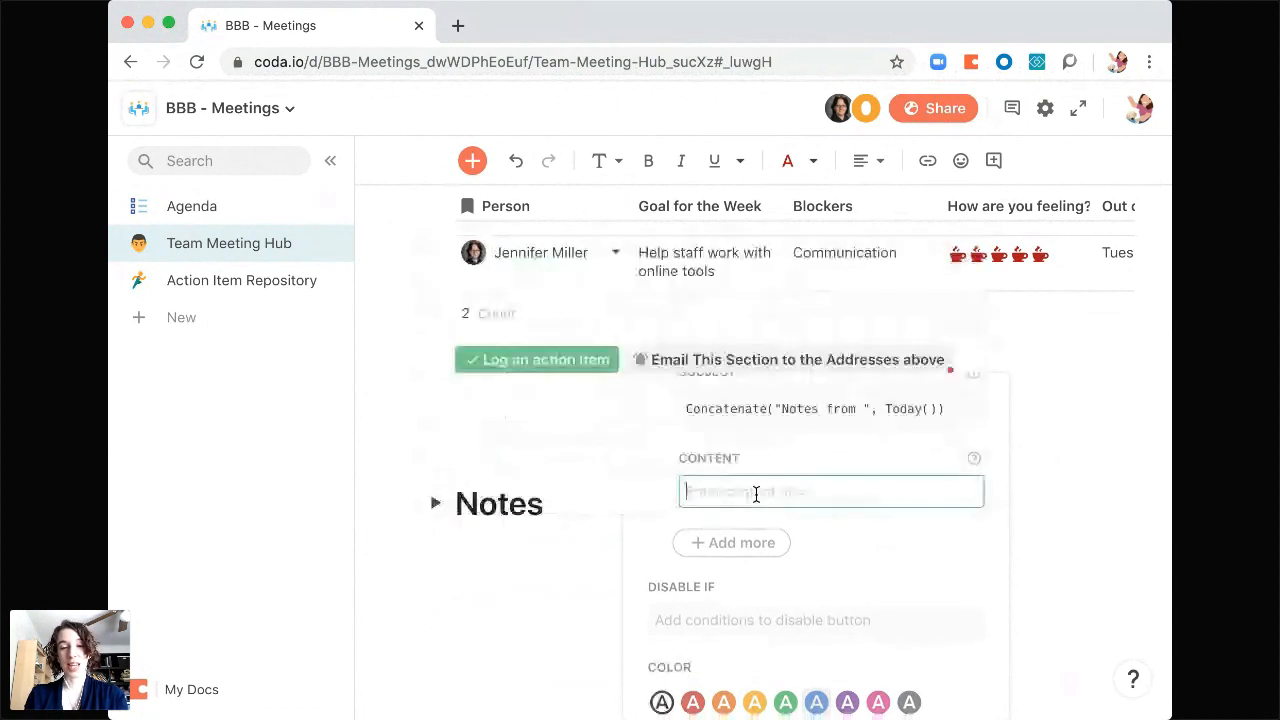
type("=te")
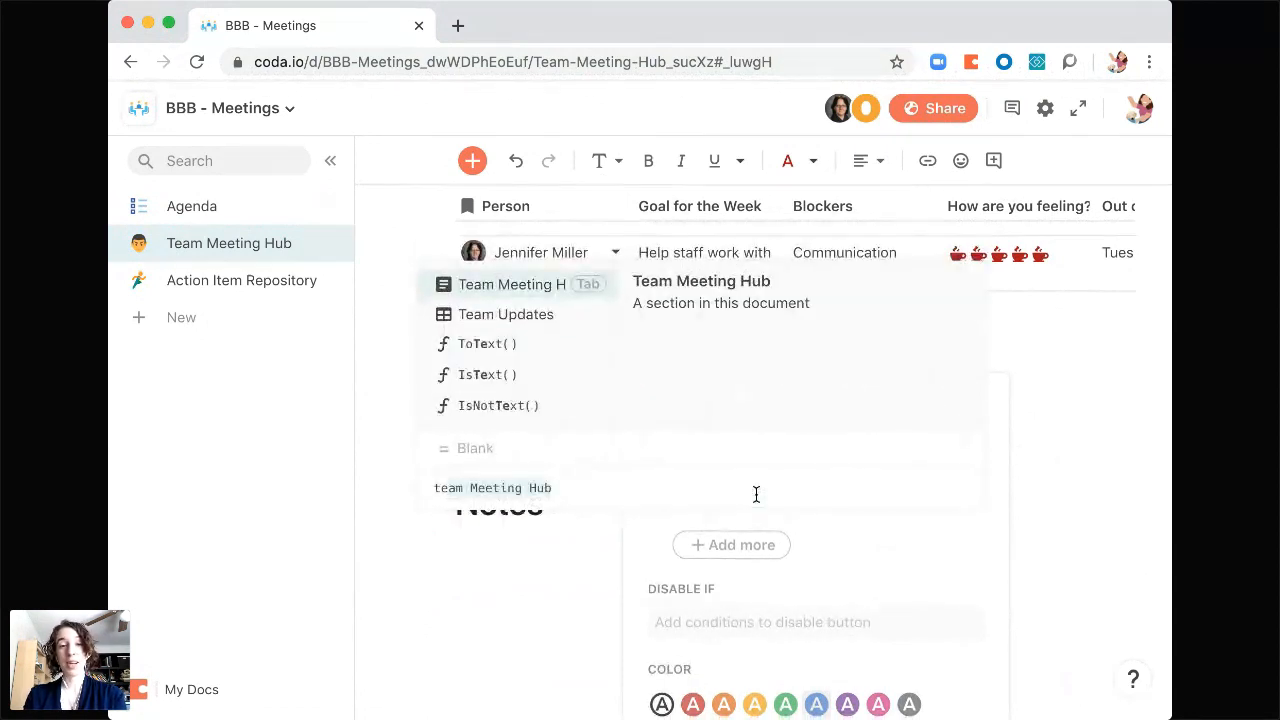
key("Tab")
left_click(1074, 568)
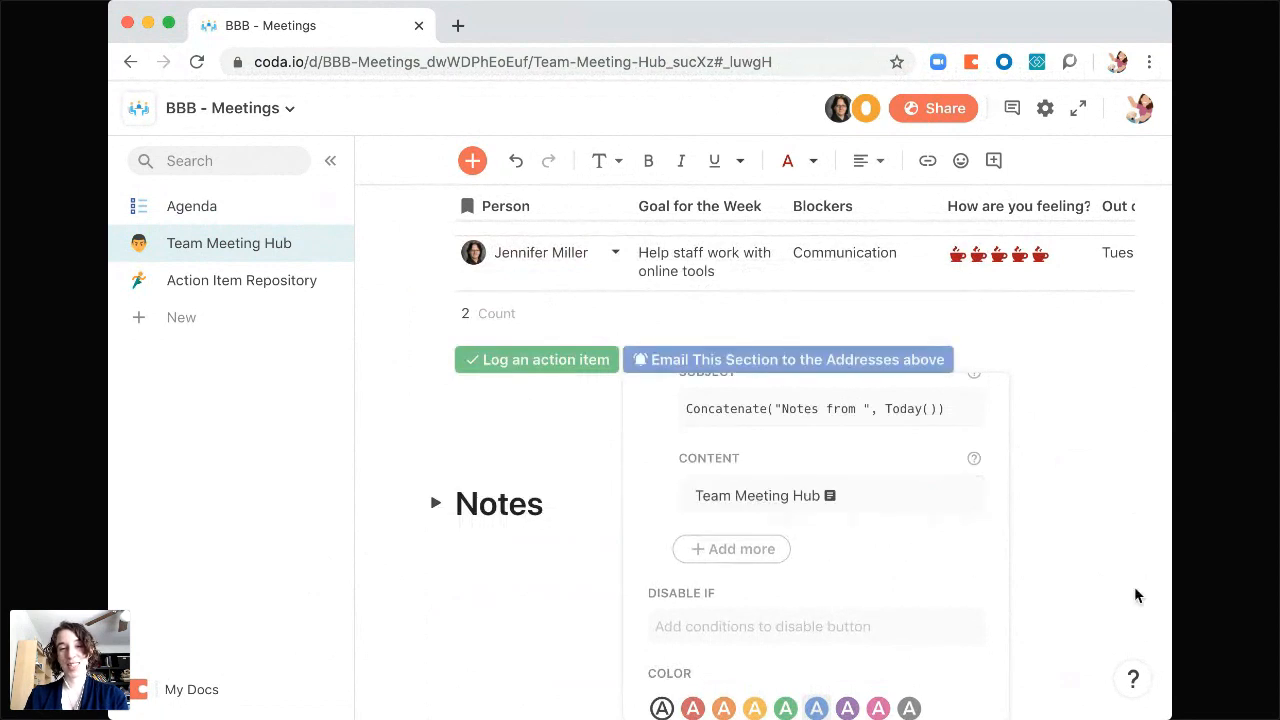
left_click(1078, 568)
scroll(1005, 425, "up", 5)
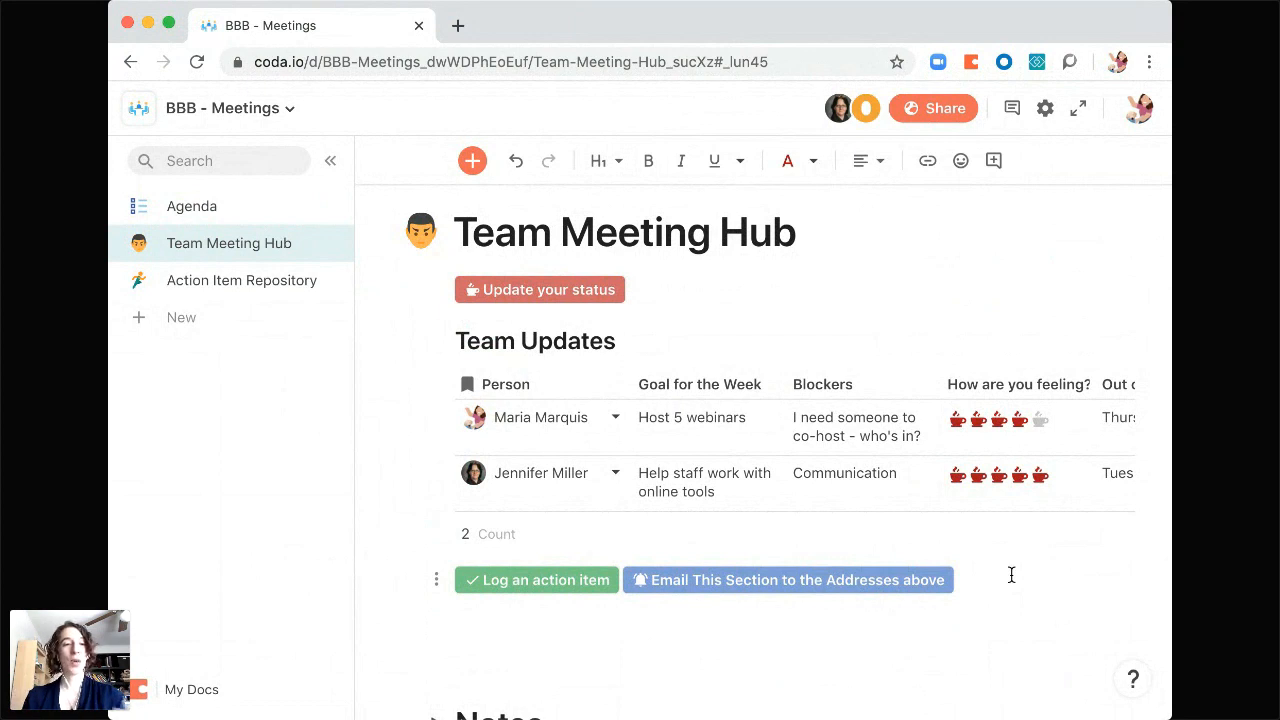
- Check off Sending notes under After the Meeting in the Agenda section's checklist
left_click(177, 214)
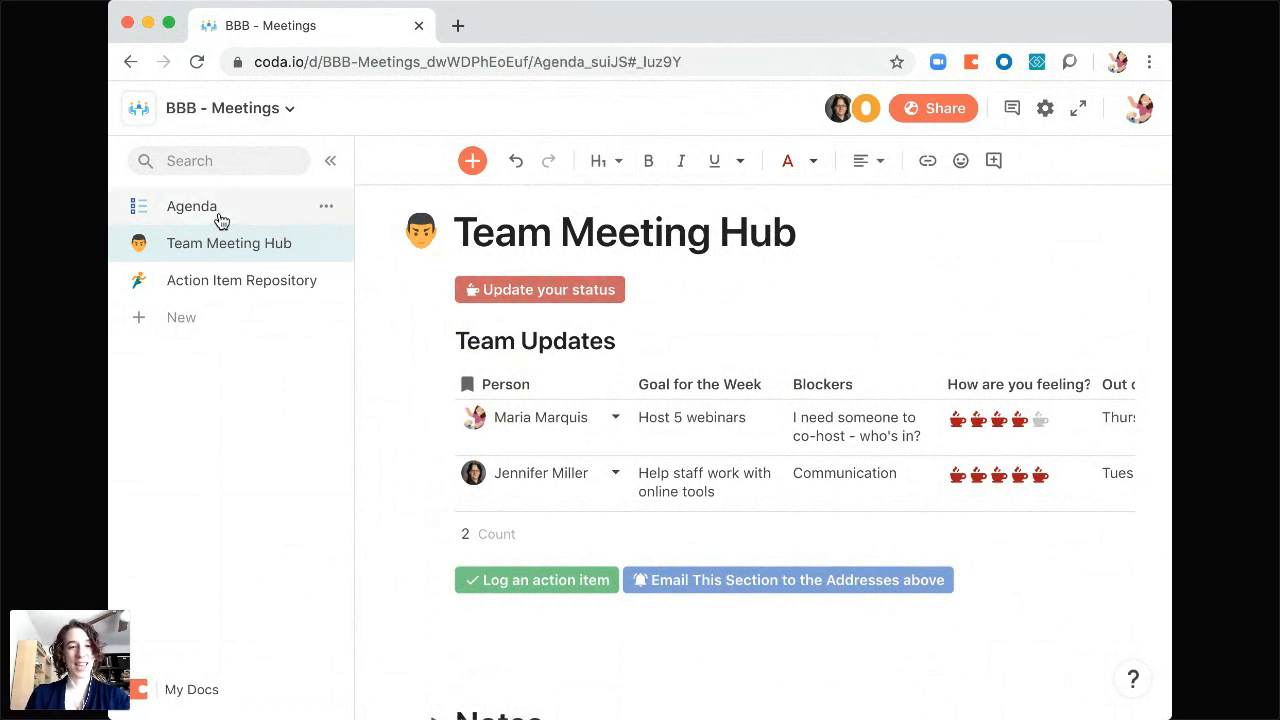
left_click(492, 481)
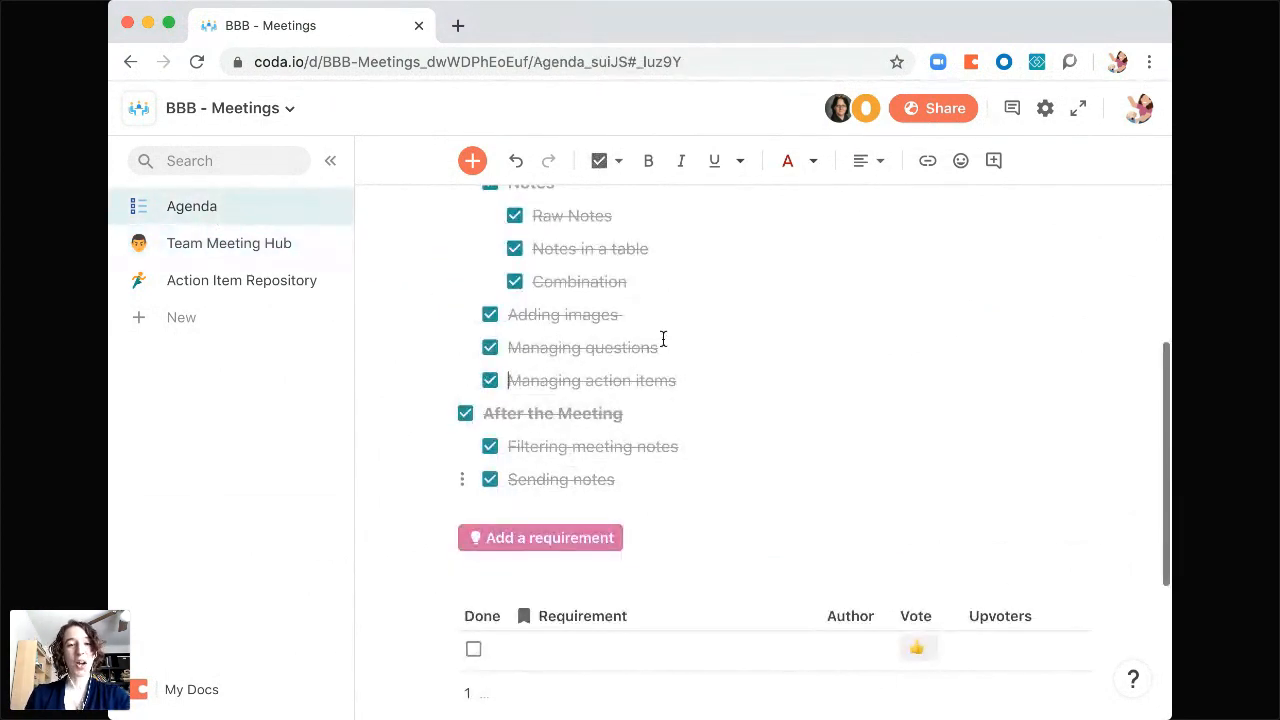
scroll(748, 291, "up", 8)
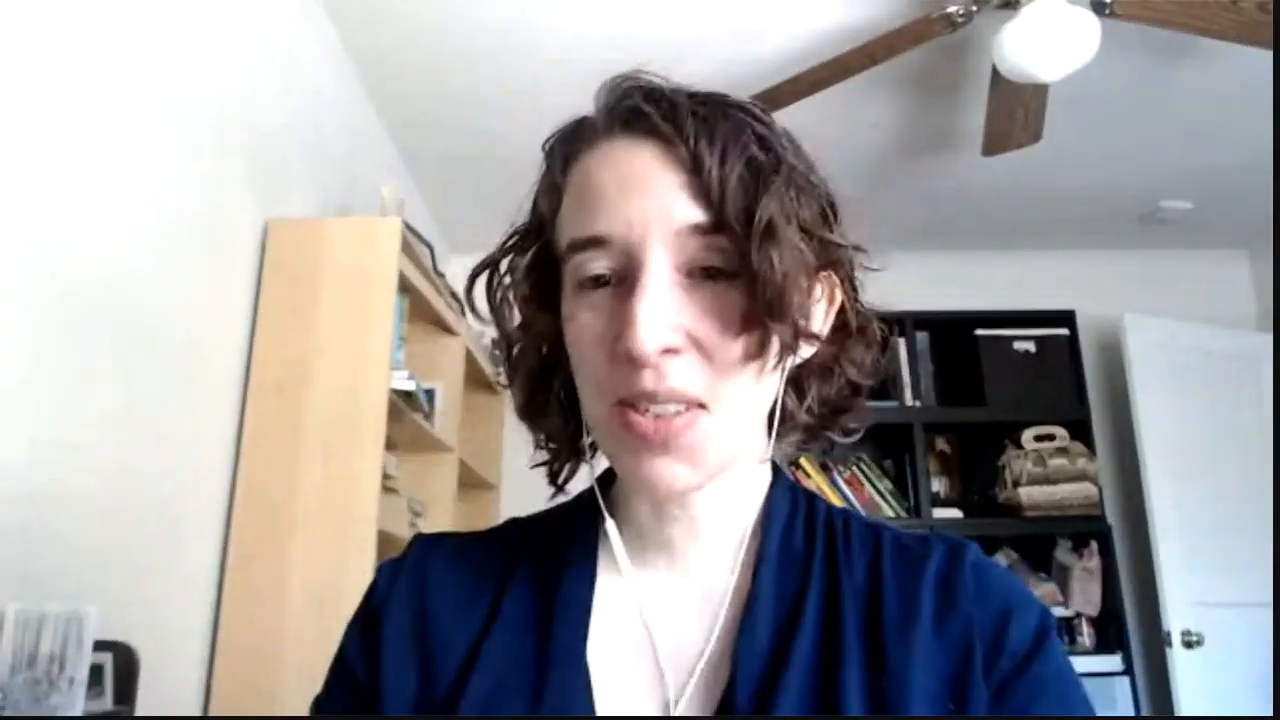